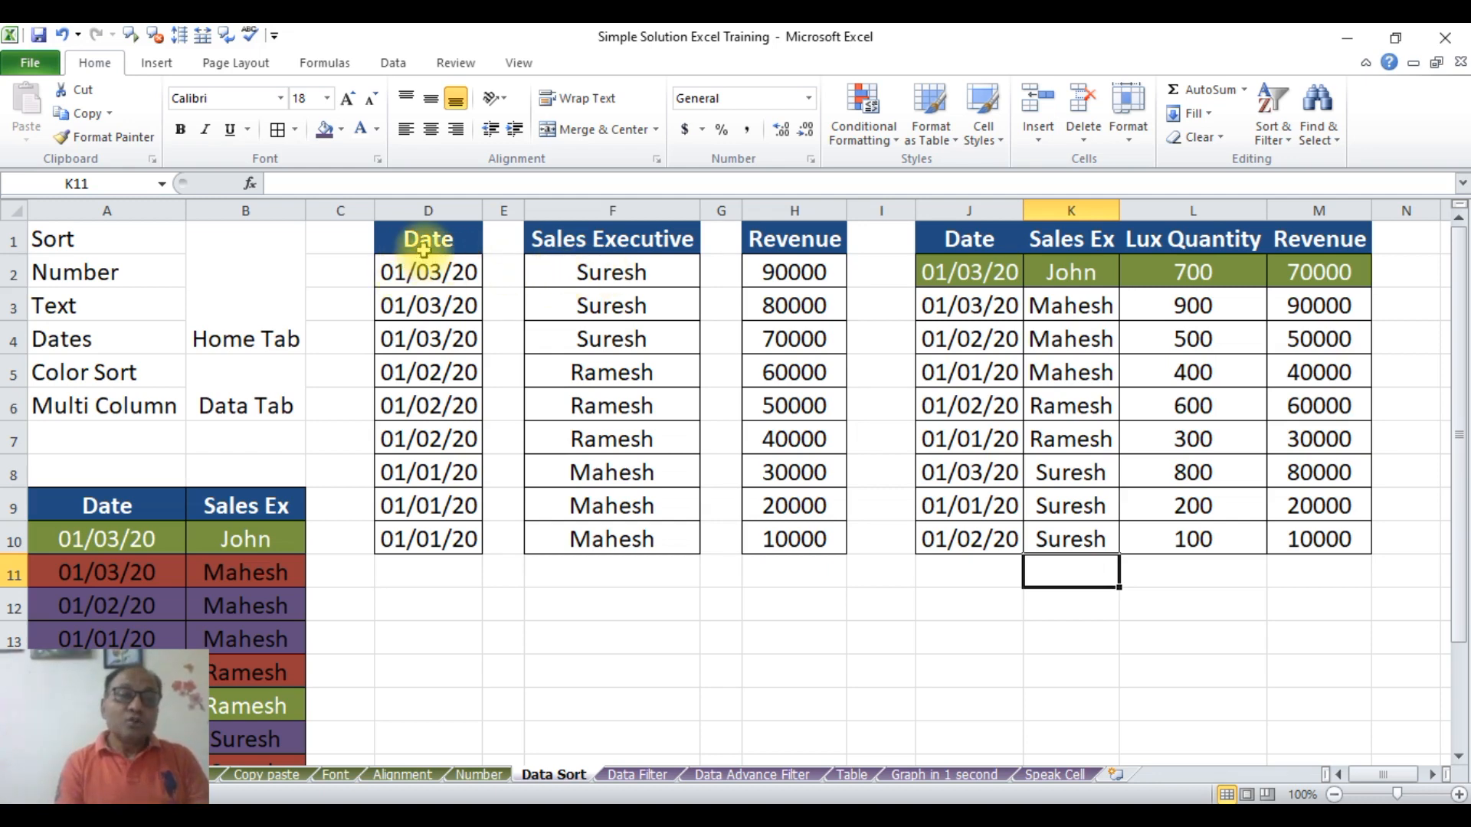
{"action": "left_click", "coordinate": [74, 375]}
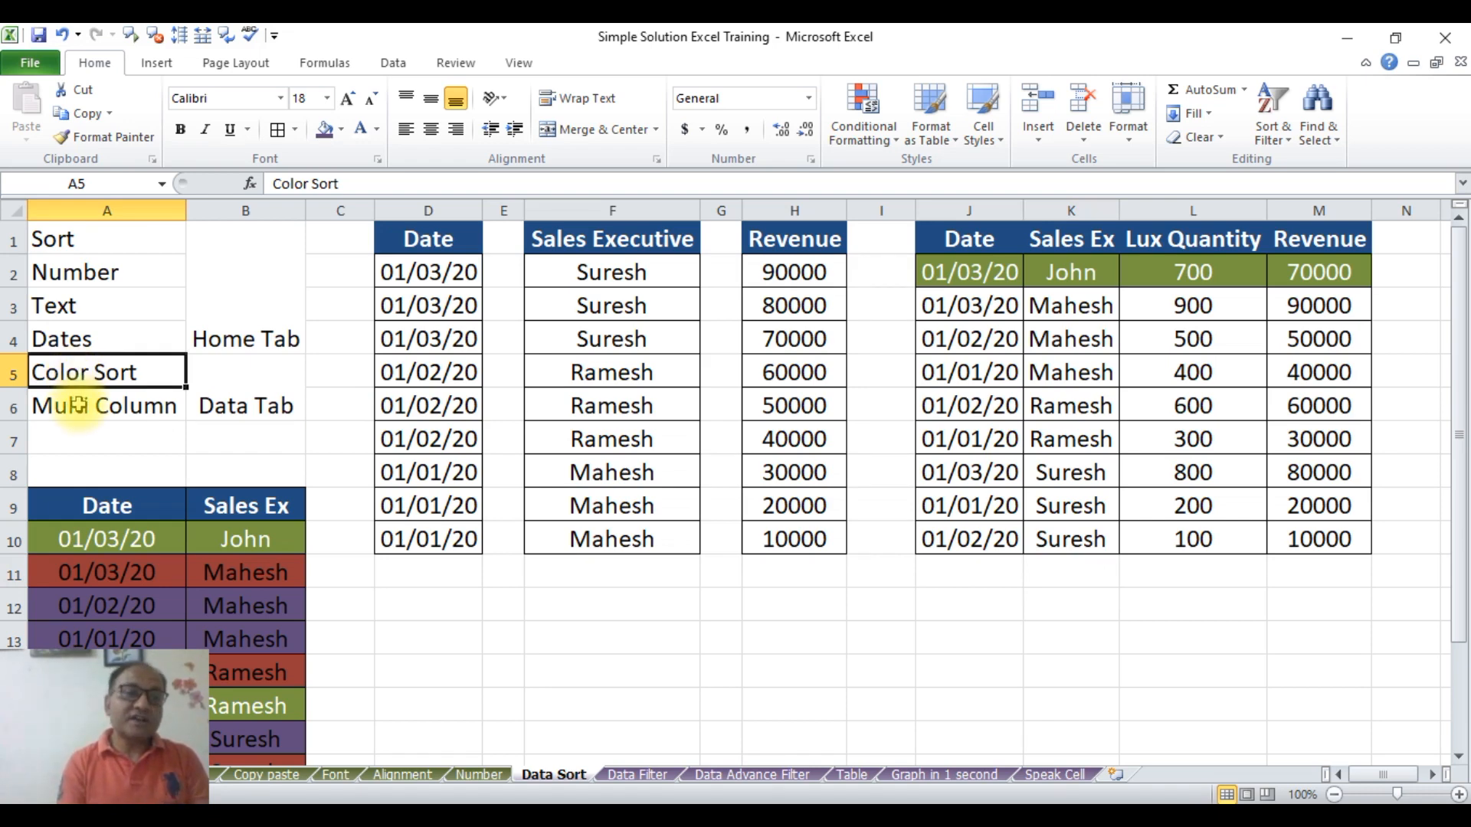
{"action": "left_click", "coordinate": [79, 406]}
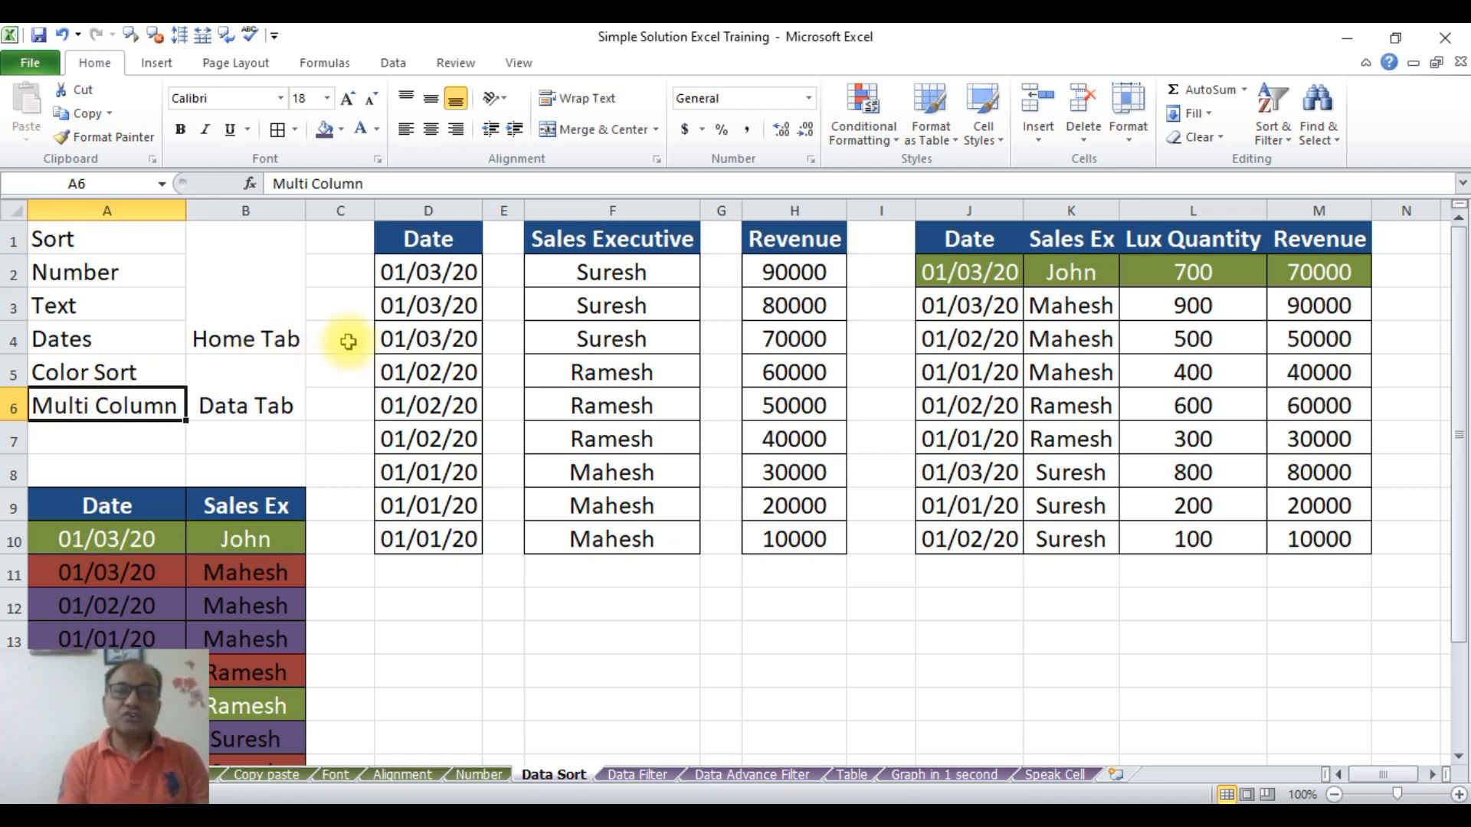
{"action": "left_click", "coordinate": [454, 207]}
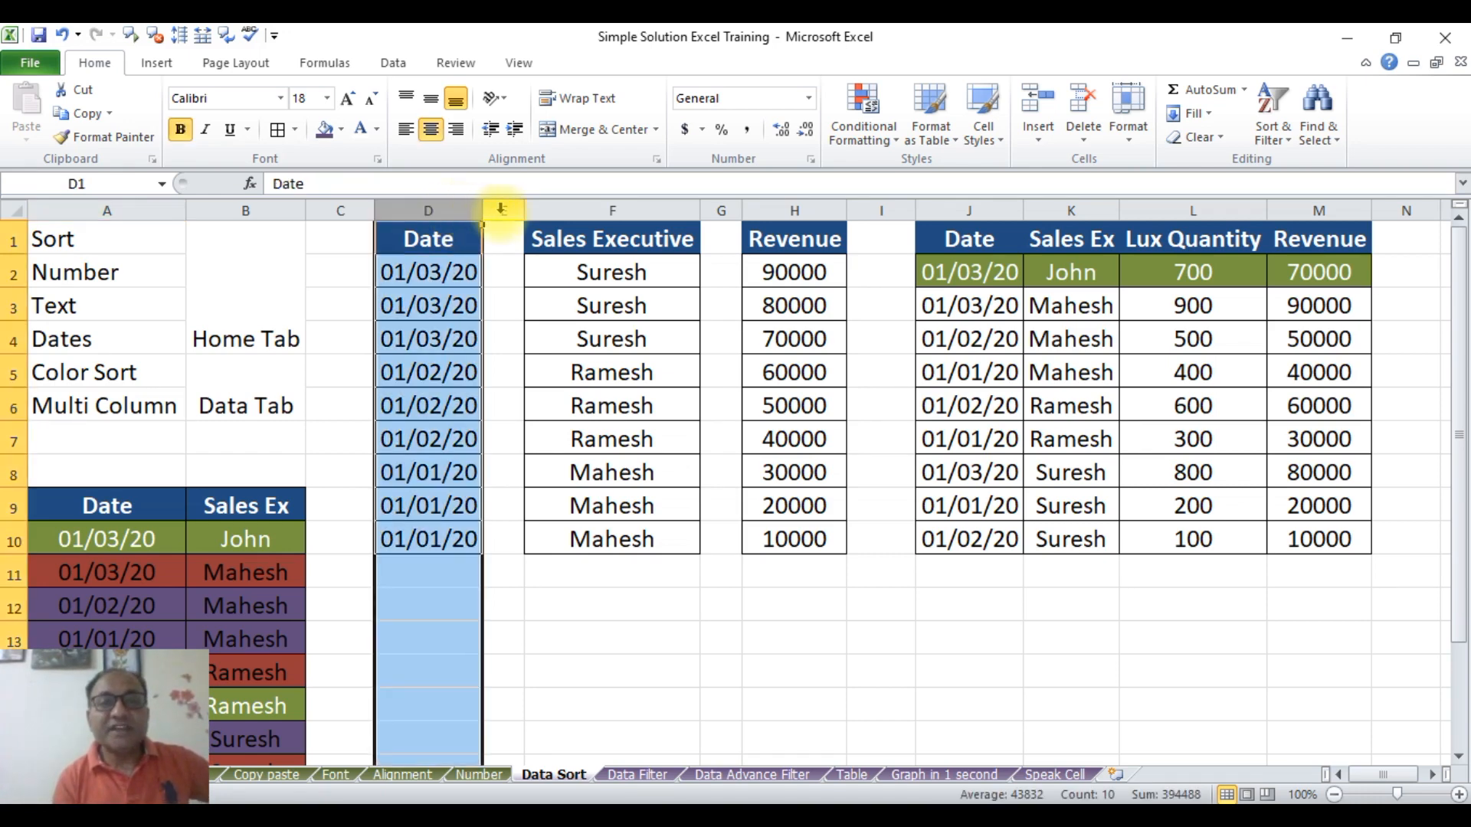
{"action": "left_click", "coordinate": [641, 206]}
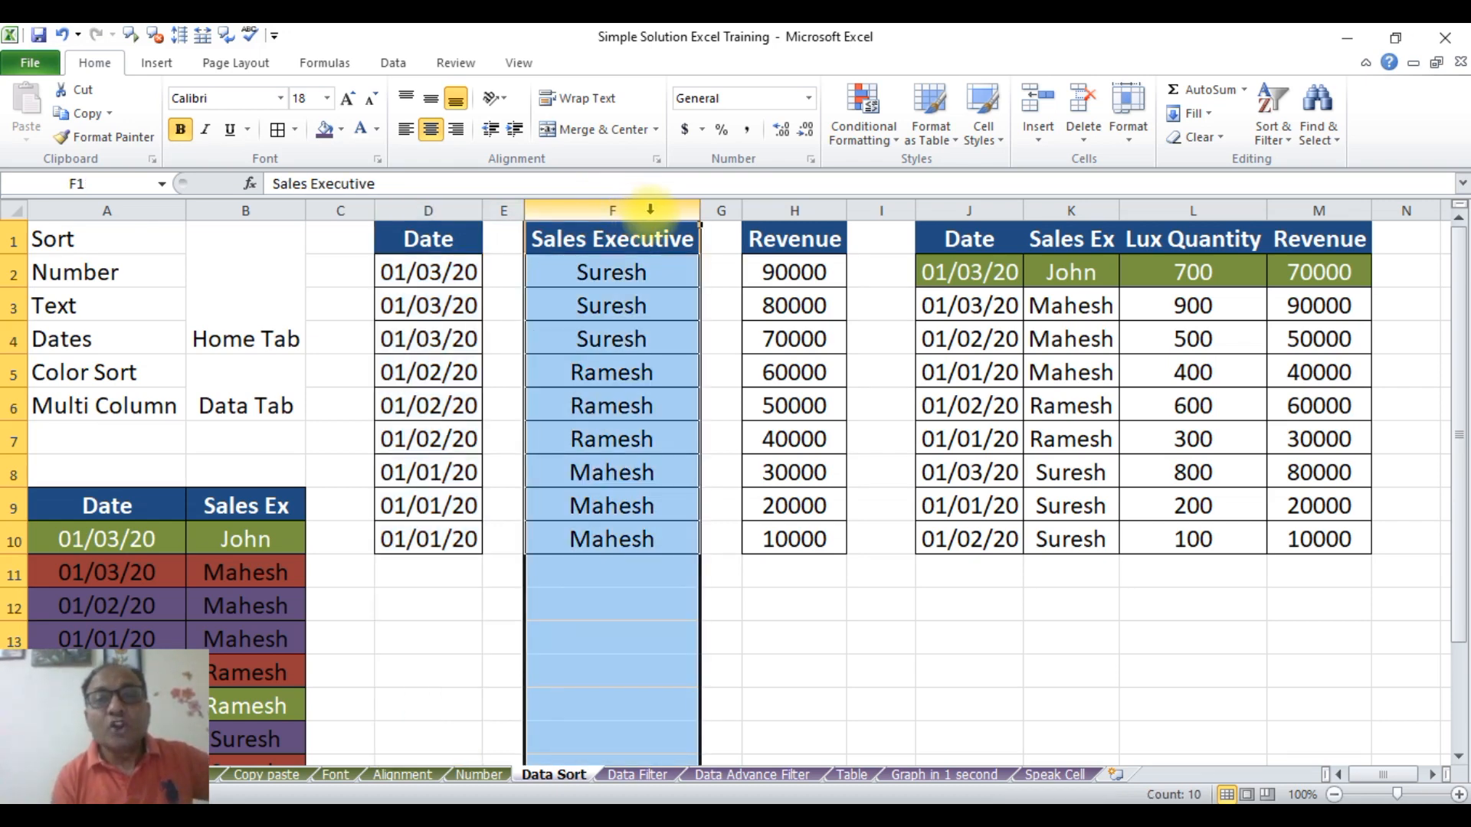
{"action": "left_click", "coordinate": [782, 204]}
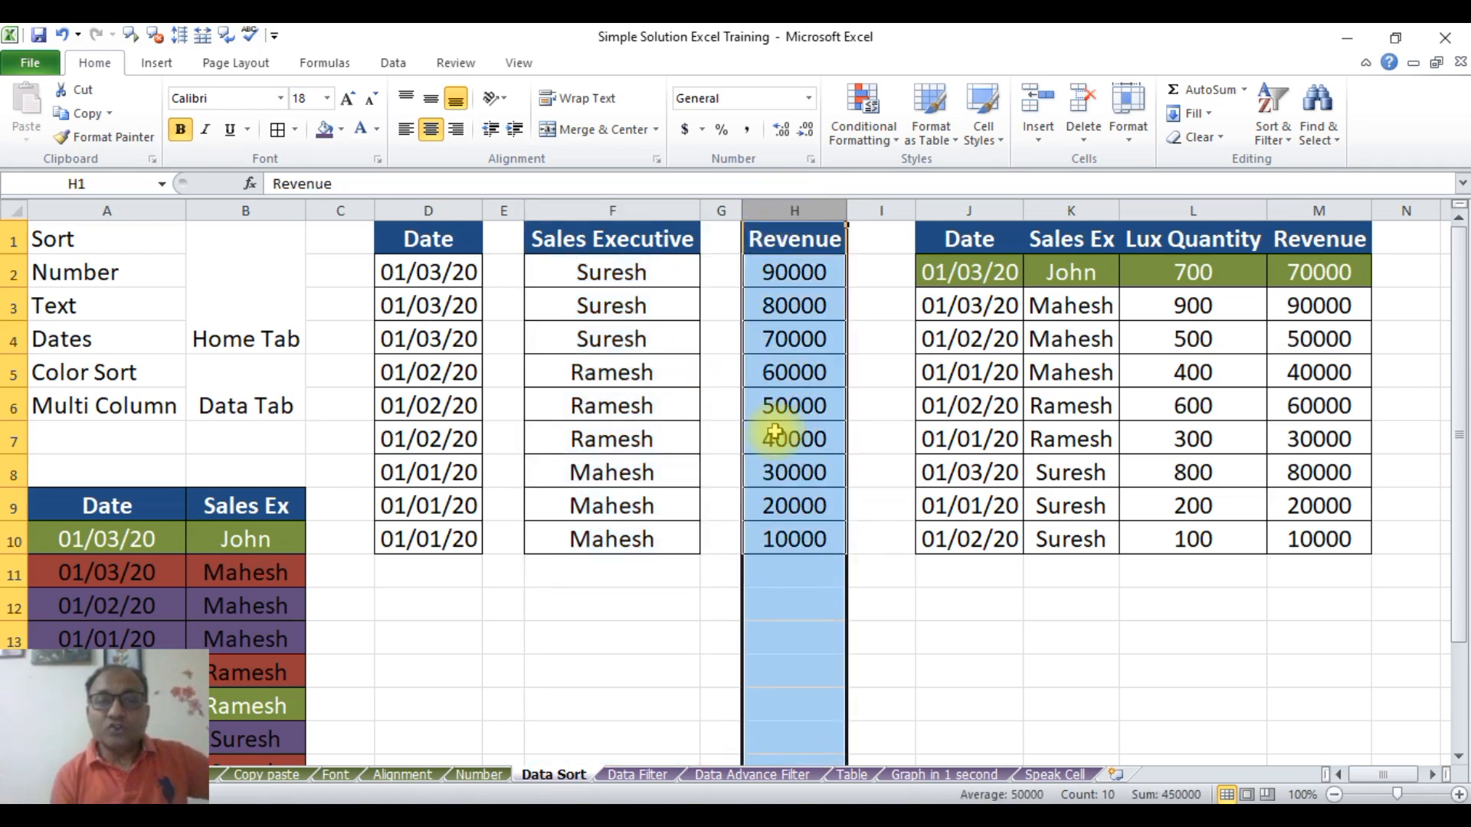
{"action": "left_click", "coordinate": [861, 449]}
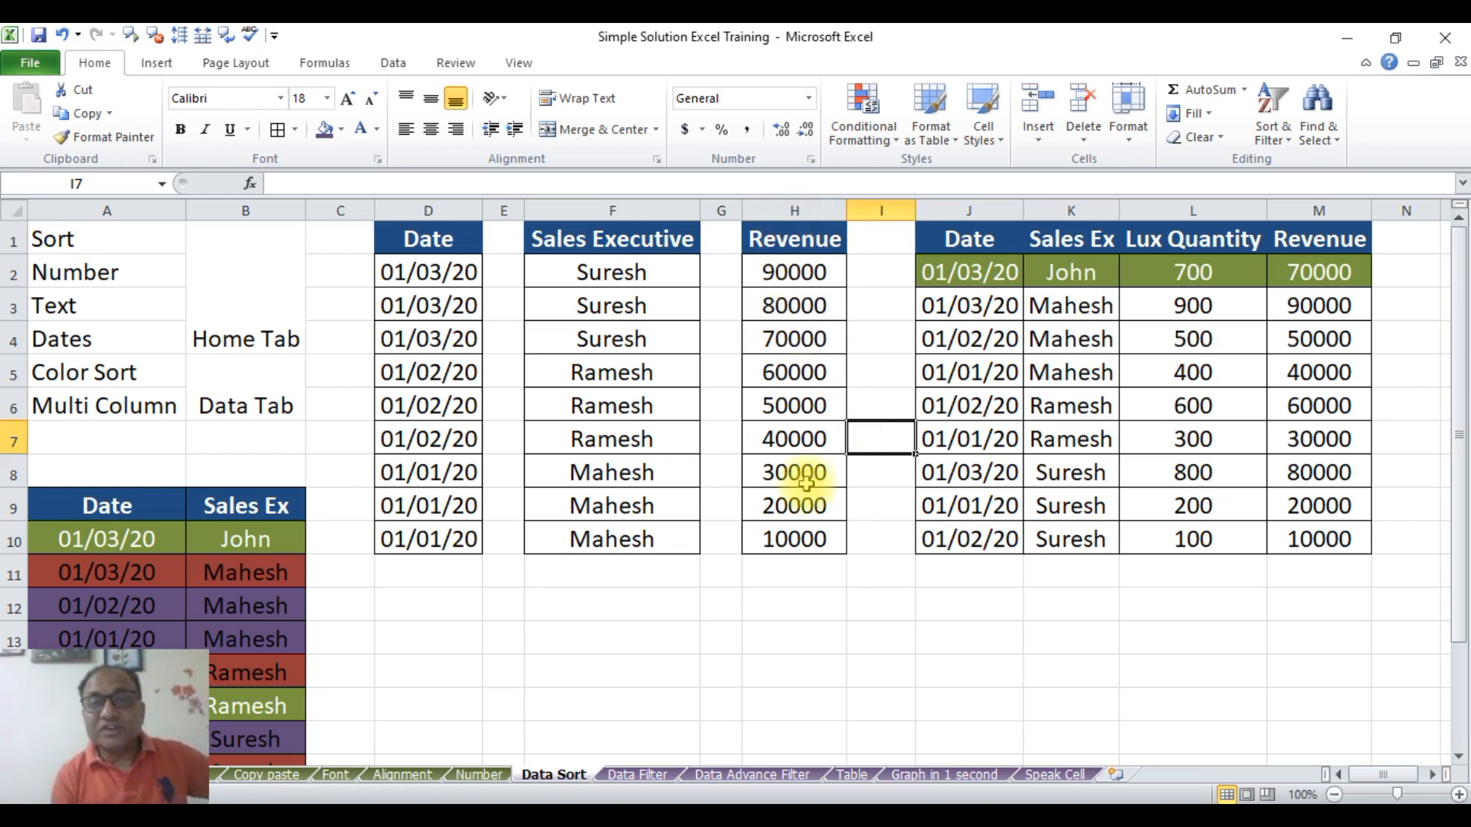
Try sorting the Revenue values in column H from smallest to largest, and undo the sort.
{"action": "left_click", "coordinate": [795, 375]}
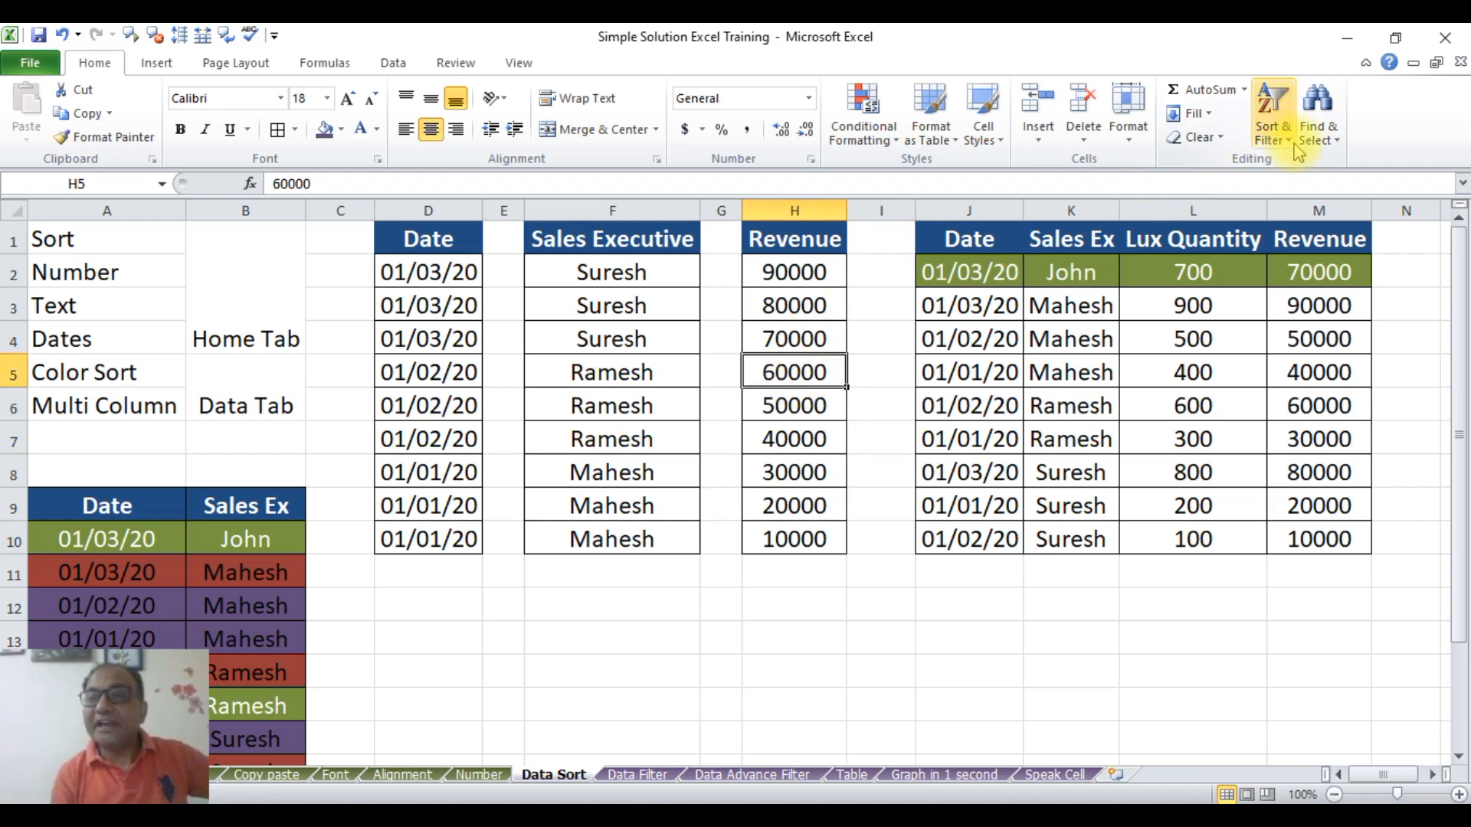
{"action": "left_click", "coordinate": [1290, 141]}
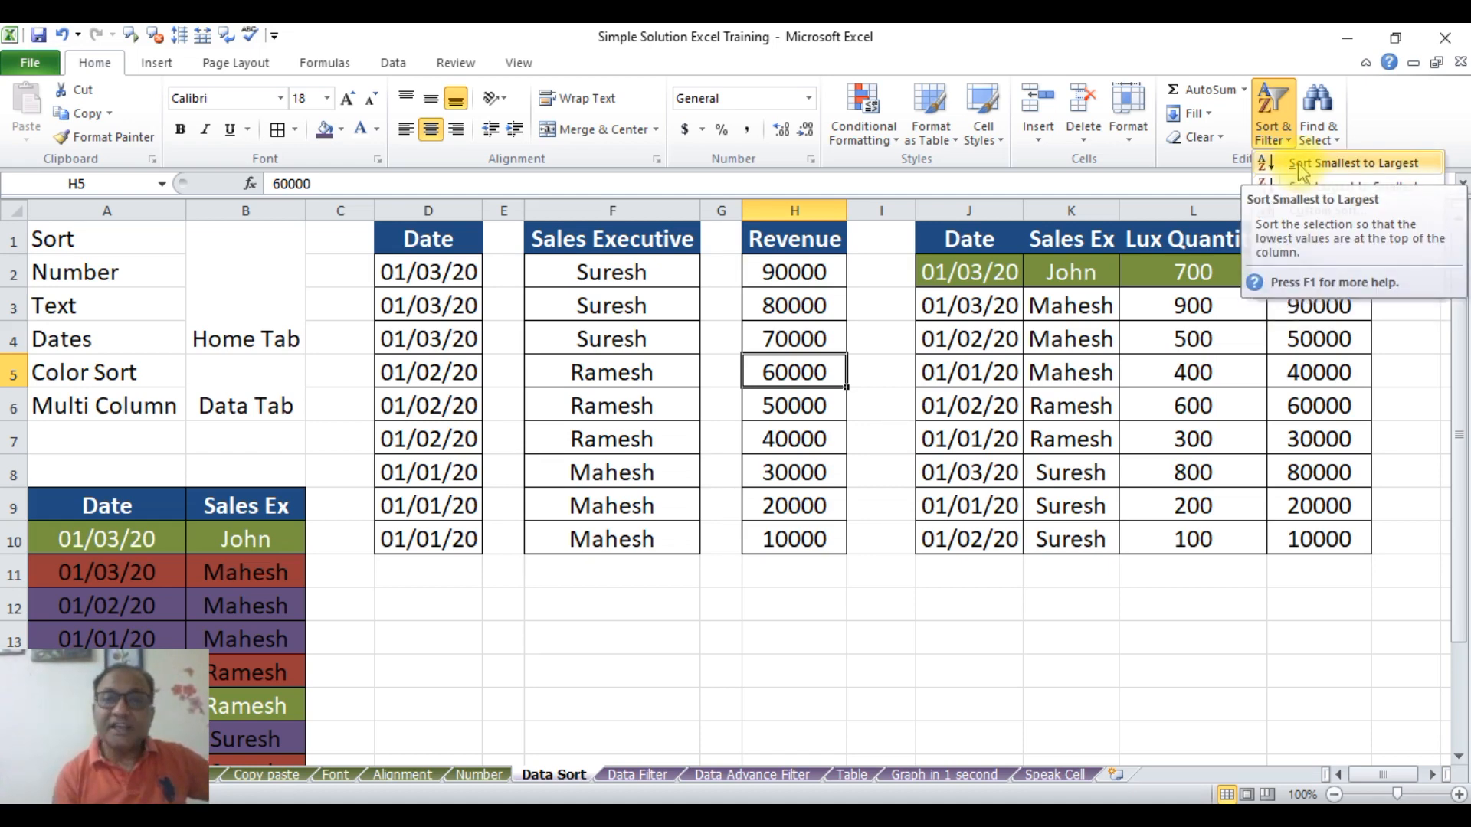
{"action": "left_click", "coordinate": [1300, 171]}
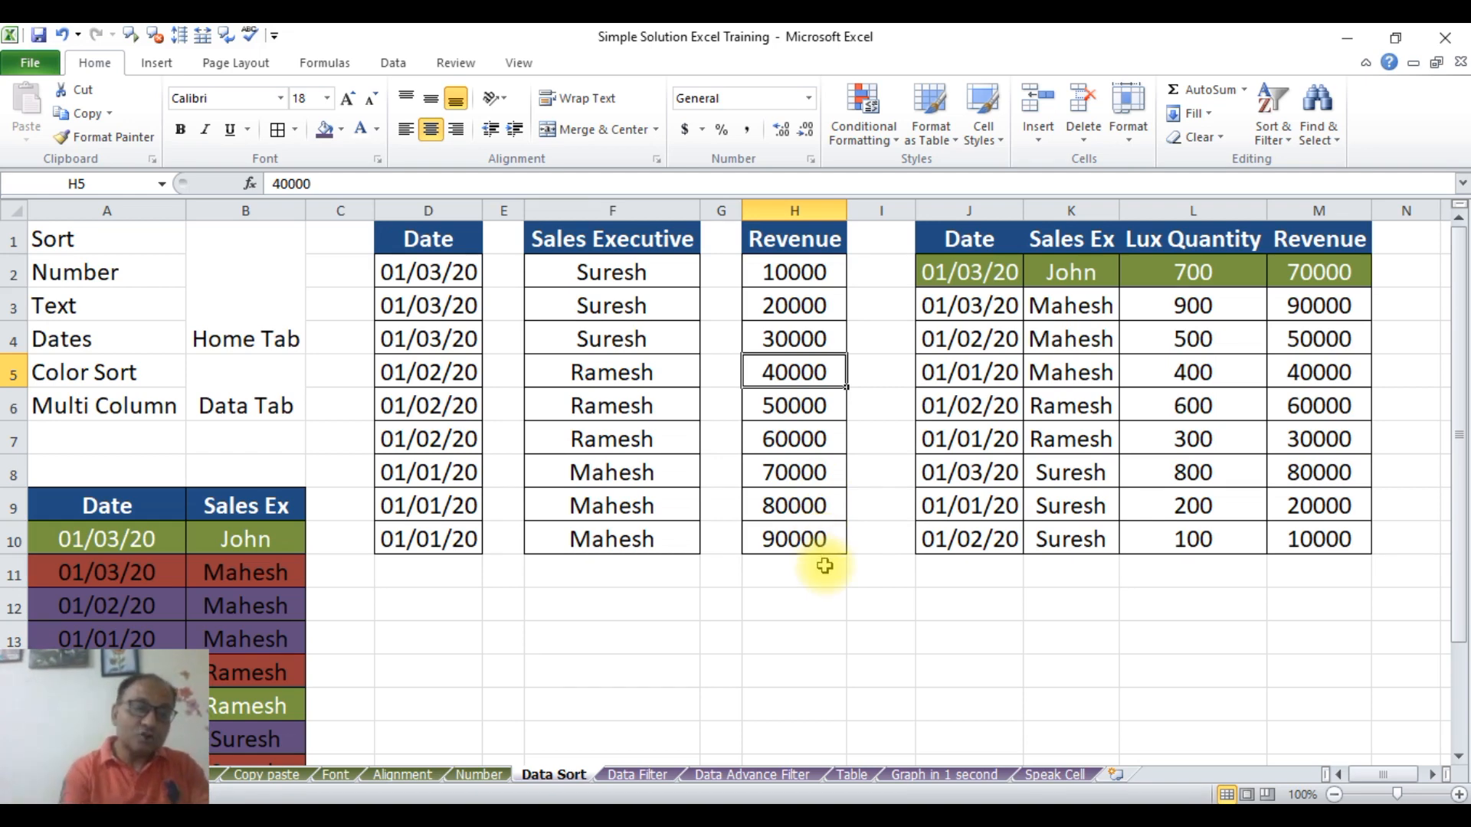
{"action": "key", "text": "ctrl+z"}
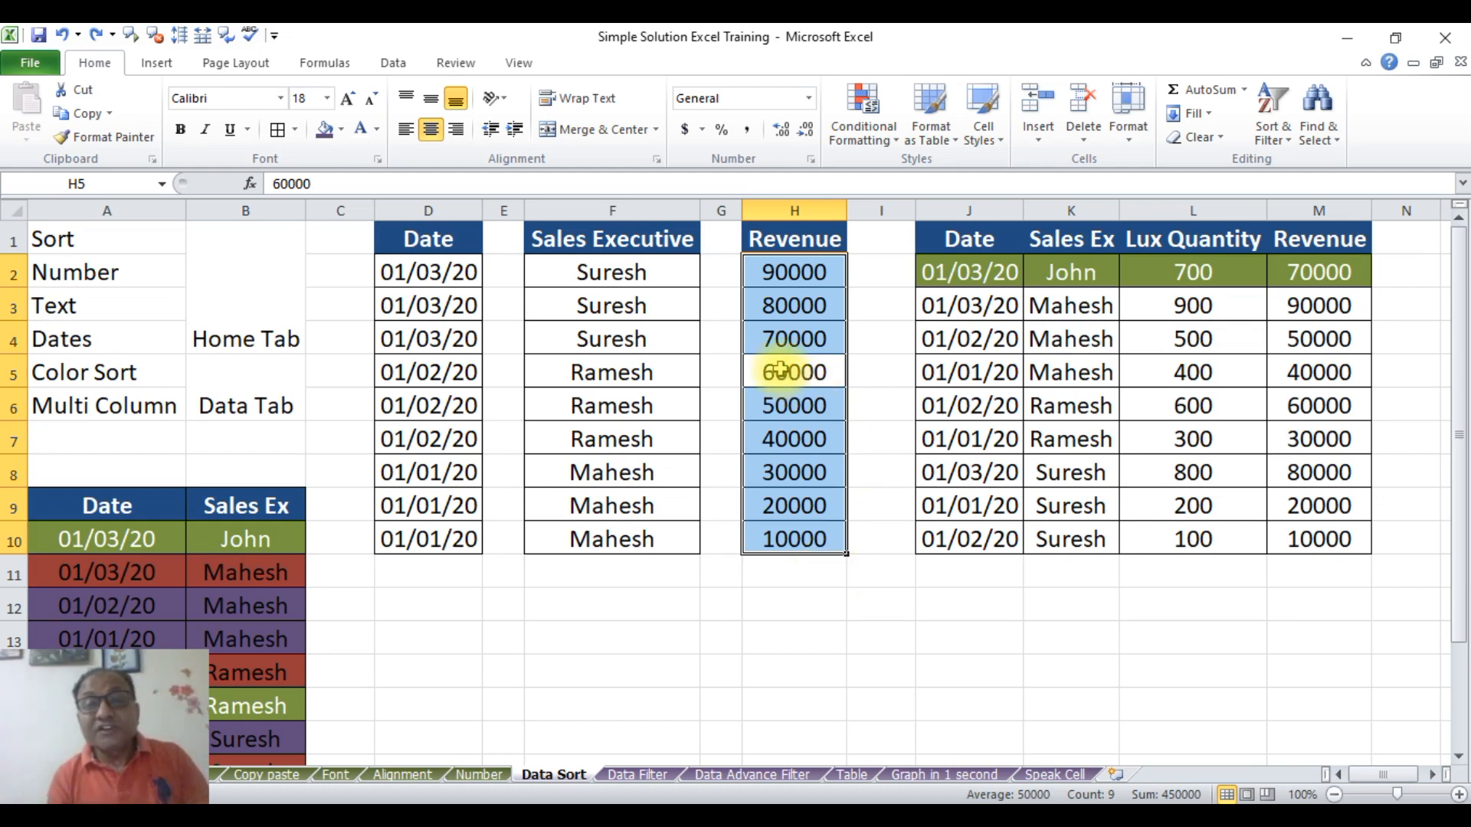
Sort the Revenue values in column H from smallest to largest.
{"action": "left_click", "coordinate": [780, 370]}
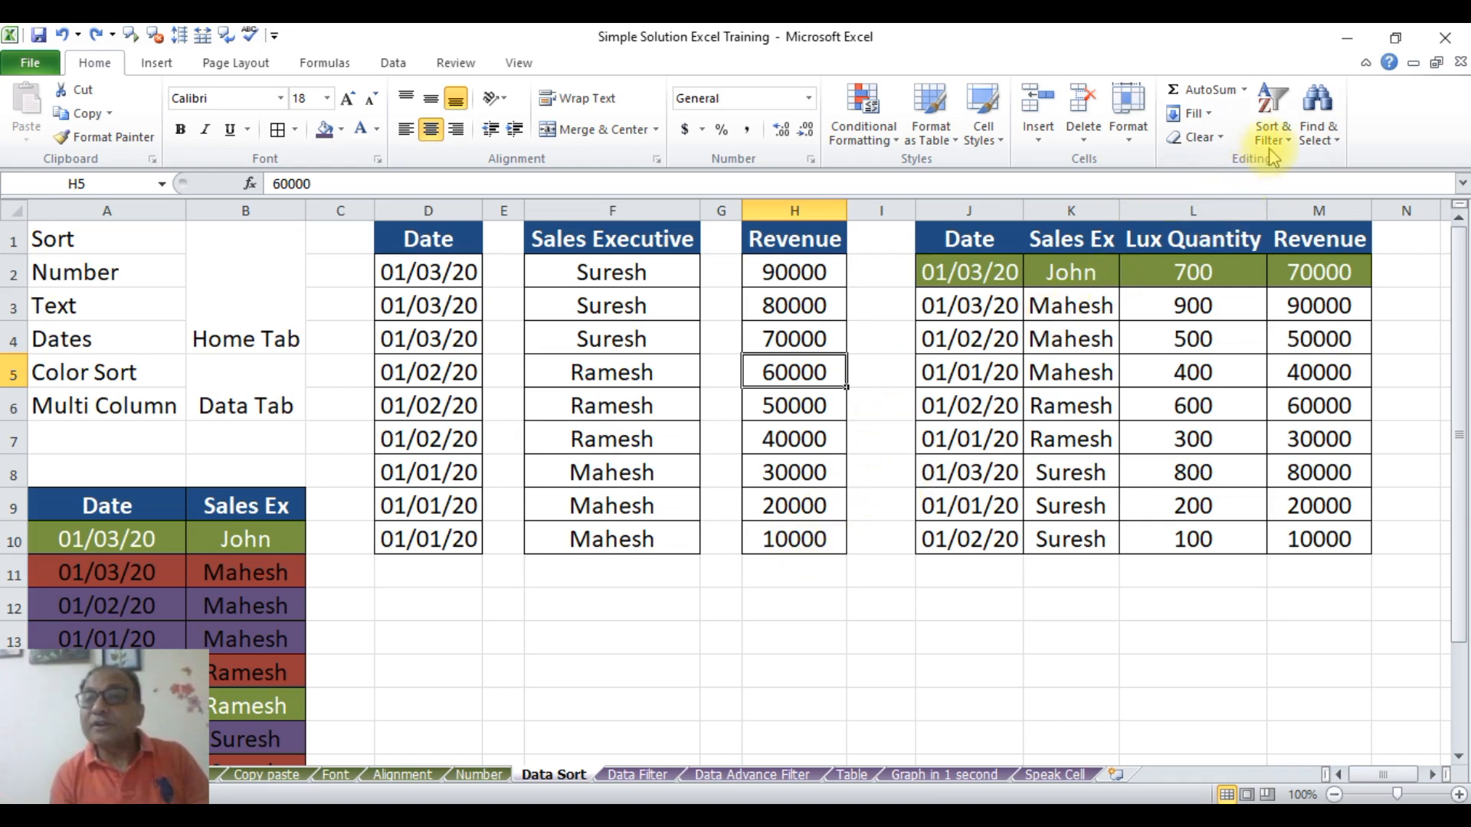
{"action": "left_click", "coordinate": [1273, 123]}
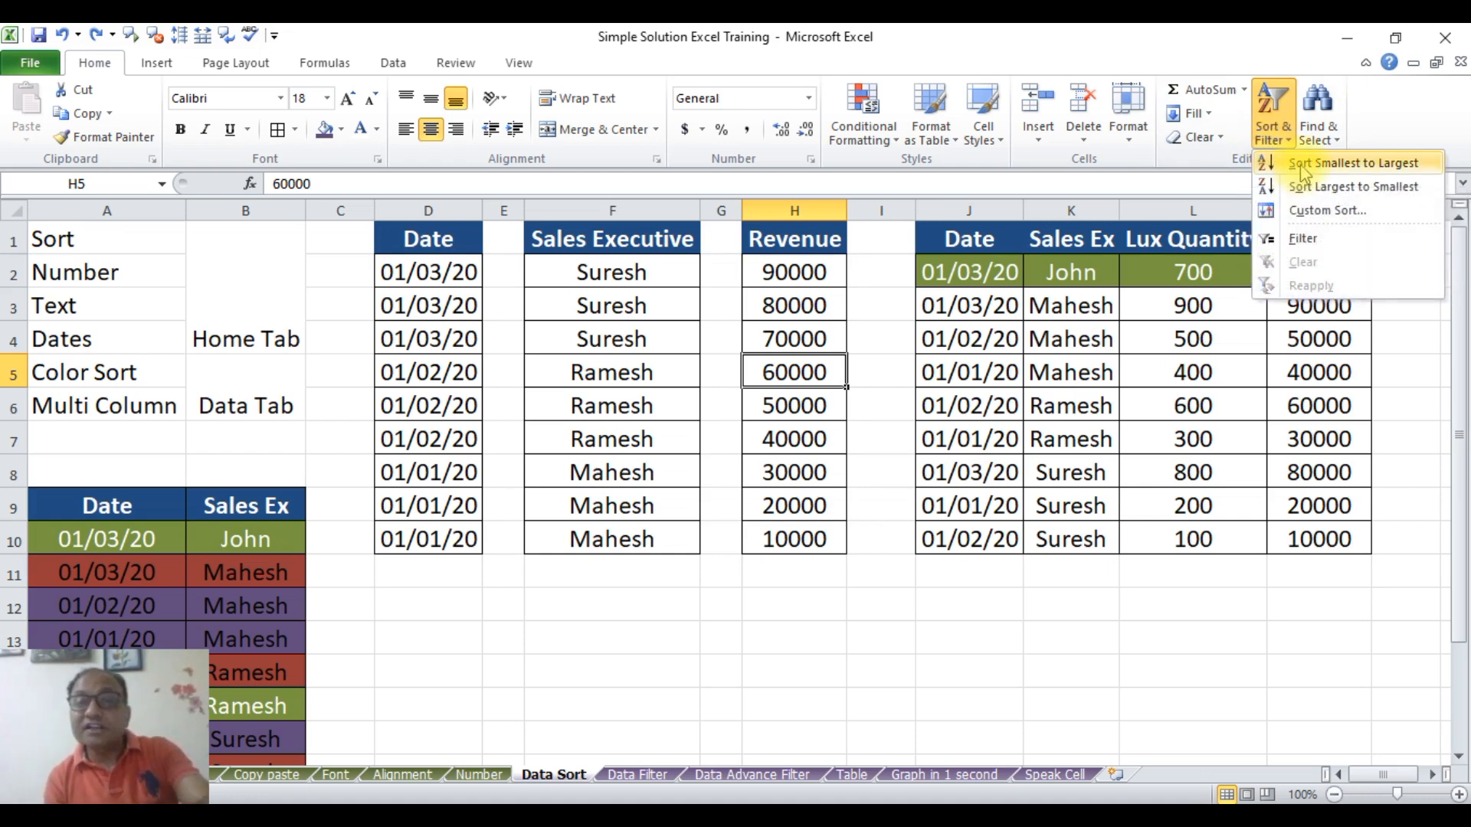
{"action": "left_click", "coordinate": [1295, 163]}
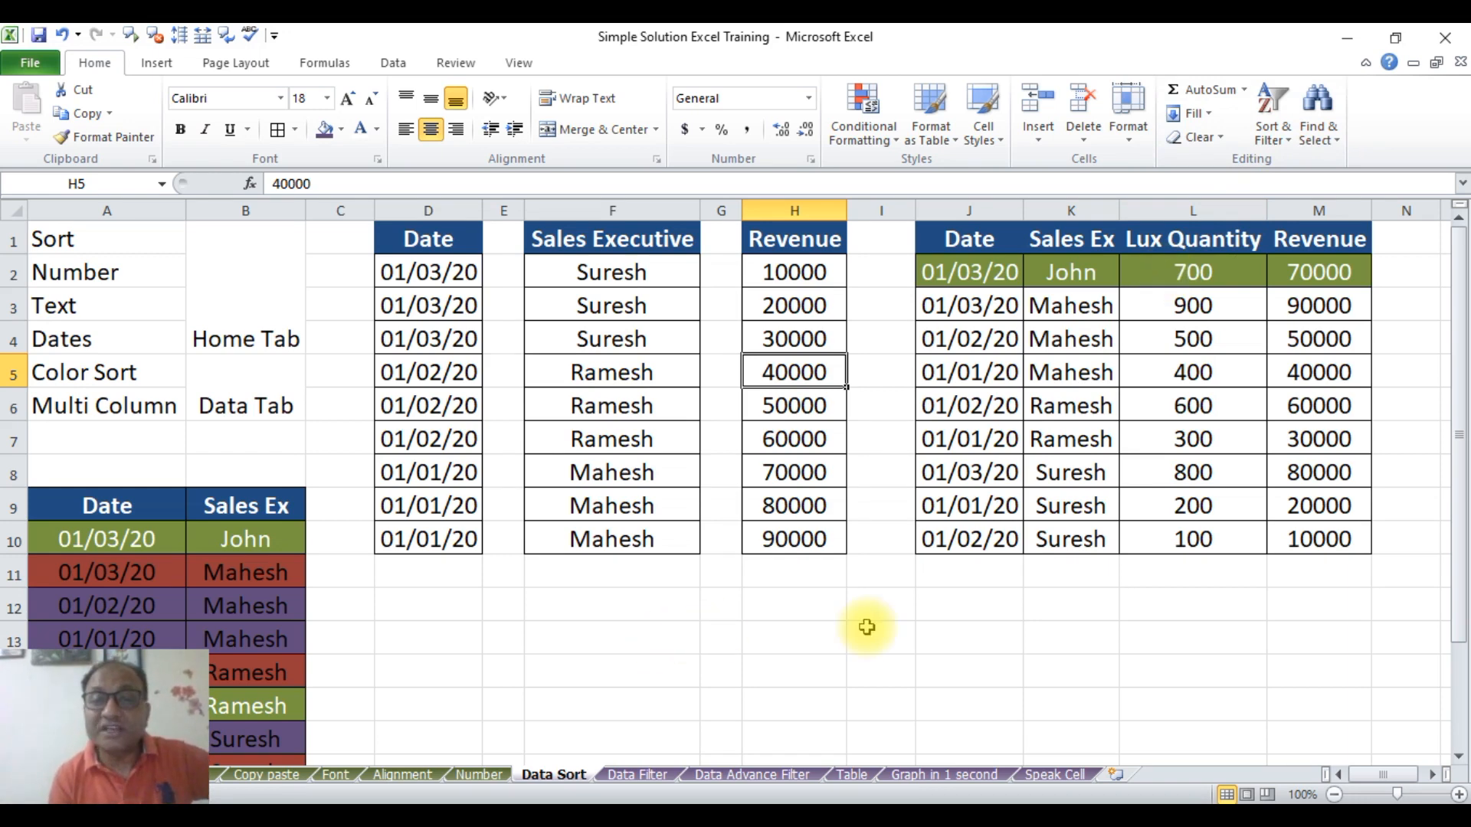
Compare the sort options offered for an empty cell and a Revenue cell, and view the custom sort settings for column H without applying them.
{"action": "left_click", "coordinate": [893, 636]}
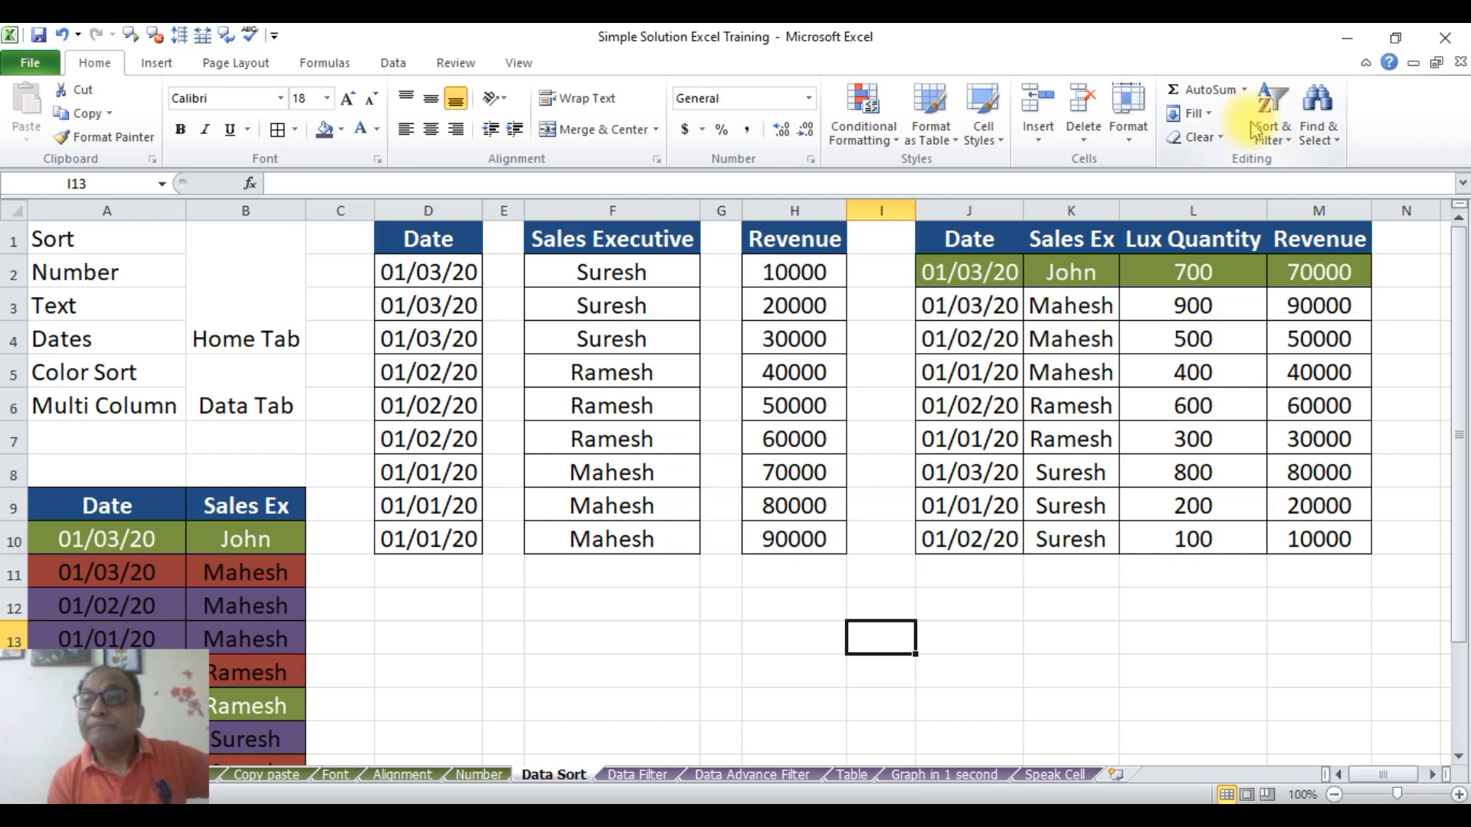
{"action": "left_click", "coordinate": [1272, 137]}
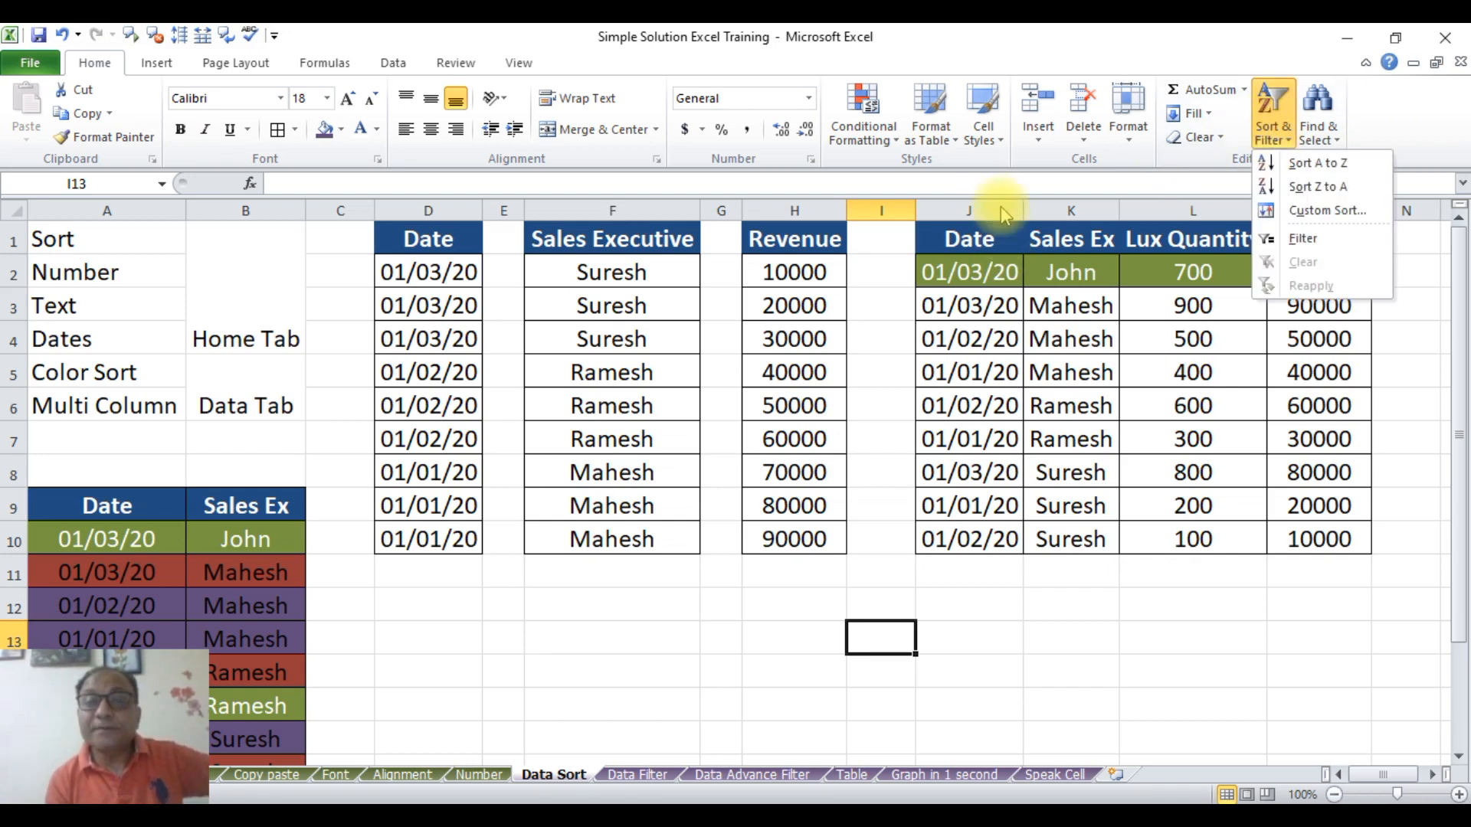
{"action": "left_click", "coordinate": [778, 437]}
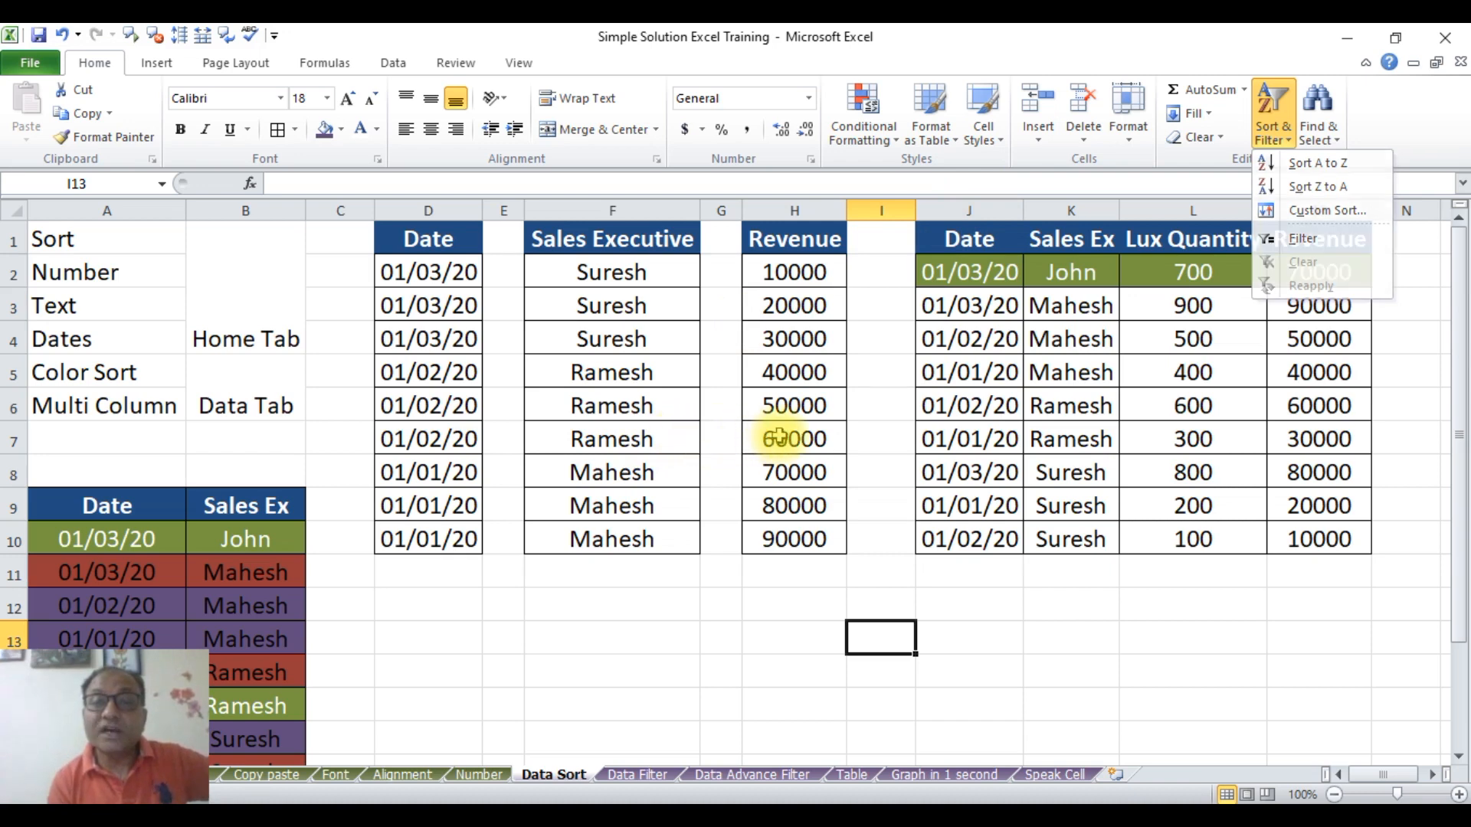
{"action": "left_click", "coordinate": [778, 436]}
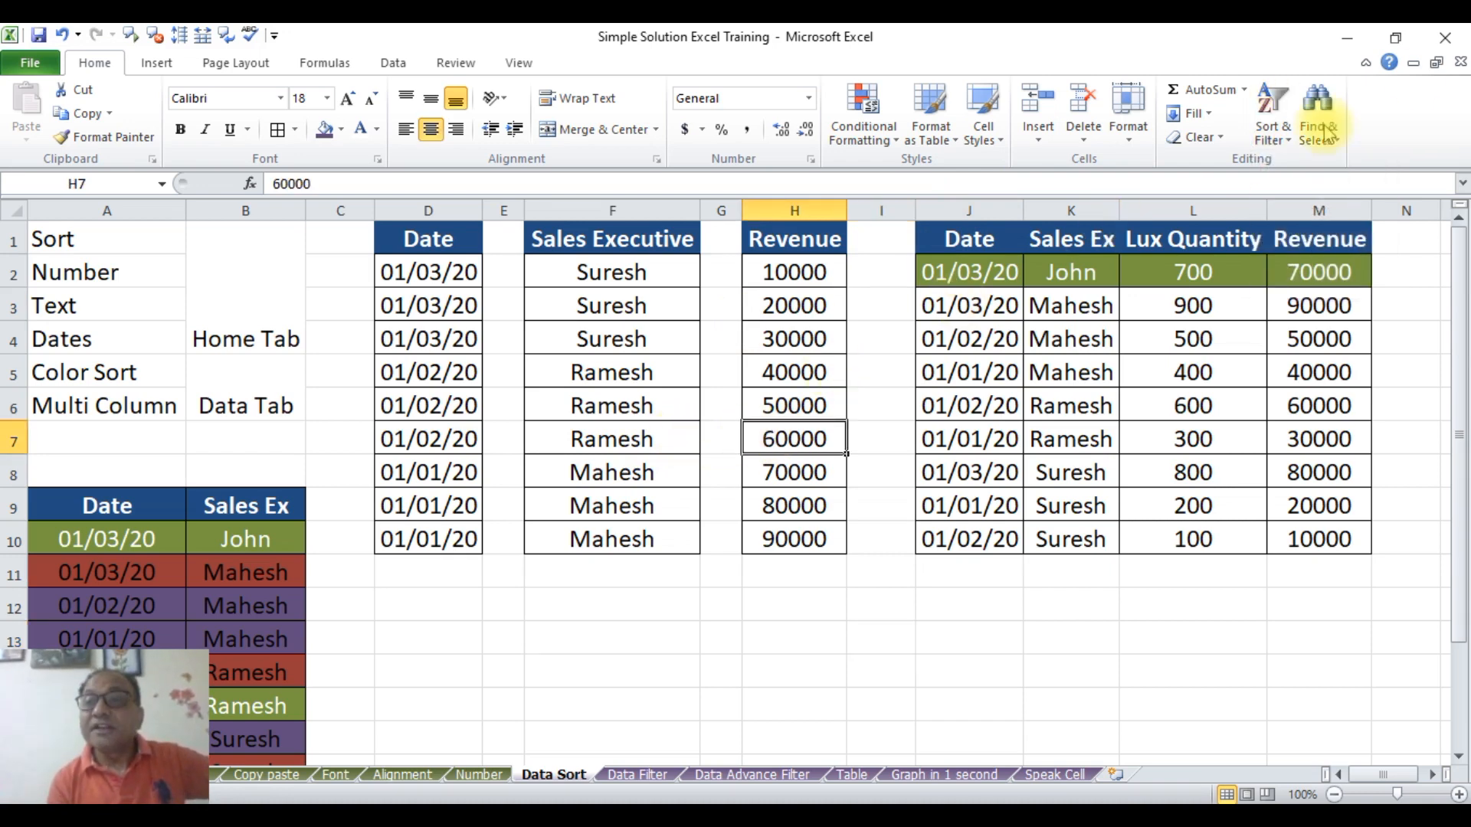
{"action": "left_click", "coordinate": [1277, 137]}
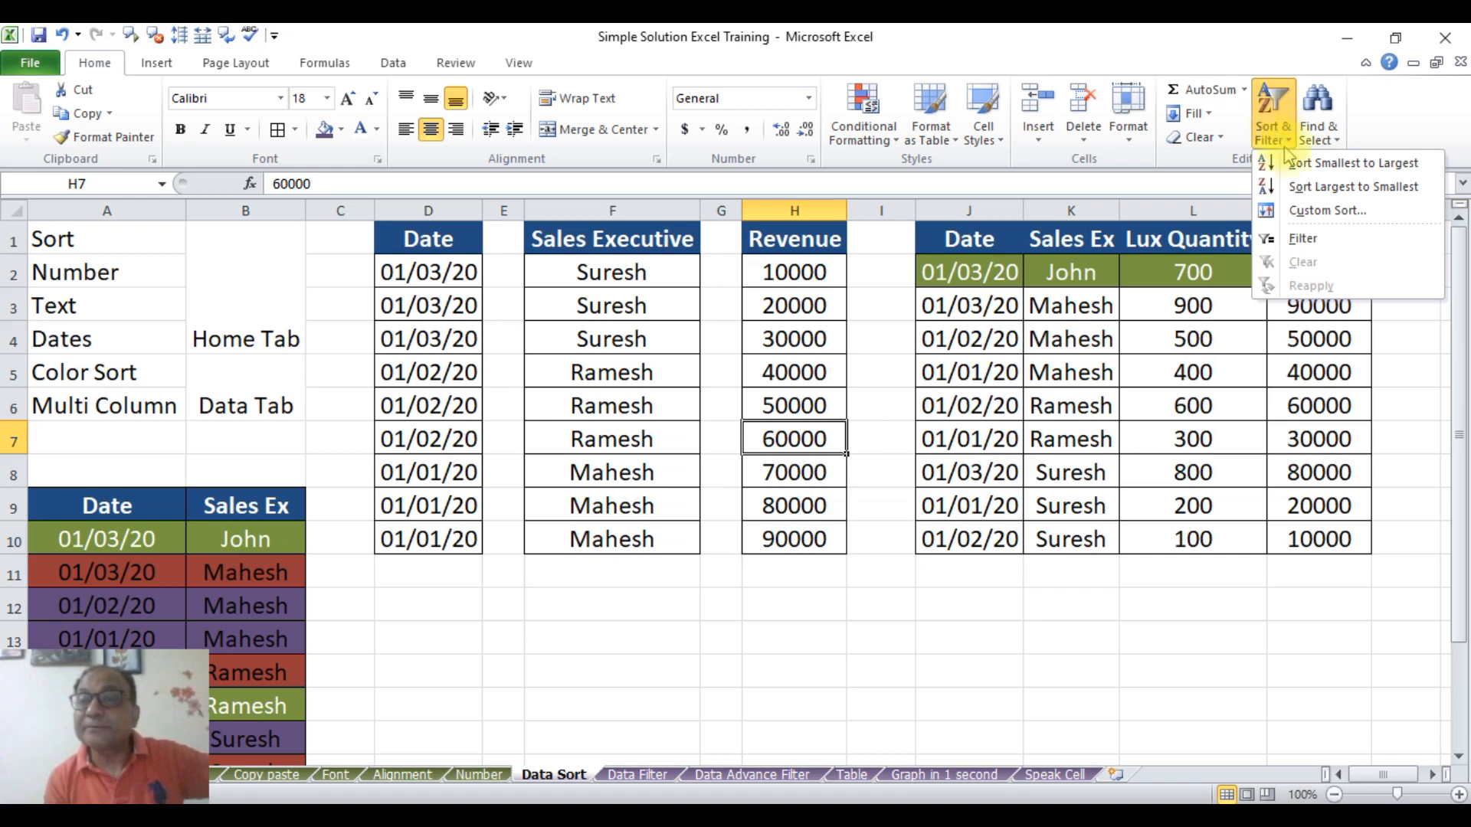
{"action": "left_click", "coordinate": [1371, 221]}
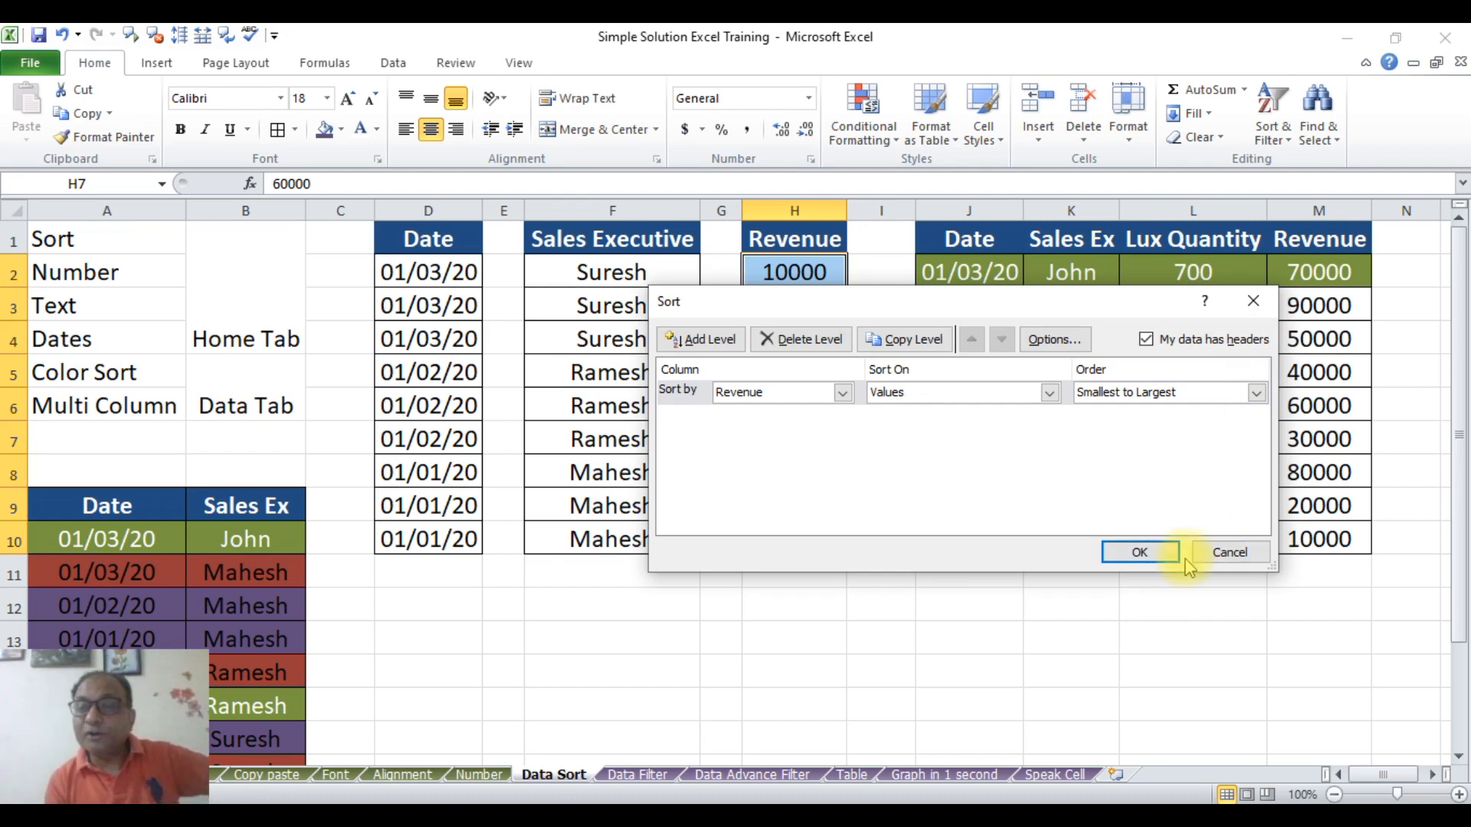
{"action": "left_click", "coordinate": [1224, 553]}
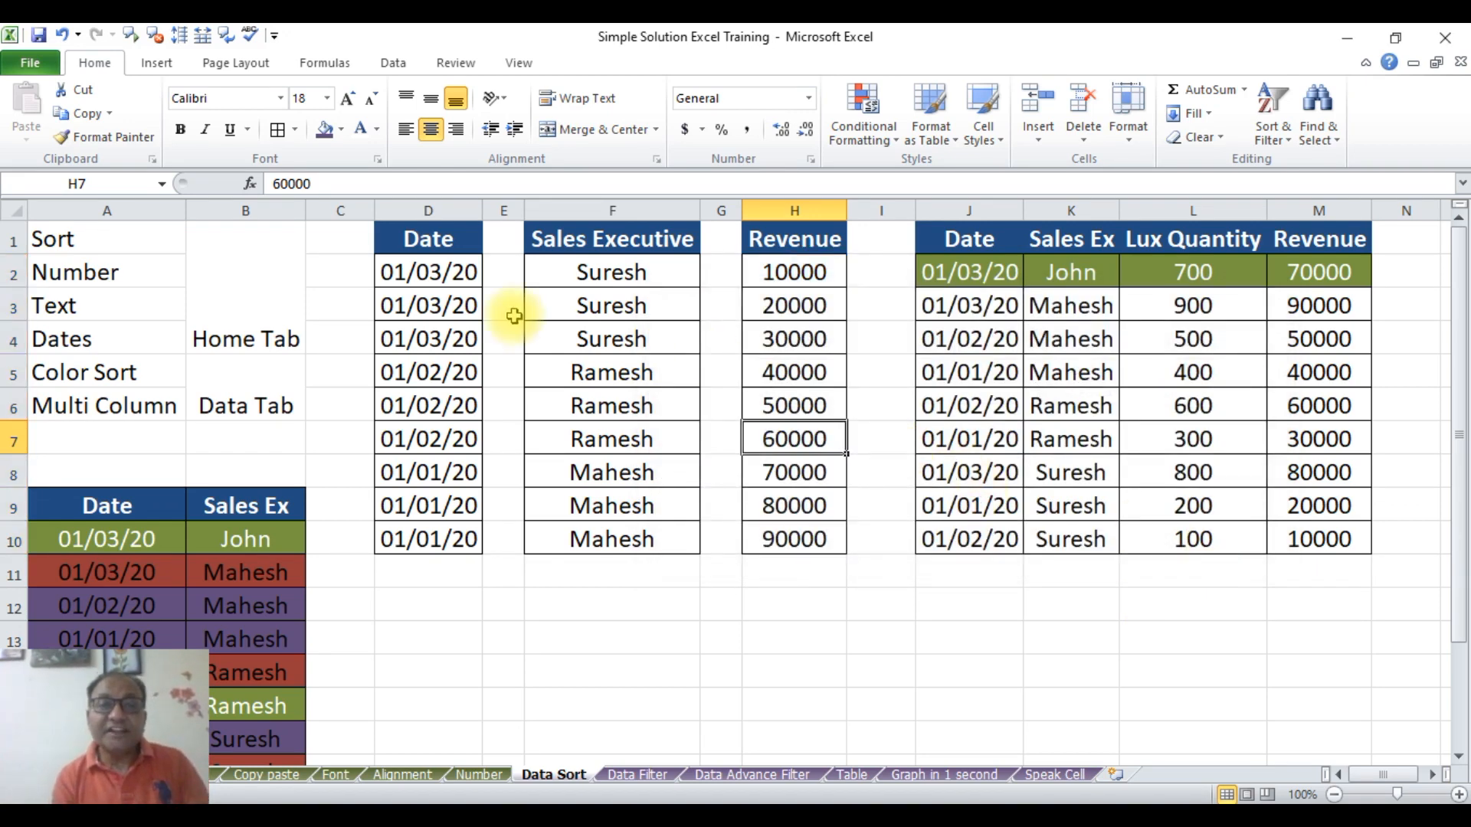
Check which sort options are offered for the Sales Executive text in column F and the dates in column D.
{"action": "left_click", "coordinate": [660, 205]}
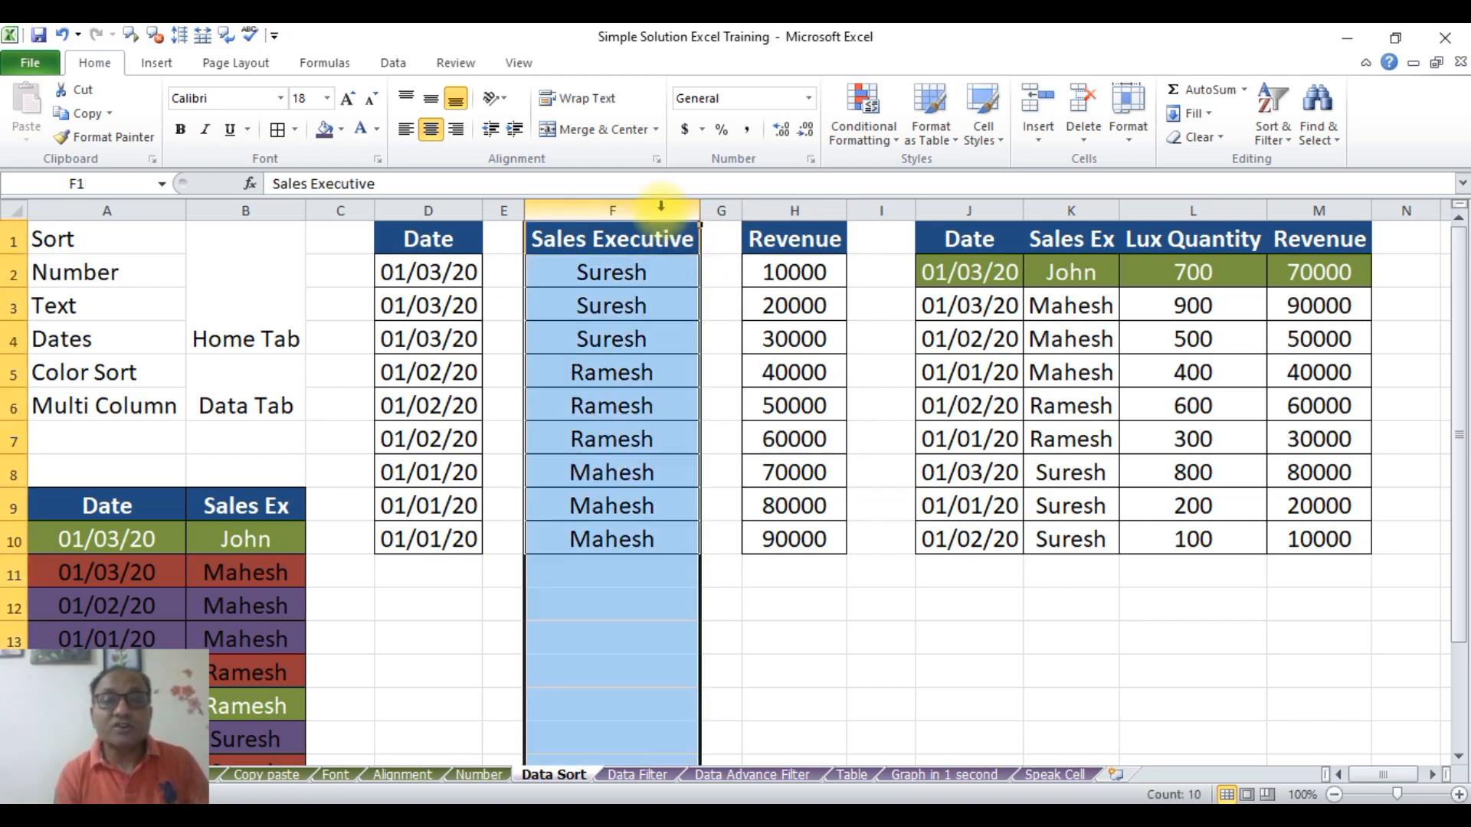
{"action": "left_click", "coordinate": [602, 436]}
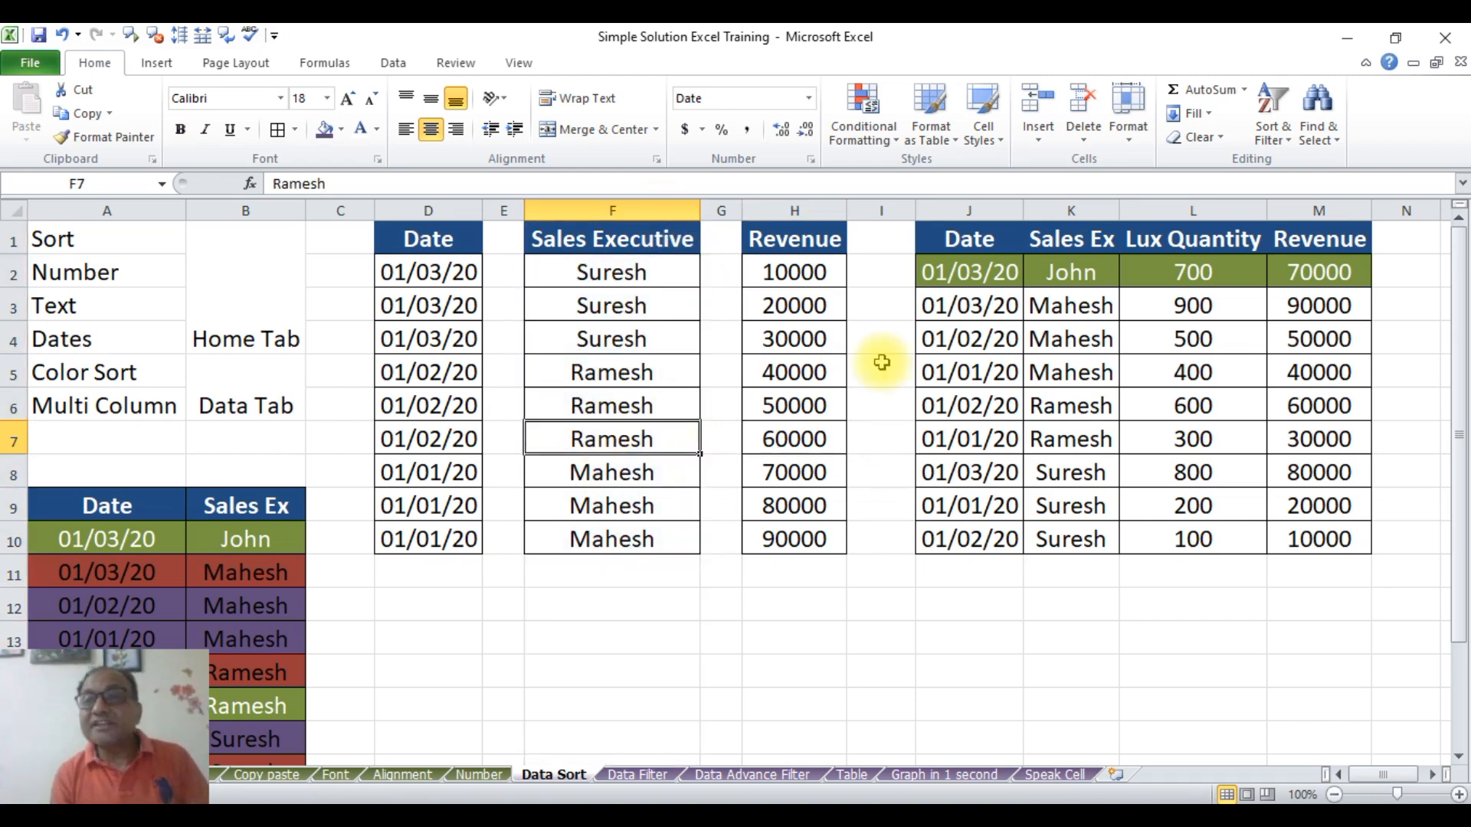
{"action": "left_click", "coordinate": [1289, 130]}
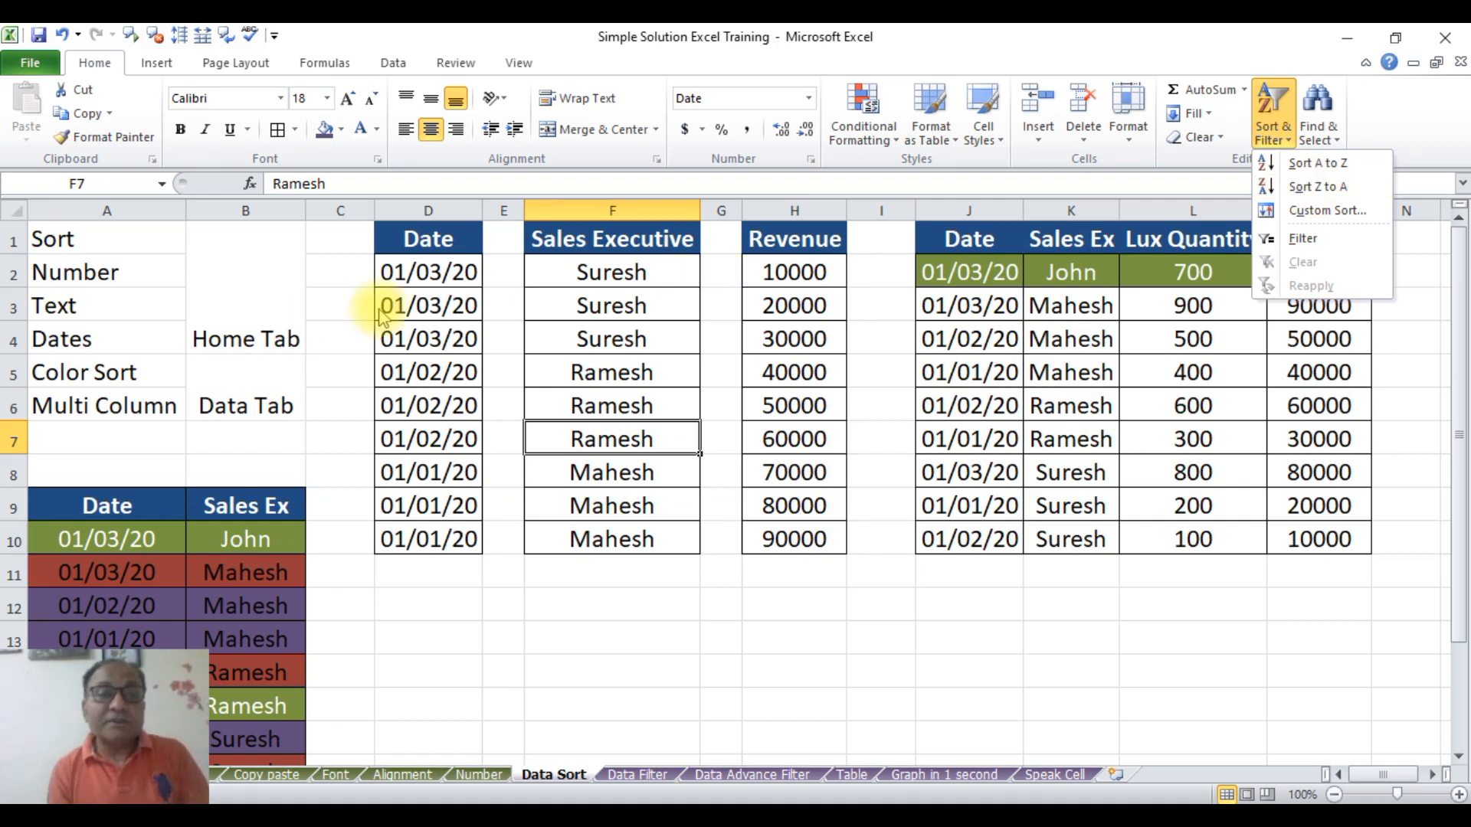
{"action": "left_click", "coordinate": [454, 329]}
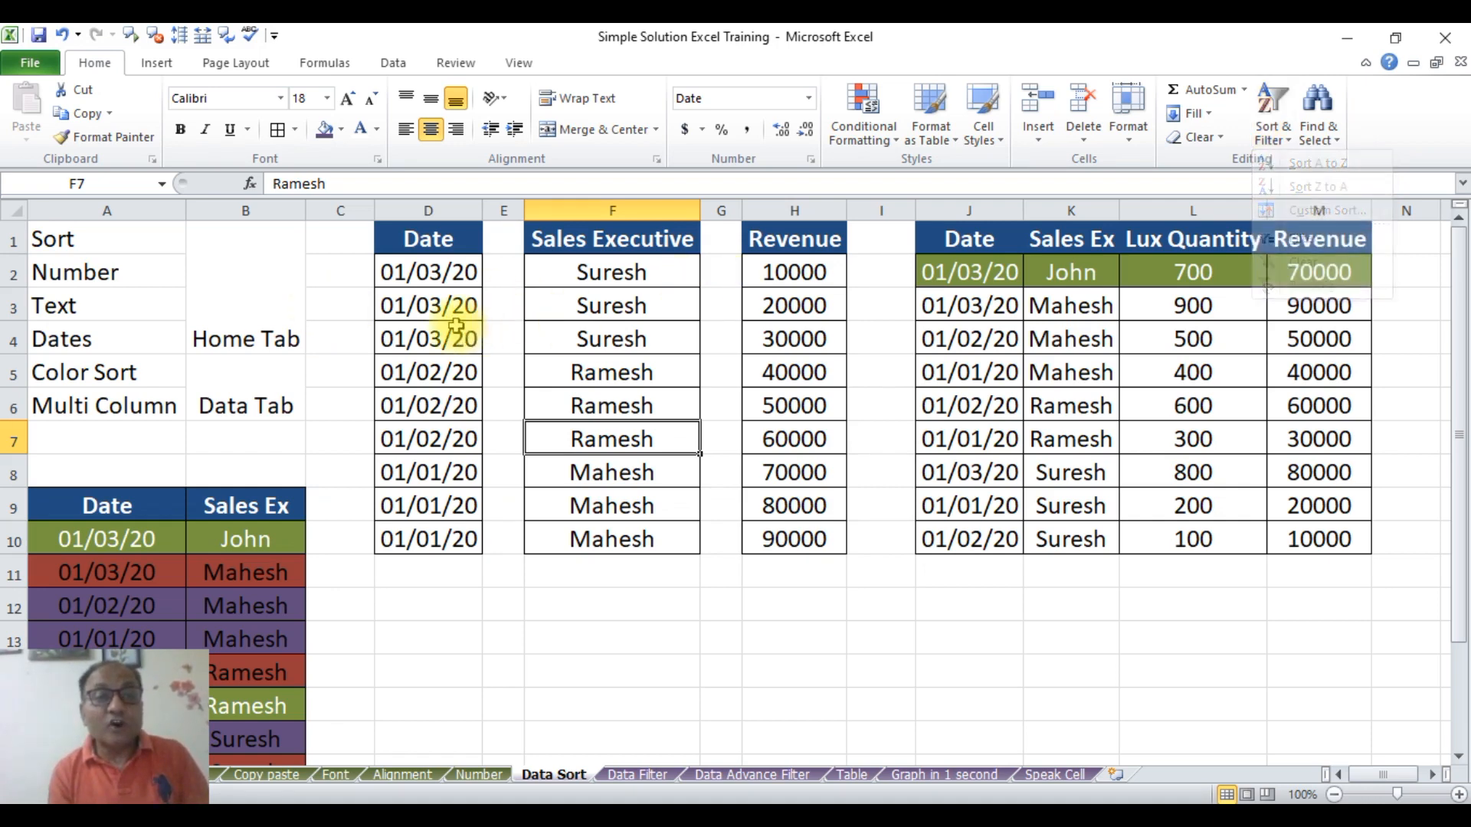
{"action": "left_click", "coordinate": [447, 338]}
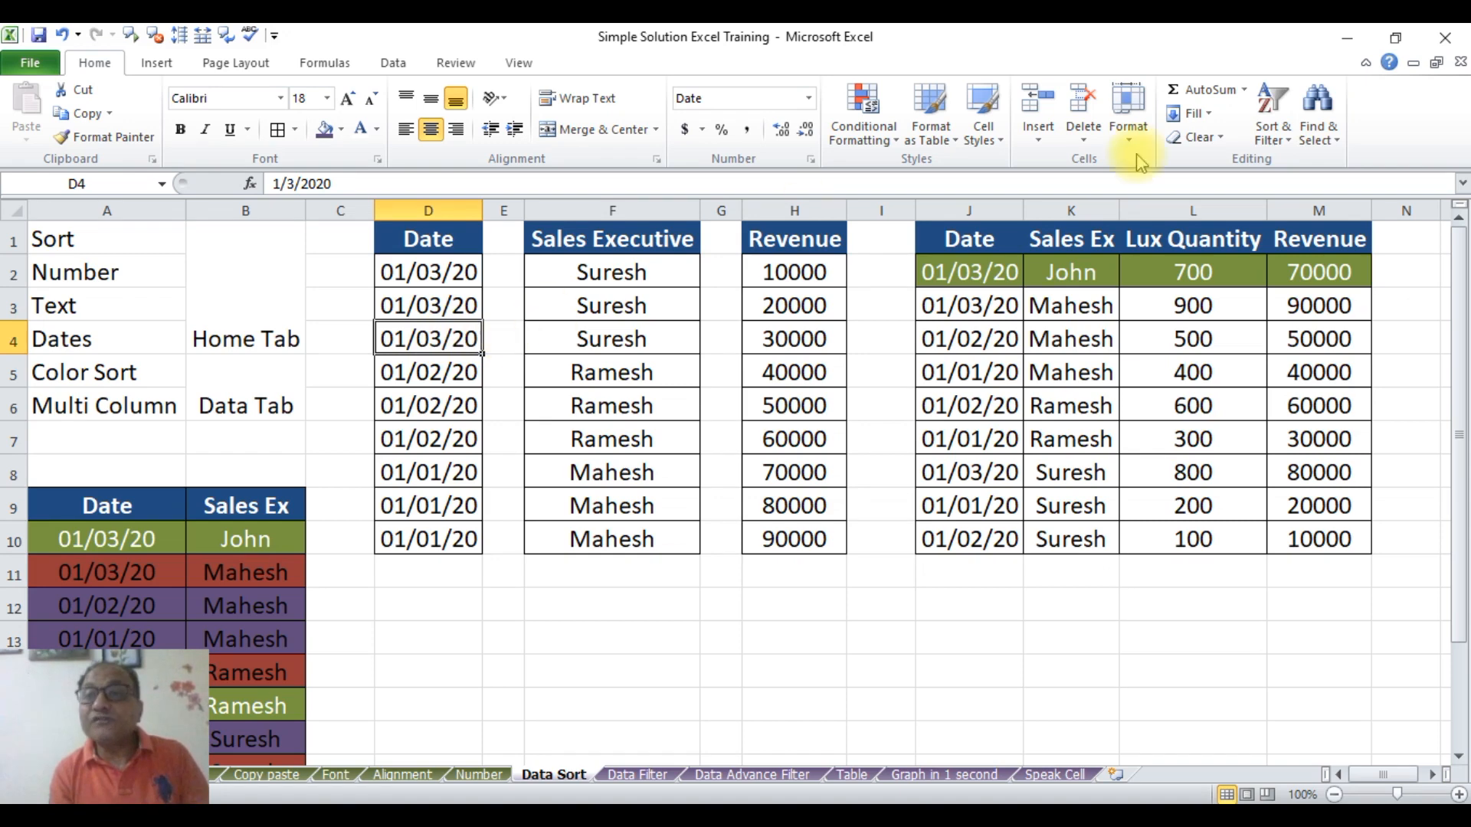
{"action": "left_click", "coordinate": [1270, 134]}
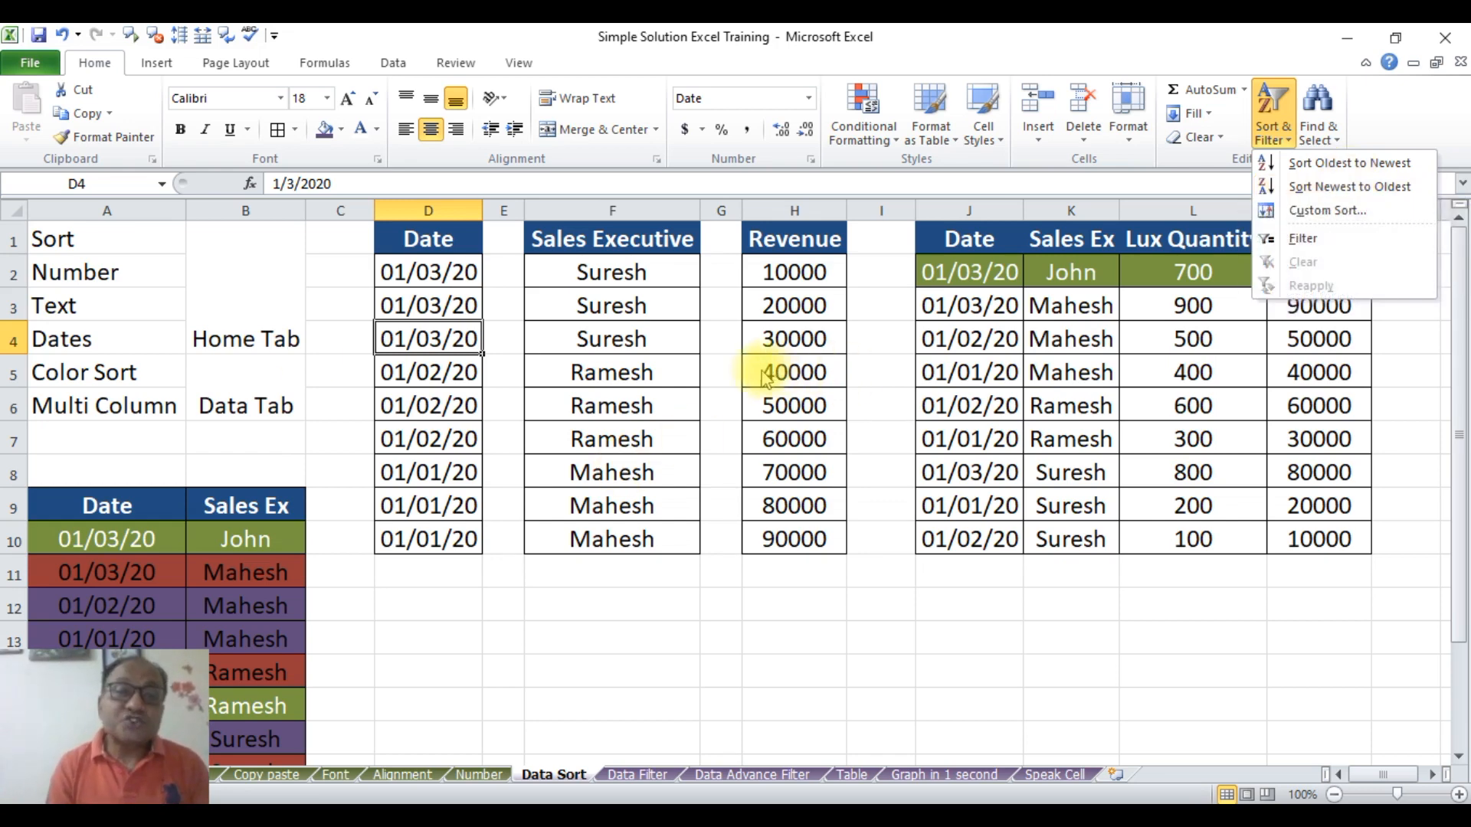
{"action": "left_click", "coordinate": [445, 337]}
Sort the dates in column D from oldest to newest.
{"action": "left_click", "coordinate": [418, 271]}
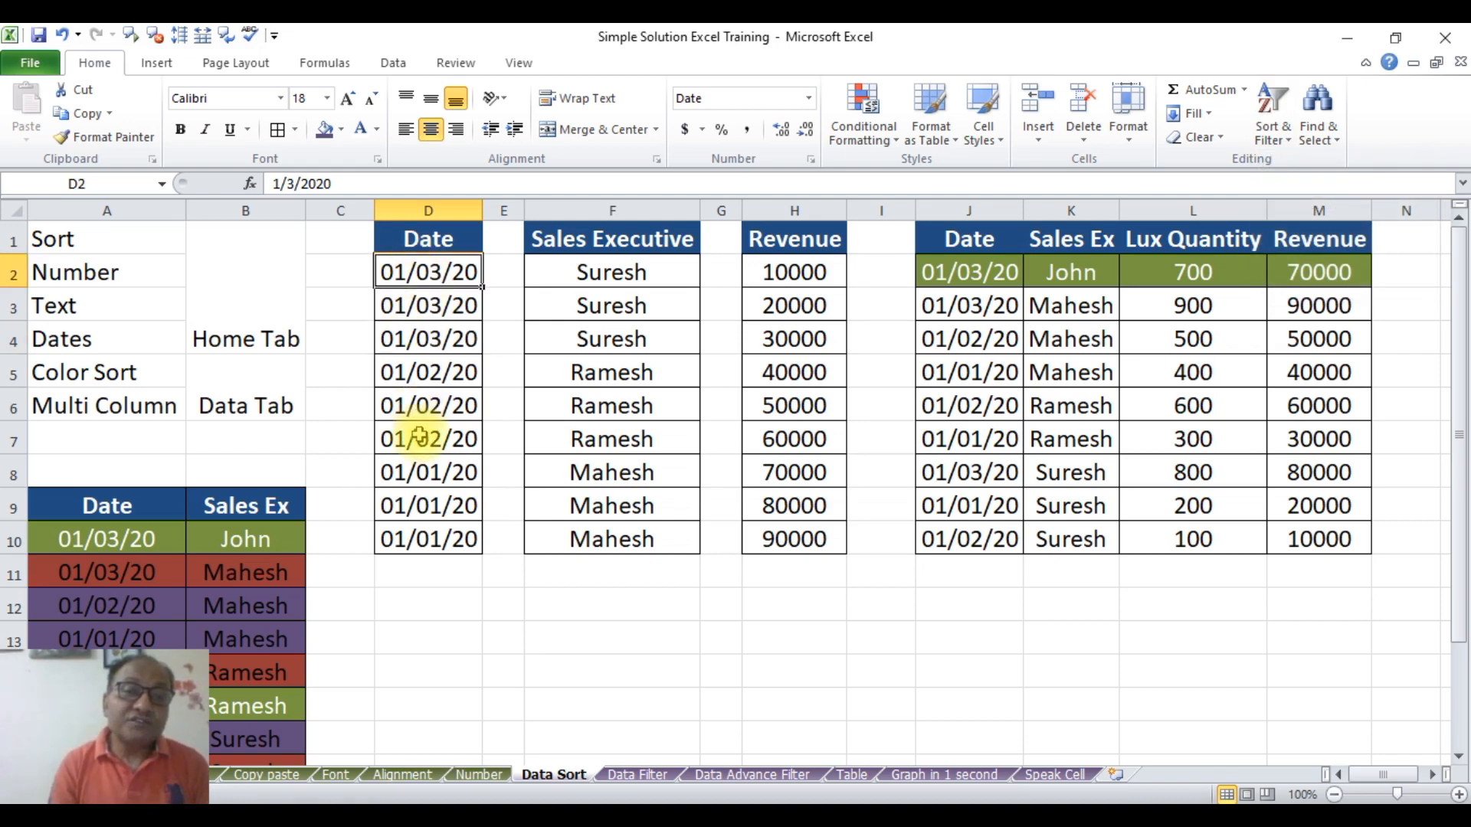
{"action": "left_click", "coordinate": [445, 332]}
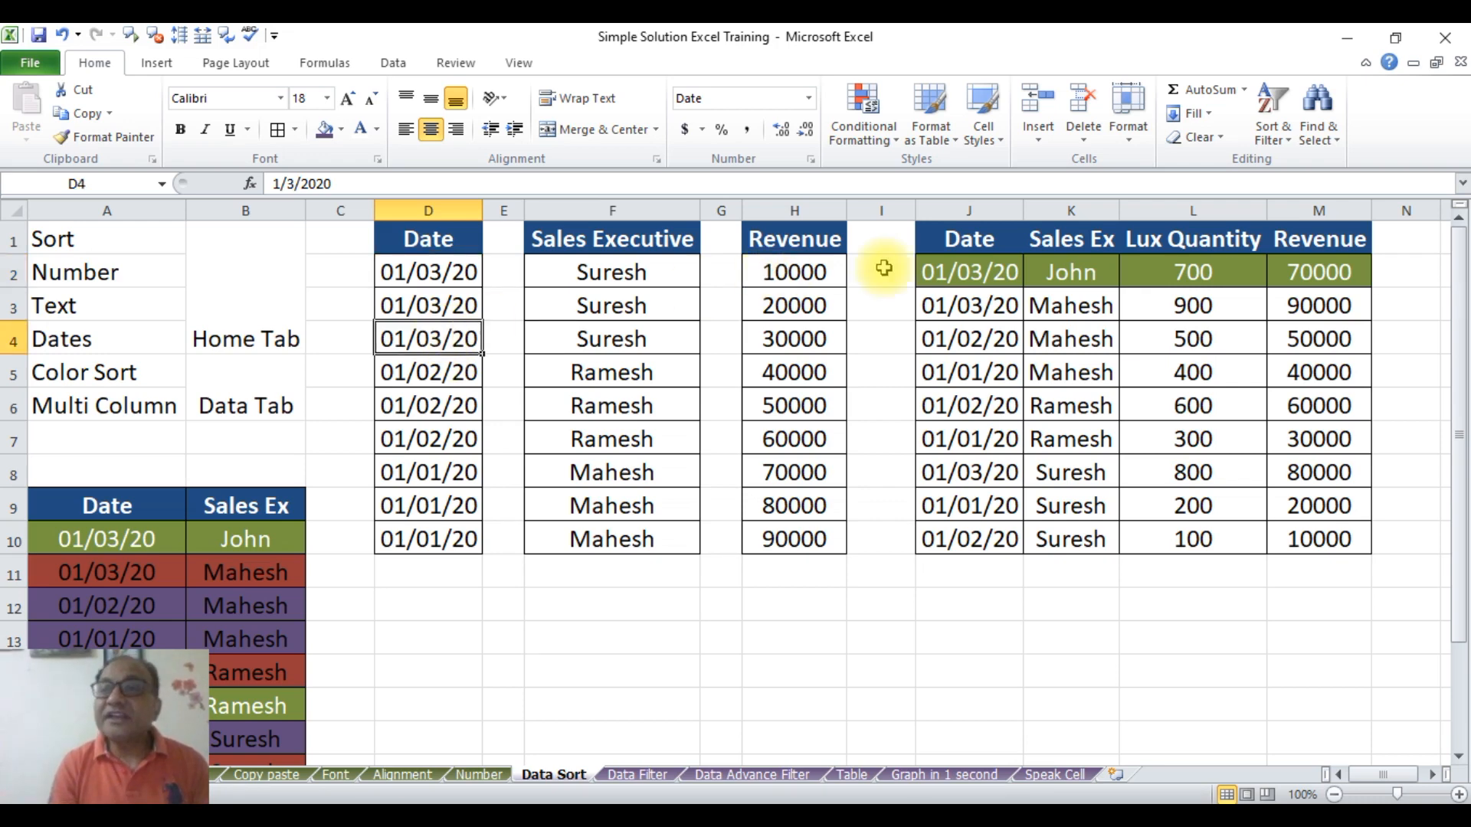
{"action": "left_click", "coordinate": [1284, 142]}
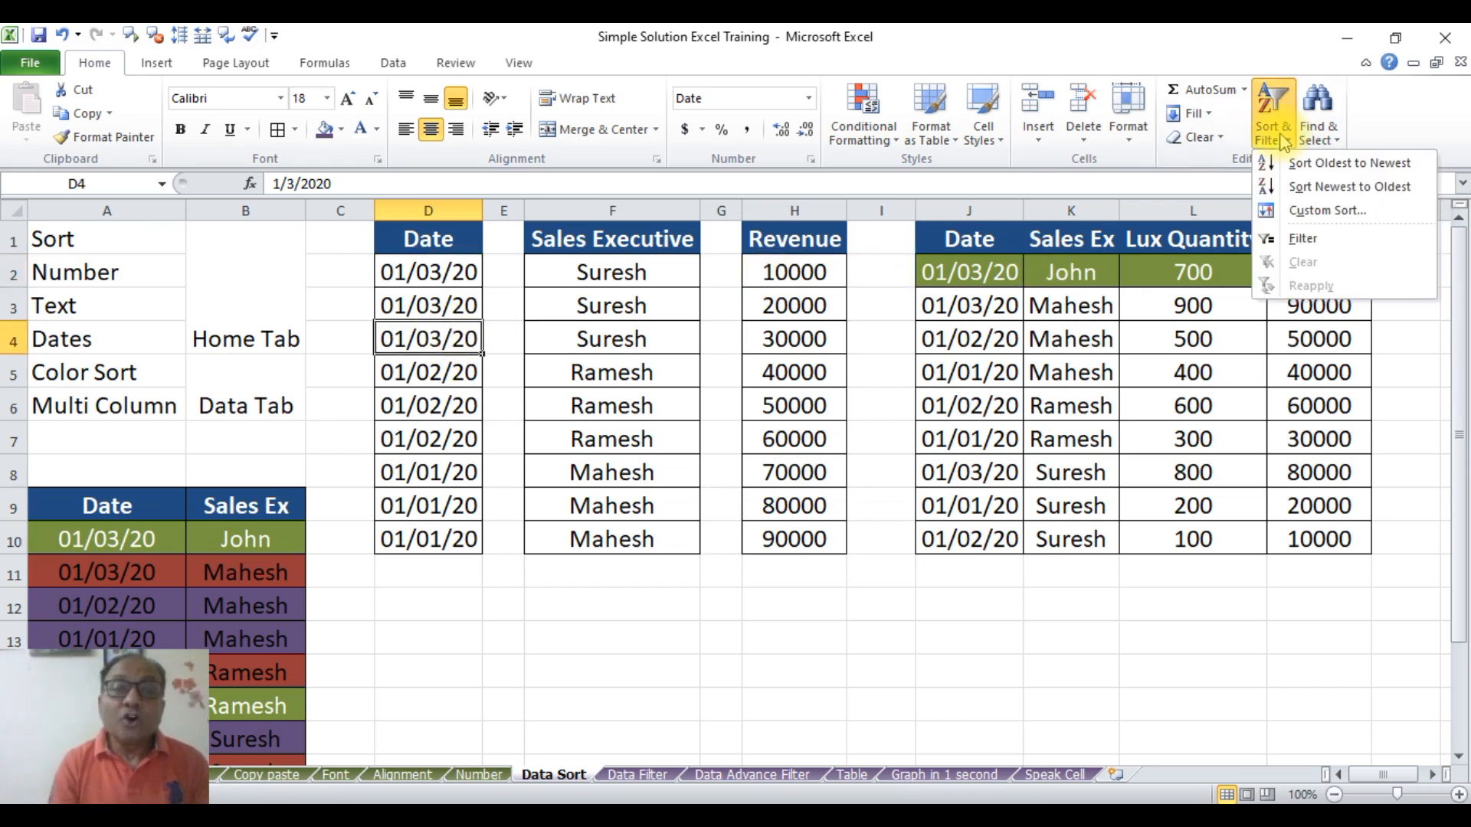
{"action": "left_click", "coordinate": [1315, 164]}
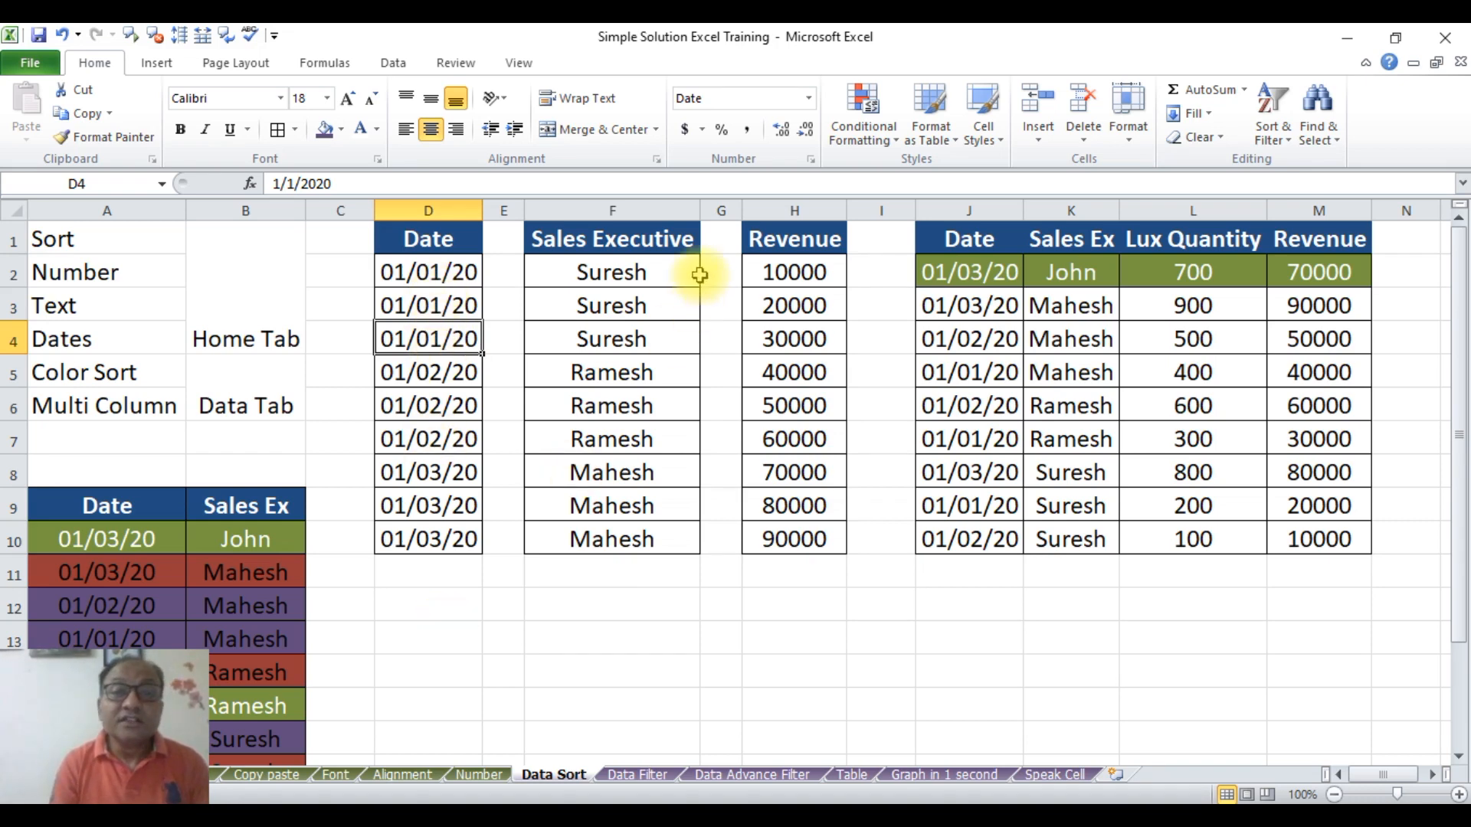
Sort the Sales Executive names in column F from A to Z.
{"action": "left_click", "coordinate": [646, 272]}
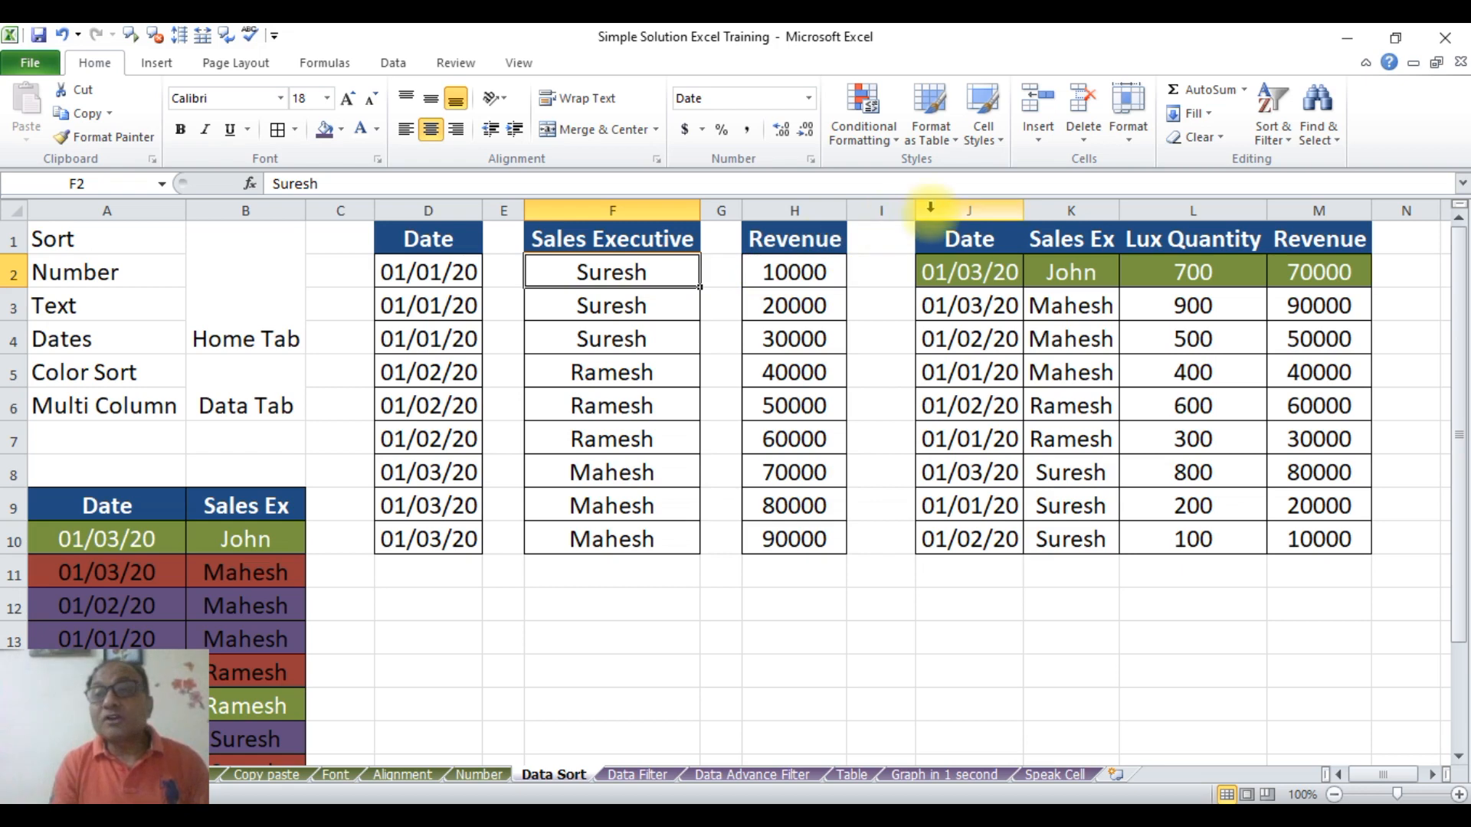
{"action": "left_click", "coordinate": [1273, 126]}
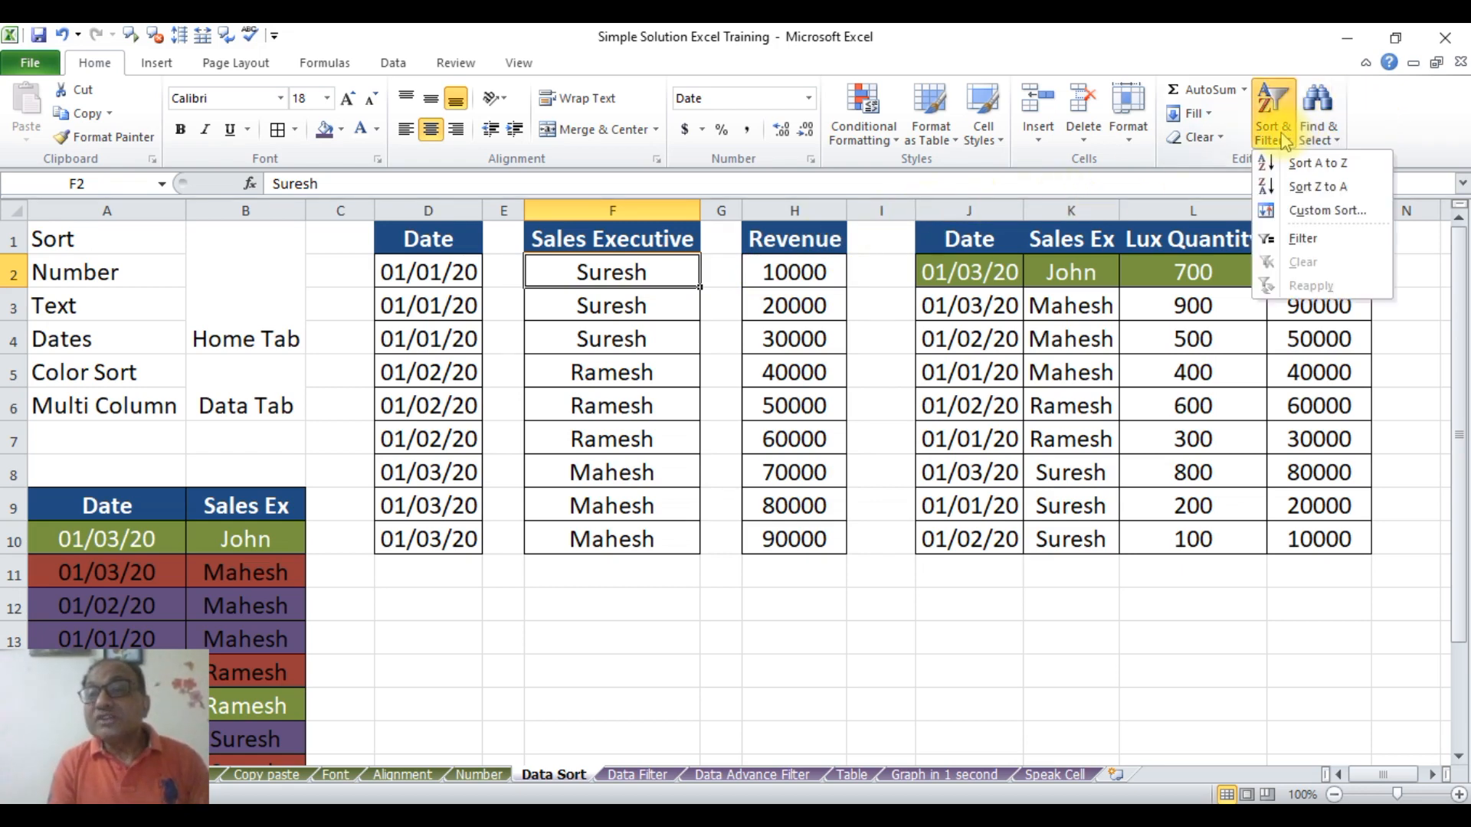
{"action": "left_click", "coordinate": [1310, 170]}
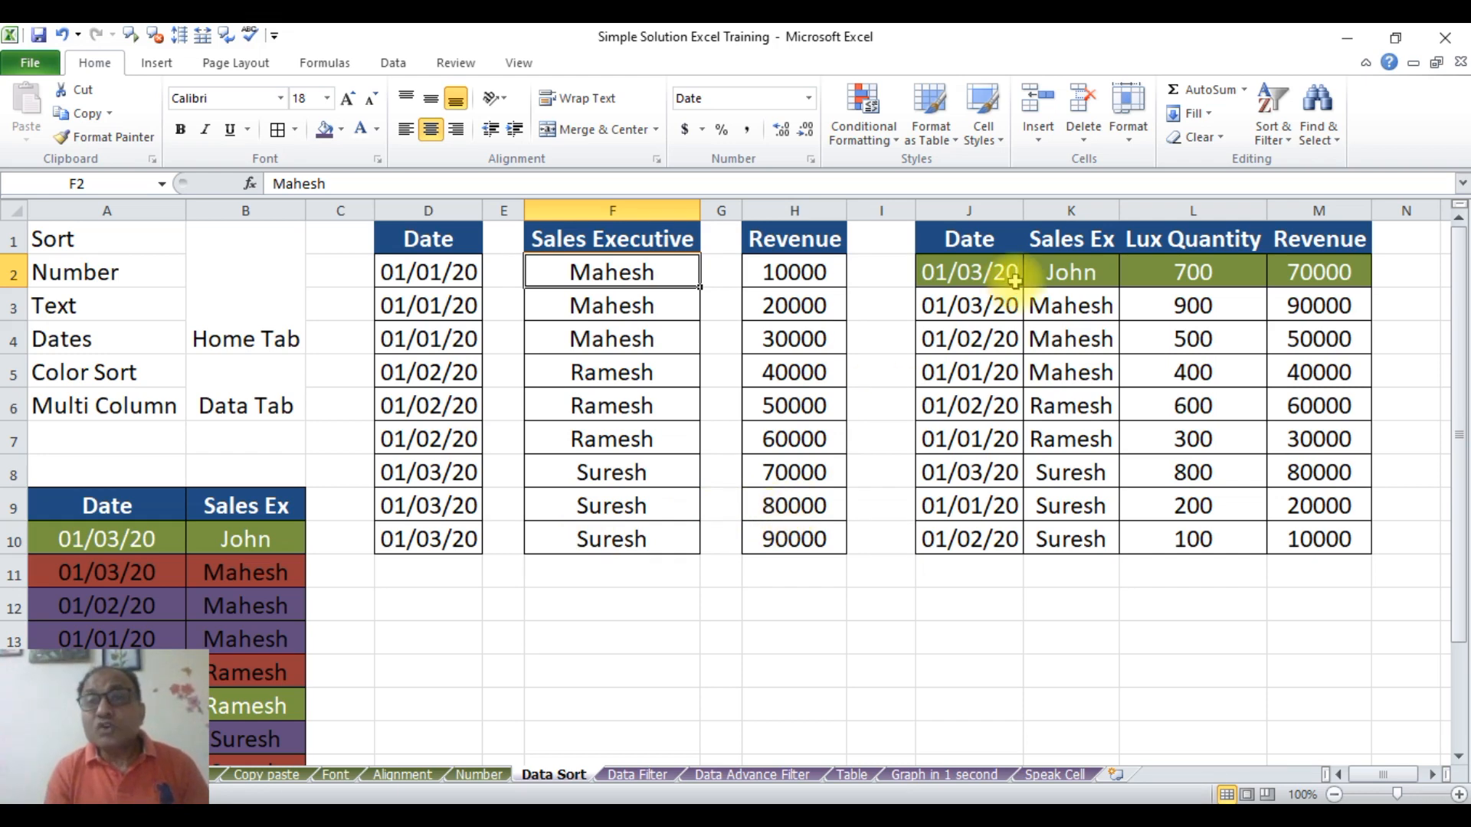
Look over the multi-column sales table with Date, Sales Ex, Lux Quantity and Revenue in columns J to M.
{"action": "left_click_drag", "start_coordinate": [964, 235], "coordinate": [1313, 237]}
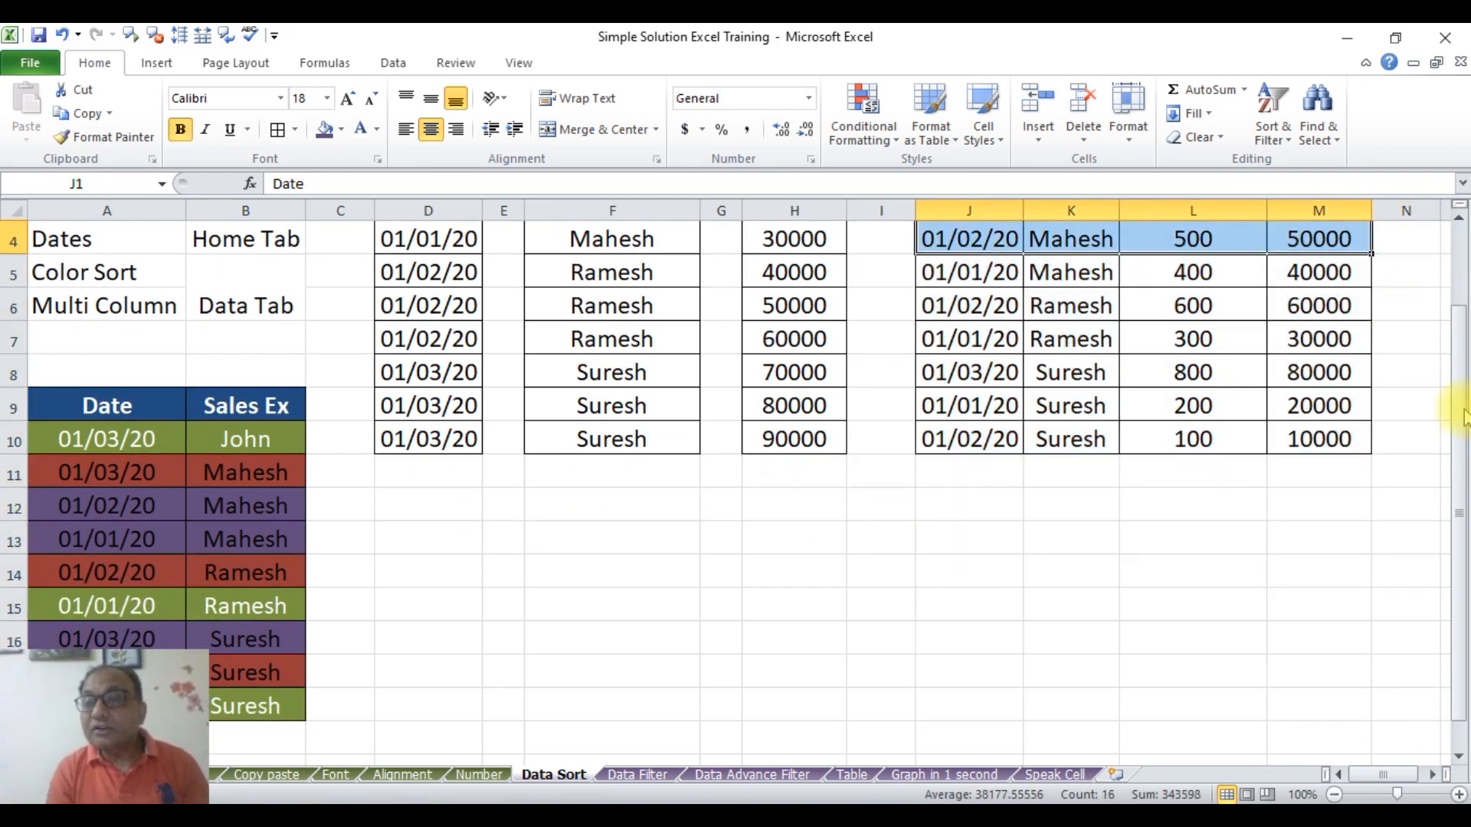
{"action": "left_click_drag", "start_coordinate": [1463, 420], "coordinate": [1461, 285]}
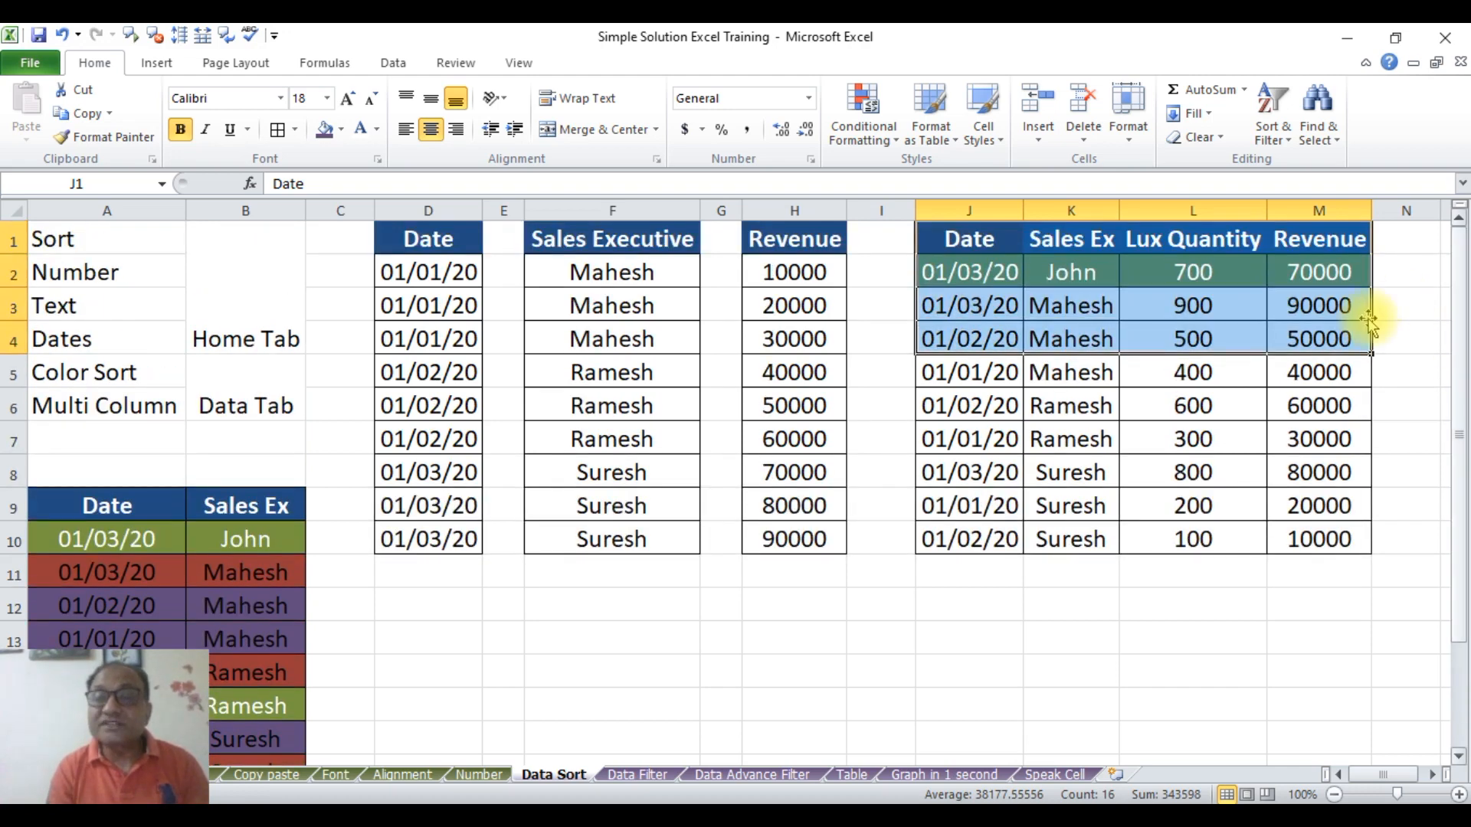
{"action": "left_click", "coordinate": [1178, 419]}
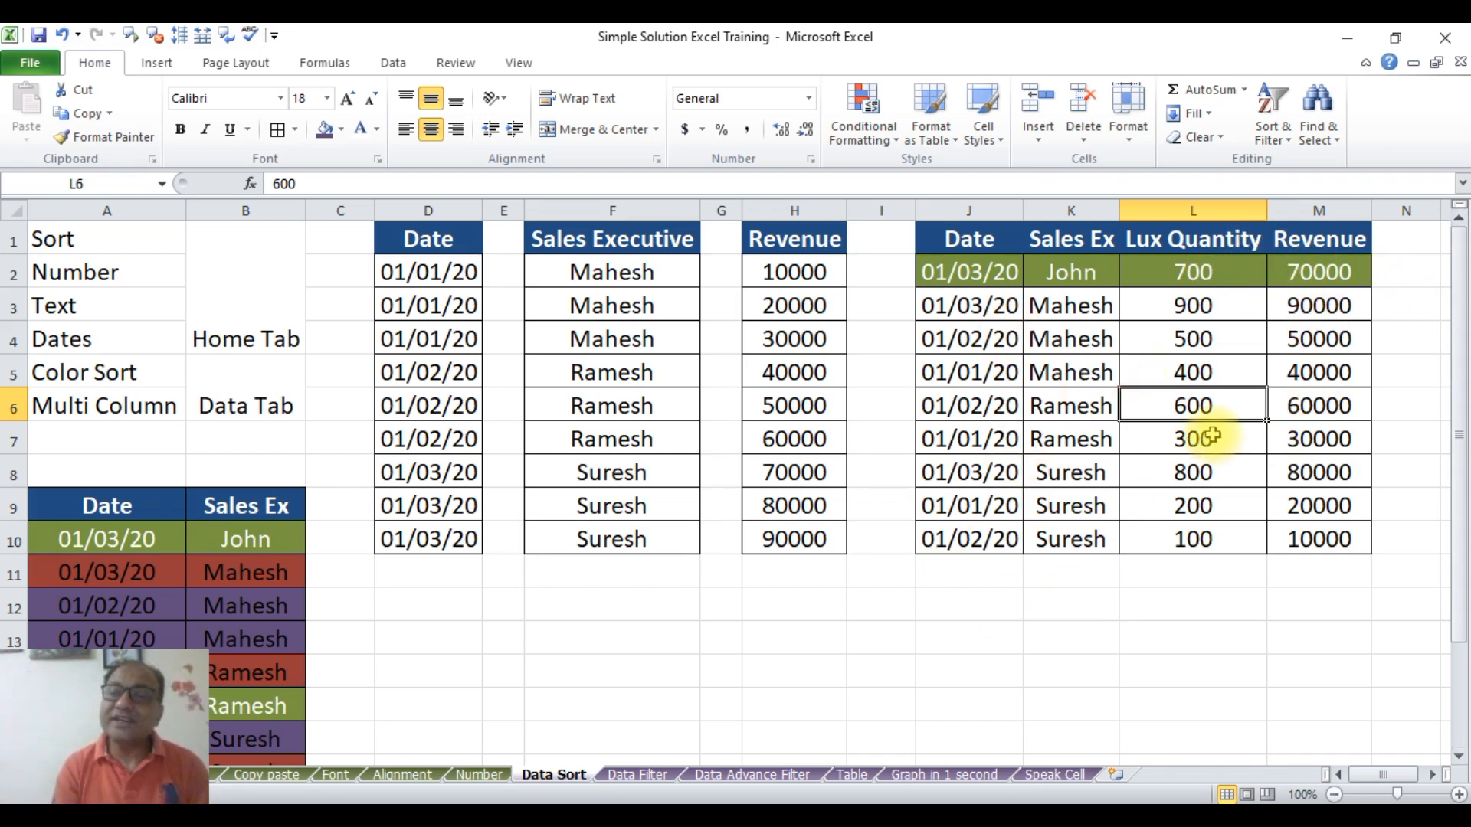
Start a custom sort of the sales table in columns J to M with Sales Ex, A to Z, as the first level.
{"action": "left_click", "coordinate": [975, 307]}
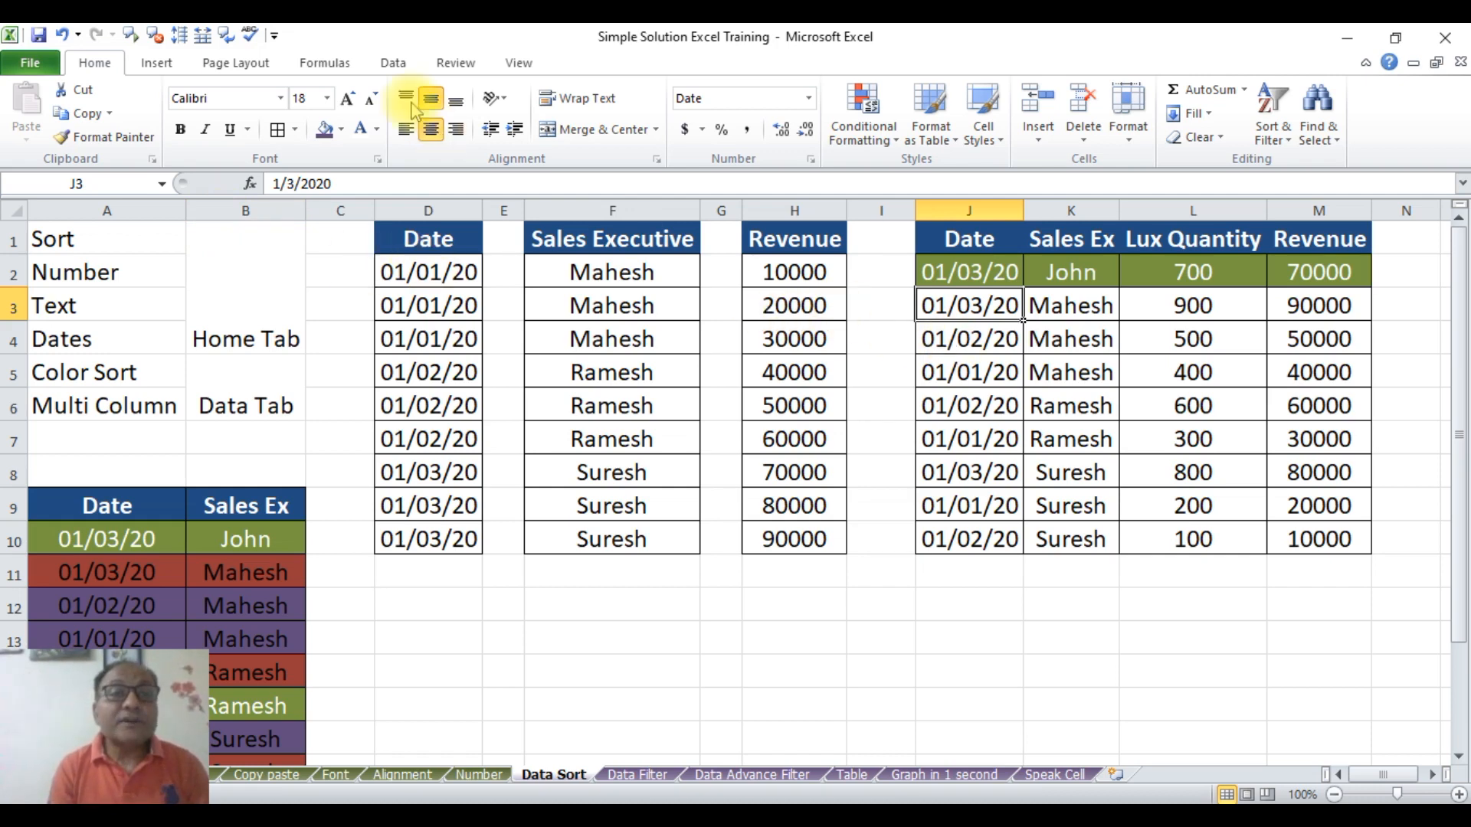
{"action": "left_click", "coordinate": [391, 65]}
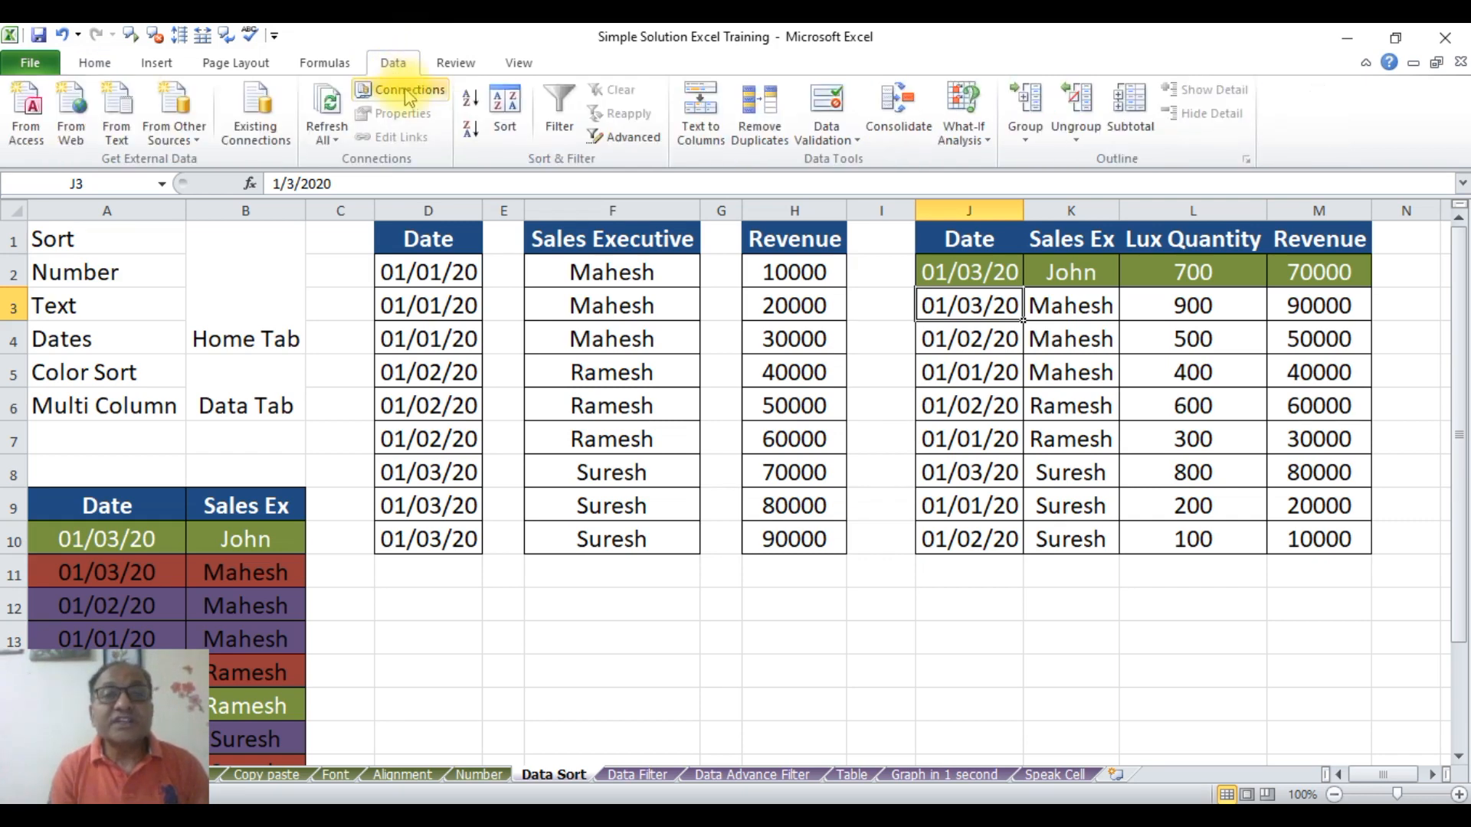
{"action": "left_click", "coordinate": [505, 131]}
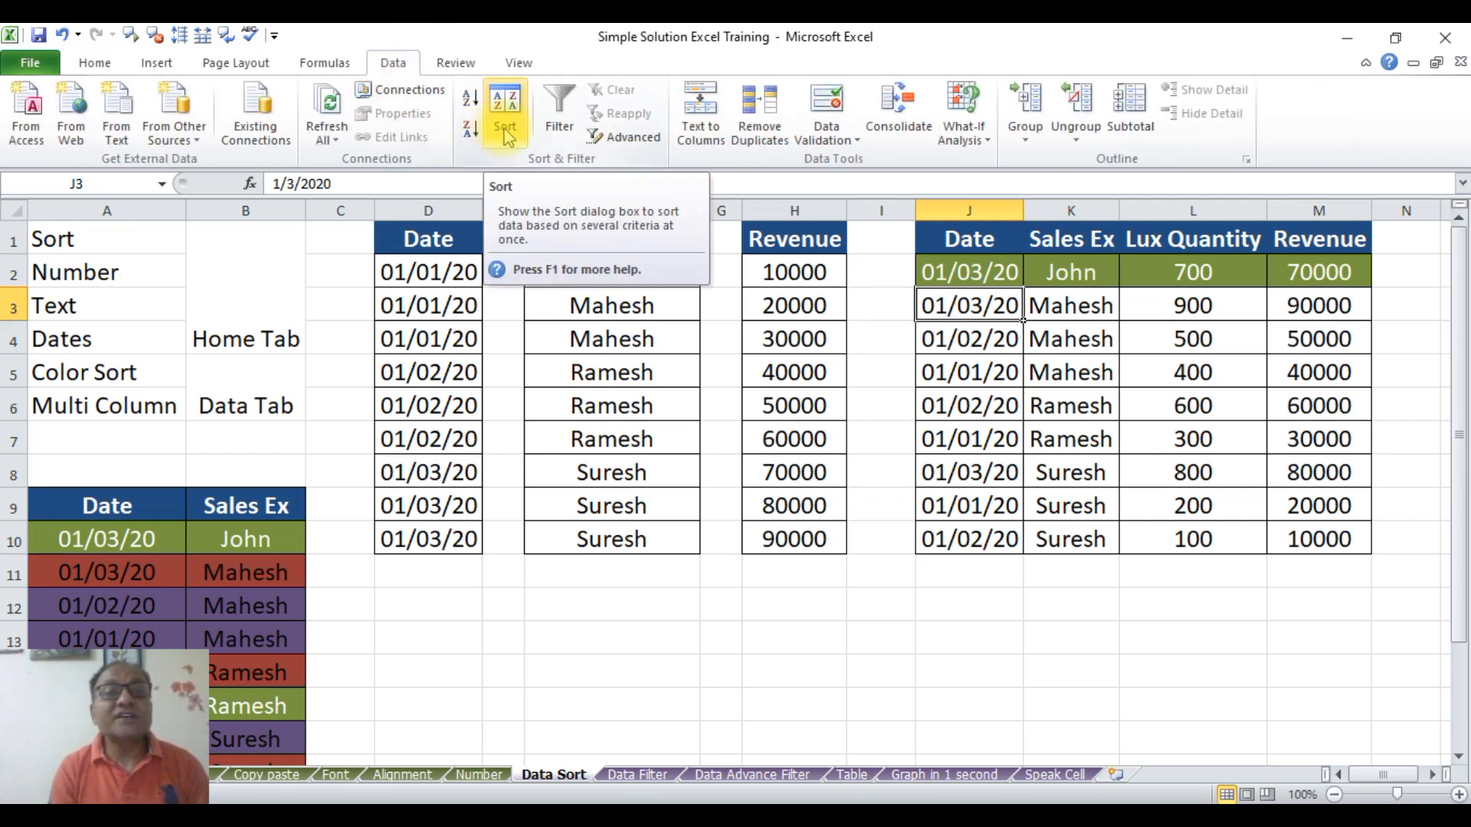
{"action": "left_click", "coordinate": [506, 134]}
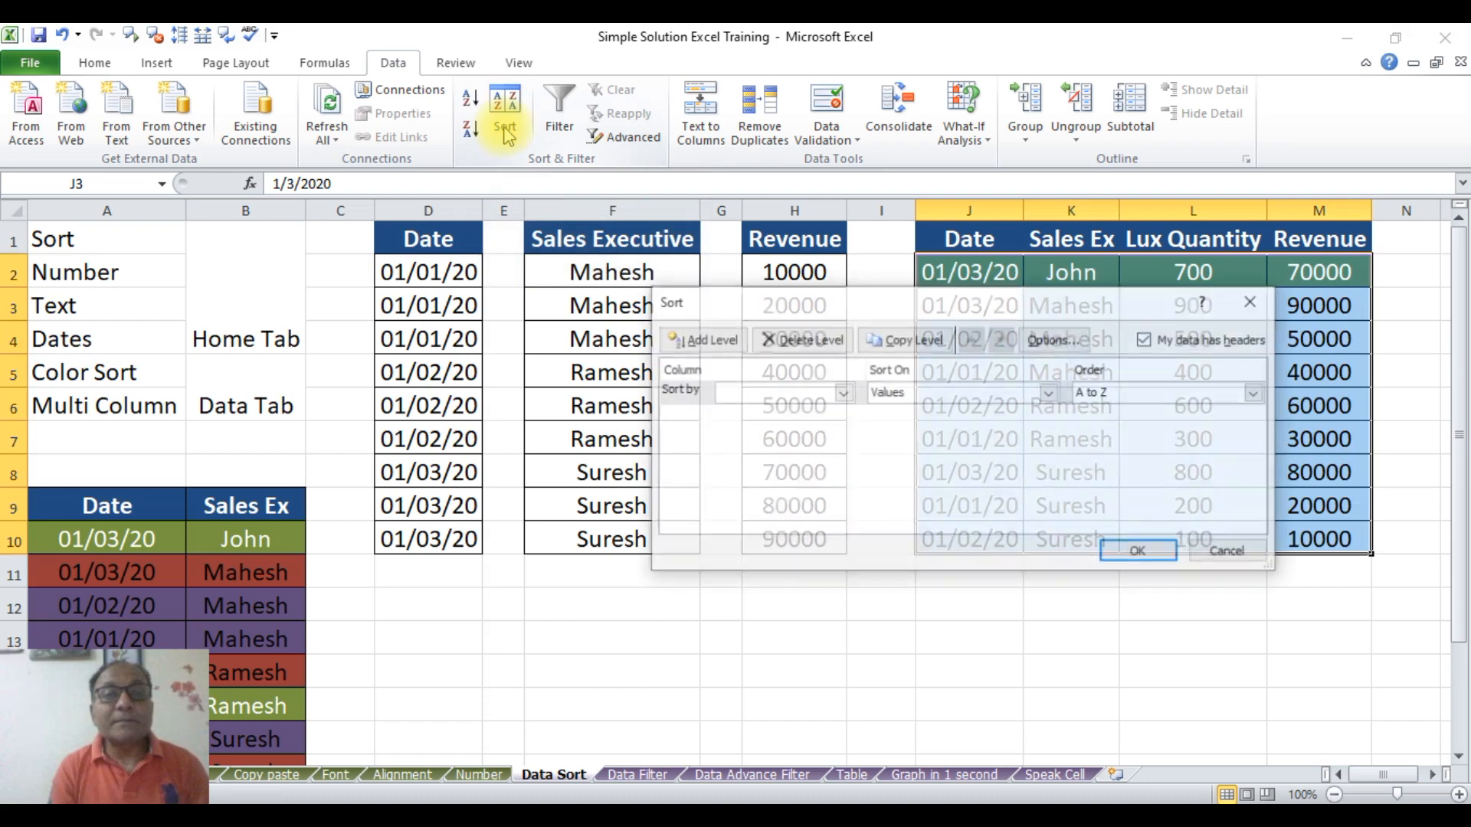
{"action": "left_click", "coordinate": [843, 394]}
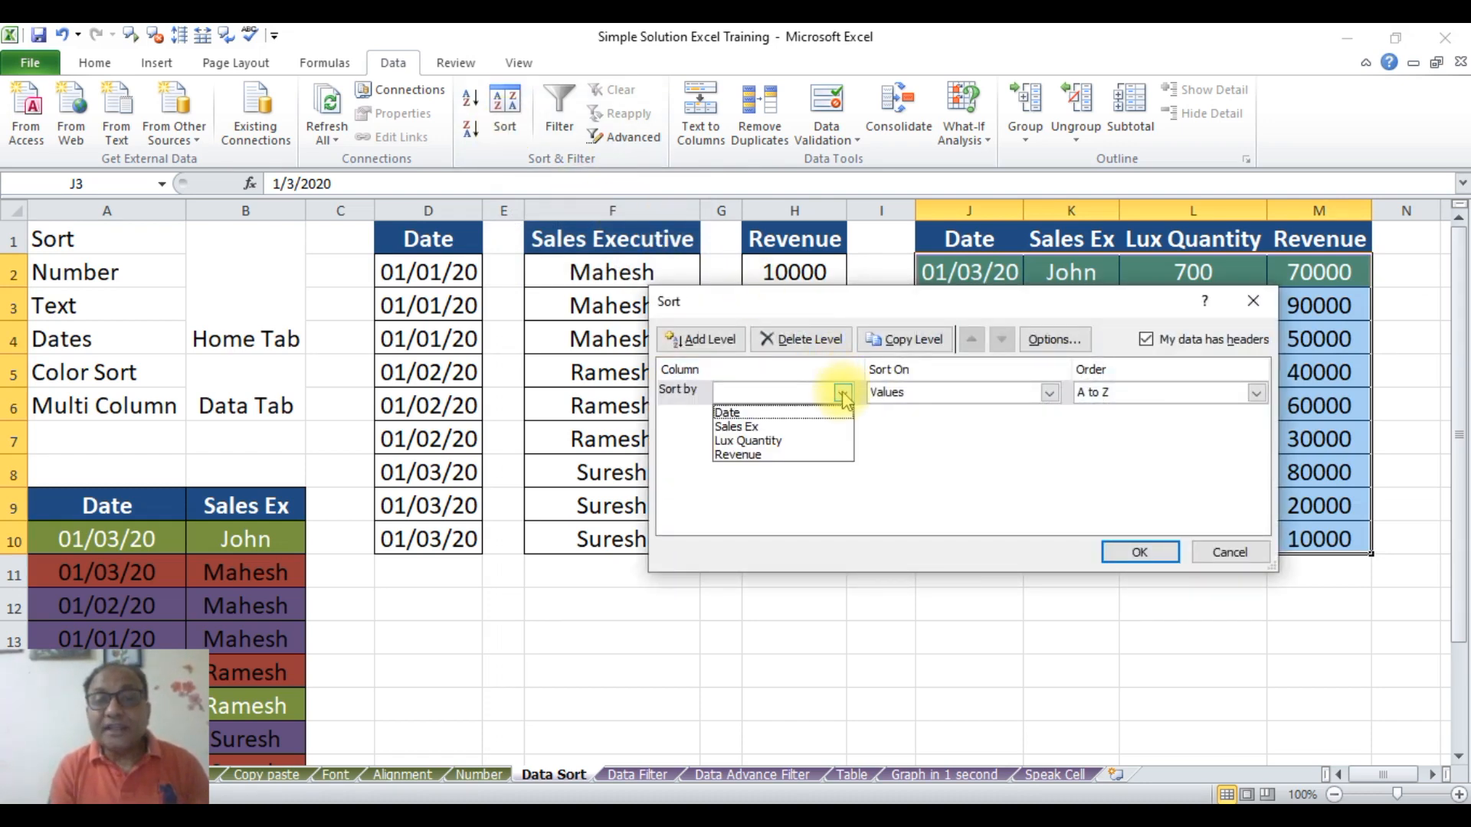
{"action": "left_click", "coordinate": [784, 427]}
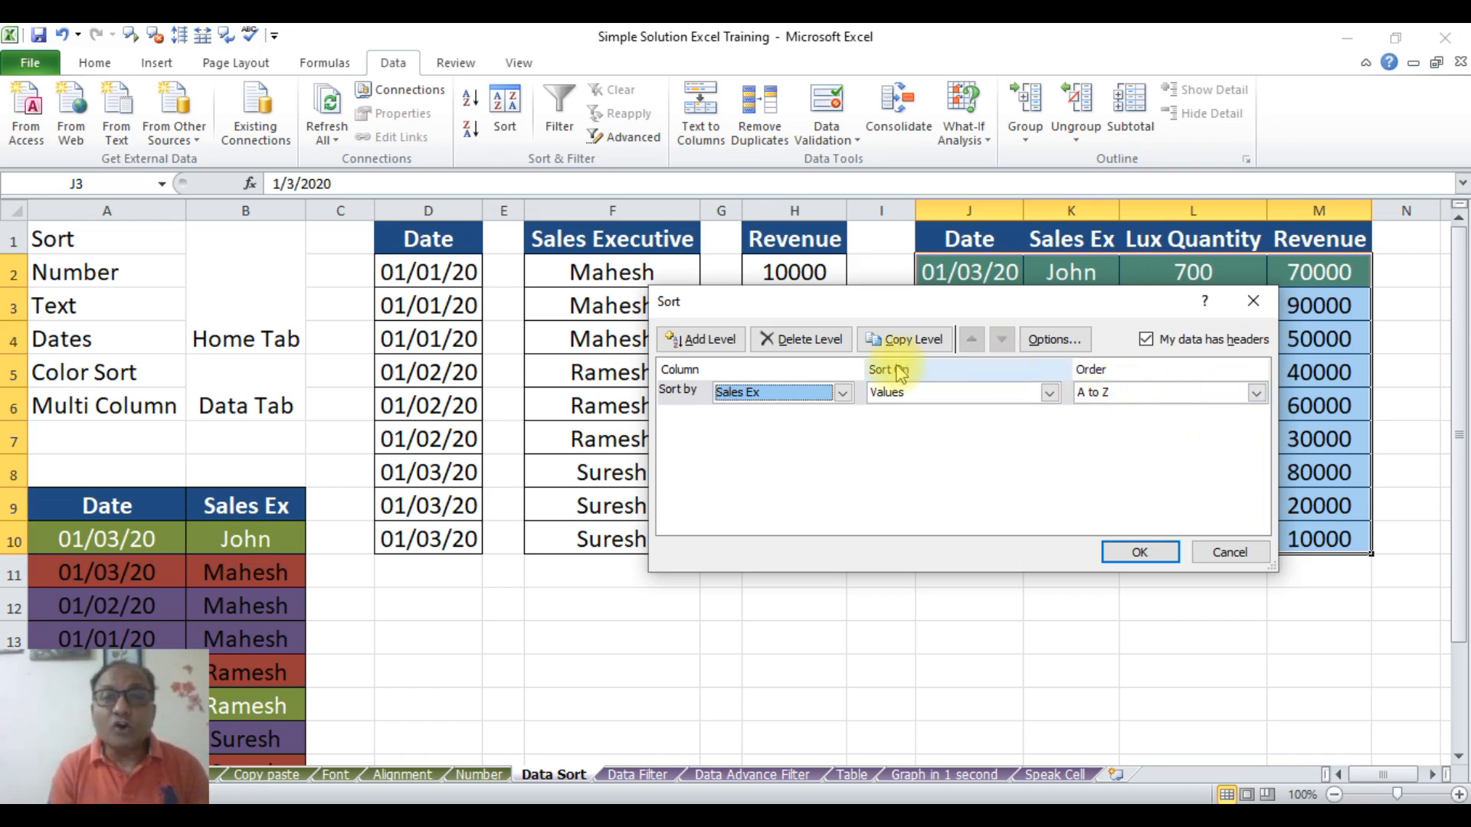
Add a second sort level on Revenue values from smallest to largest and apply the sort.
{"action": "left_click", "coordinate": [694, 344]}
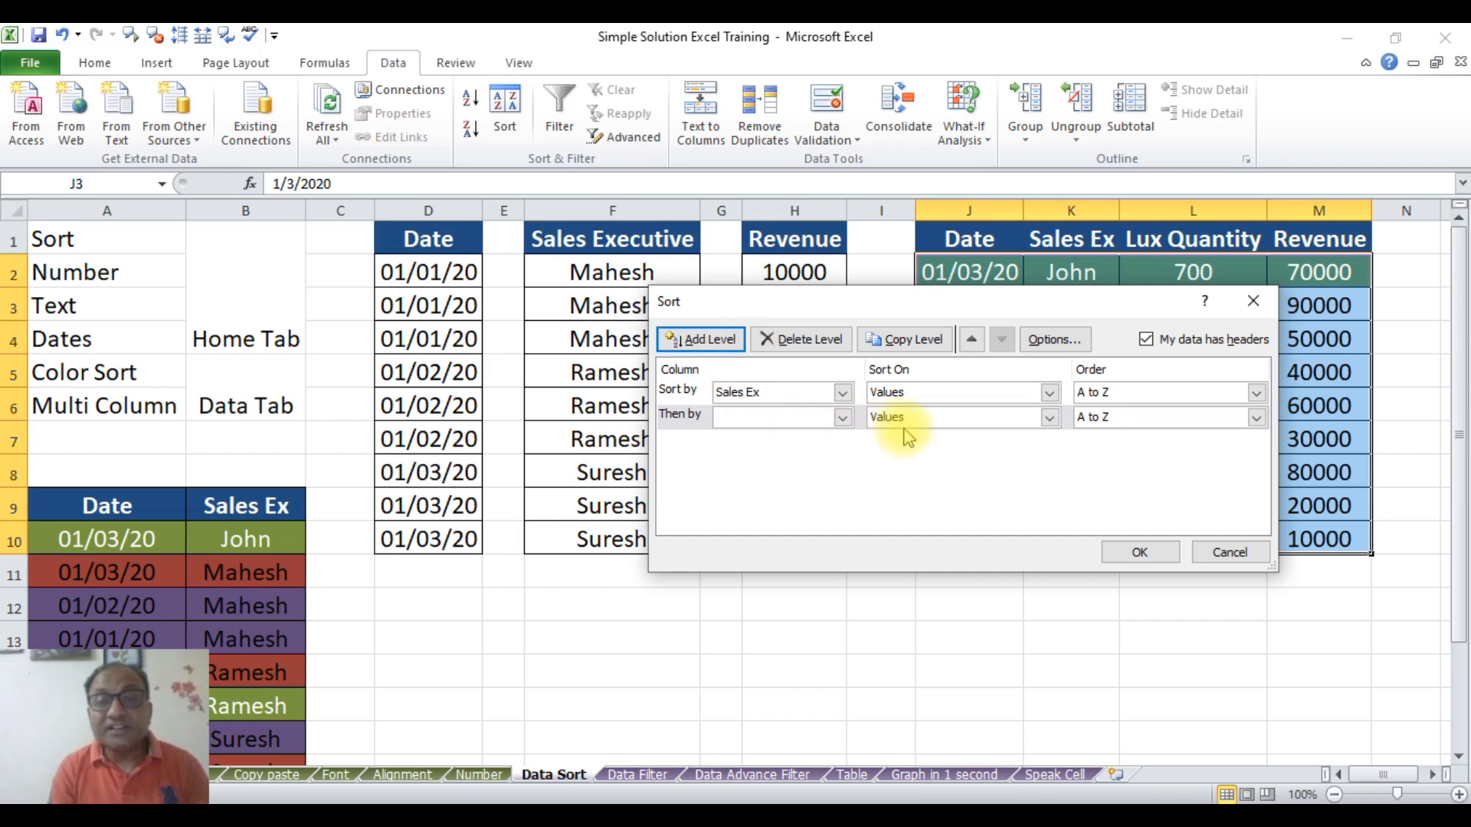
{"action": "left_click", "coordinate": [843, 418]}
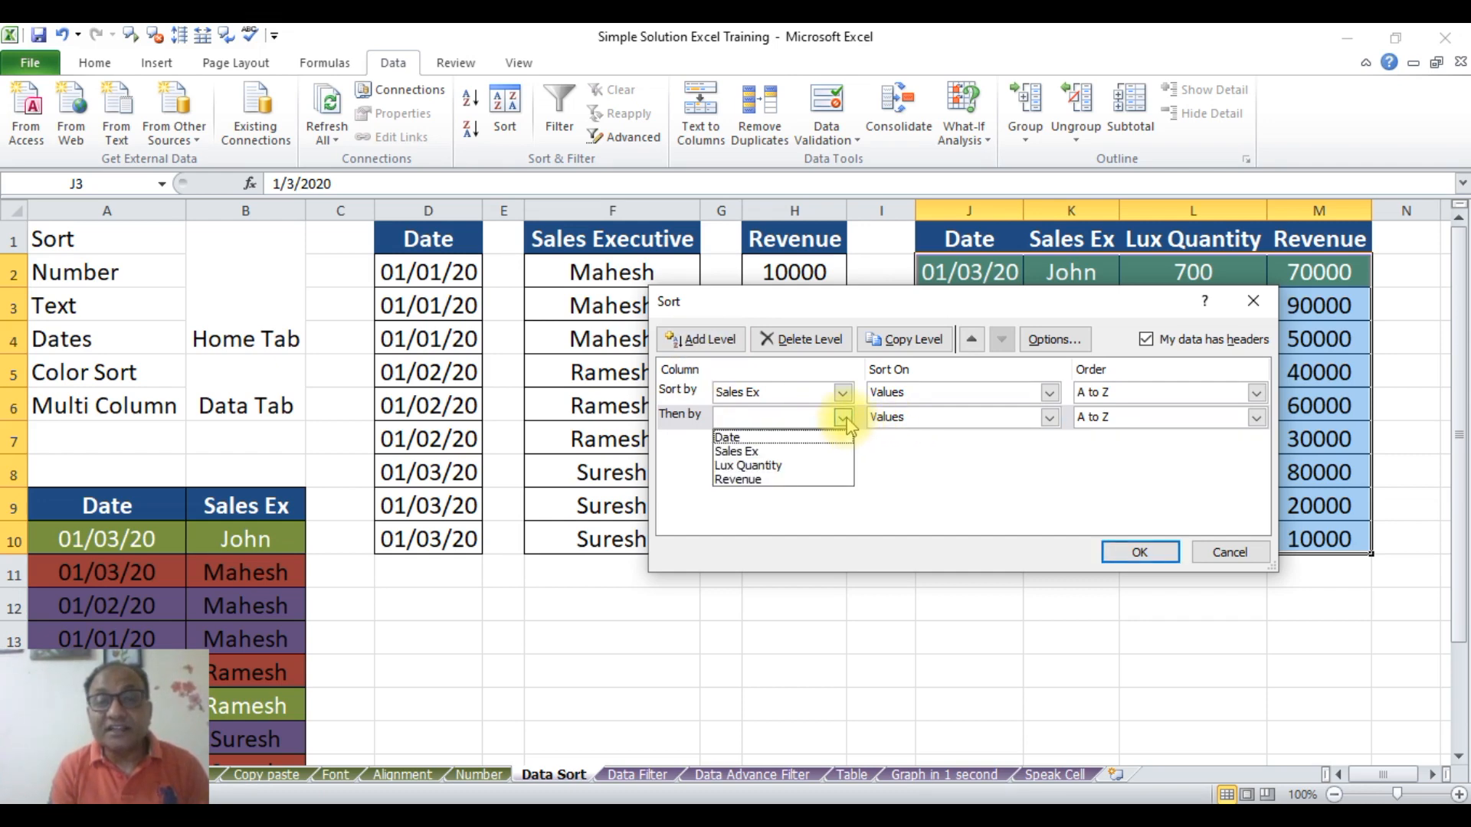
{"action": "left_click", "coordinate": [816, 481]}
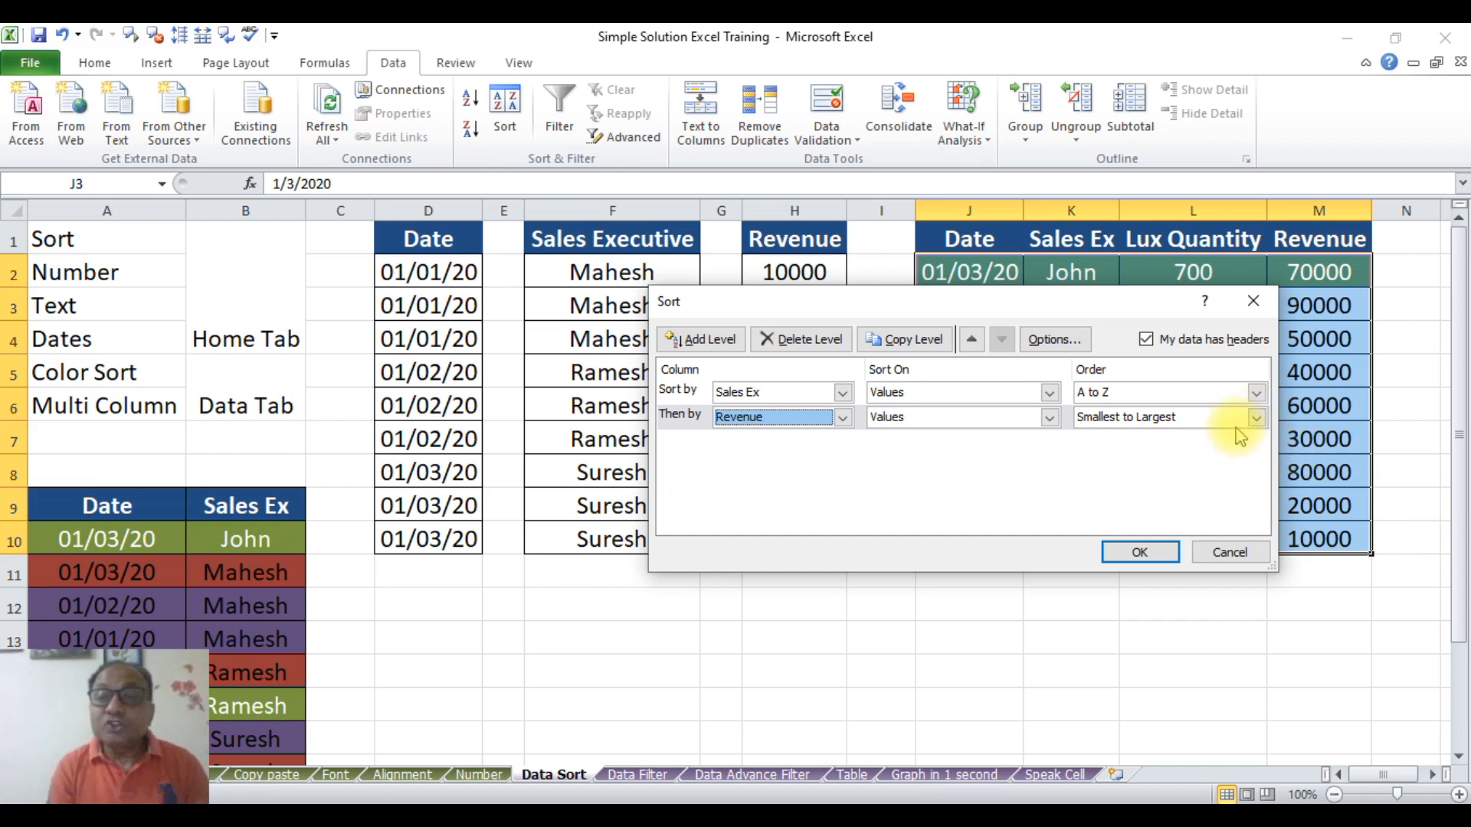
{"action": "left_click", "coordinate": [1146, 558]}
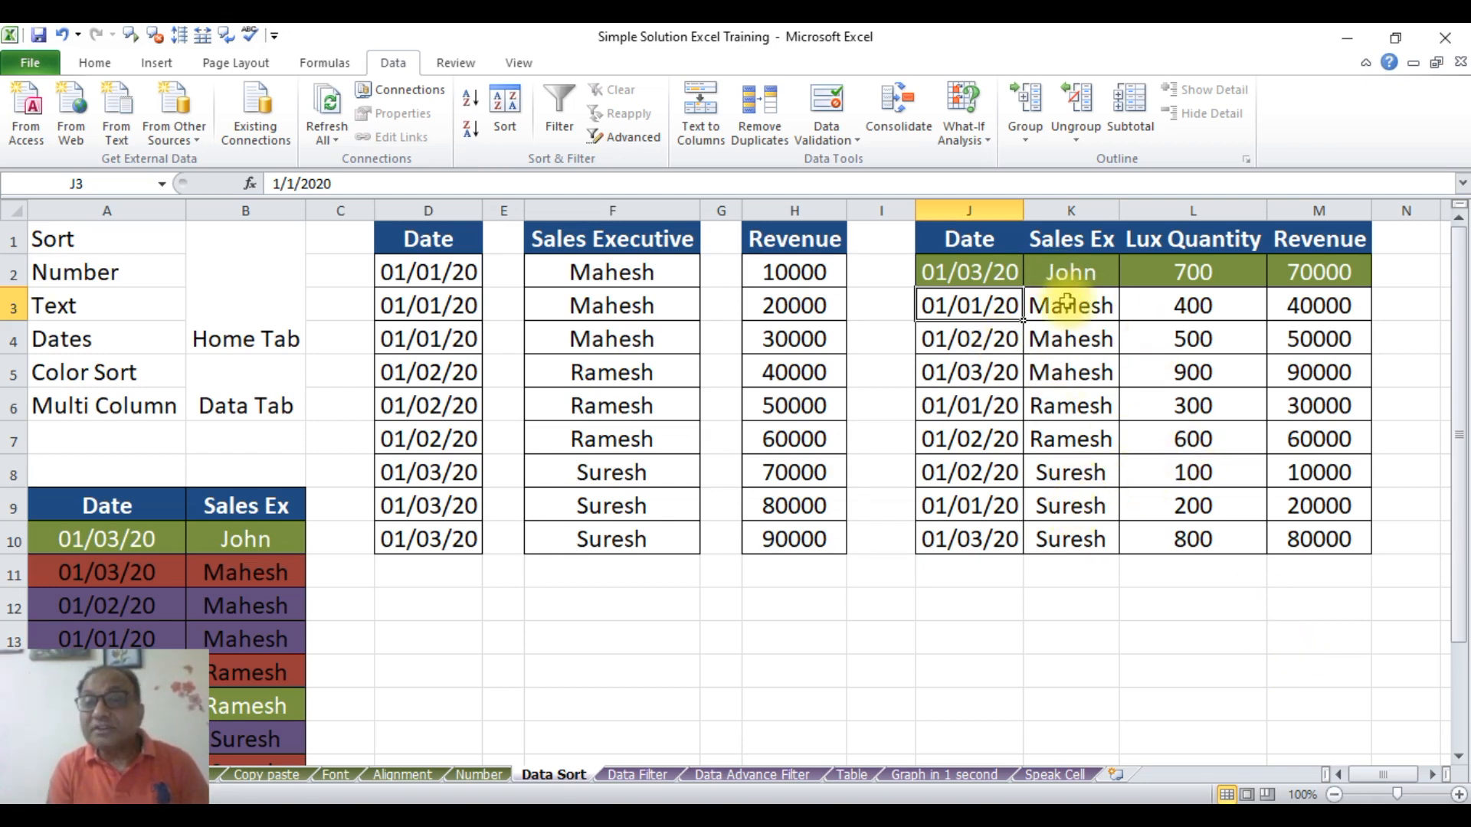
Re-sort the sales table with the Revenue level set to Largest to Smallest within each Sales Ex.
{"action": "left_click_drag", "start_coordinate": [1067, 302], "coordinate": [1083, 371]}
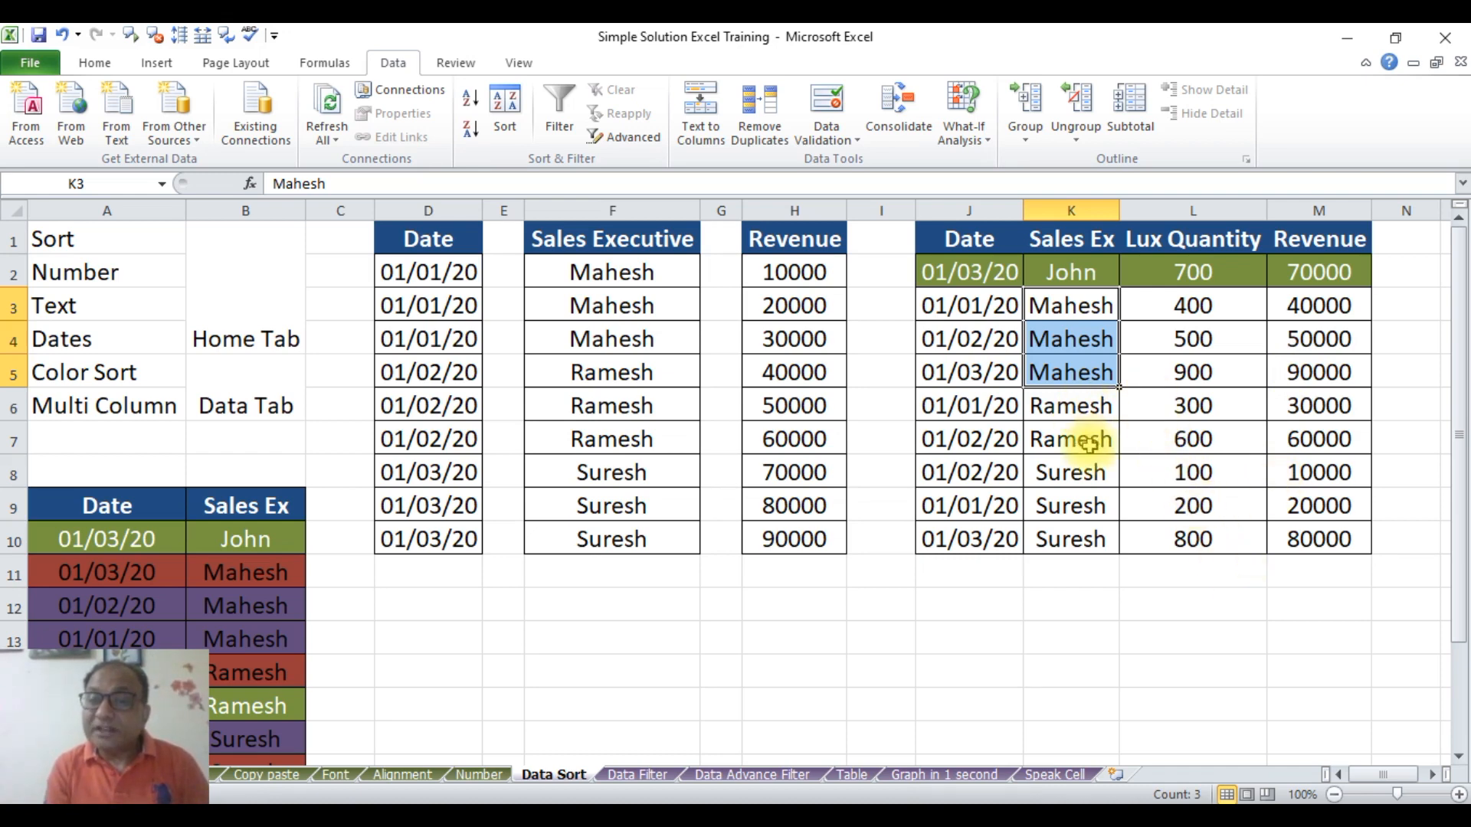
{"action": "left_click", "coordinate": [1111, 465]}
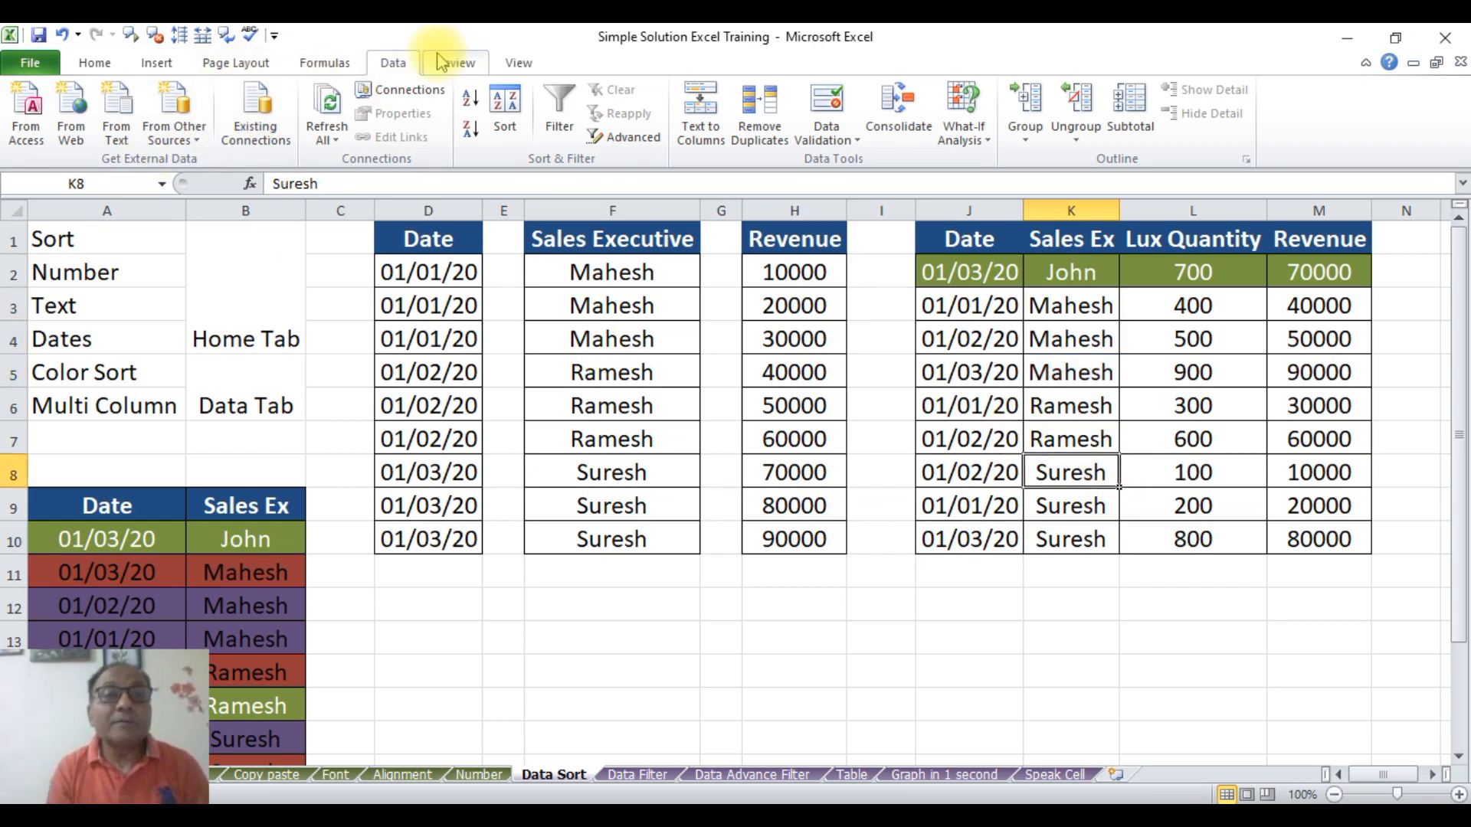
{"action": "left_click", "coordinate": [512, 136]}
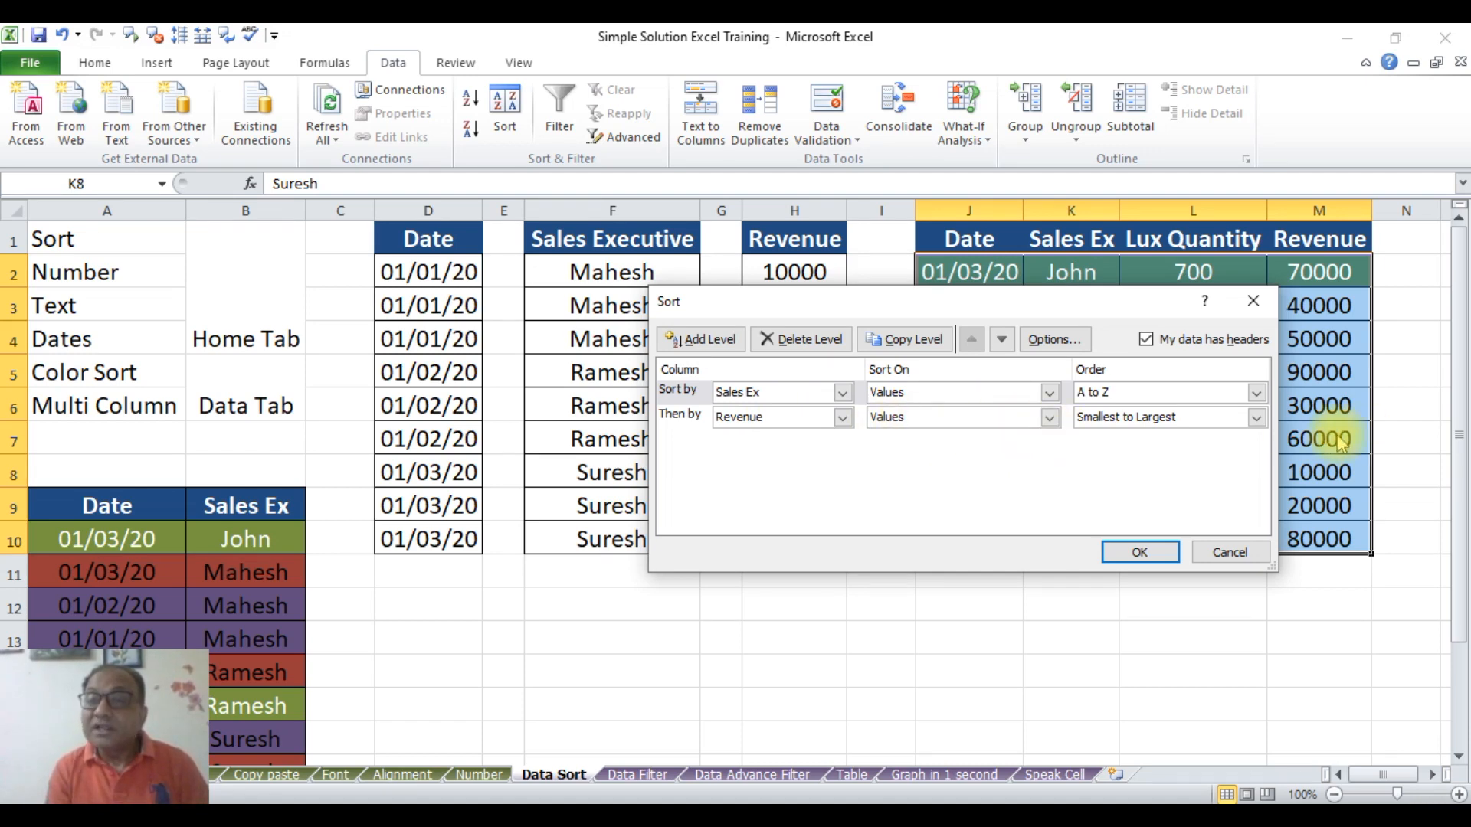
{"action": "left_click", "coordinate": [1257, 419]}
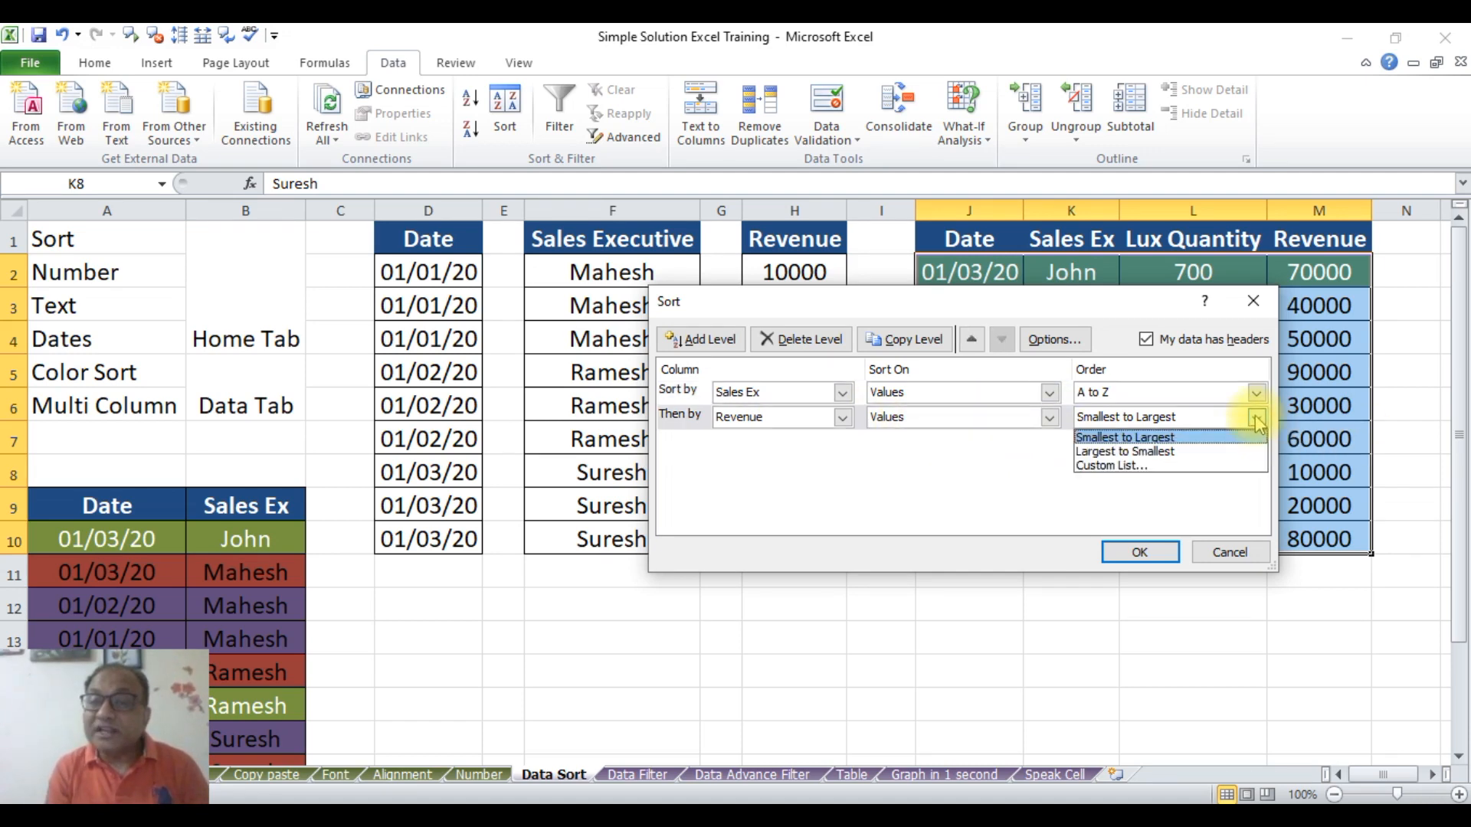
{"action": "left_click", "coordinate": [1221, 451]}
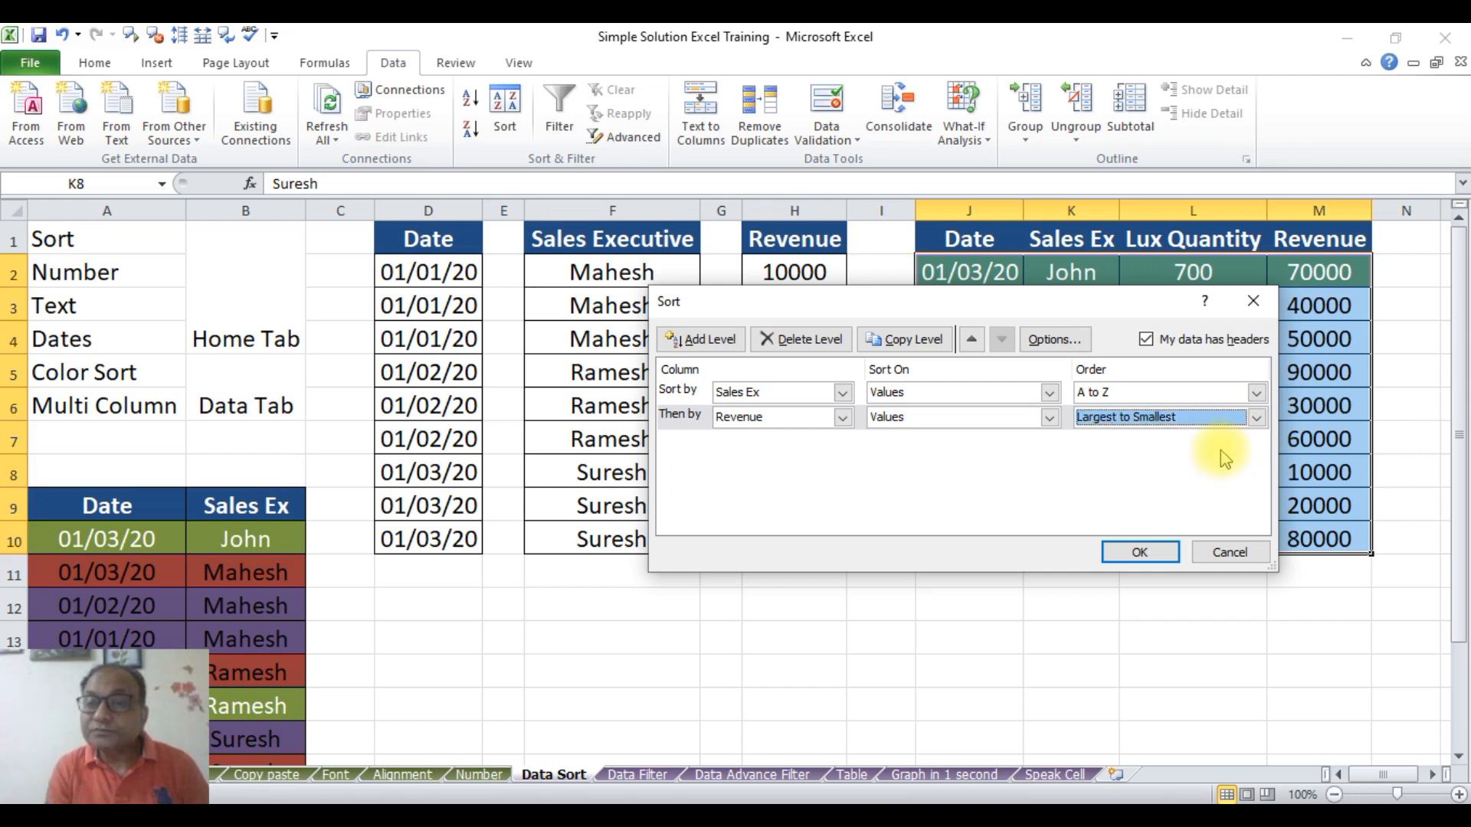
{"action": "left_click", "coordinate": [1139, 553]}
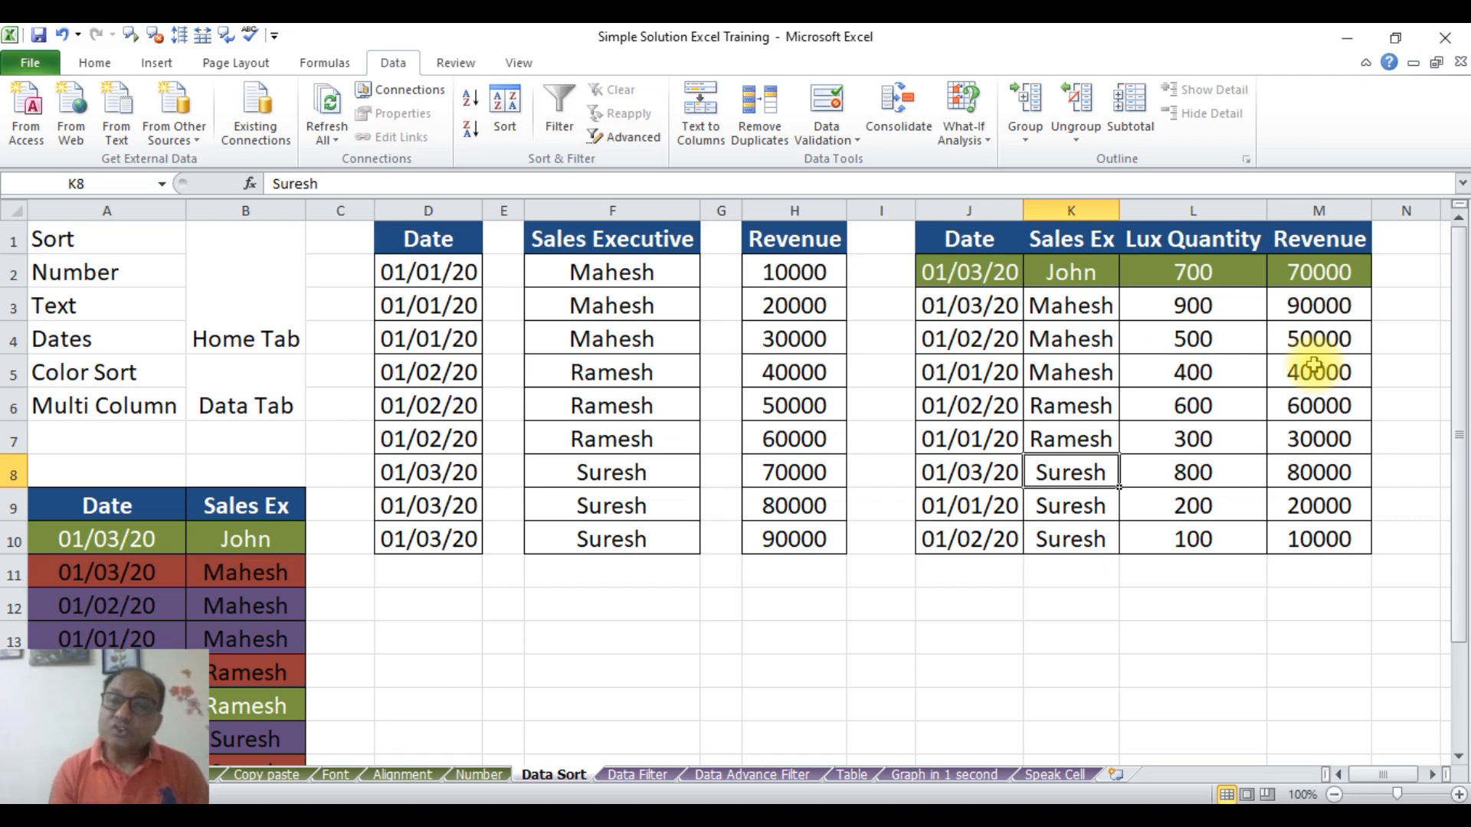
Examine the first two data rows of the sorted sales table to check their executive, quantity and revenue.
{"action": "left_click_drag", "start_coordinate": [958, 299], "coordinate": [1287, 306]}
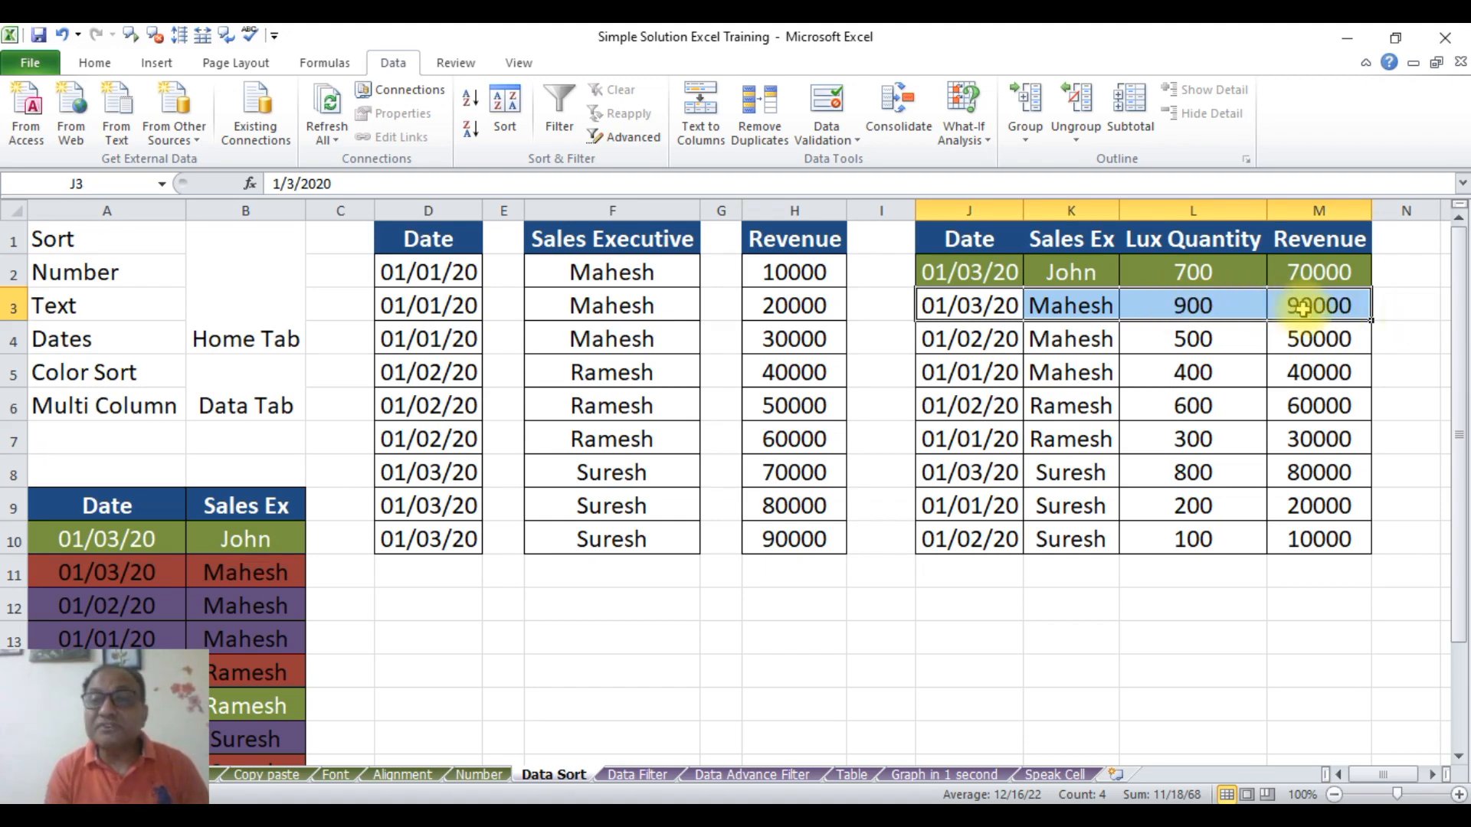
{"action": "left_click_drag", "start_coordinate": [1139, 297], "coordinate": [1291, 280]}
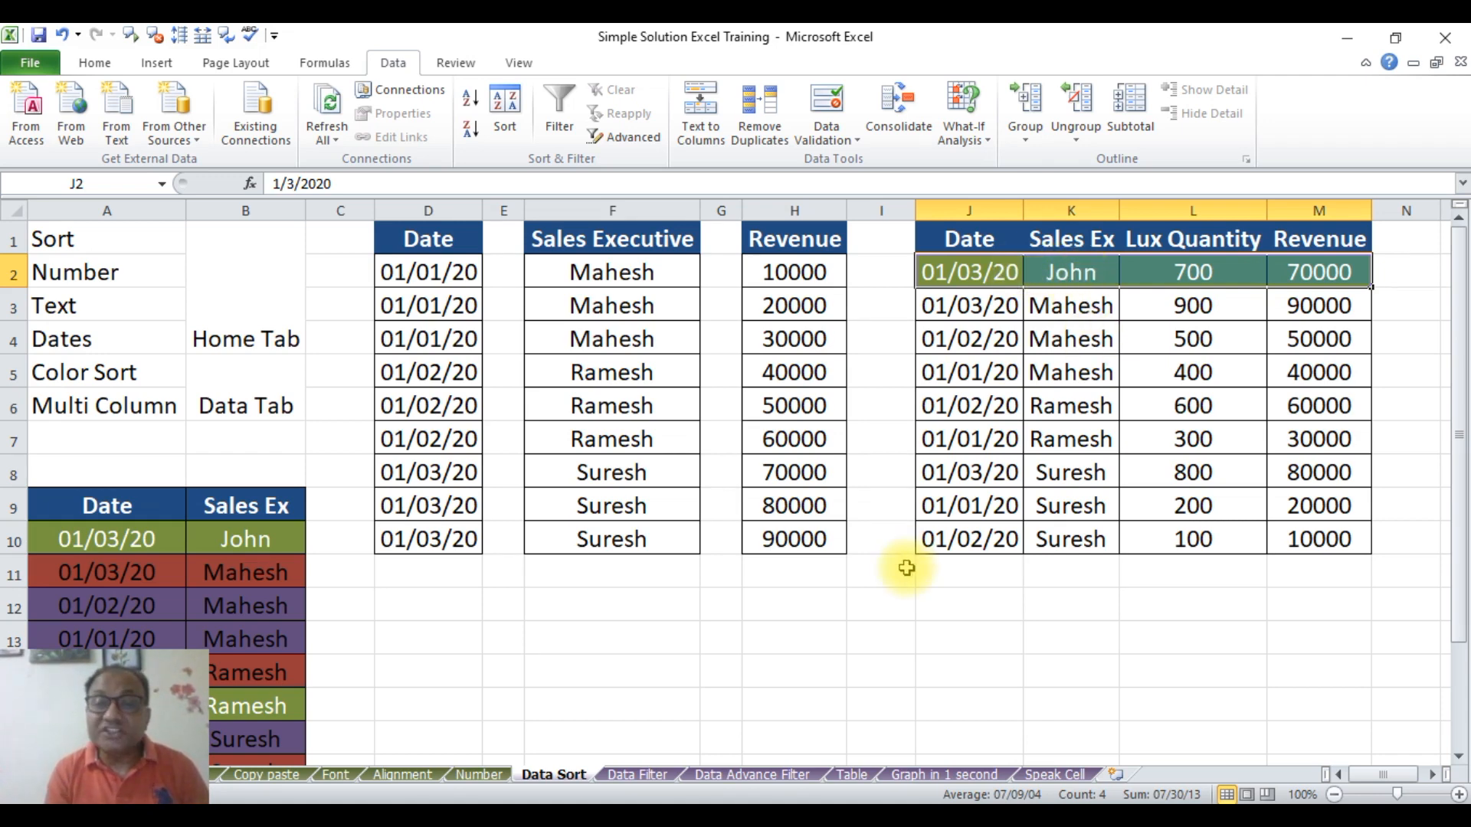
{"action": "left_click", "coordinate": [882, 609]}
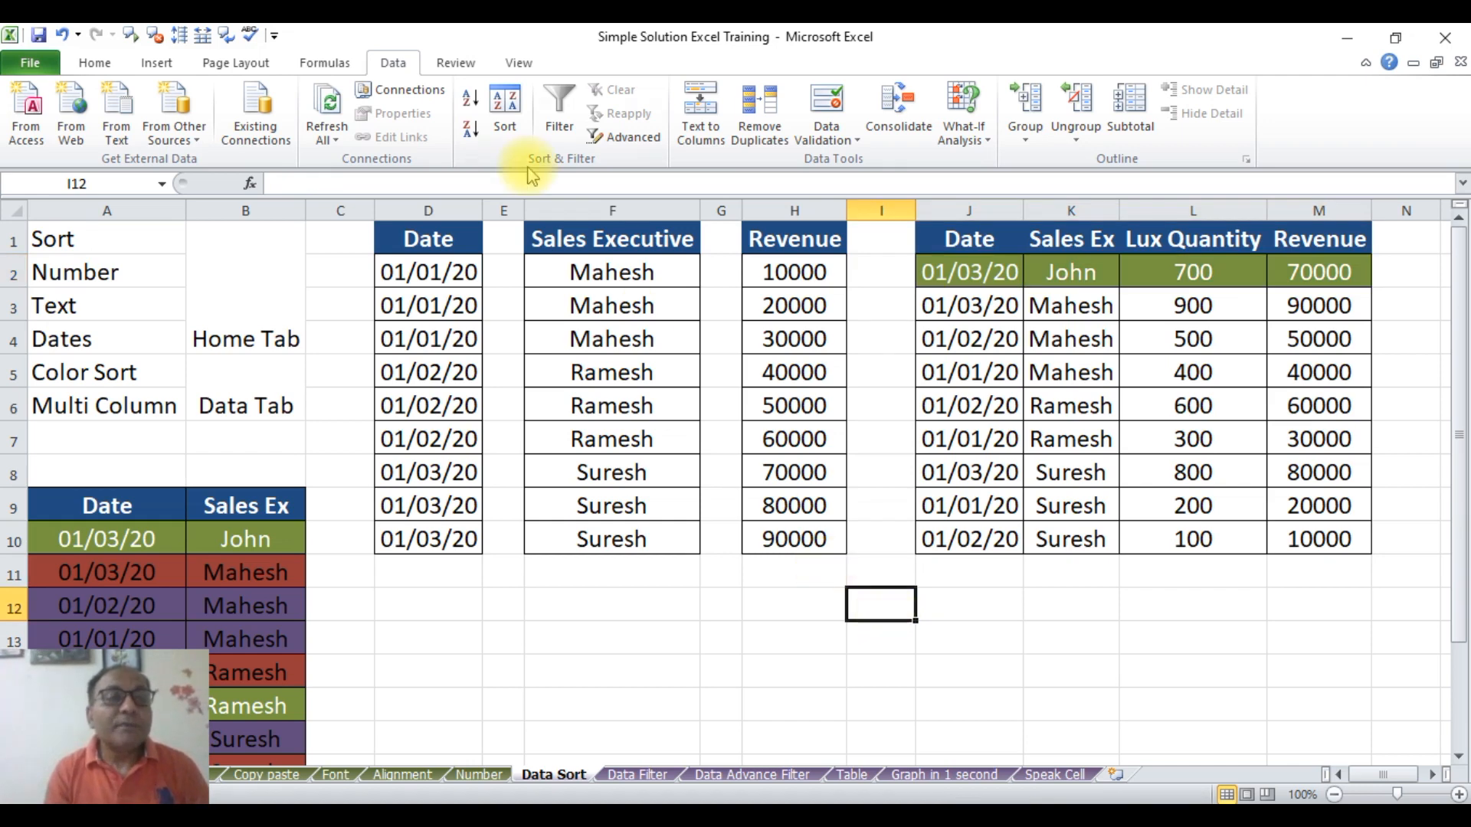
Sort the sales table by Sales Ex from A to Z, and re-sort it from Z to A.
{"action": "left_click", "coordinate": [95, 62]}
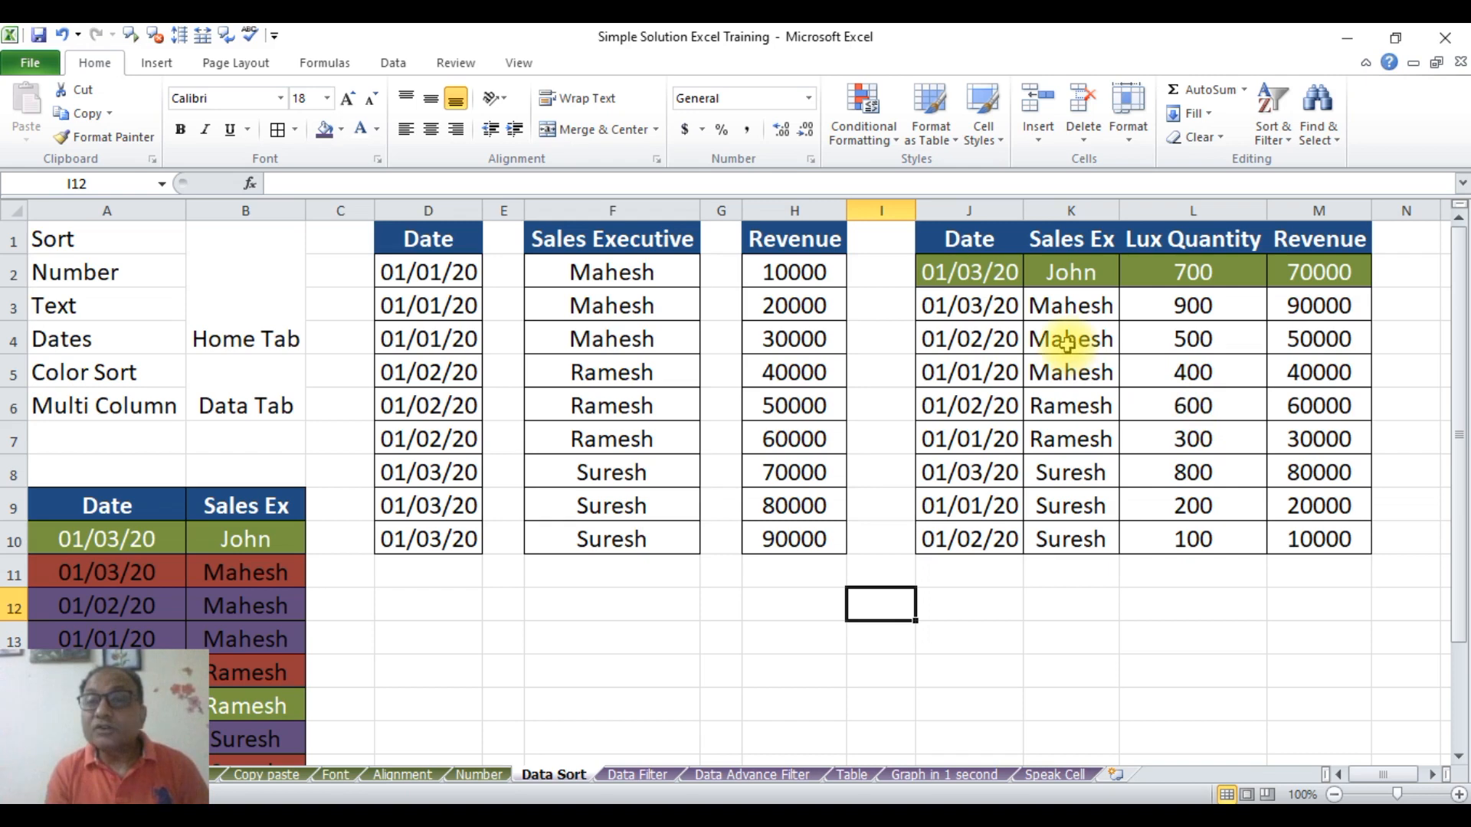
{"action": "left_click", "coordinate": [1055, 276]}
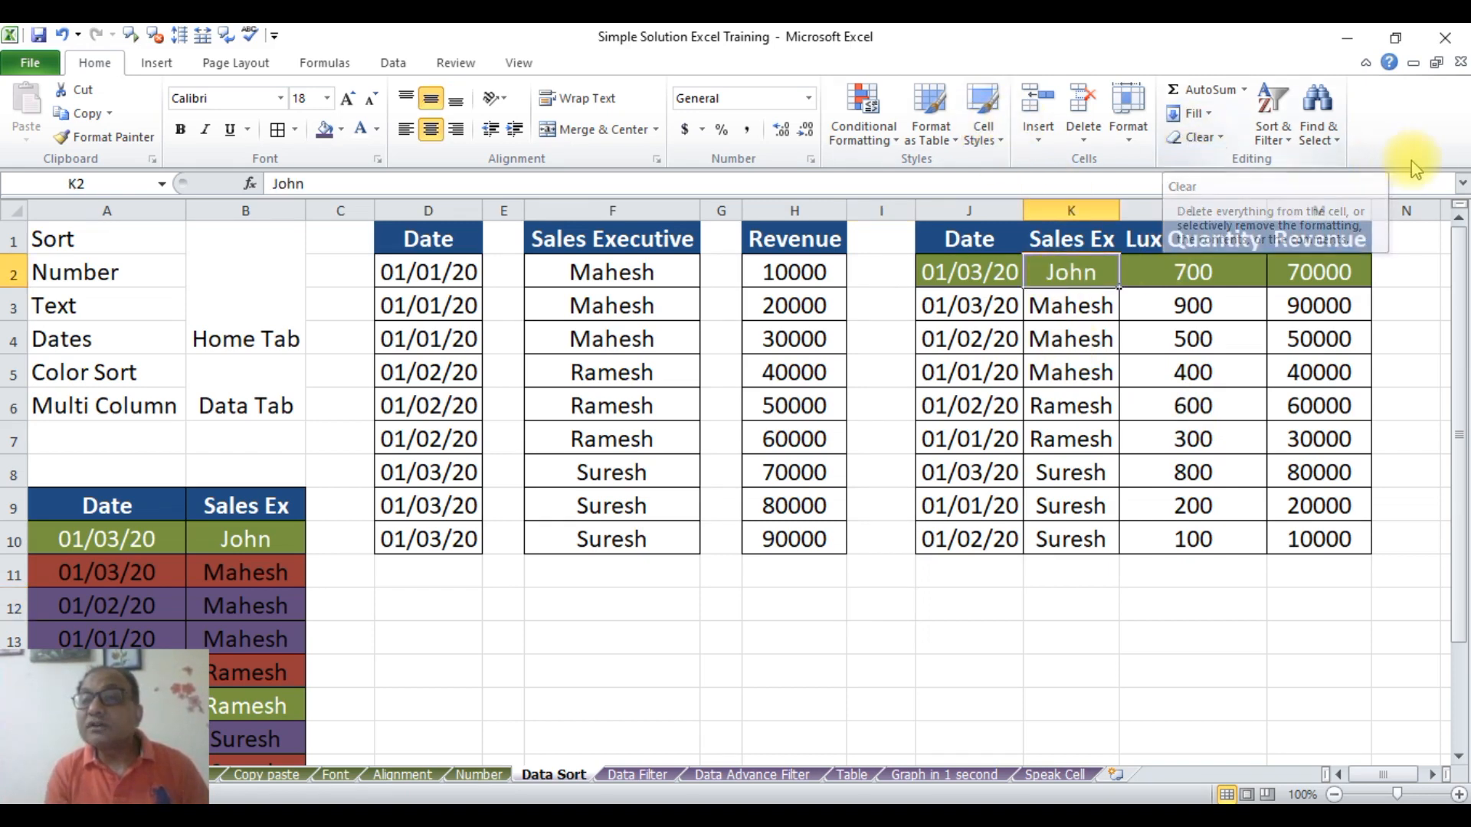
{"action": "left_click", "coordinate": [1273, 130]}
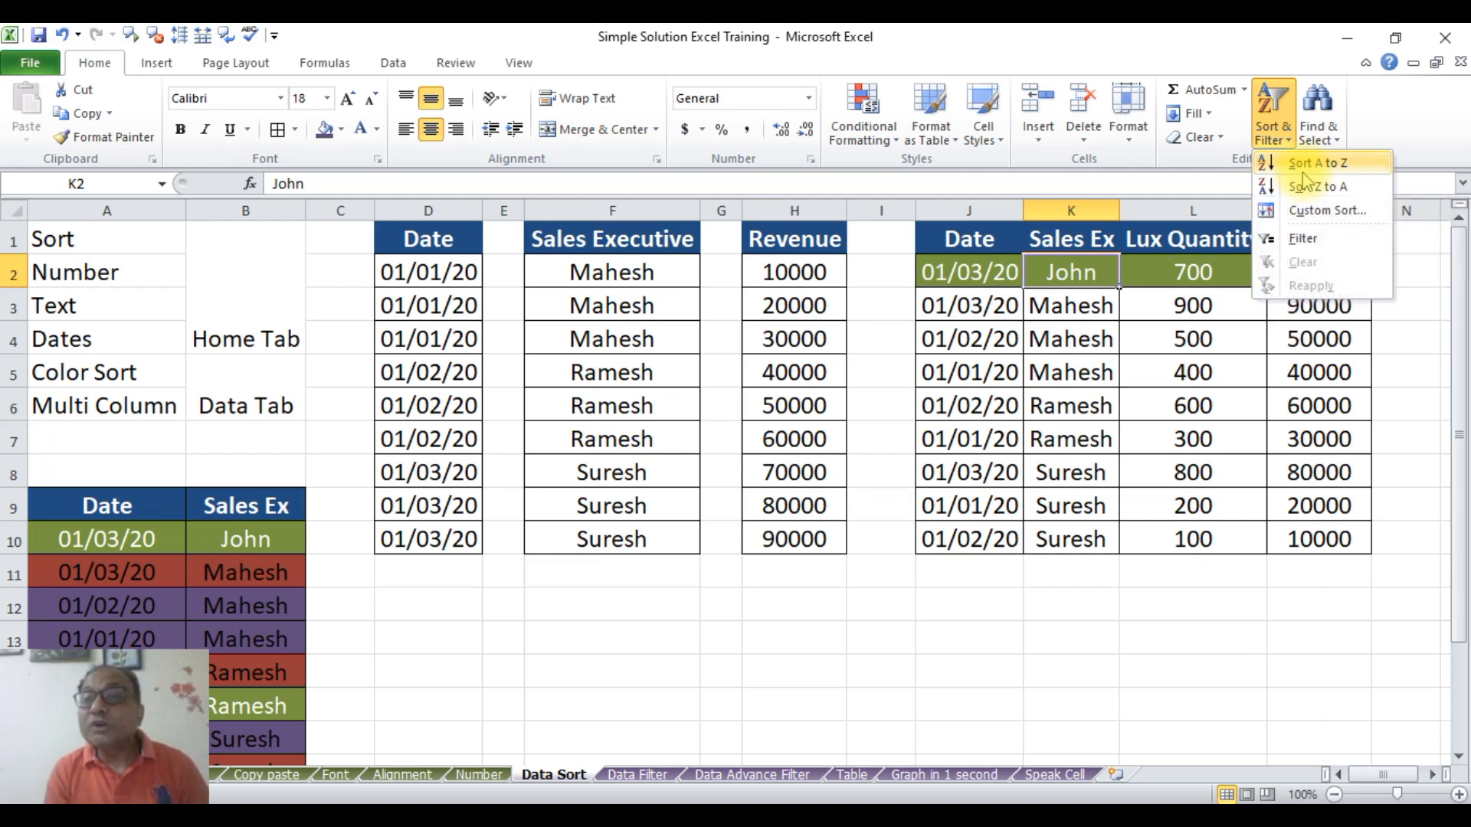
{"action": "left_click", "coordinate": [1300, 164]}
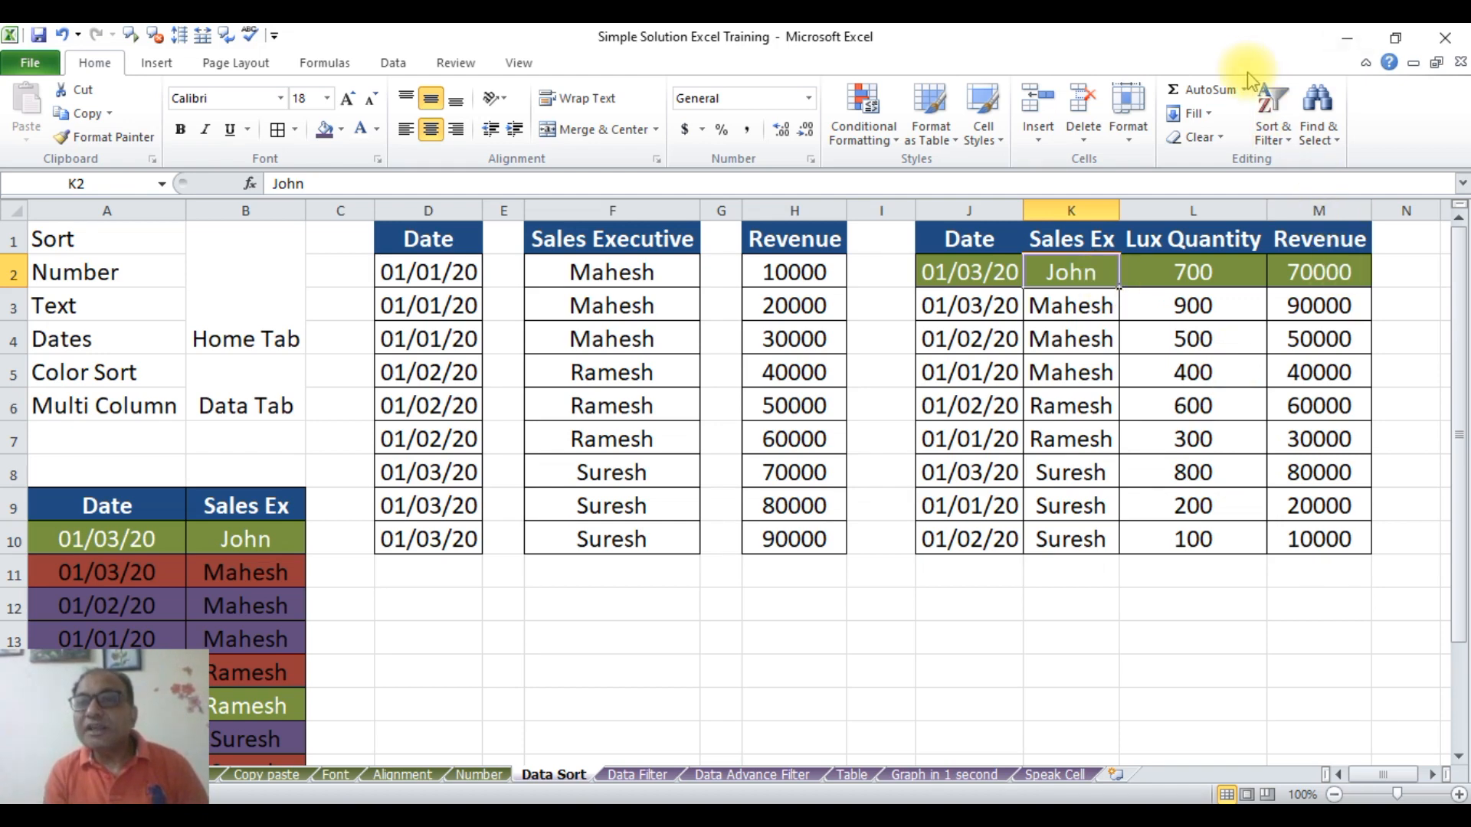
{"action": "left_click", "coordinate": [1281, 143]}
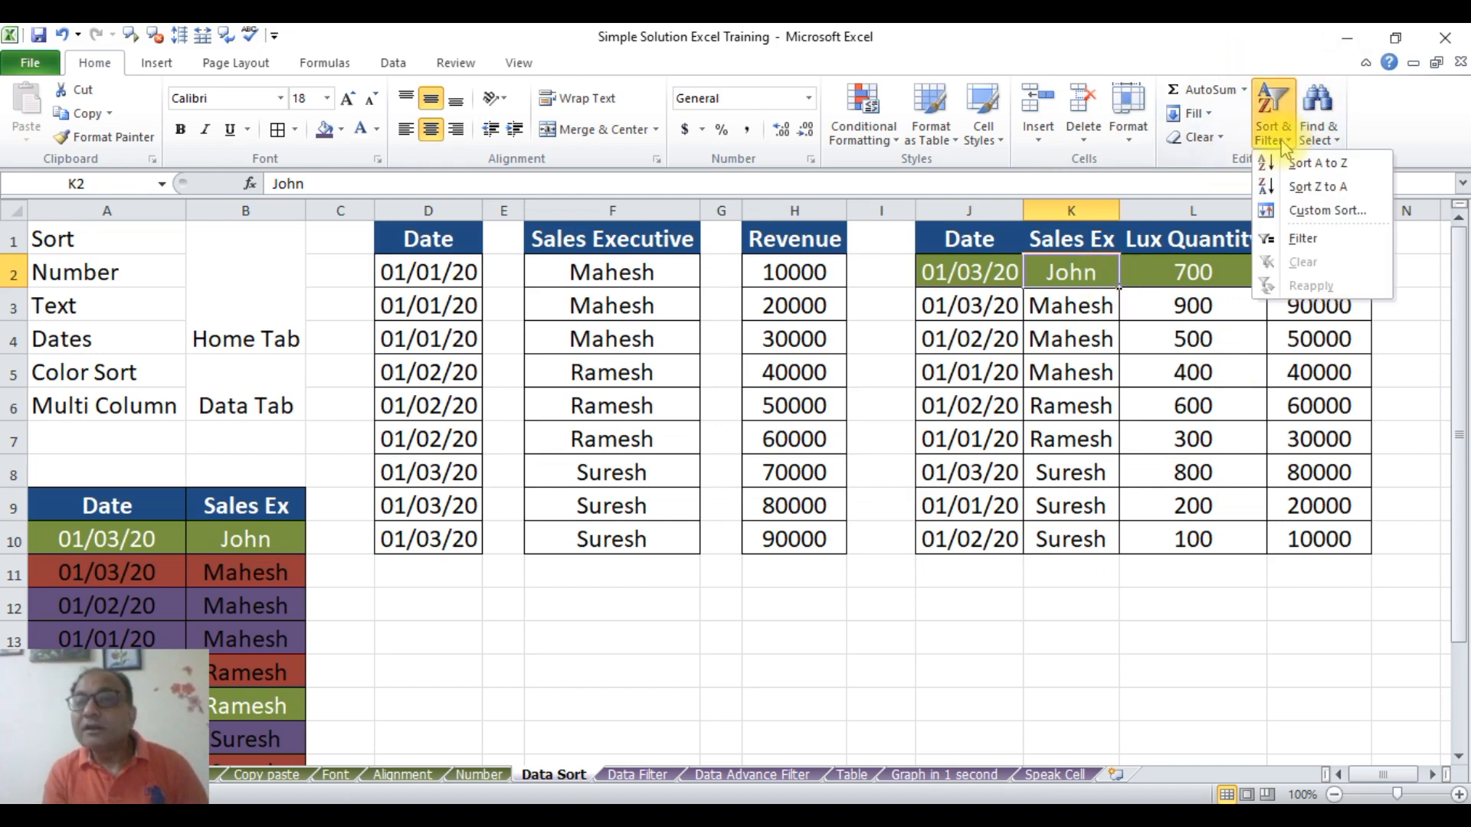
{"action": "left_click", "coordinate": [1311, 188]}
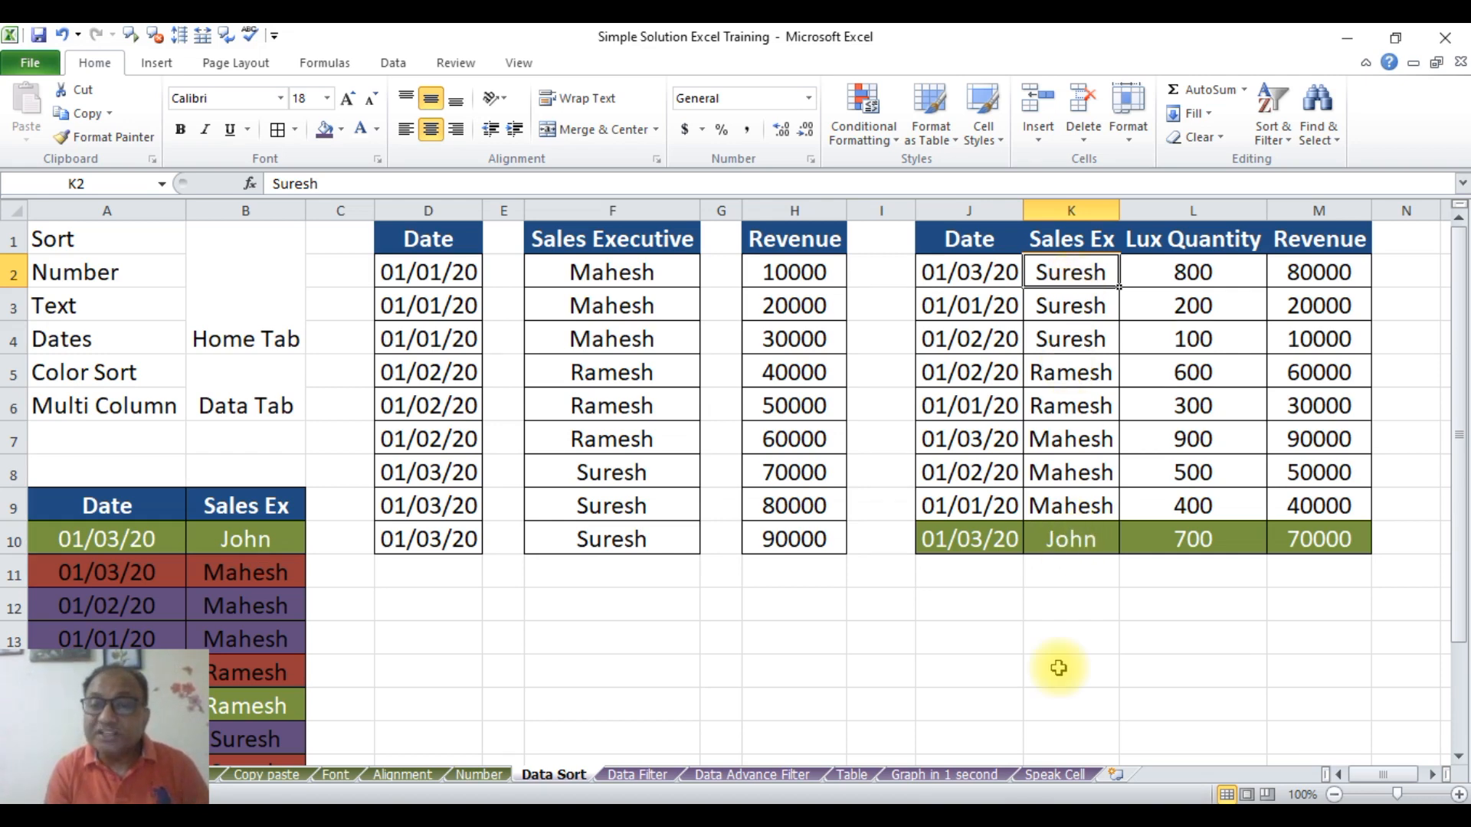
Start a custom sort on the full coloured Date and Sales Ex table, with Sales Ex as the sort column.
{"action": "left_click_drag", "start_coordinate": [939, 529], "coordinate": [1303, 538]}
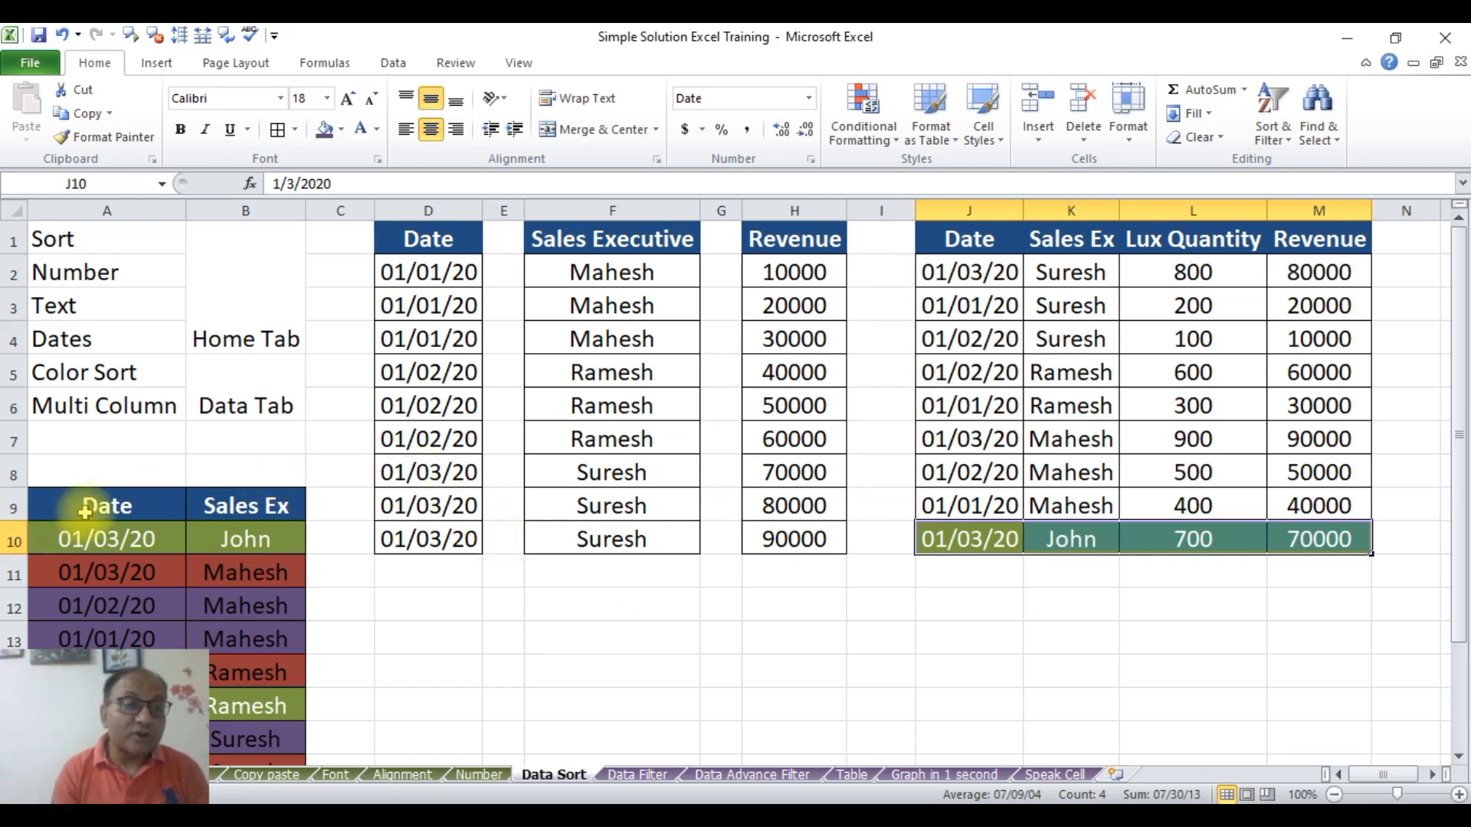
{"action": "left_click_drag", "start_coordinate": [86, 507], "coordinate": [257, 740]}
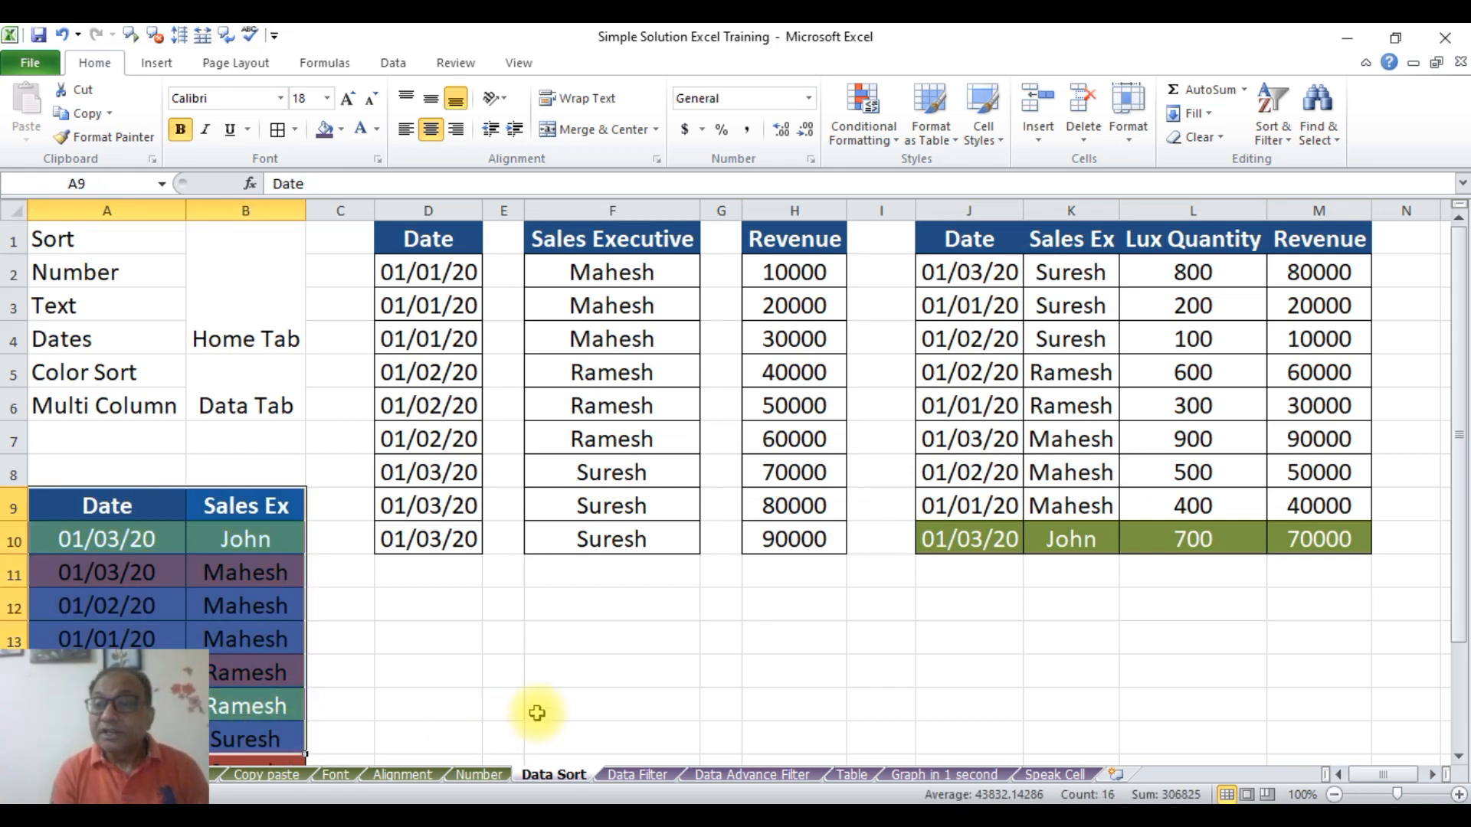
{"action": "left_click_drag", "start_coordinate": [1460, 407], "coordinate": [1460, 498]}
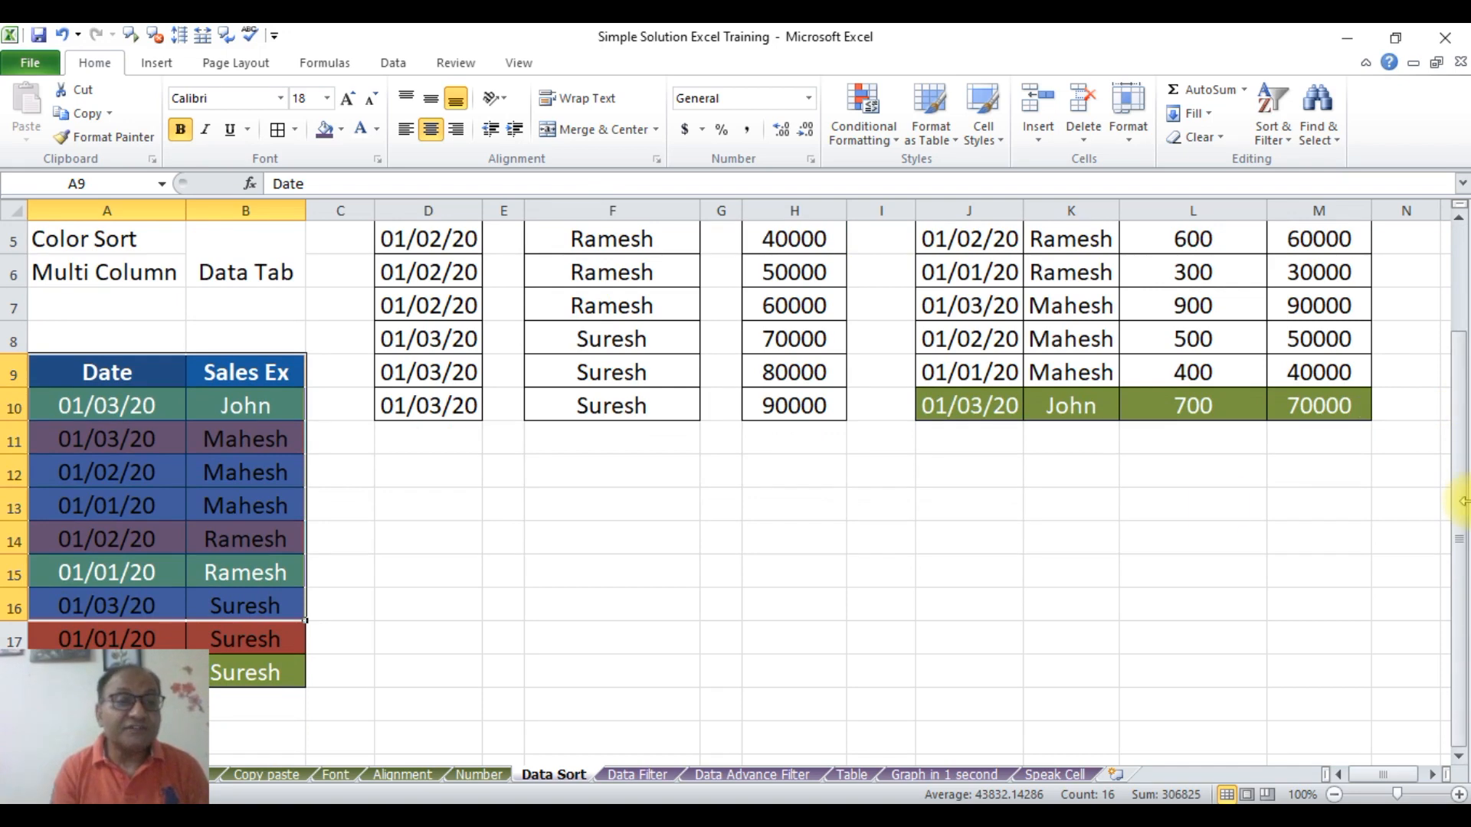
{"action": "left_click", "coordinate": [605, 544]}
{"action": "left_click_drag", "start_coordinate": [92, 372], "coordinate": [229, 677]}
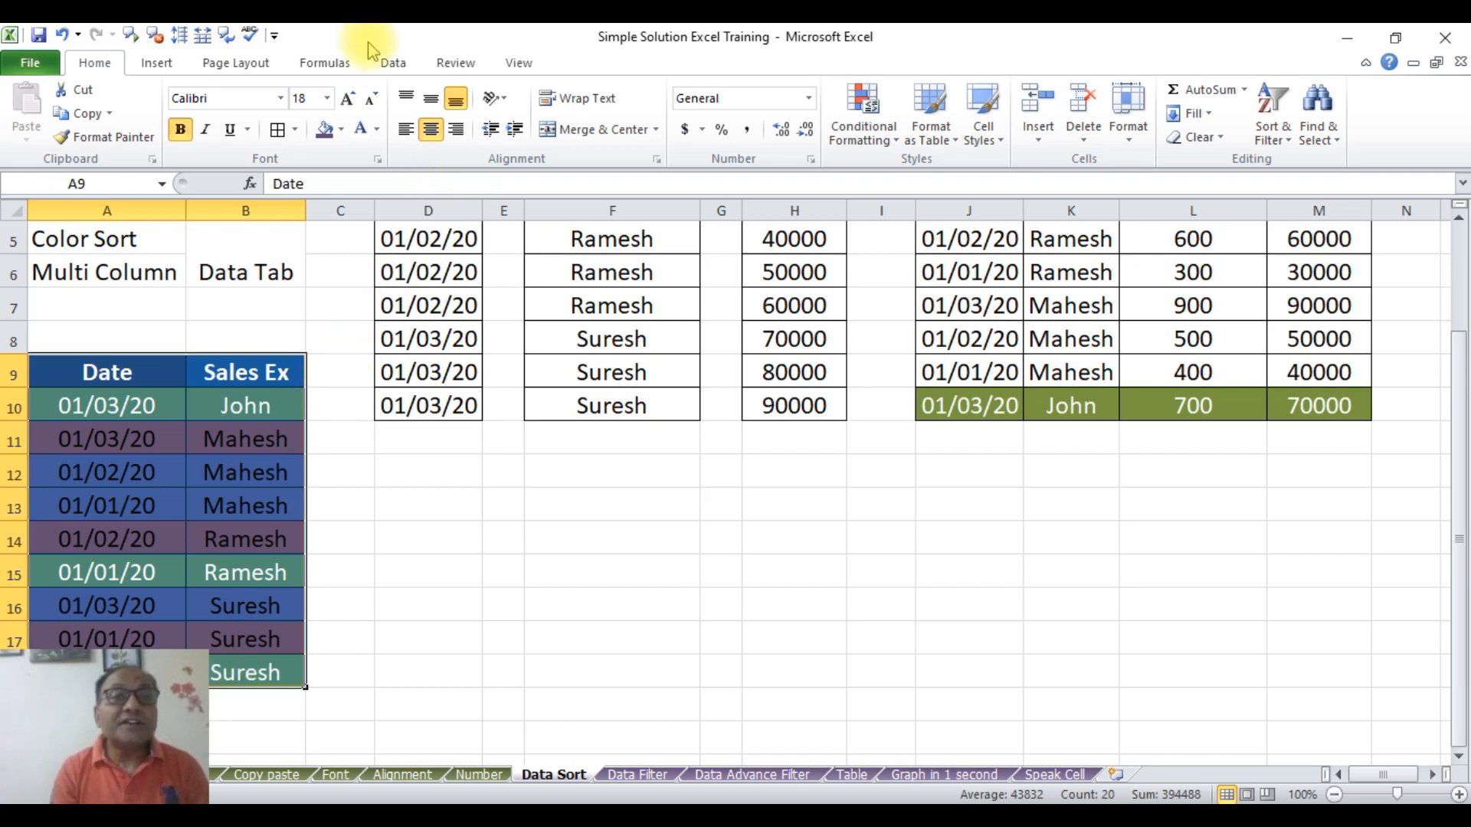
{"action": "left_click", "coordinate": [392, 65]}
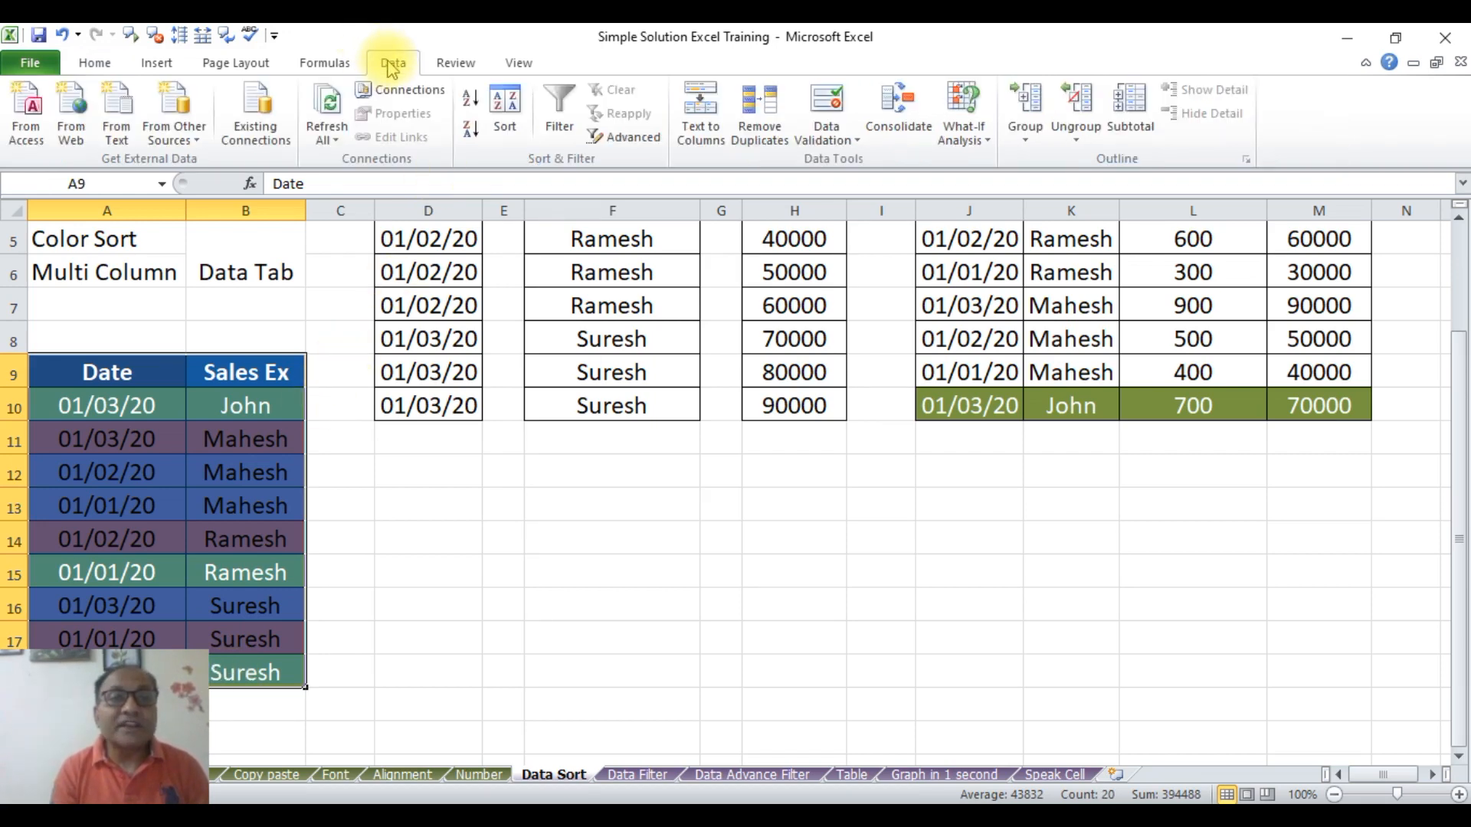
{"action": "left_click", "coordinate": [508, 134]}
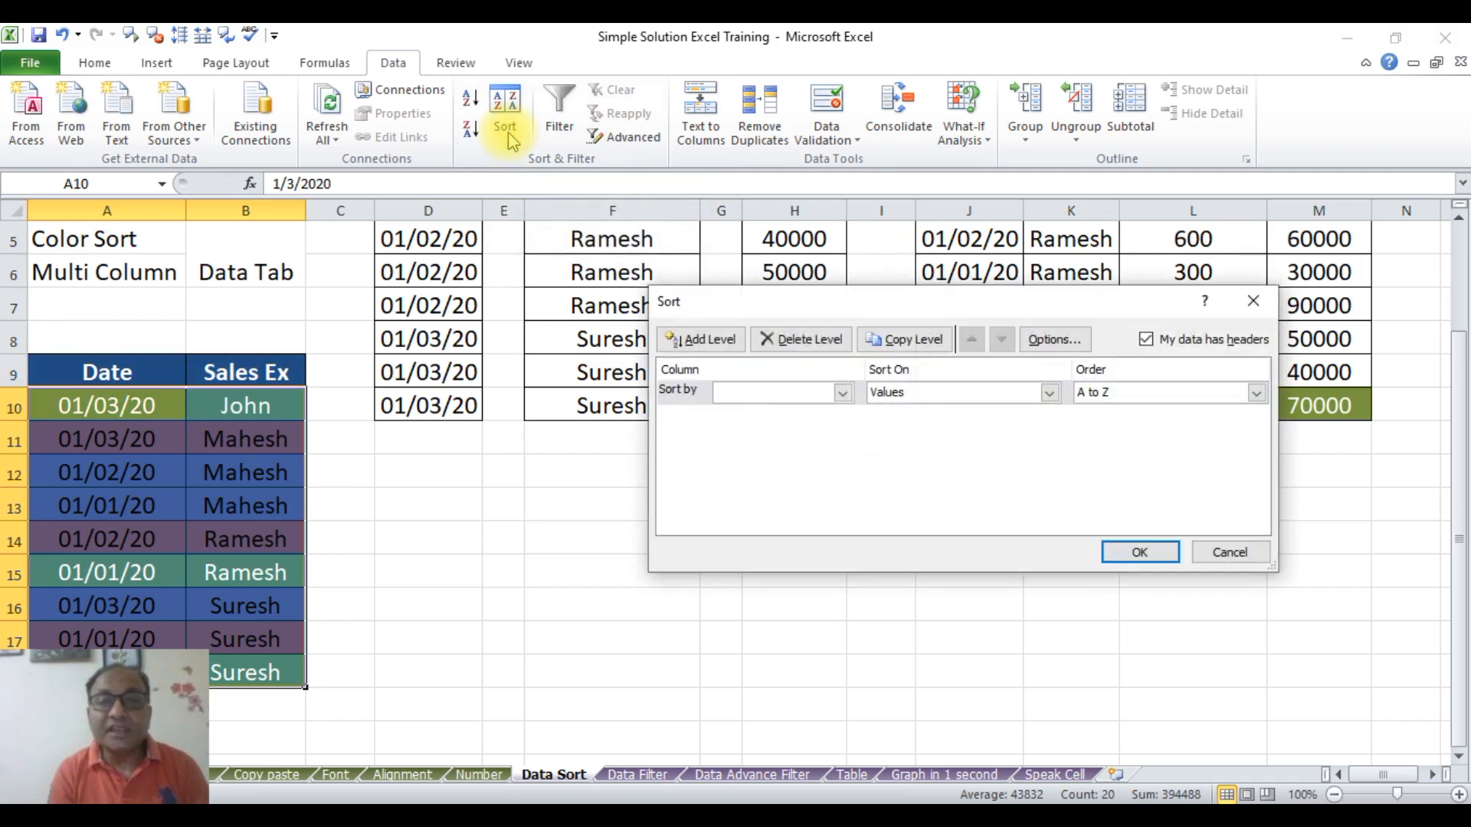
{"action": "left_click", "coordinate": [842, 393]}
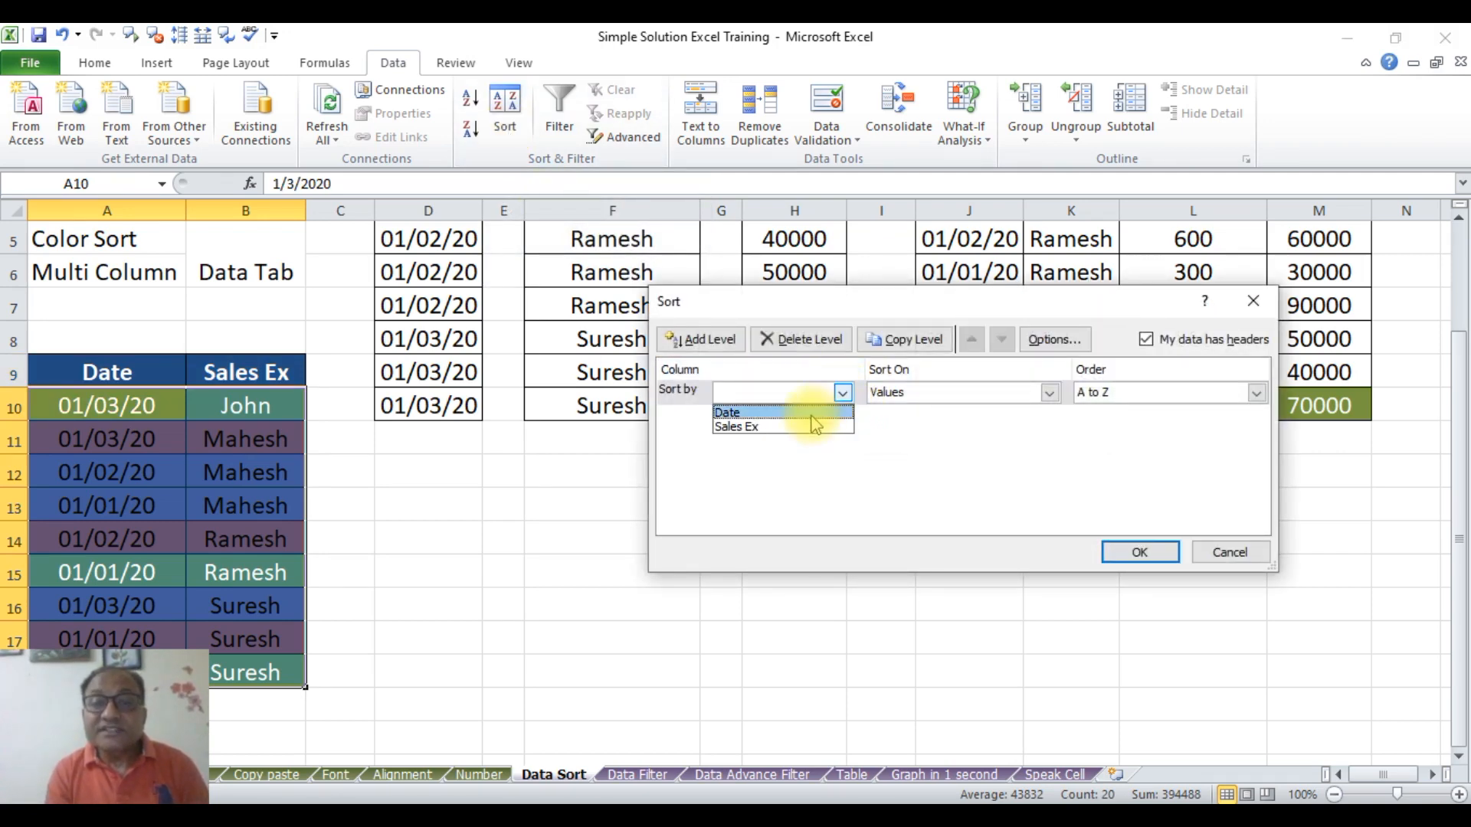
{"action": "left_click", "coordinate": [804, 427]}
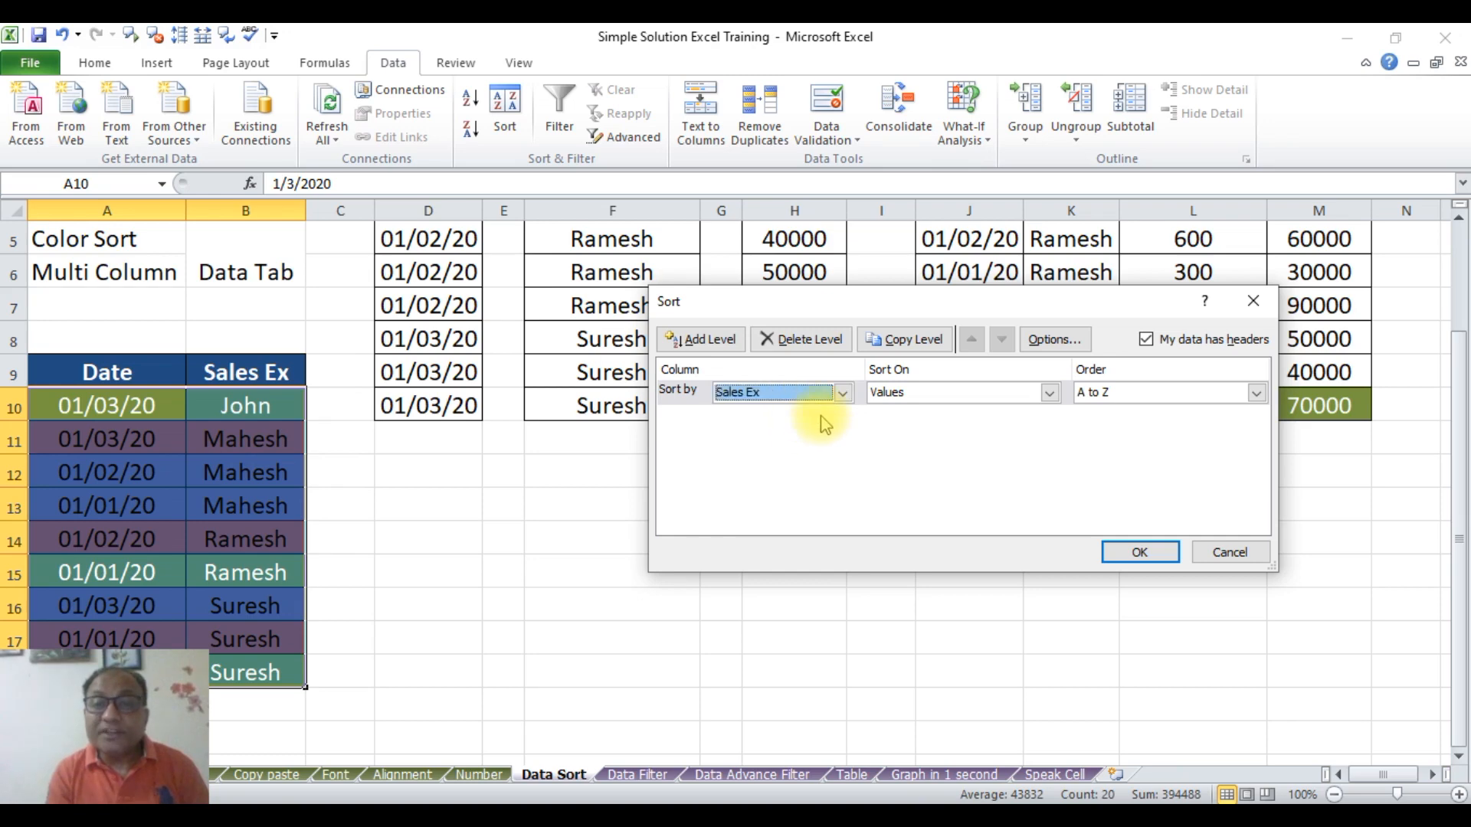
Sort the coloured table on Cell Color with red placed On Top.
{"action": "left_click", "coordinate": [1051, 394]}
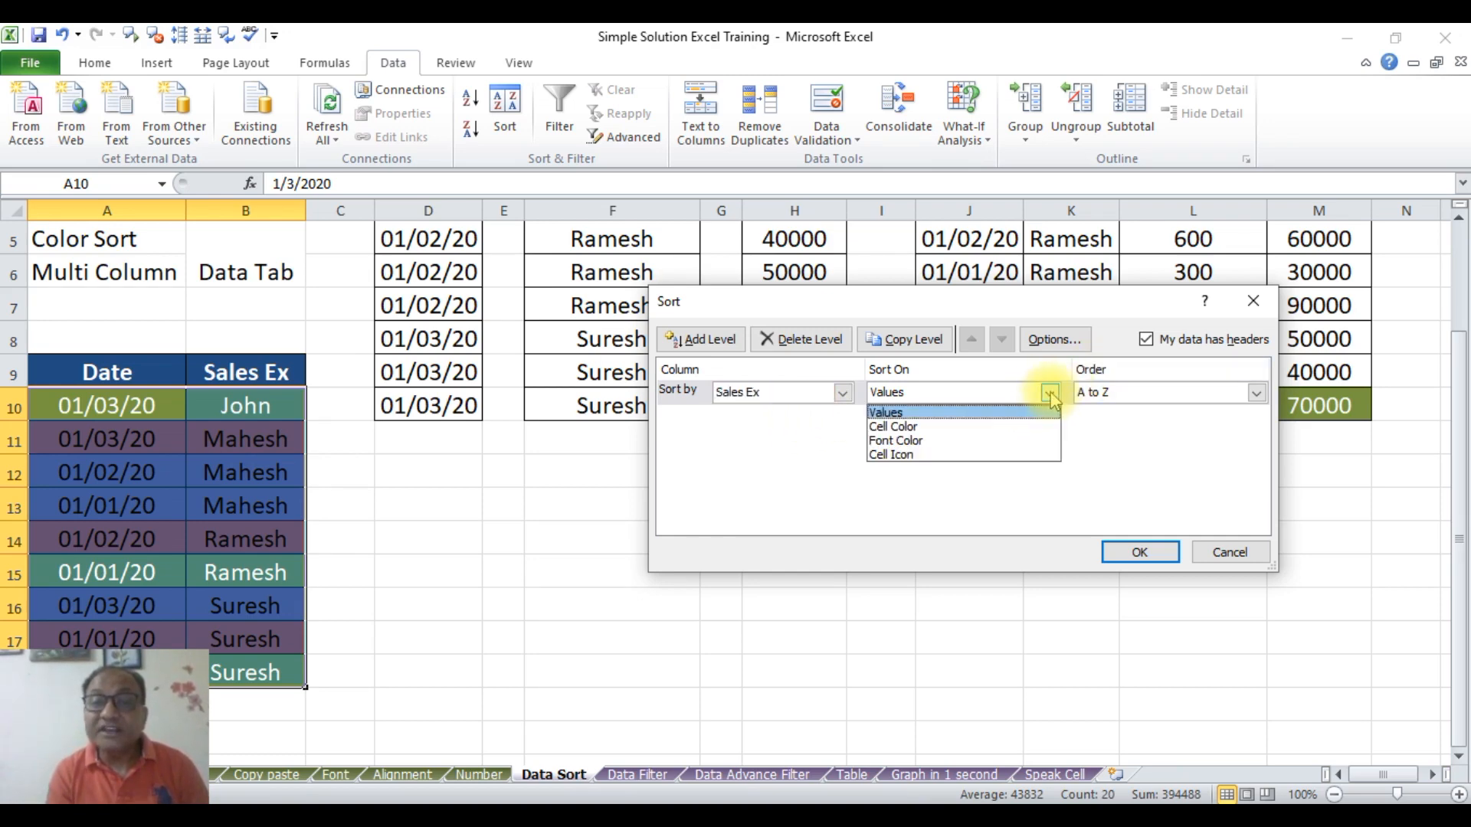
{"action": "left_click", "coordinate": [1011, 435]}
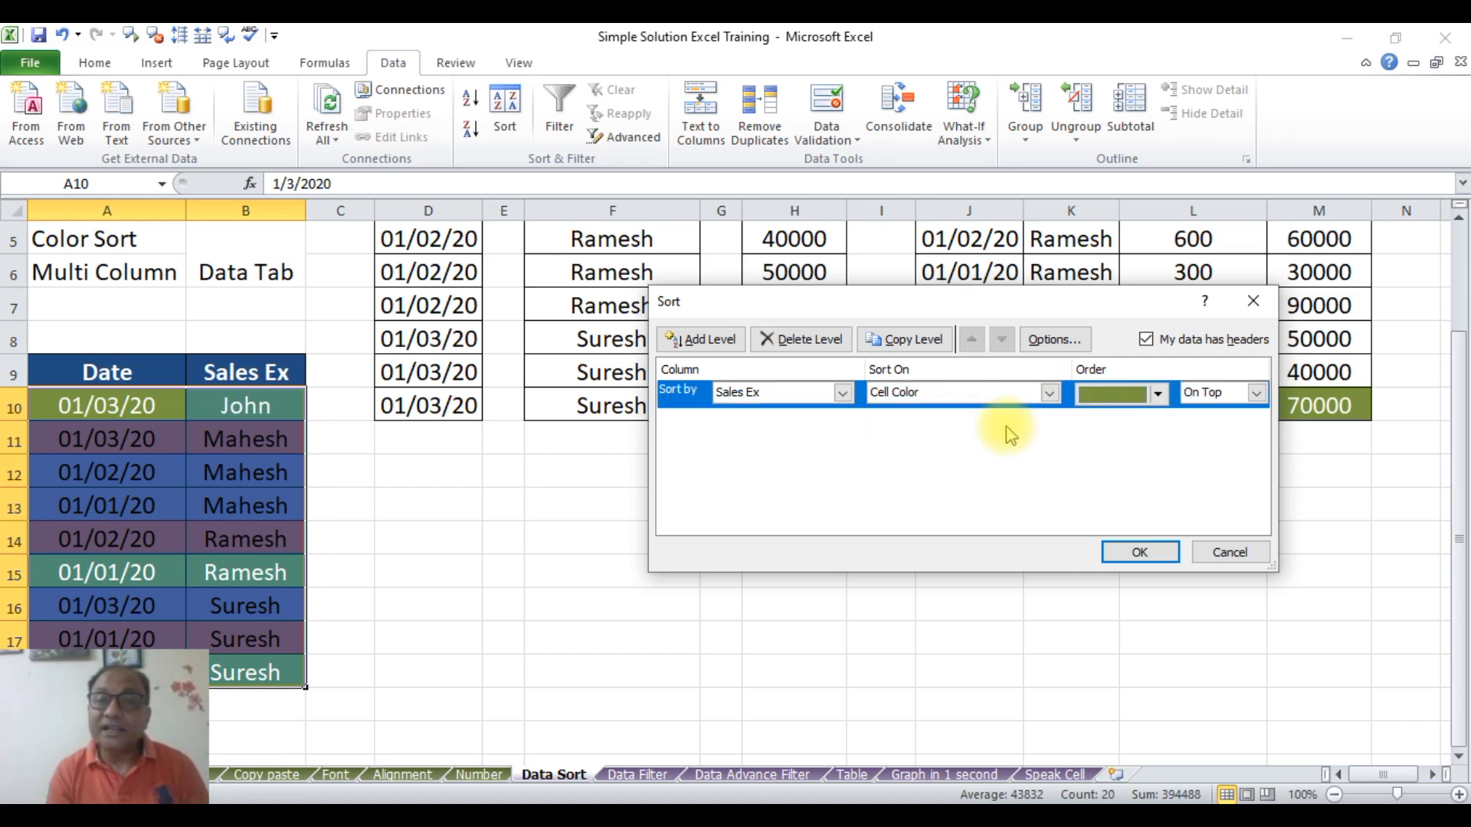
{"action": "left_click", "coordinate": [1159, 394]}
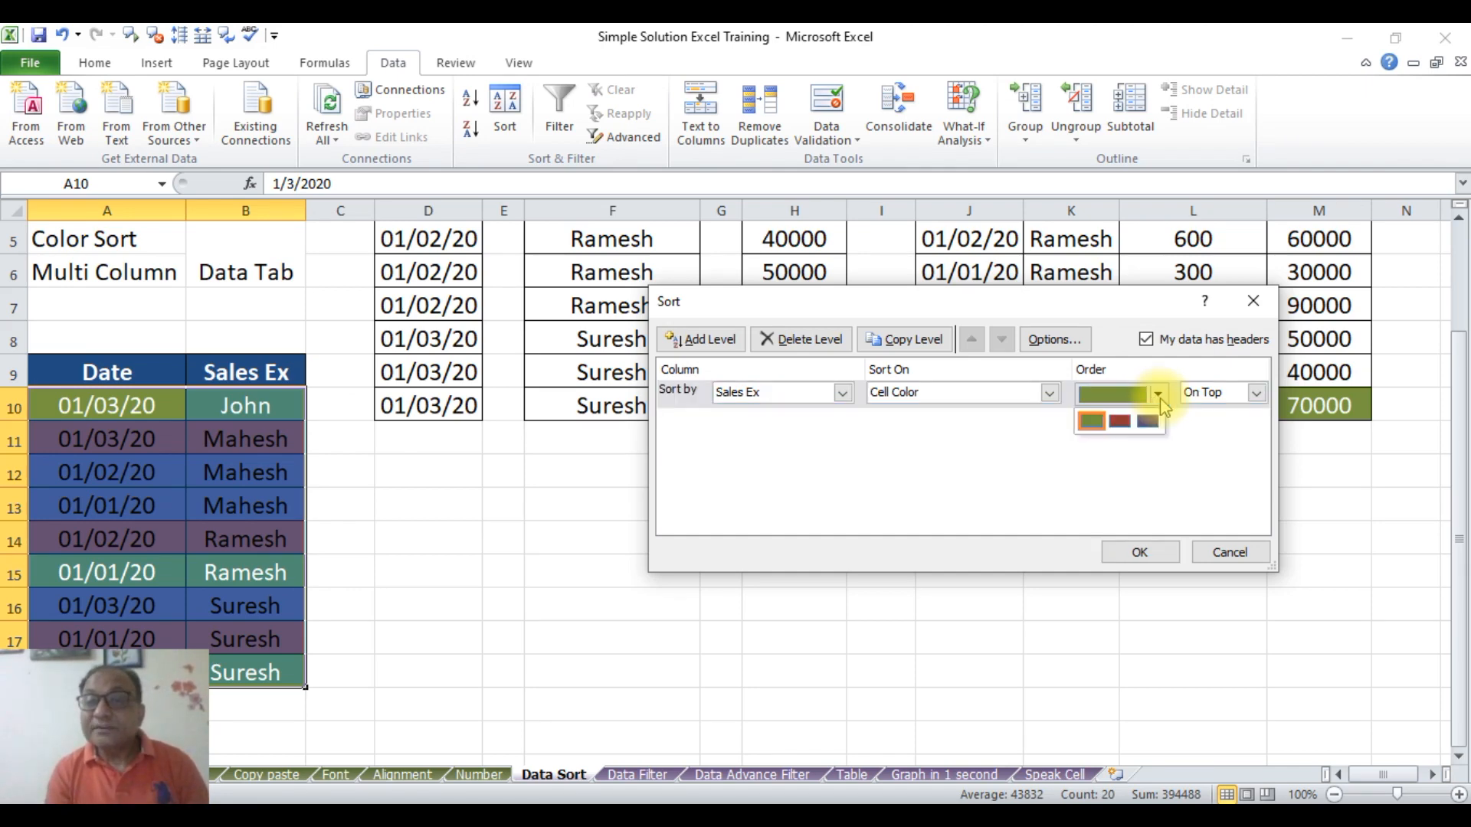
{"action": "left_click", "coordinate": [1119, 421]}
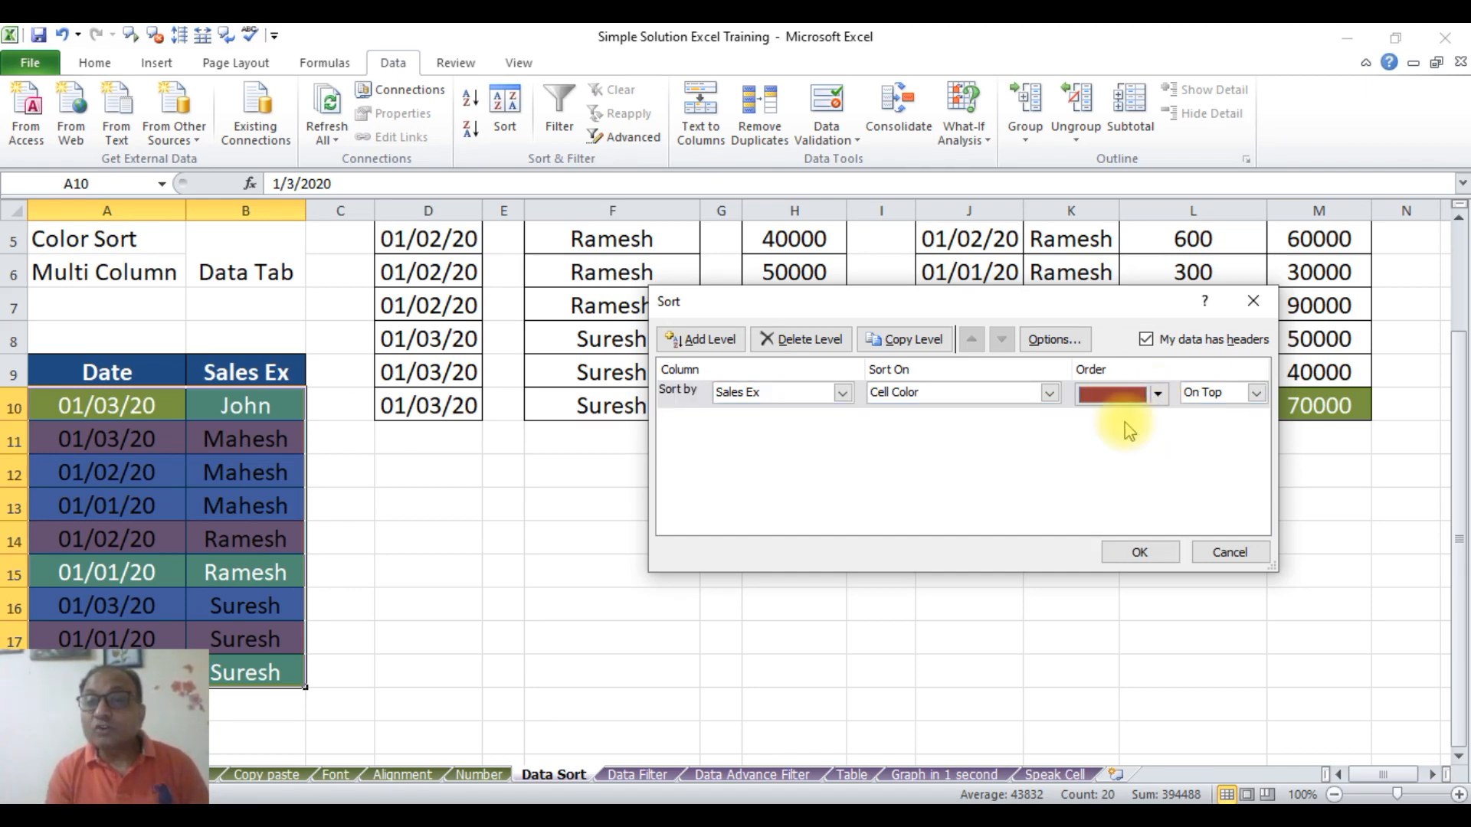
{"action": "left_click", "coordinate": [1147, 556]}
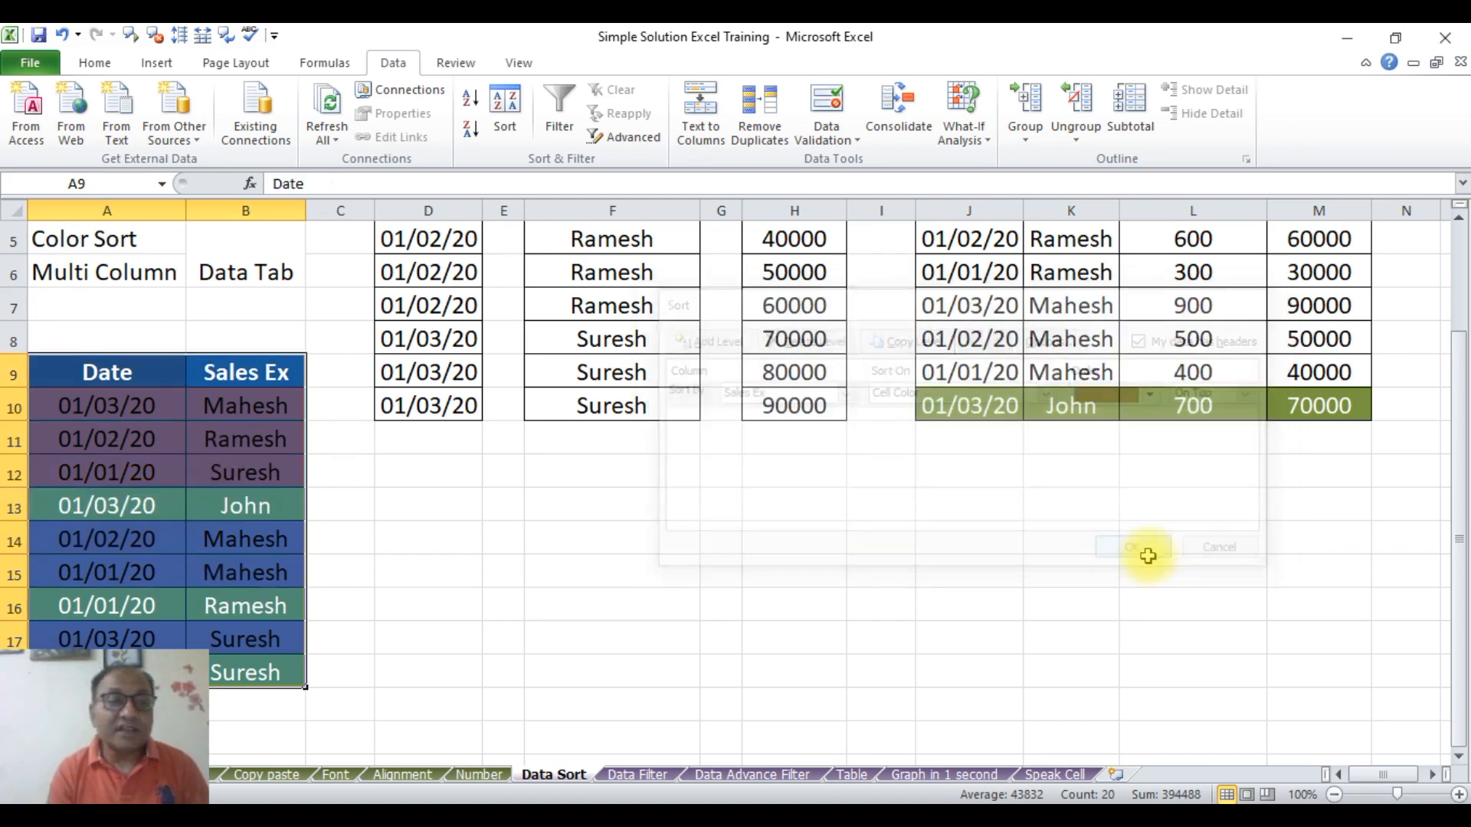
{"action": "left_click", "coordinate": [402, 582]}
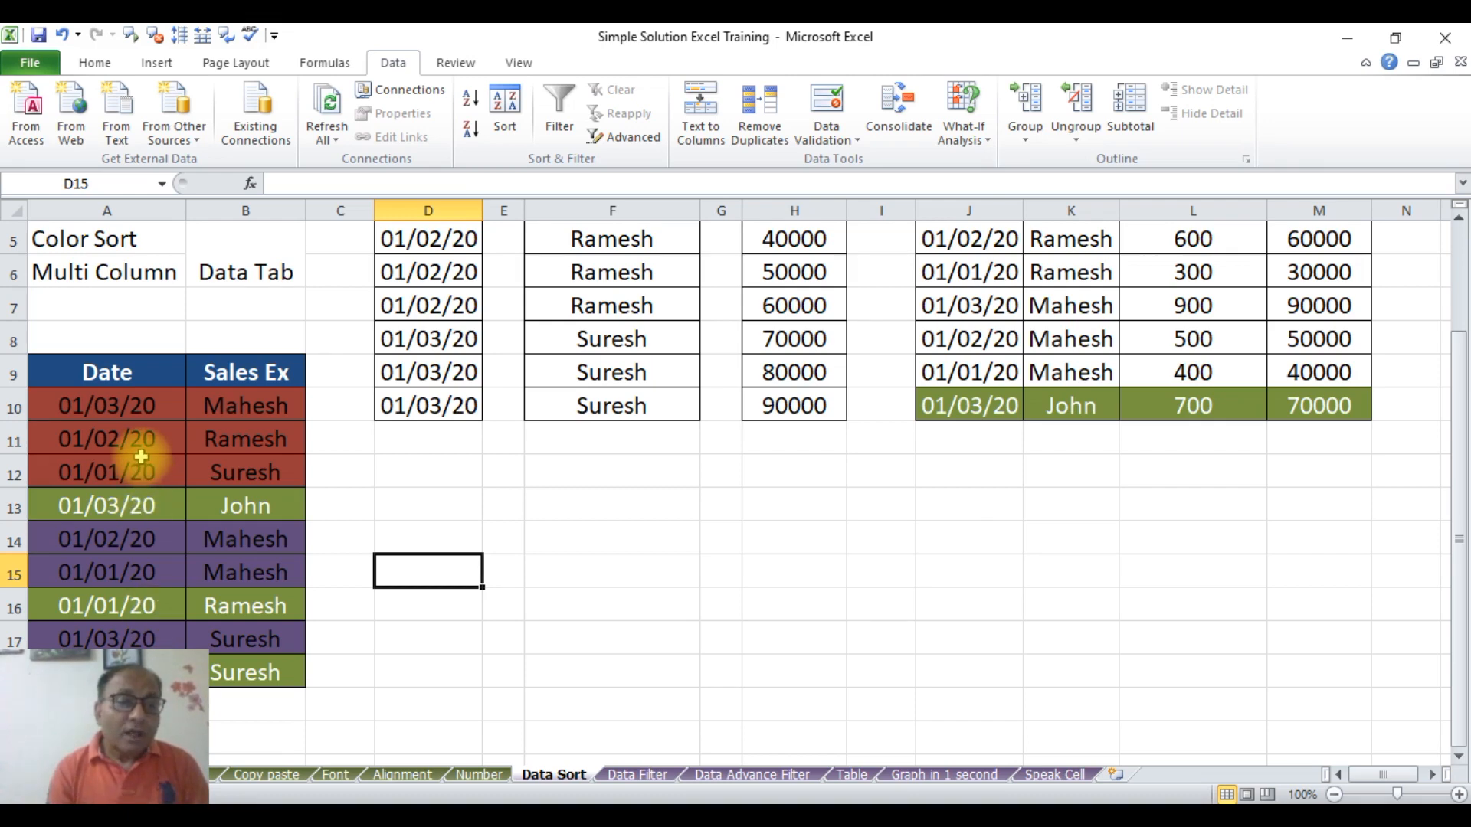
{"action": "left_click", "coordinate": [112, 411]}
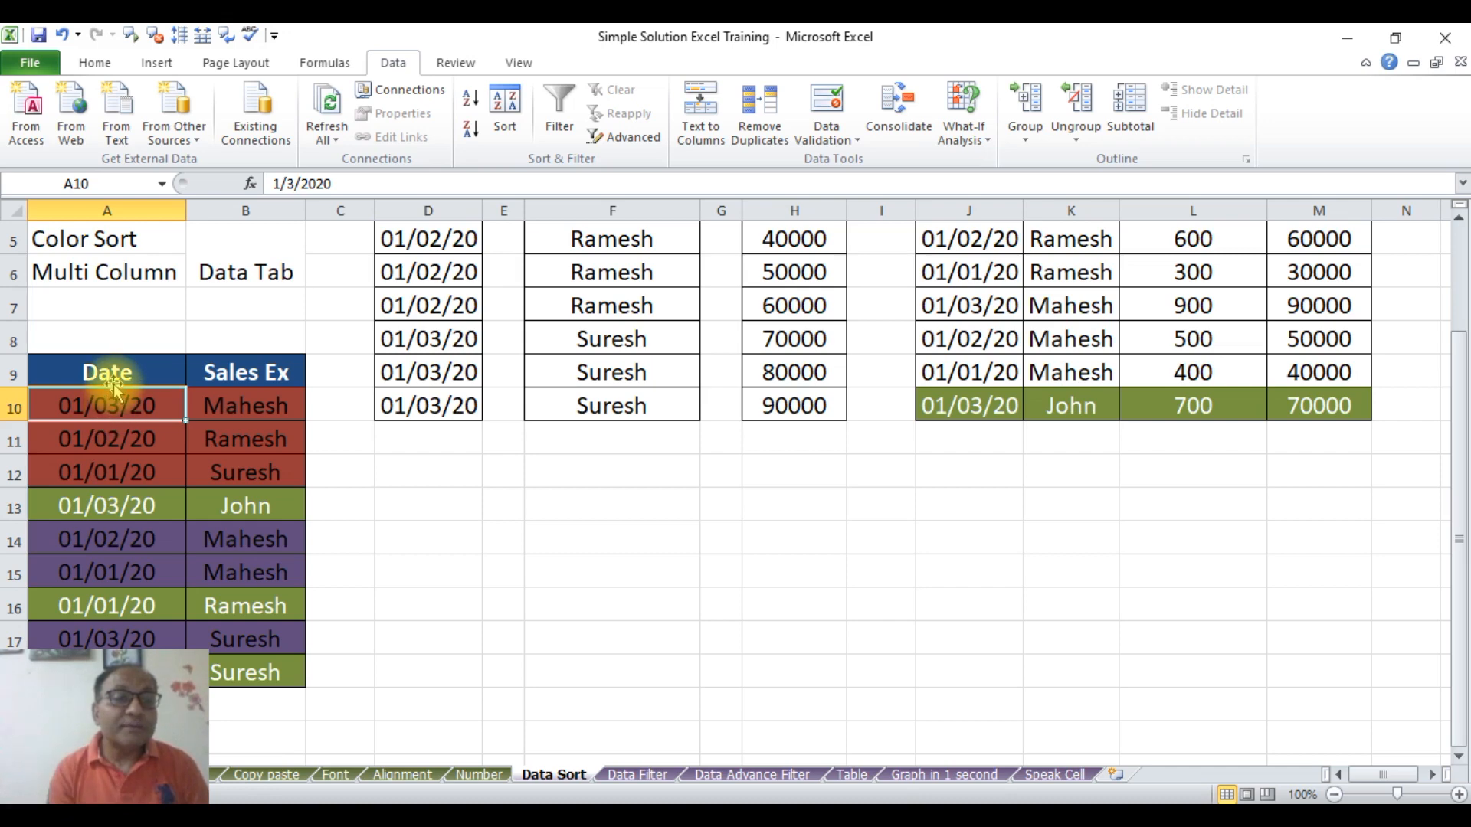
Add a second sort level on Sales Ex to the coloured table's custom sort.
{"action": "left_click_drag", "start_coordinate": [111, 378], "coordinate": [262, 675]}
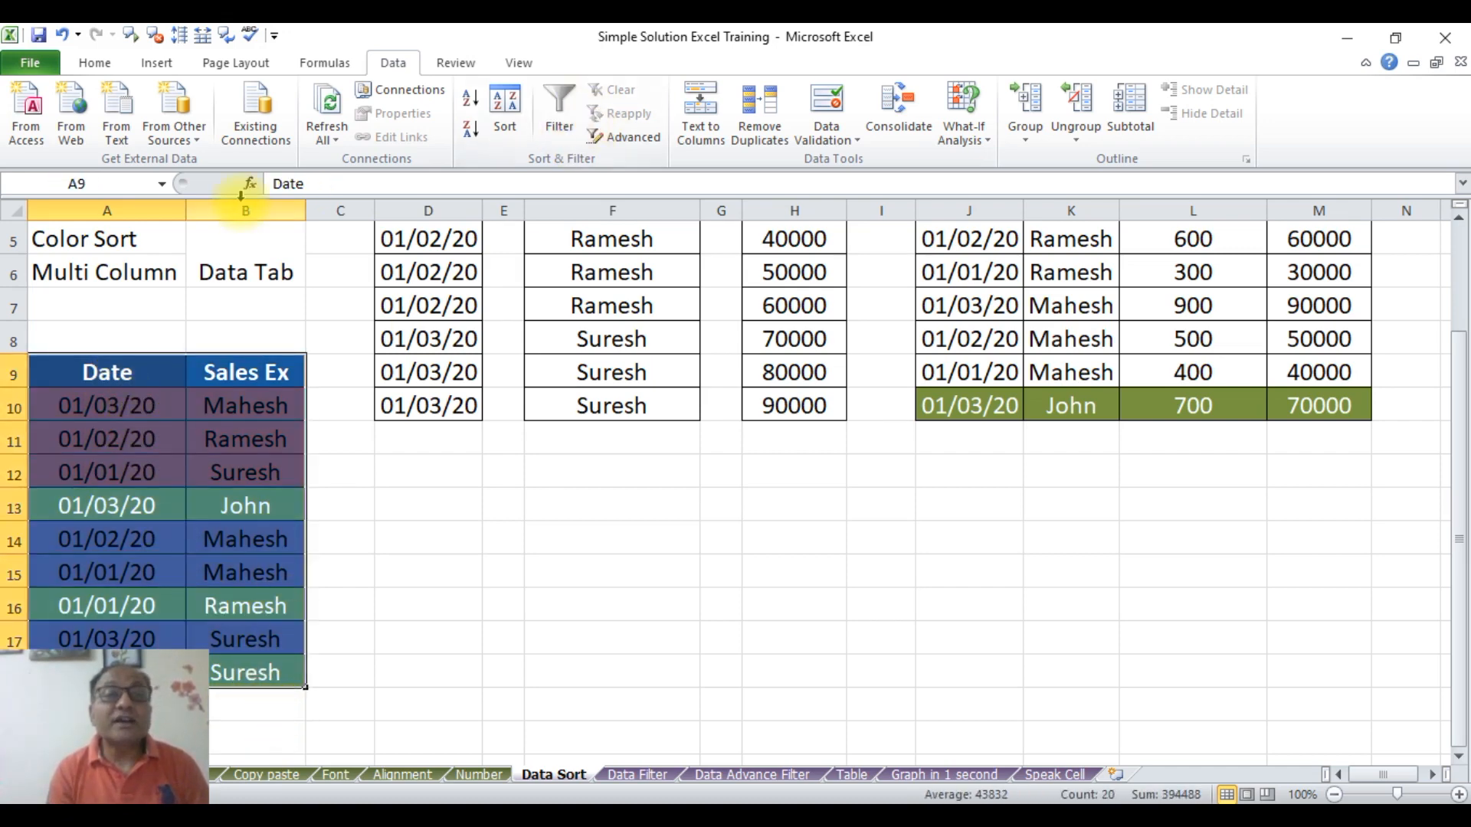
{"action": "left_click", "coordinate": [507, 123]}
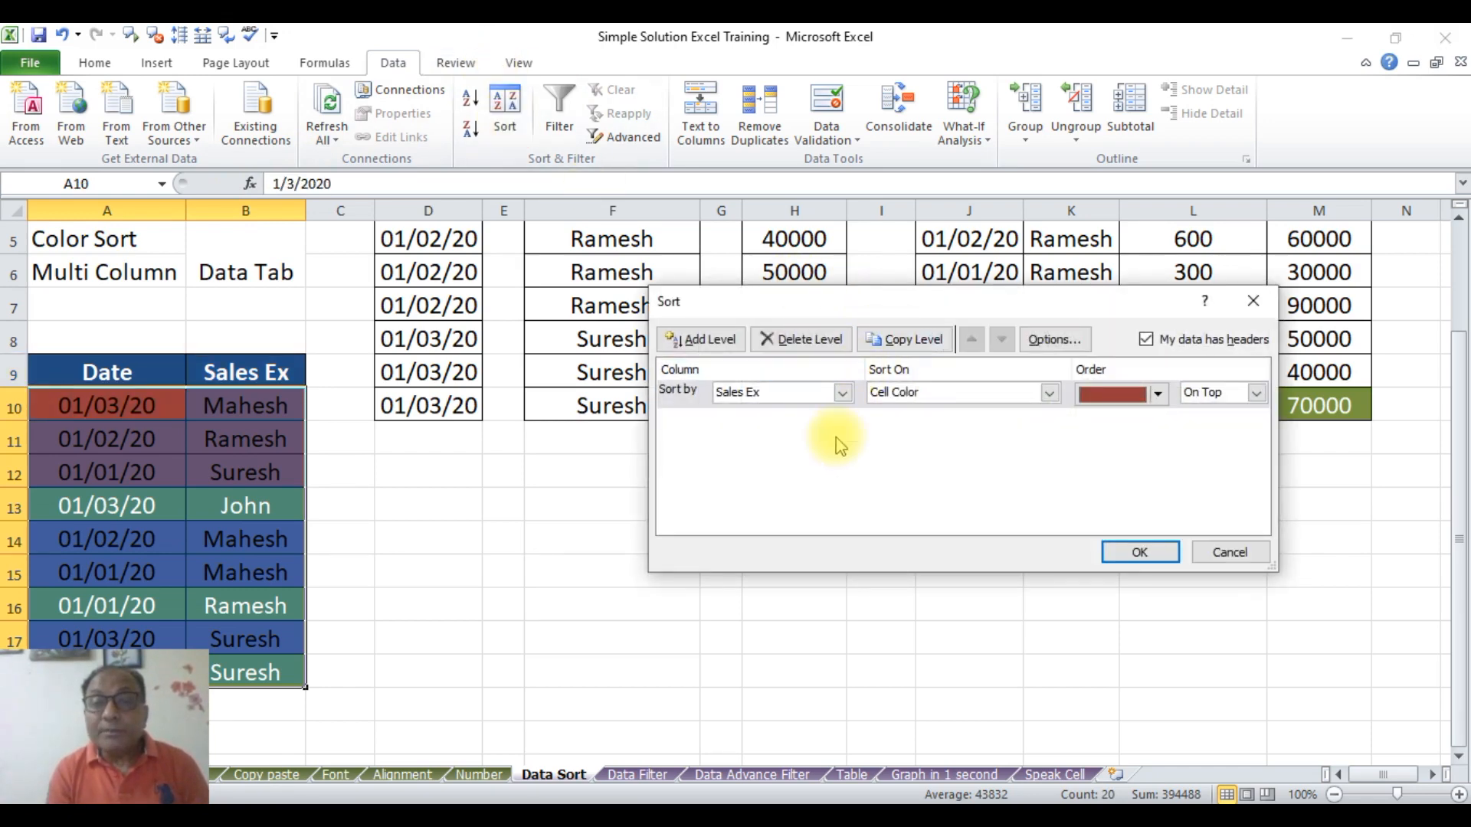
{"action": "left_click", "coordinate": [716, 341]}
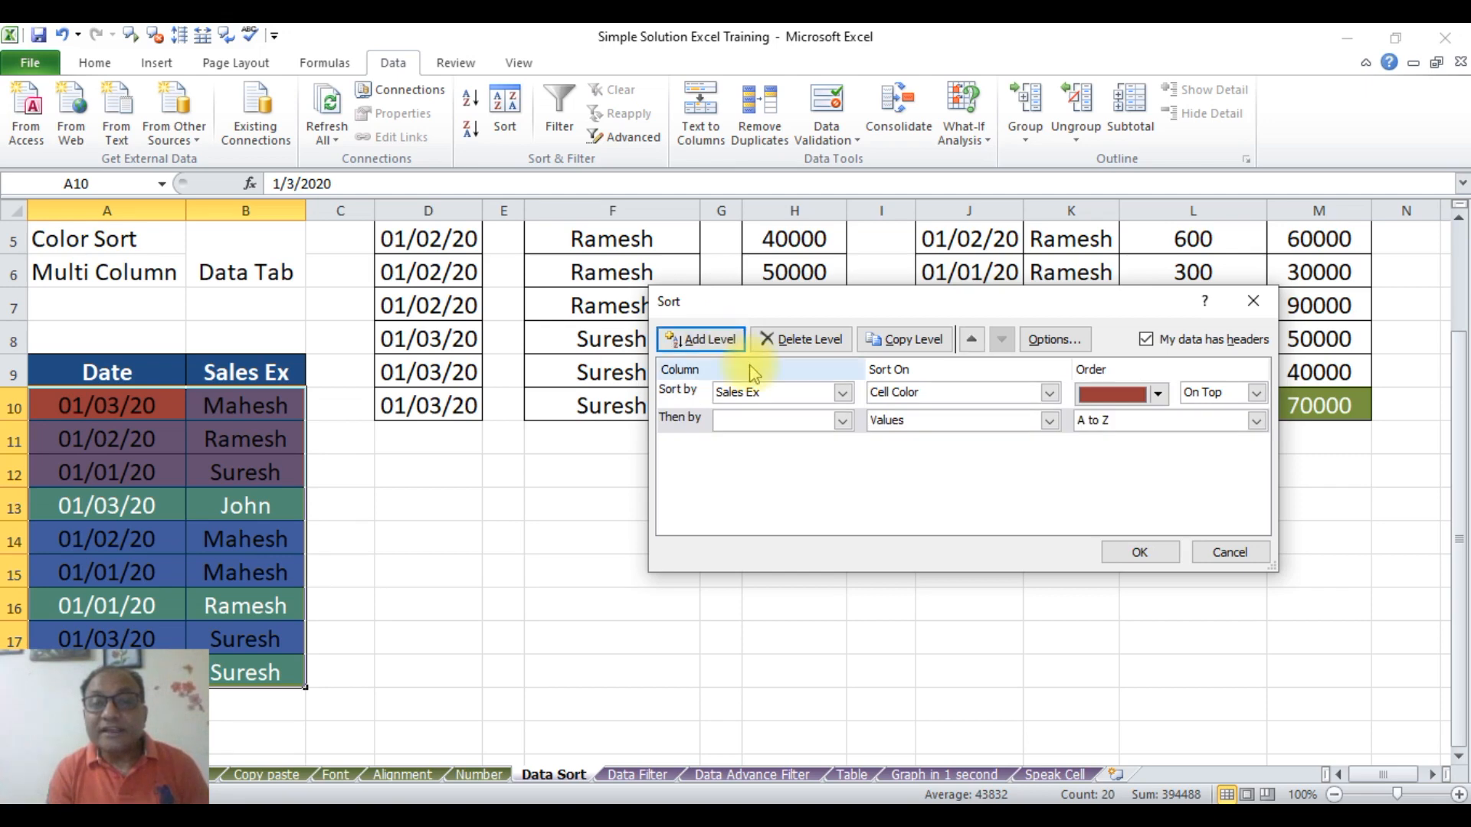
{"action": "left_click", "coordinate": [843, 421]}
{"action": "left_click", "coordinate": [812, 481]}
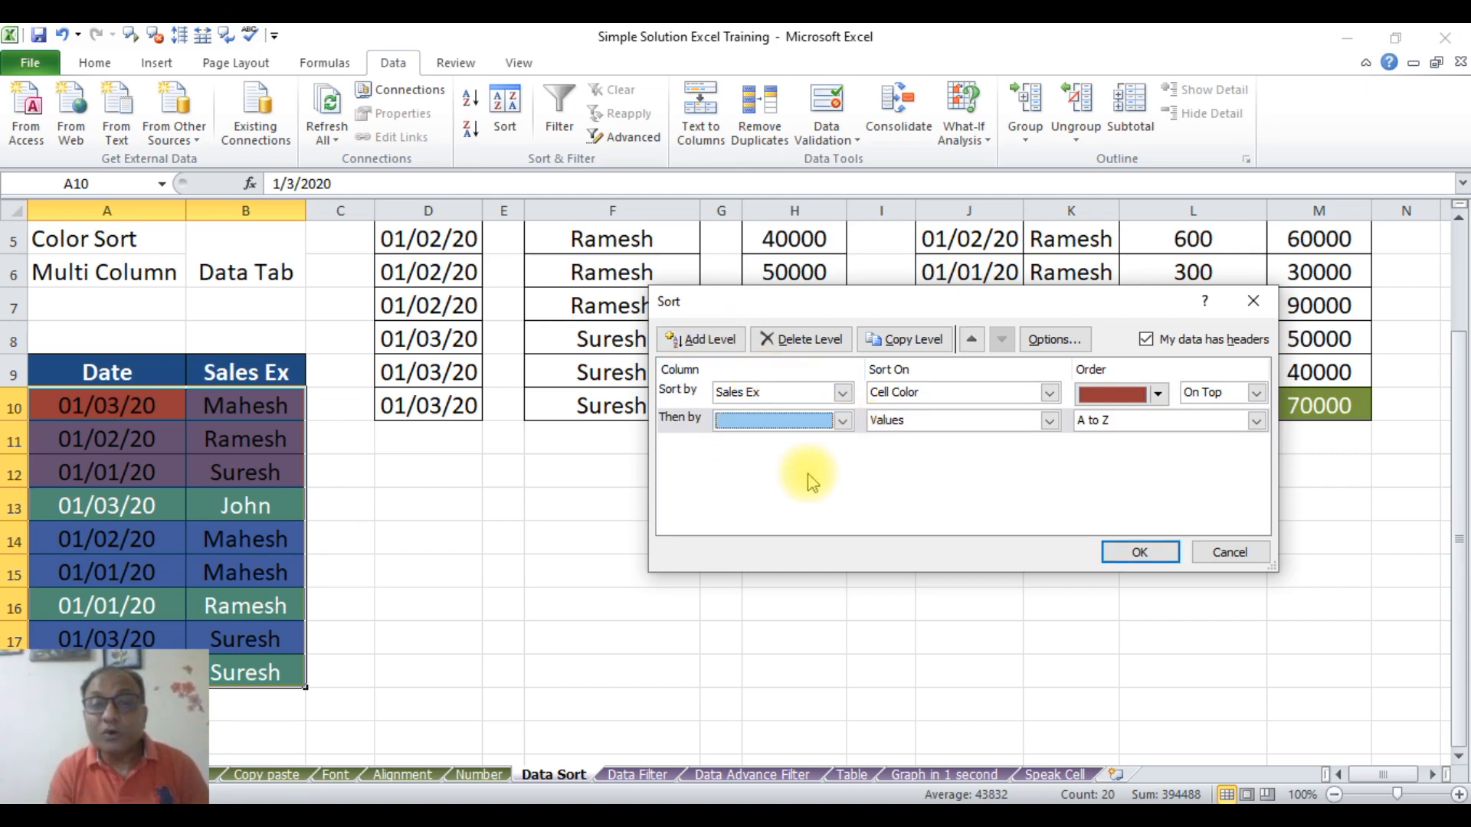
{"action": "left_click", "coordinate": [842, 421]}
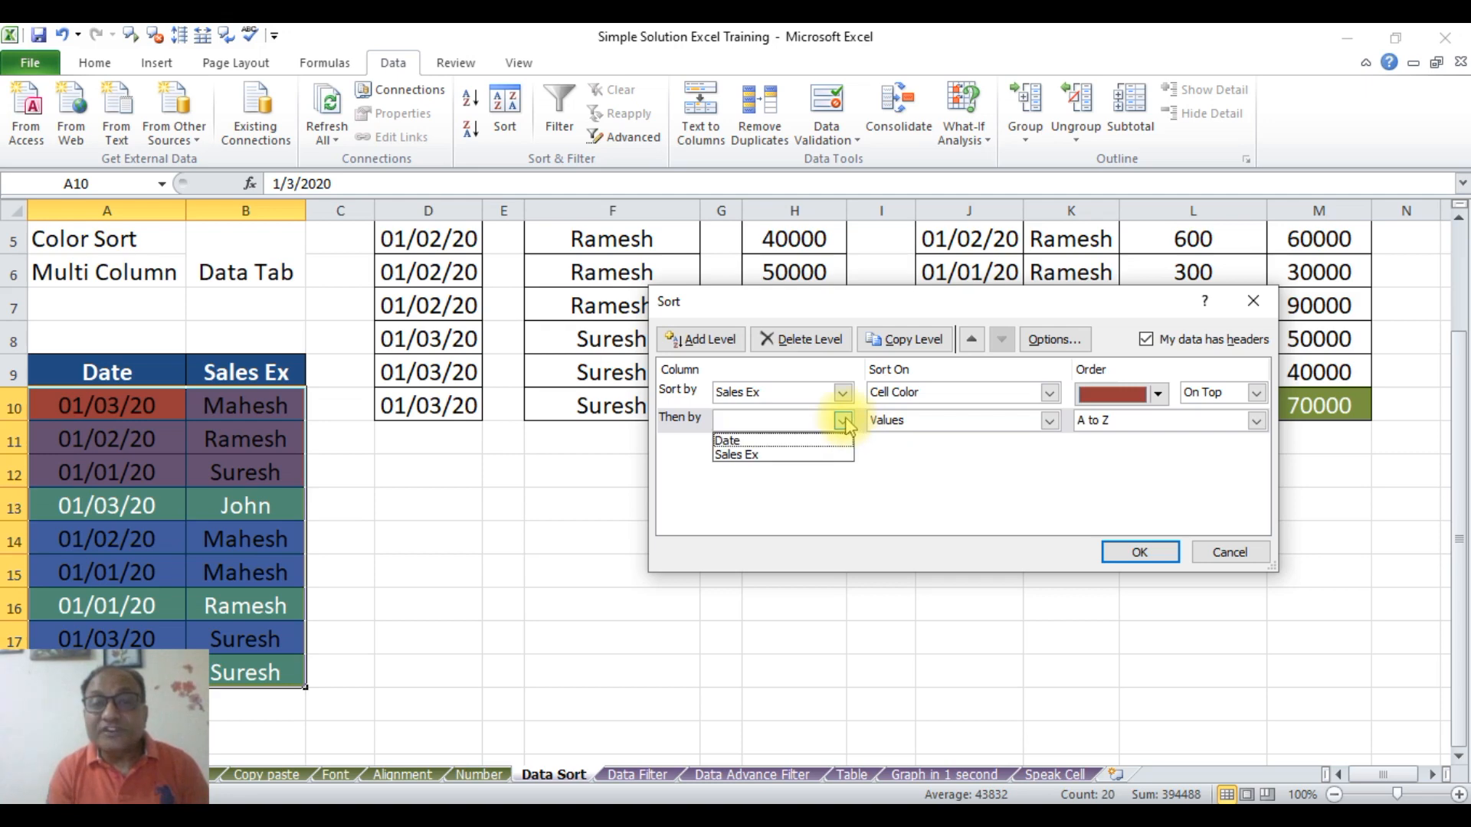
{"action": "left_click", "coordinate": [821, 453]}
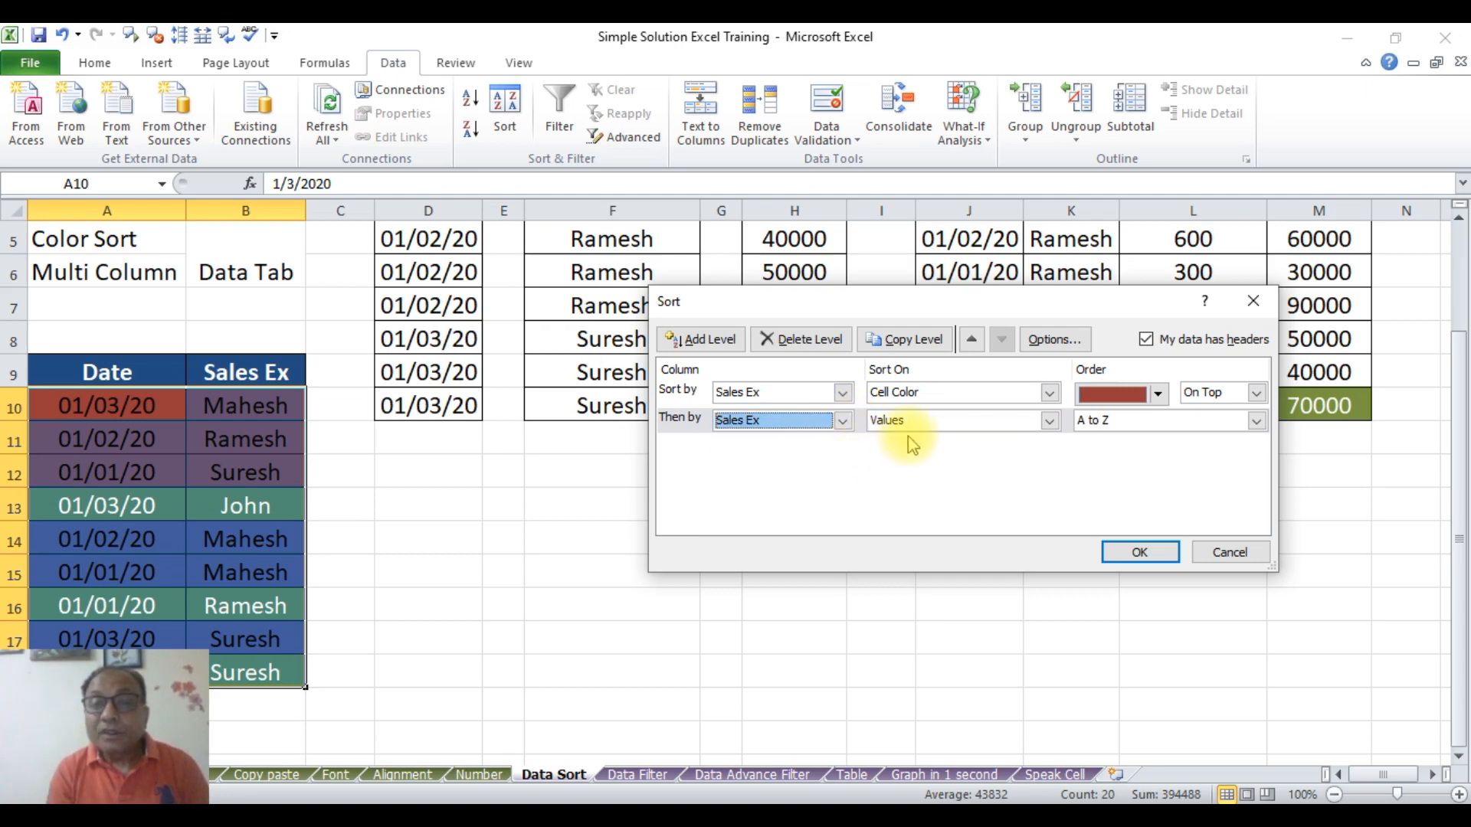
Set the second sort level to Cell Color with green On Top and apply the sort.
{"action": "left_click", "coordinate": [1049, 420]}
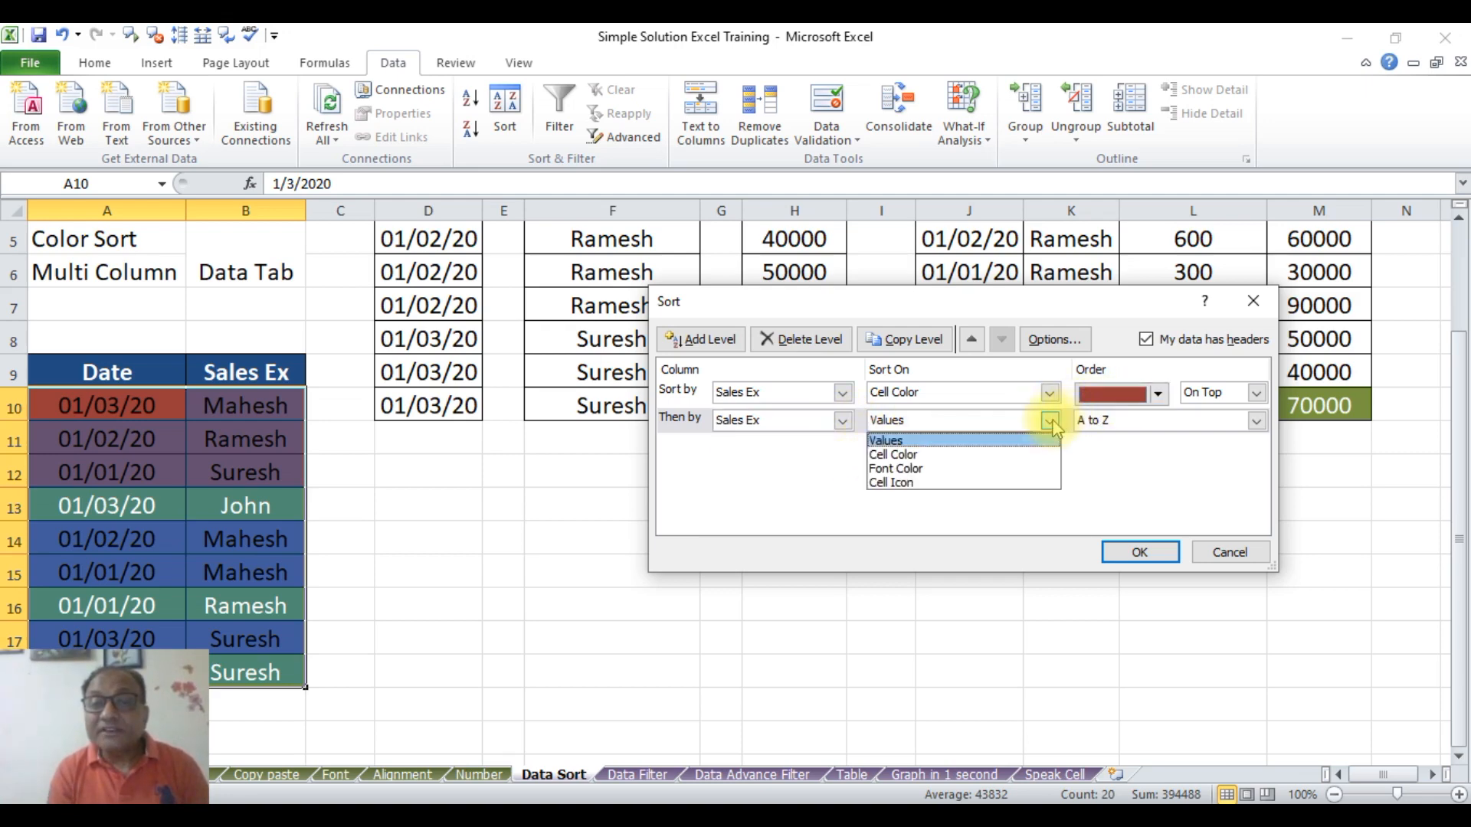
{"action": "left_click", "coordinate": [1020, 453]}
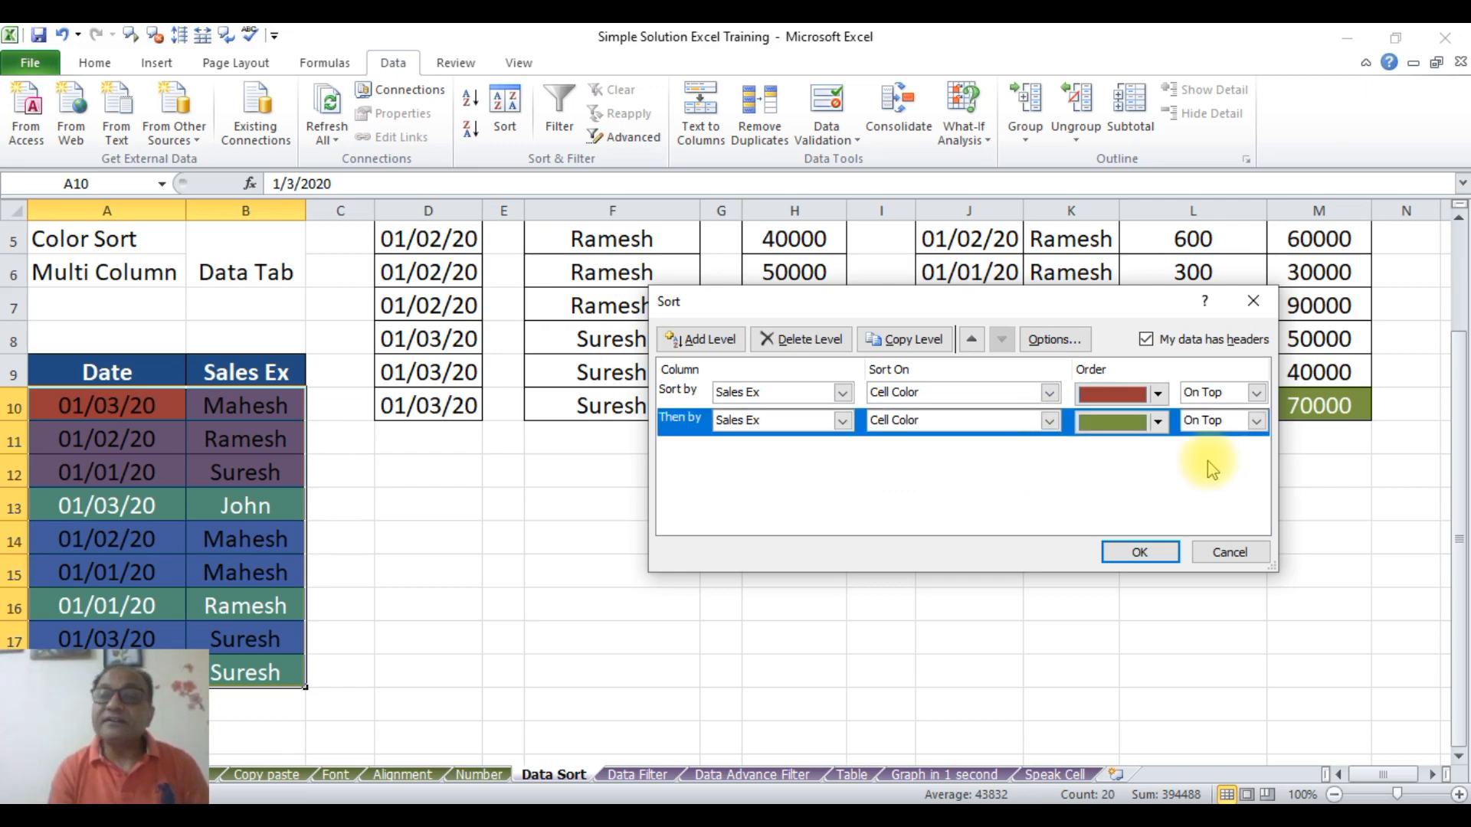
{"action": "left_click", "coordinate": [1139, 553]}
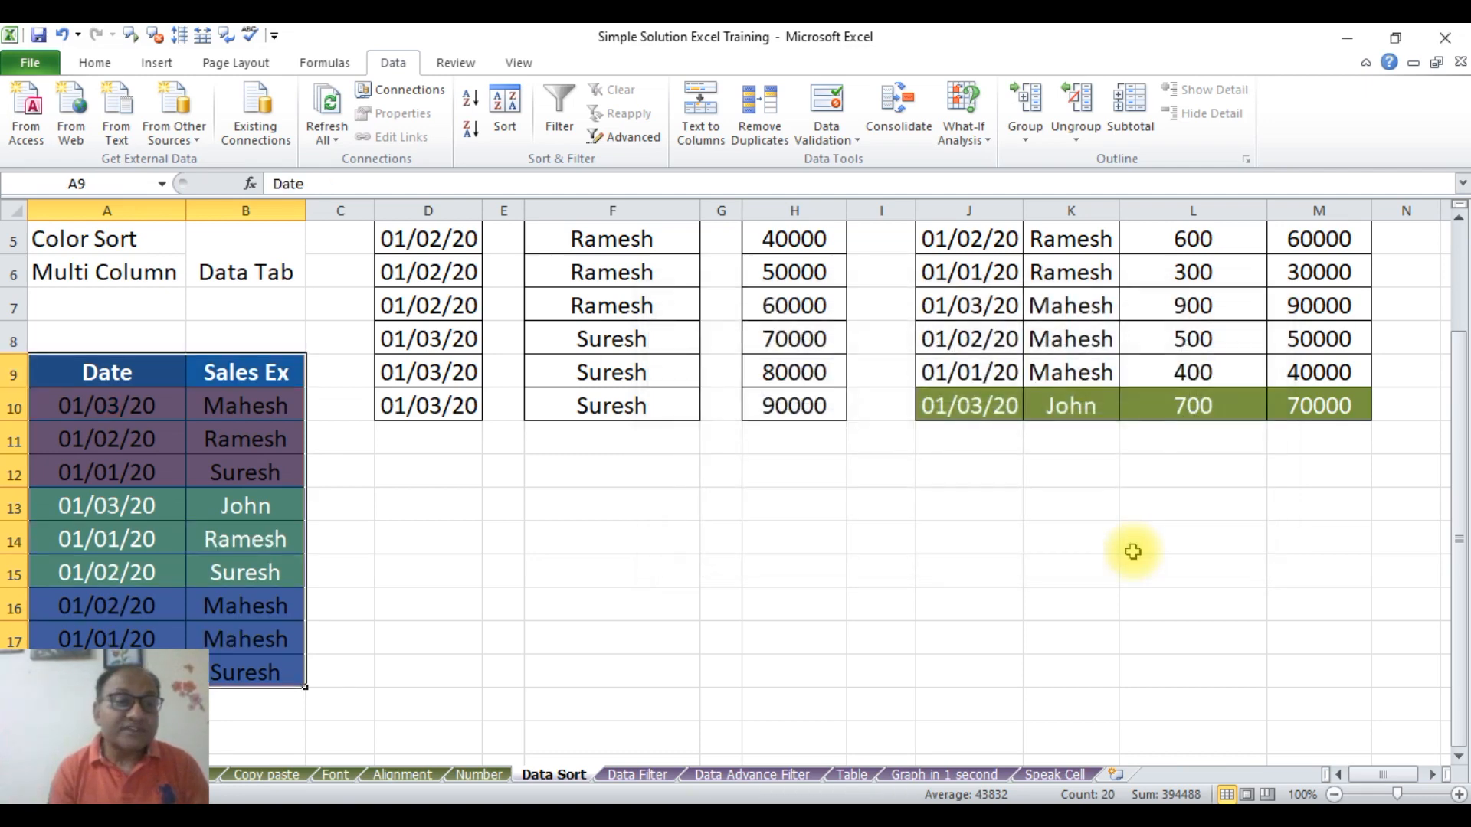
{"action": "left_click", "coordinate": [803, 599]}
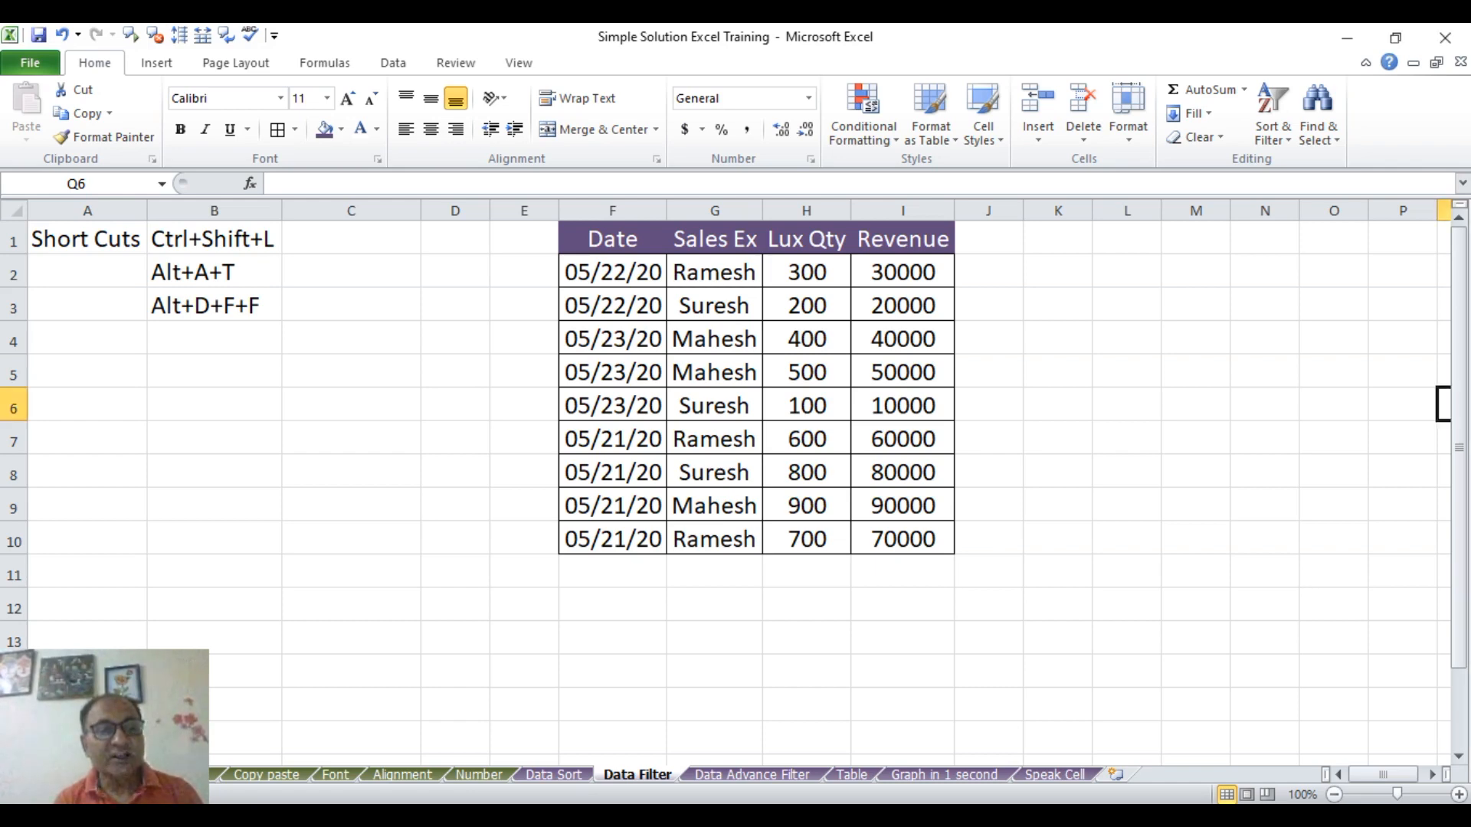
Revisit the sheet listing Excel interface terms and the Data Sort sheet, and return to the Data Filter sheet.
{"action": "left_click", "coordinate": [337, 769]}
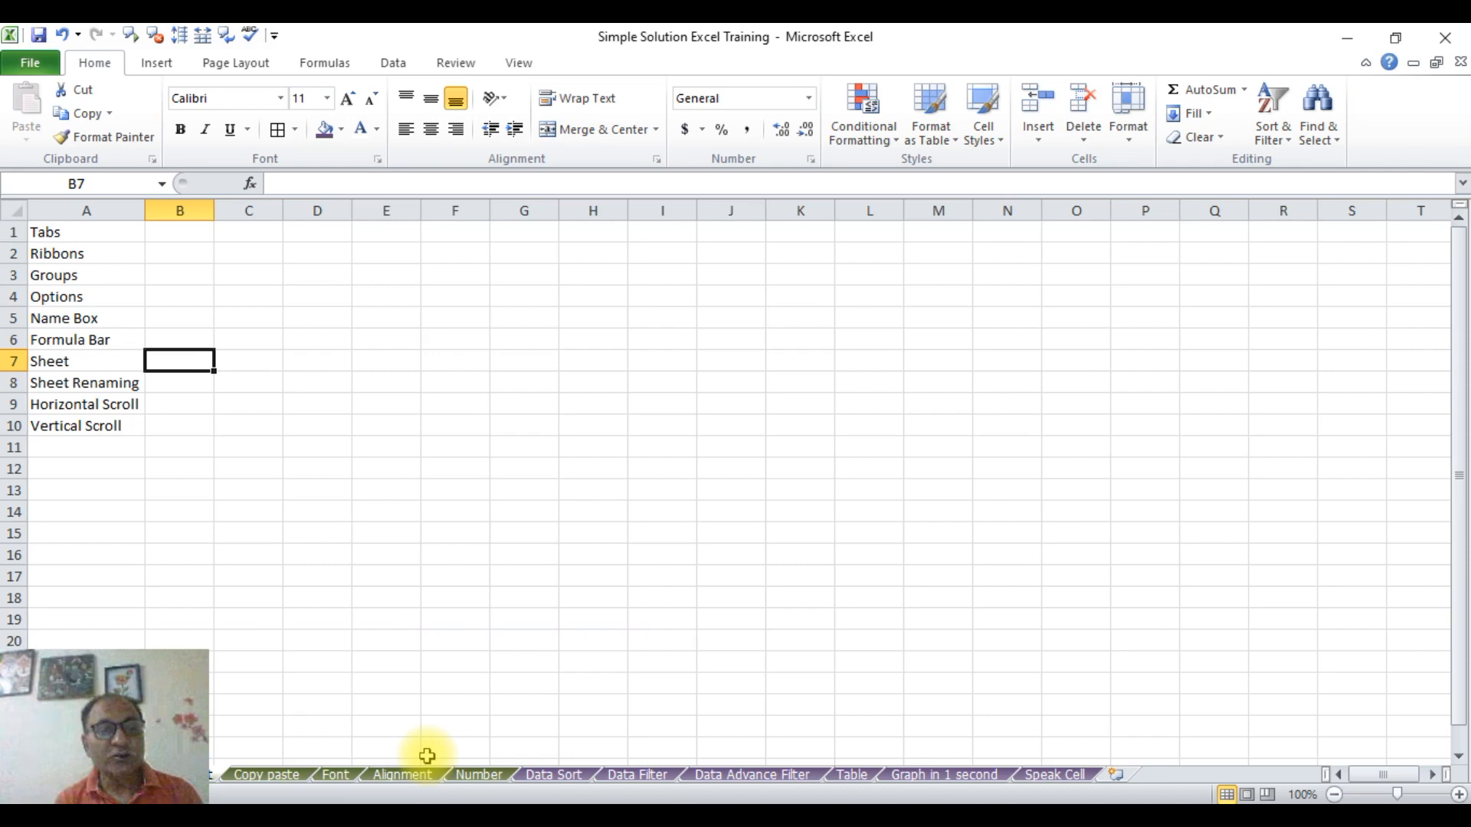
{"action": "left_click", "coordinate": [553, 773]}
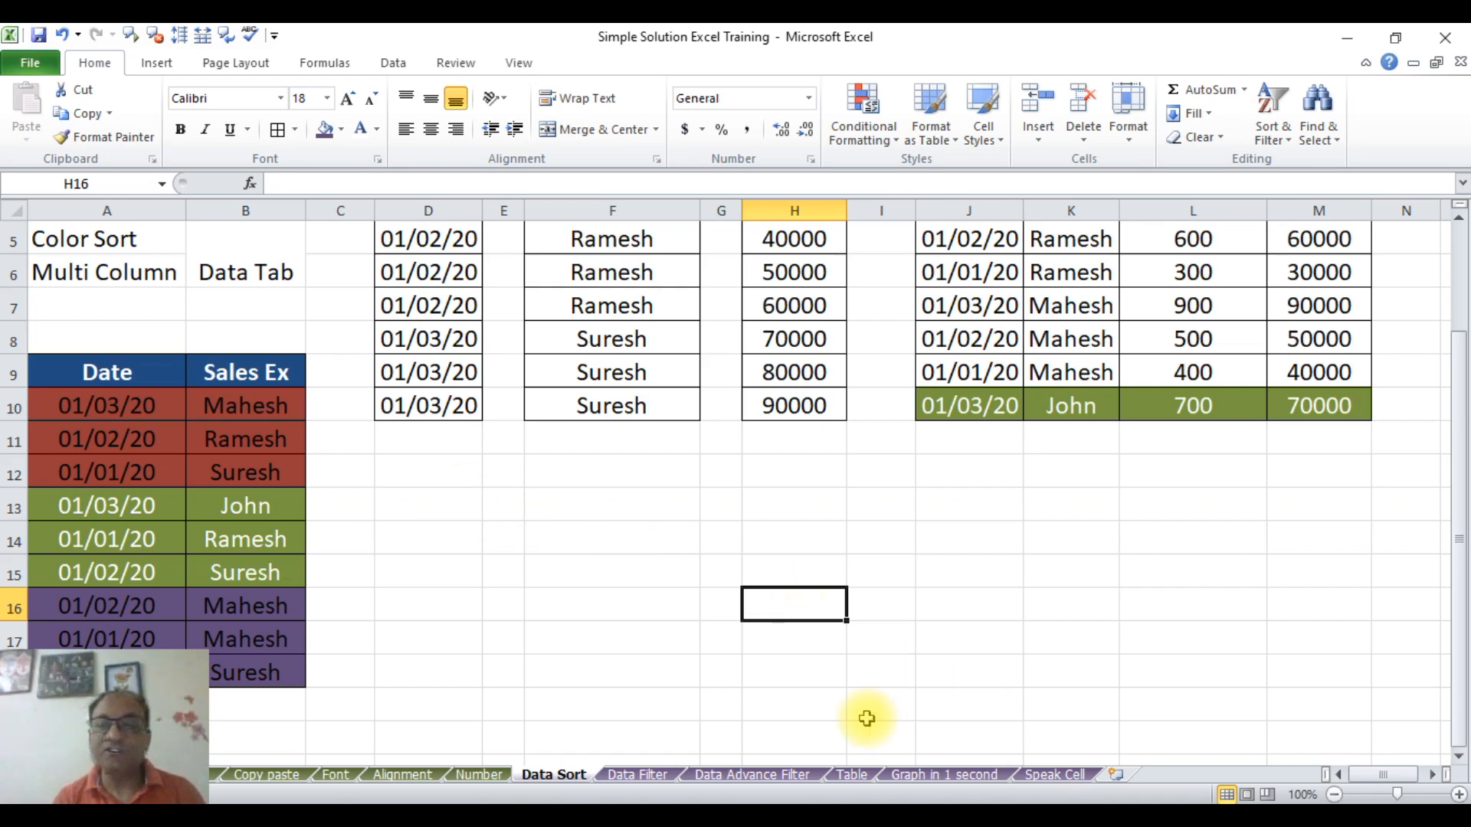
{"action": "left_click", "coordinate": [649, 776]}
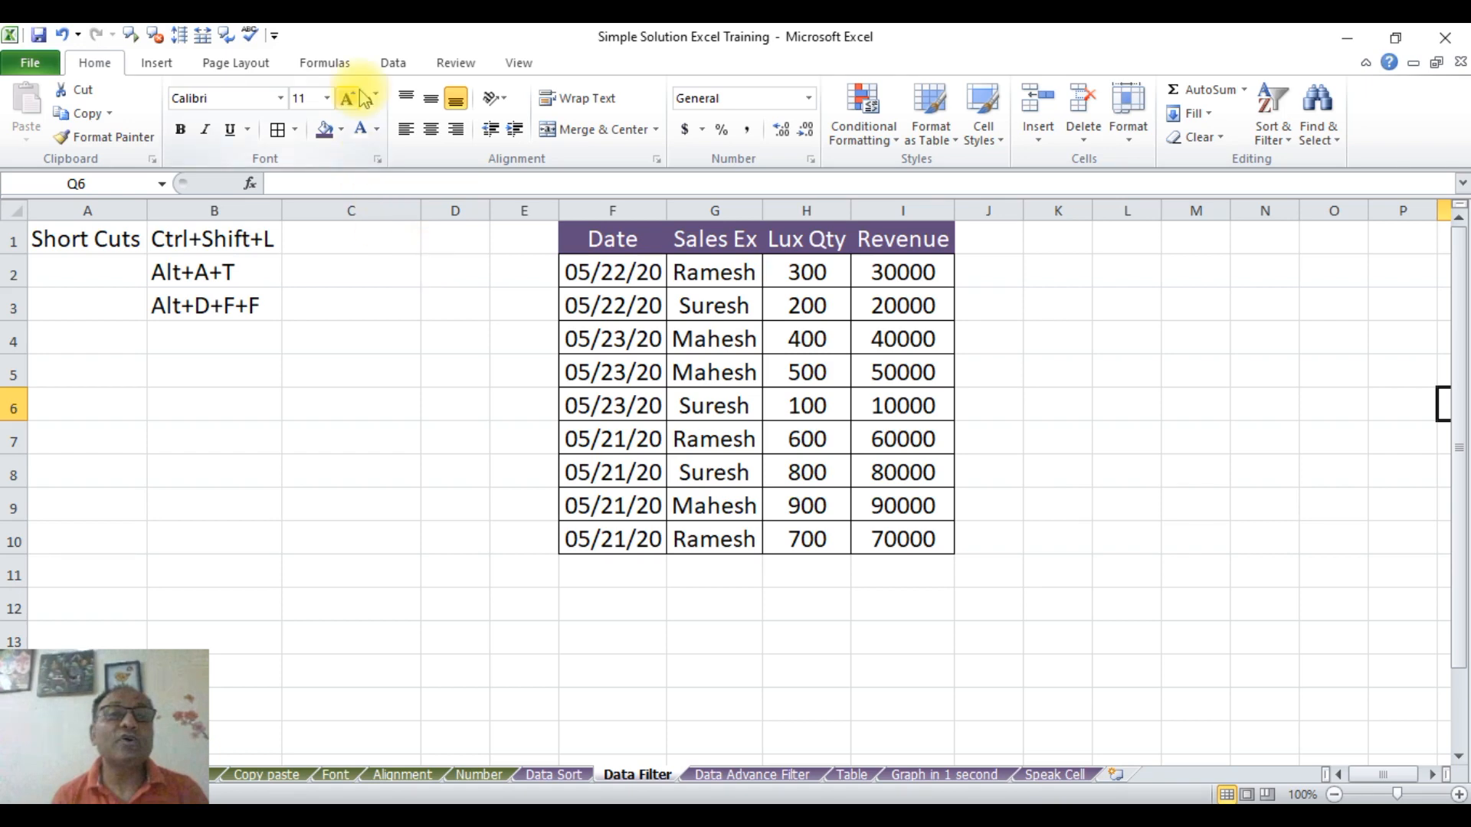
{"action": "left_click", "coordinate": [392, 65]}
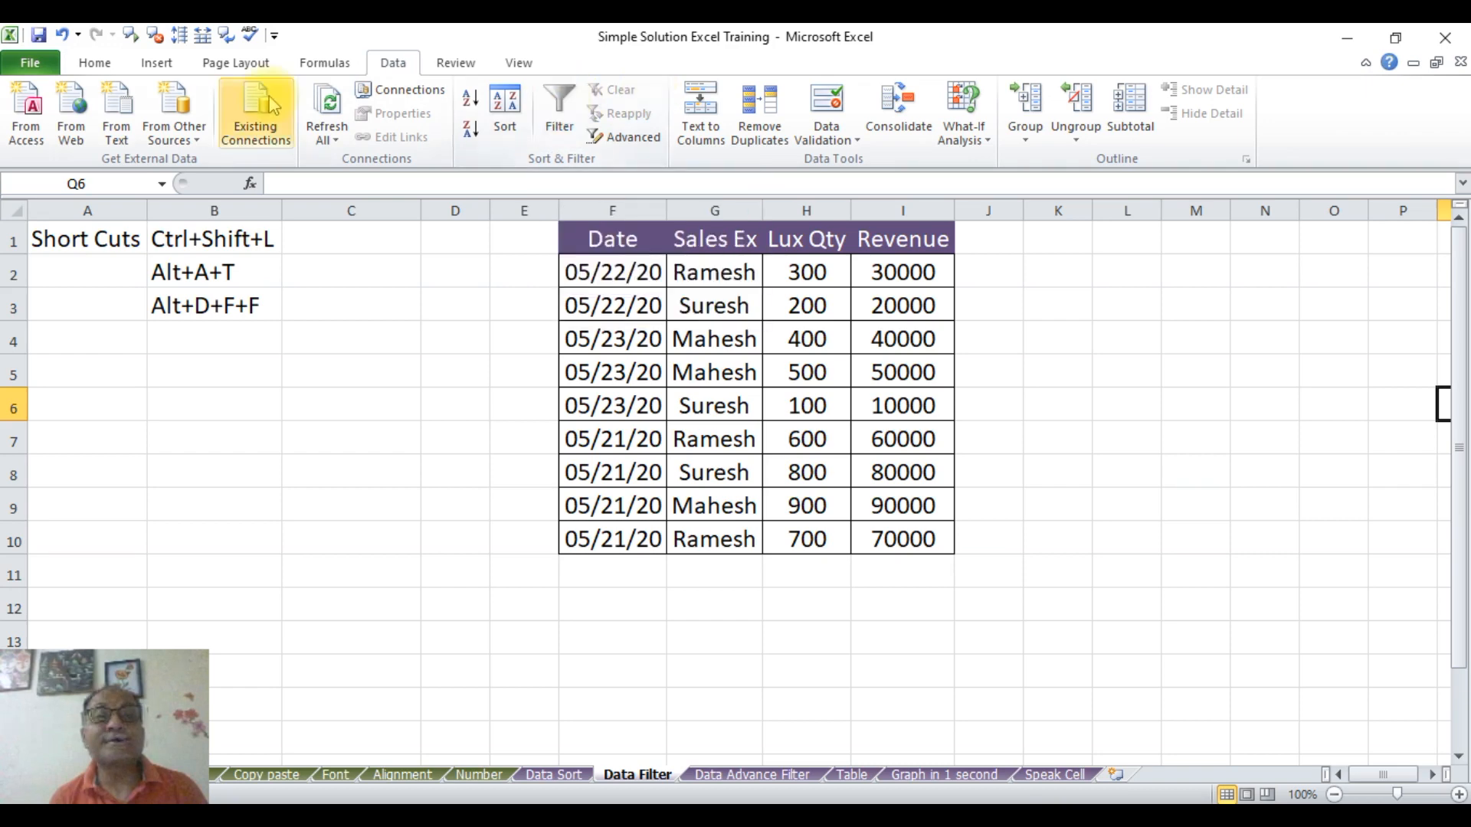
{"action": "left_click", "coordinate": [94, 63]}
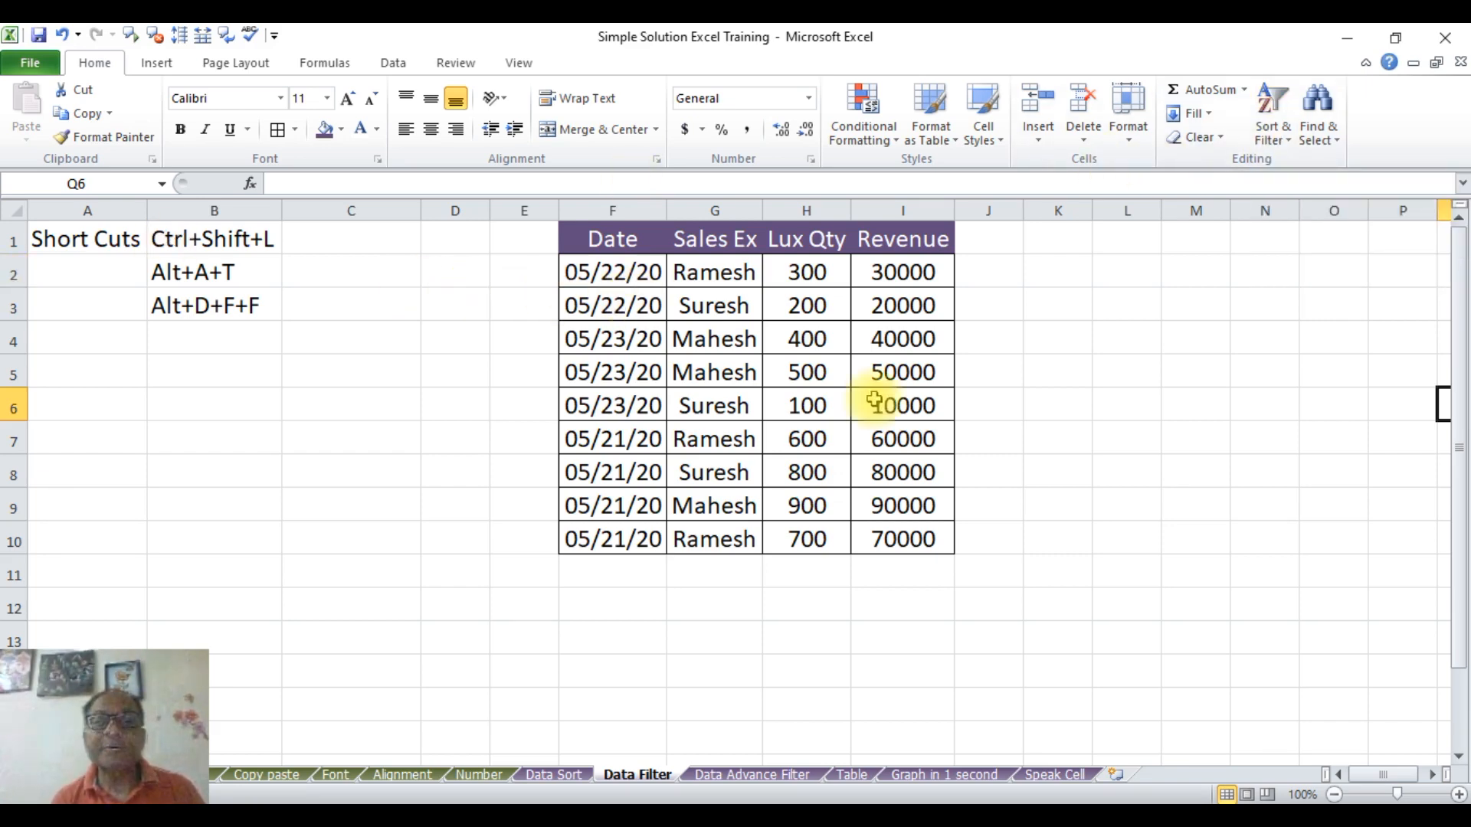
Turn on filtering for the sales table on the Data Filter sheet and view the Revenue column's filter options.
{"action": "left_click", "coordinate": [730, 342]}
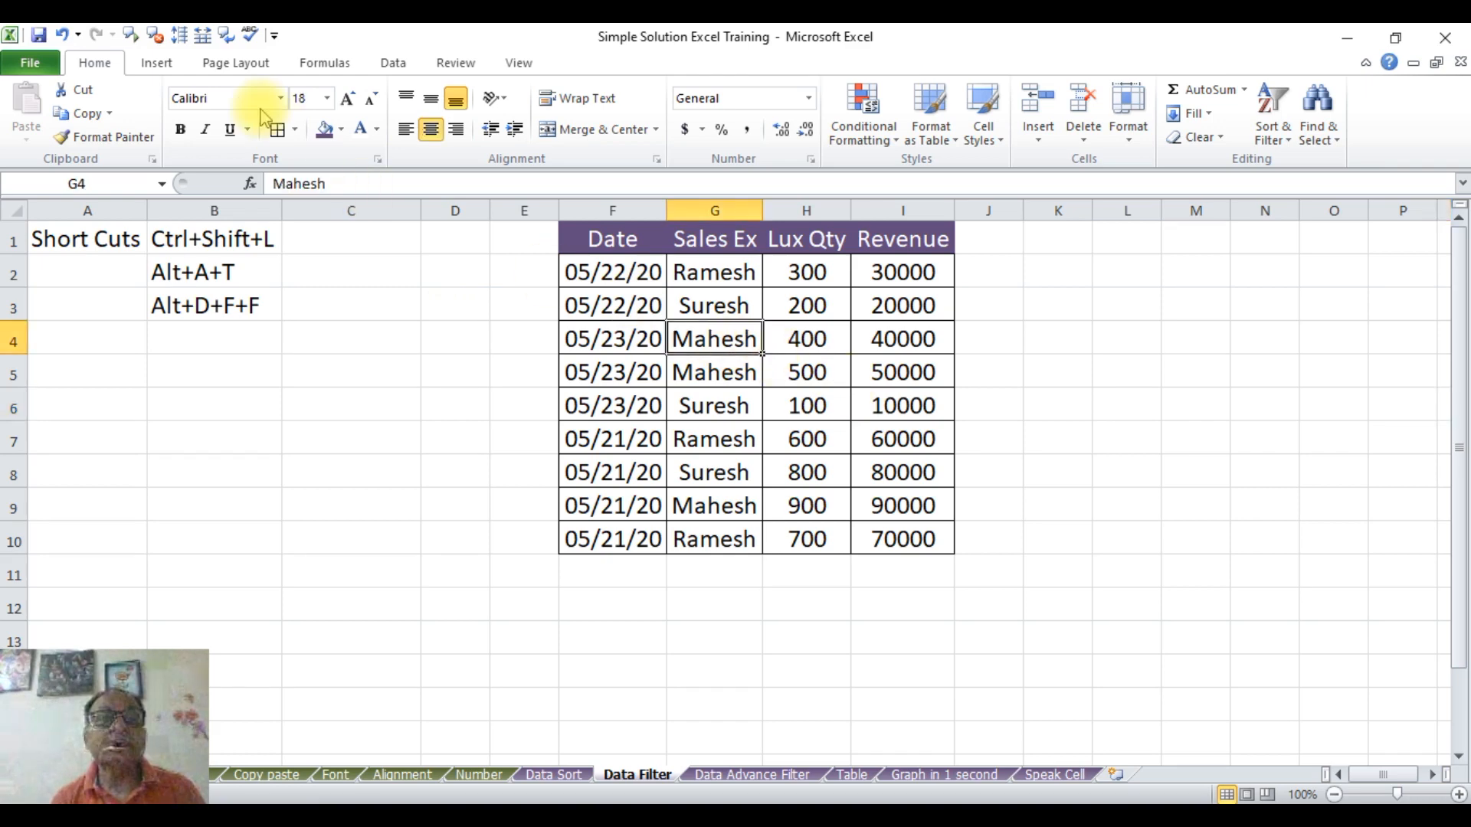
{"action": "left_click", "coordinate": [382, 68]}
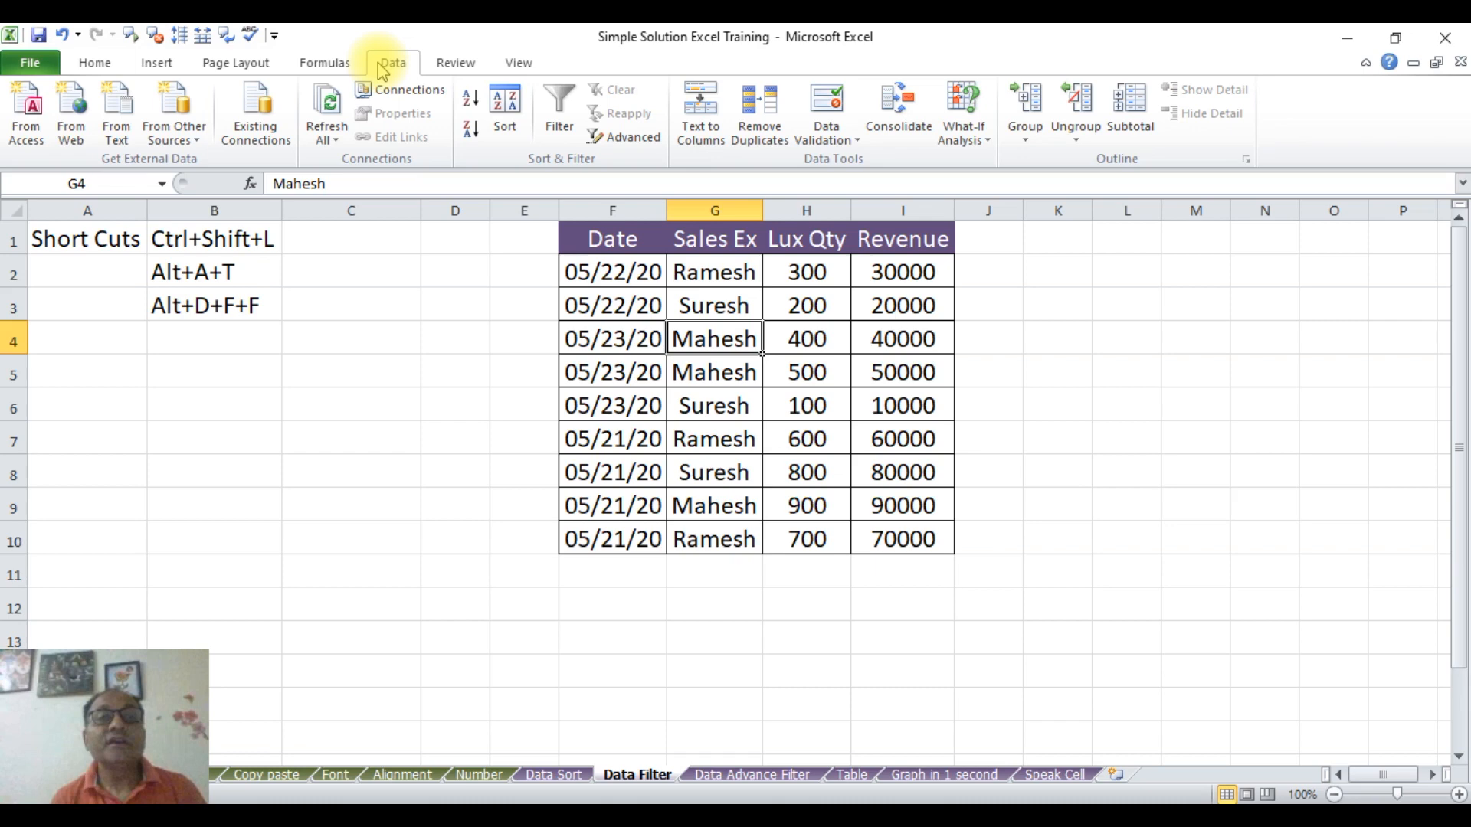
{"action": "key", "text": "ctrl+shift+l"}
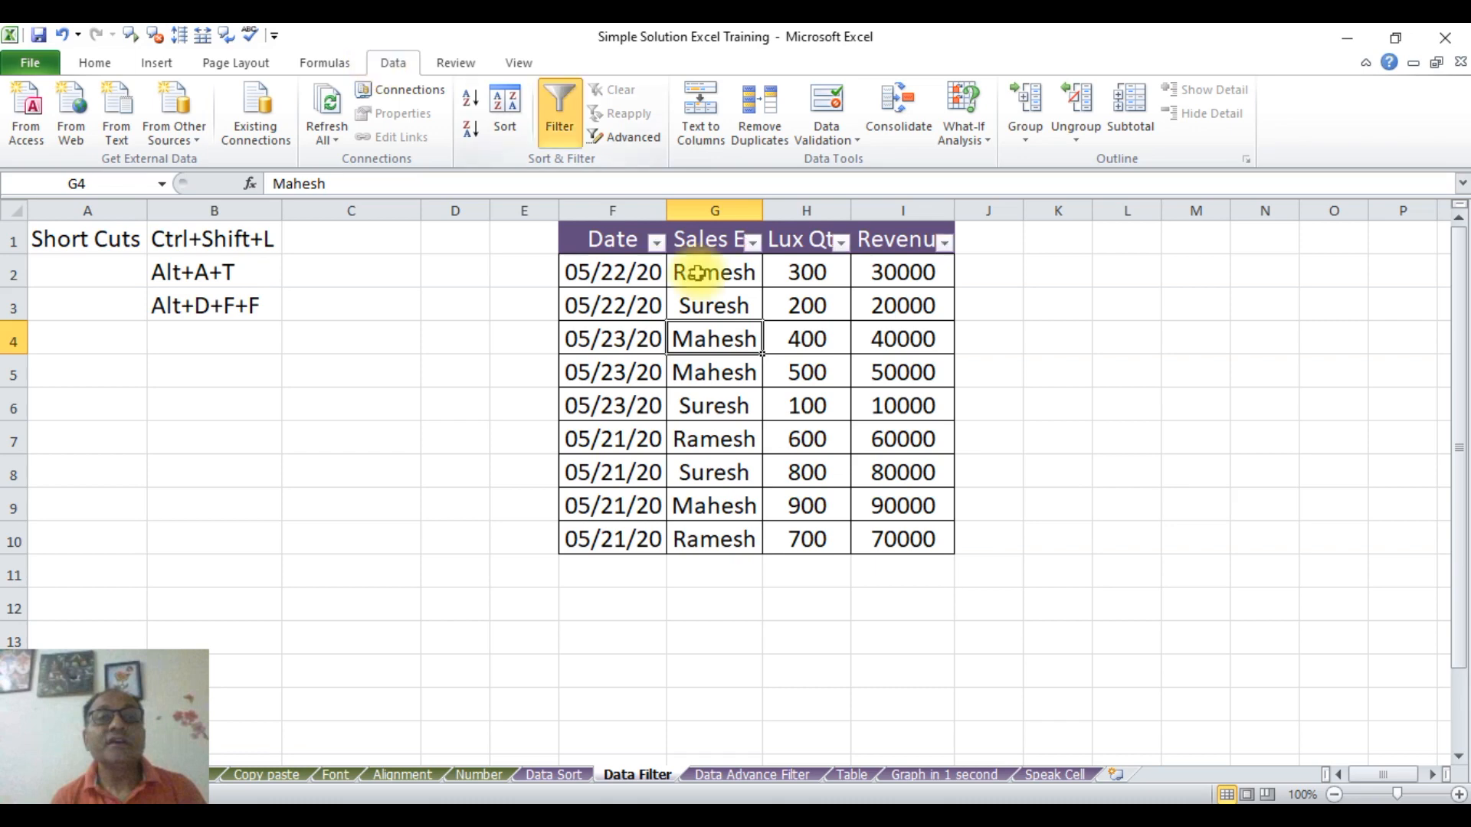
{"action": "left_click", "coordinate": [947, 242]}
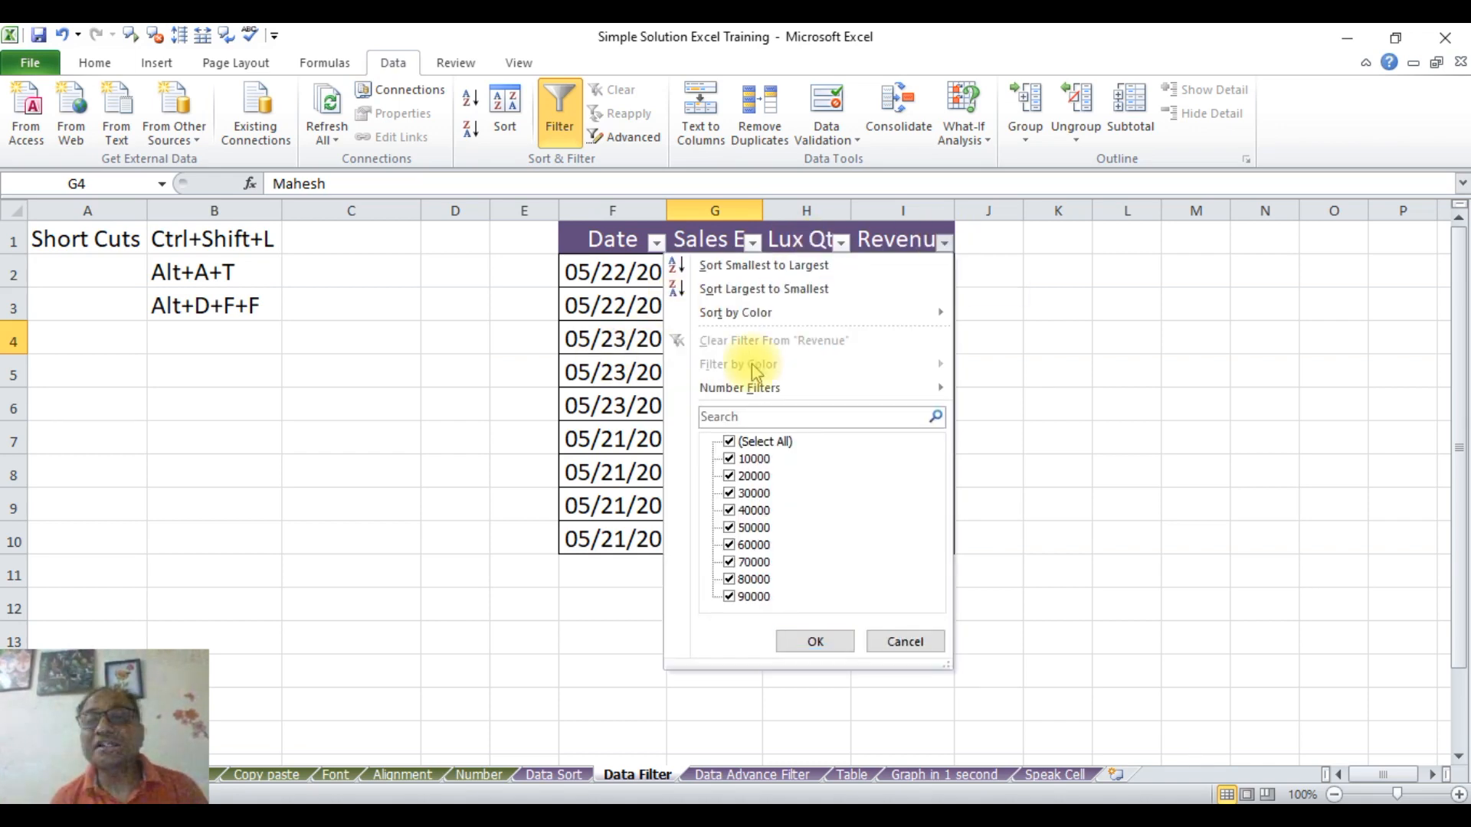
{"action": "left_click", "coordinate": [1184, 466]}
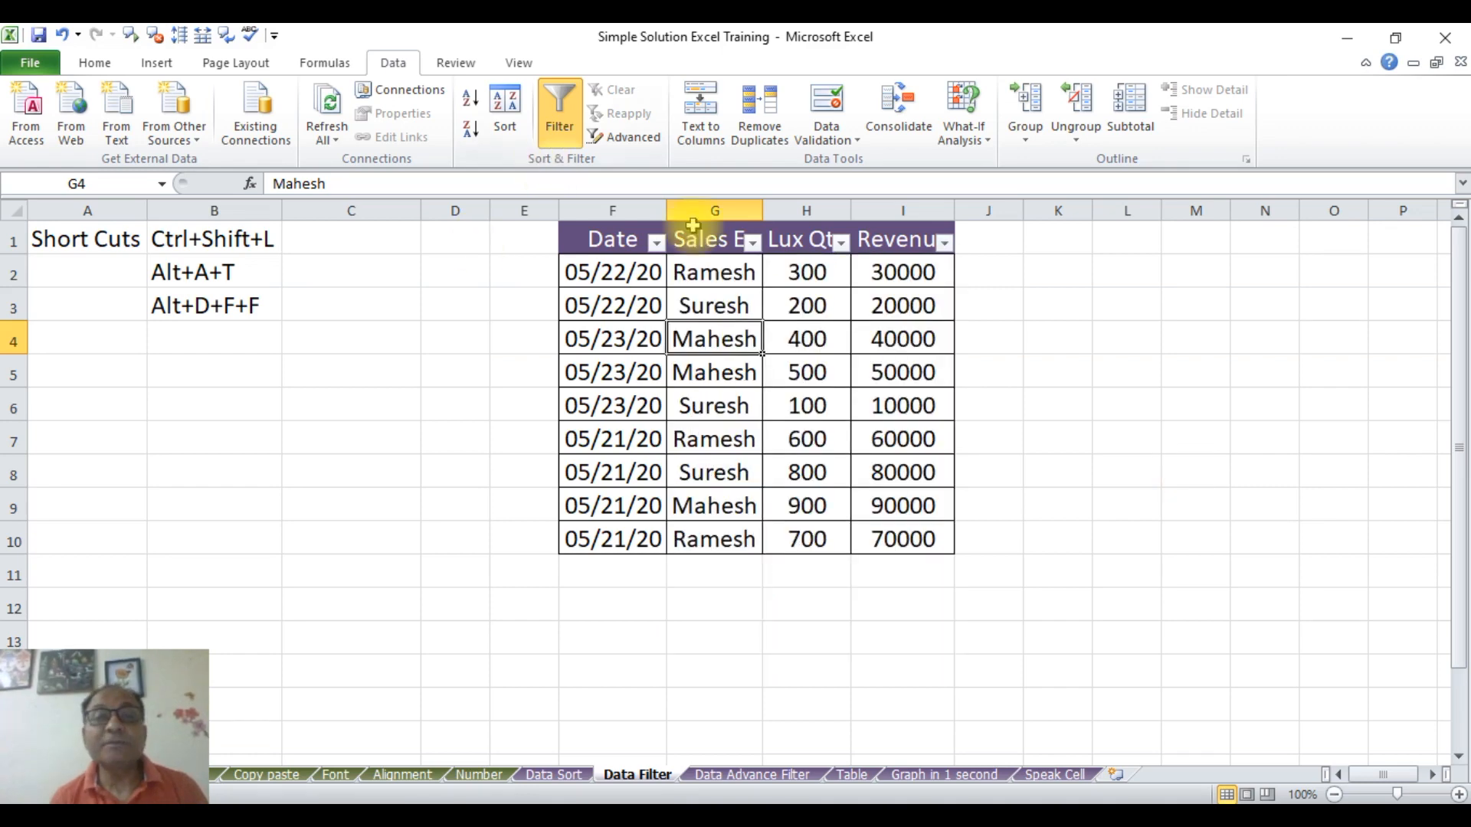
Turn off filtering on the sales table, toggling it on and off once more.
{"action": "left_click", "coordinate": [568, 115]}
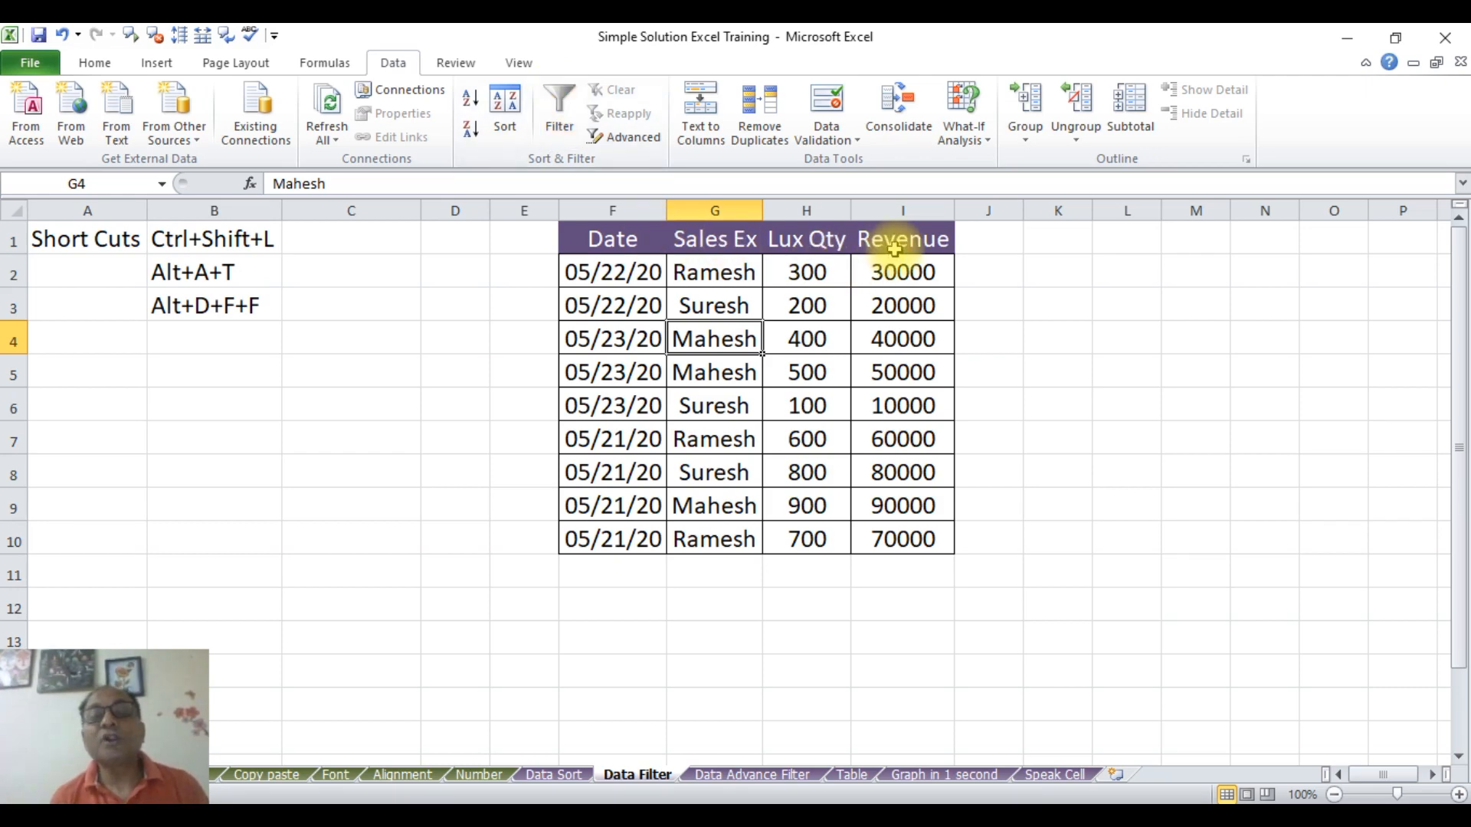
{"action": "left_click", "coordinate": [562, 132]}
{"action": "left_click", "coordinate": [562, 134]}
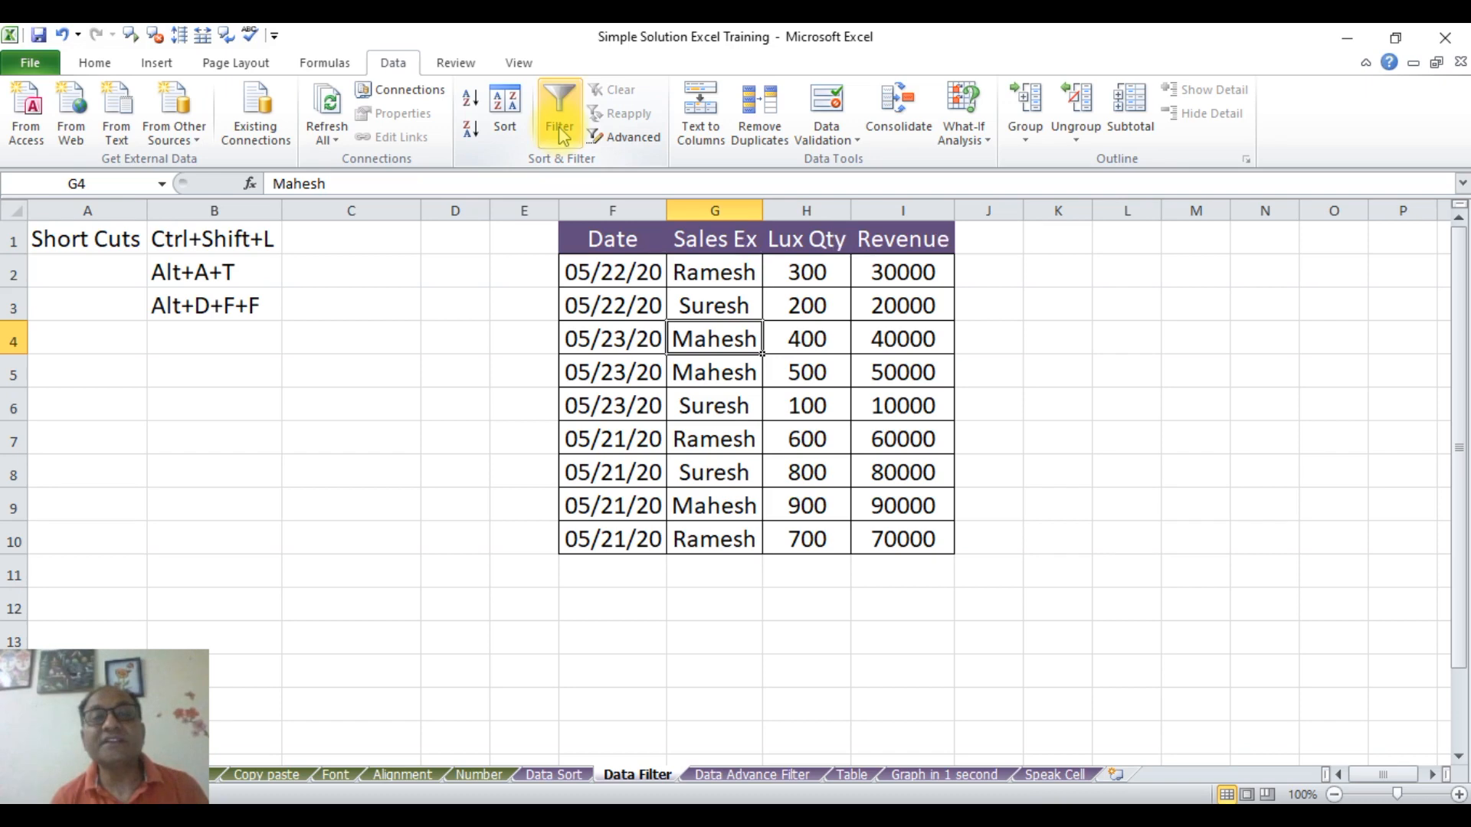
Turn filtering on from a Sales Ex cell with the method listed in B1, and turn it off again.
{"action": "left_click", "coordinate": [747, 464]}
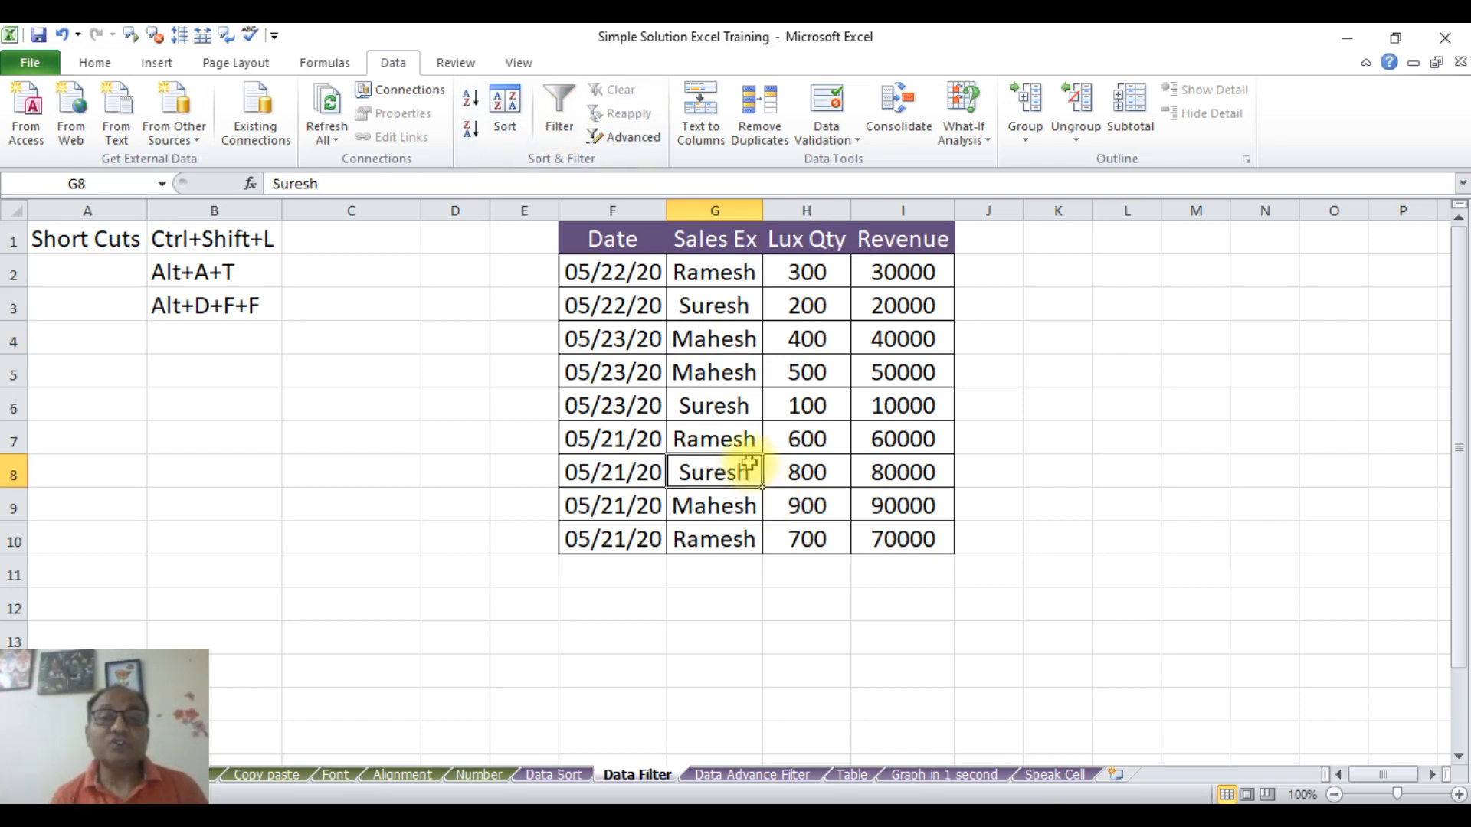
{"action": "left_click", "coordinate": [640, 333]}
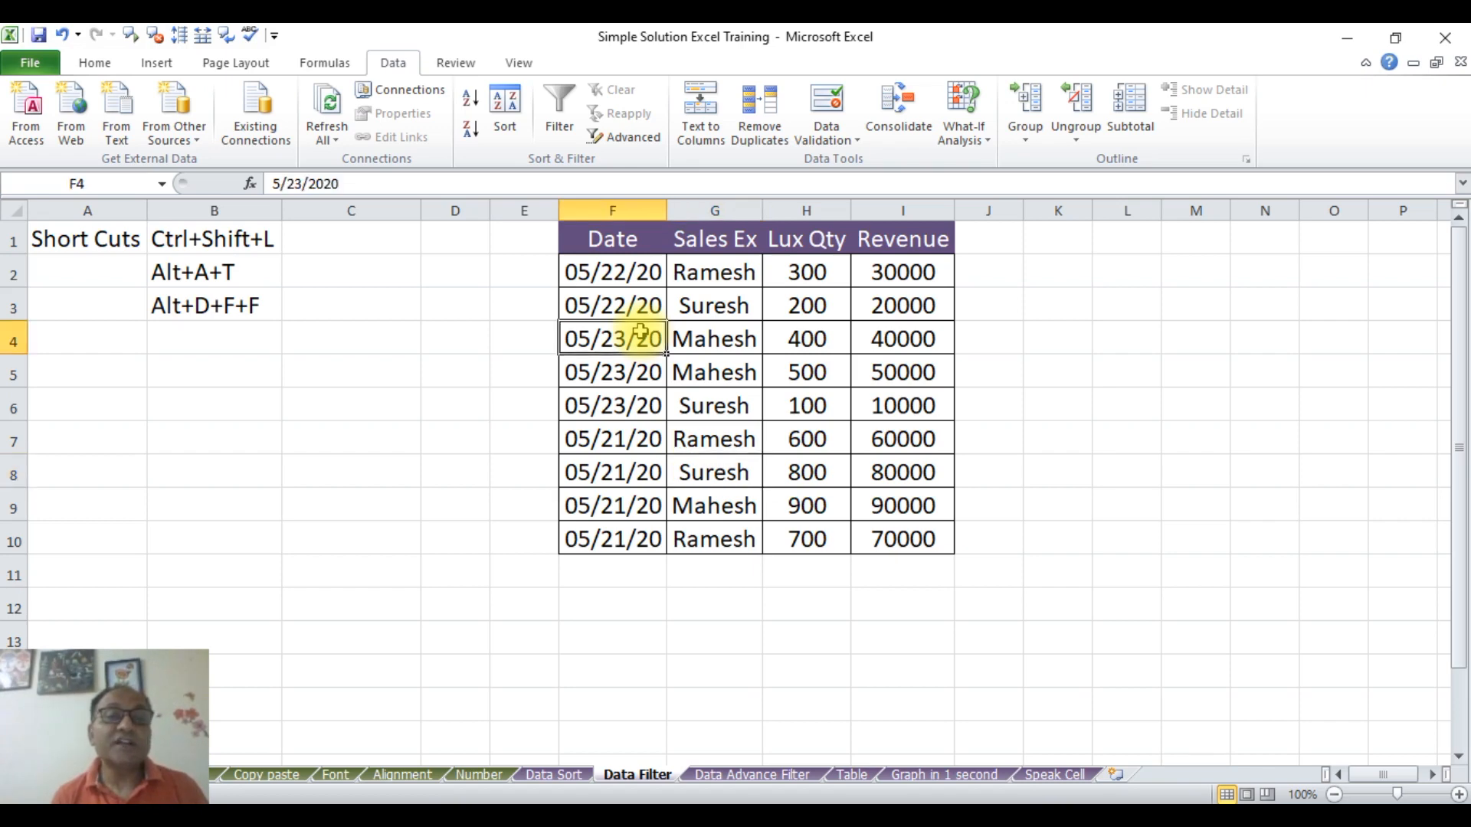
{"action": "left_click", "coordinate": [706, 335]}
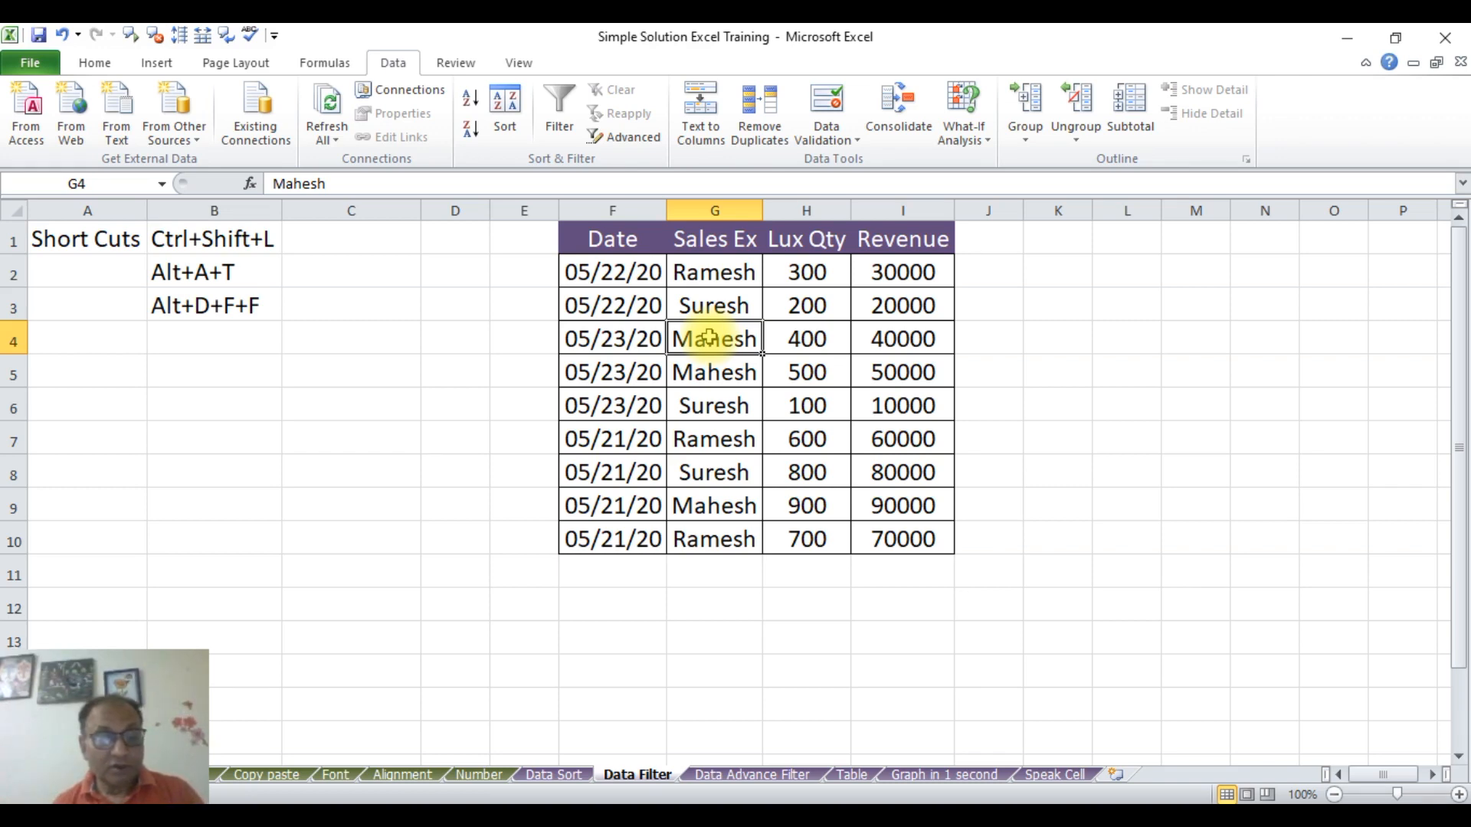
{"action": "key", "text": "ctrl+shift+l"}
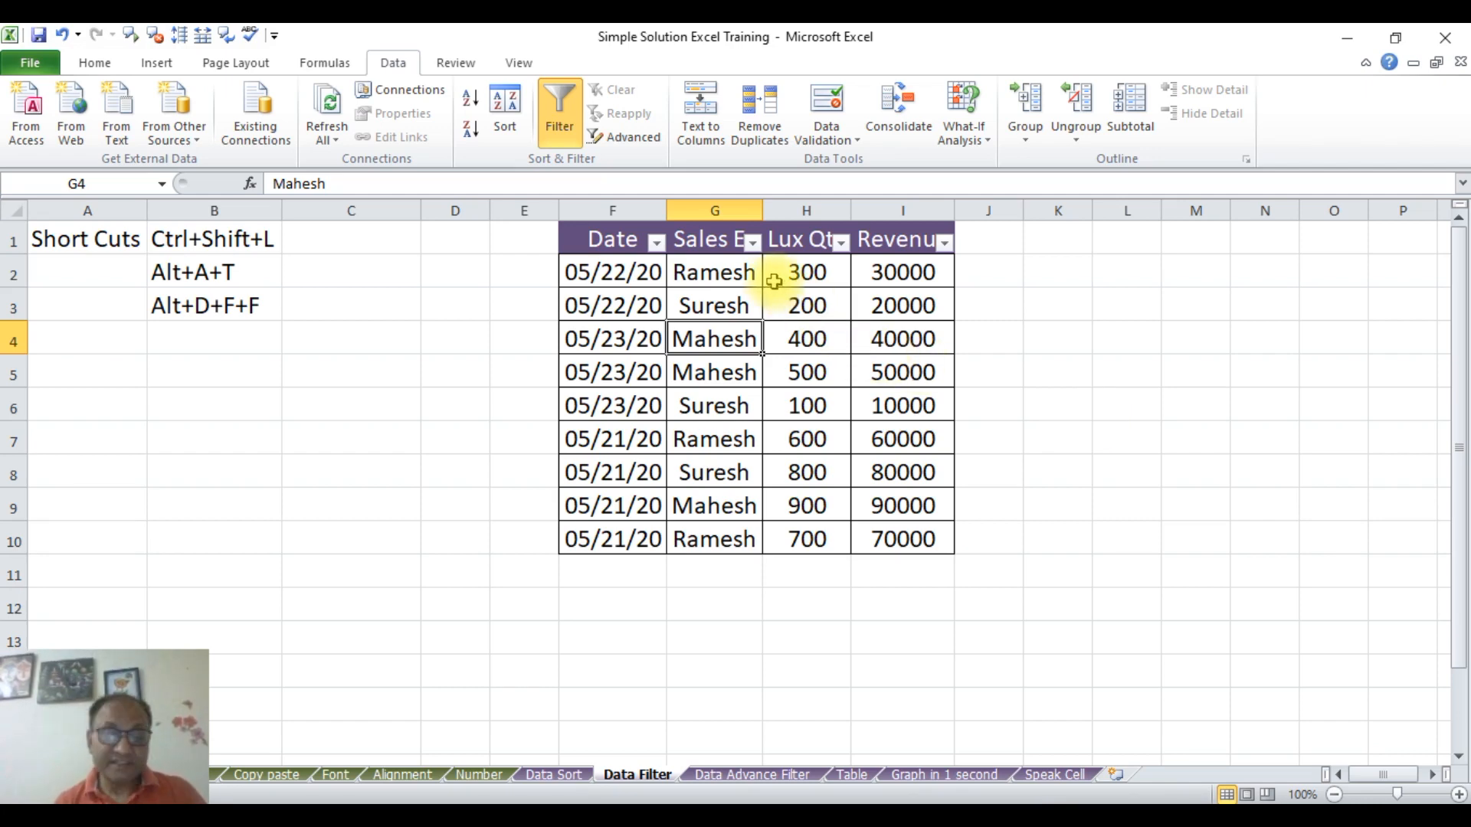
{"action": "key", "text": "ctrl+shift+l"}
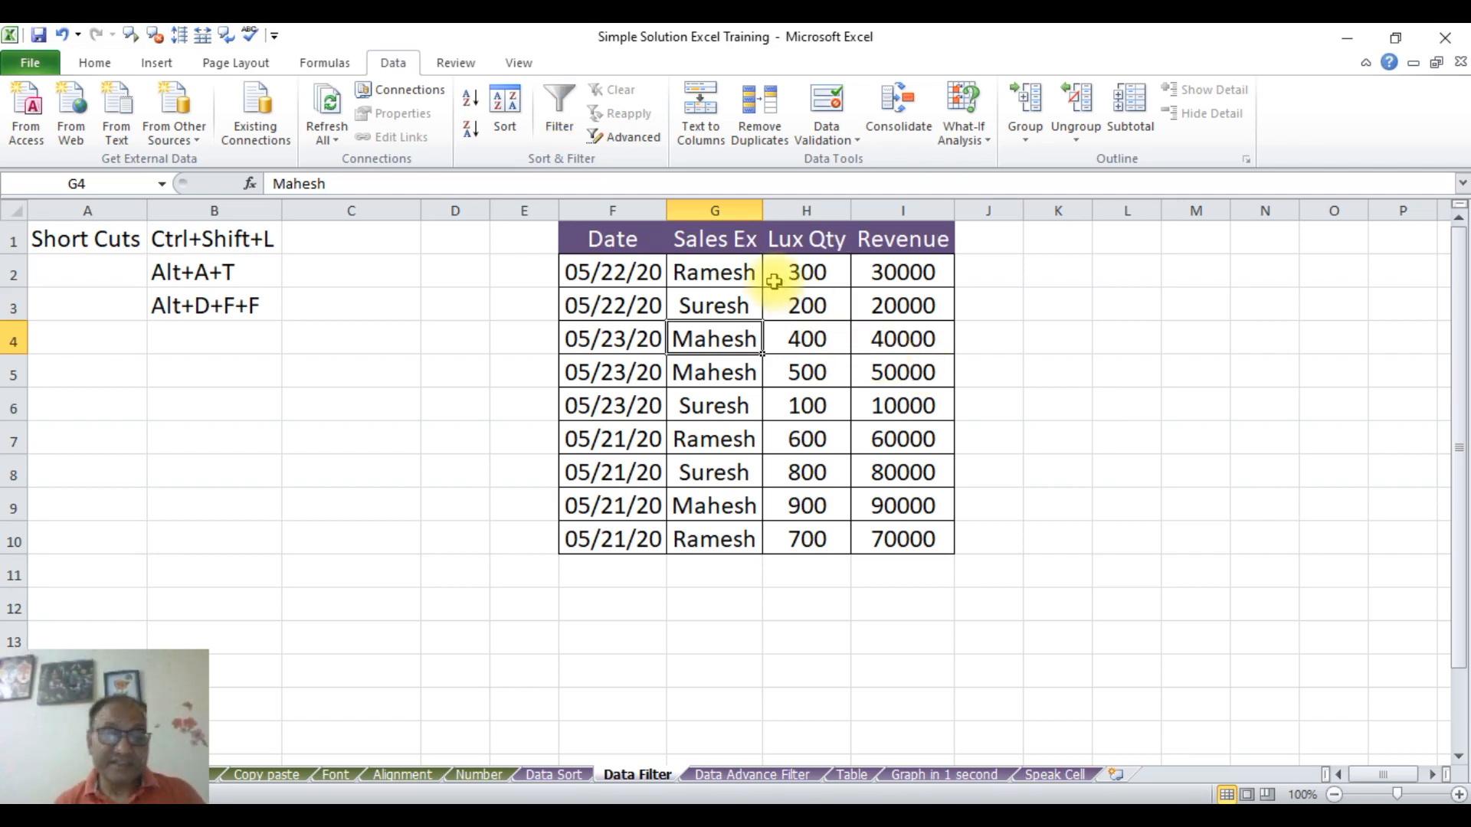
Use the method listed in B2 to switch the sales table's filters on and off again.
{"action": "left_click", "coordinate": [221, 274]}
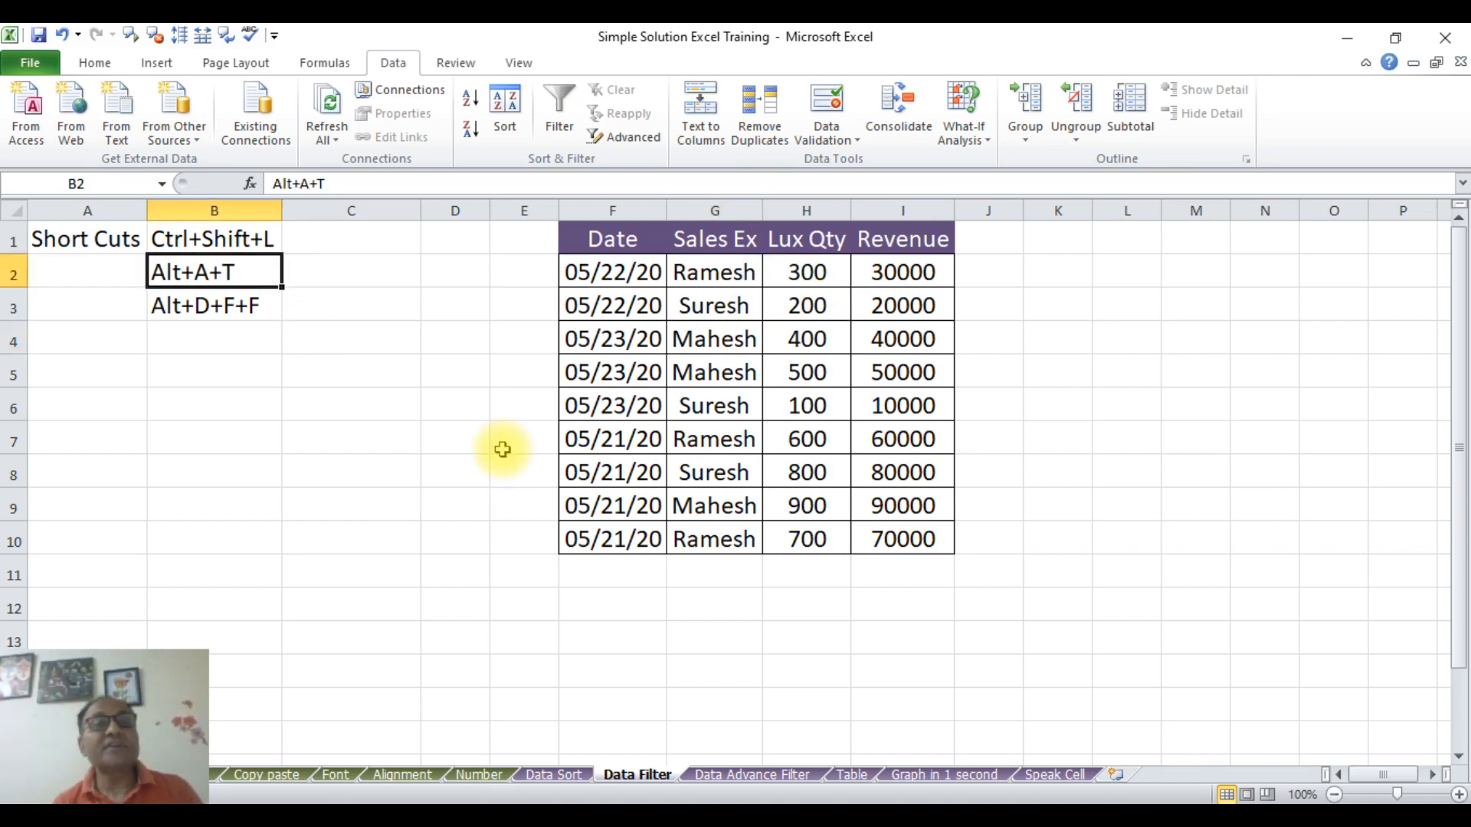
{"action": "key", "text": "alt"}
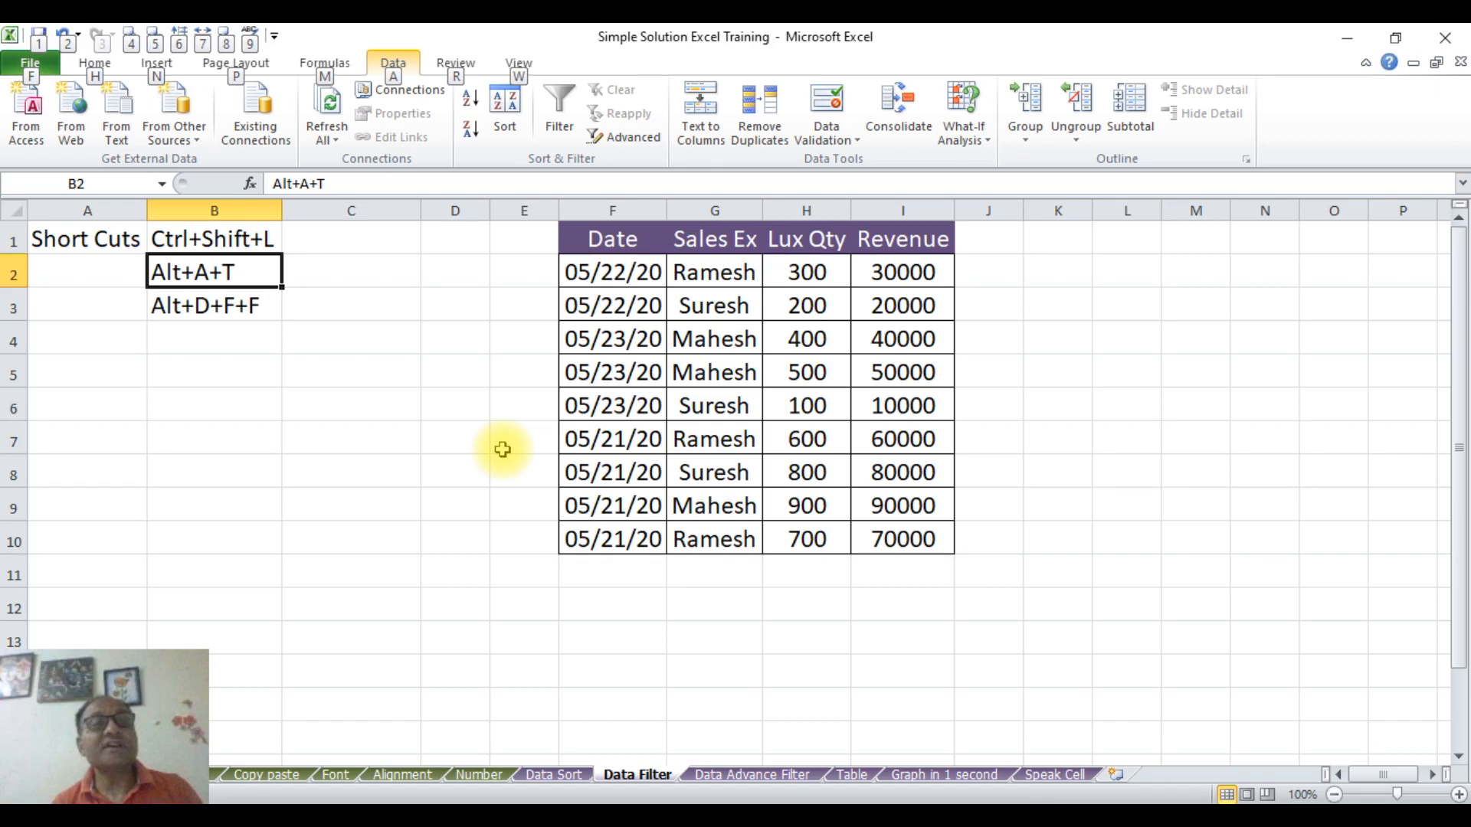
{"action": "key", "text": "Escape"}
{"action": "left_click", "coordinate": [744, 357]}
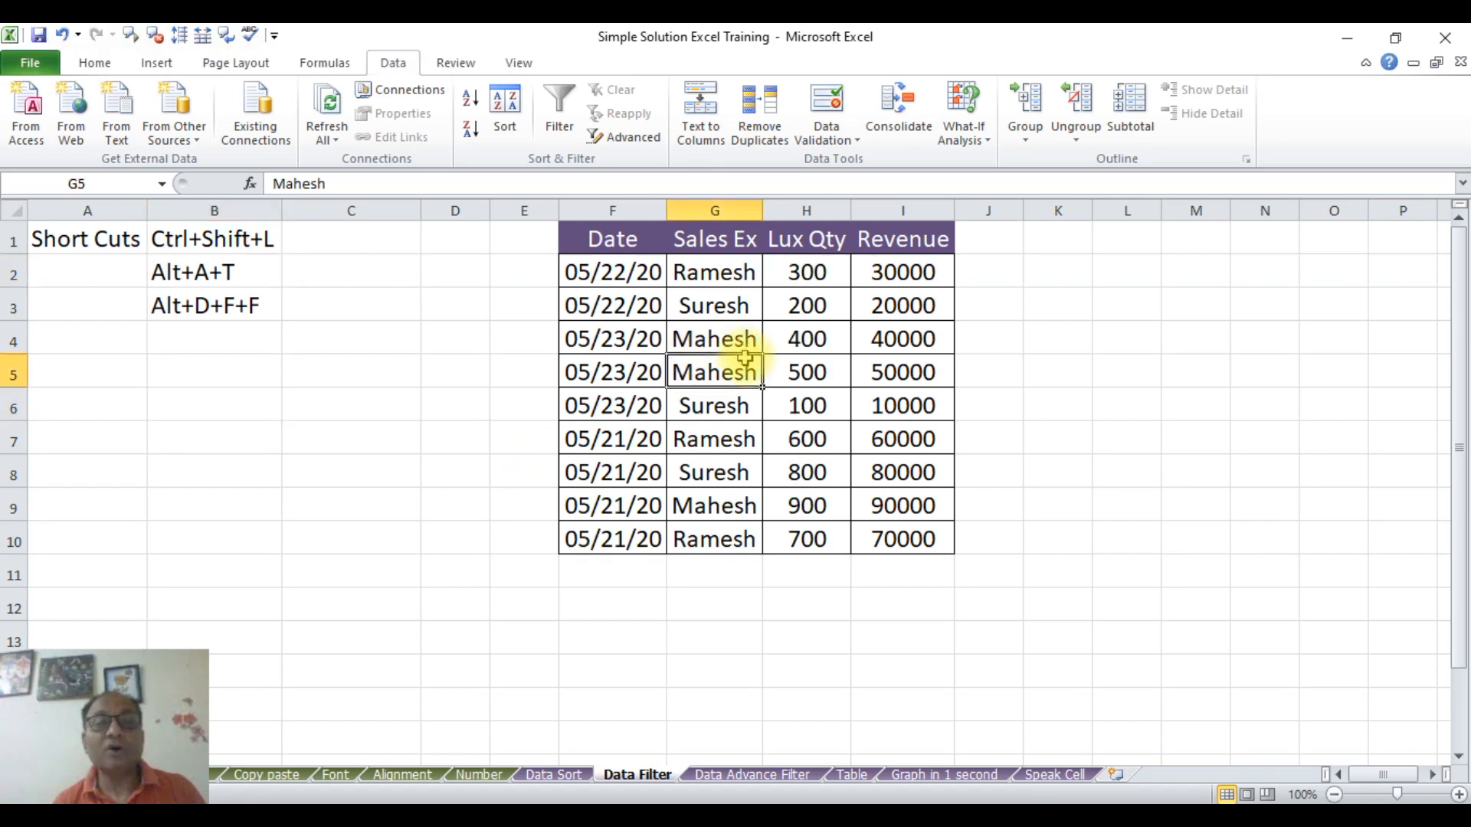
{"action": "key", "text": "alt"}
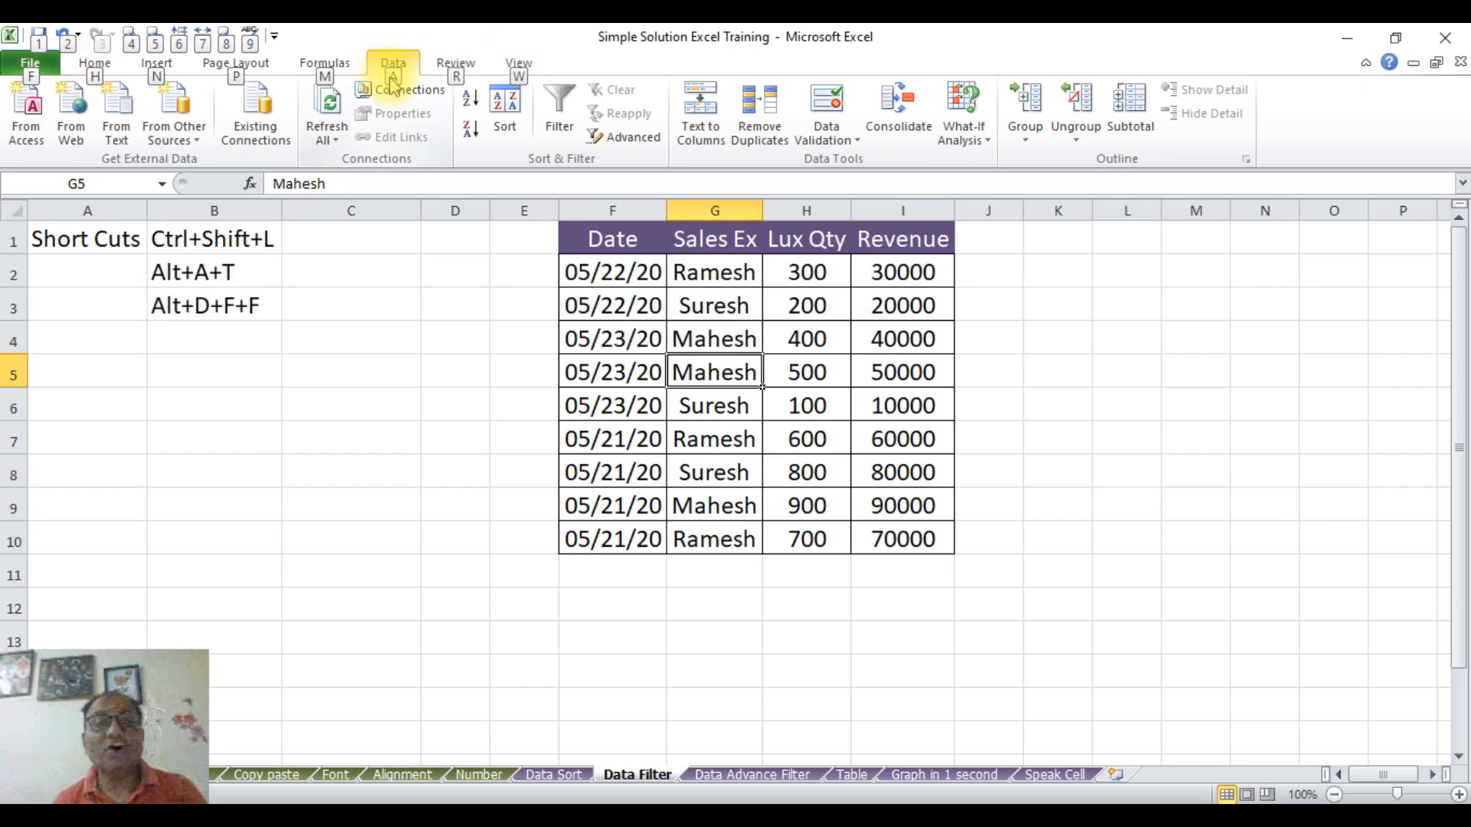
{"action": "key", "text": "a"}
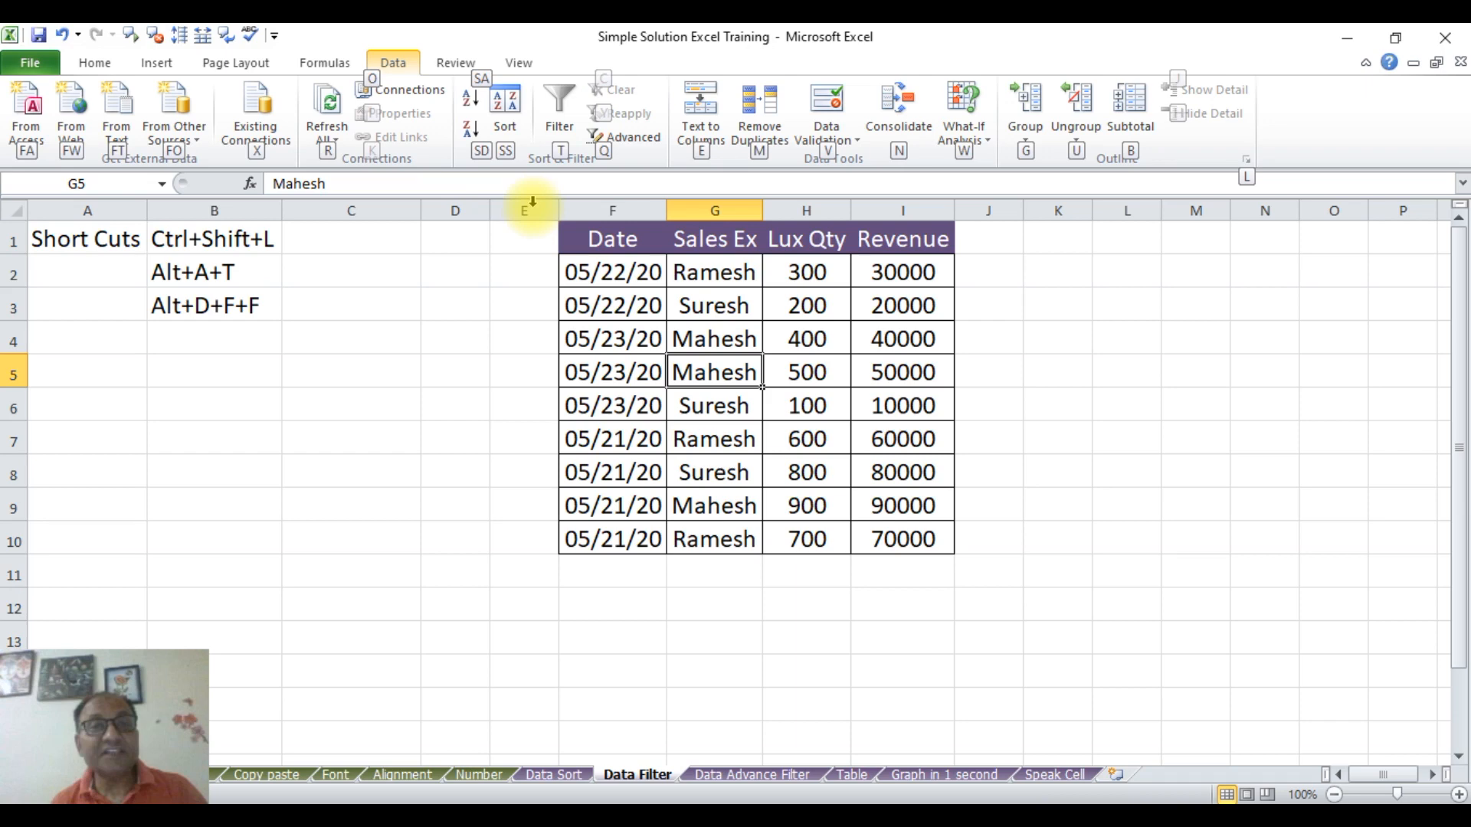
{"action": "key", "text": "t"}
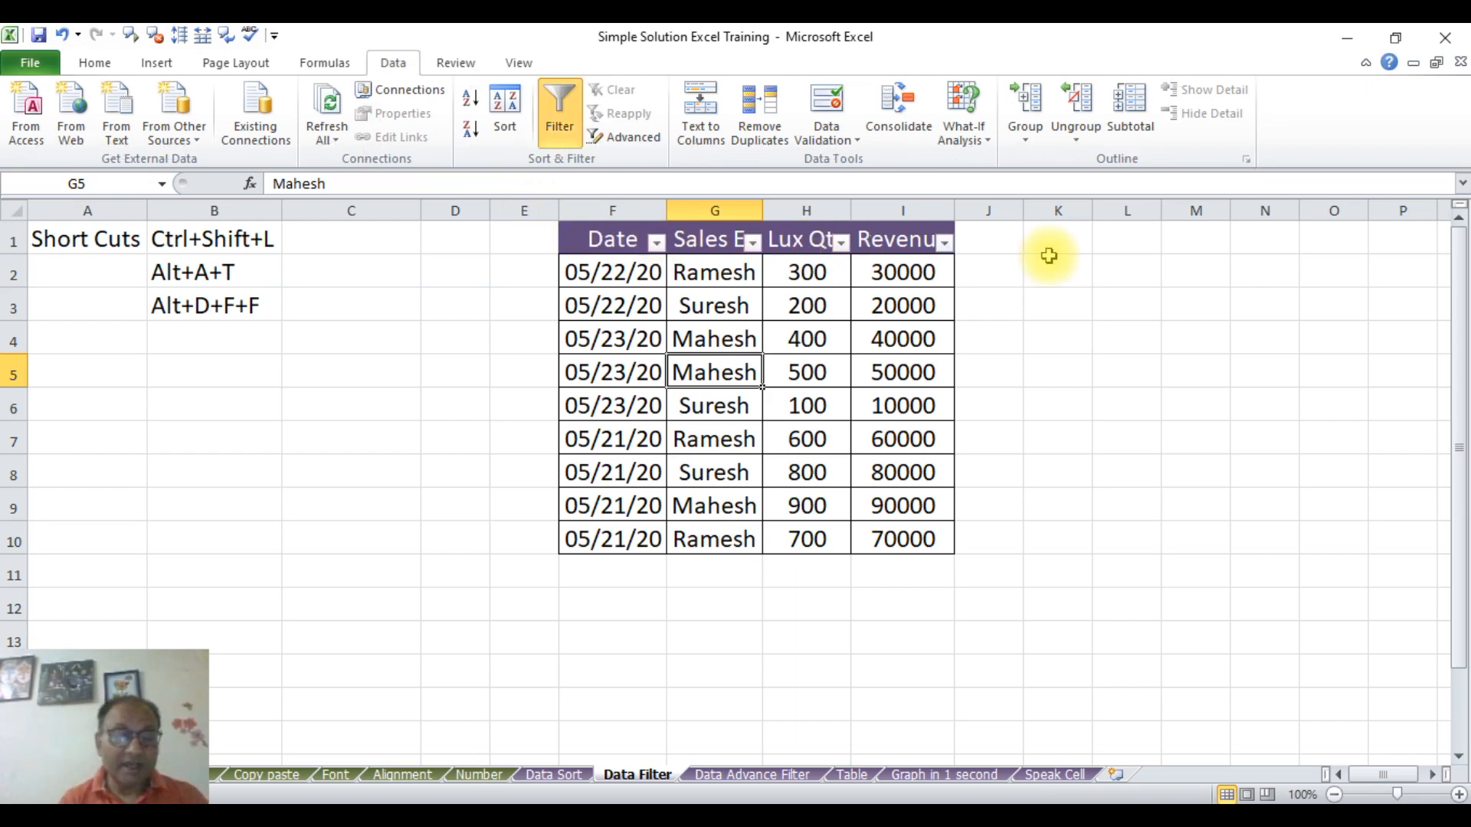
{"action": "key", "text": "alt"}
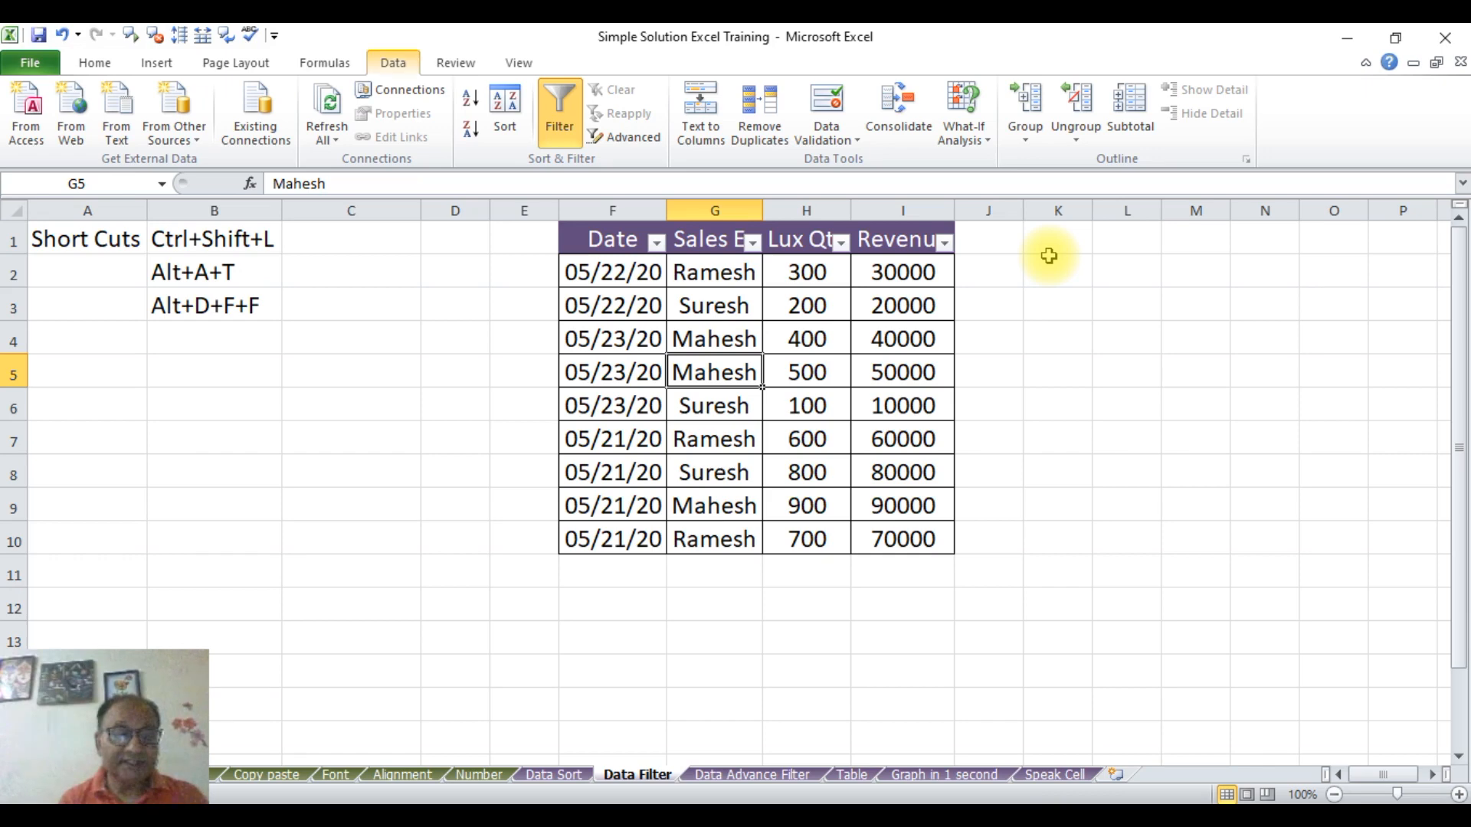
{"action": "key", "text": "a"}
{"action": "key", "text": "t"}
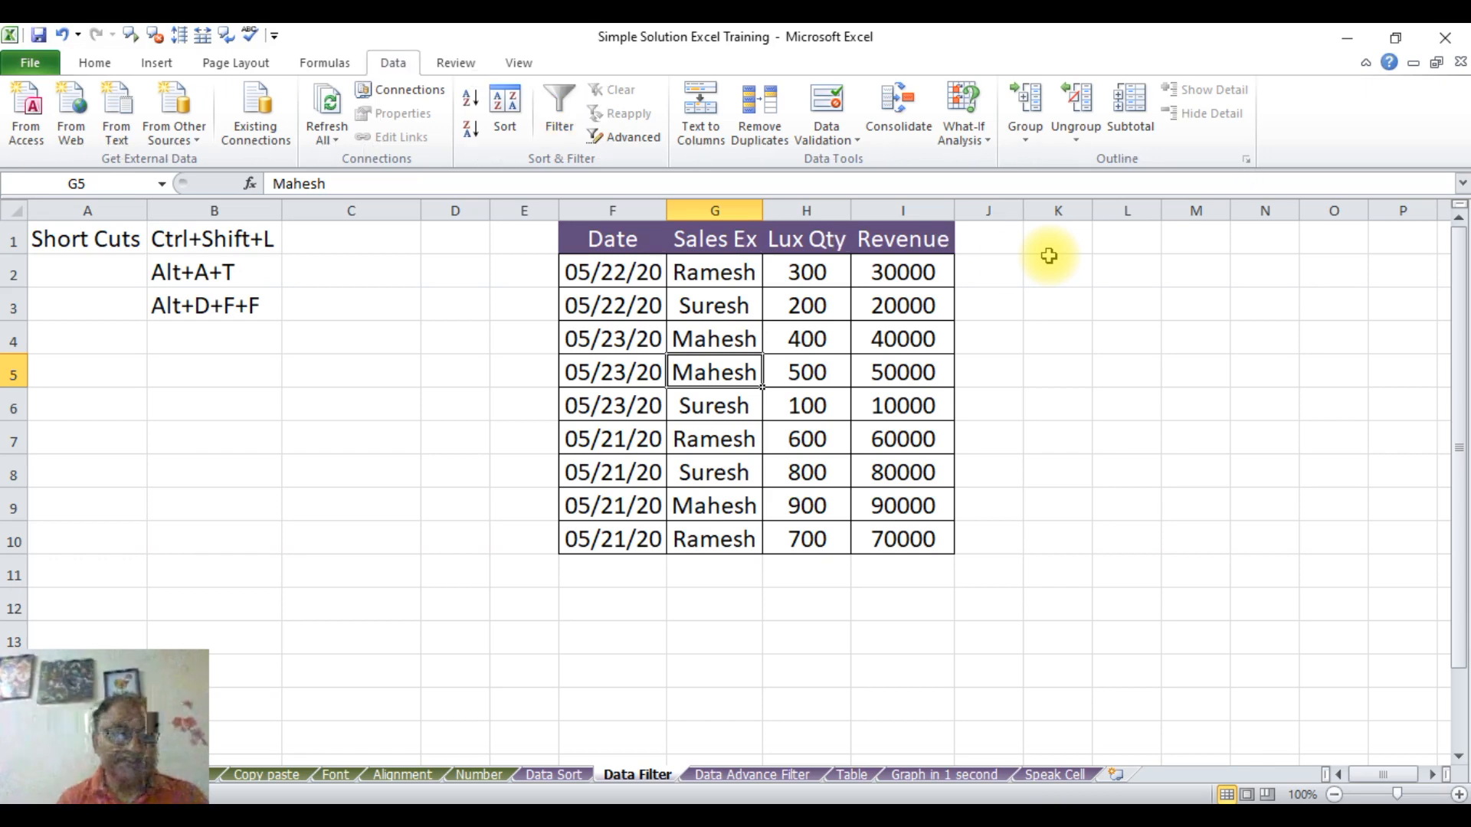
Review the methods in B1:B3, switch the filters on from a Revenue cell with the B3 method, and switch them off.
{"action": "left_click", "coordinate": [209, 272]}
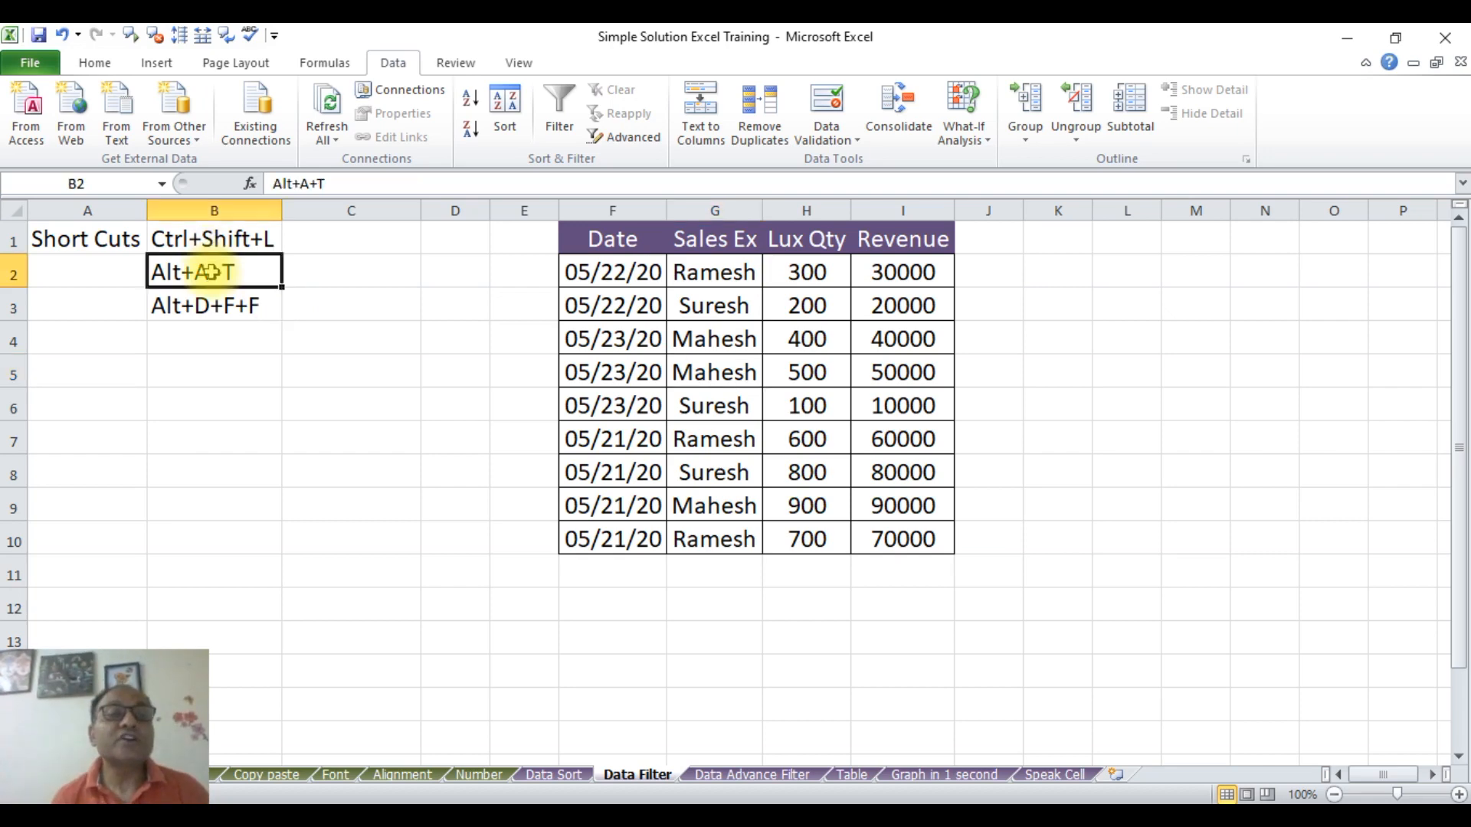
{"action": "left_click", "coordinate": [197, 235]}
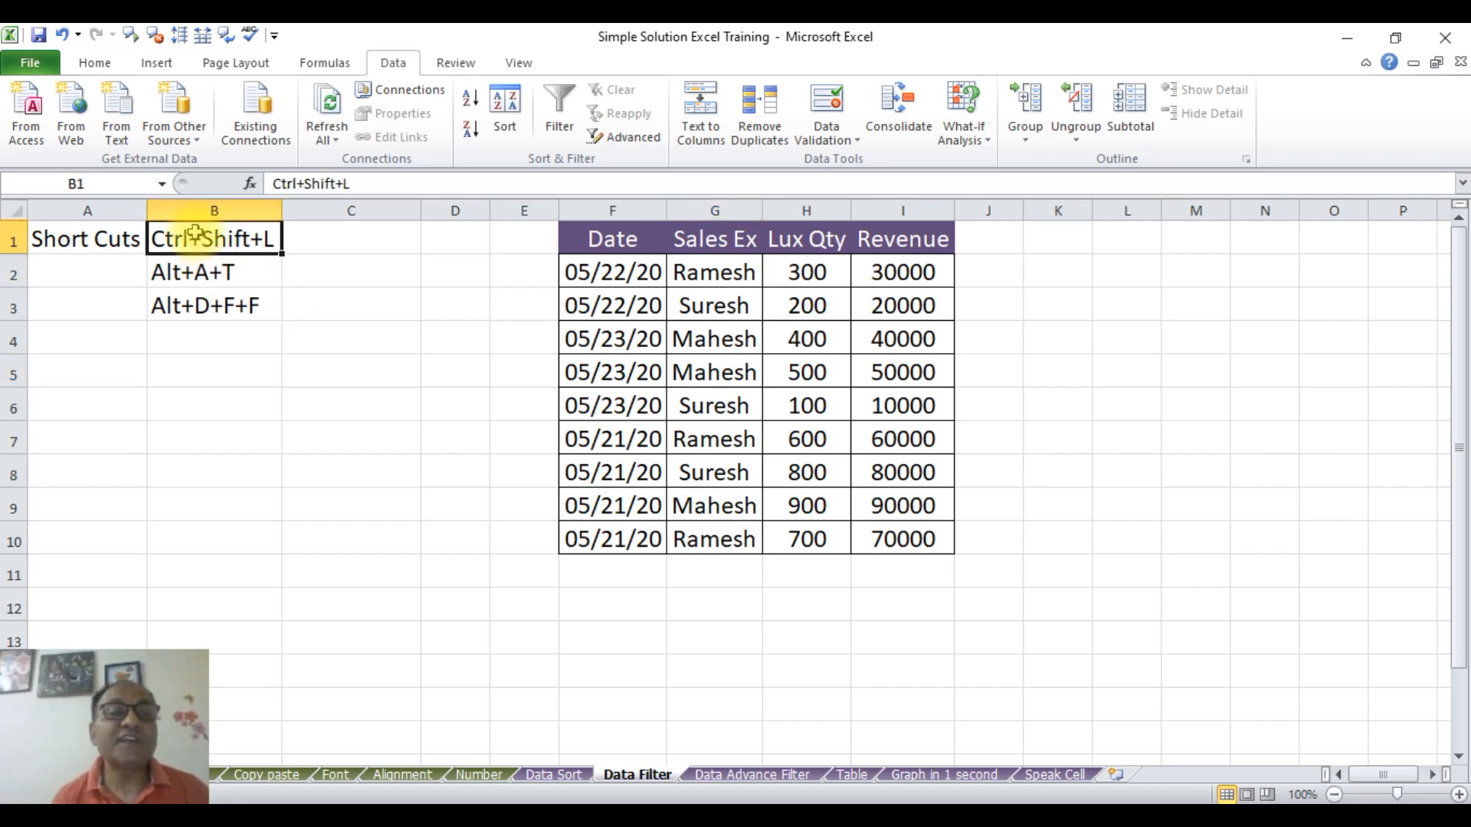
{"action": "left_click", "coordinate": [206, 272]}
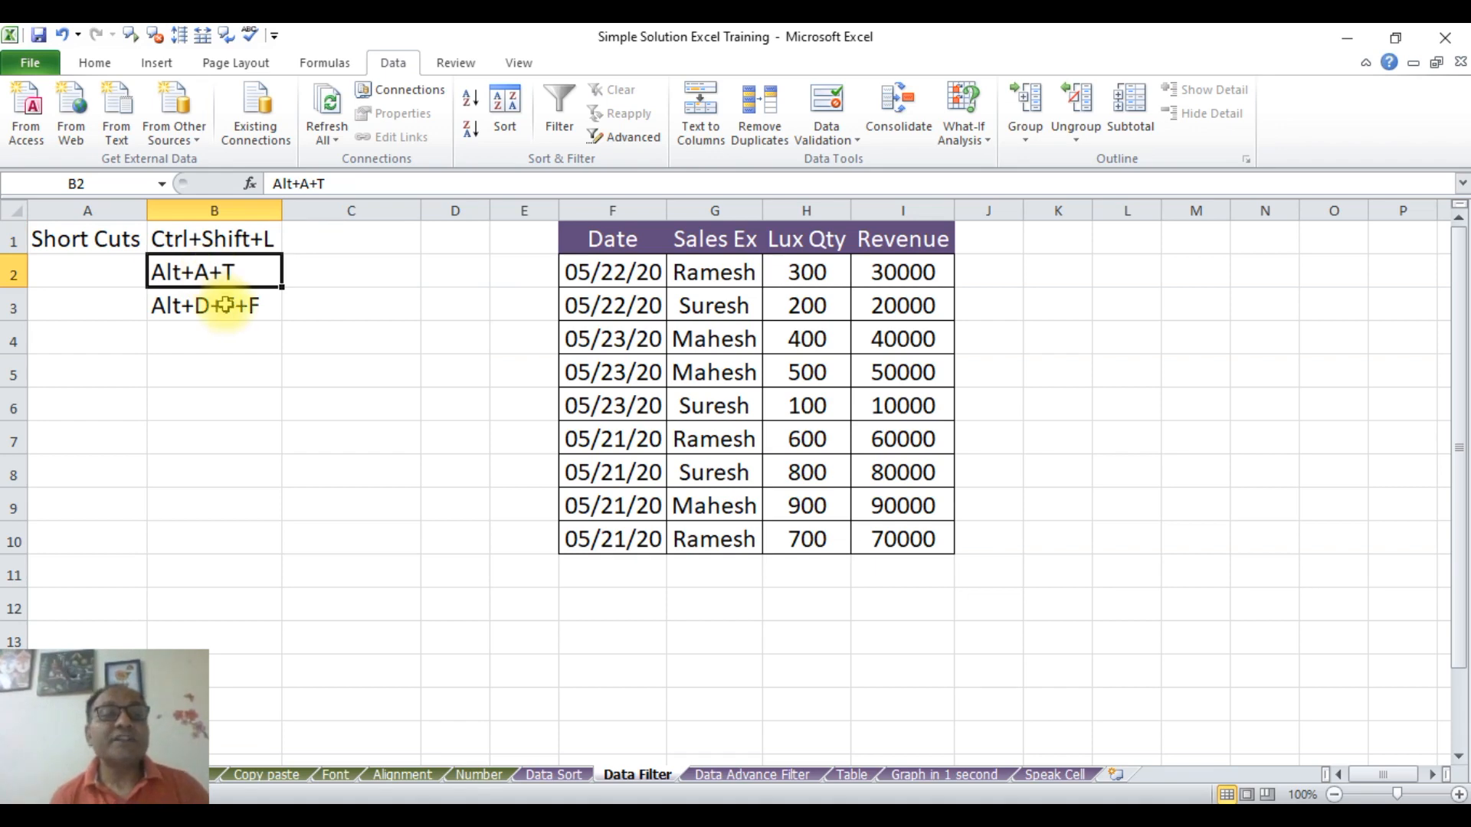
{"action": "left_click", "coordinate": [212, 303]}
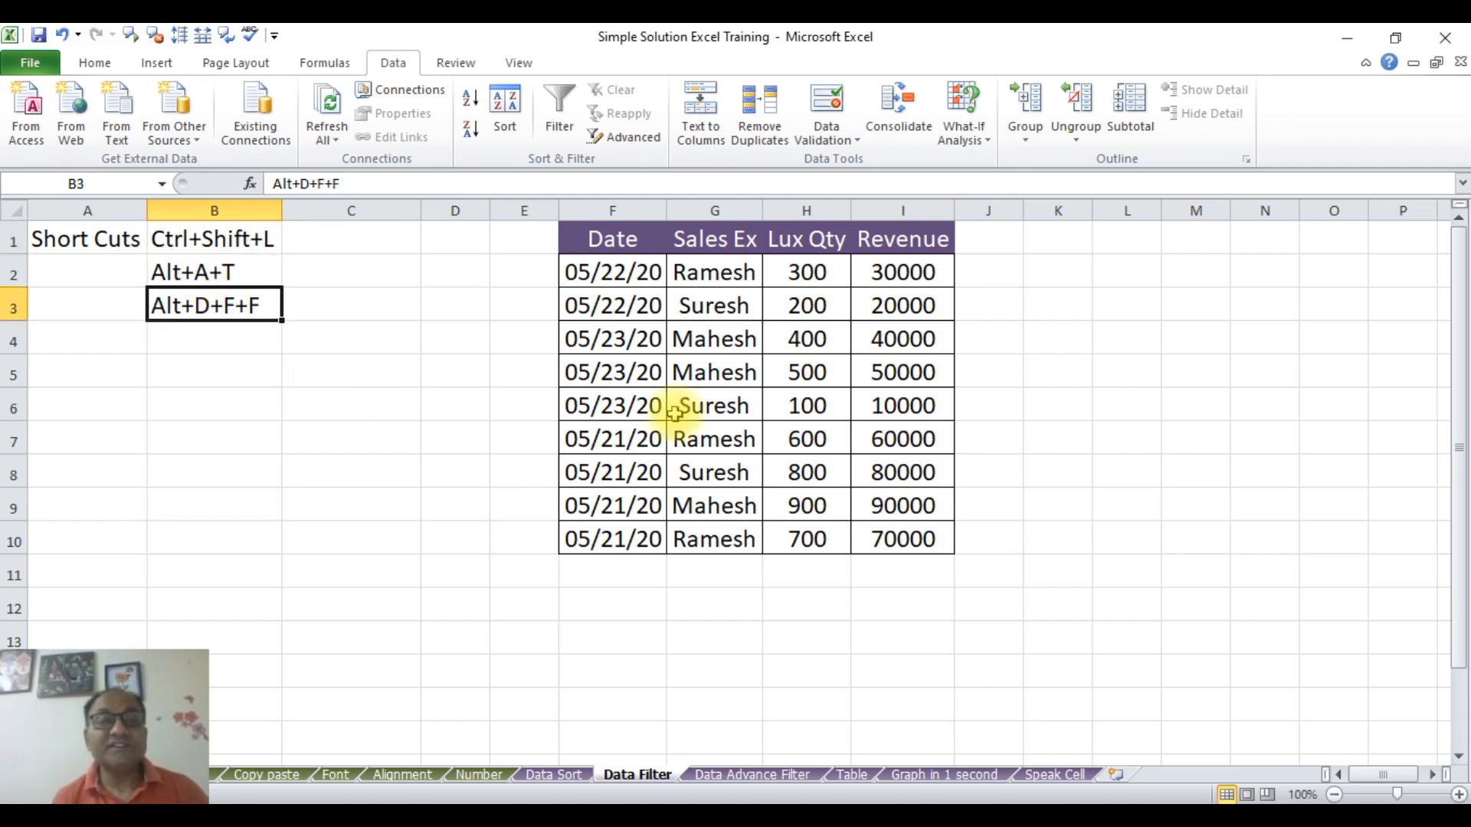
{"action": "left_click", "coordinate": [854, 441]}
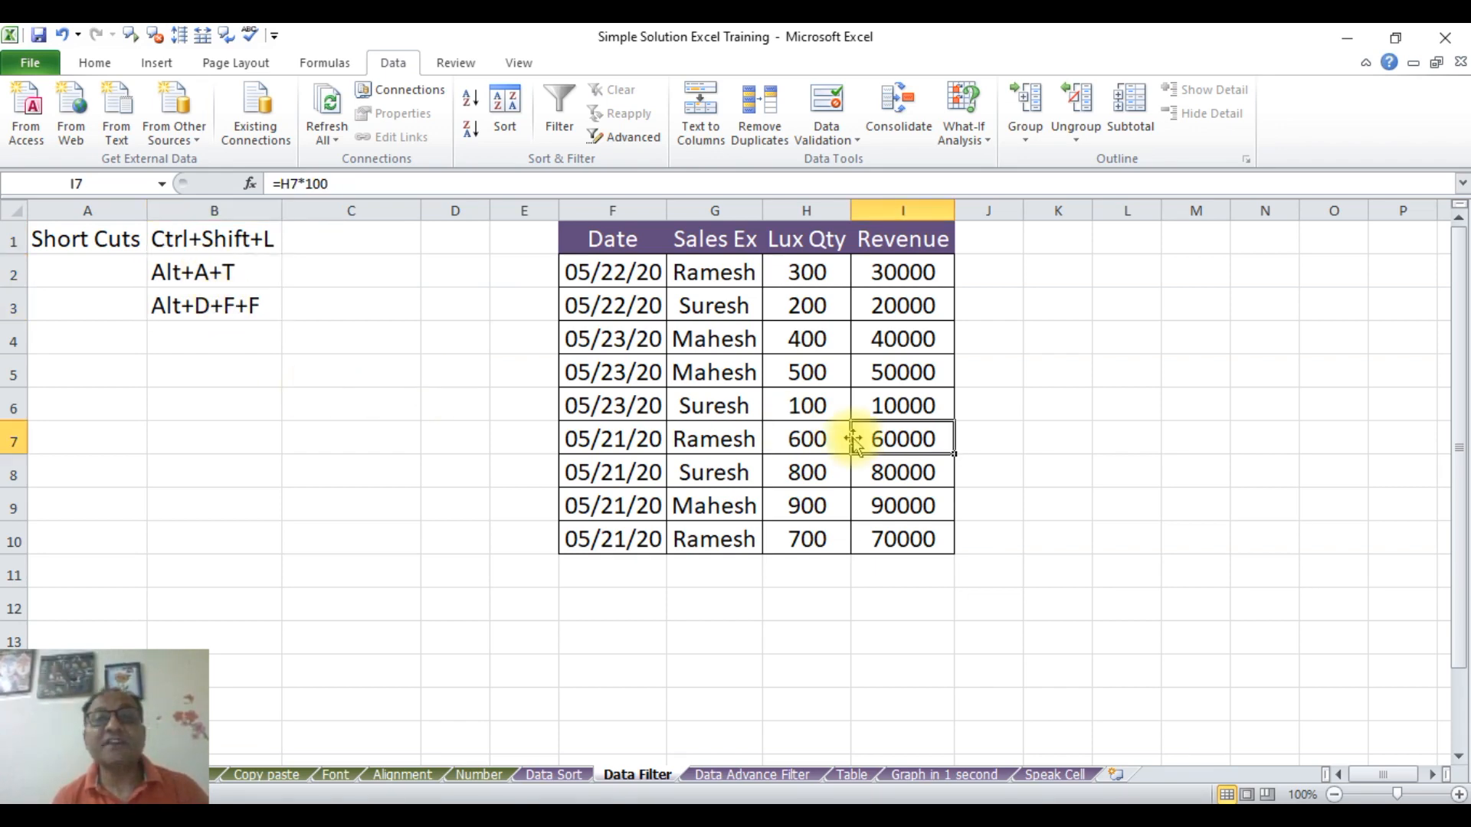
{"action": "key", "text": "alt+d"}
{"action": "key", "text": "f"}
{"action": "key", "text": "f"}
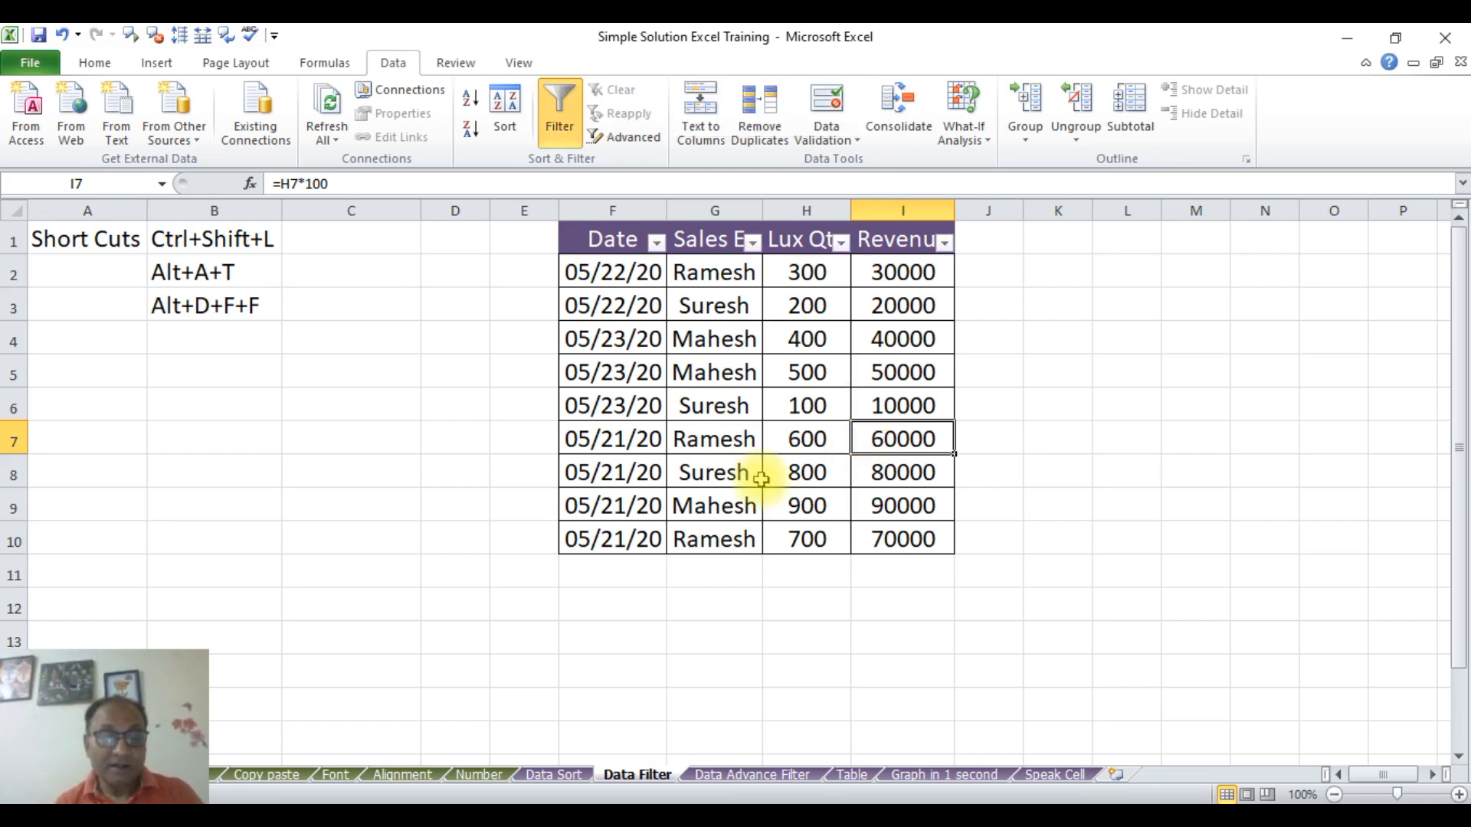
{"action": "key", "text": "ctrl+shift+l"}
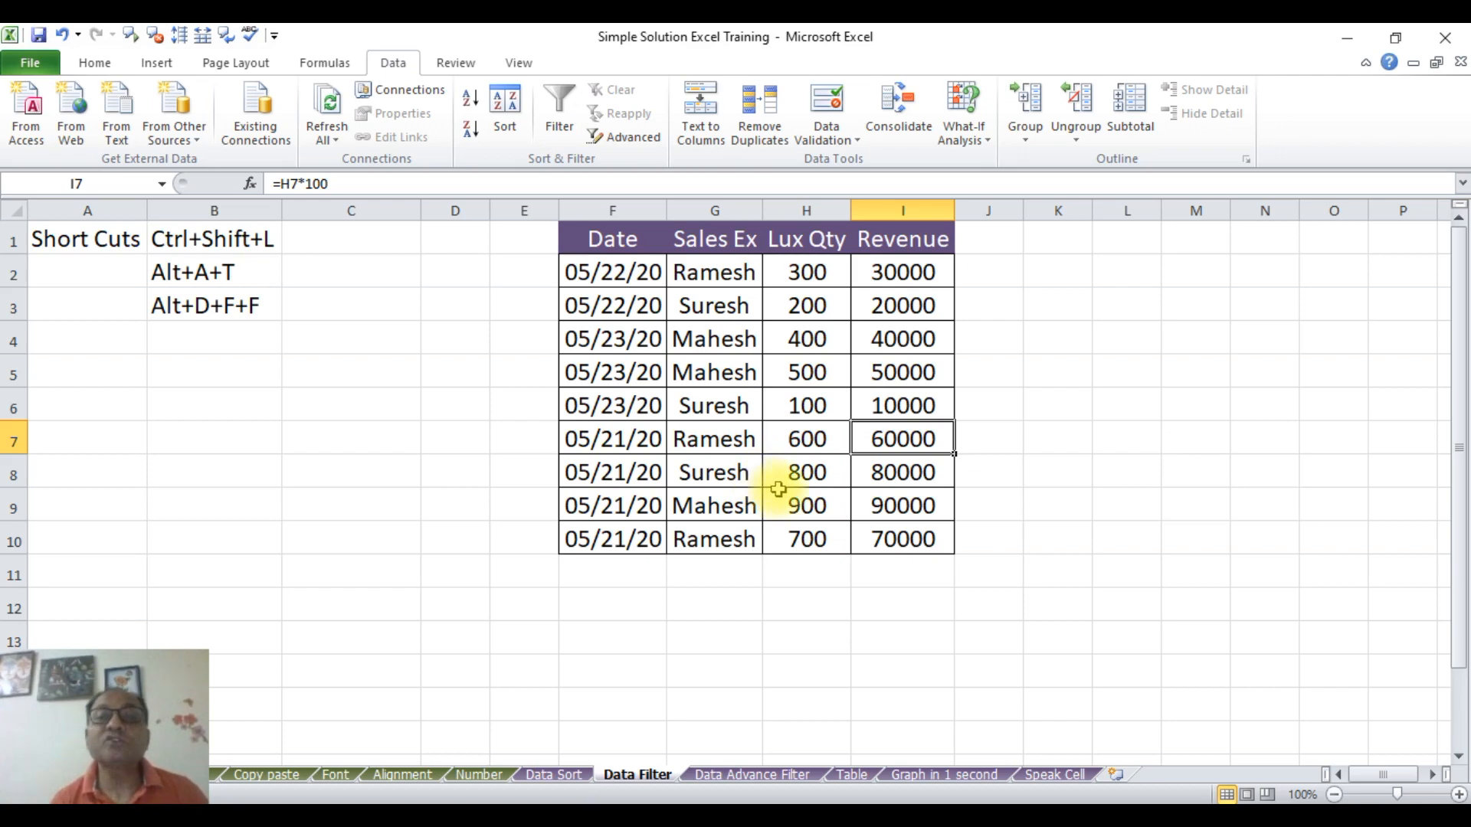
Turn on filtering for the sales table from its Date header cell.
{"action": "left_click", "coordinate": [1124, 406]}
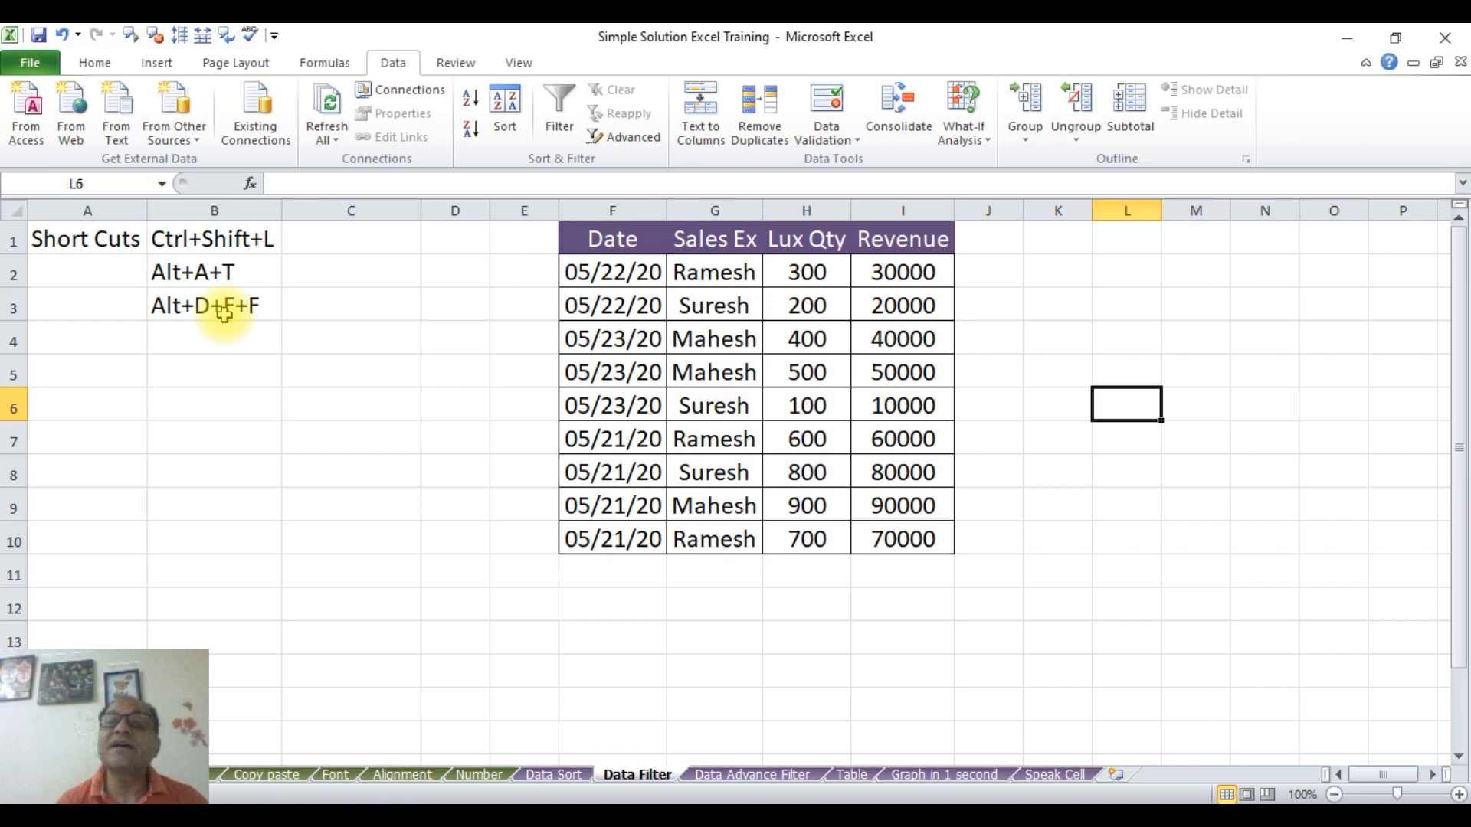
{"action": "left_click", "coordinate": [629, 239]}
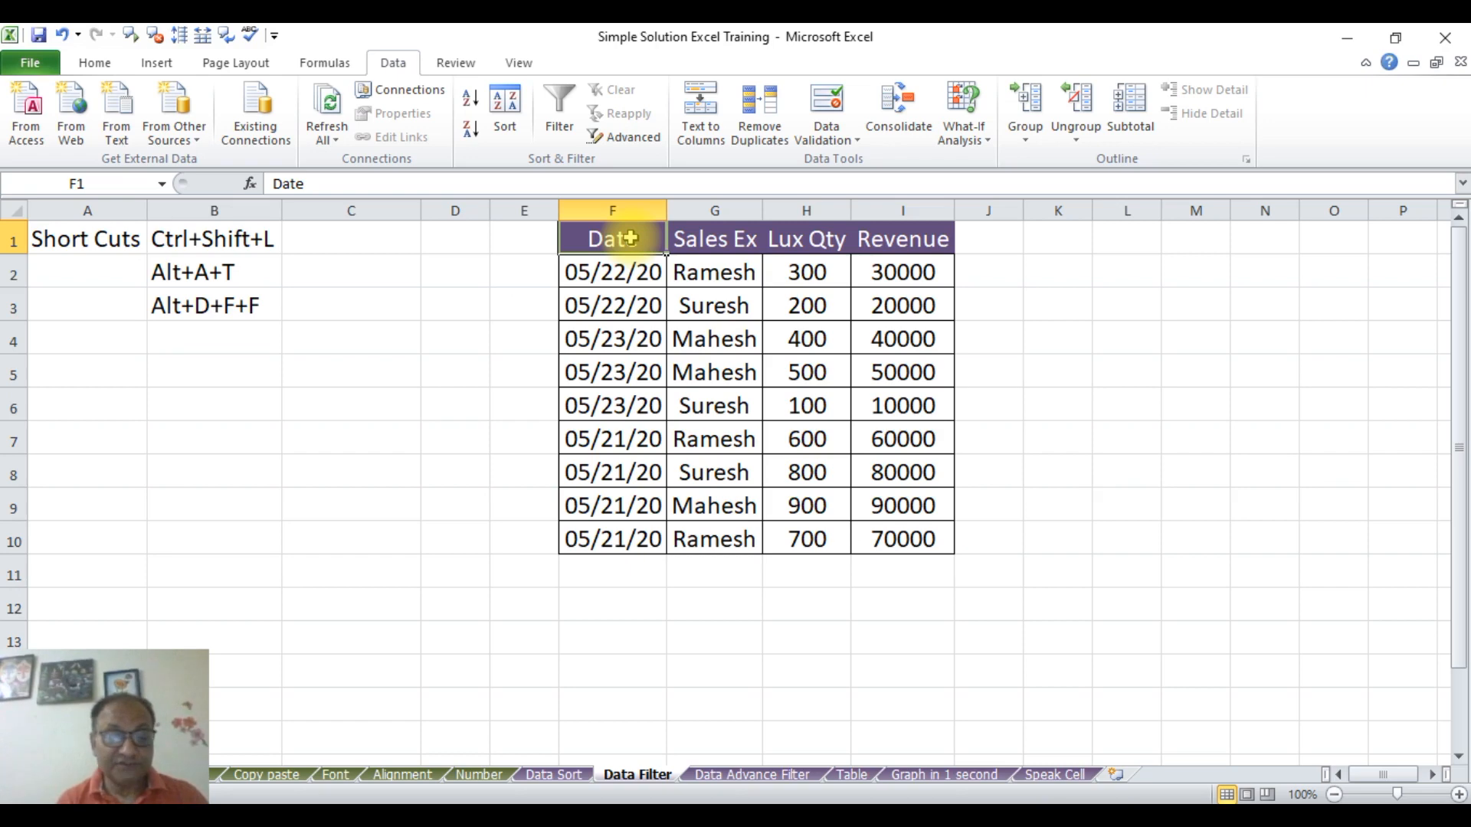
{"action": "key", "text": "ctrl+shift+l"}
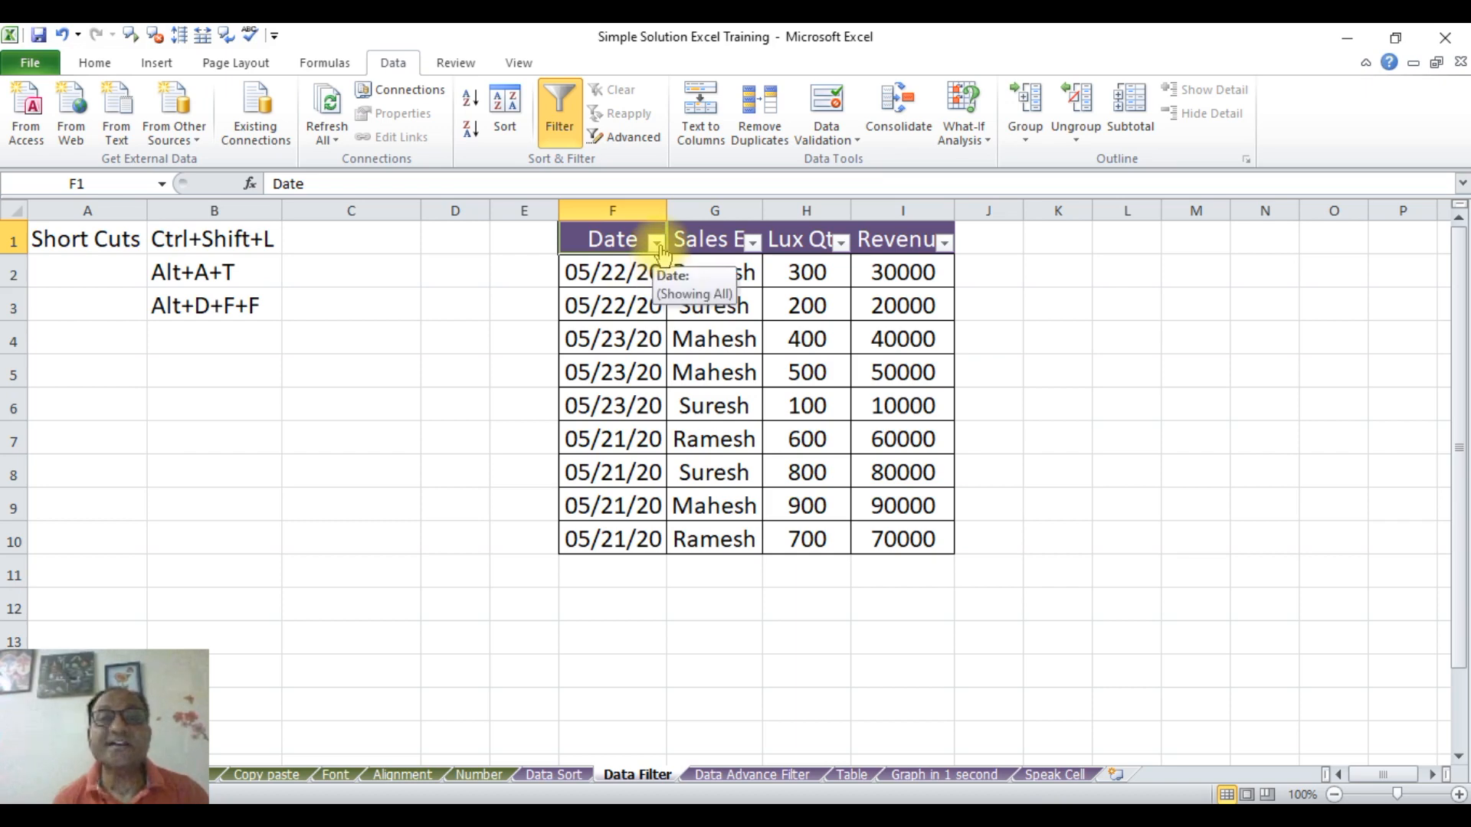
Filter the Date column by the Tomorrow date filter, and change it to Today.
{"action": "left_click", "coordinate": [656, 243]}
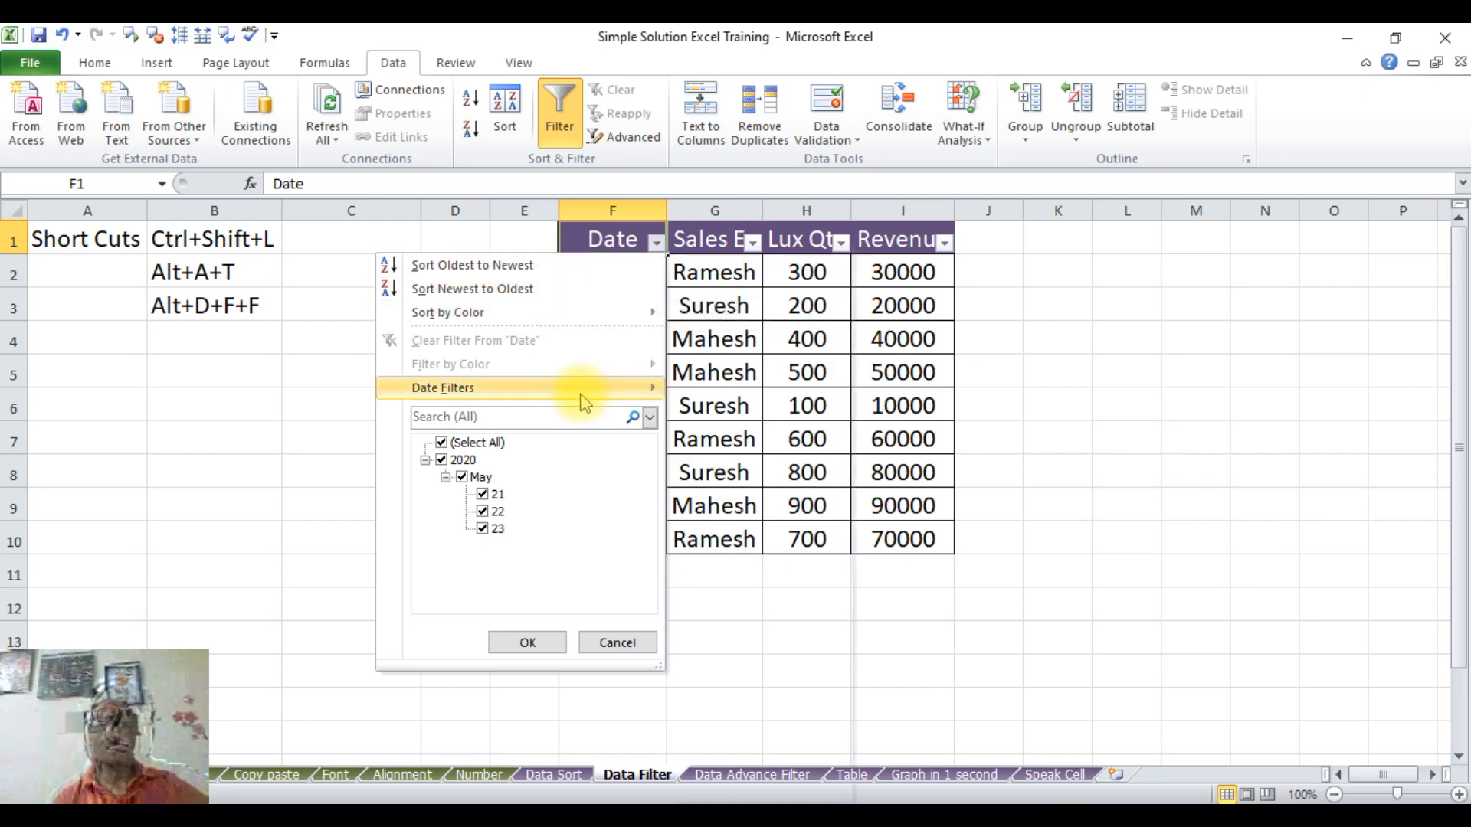
{"action": "mouse_move", "coordinate": [584, 399]}
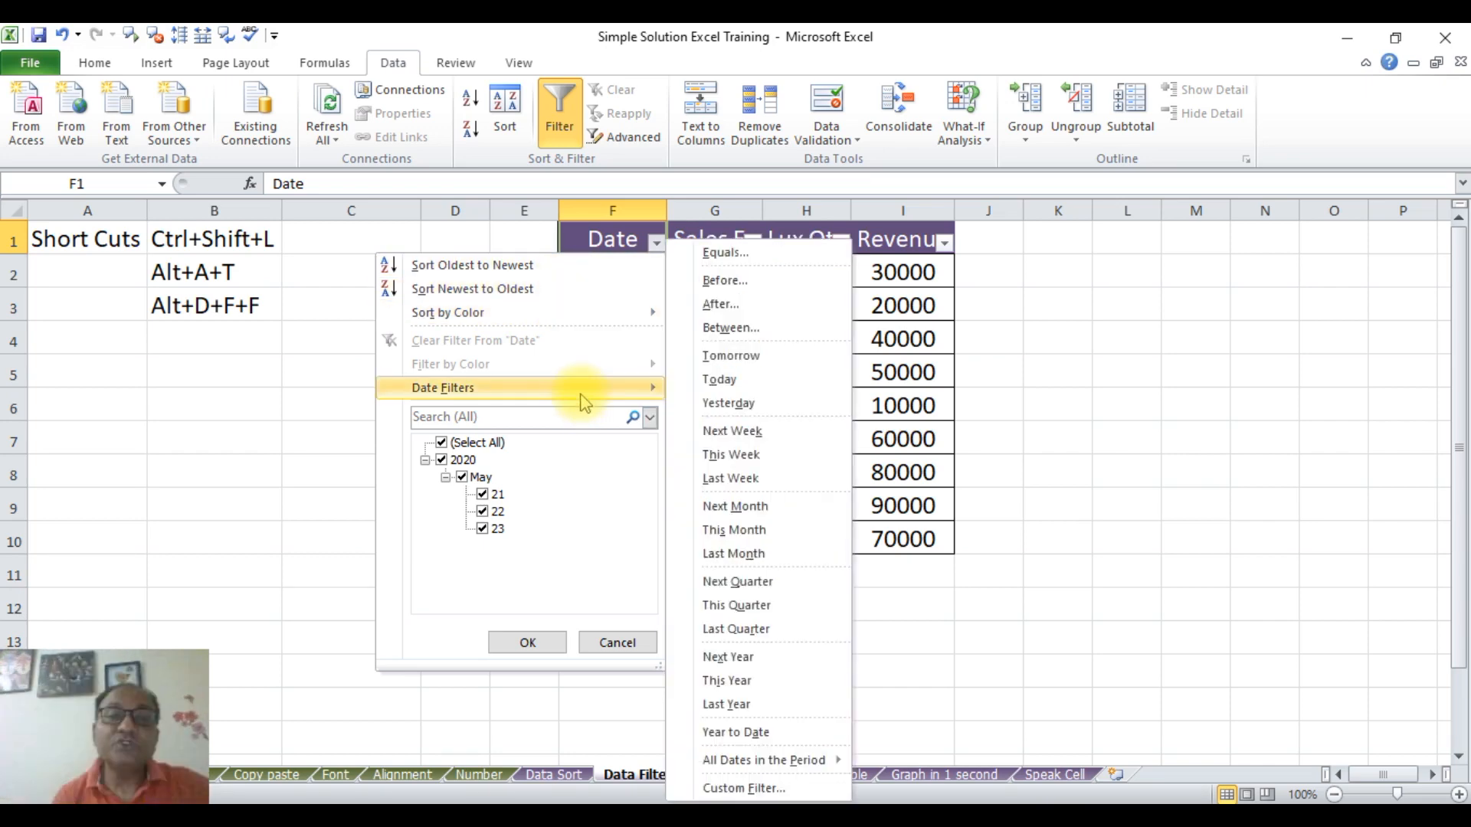
{"action": "left_click", "coordinate": [767, 363]}
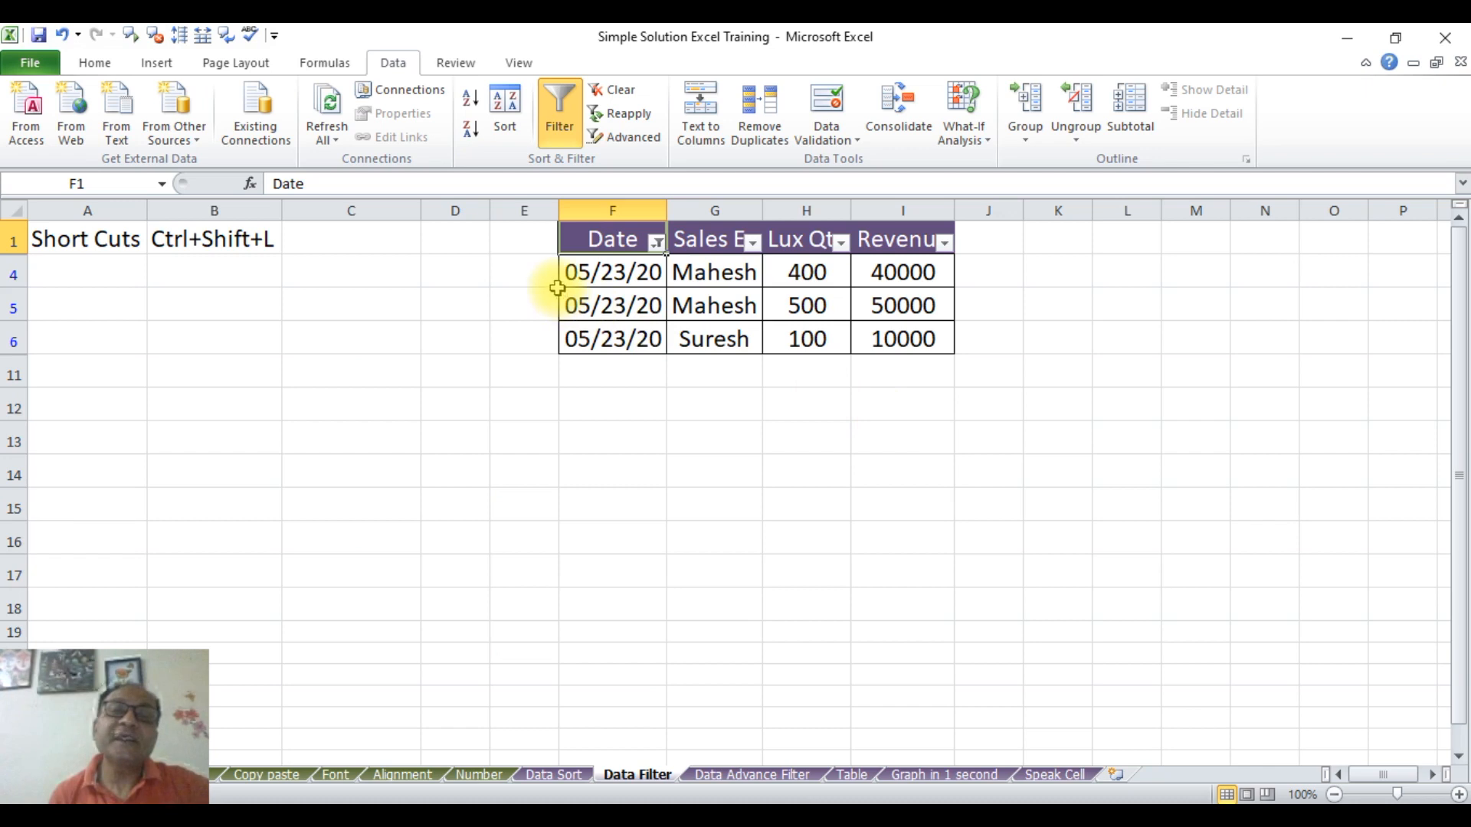
{"action": "left_click", "coordinate": [658, 243]}
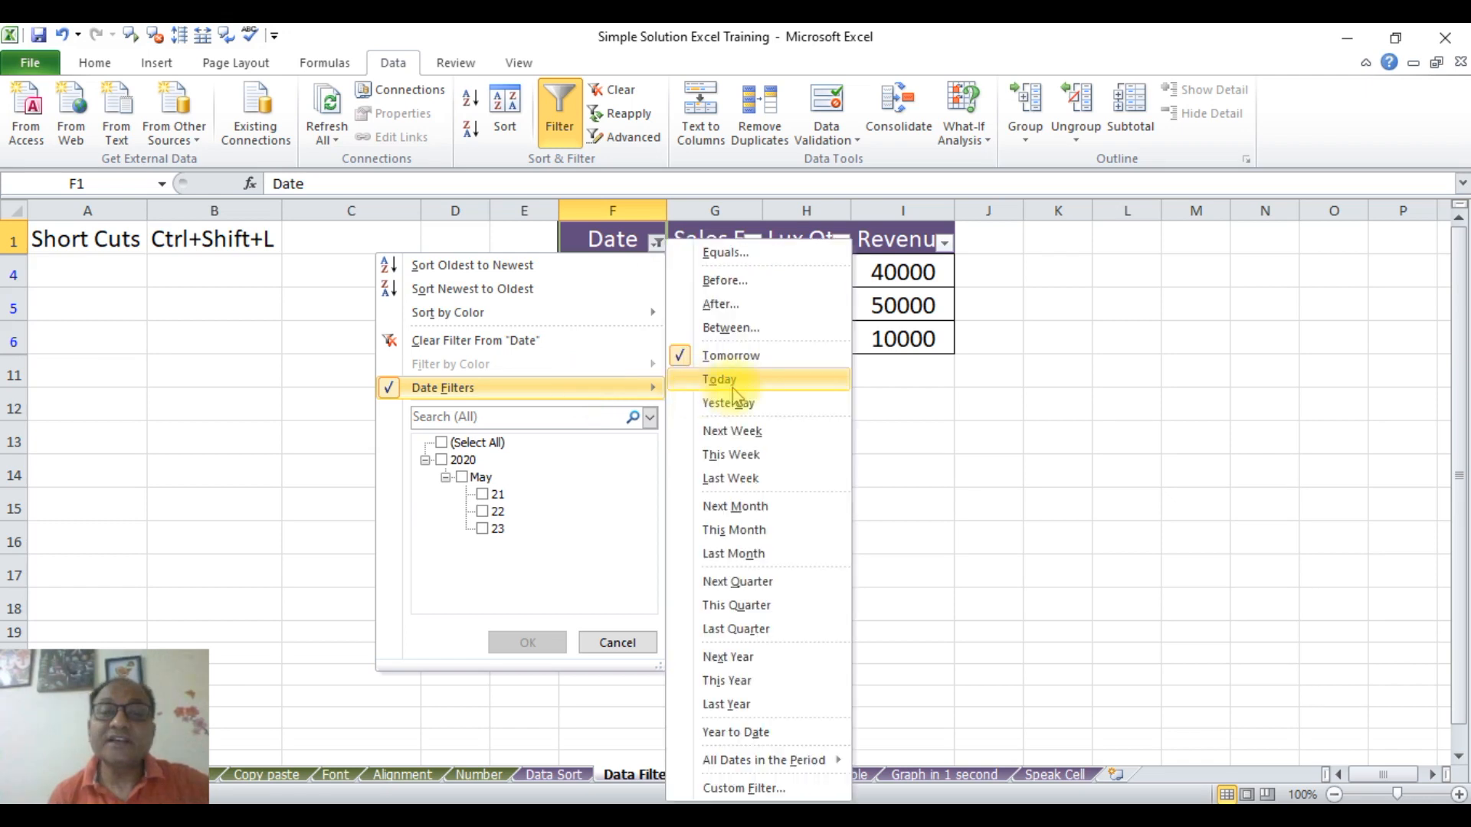
{"action": "left_click", "coordinate": [732, 383]}
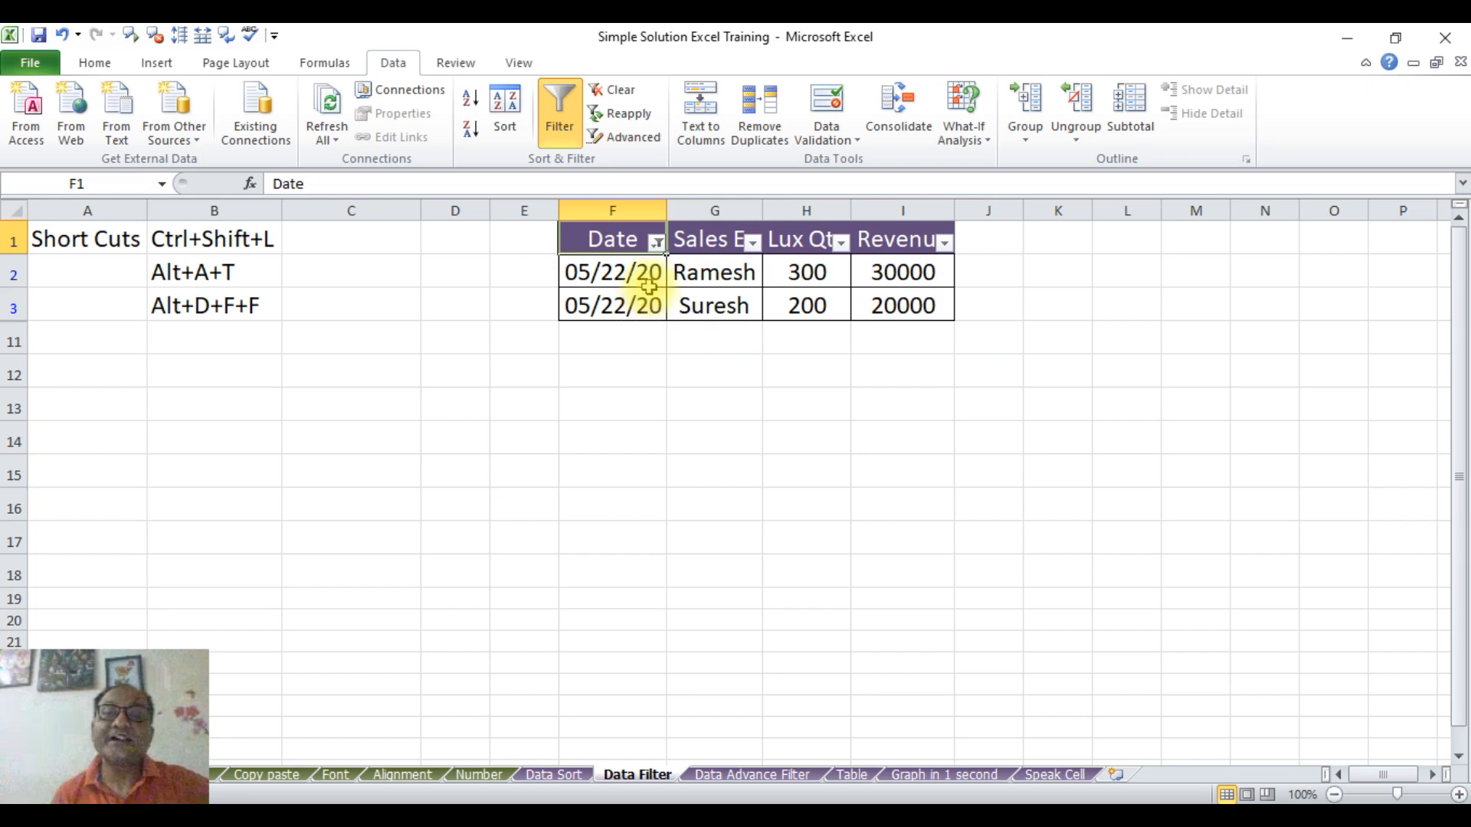
Change the Date column's date filter from Today back to Tomorrow.
{"action": "left_click", "coordinate": [657, 242]}
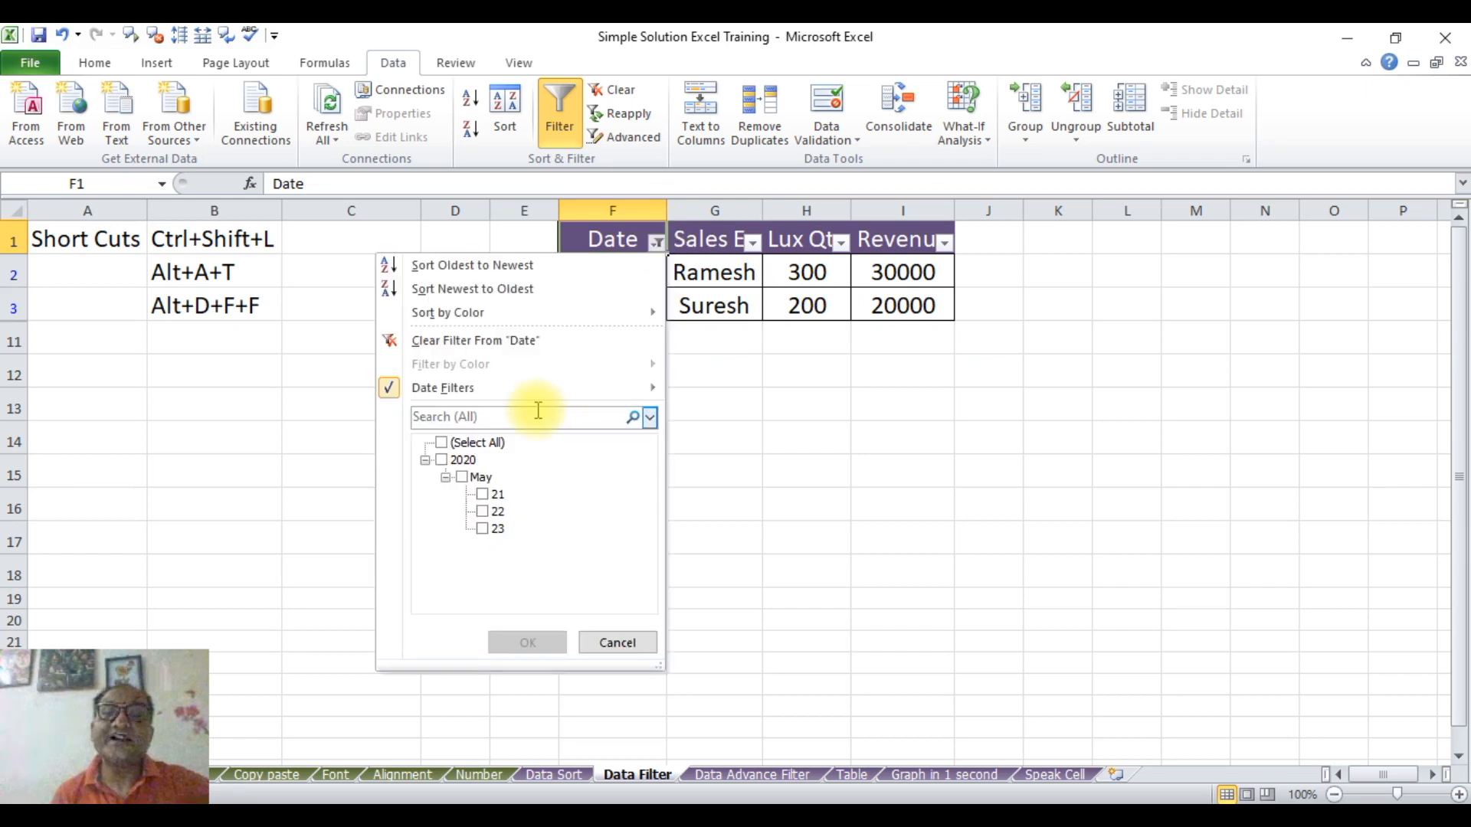
{"action": "mouse_move", "coordinate": [628, 387]}
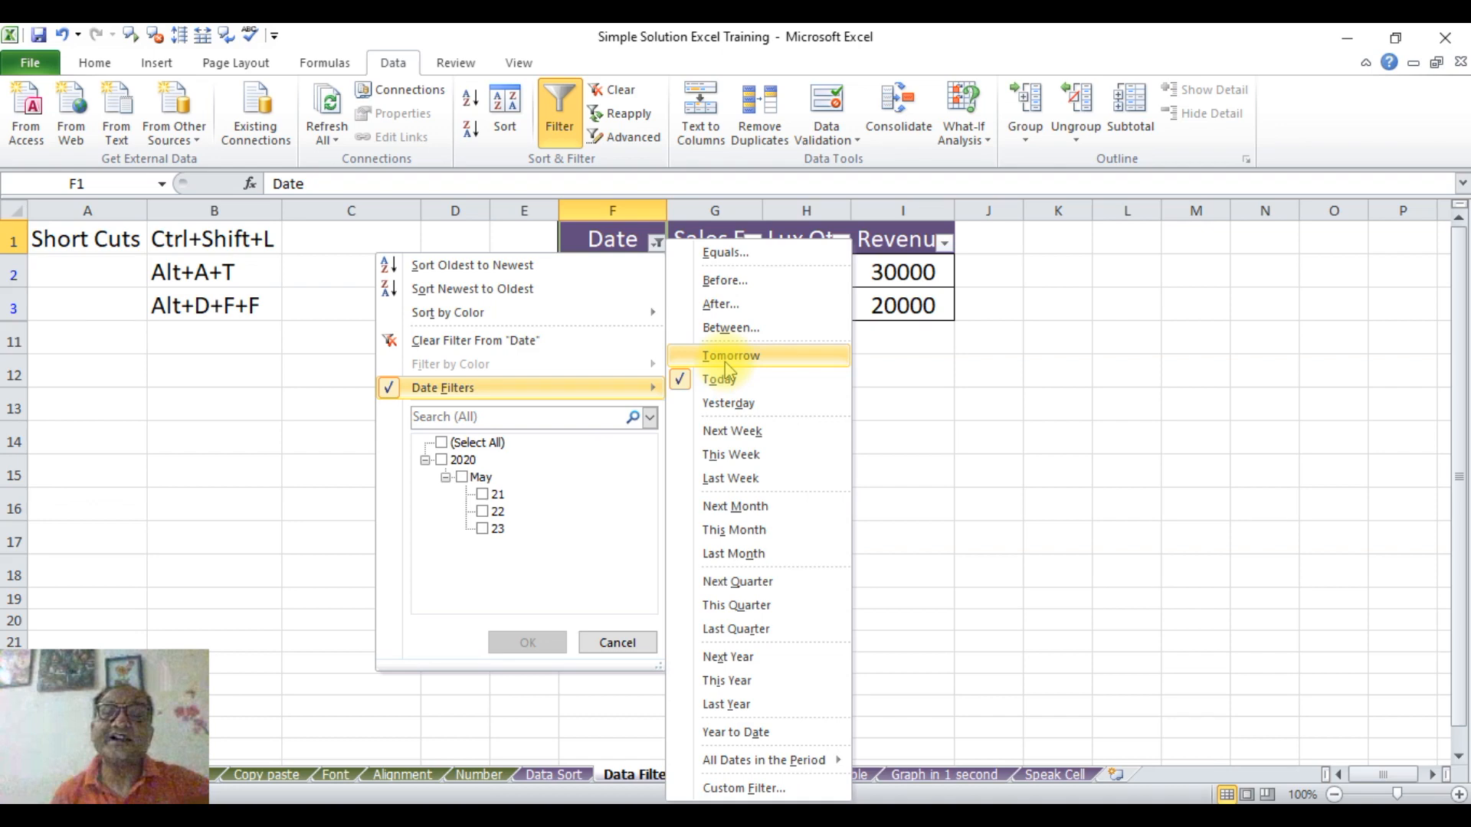
{"action": "left_click", "coordinate": [725, 360]}
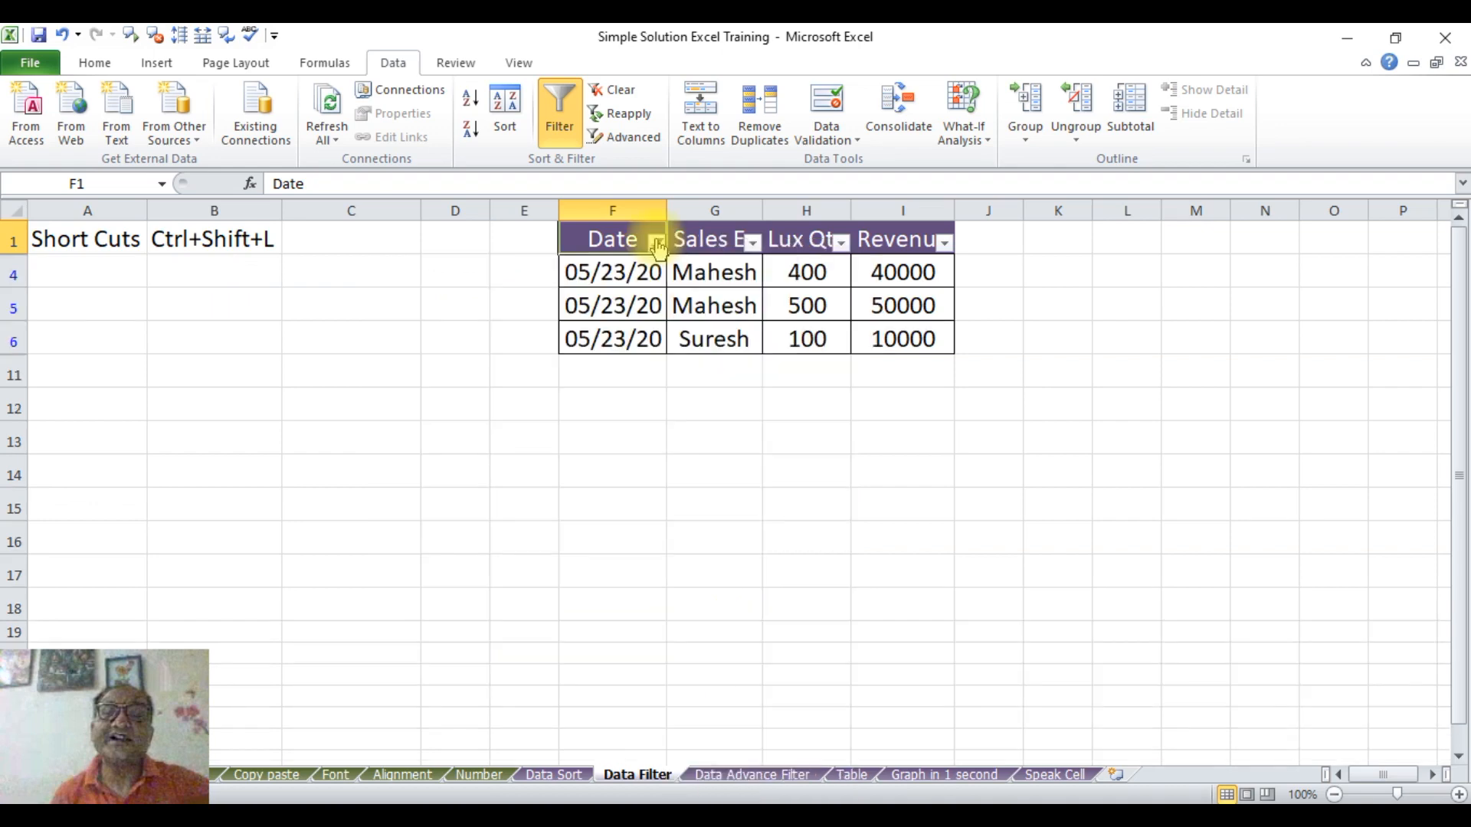
Review the Date column's date filter options and clear the filter from that column.
{"action": "left_click", "coordinate": [657, 244]}
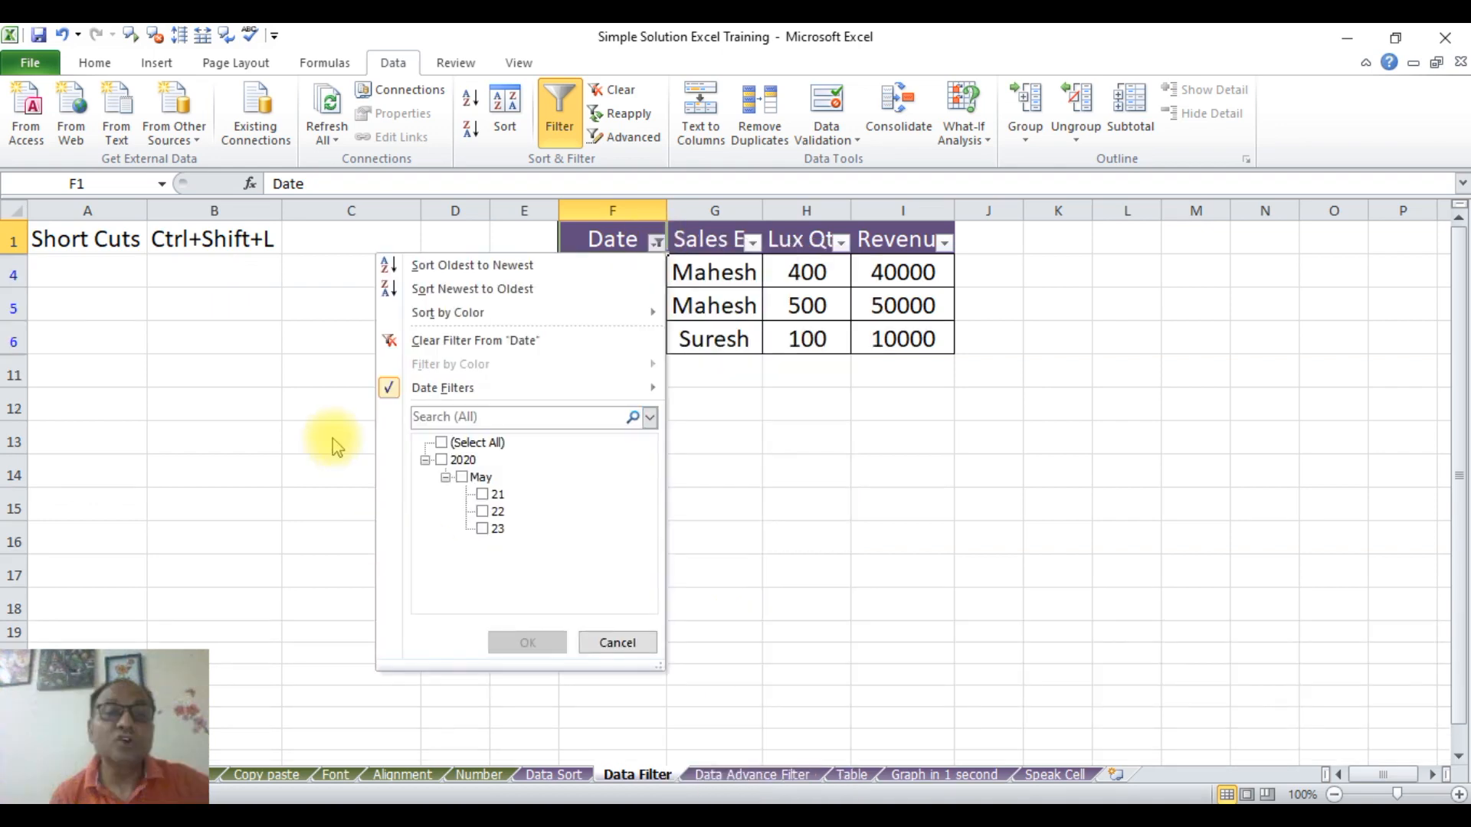
{"action": "mouse_move", "coordinate": [408, 403]}
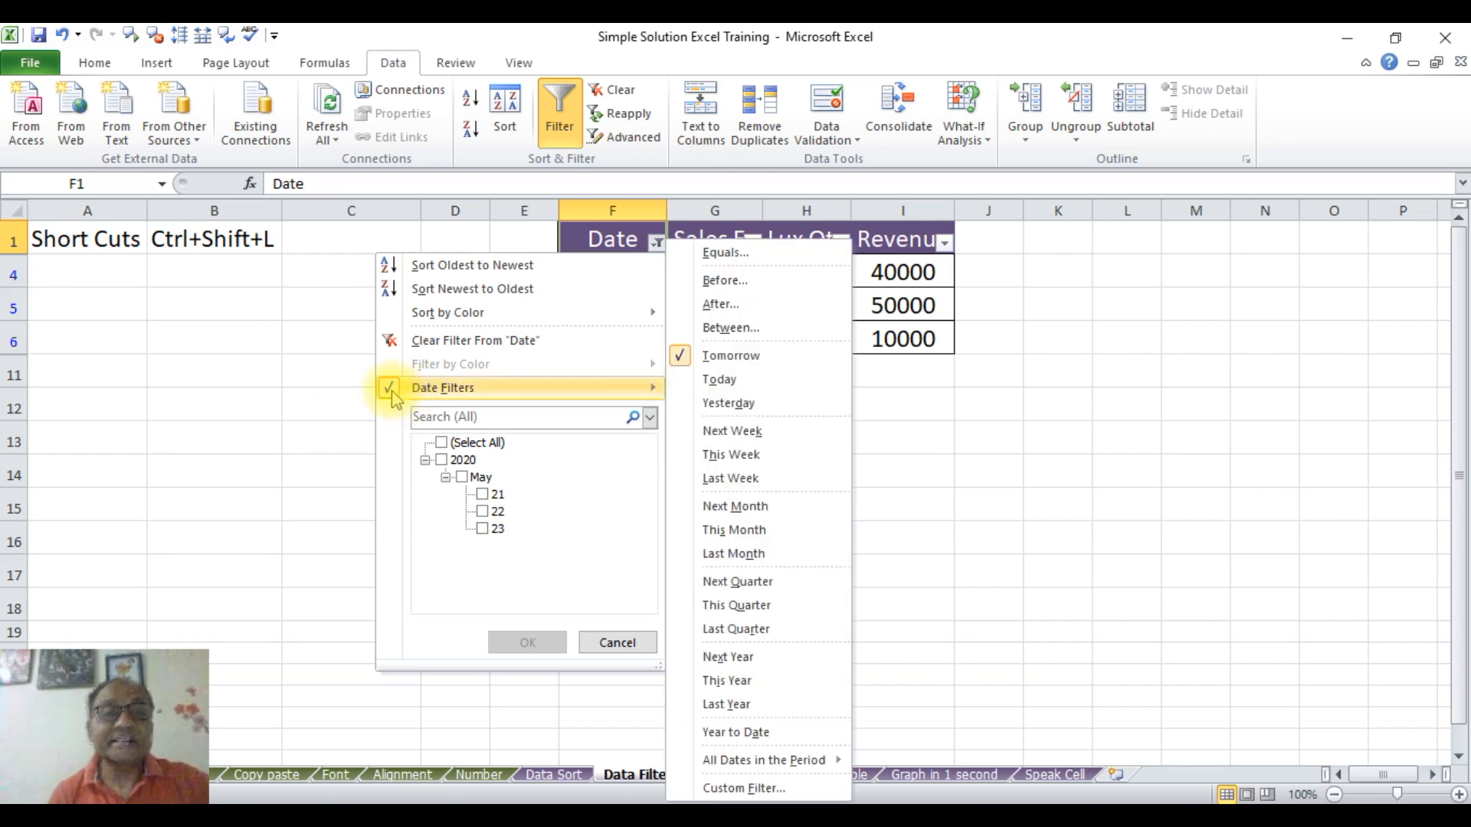
{"action": "left_click", "coordinate": [490, 340]}
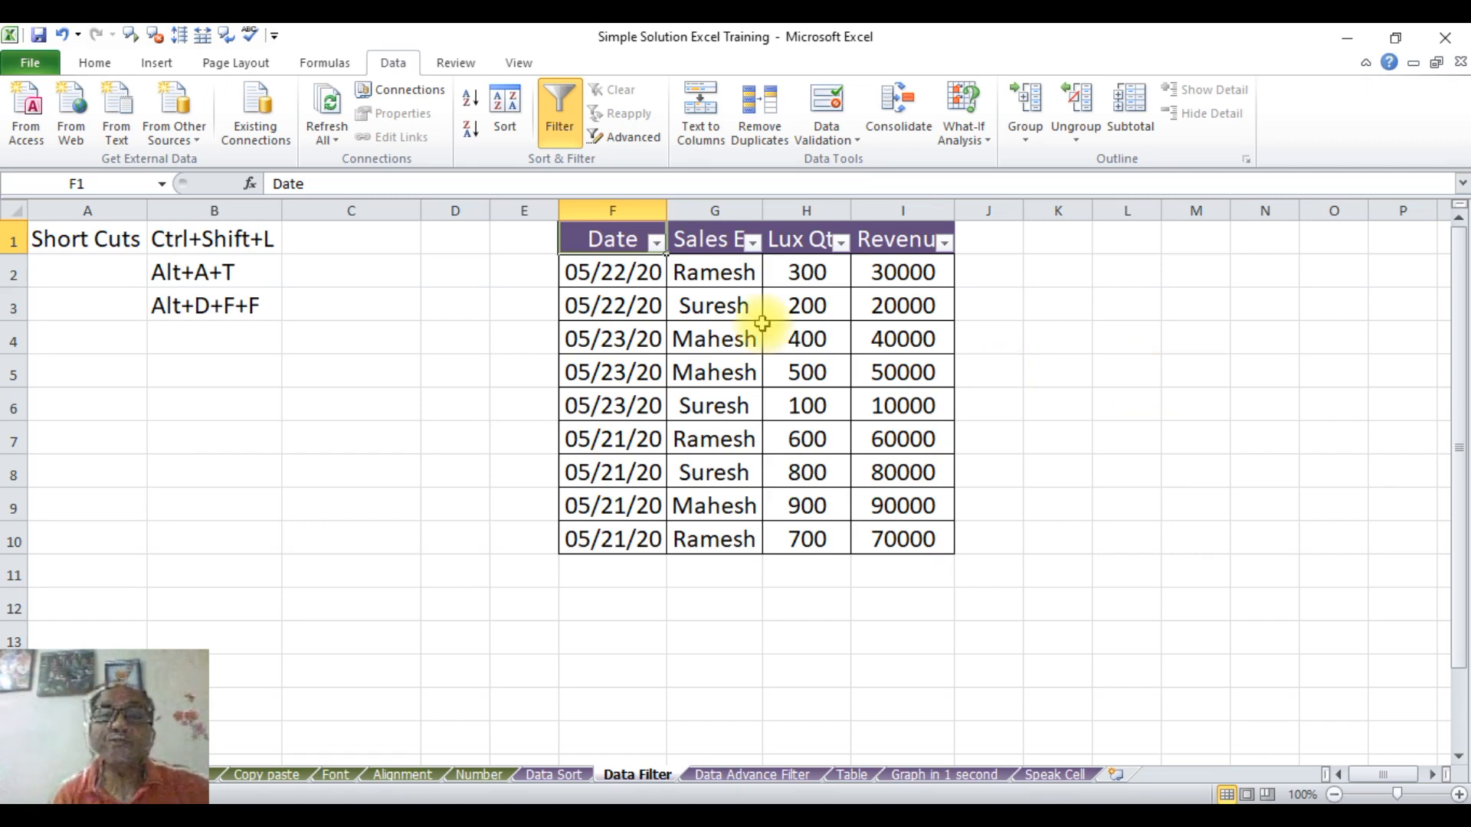
Filter the Sales Ex column to only the first listed salesperson, and clear that filter again.
{"action": "left_click", "coordinate": [753, 244]}
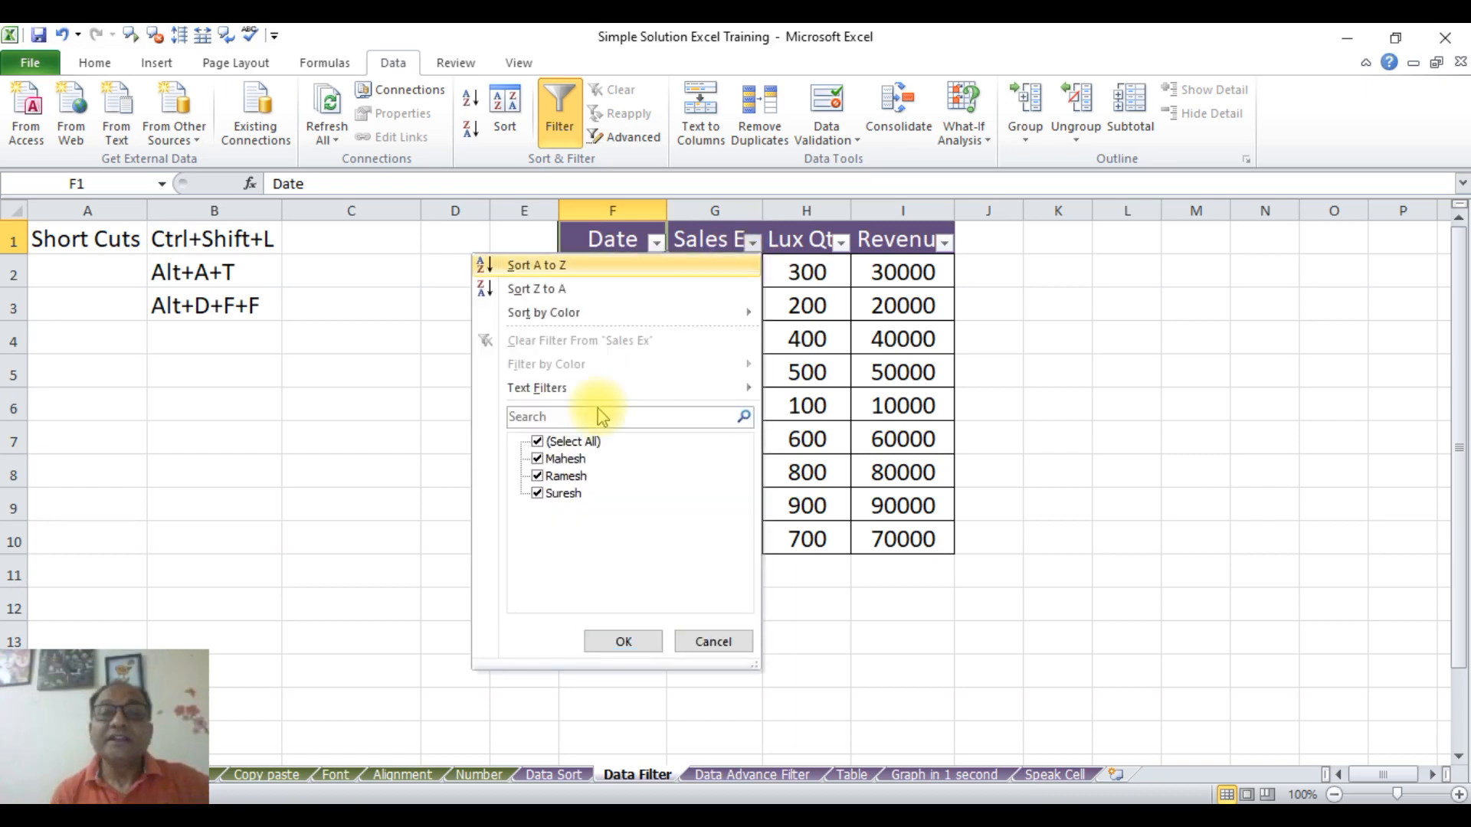
{"action": "left_click", "coordinate": [538, 443]}
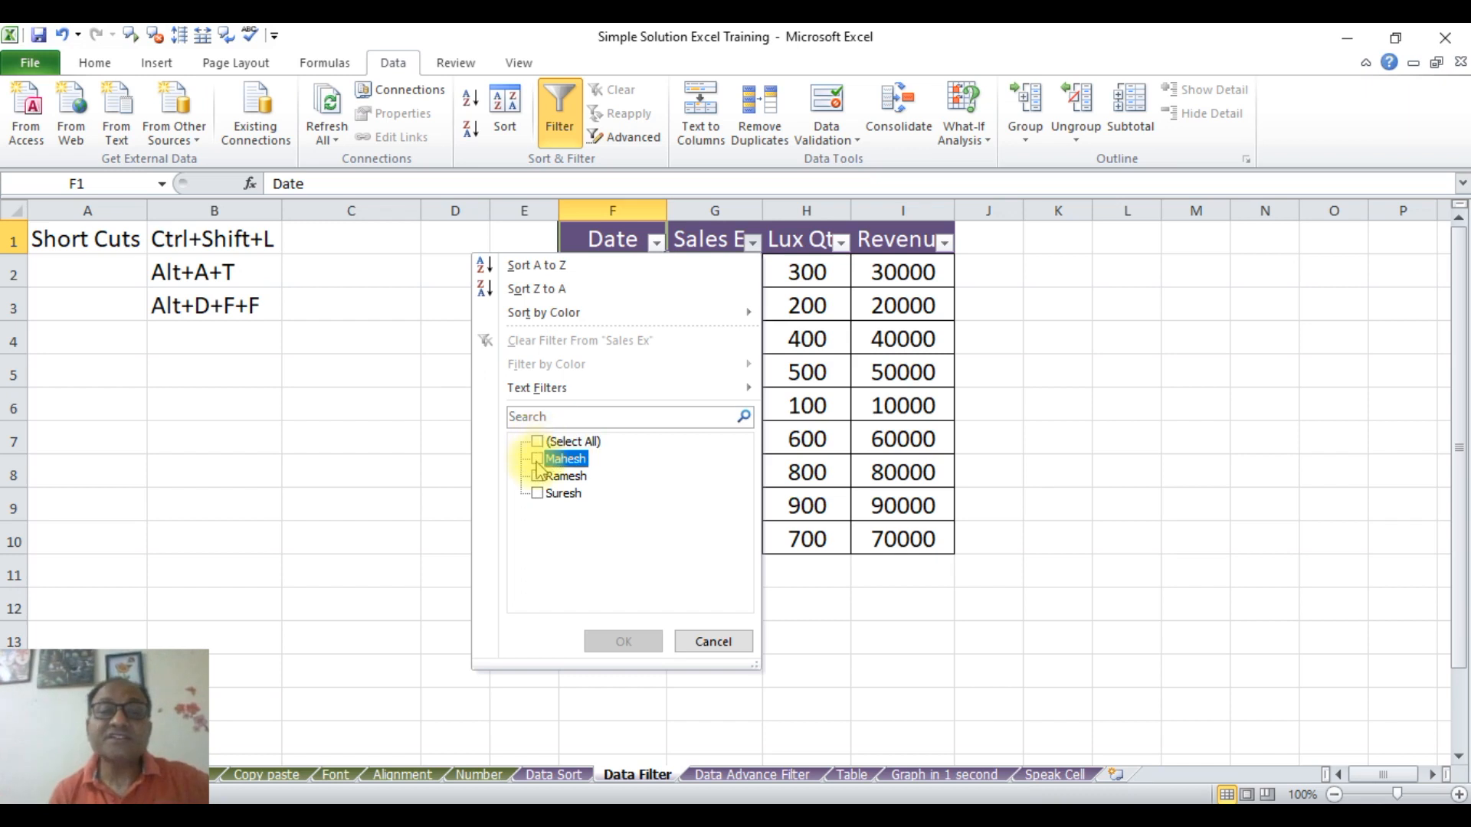
{"action": "left_click", "coordinate": [538, 458]}
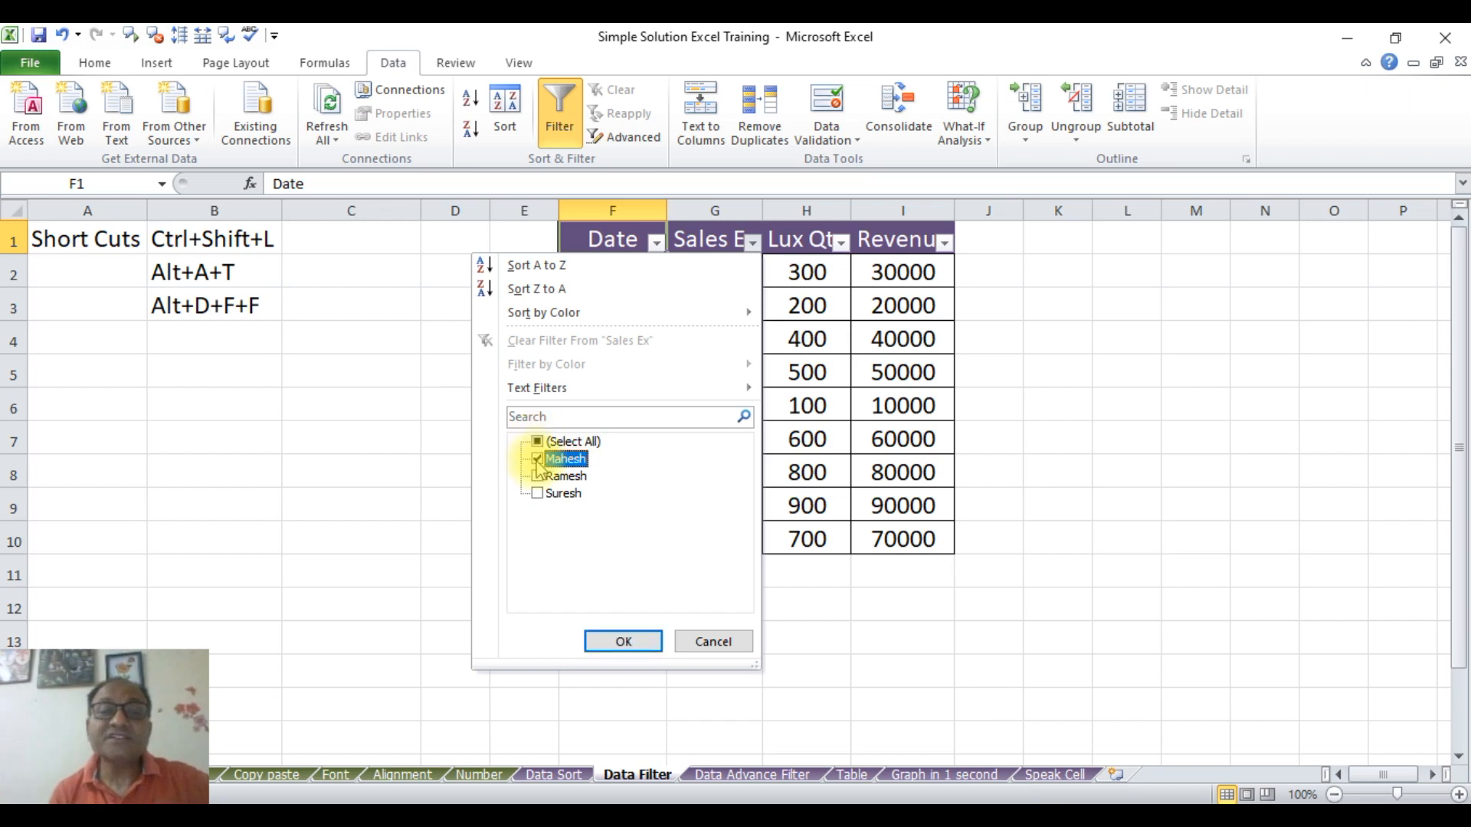
{"action": "left_click", "coordinate": [623, 639]}
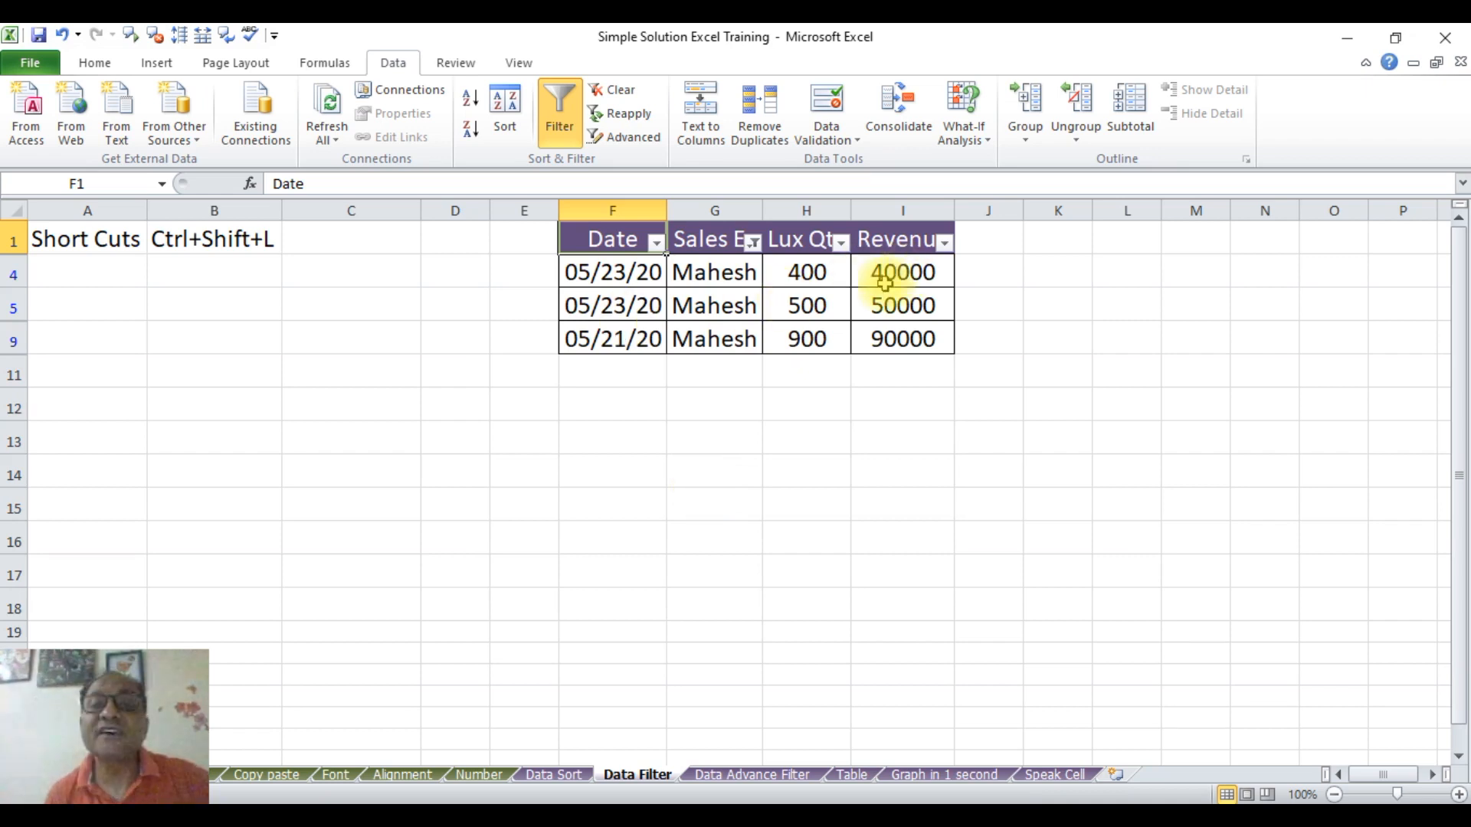
{"action": "left_click", "coordinate": [752, 243]}
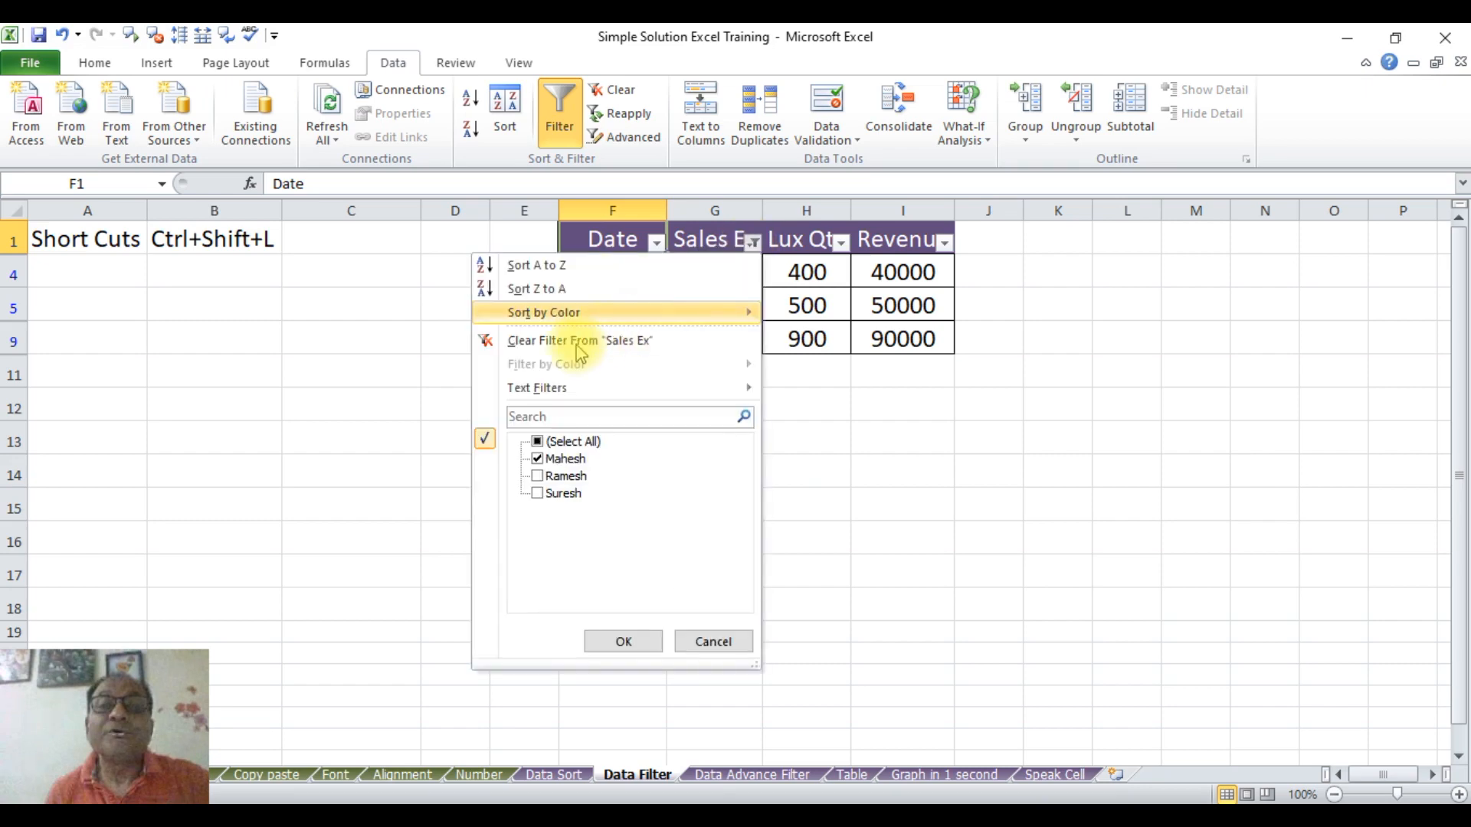
{"action": "left_click", "coordinate": [579, 343]}
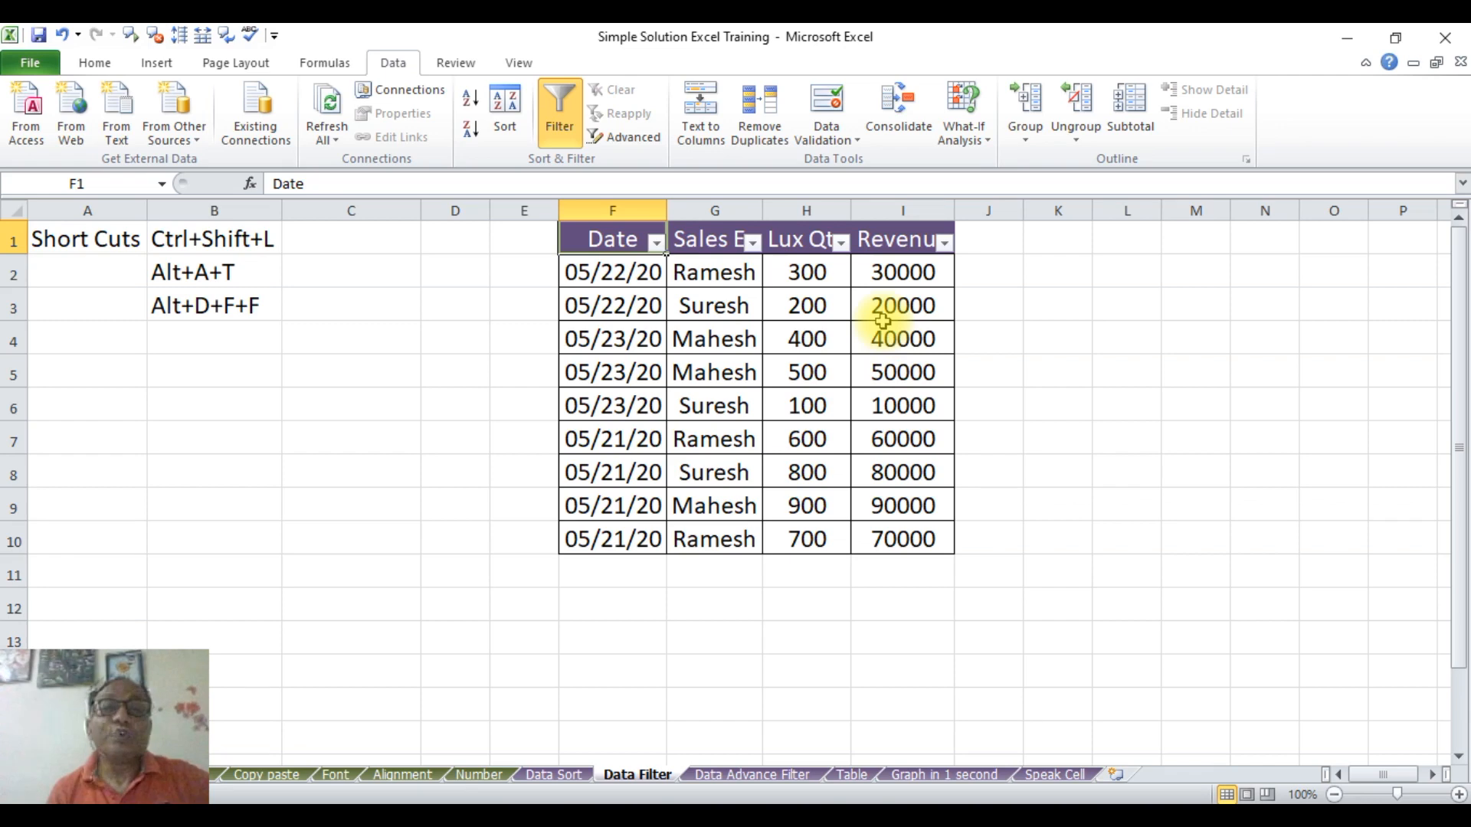
Filter the Revenue column to values less than 50000, and clear the filter from the table.
{"action": "left_click", "coordinate": [946, 243]}
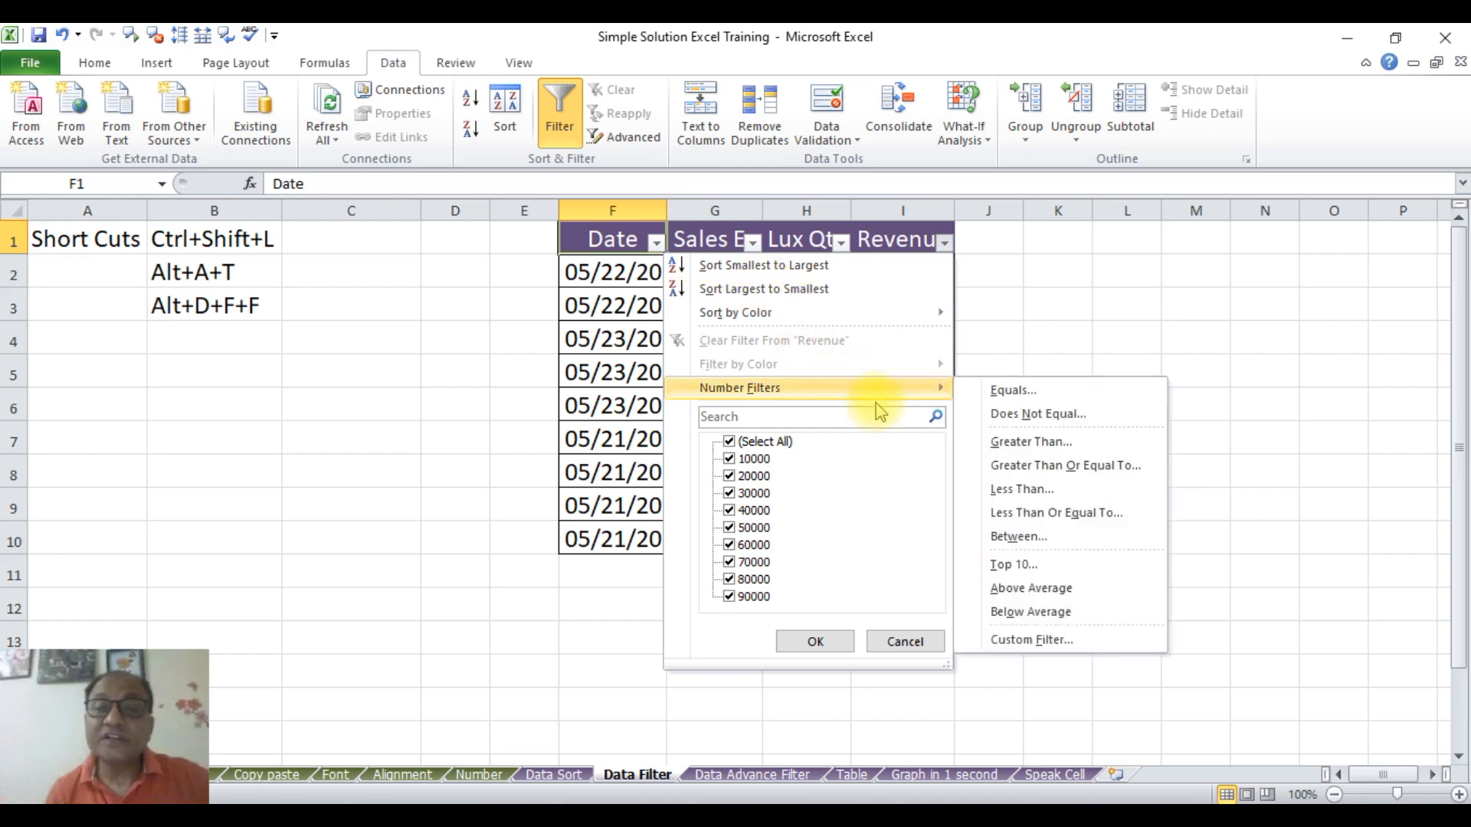
{"action": "mouse_move", "coordinate": [873, 388]}
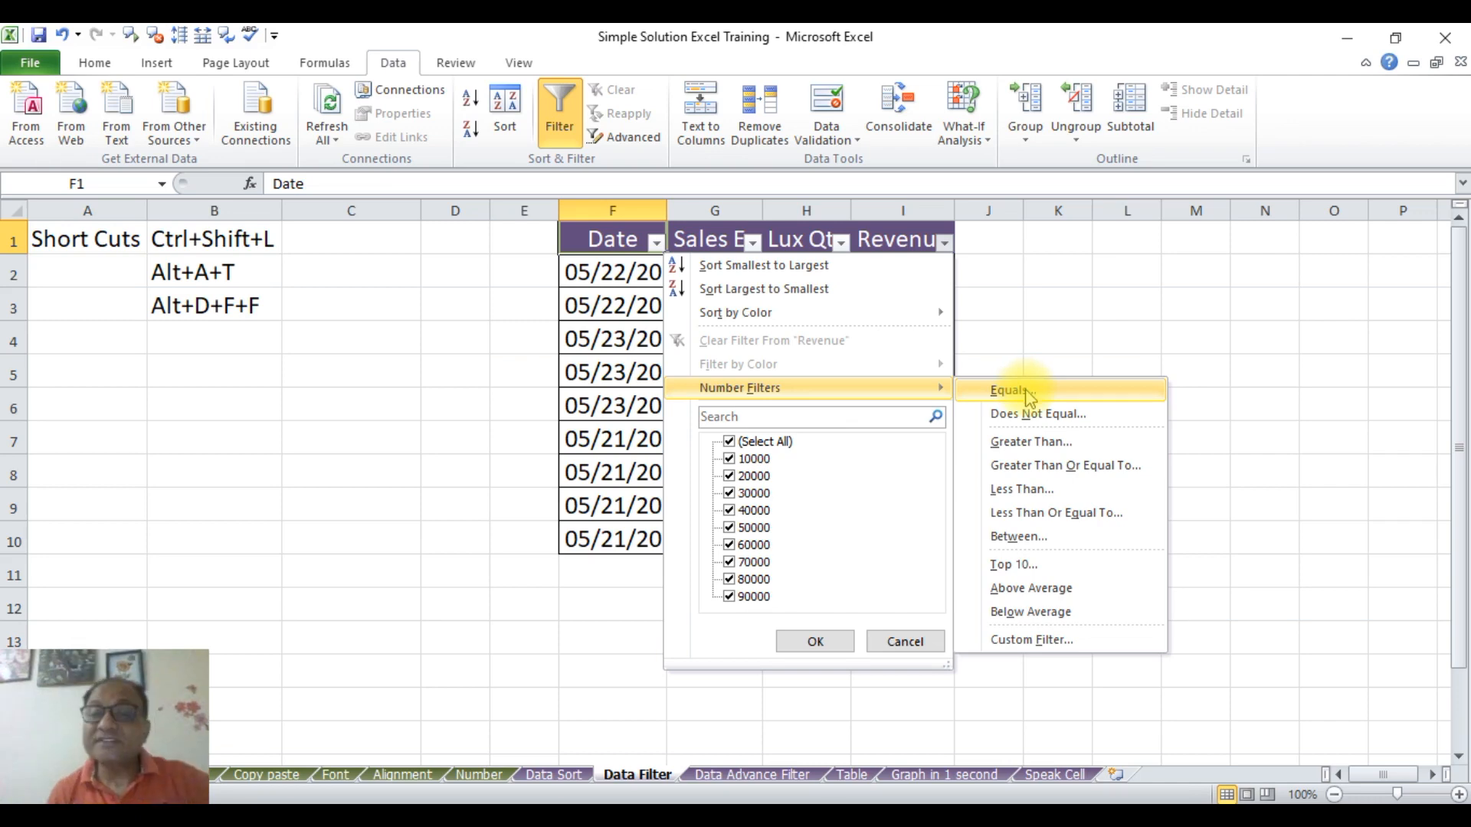
{"action": "left_click", "coordinate": [1026, 489]}
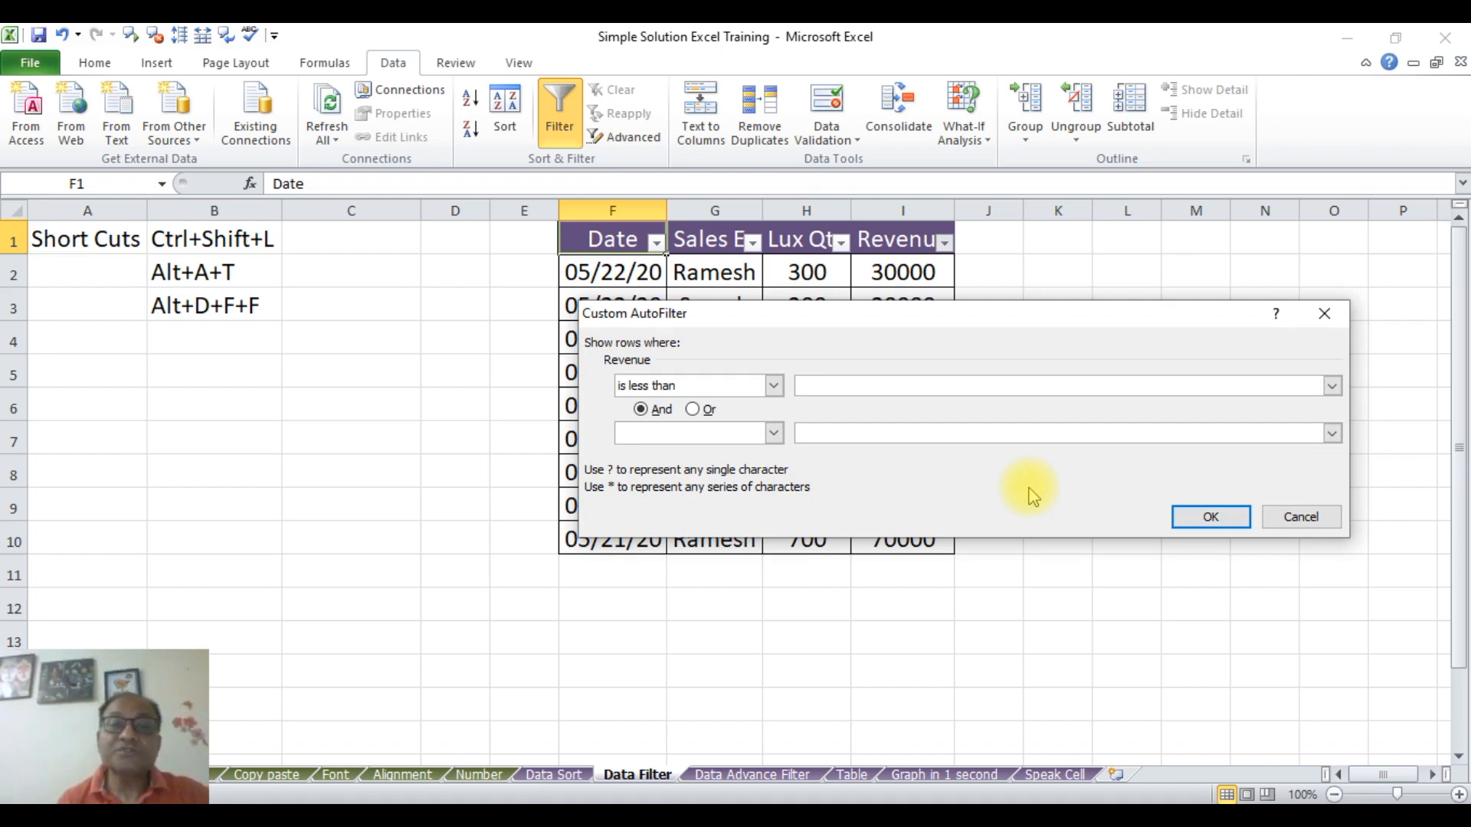
{"action": "type", "text": "5000"}
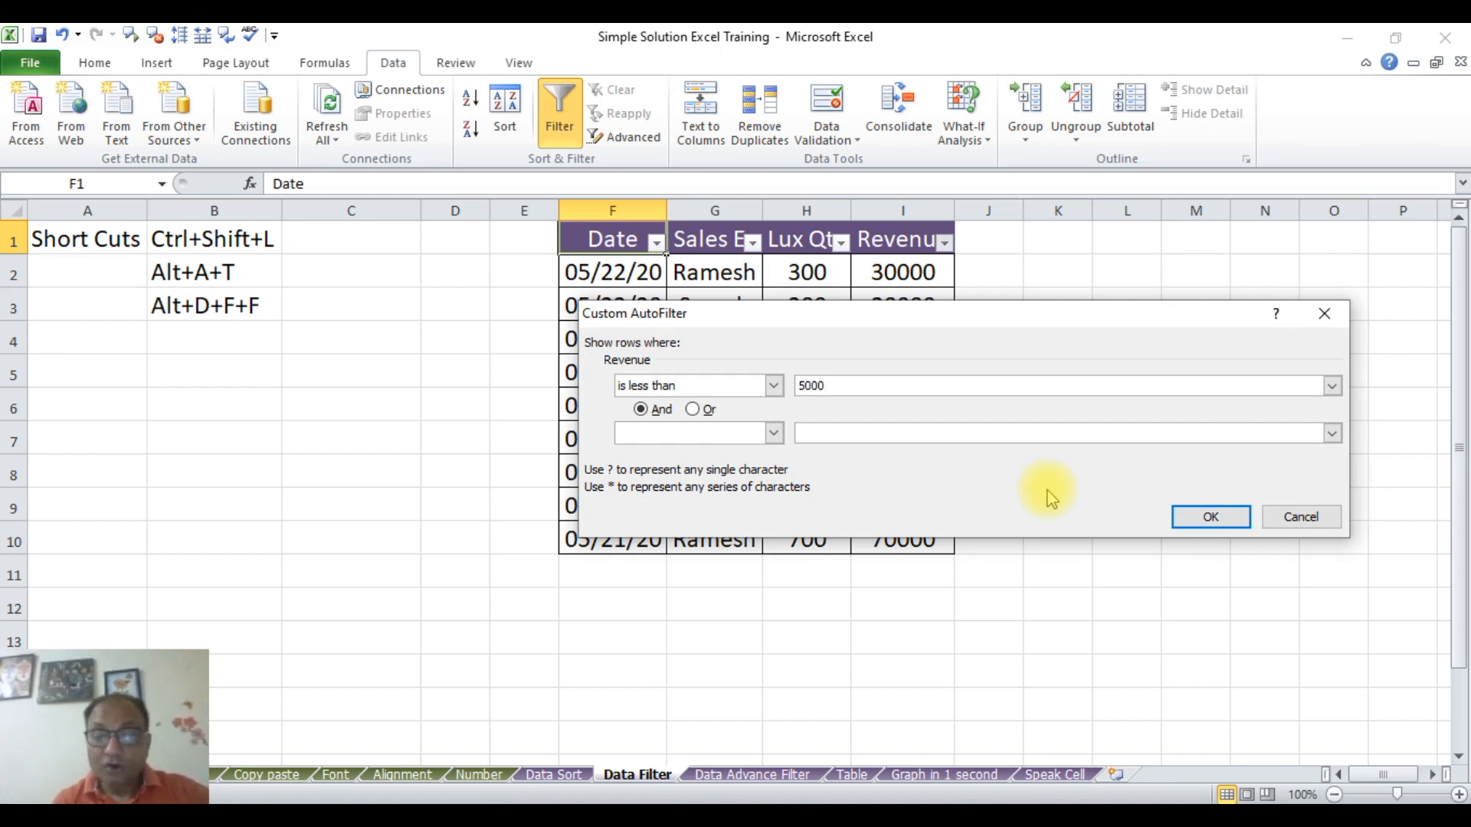
{"action": "type", "text": "0"}
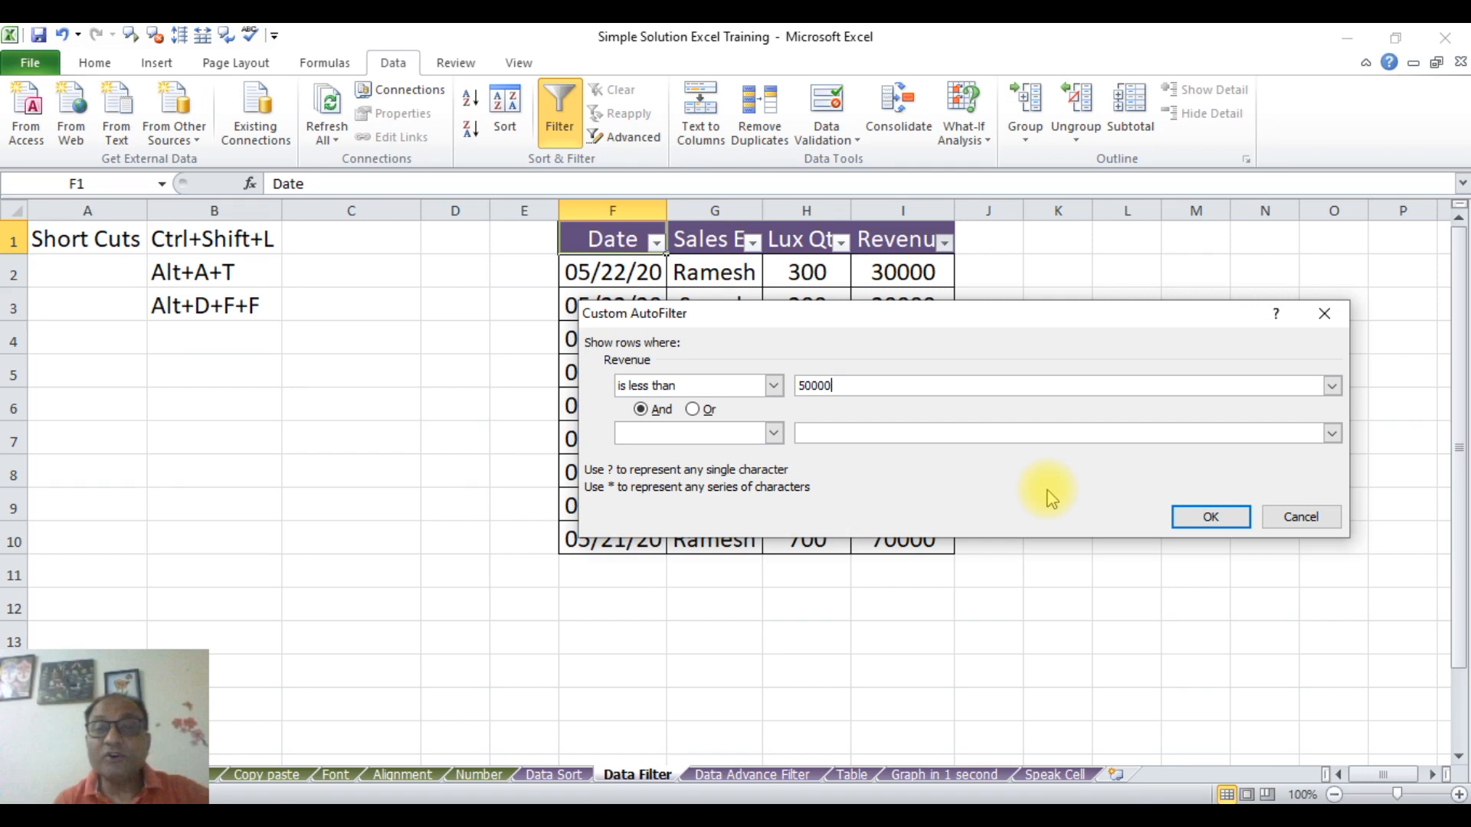
{"action": "left_click", "coordinate": [1242, 521]}
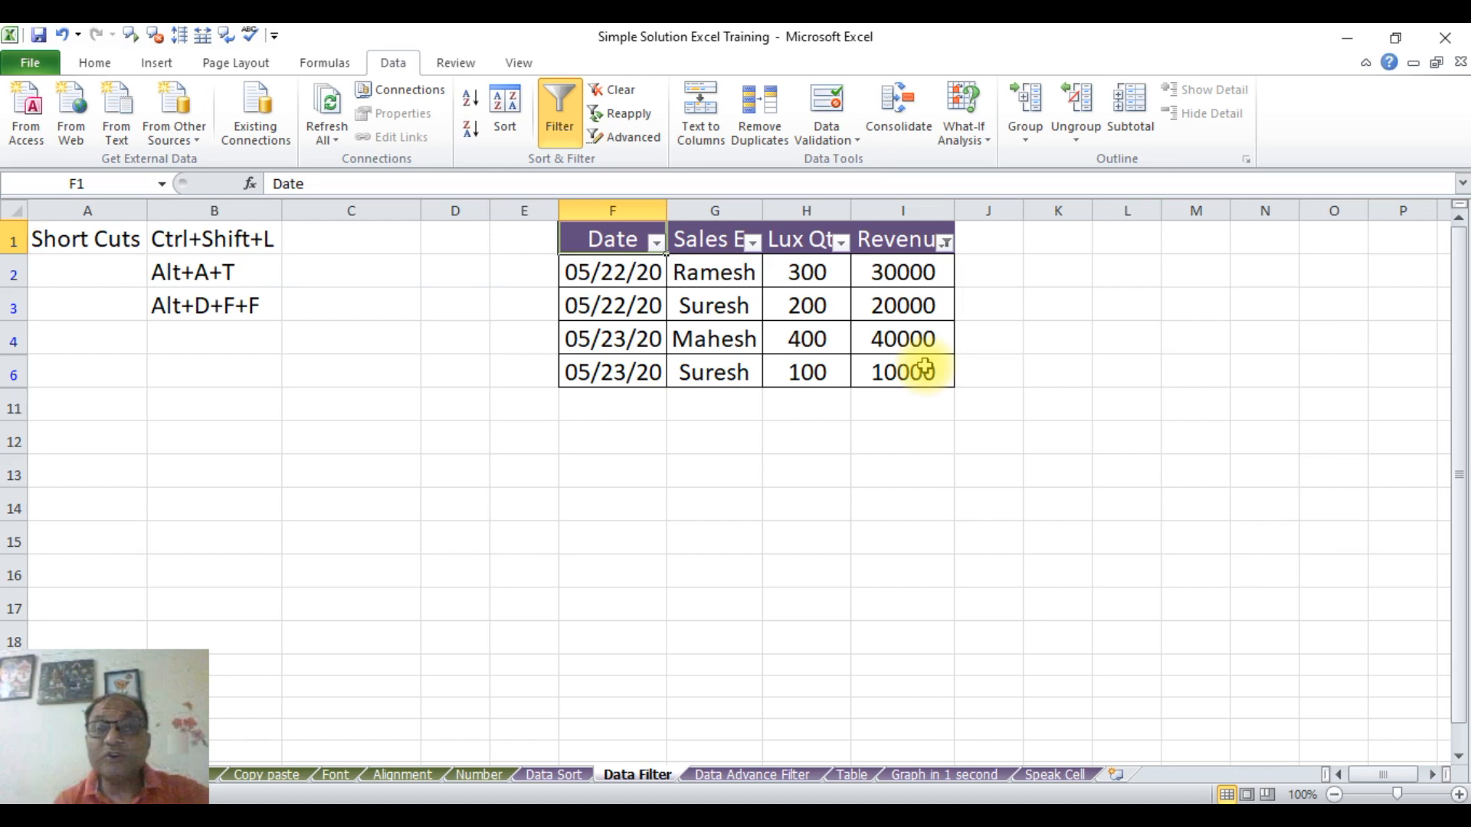
{"action": "key", "text": "alt+a+c"}
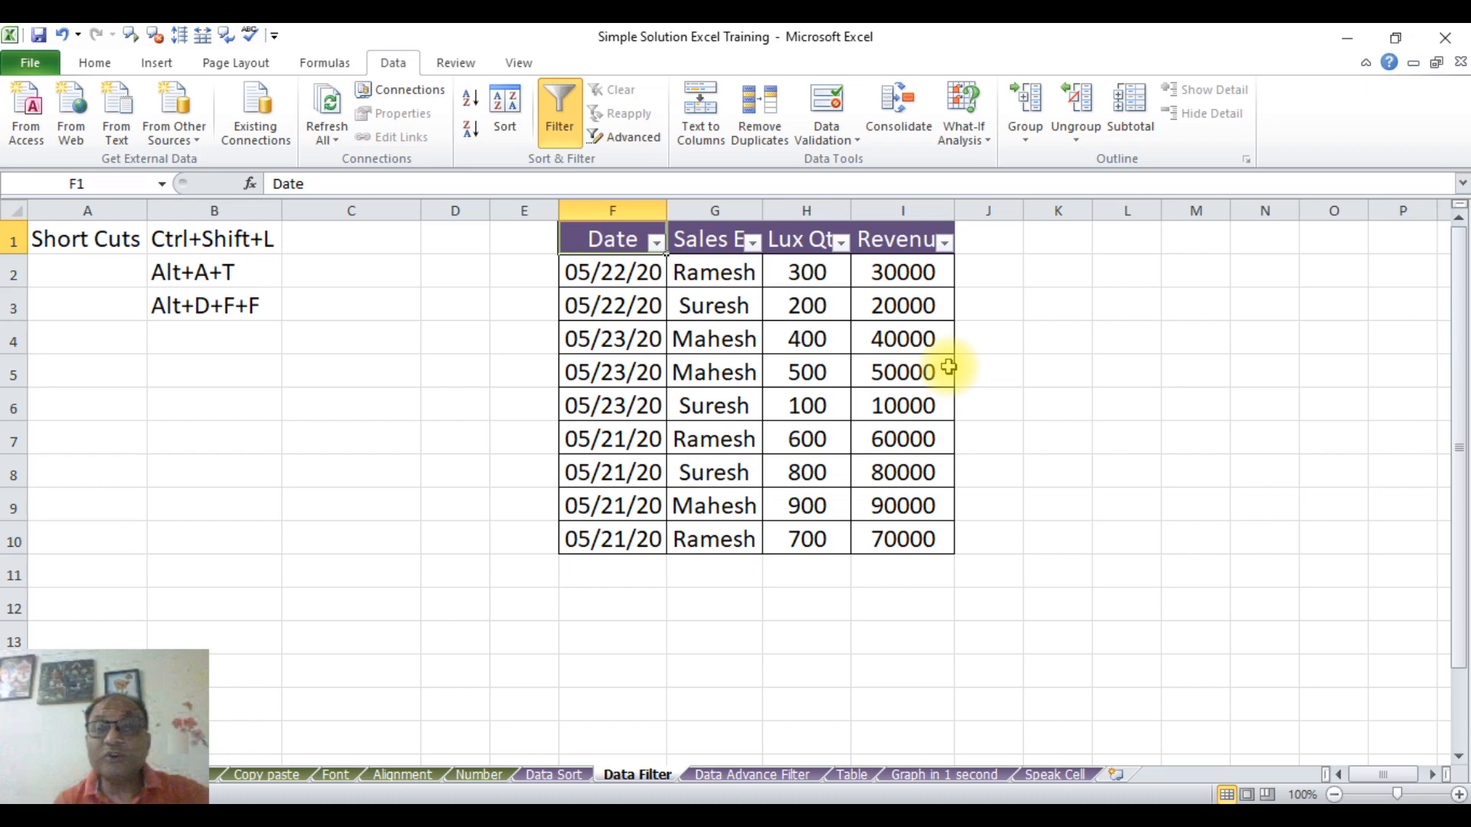
Apply a number filter to the Revenue column that keeps only the rows of 40000 and above.
{"action": "left_click", "coordinate": [944, 243]}
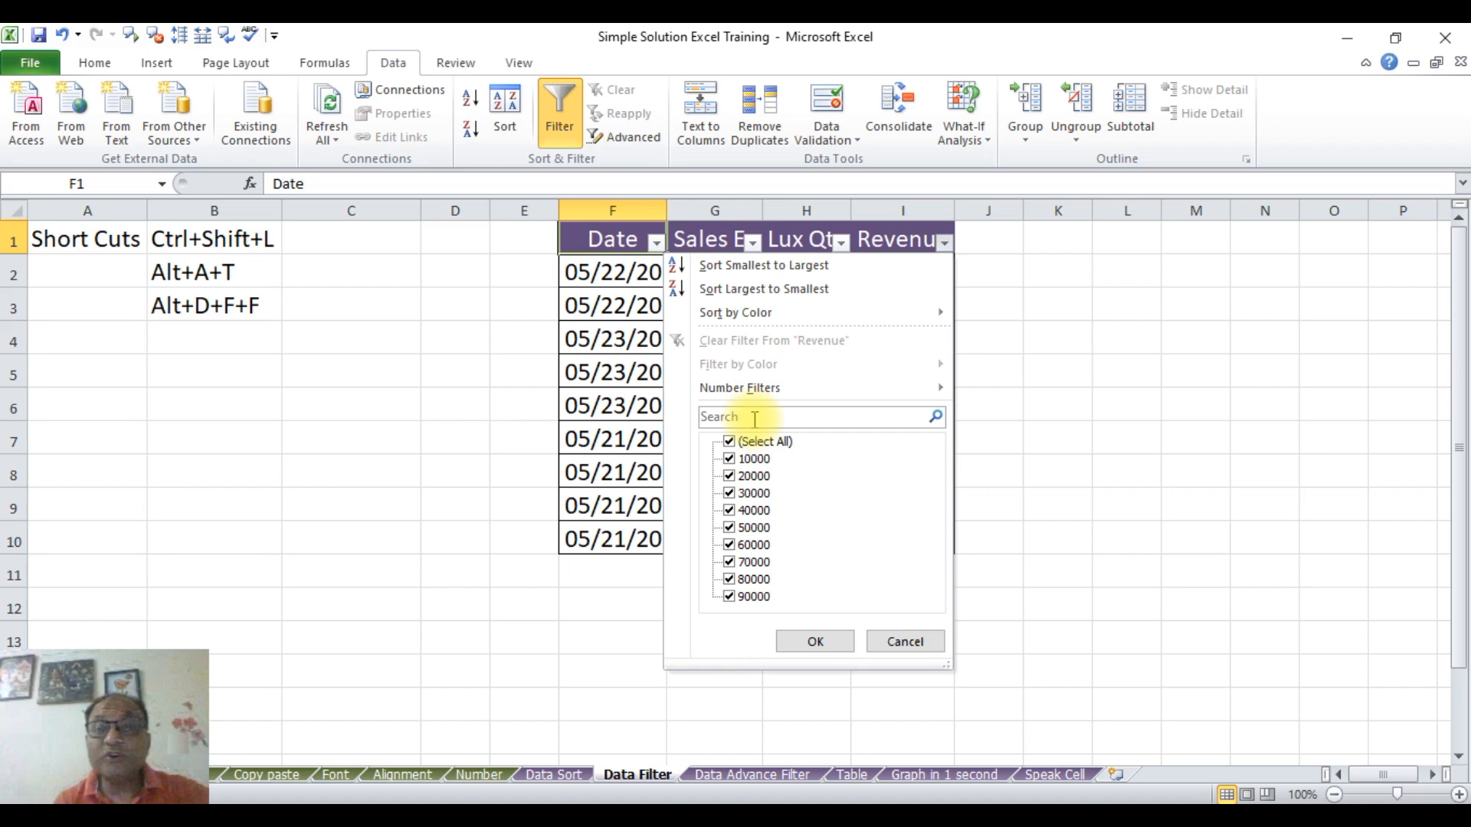
{"action": "mouse_move", "coordinate": [755, 388]}
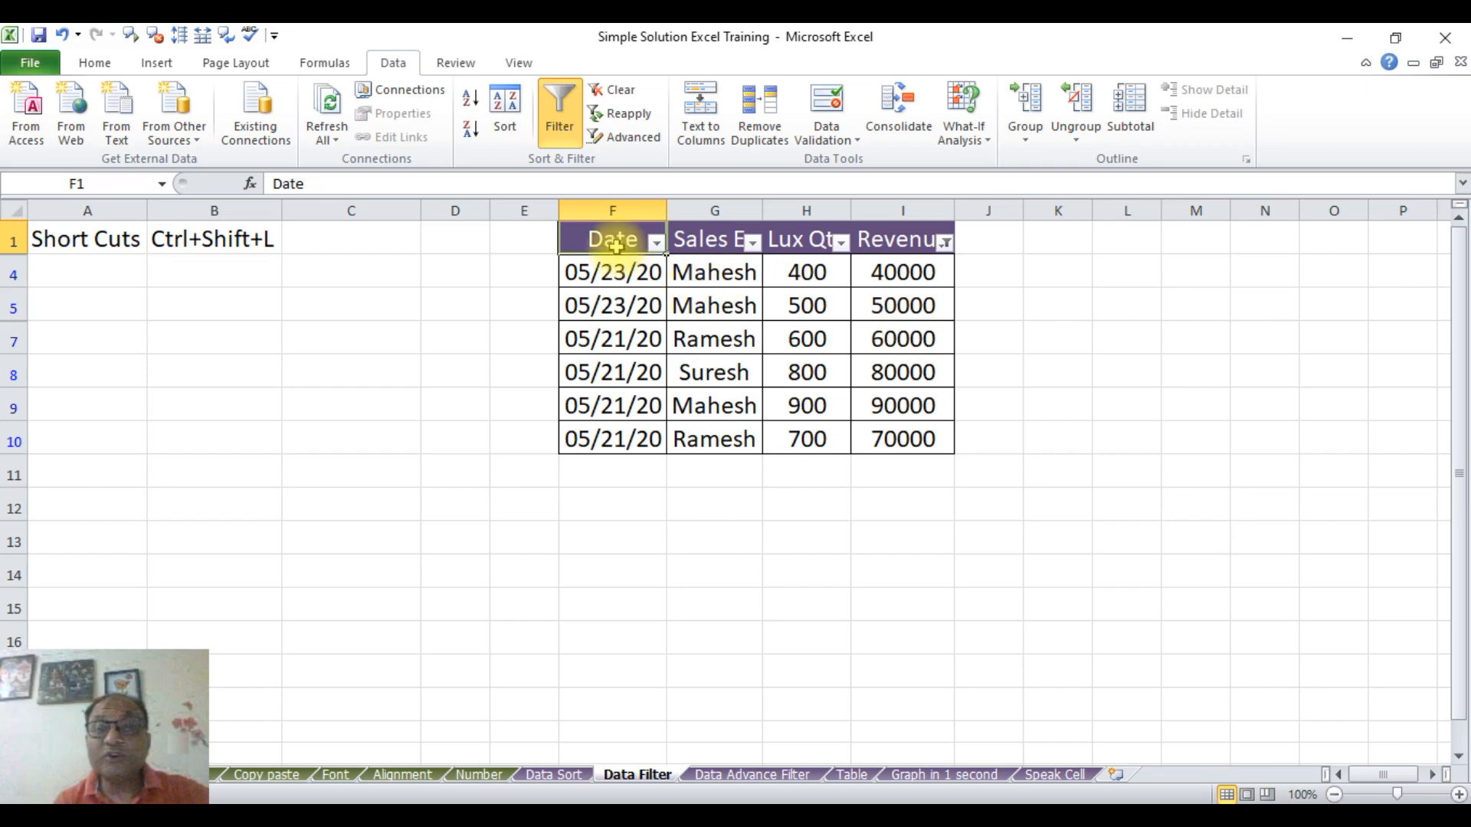
Copy the whole filtered sales table and paste it below the original, starting at cell F13.
{"action": "left_click_drag", "start_coordinate": [631, 246], "coordinate": [796, 311]}
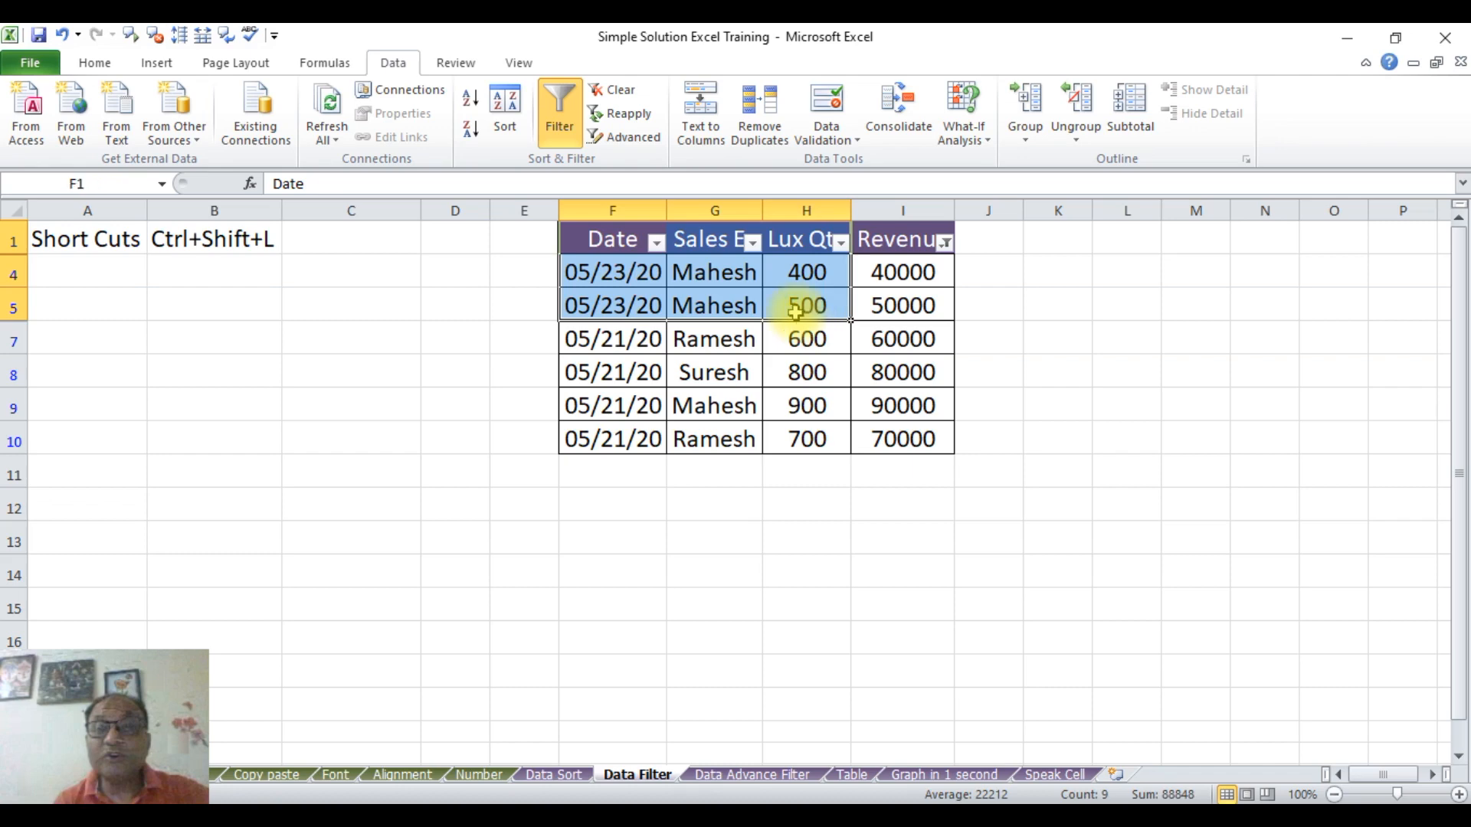
{"action": "left_click", "coordinate": [796, 311]}
{"action": "key", "text": "ctrl+a"}
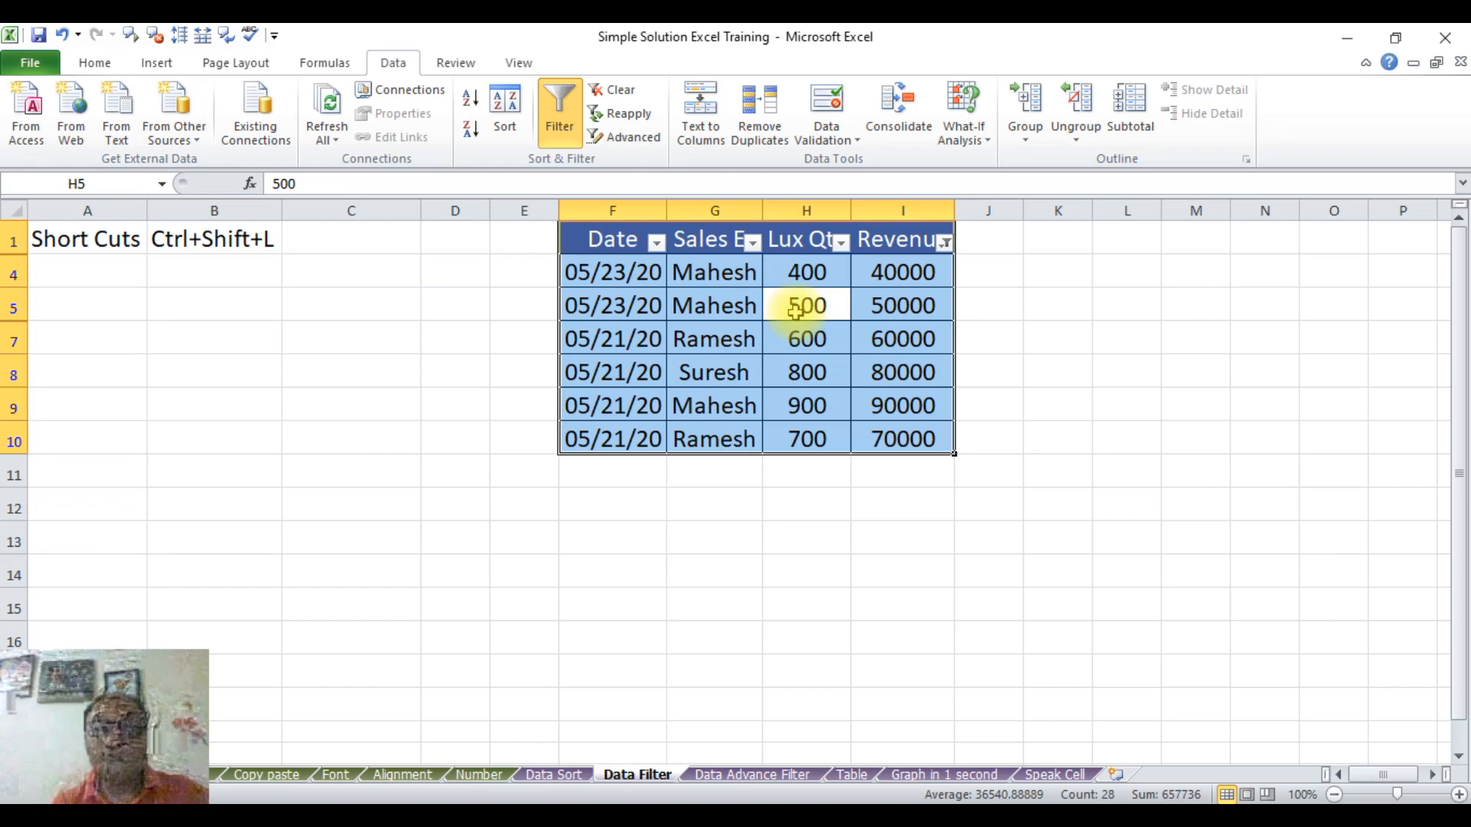
{"action": "key", "text": "ctrl+c"}
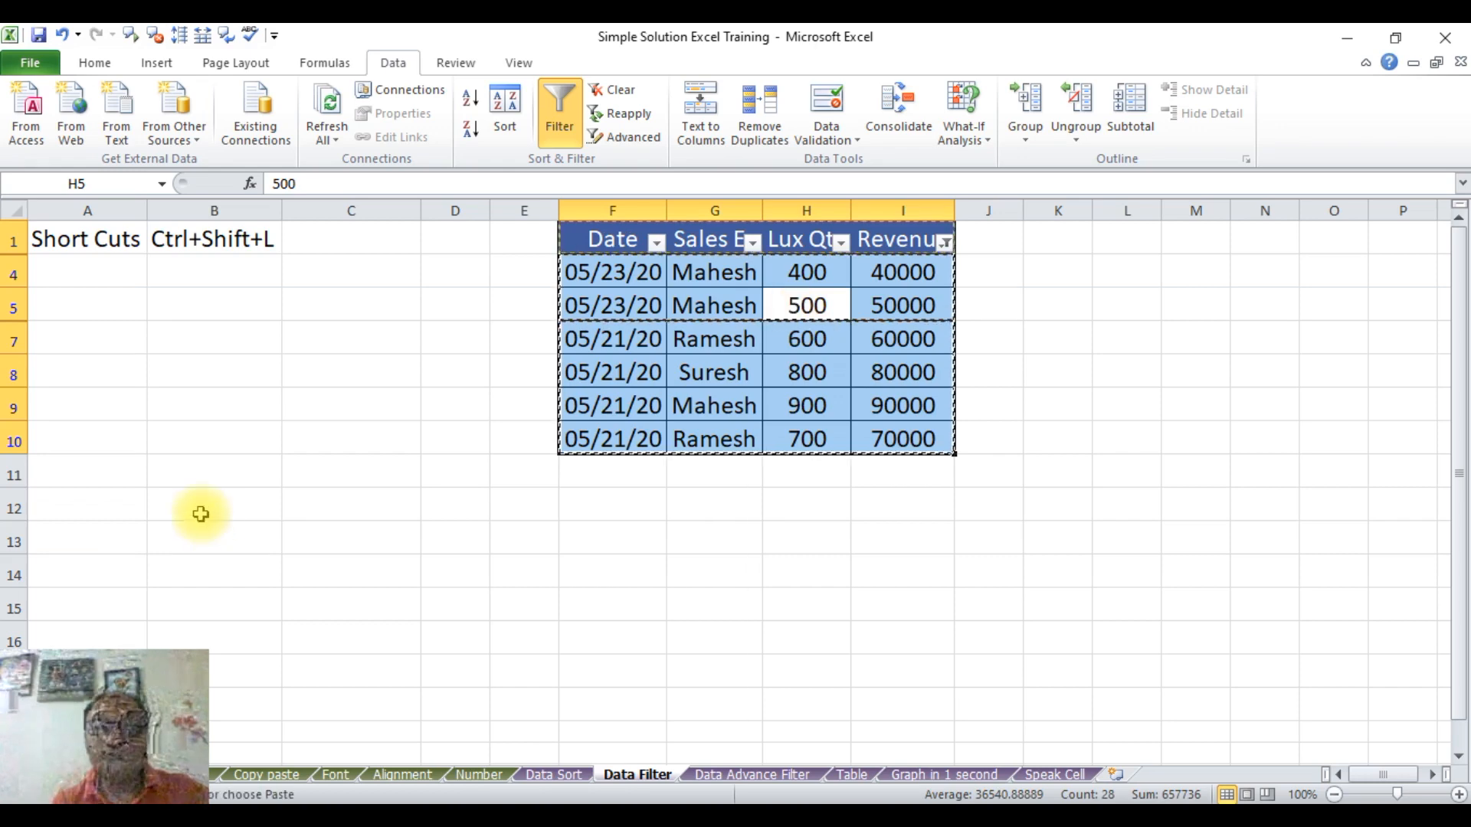
{"action": "left_click", "coordinate": [620, 547]}
{"action": "key", "text": "ctrl+v"}
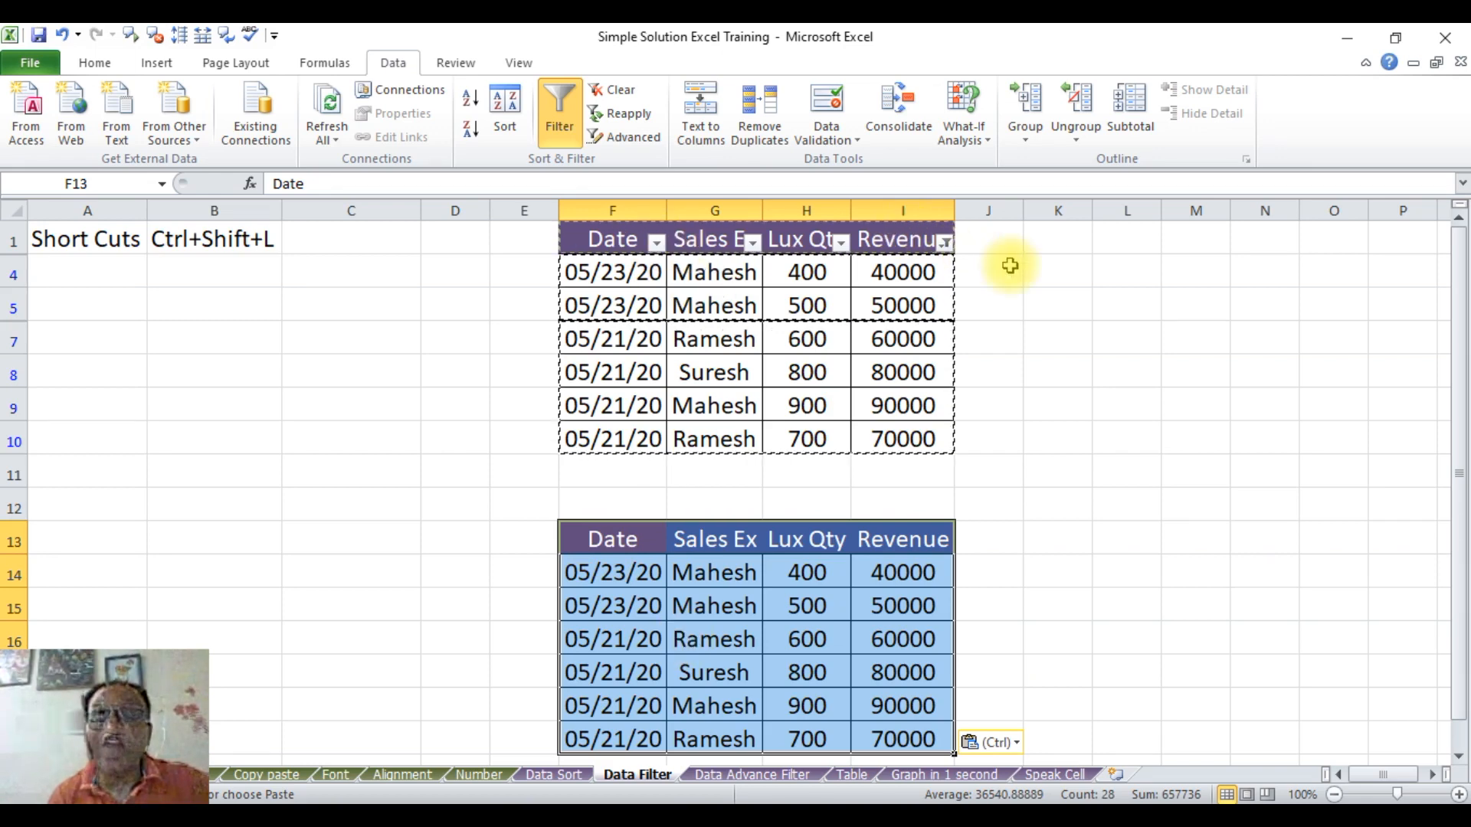
Clear the Revenue filter from the original sales table and deselect the pasted copy.
{"action": "left_click", "coordinate": [940, 239]}
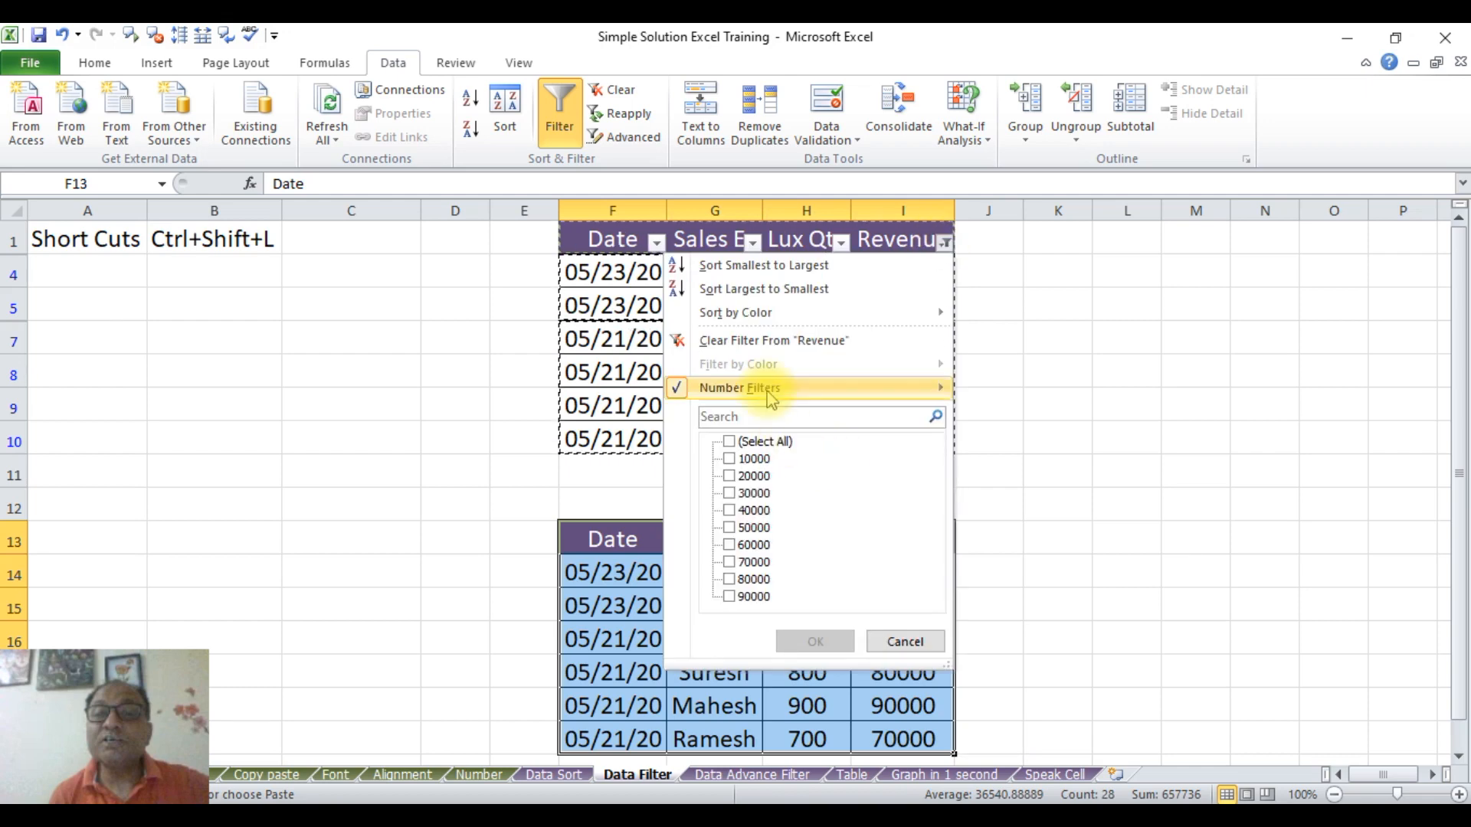
{"action": "left_click", "coordinate": [747, 342]}
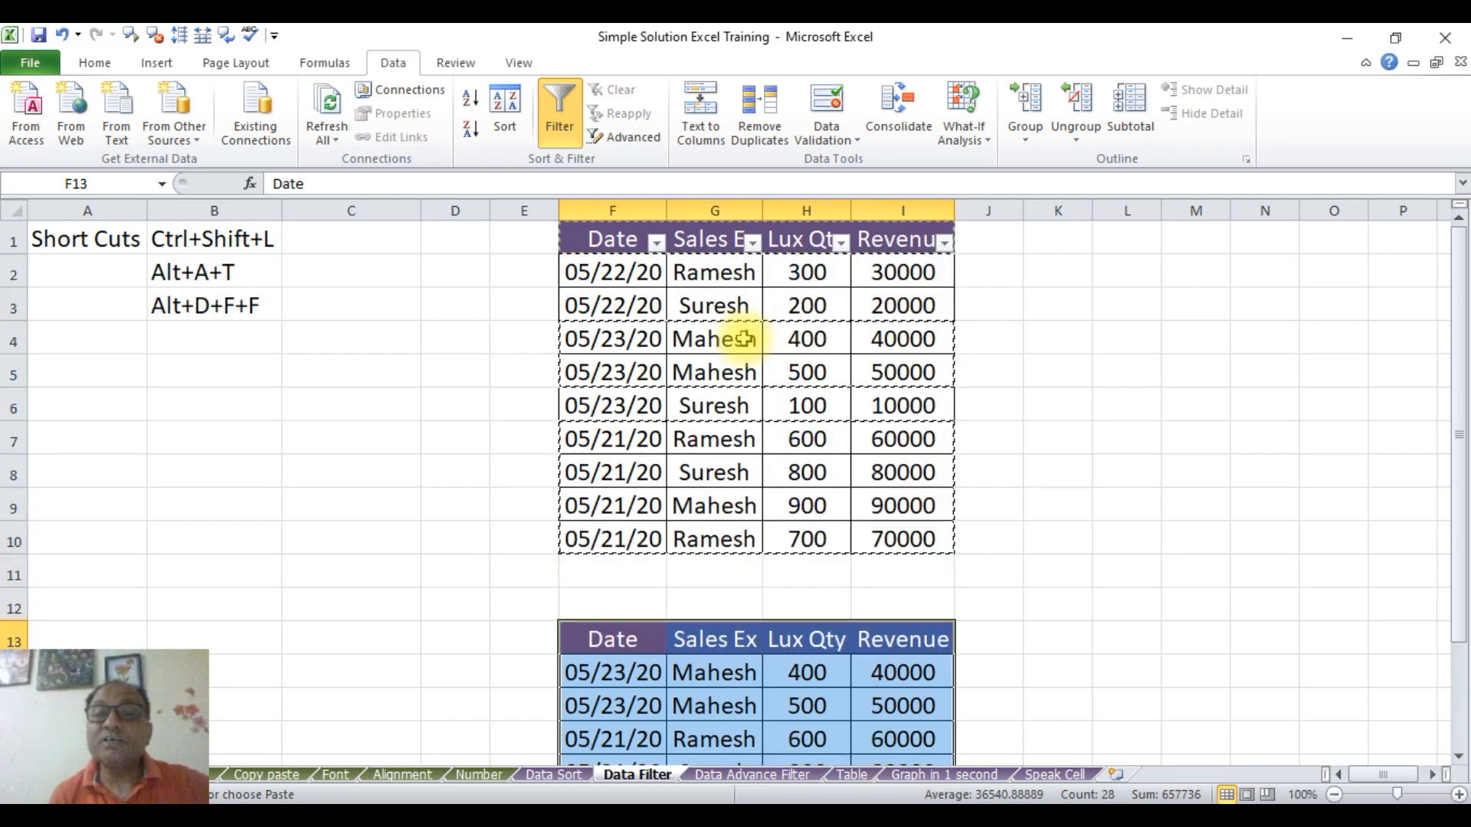
{"action": "left_click", "coordinate": [1096, 429]}
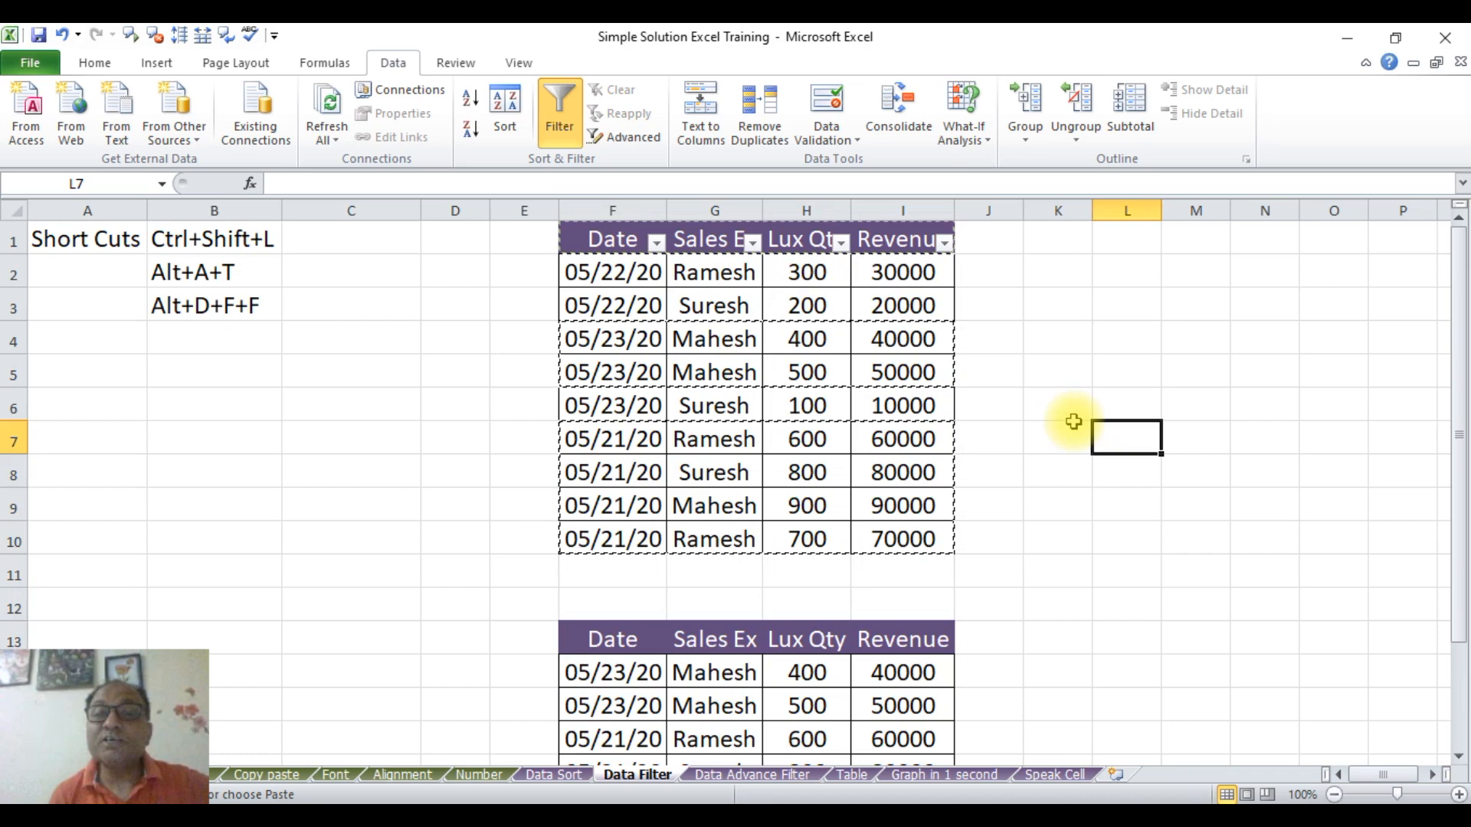
{"action": "left_click_drag", "start_coordinate": [1458, 280], "coordinate": [1433, 69]}
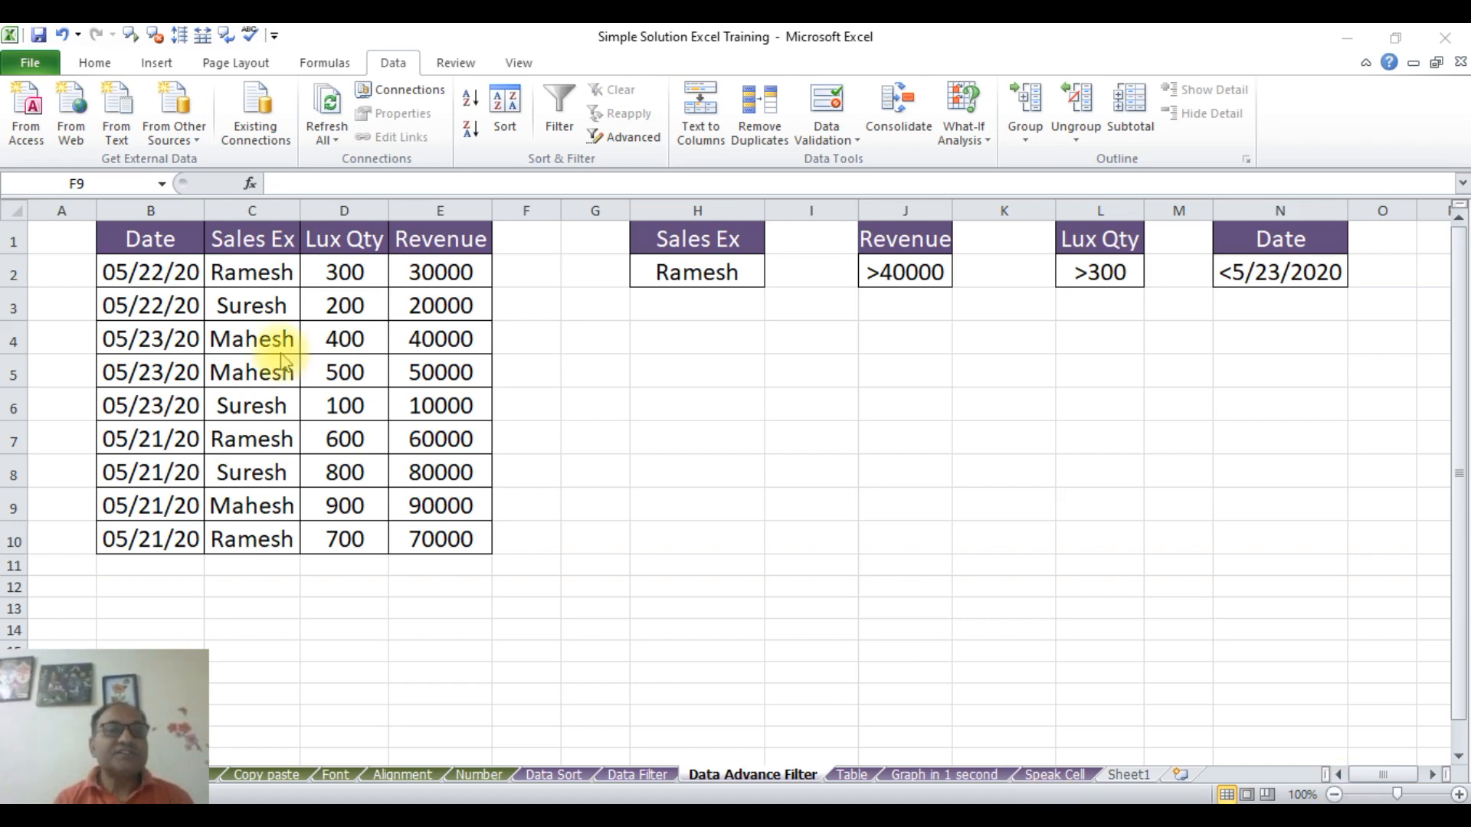
Apply an in-place Advanced Filter to the list B1:E10, using the Sales Ex criteria in H1:H2.
{"action": "left_click", "coordinate": [126, 238]}
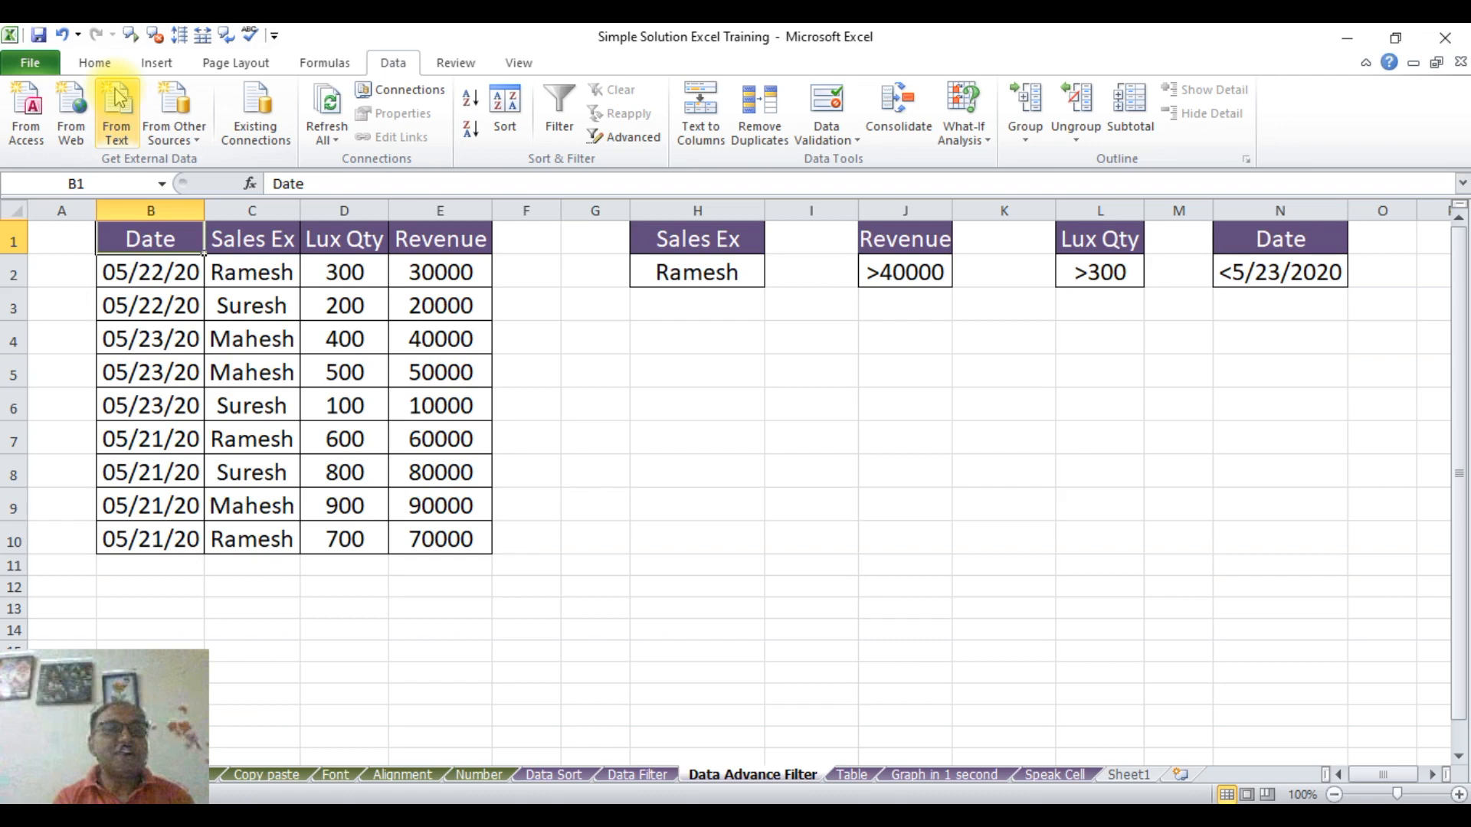
{"action": "left_click", "coordinate": [99, 66]}
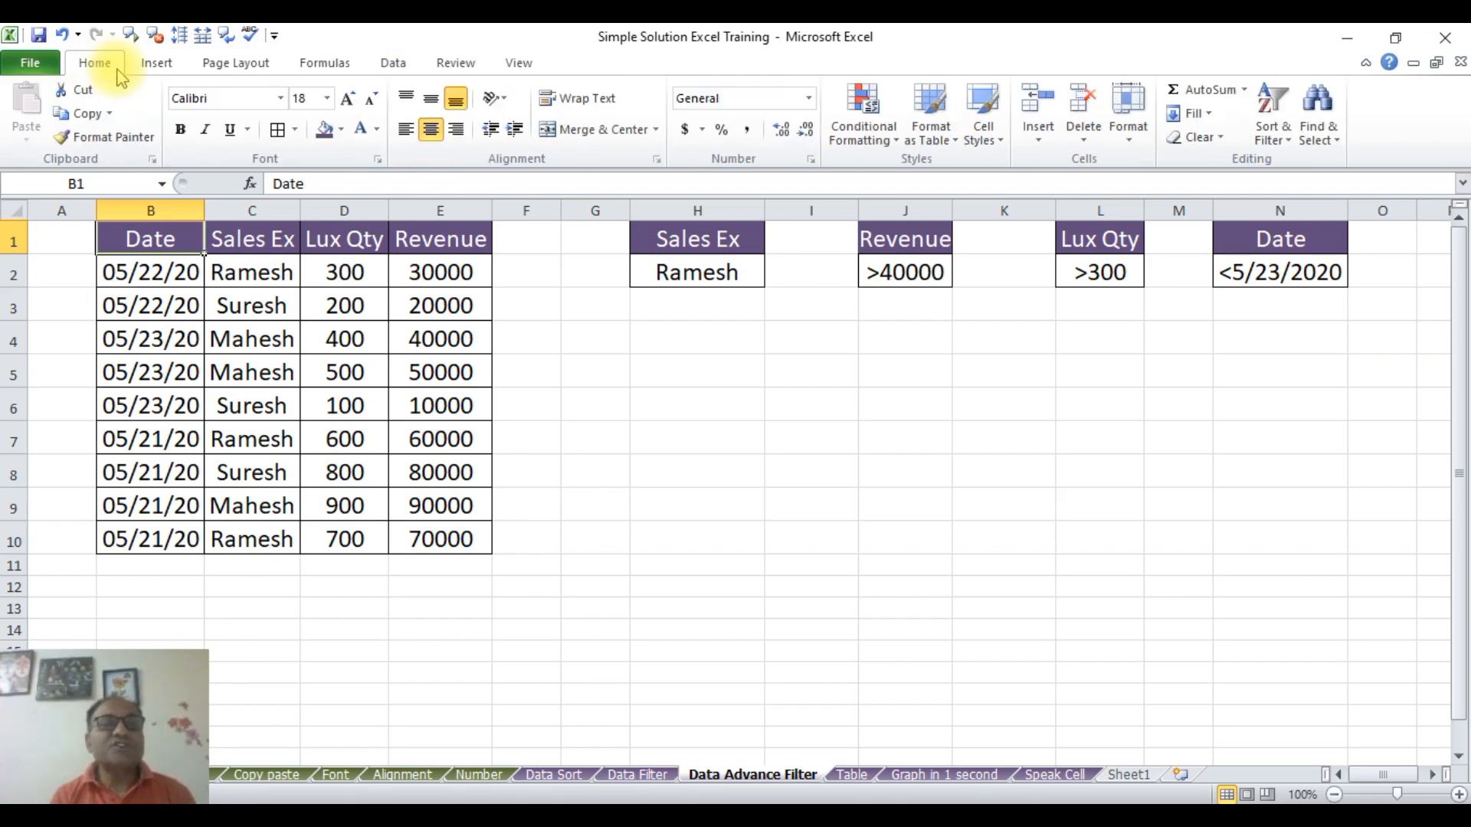
{"action": "left_click", "coordinate": [395, 64]}
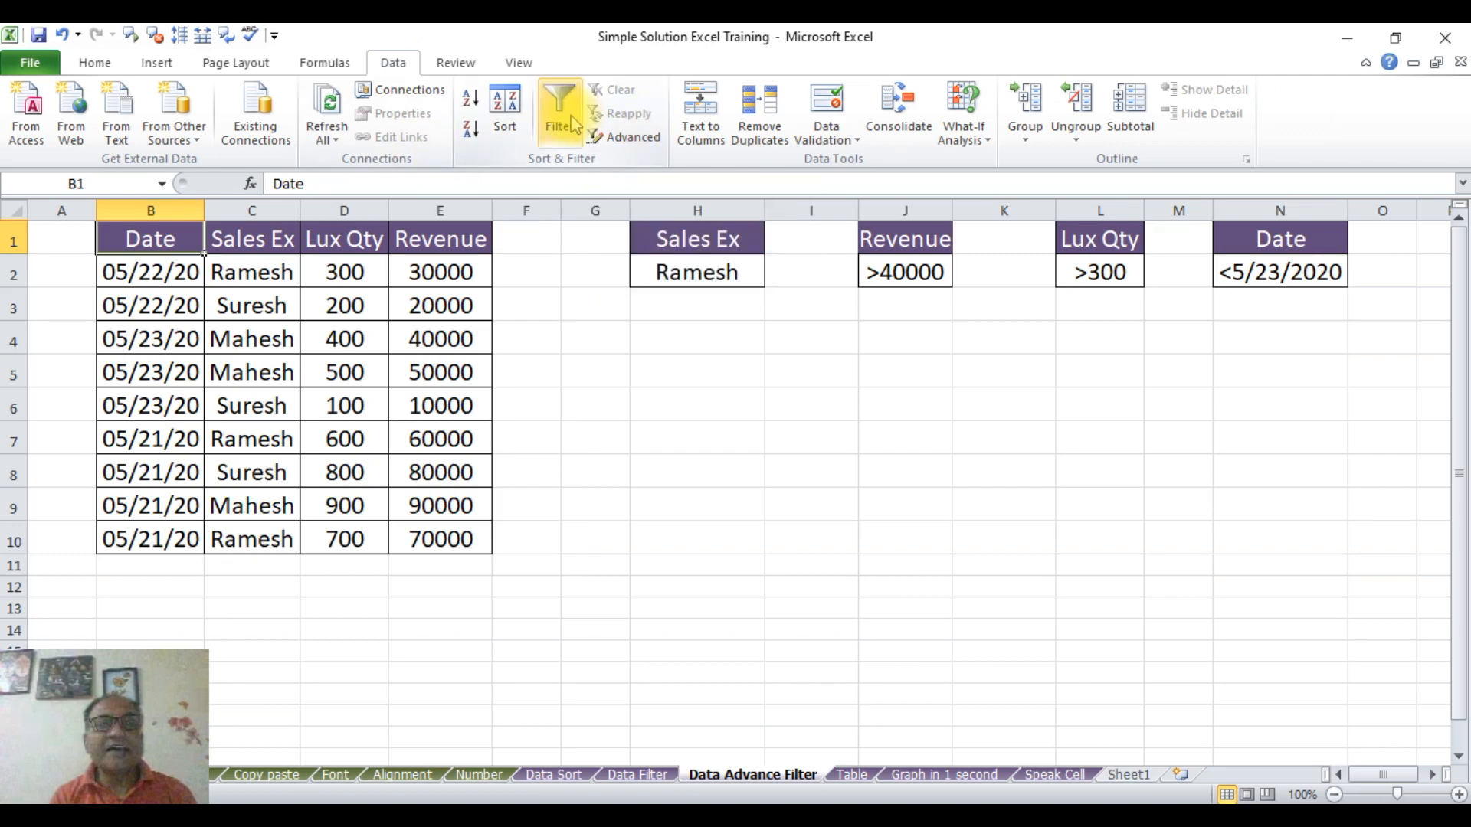
{"action": "left_click", "coordinate": [634, 138]}
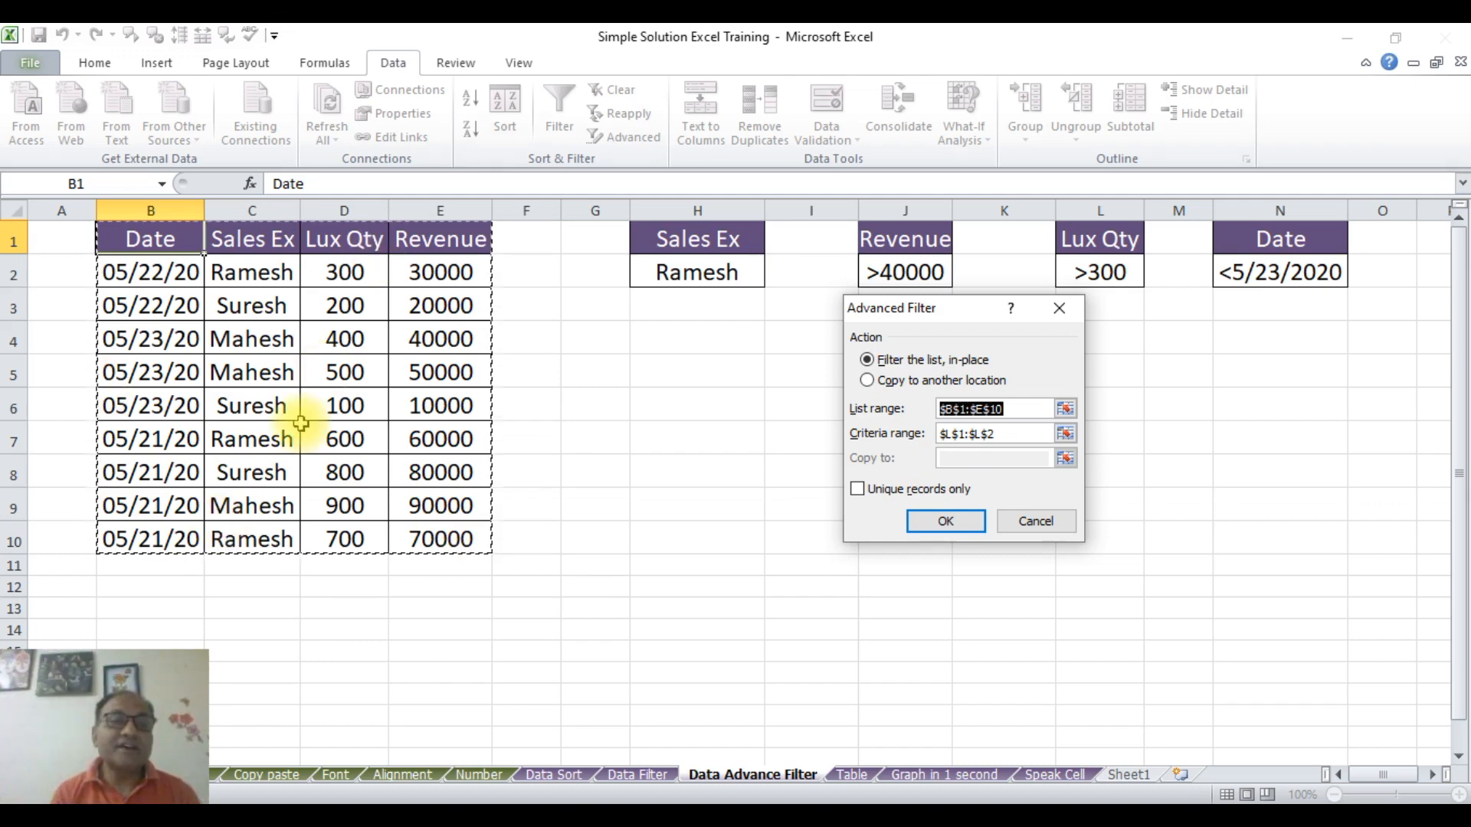
{"action": "left_click", "coordinate": [1029, 438]}
{"action": "key", "text": "BackSpace"}
{"action": "key", "text": "BackSpace"}
{"action": "key", "text": "BackSpace"}
{"action": "key", "text": "BackSpace"}
{"action": "key", "text": "BackSpace"}
{"action": "key", "text": "BackSpace"}
{"action": "key", "text": "BackSpace"}
{"action": "key", "text": "BackSpace"}
{"action": "key", "text": "BackSpace"}
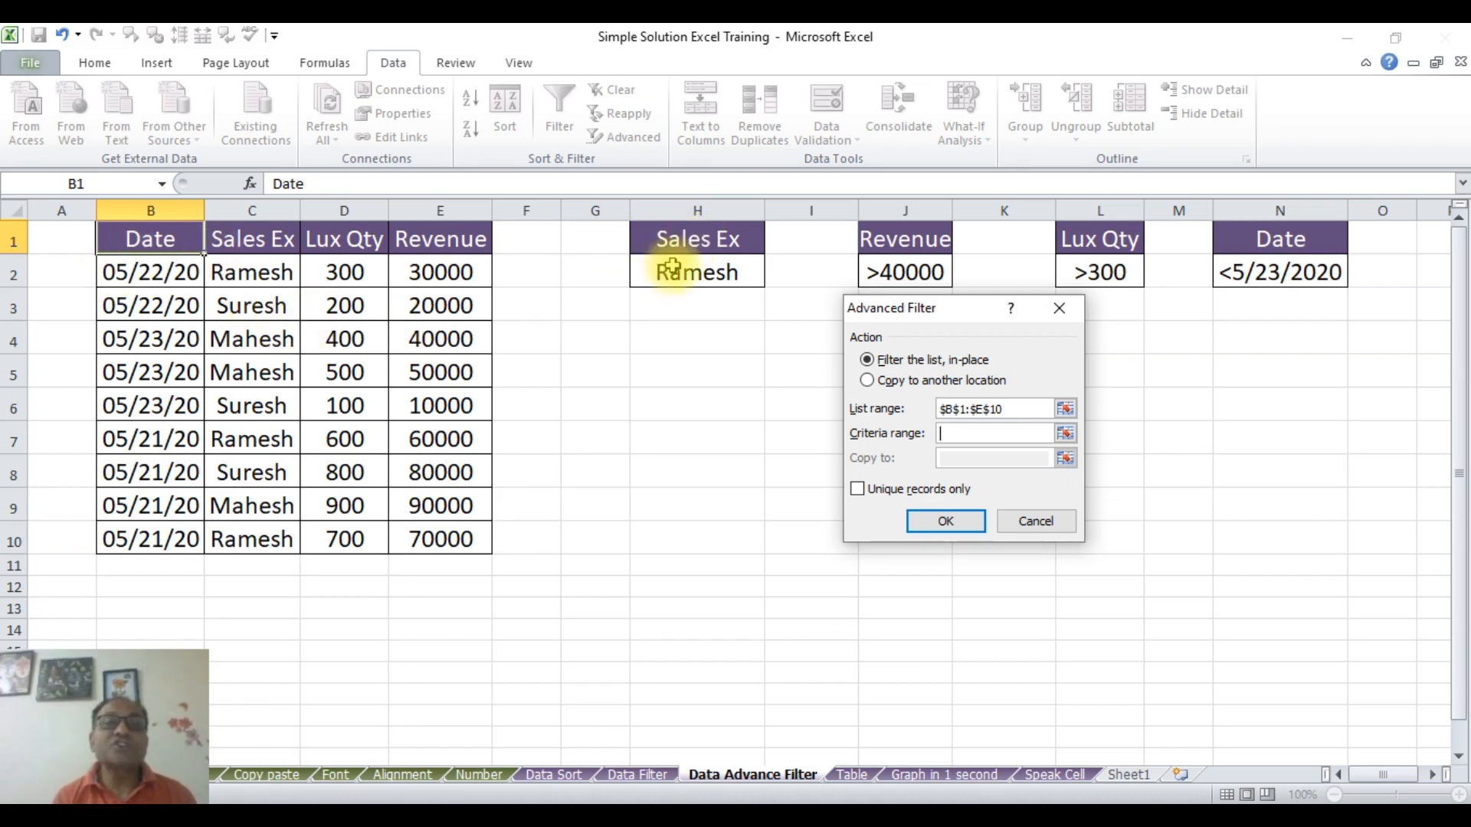
{"action": "left_click_drag", "start_coordinate": [713, 239], "coordinate": [715, 268]}
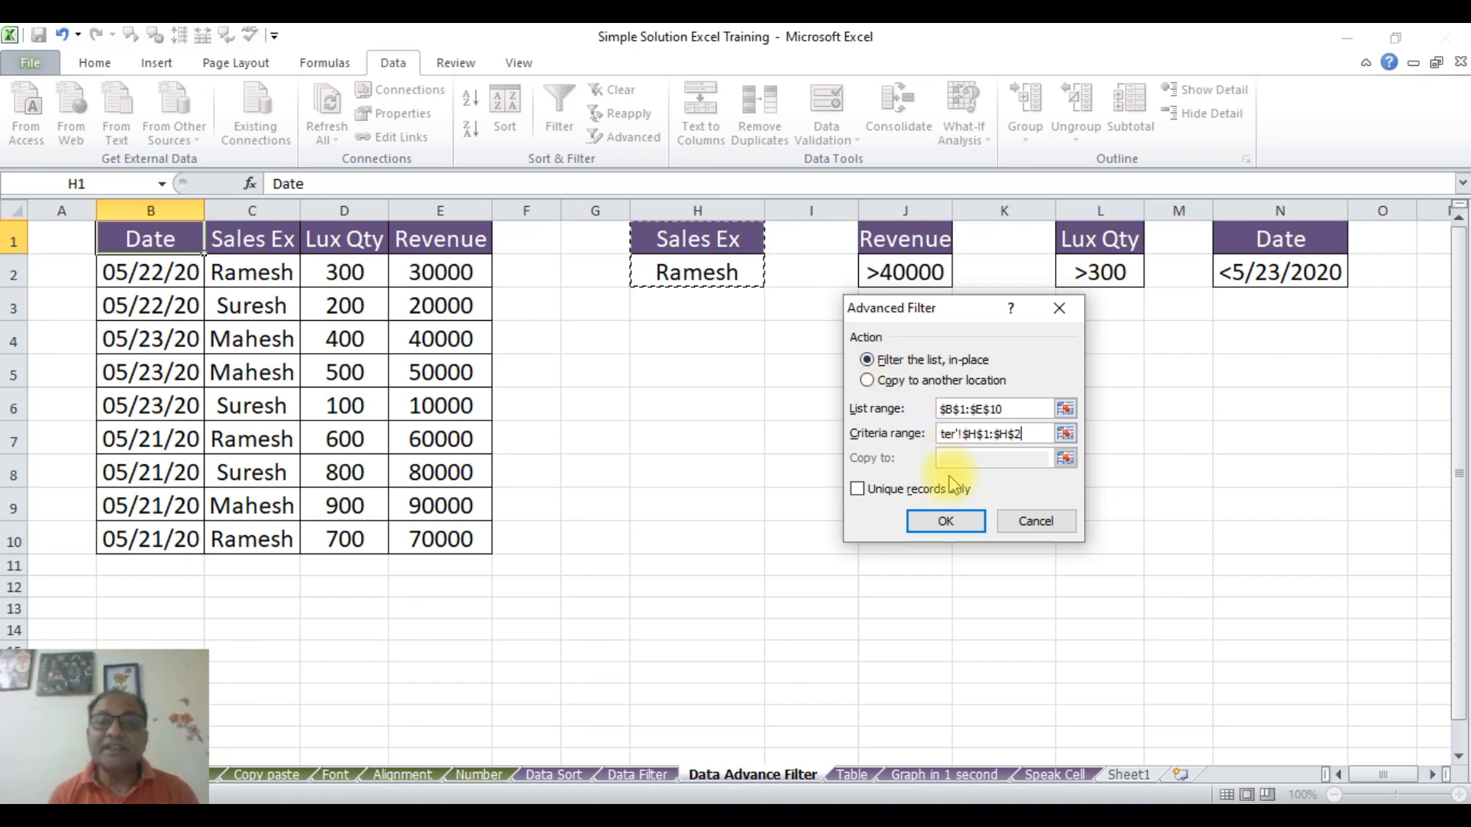
{"action": "left_click", "coordinate": [945, 522]}
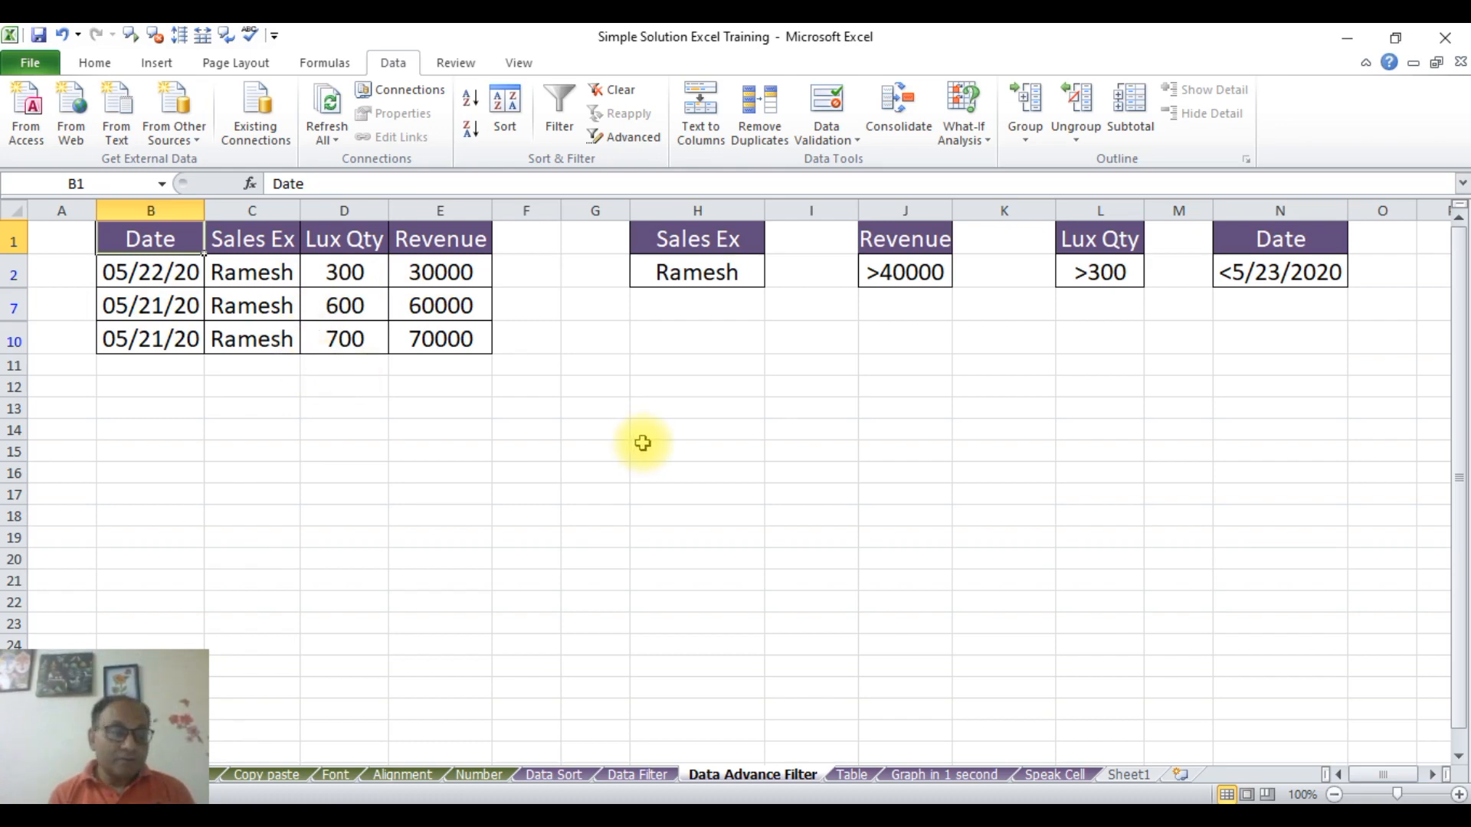
Undo the advanced filter on the sales table and select empty cell H7.
{"action": "key", "text": "ctrl+z"}
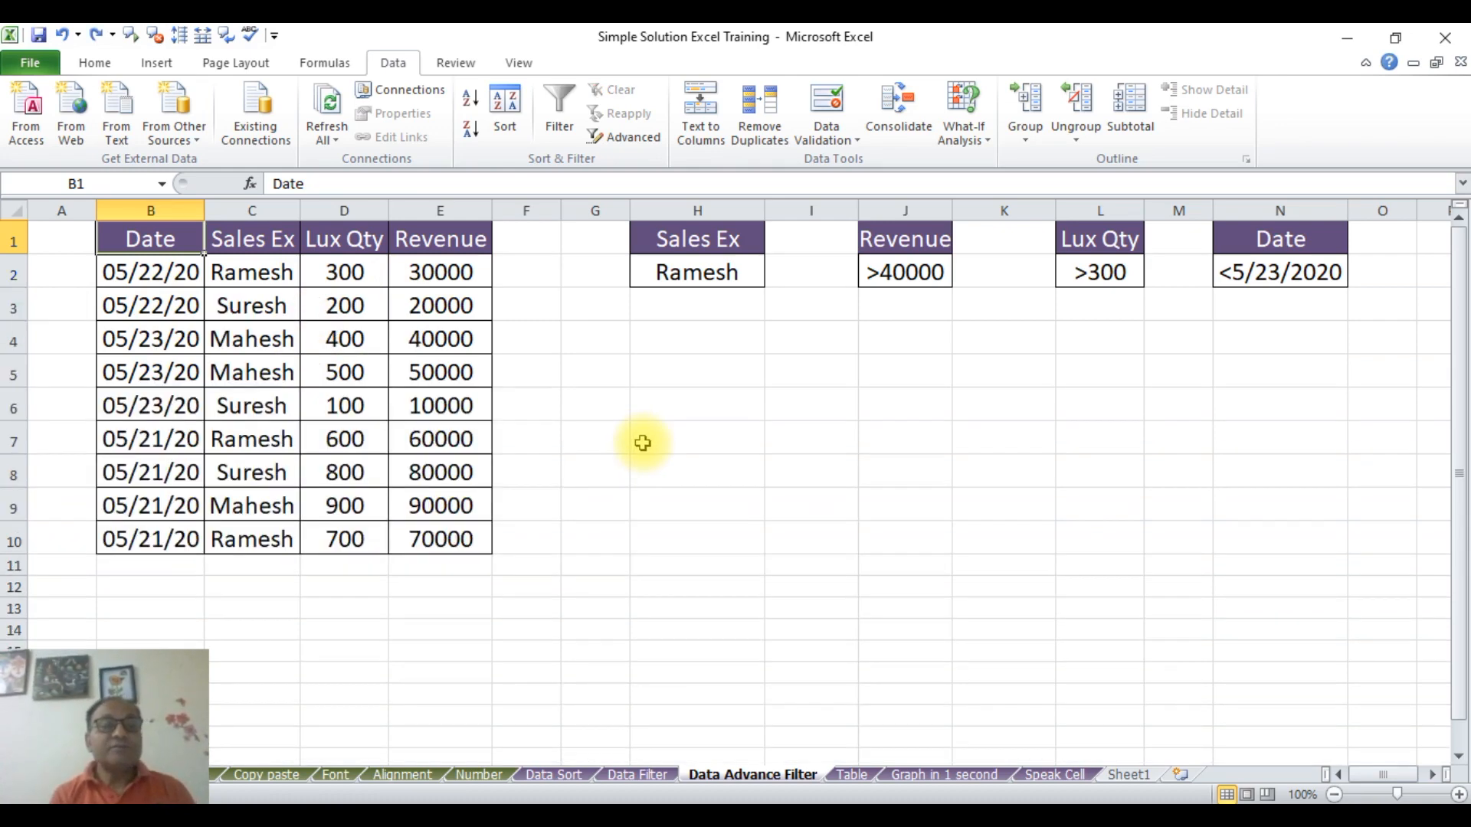
{"action": "left_click", "coordinate": [691, 445]}
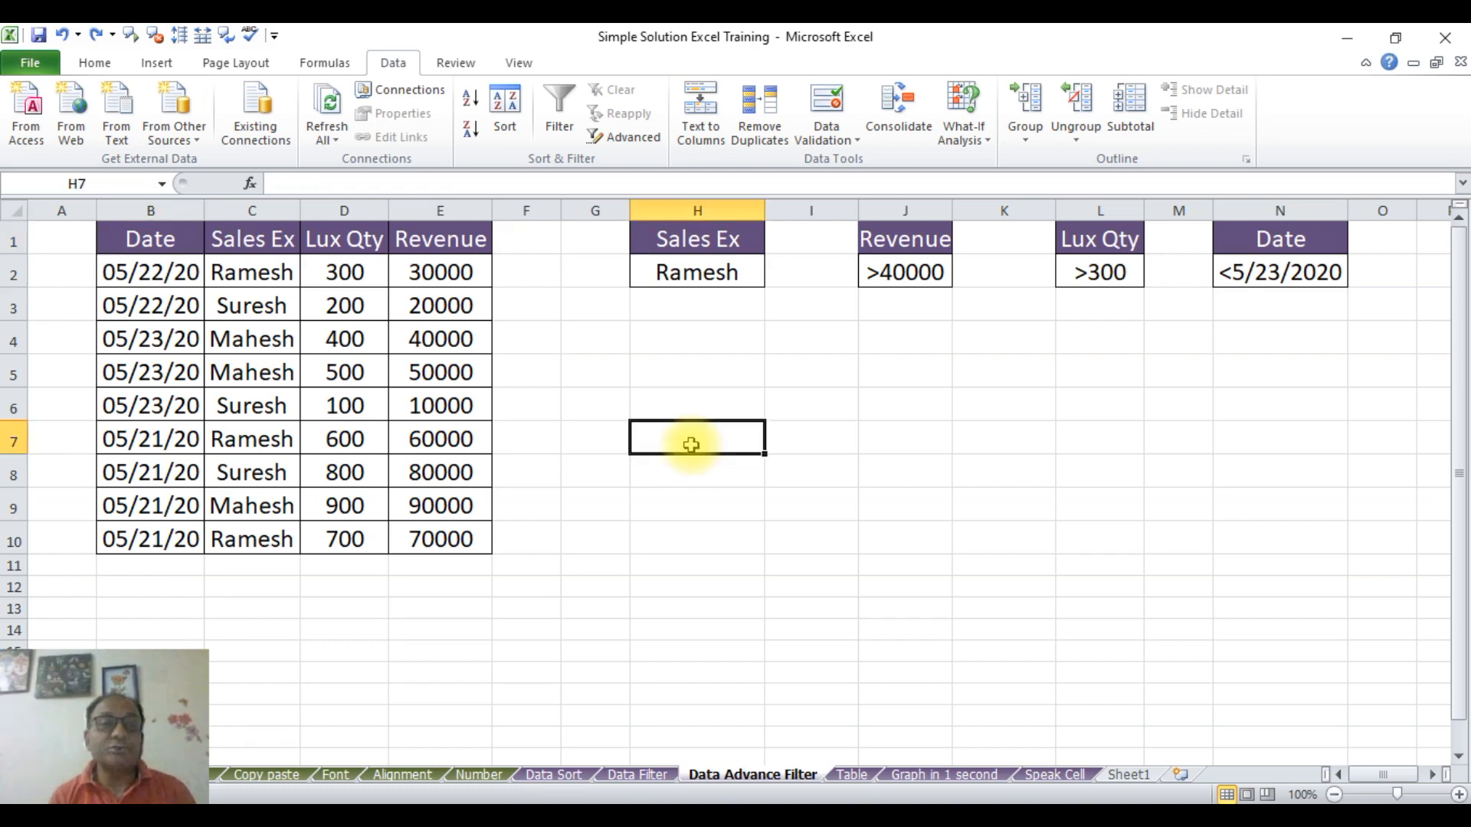
Start an Advanced Filter on the sales list B1:E10 with the Sales Ex cells H1:H2 as the criteria range.
{"action": "left_click", "coordinate": [264, 370]}
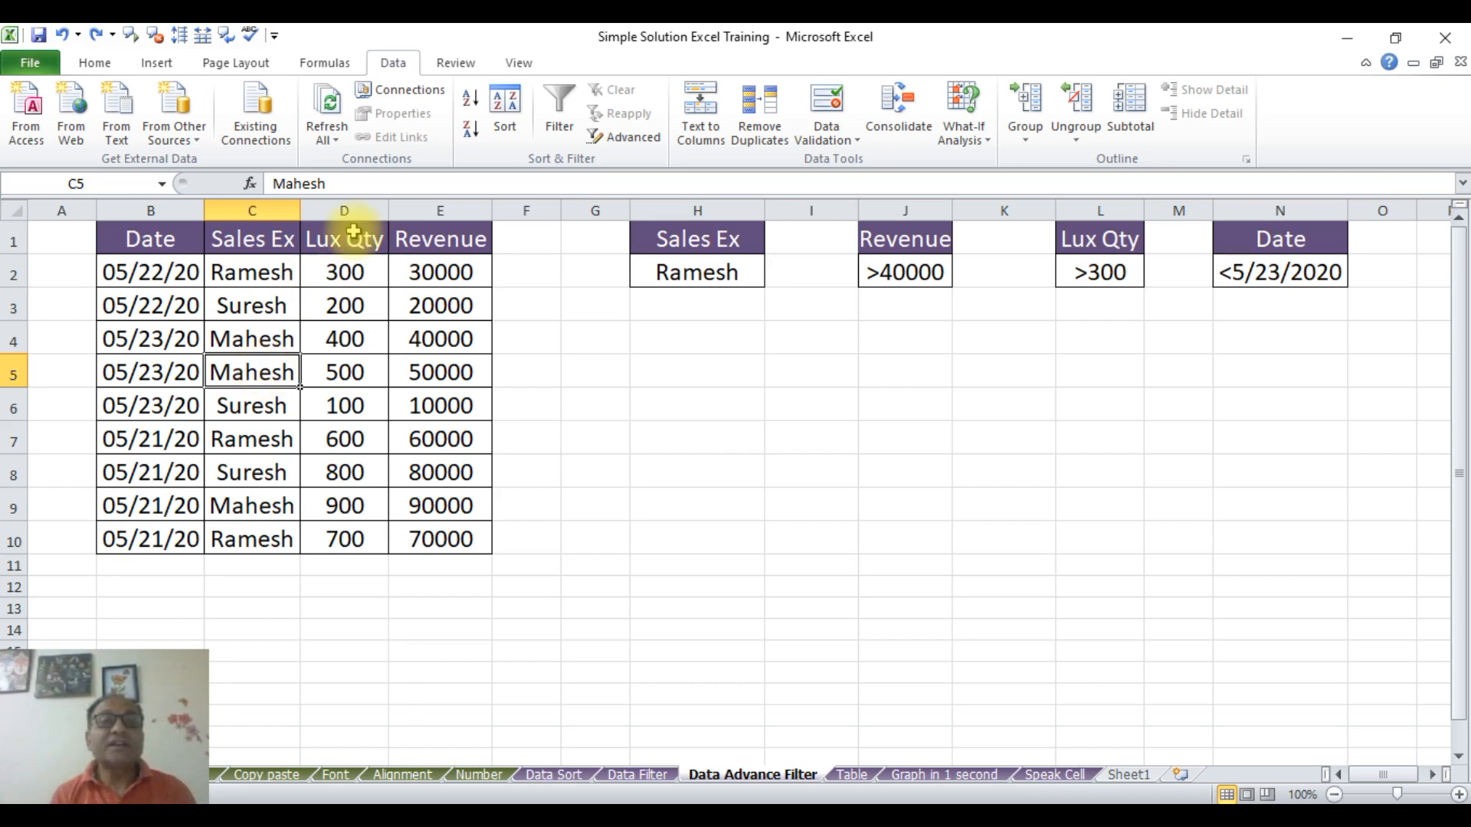
{"action": "left_click", "coordinate": [648, 142]}
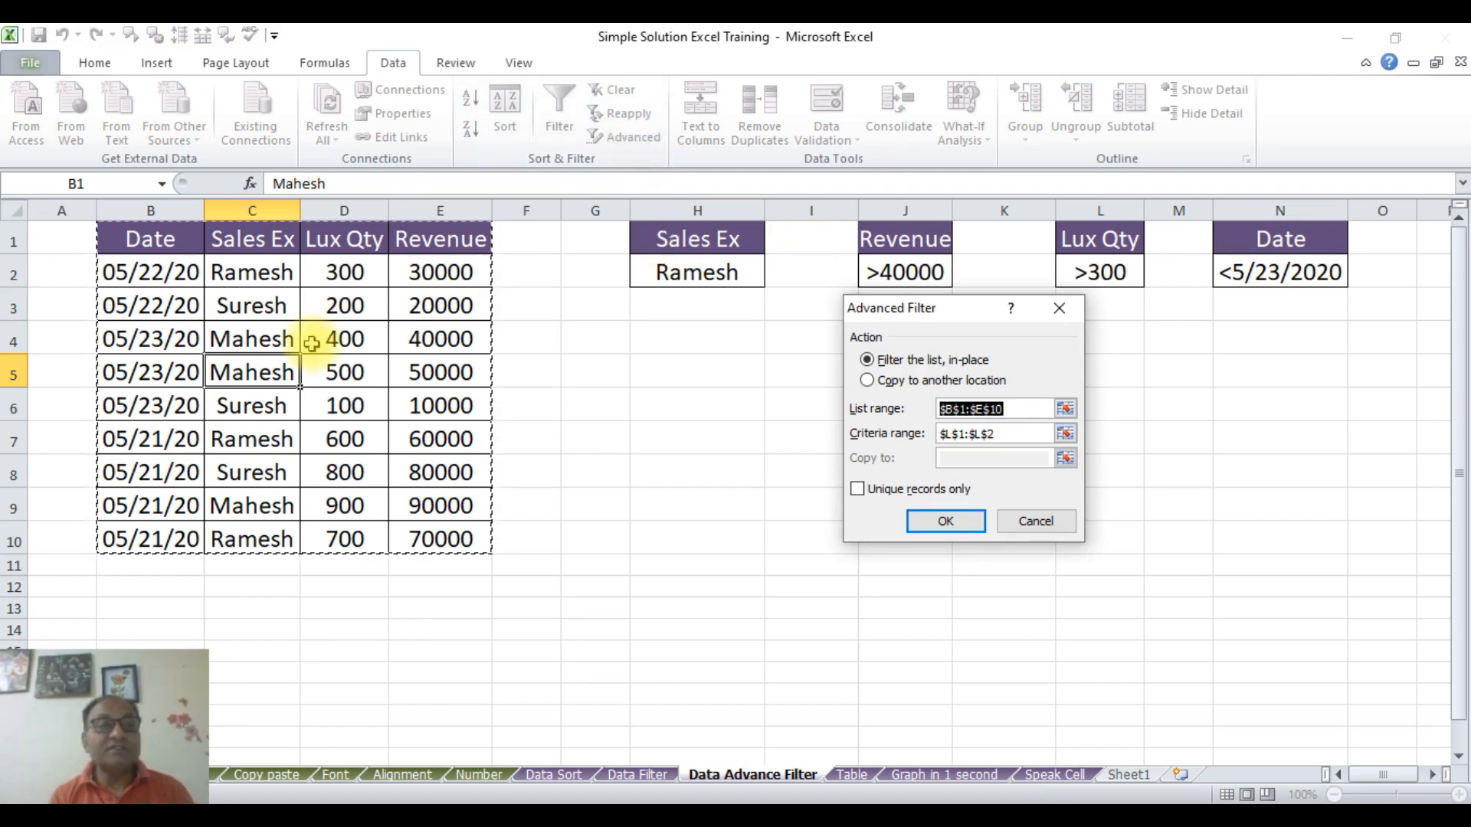
{"action": "left_click", "coordinate": [1008, 434]}
{"action": "double_click", "coordinate": [1008, 435]}
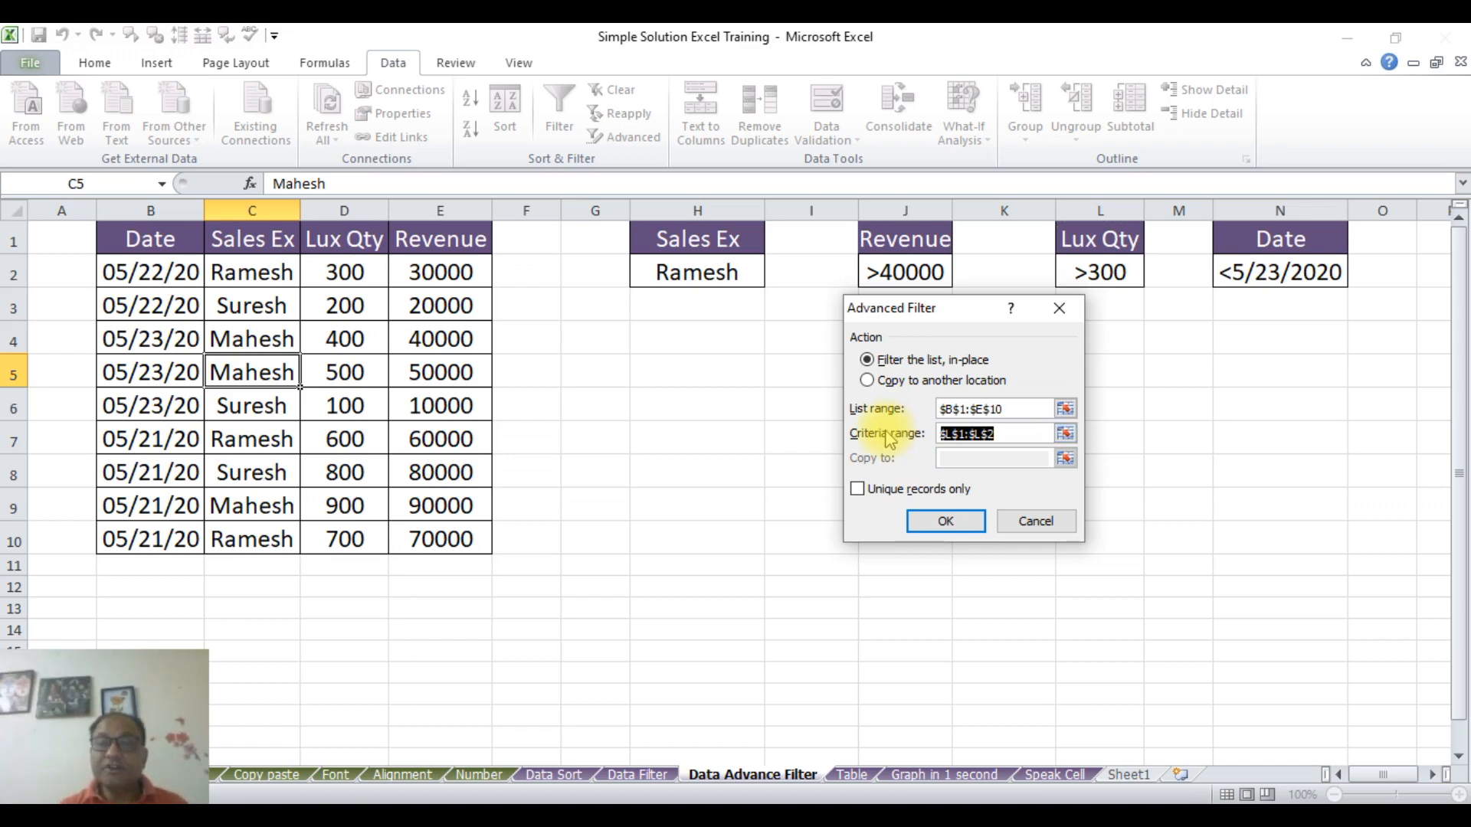
{"action": "key", "text": "BackSpace"}
{"action": "left_click_drag", "start_coordinate": [729, 236], "coordinate": [732, 276]}
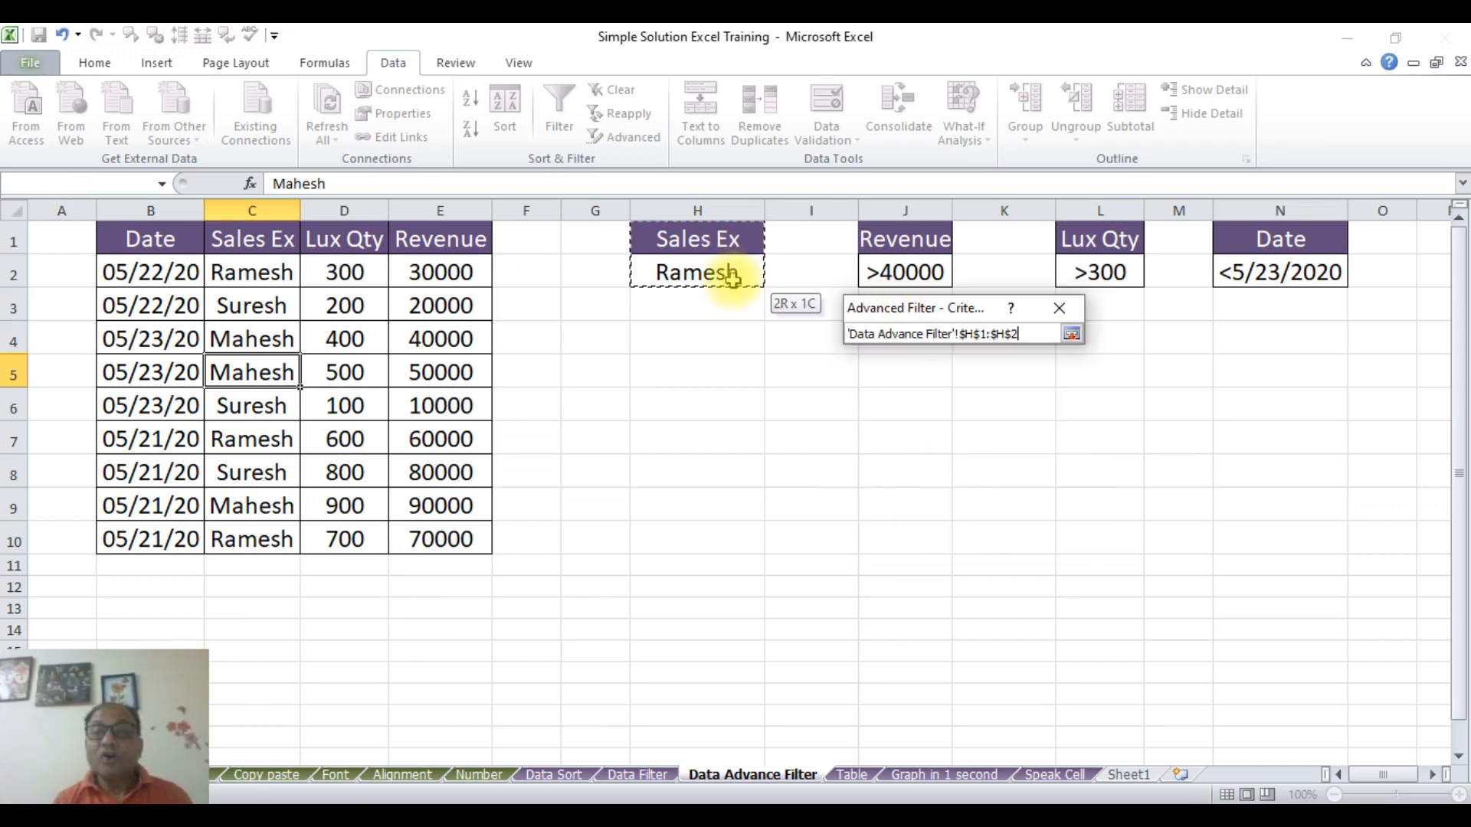
{"action": "left_click_drag", "start_coordinate": [734, 280], "coordinate": [733, 280]}
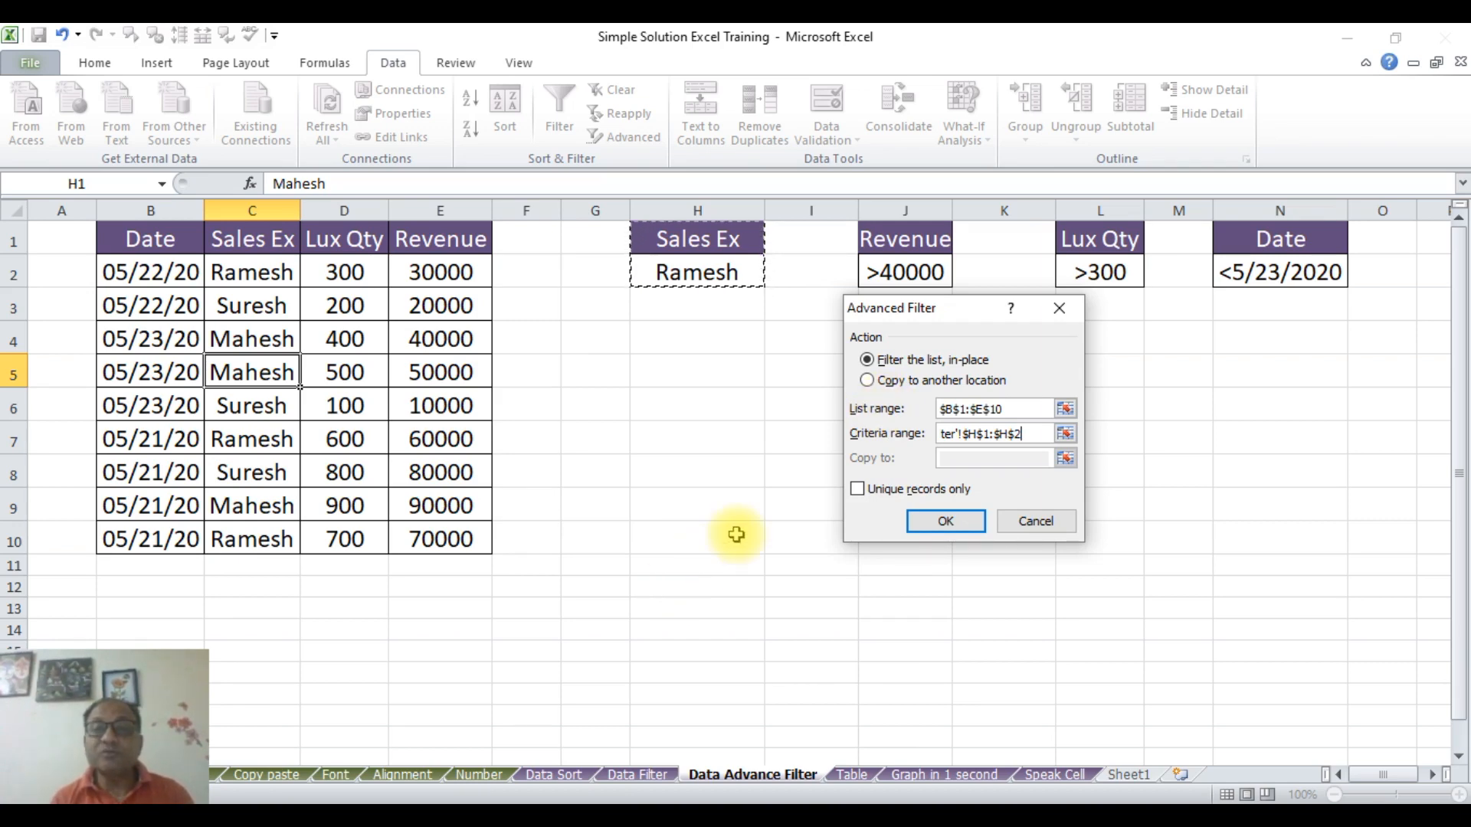
Set the Advanced Filter to copy its results to another location starting at H6, and run it.
{"action": "left_click", "coordinate": [870, 381]}
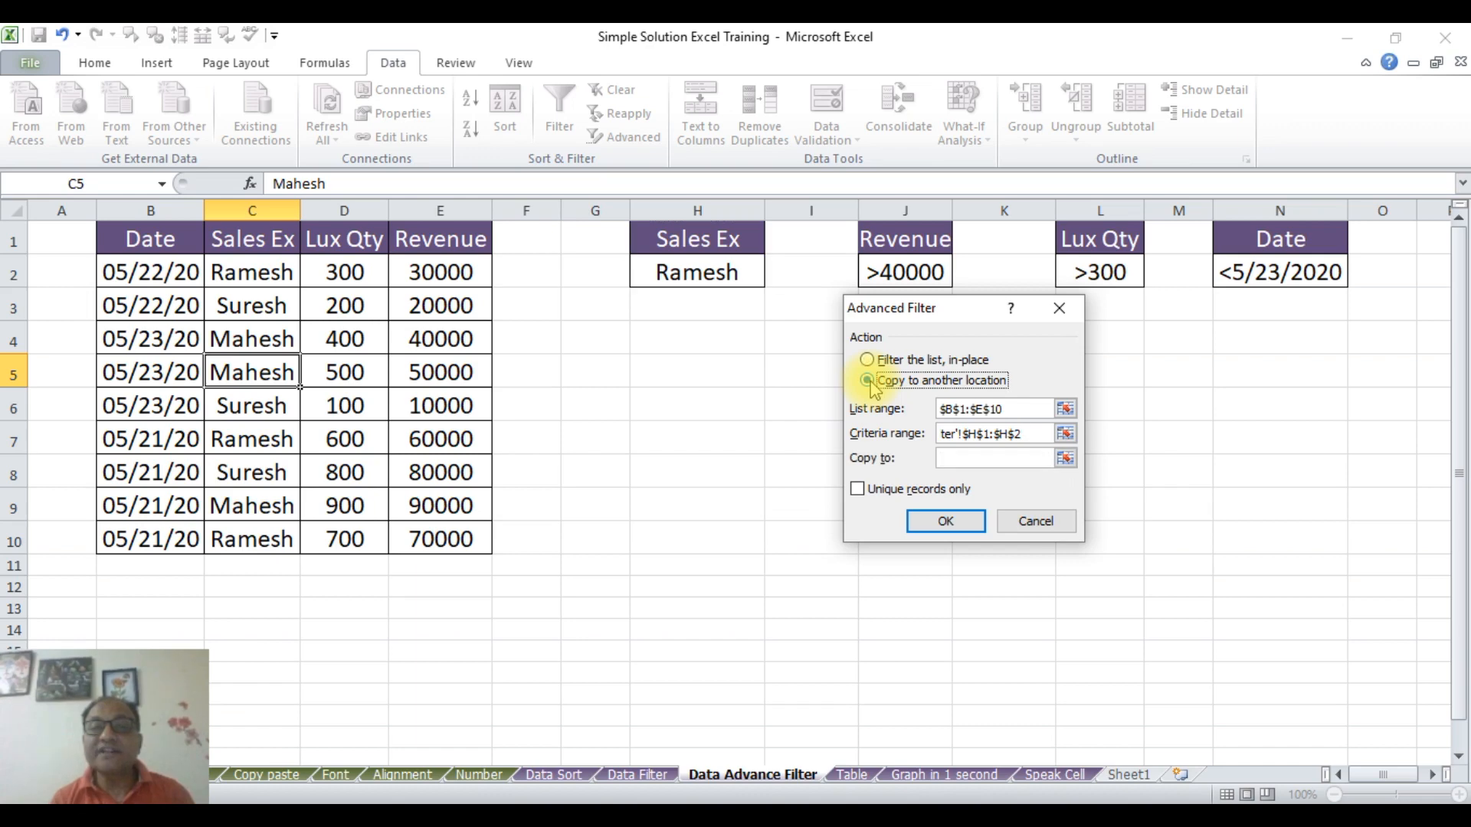
{"action": "left_click", "coordinate": [949, 456]}
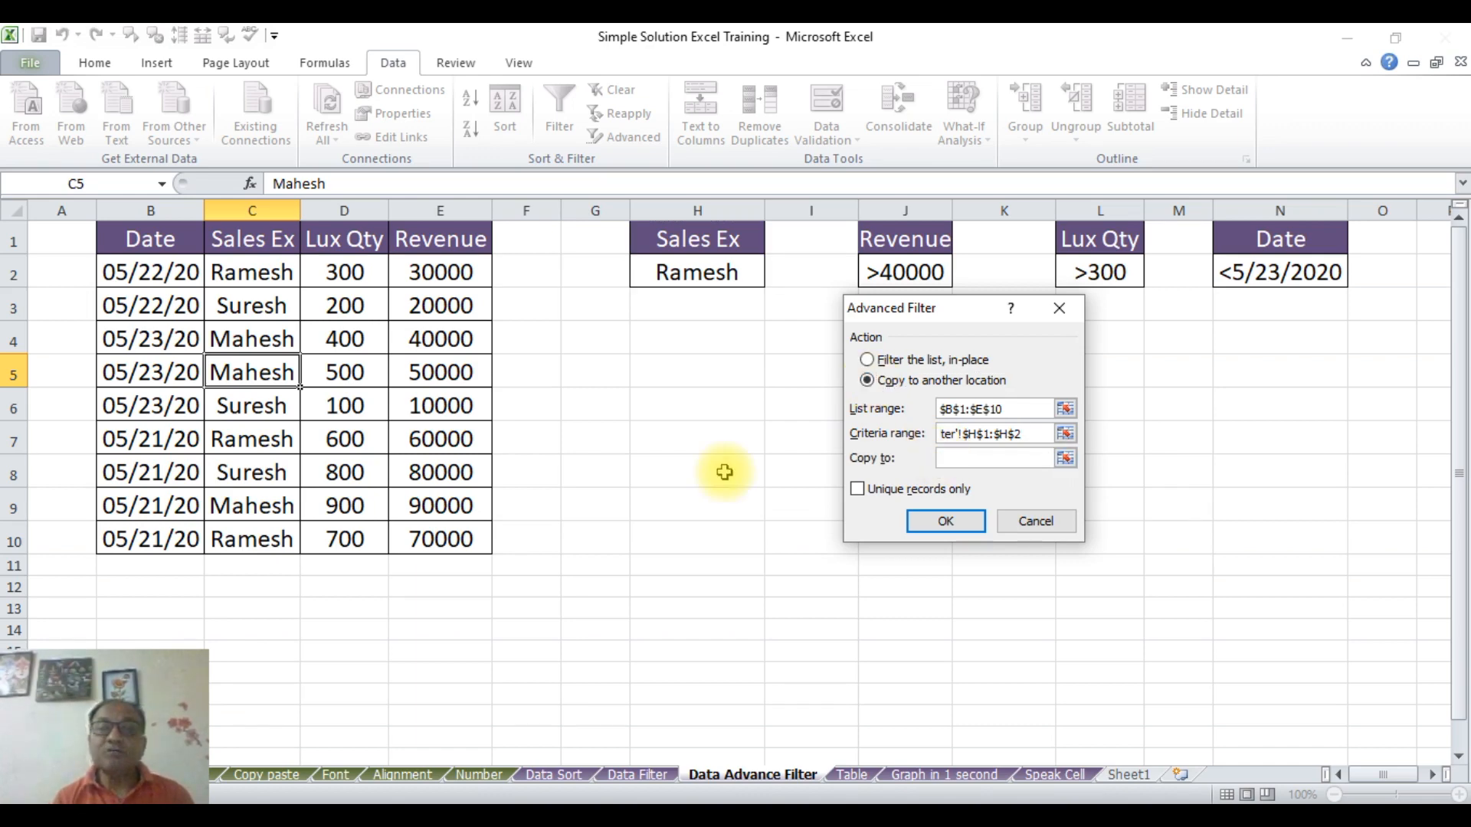
{"action": "left_click", "coordinate": [692, 411]}
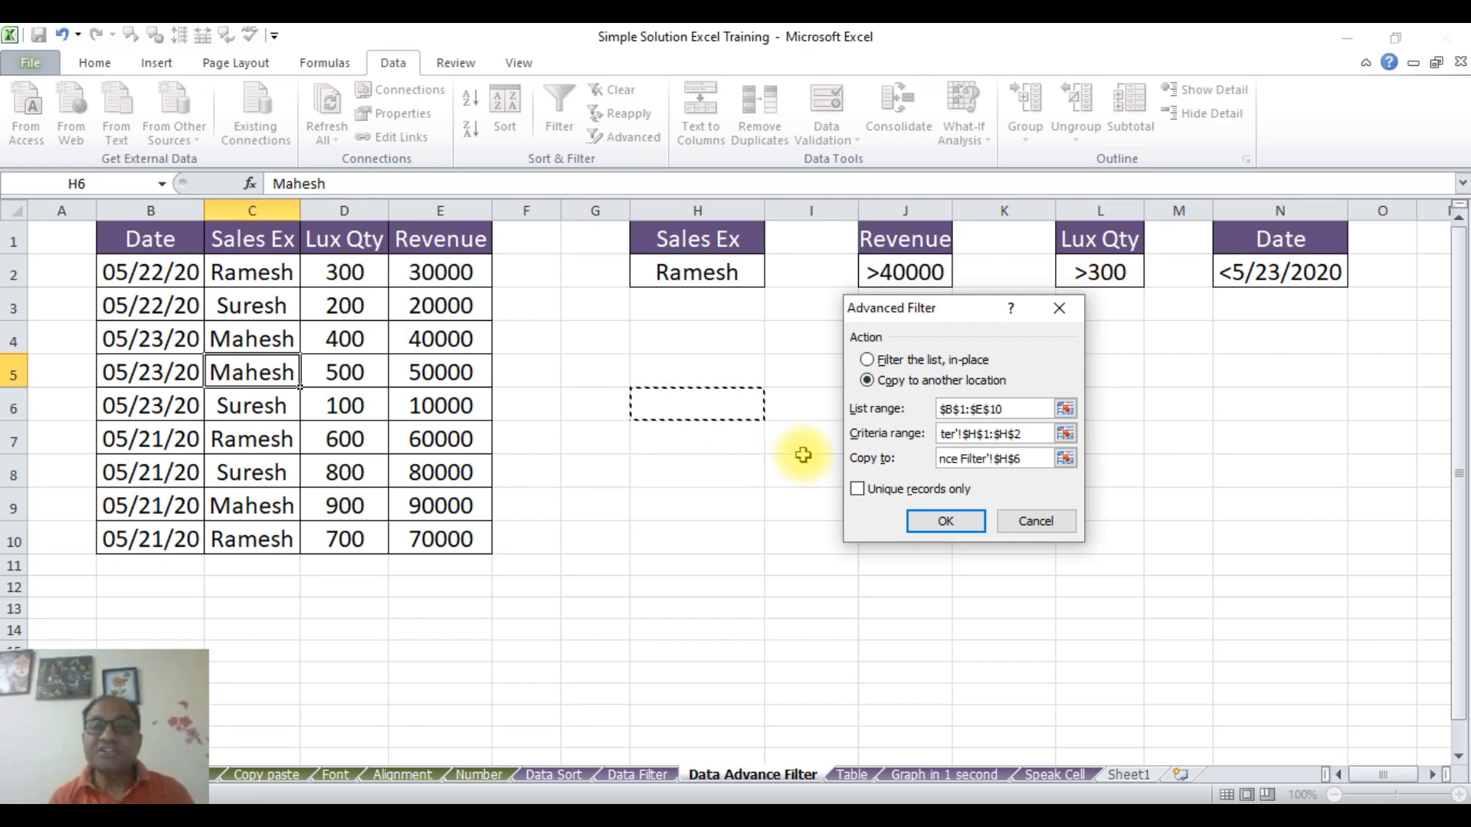
{"action": "left_click", "coordinate": [932, 516]}
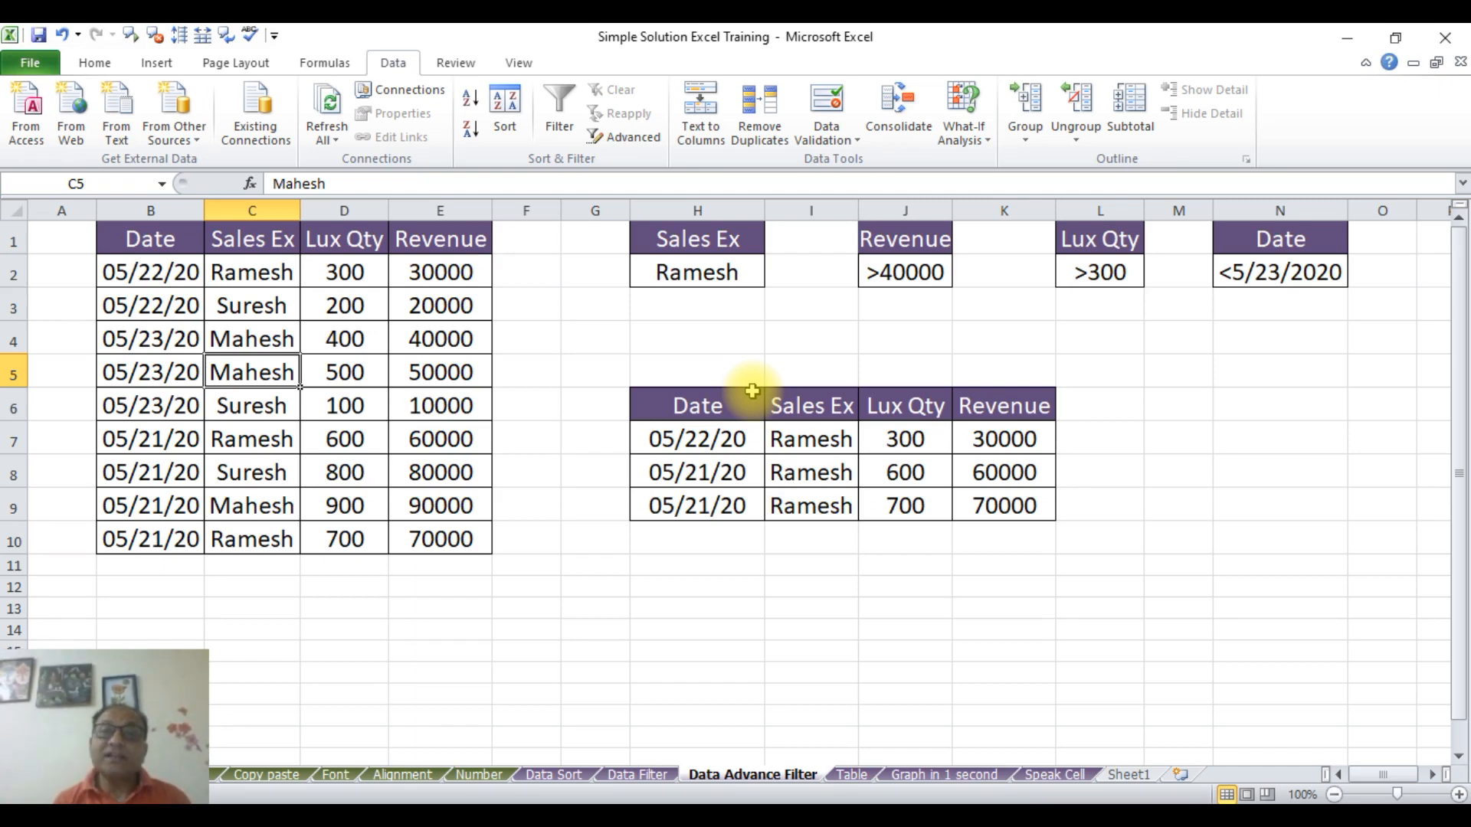
{"action": "left_click", "coordinate": [694, 568]}
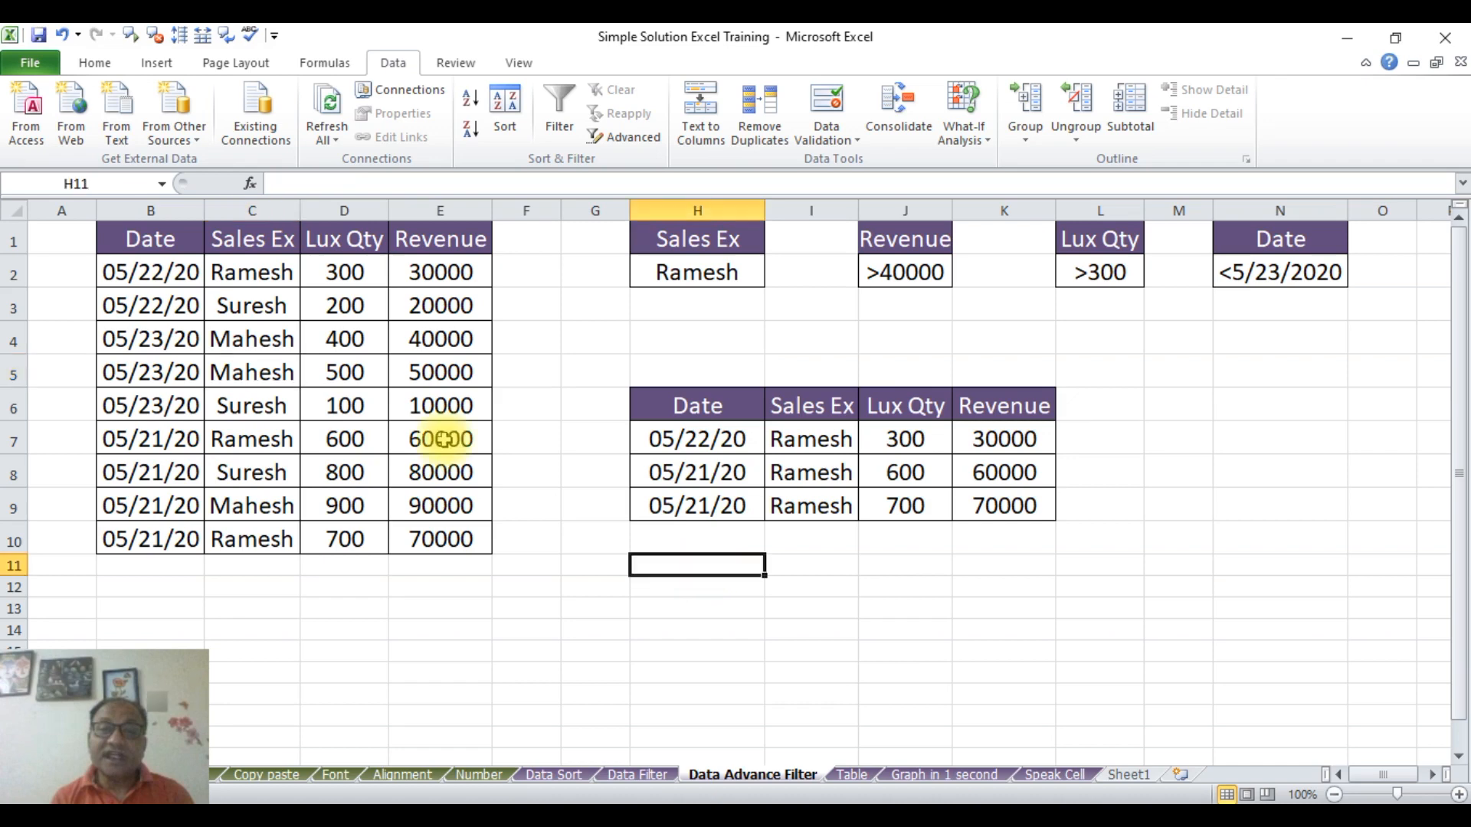
Start another Advanced Filter on the sales list with the Revenue cells J1:J2 as the criteria range.
{"action": "left_click", "coordinate": [263, 337]}
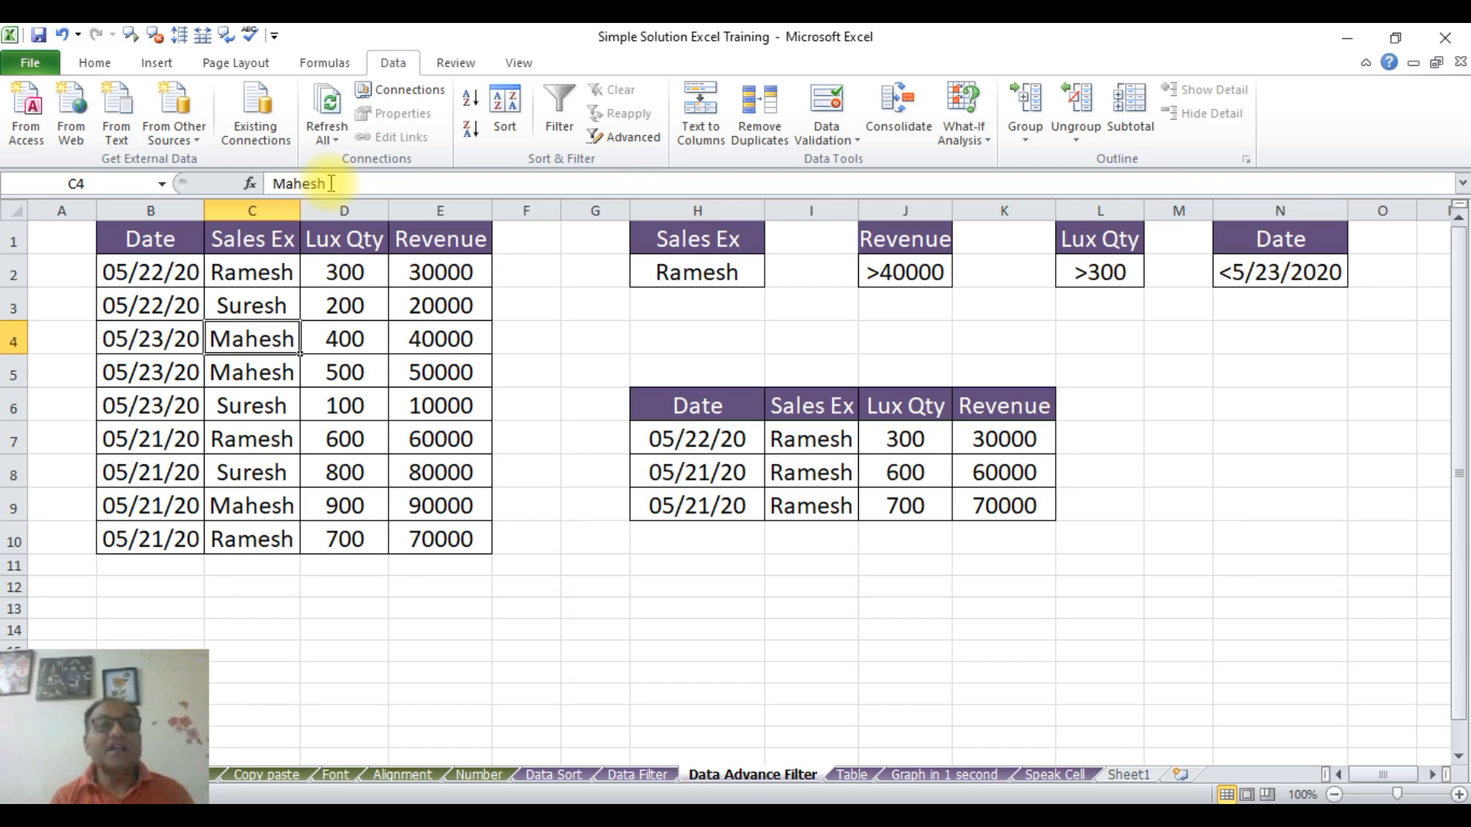
{"action": "left_click", "coordinate": [629, 137]}
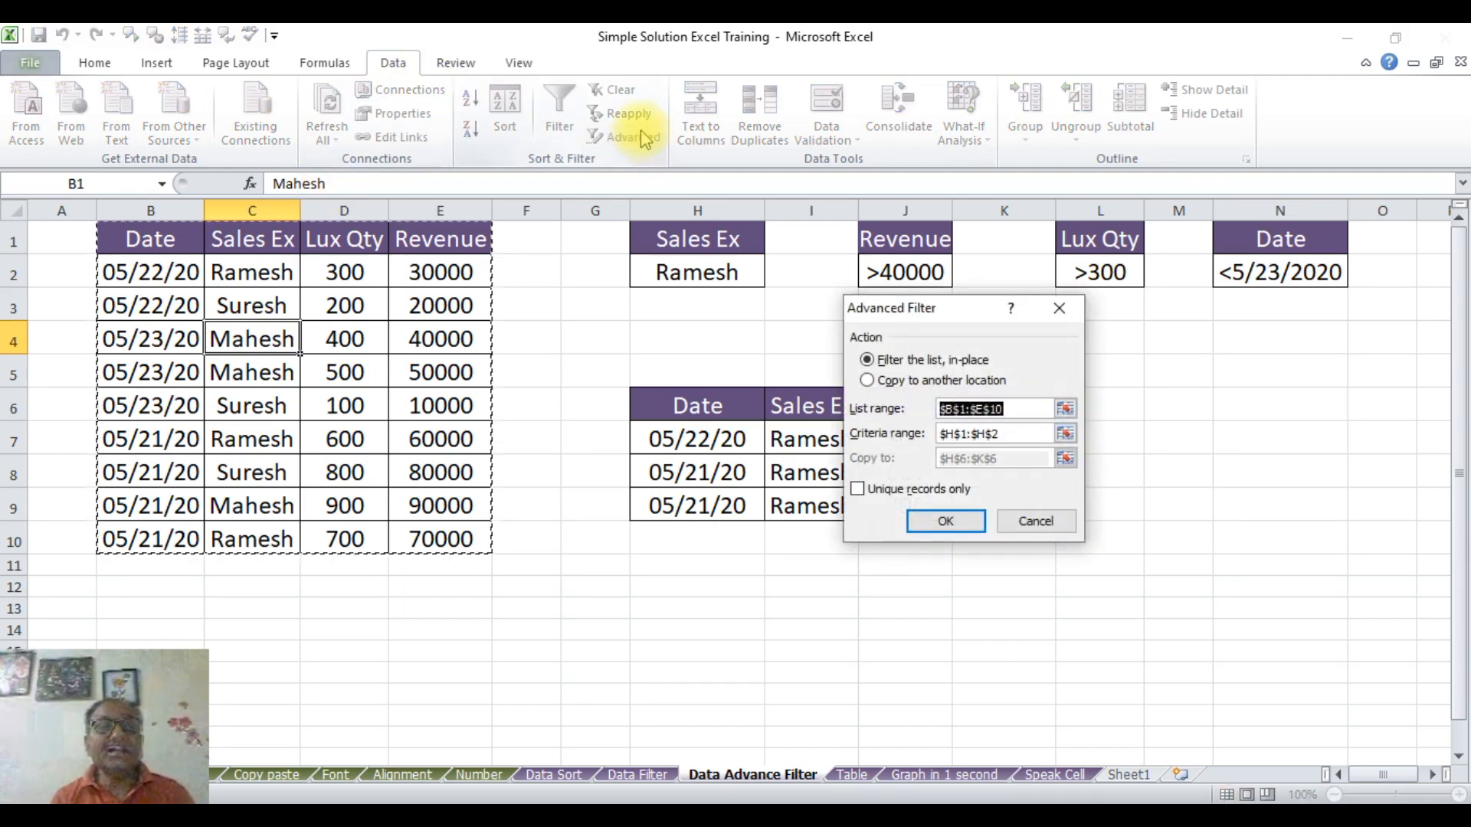
{"action": "left_click", "coordinate": [1011, 434]}
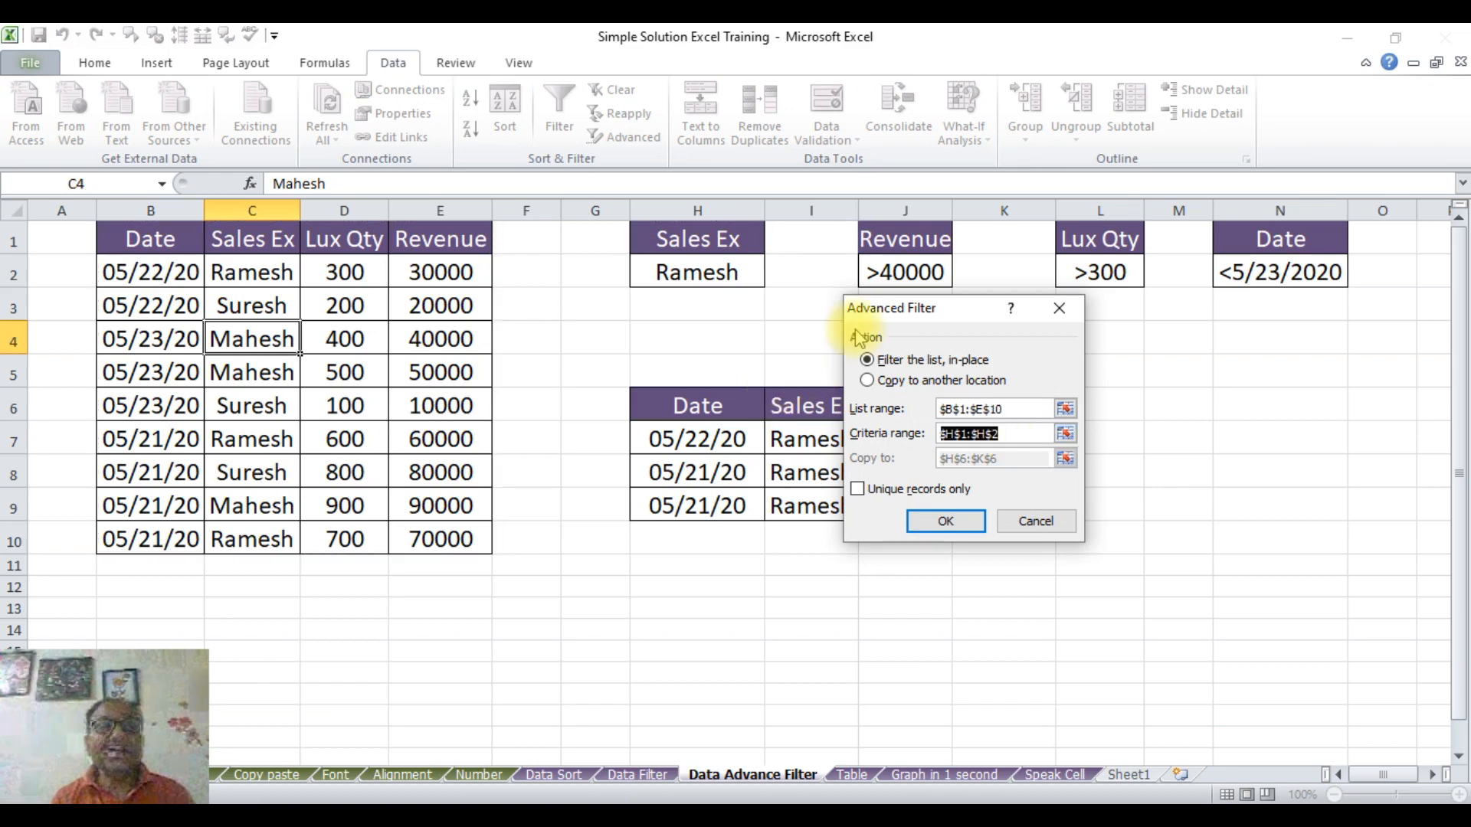
{"action": "left_click_drag", "start_coordinate": [908, 241], "coordinate": [913, 280]}
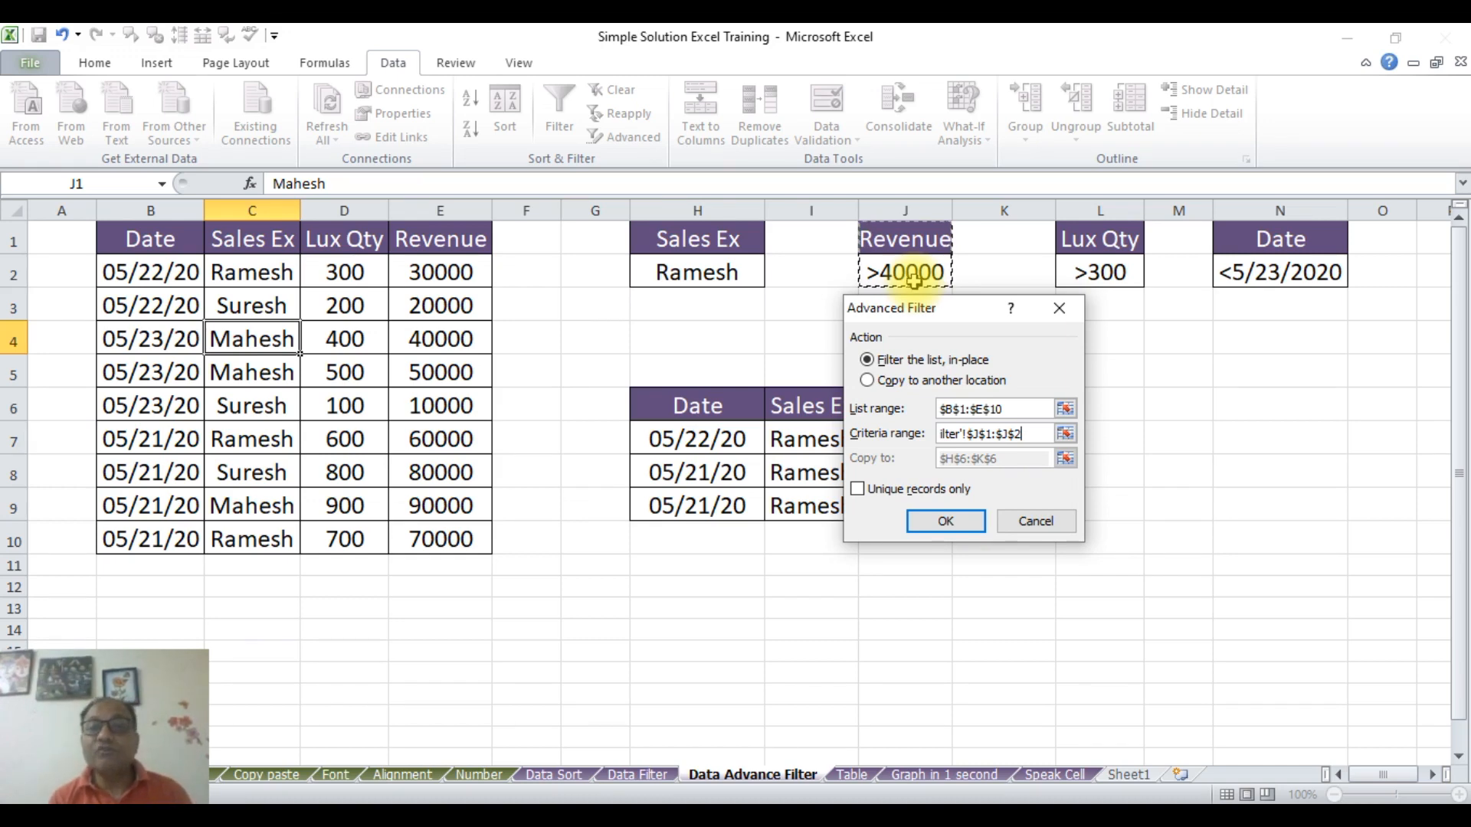
Output the Revenue-filtered records to another location starting at H11.
{"action": "left_click", "coordinate": [868, 380]}
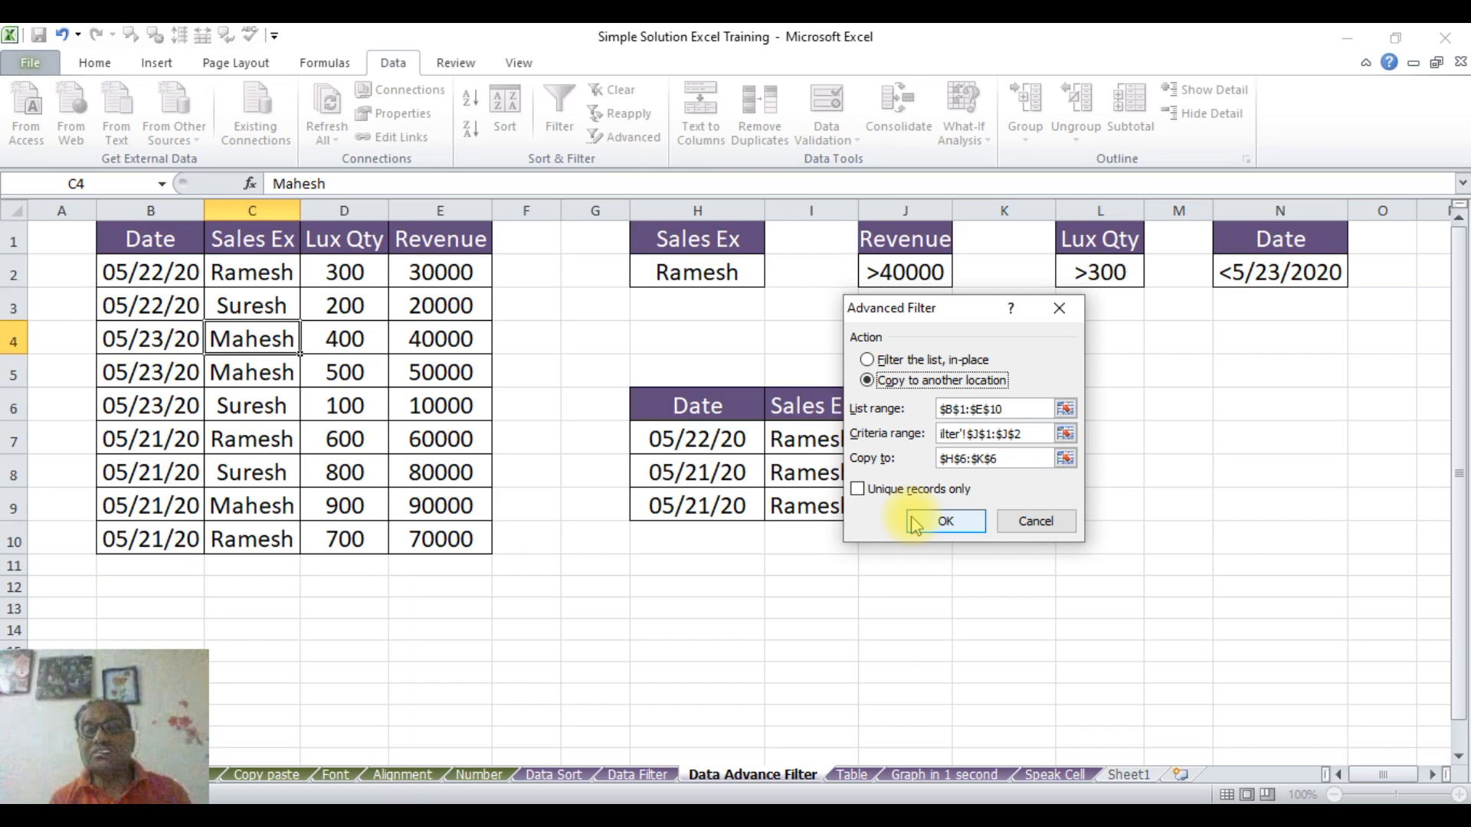
{"action": "left_click_drag", "start_coordinate": [1012, 459], "coordinate": [889, 452]}
{"action": "key", "text": "BackSpace"}
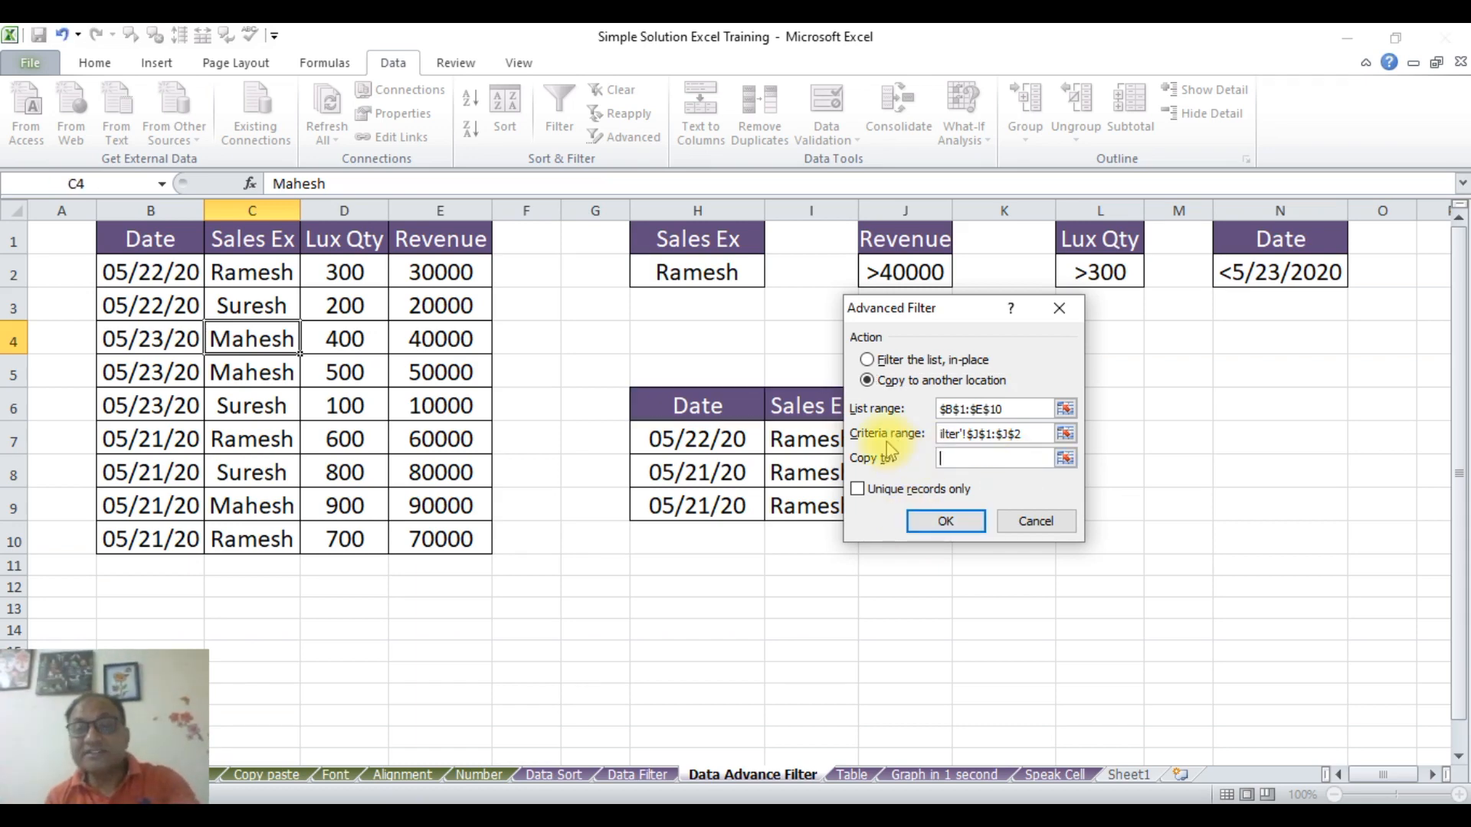
{"action": "left_click", "coordinate": [713, 571]}
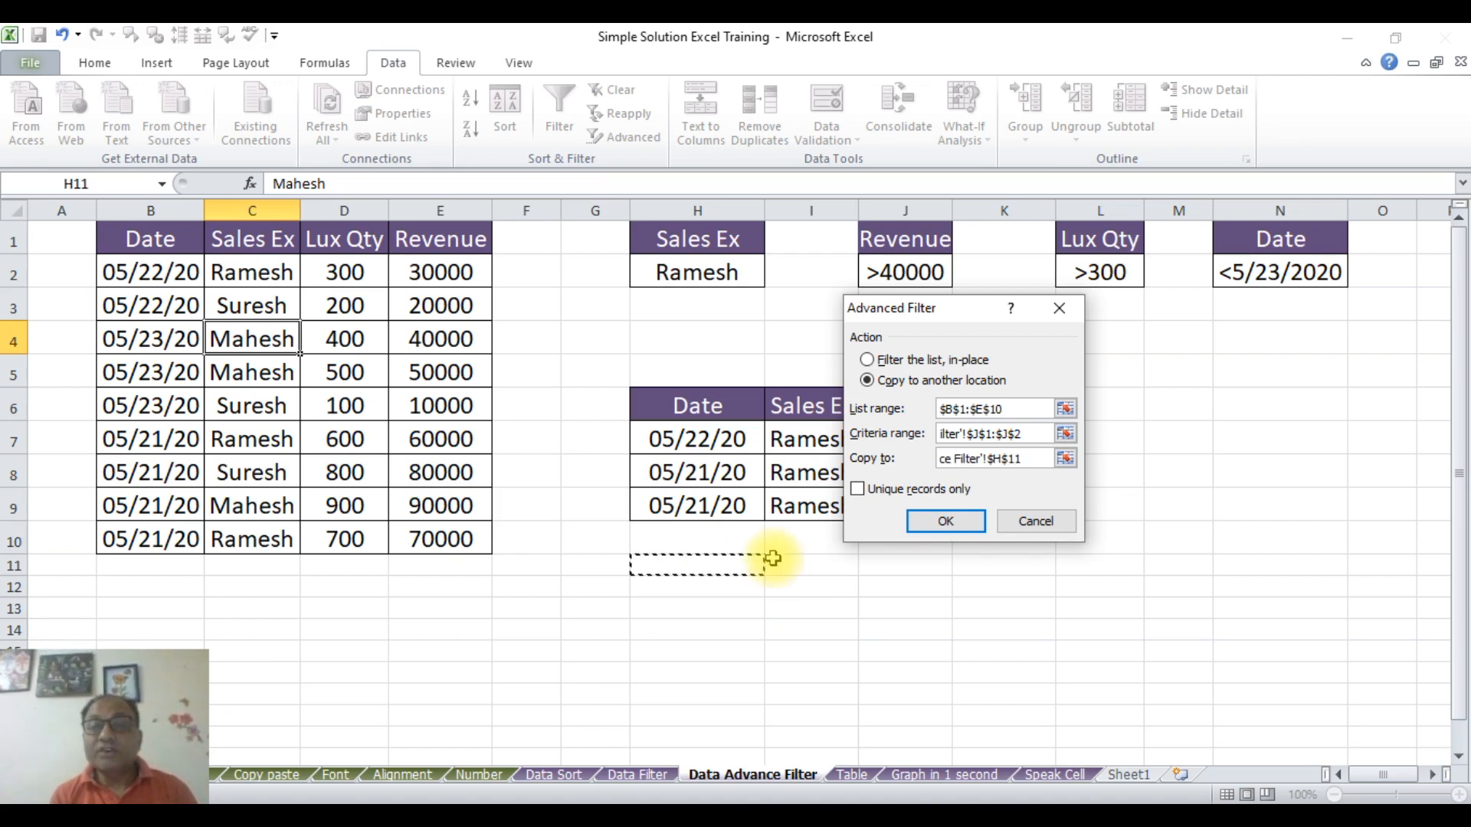
{"action": "left_click", "coordinate": [945, 522]}
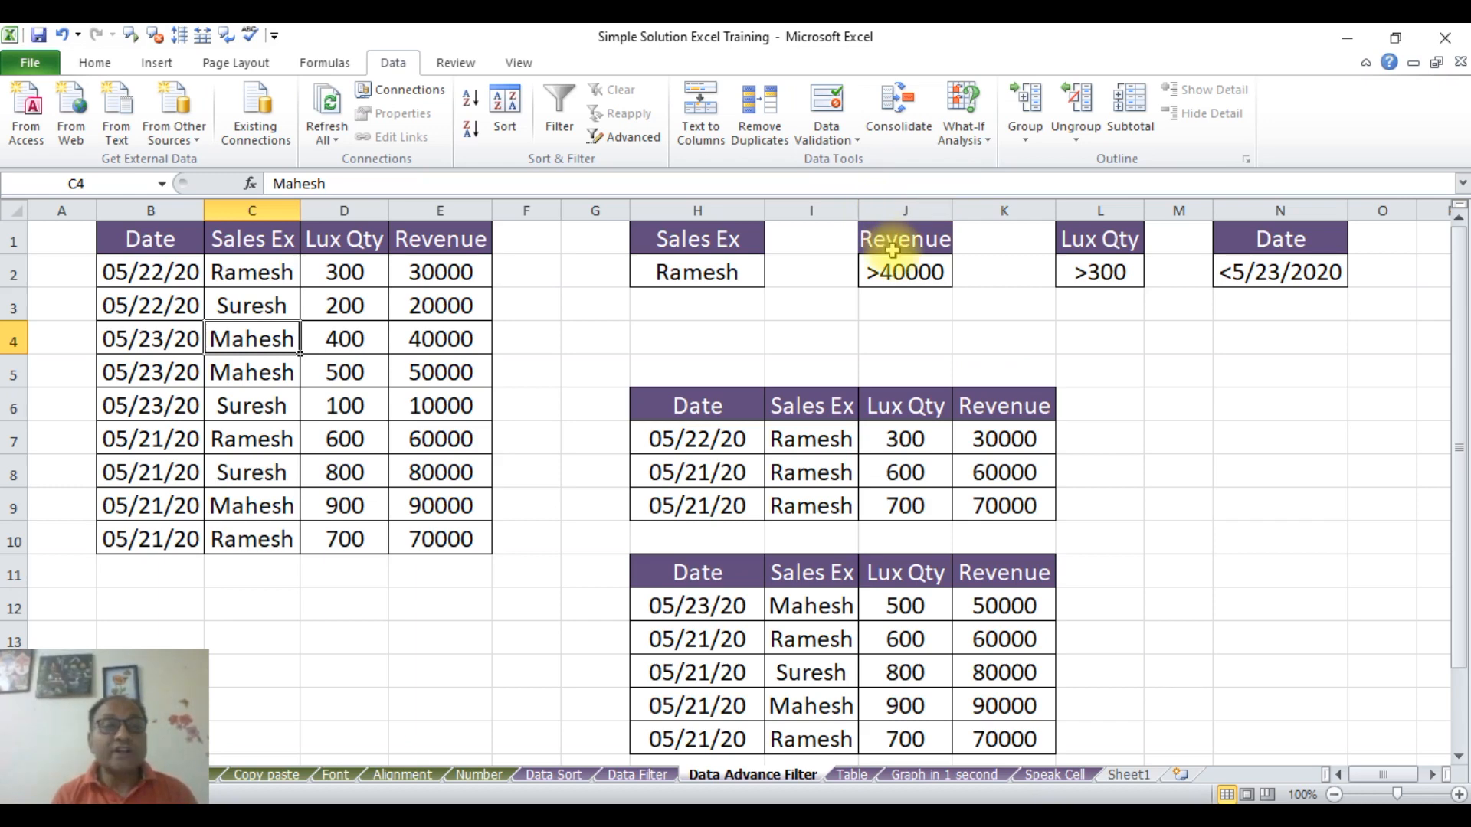
Move the Revenue criteria to I1:I2 beside Sales Ex and use H1:I2 as the criteria range of a new Advanced Filter on B1:E10.
{"action": "left_click_drag", "start_coordinate": [892, 247], "coordinate": [813, 249]}
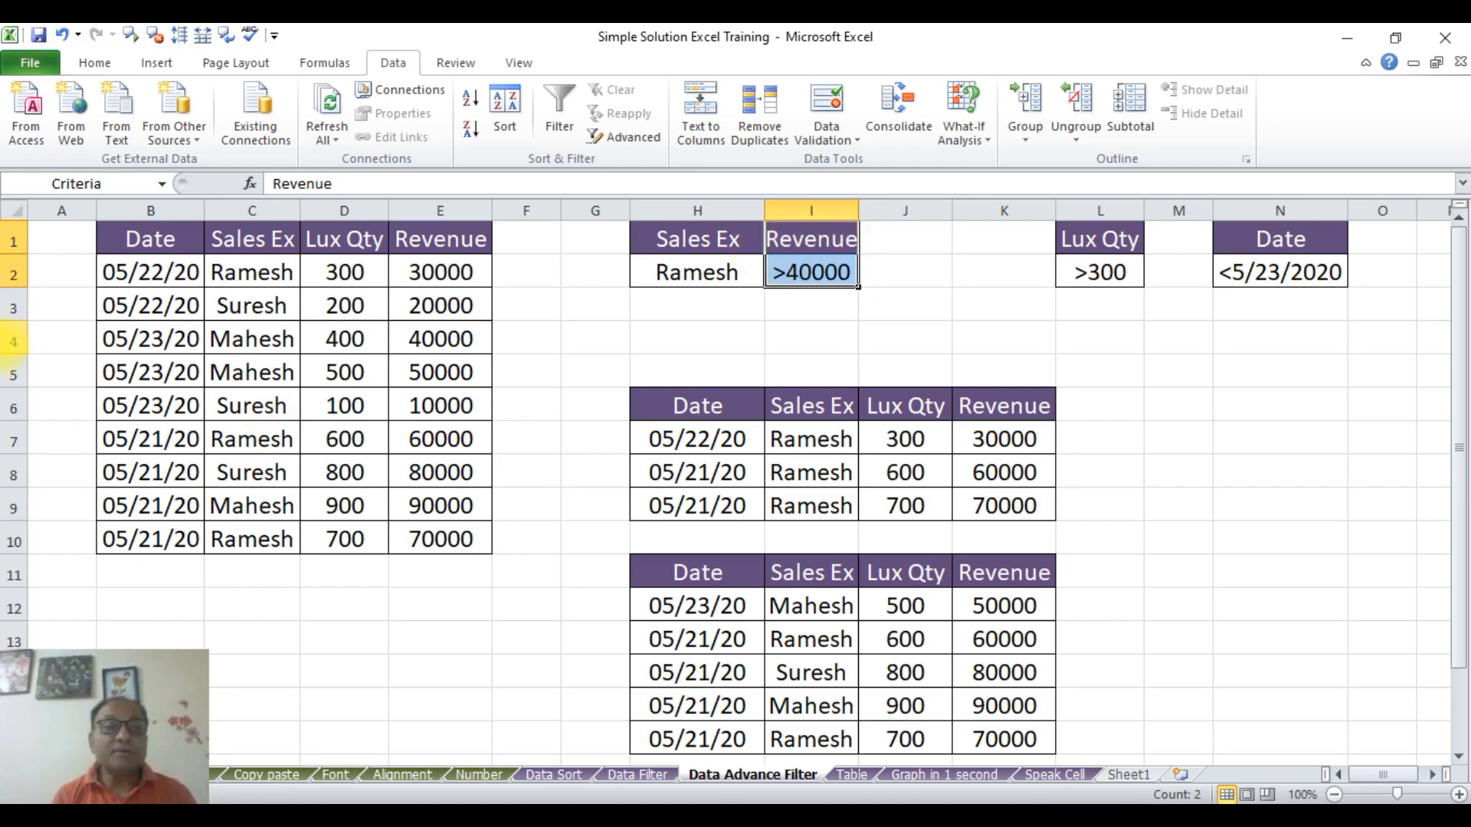
{"action": "left_click", "coordinate": [226, 339]}
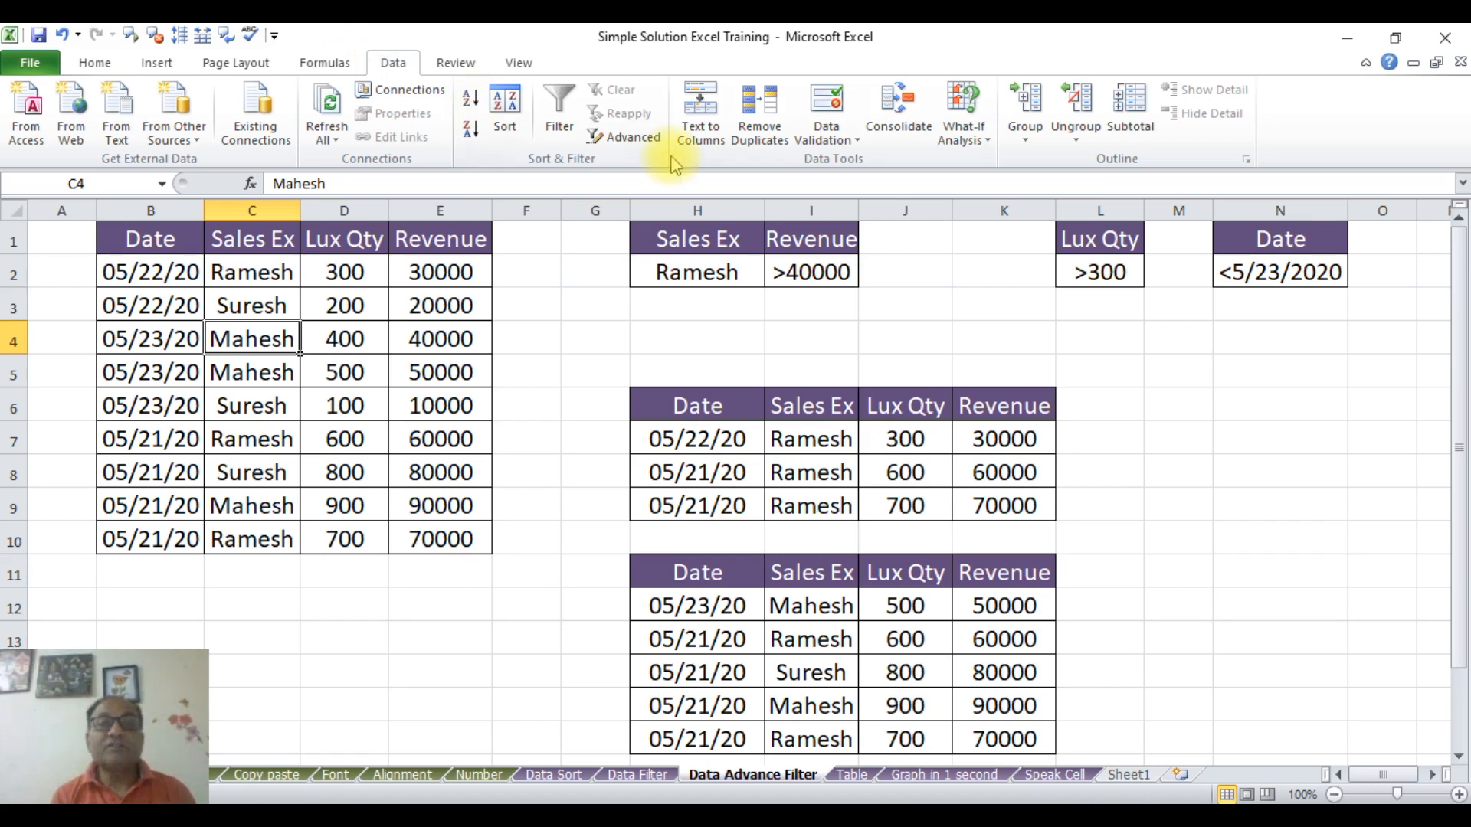
{"action": "left_click", "coordinate": [633, 137]}
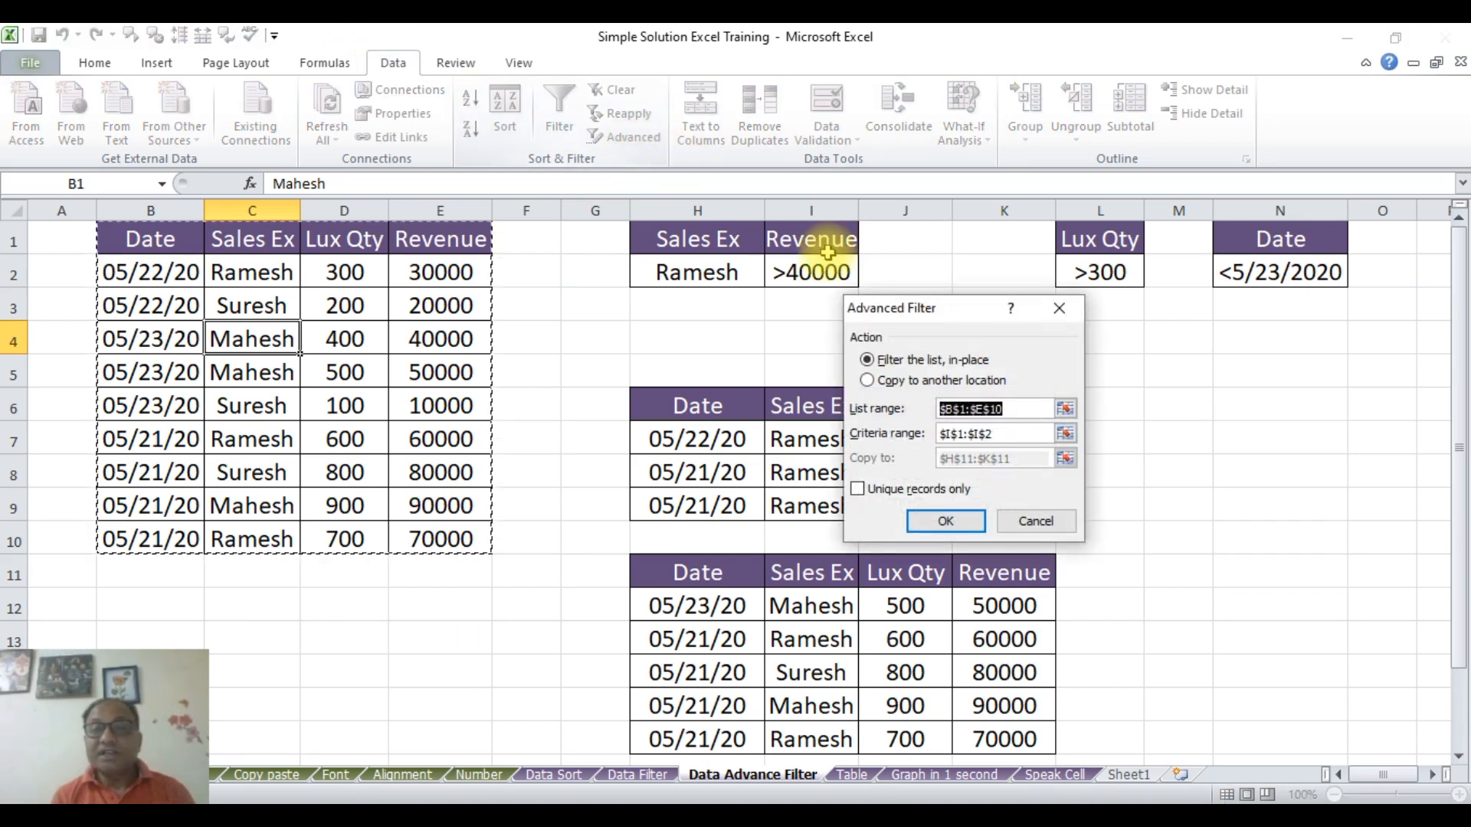
{"action": "left_click", "coordinate": [1006, 435]}
{"action": "left_click_drag", "start_coordinate": [1005, 436], "coordinate": [929, 421]}
{"action": "key", "text": "BackSpace"}
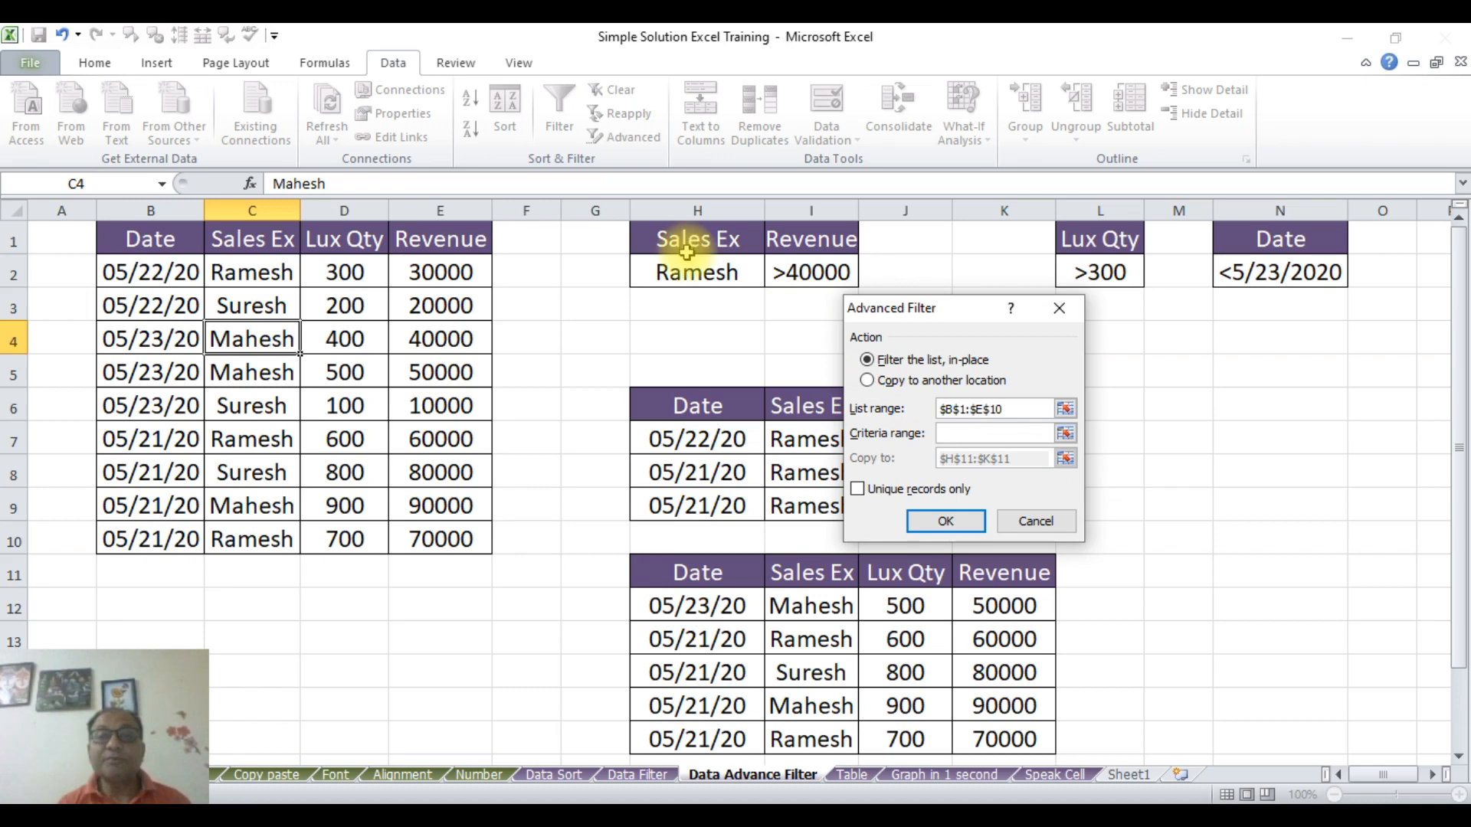
{"action": "left_click_drag", "start_coordinate": [684, 241], "coordinate": [711, 263]}
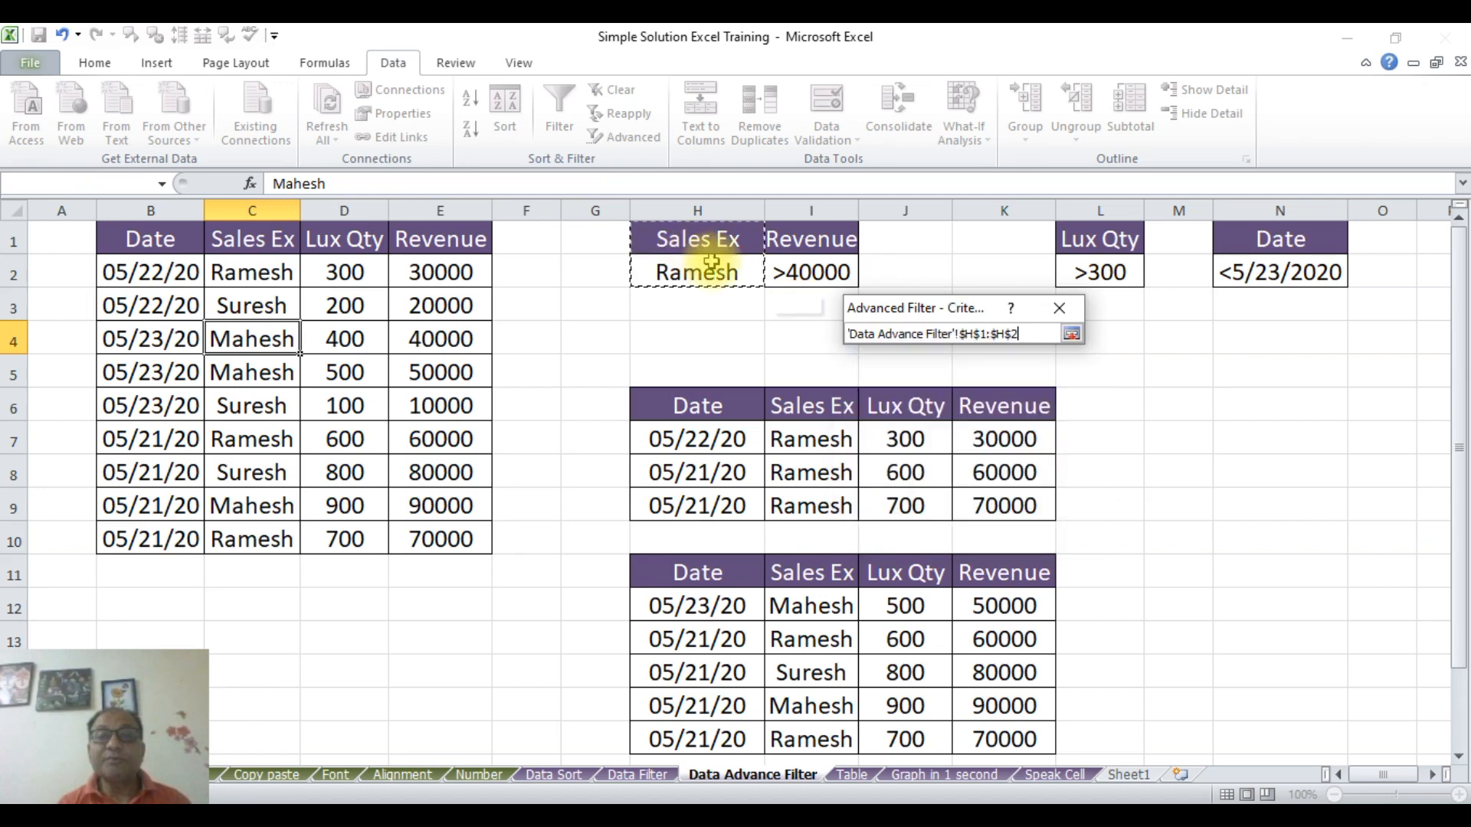
{"action": "left_click_drag", "start_coordinate": [711, 263], "coordinate": [812, 272]}
Copy the records matching the combined Sales Ex and Revenue criteria to another location starting at N5.
{"action": "left_click", "coordinate": [867, 381]}
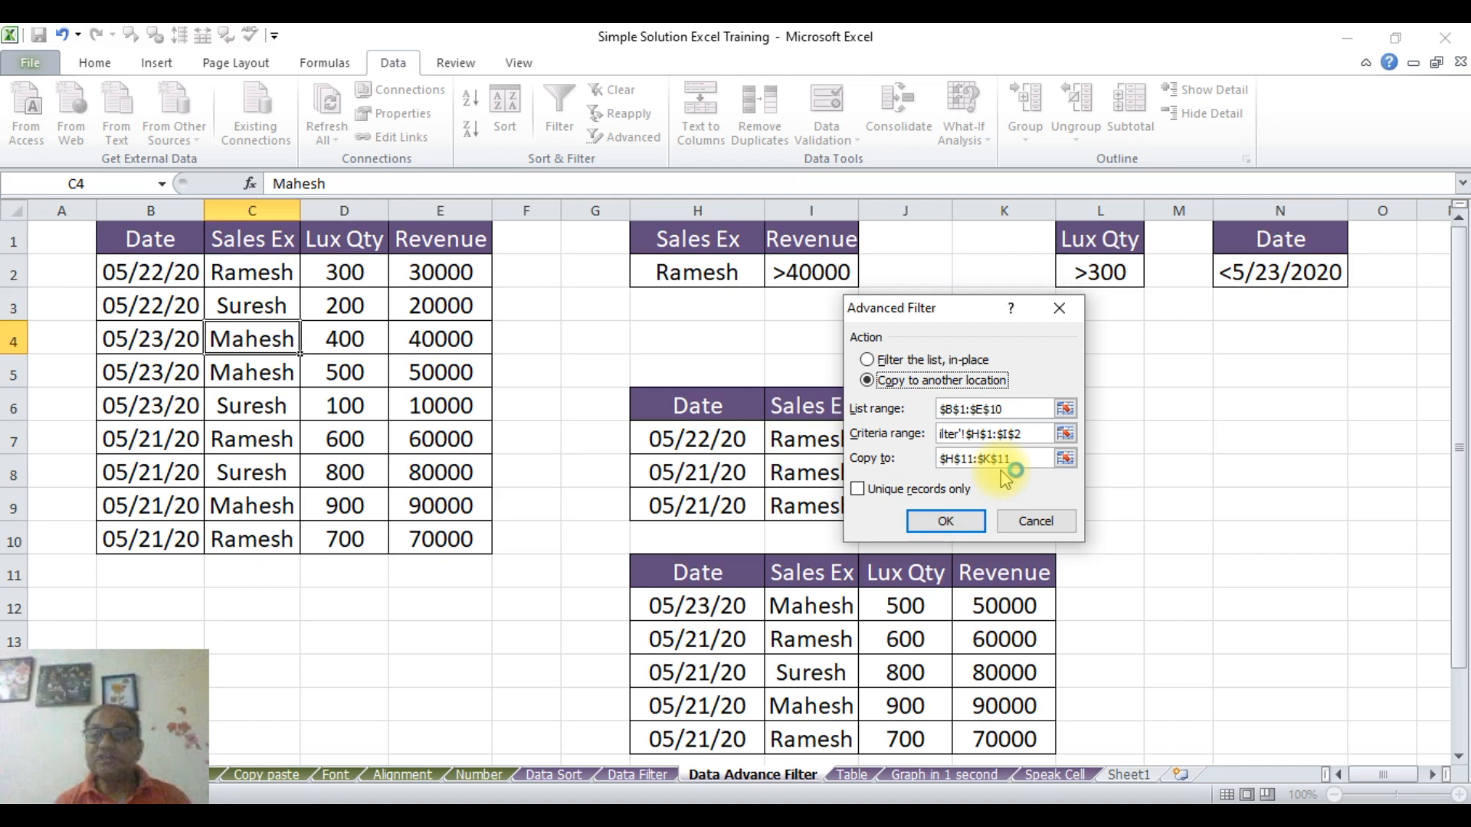
{"action": "left_click_drag", "start_coordinate": [1003, 464], "coordinate": [915, 462]}
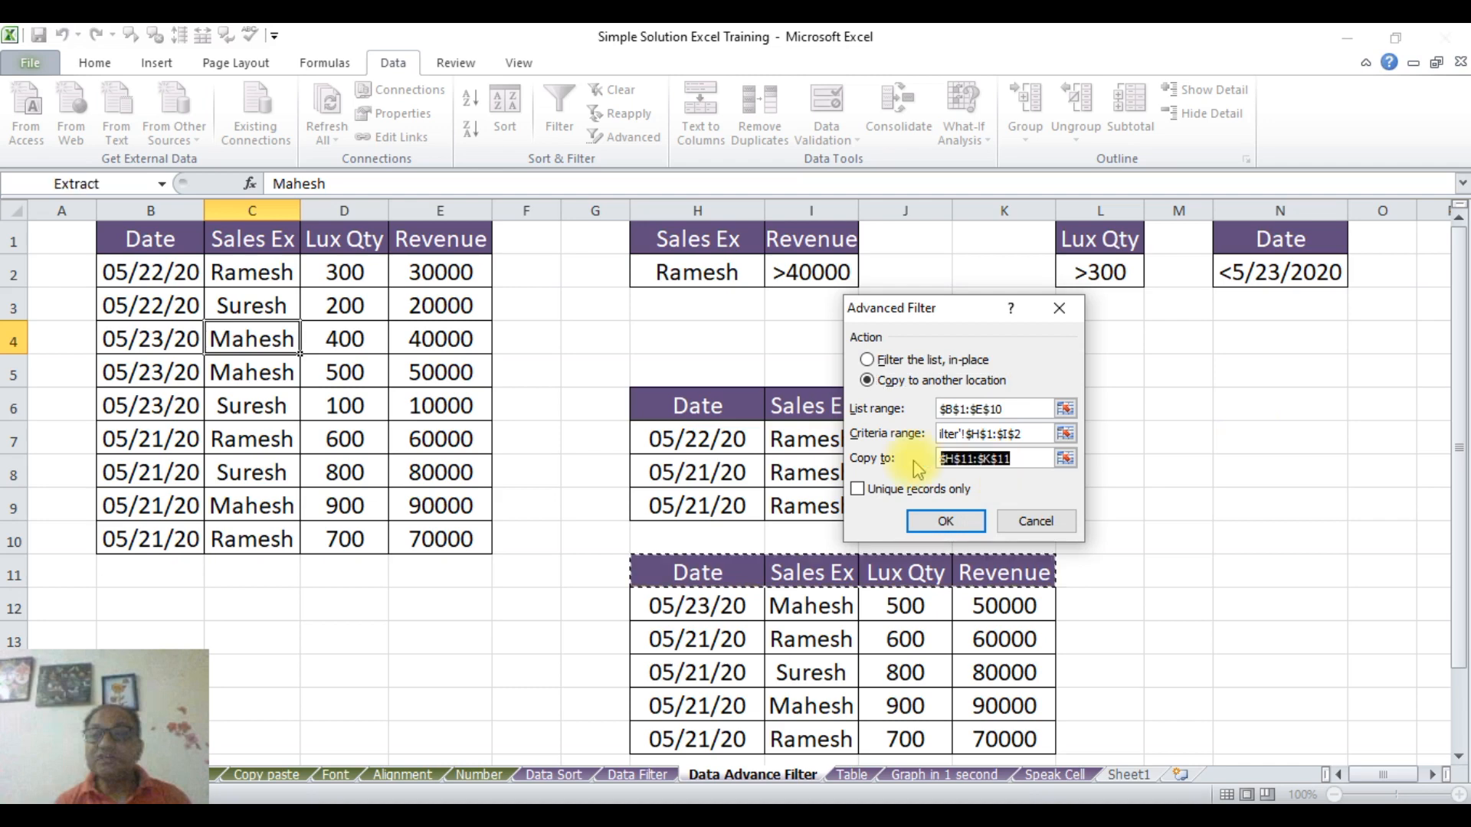
{"action": "key", "text": "BackSpace"}
{"action": "left_click", "coordinate": [1254, 375]}
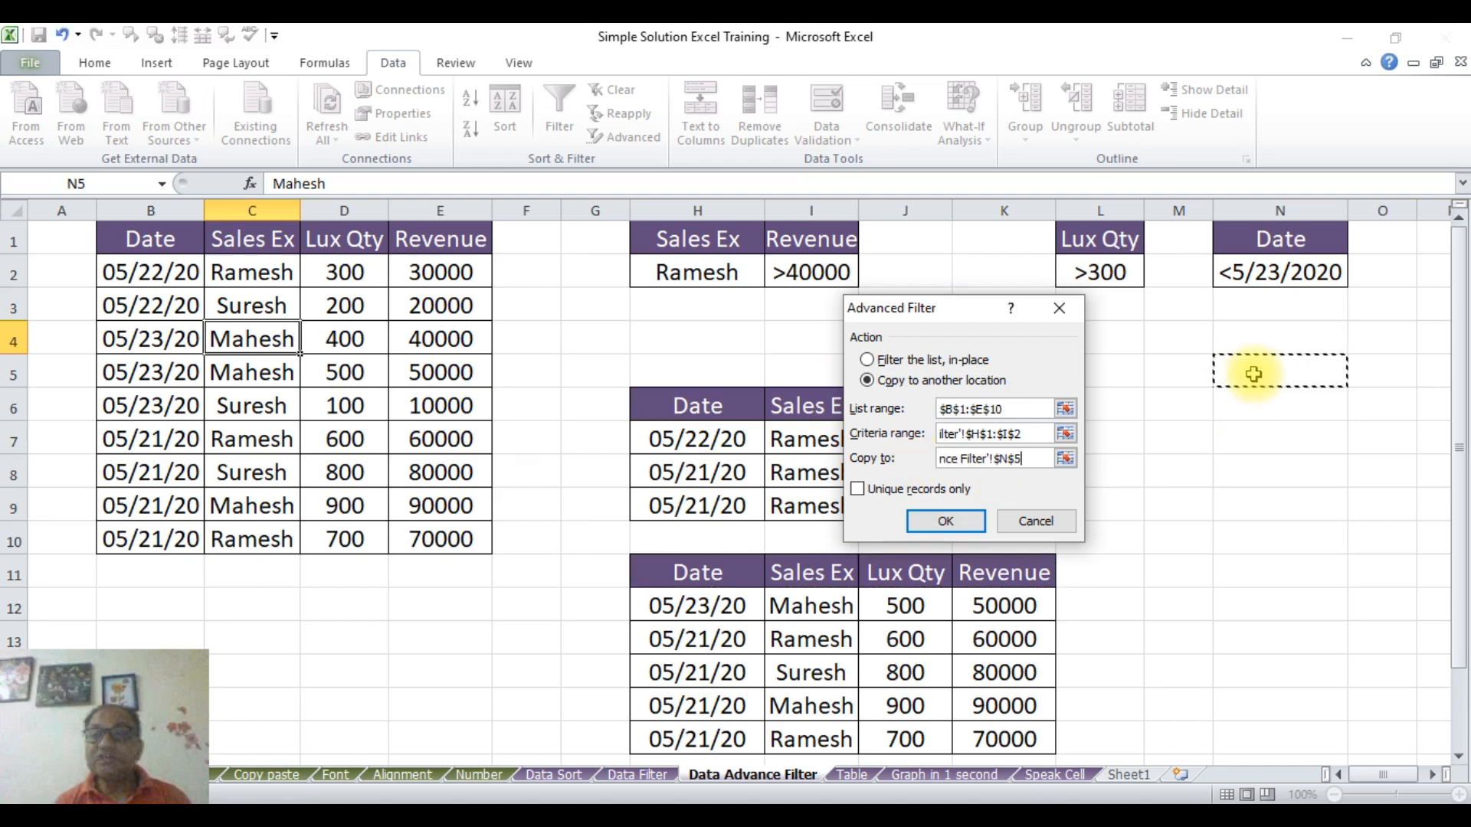
{"action": "left_click", "coordinate": [943, 522]}
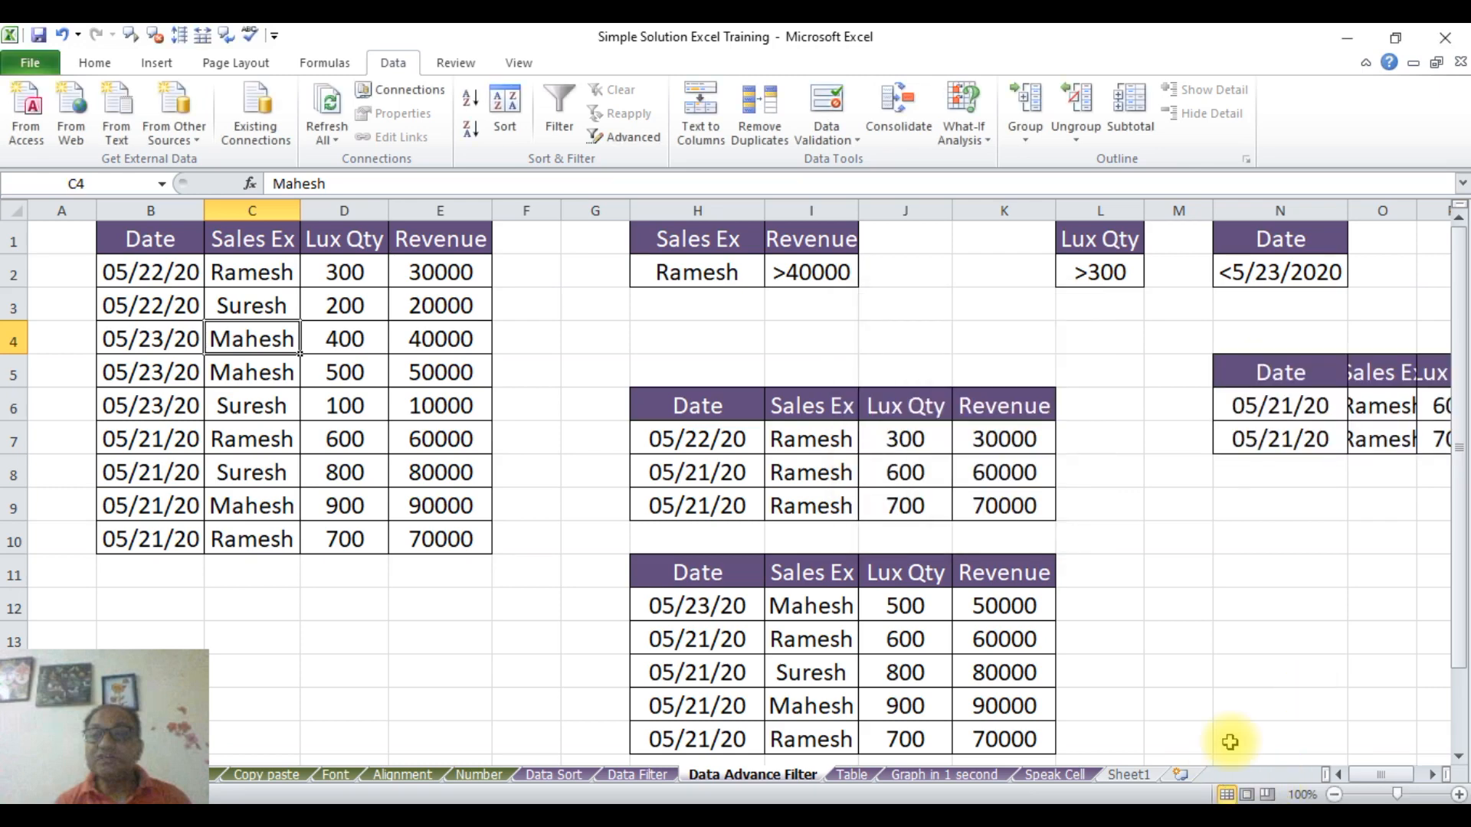
Fit columns O and Q of the extracted table to their contents and select empty cell Q11.
{"action": "left_click", "coordinate": [1218, 576]}
{"action": "key", "text": "Right"}
{"action": "key", "text": "Right"}
{"action": "key", "text": "Right"}
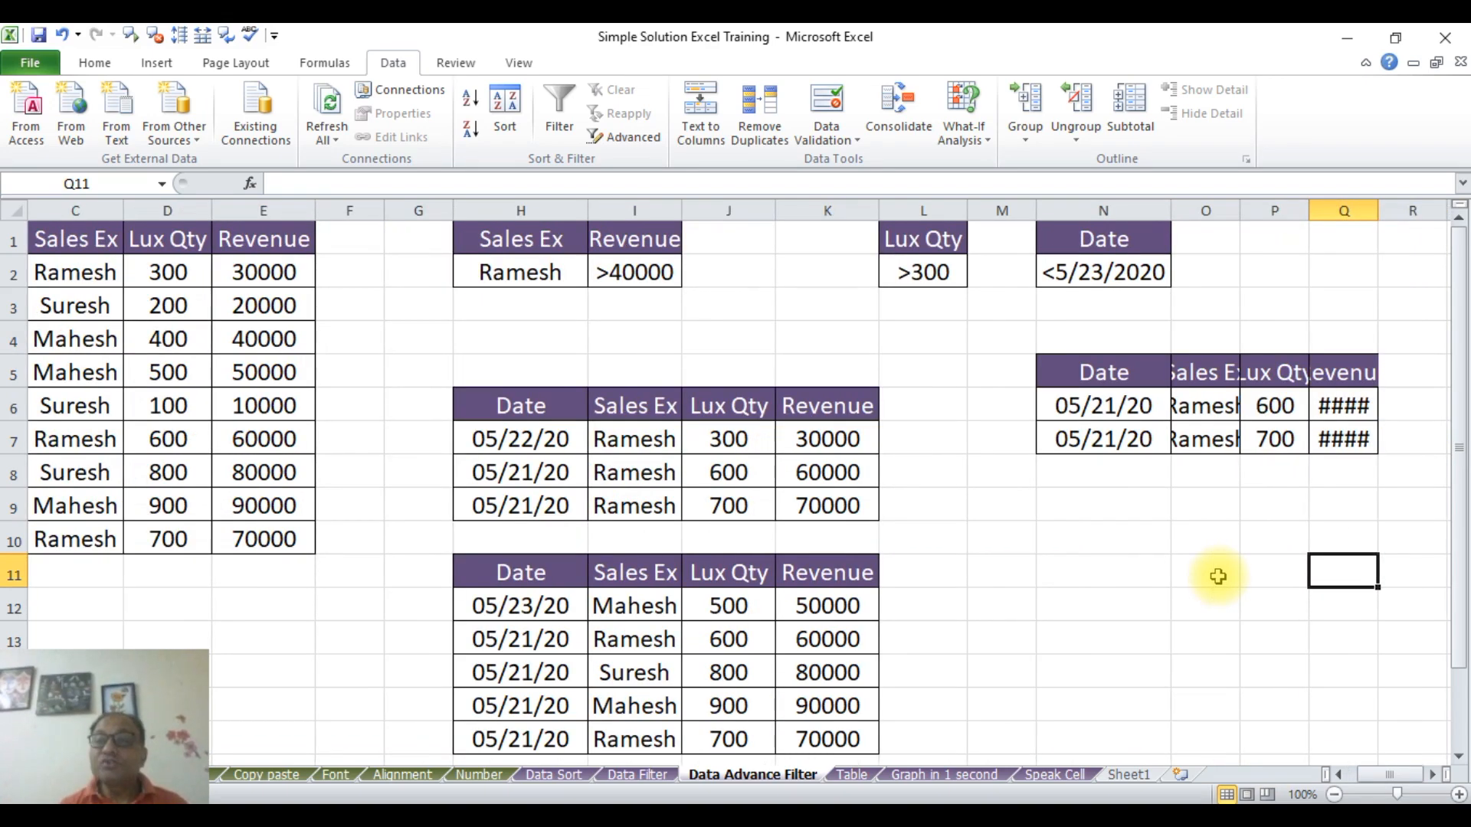
{"action": "double_click", "coordinate": [1240, 205]}
{"action": "left_click_drag", "start_coordinate": [1240, 204], "coordinate": [1303, 210]}
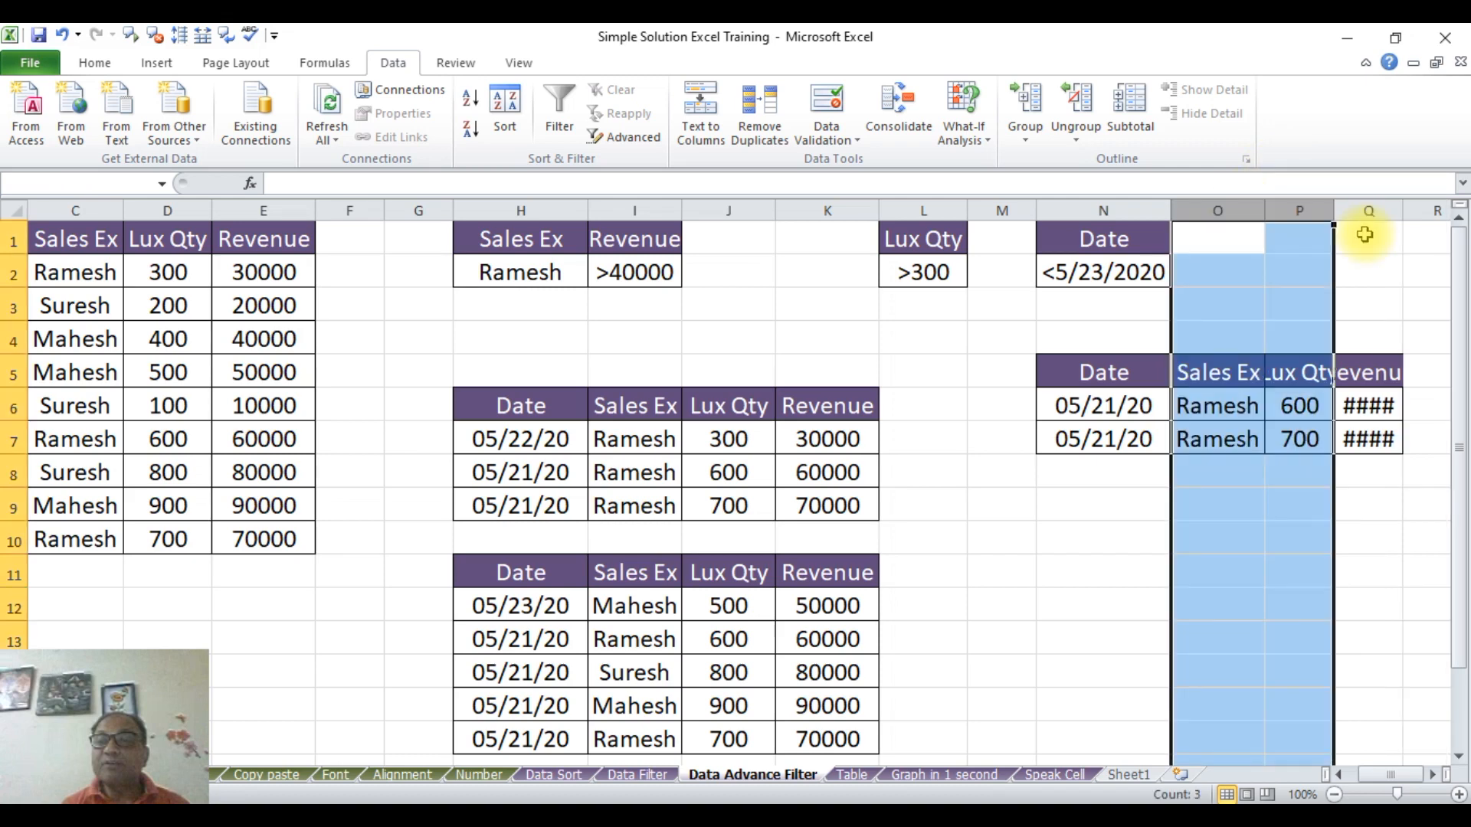
{"action": "double_click", "coordinate": [1401, 213]}
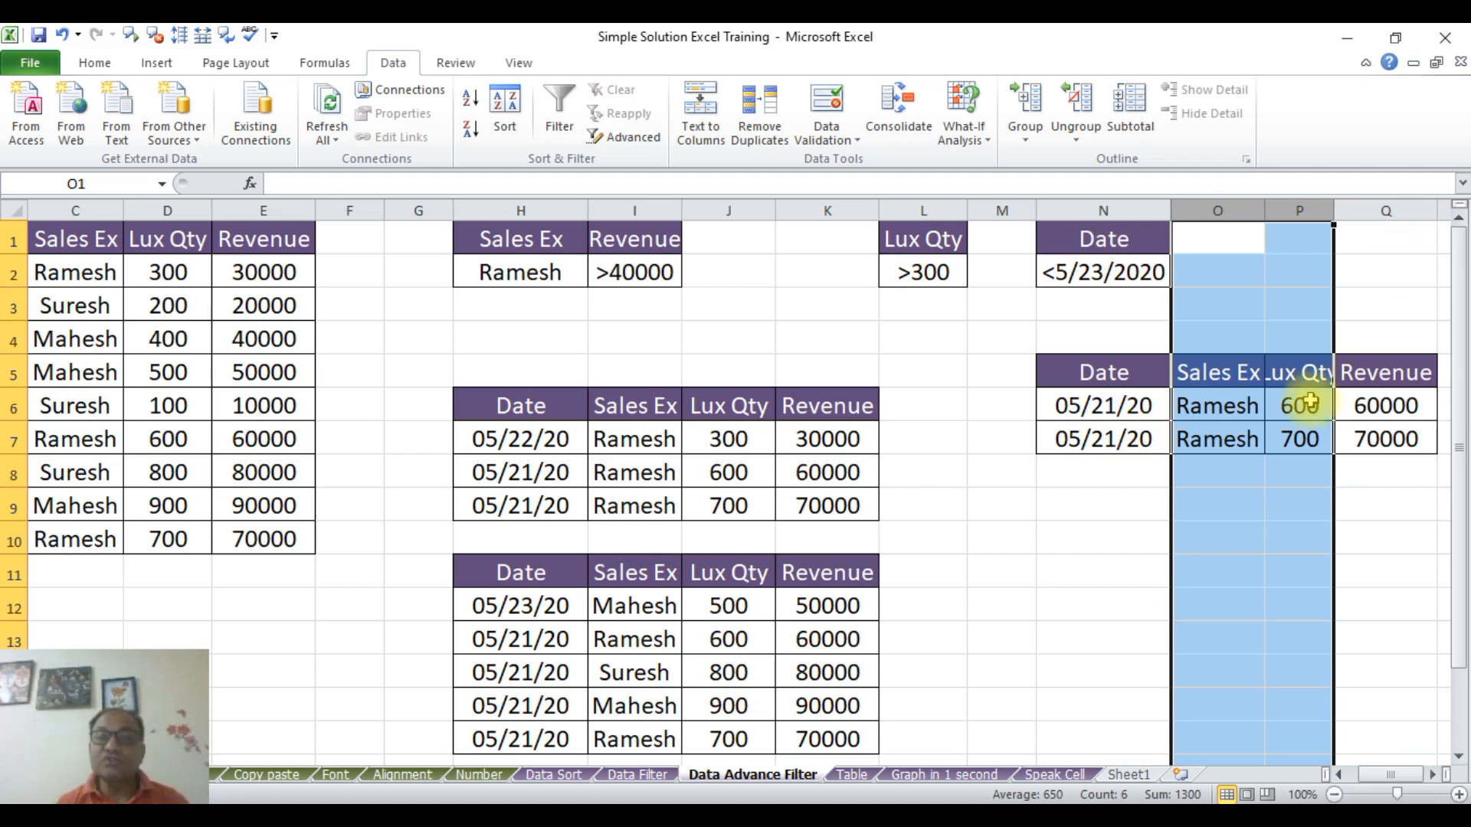
{"action": "left_click", "coordinate": [1393, 563]}
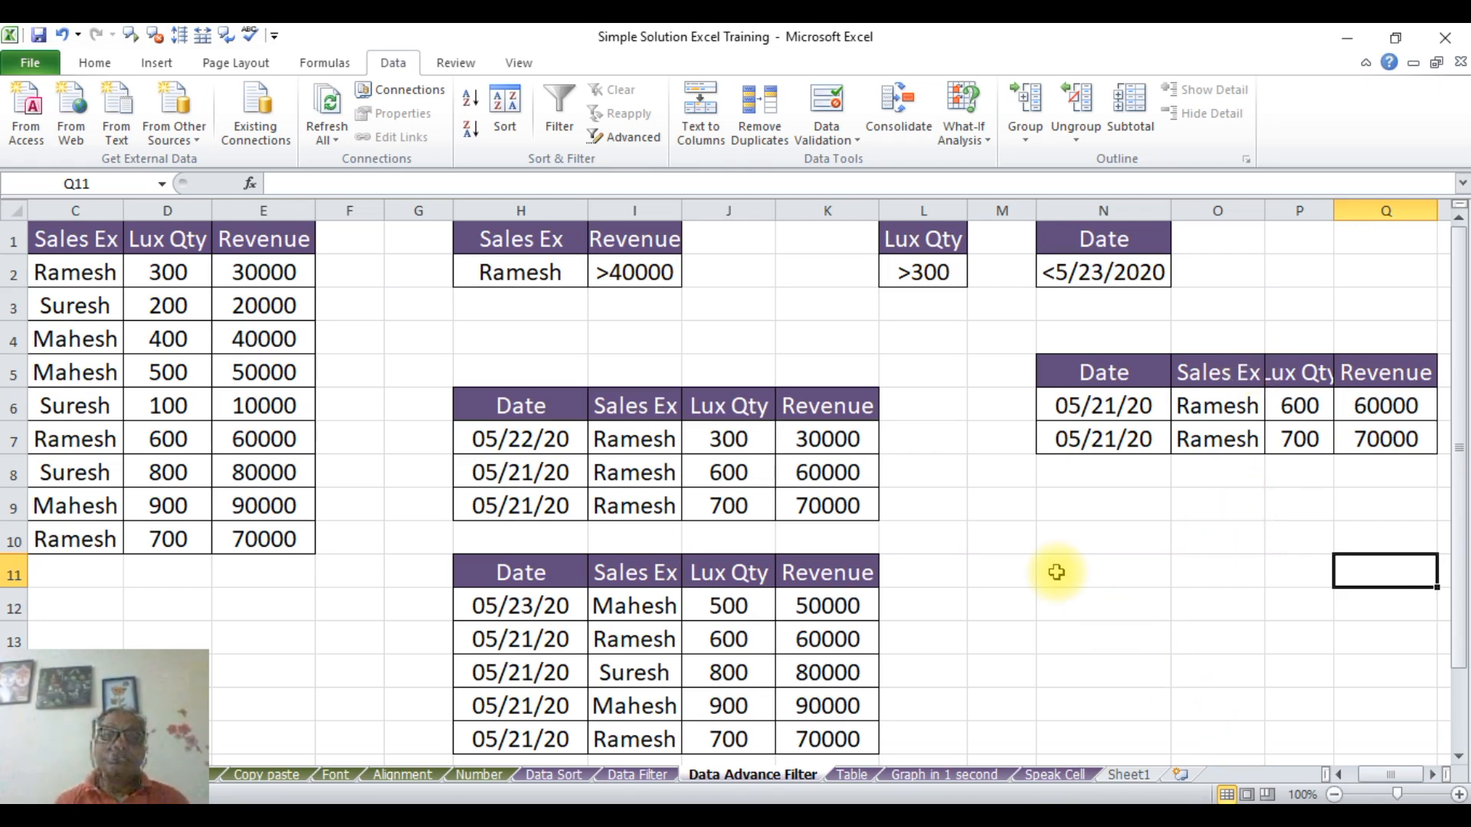
Set up an Advanced Filter on the sales list B1:E10 with the Date criteria N1:N2 as its criteria range.
{"action": "left_click", "coordinate": [926, 241]}
{"action": "left_click_drag", "start_coordinate": [925, 241], "coordinate": [946, 272]}
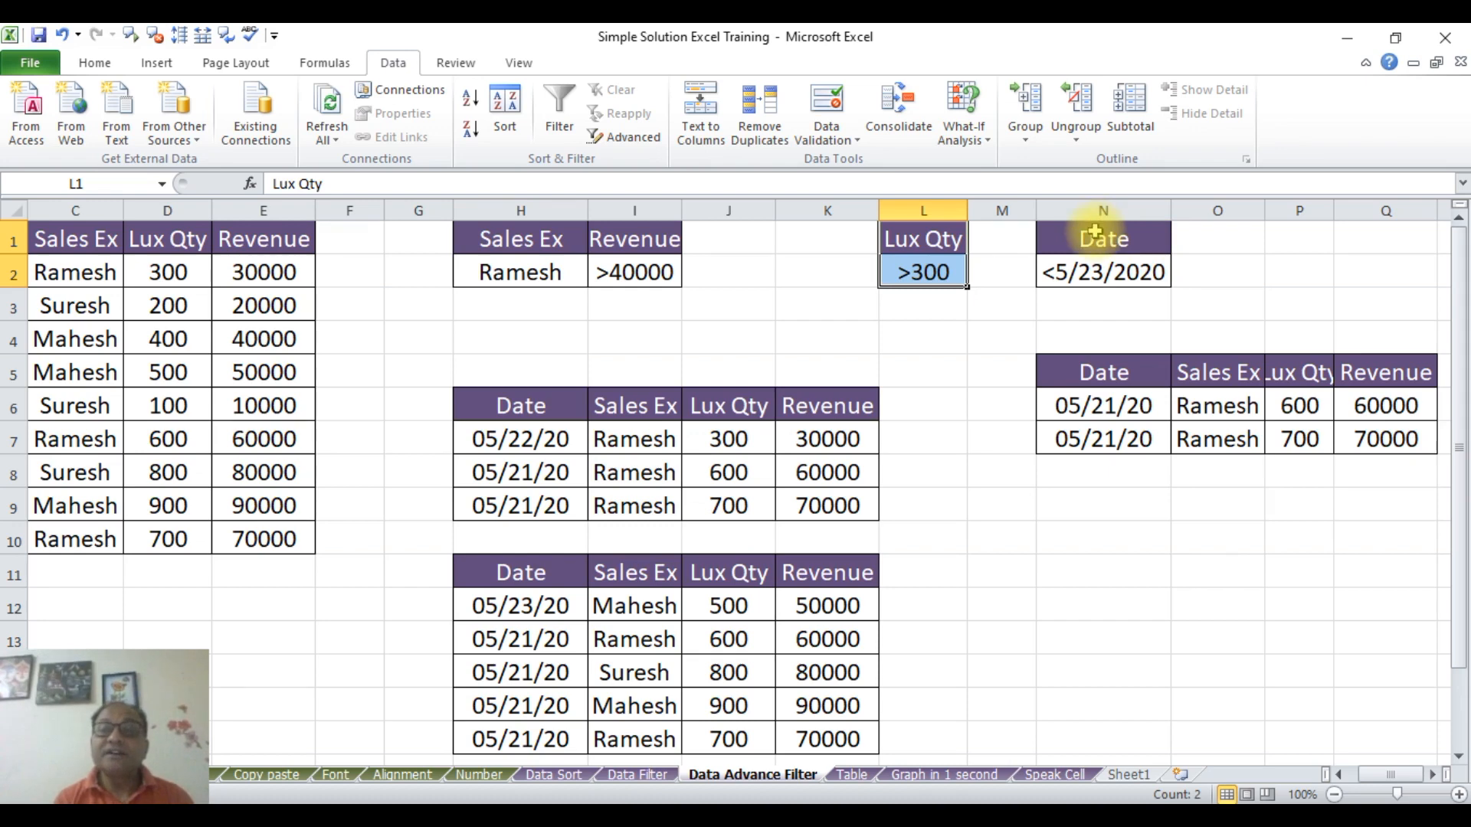
{"action": "left_click", "coordinate": [138, 342]}
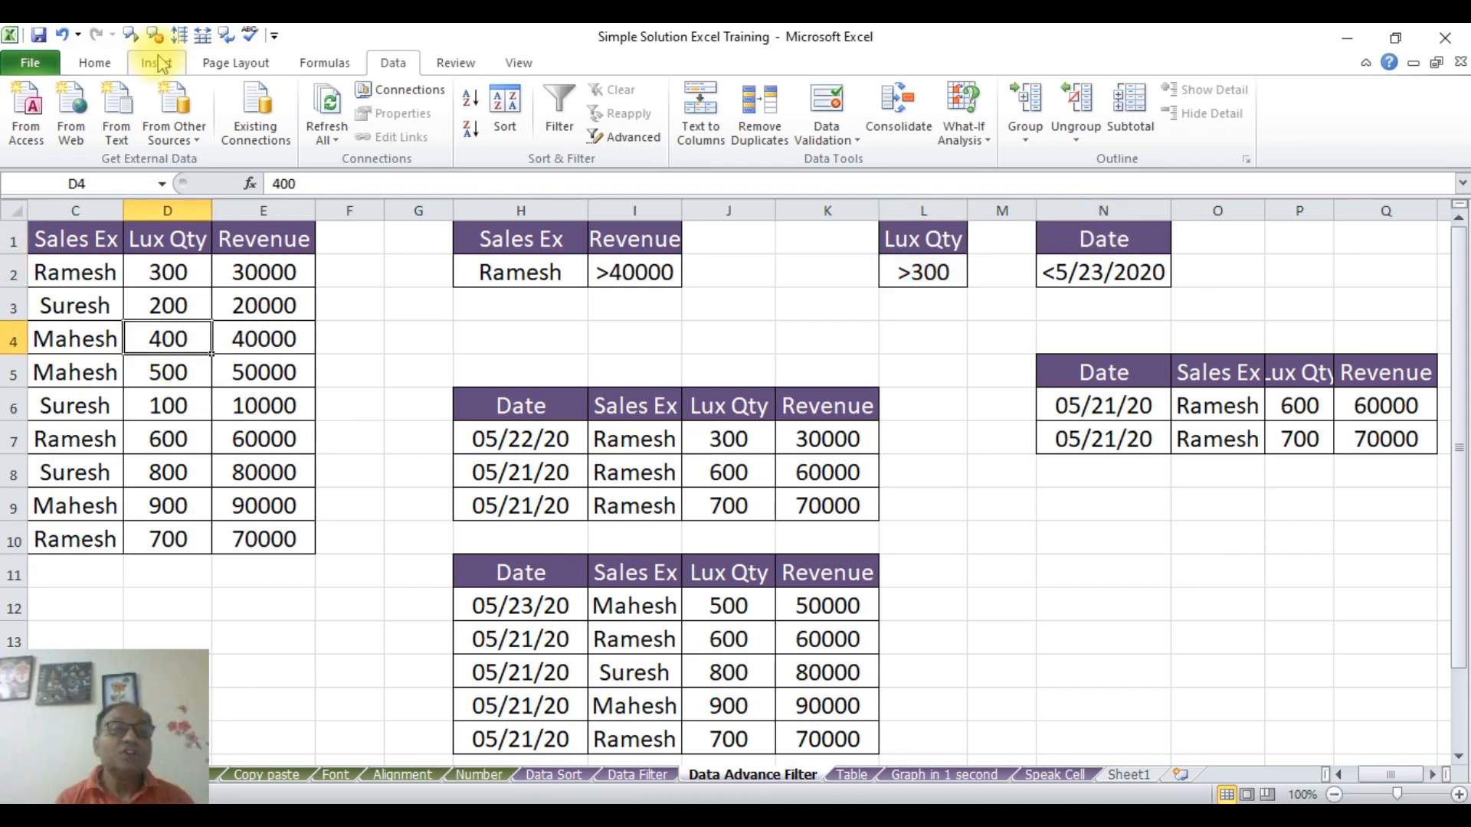
{"action": "left_click", "coordinate": [626, 138]}
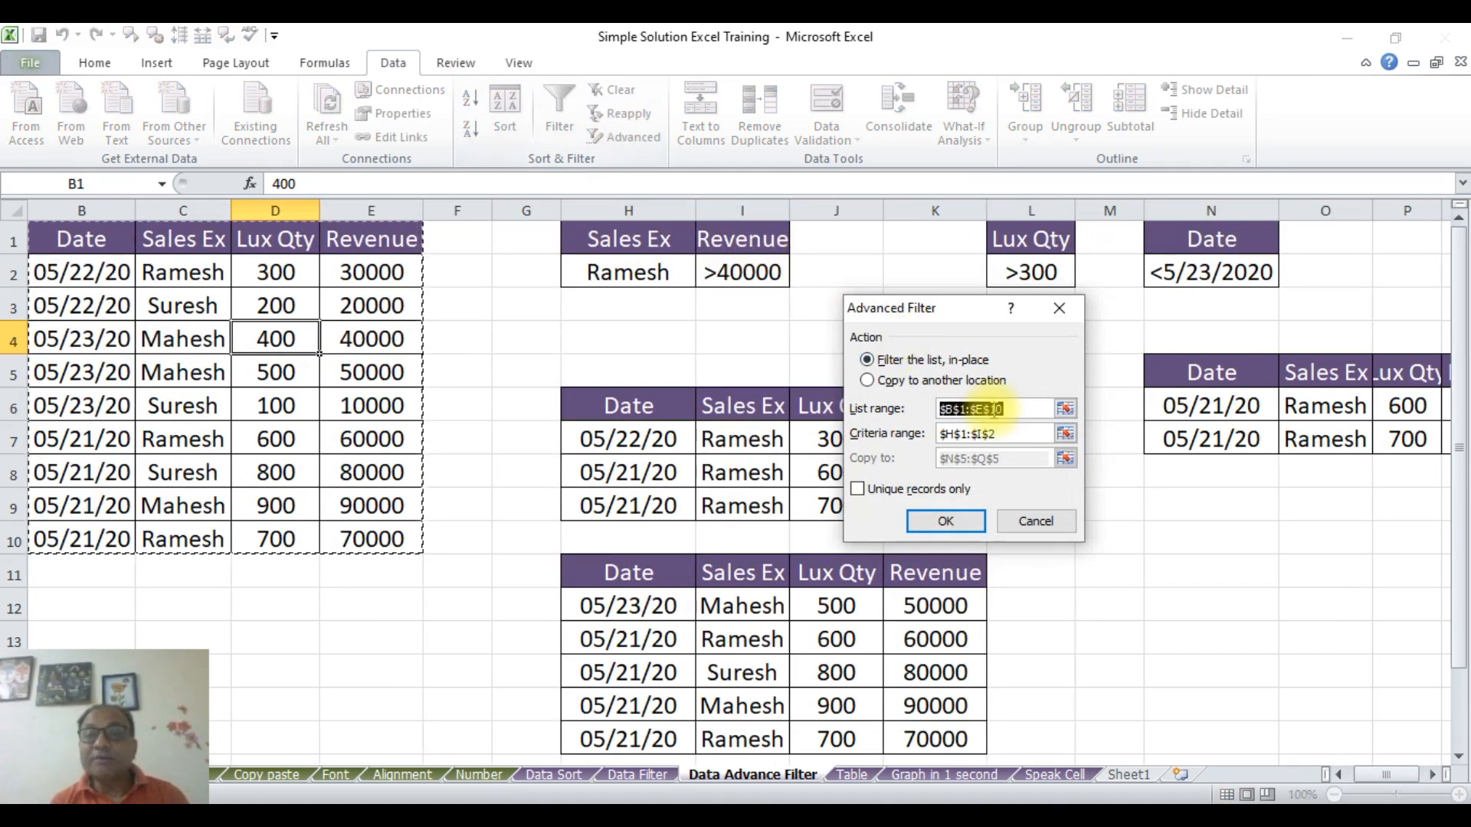
{"action": "left_click_drag", "start_coordinate": [1002, 441], "coordinate": [911, 433]}
{"action": "key", "text": "BackSpace"}
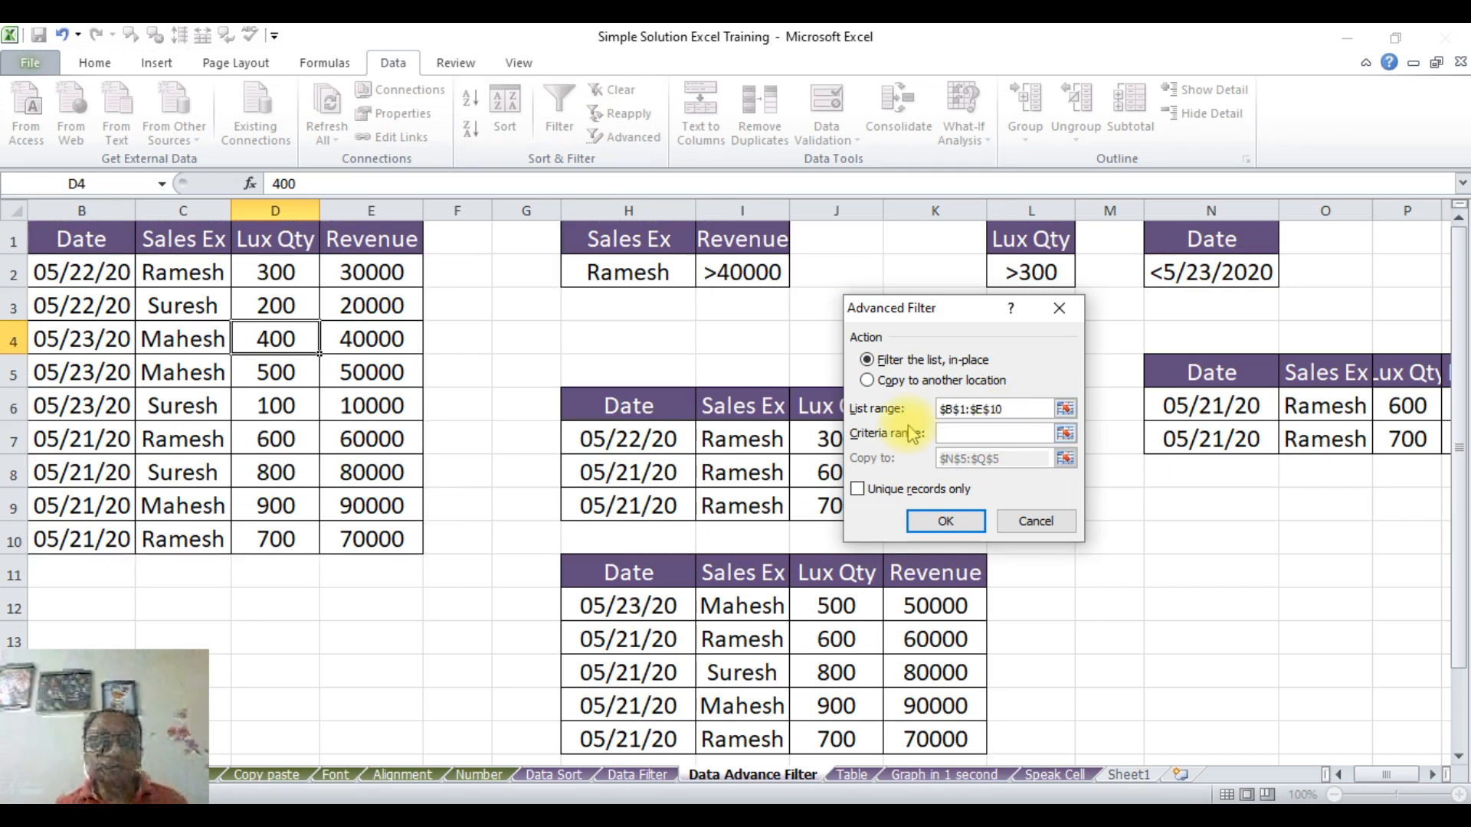
{"action": "left_click_drag", "start_coordinate": [1210, 239], "coordinate": [1209, 272]}
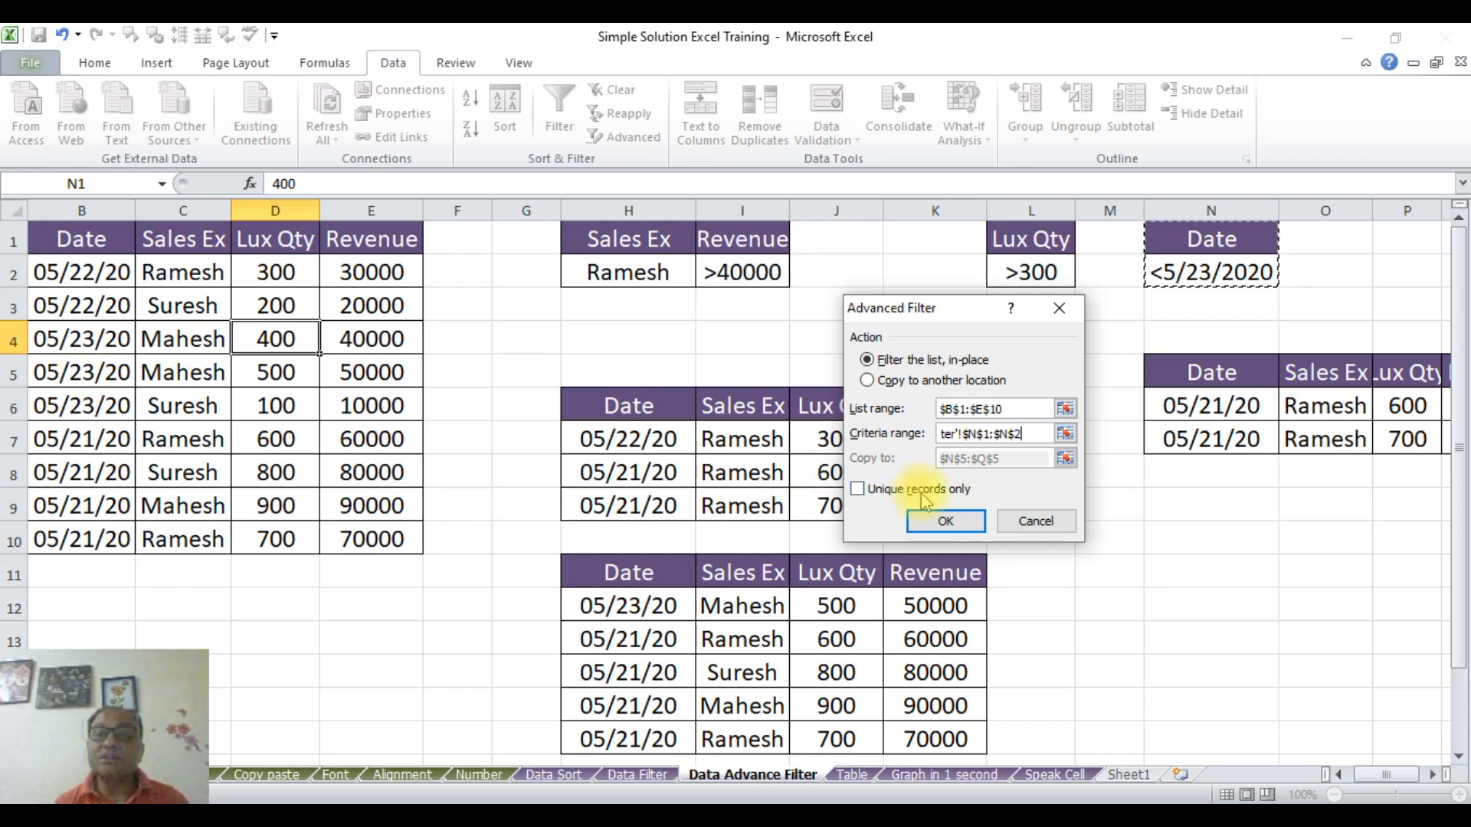
Copy the records matching the Date criteria to another location starting at N10.
{"action": "left_click", "coordinate": [868, 382]}
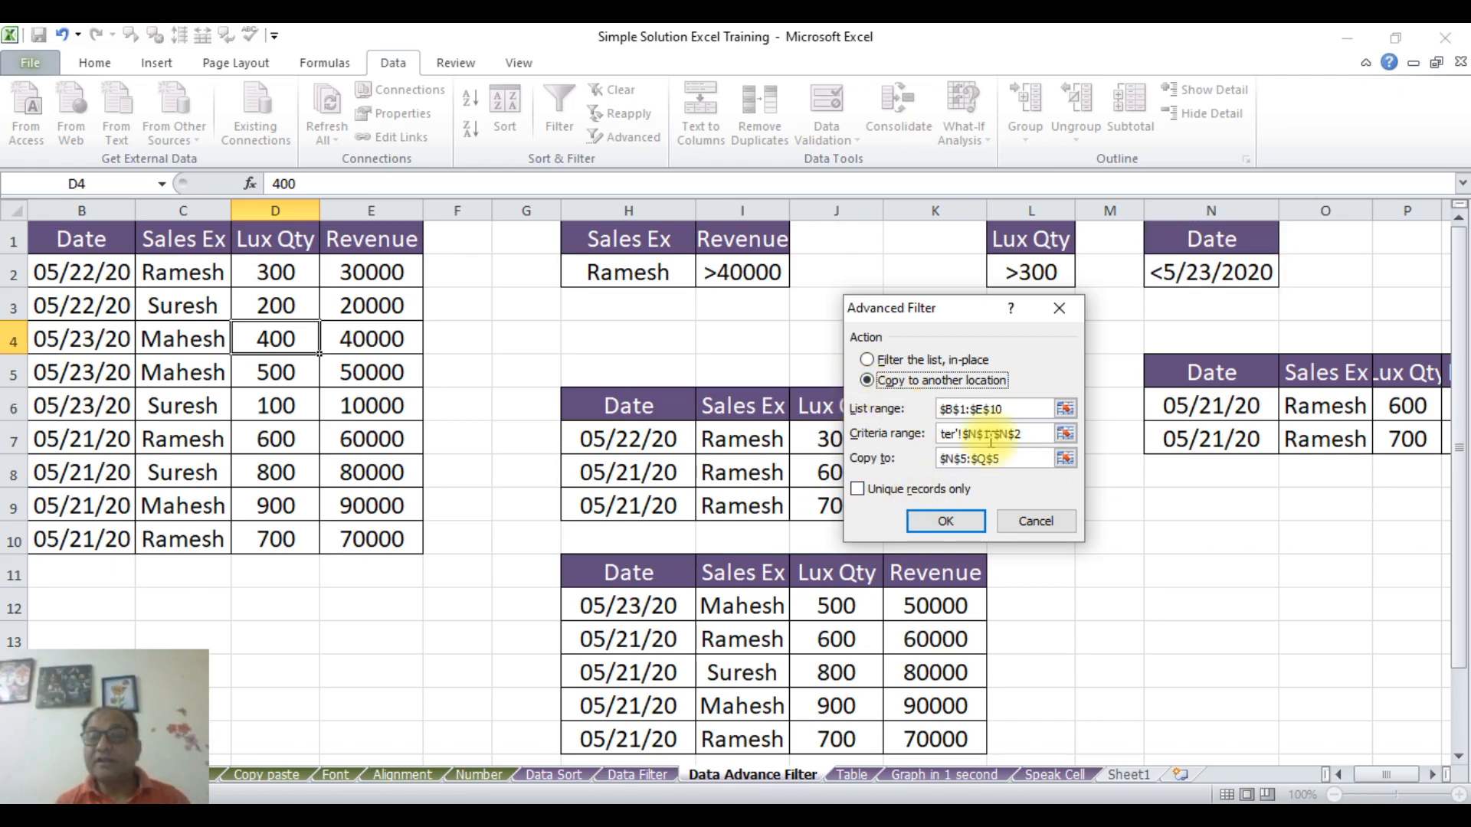
{"action": "left_click", "coordinate": [1015, 454]}
{"action": "left_click", "coordinate": [1014, 454]}
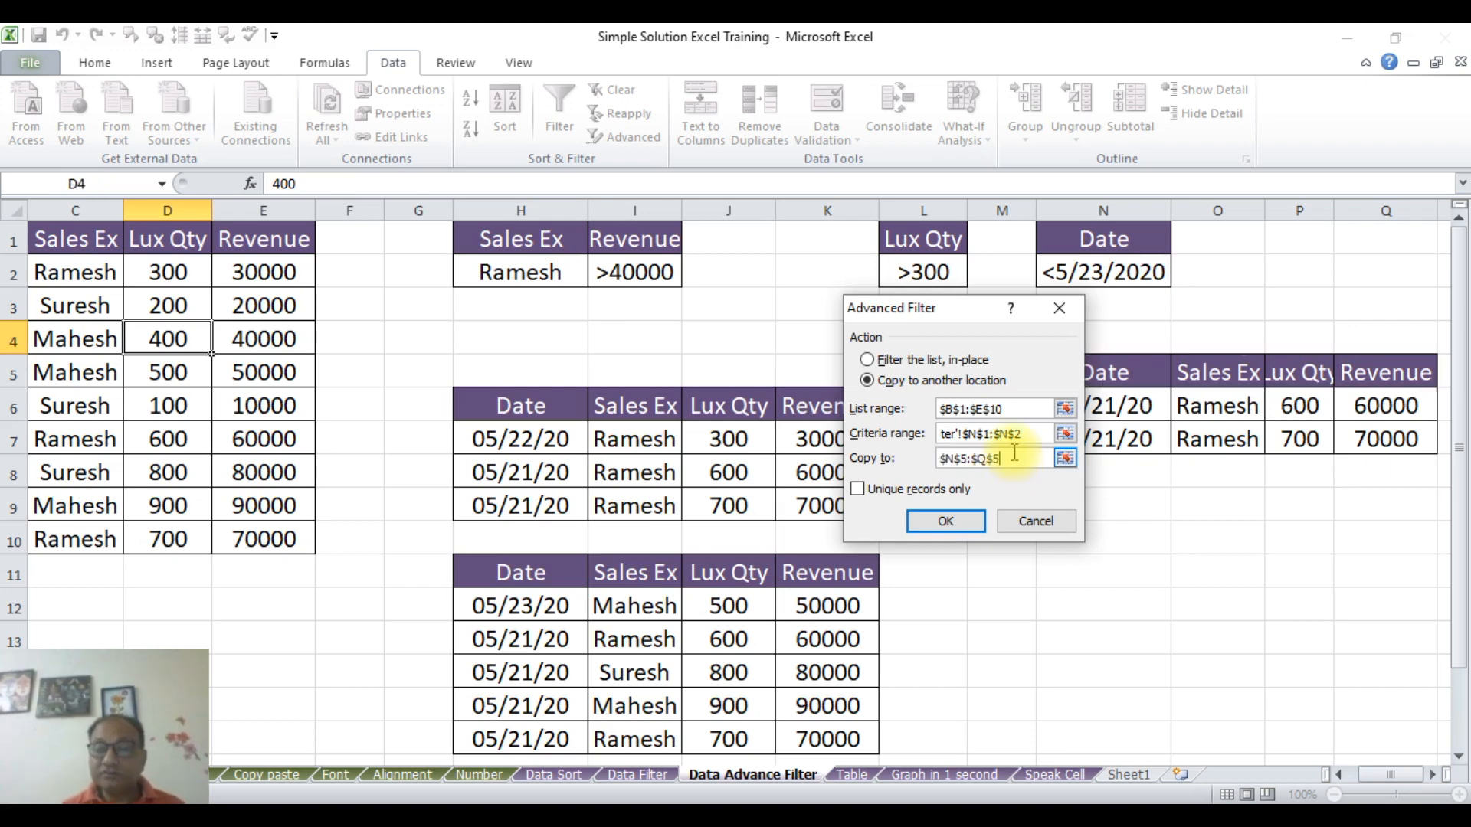
{"action": "key", "text": "BackSpace"}
{"action": "key", "text": "BackSpace"}
{"action": "key", "text": "BackSpace"}
{"action": "key", "text": "BackSpace"}
{"action": "key", "text": "BackSpace"}
{"action": "key", "text": "BackSpace"}
{"action": "key", "text": "BackSpace"}
{"action": "key", "text": "BackSpace"}
{"action": "key", "text": "BackSpace"}
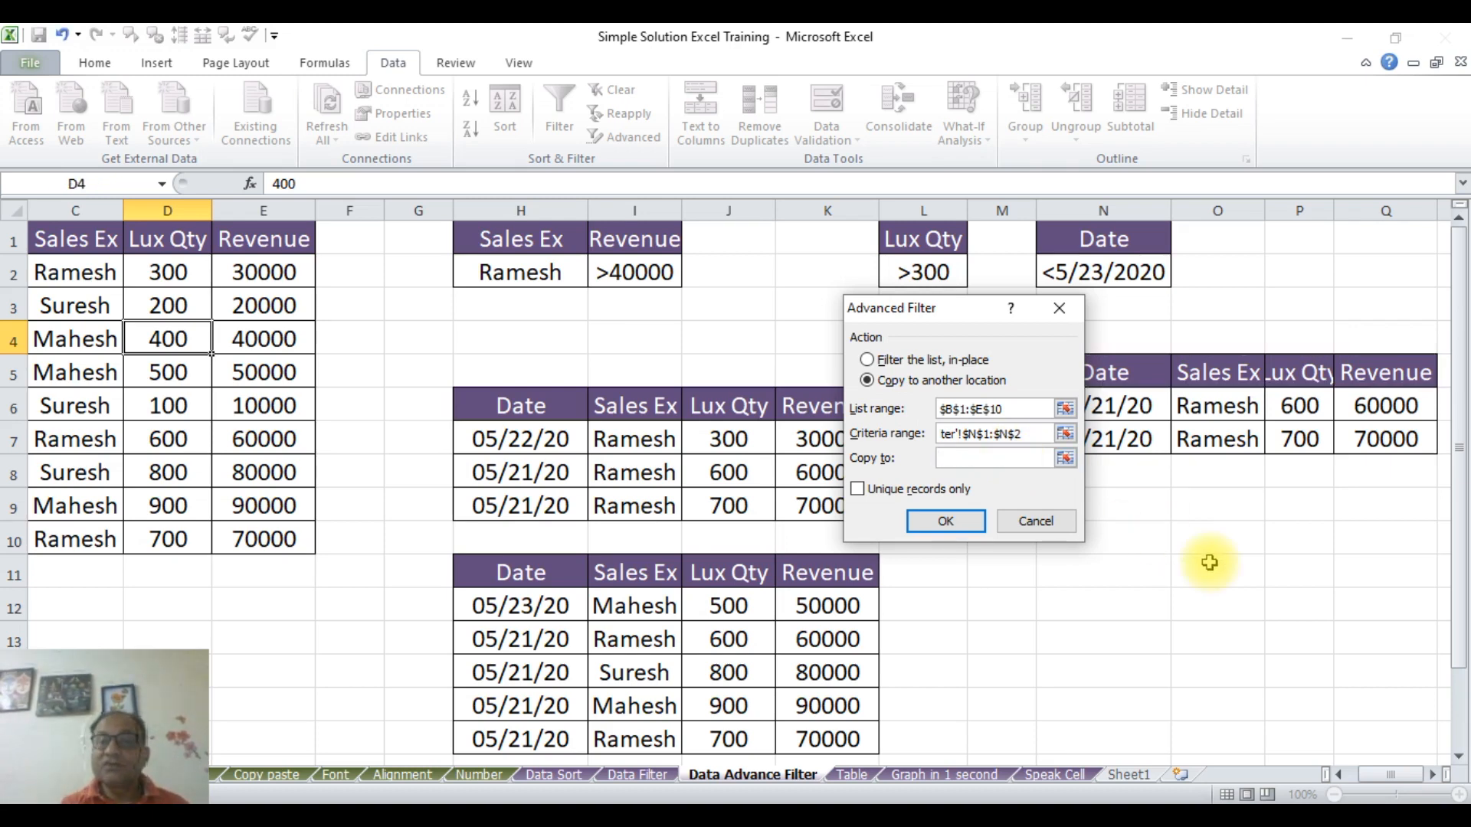
{"action": "left_click", "coordinate": [1103, 539]}
{"action": "left_click", "coordinate": [947, 522]}
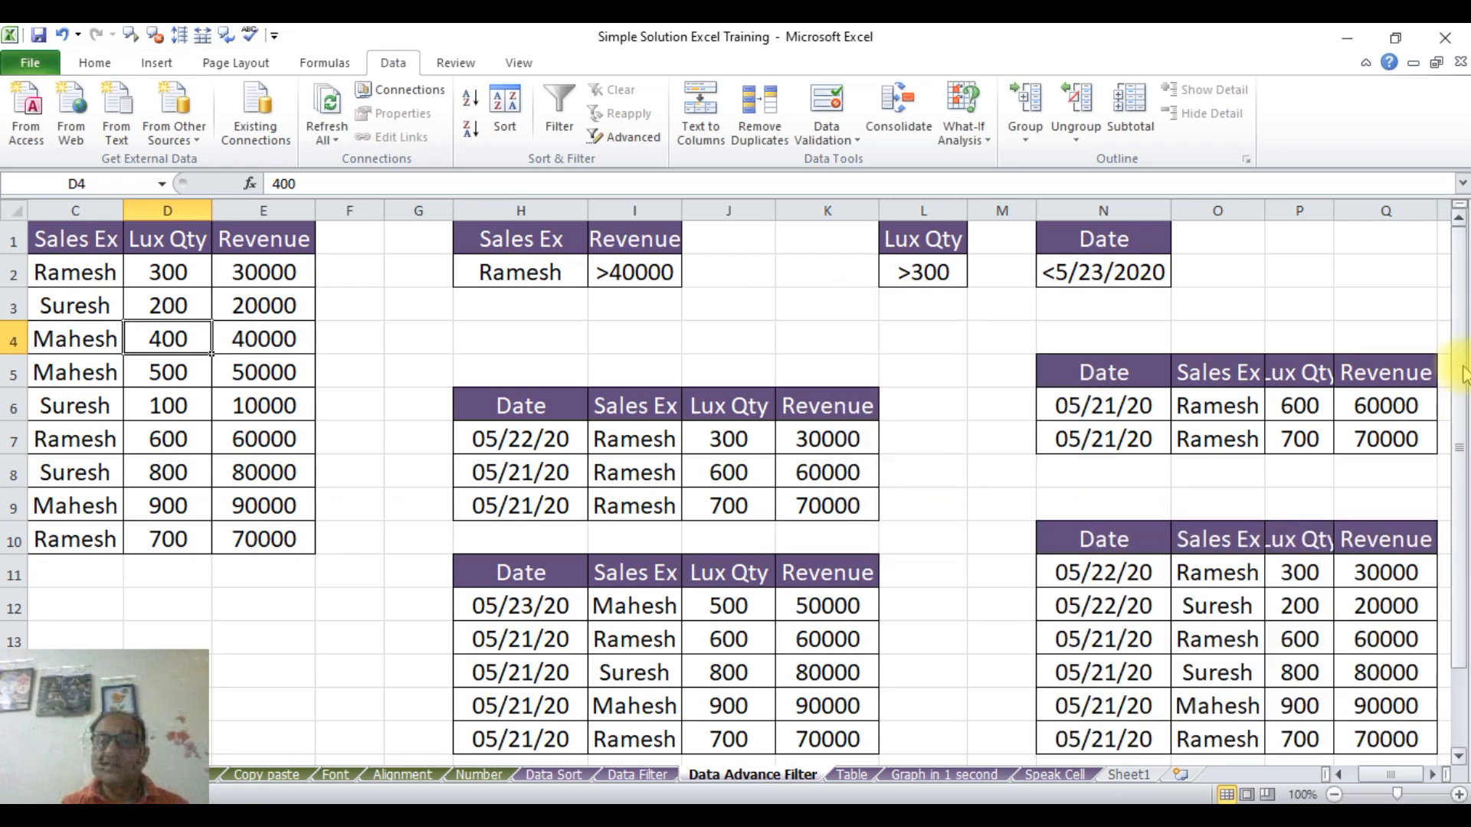
Compare the records extracted below N10 with the dates in column B of the source list.
{"action": "left_click_drag", "start_coordinate": [1464, 375], "coordinate": [1458, 386]}
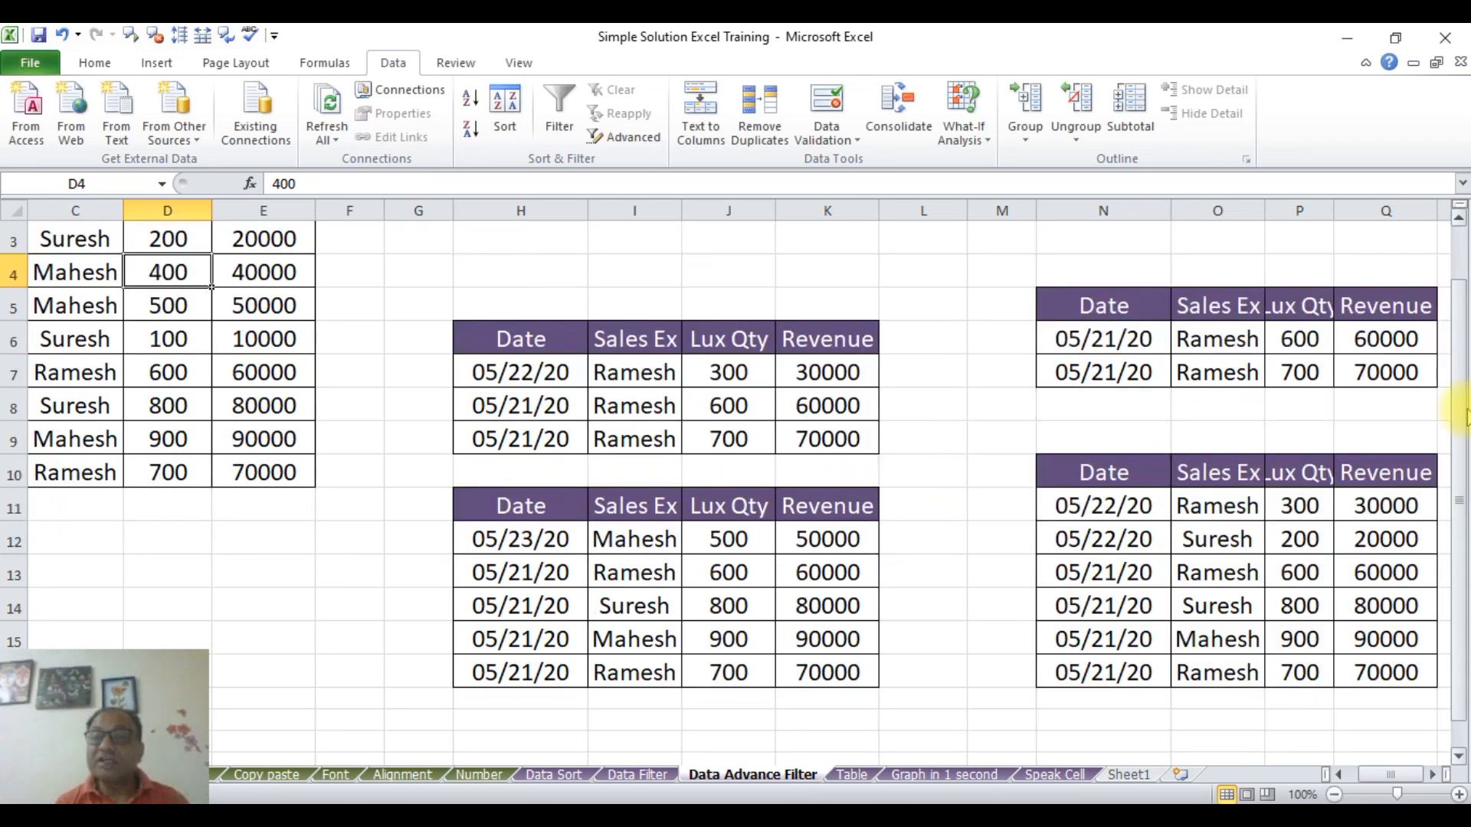
{"action": "left_click_drag", "start_coordinate": [1165, 504], "coordinate": [1181, 672]}
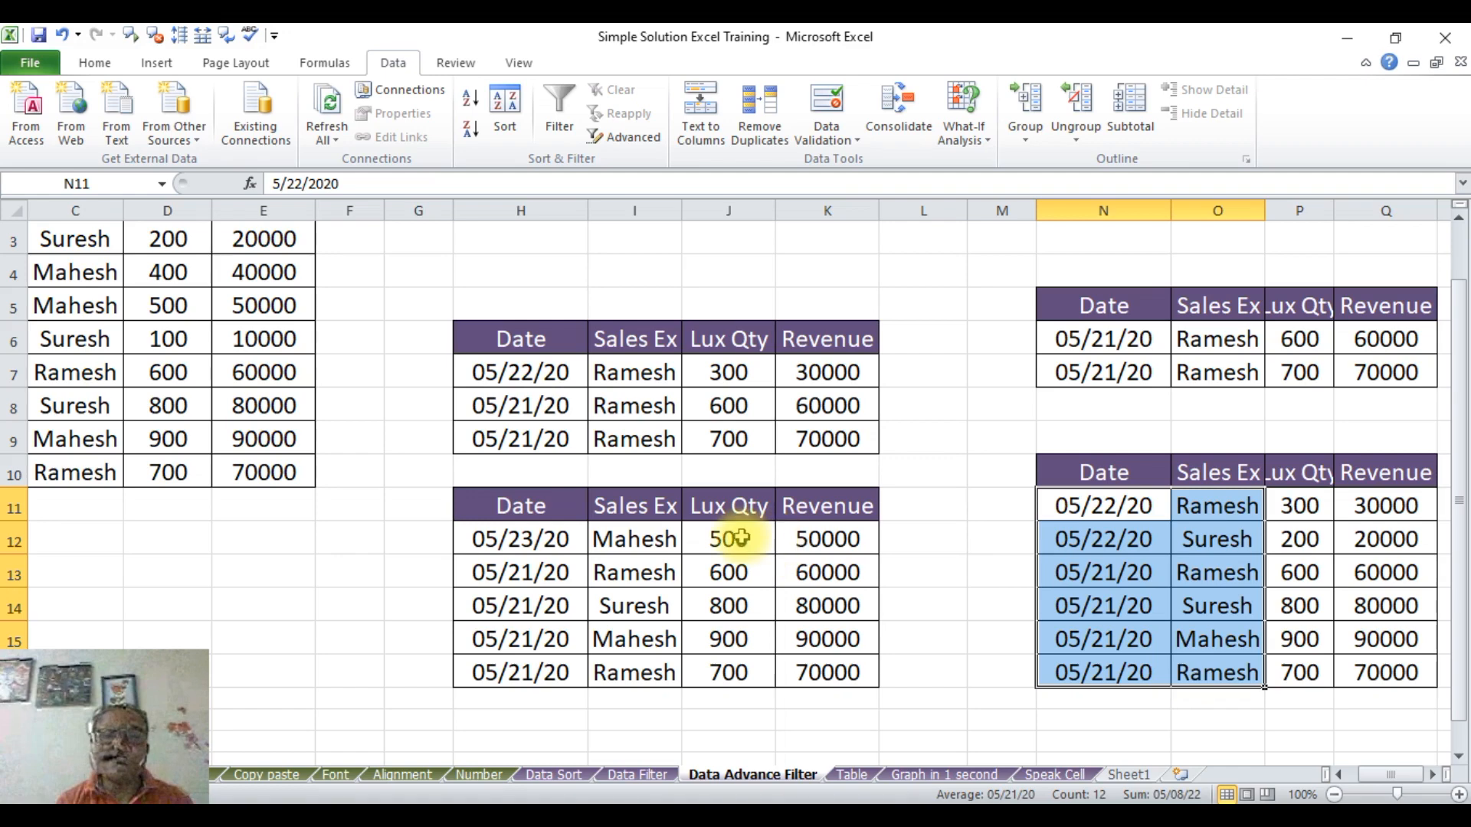
{"action": "left_click", "coordinate": [676, 469]}
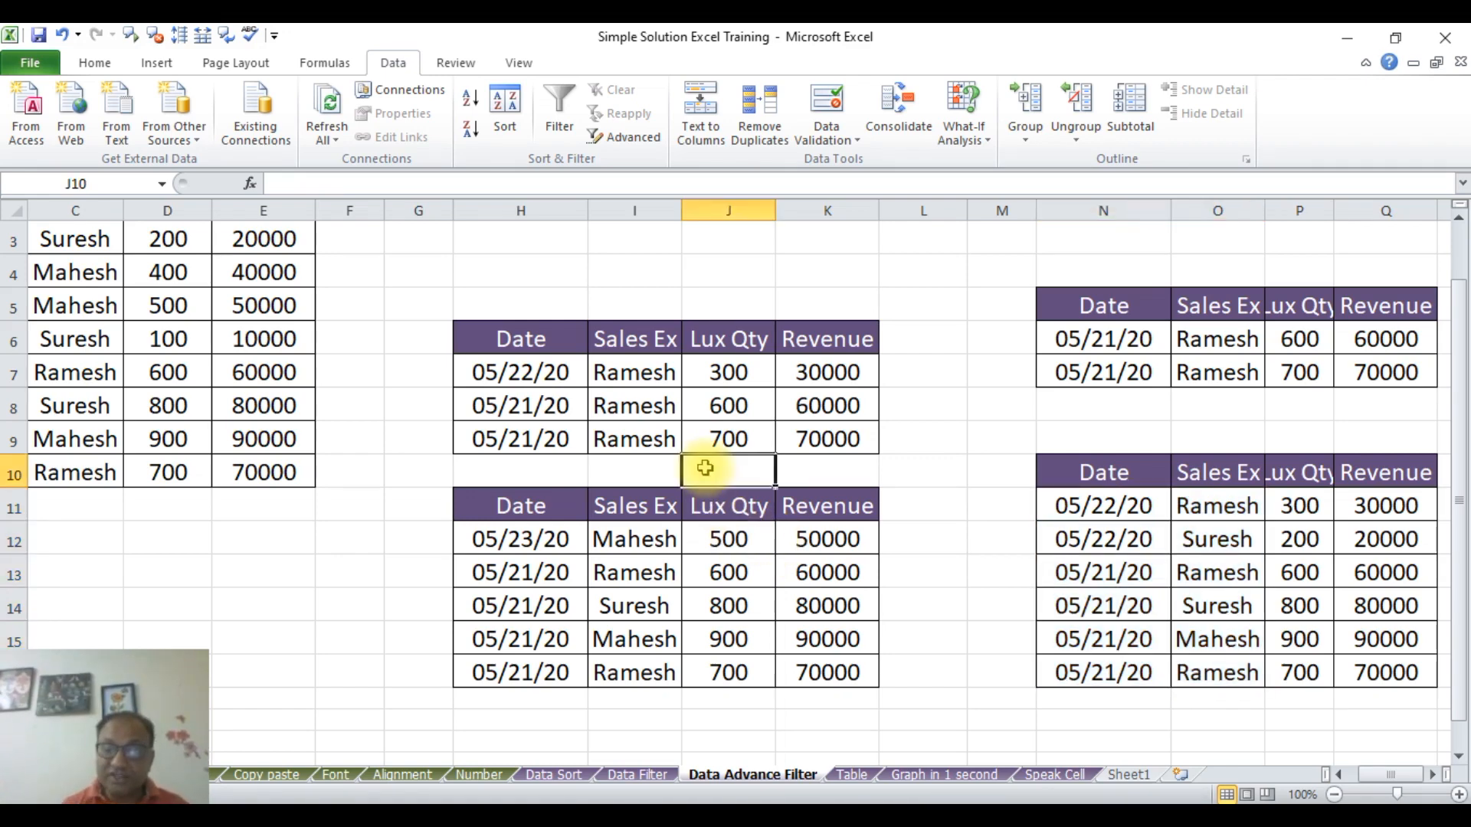
{"action": "key", "text": "Left"}
{"action": "key", "text": "Left"}
{"action": "key", "text": "Left"}
{"action": "key", "text": "Left"}
{"action": "key", "text": "Left"}
{"action": "key", "text": "Left"}
{"action": "key", "text": "Left"}
{"action": "key", "text": "Left"}
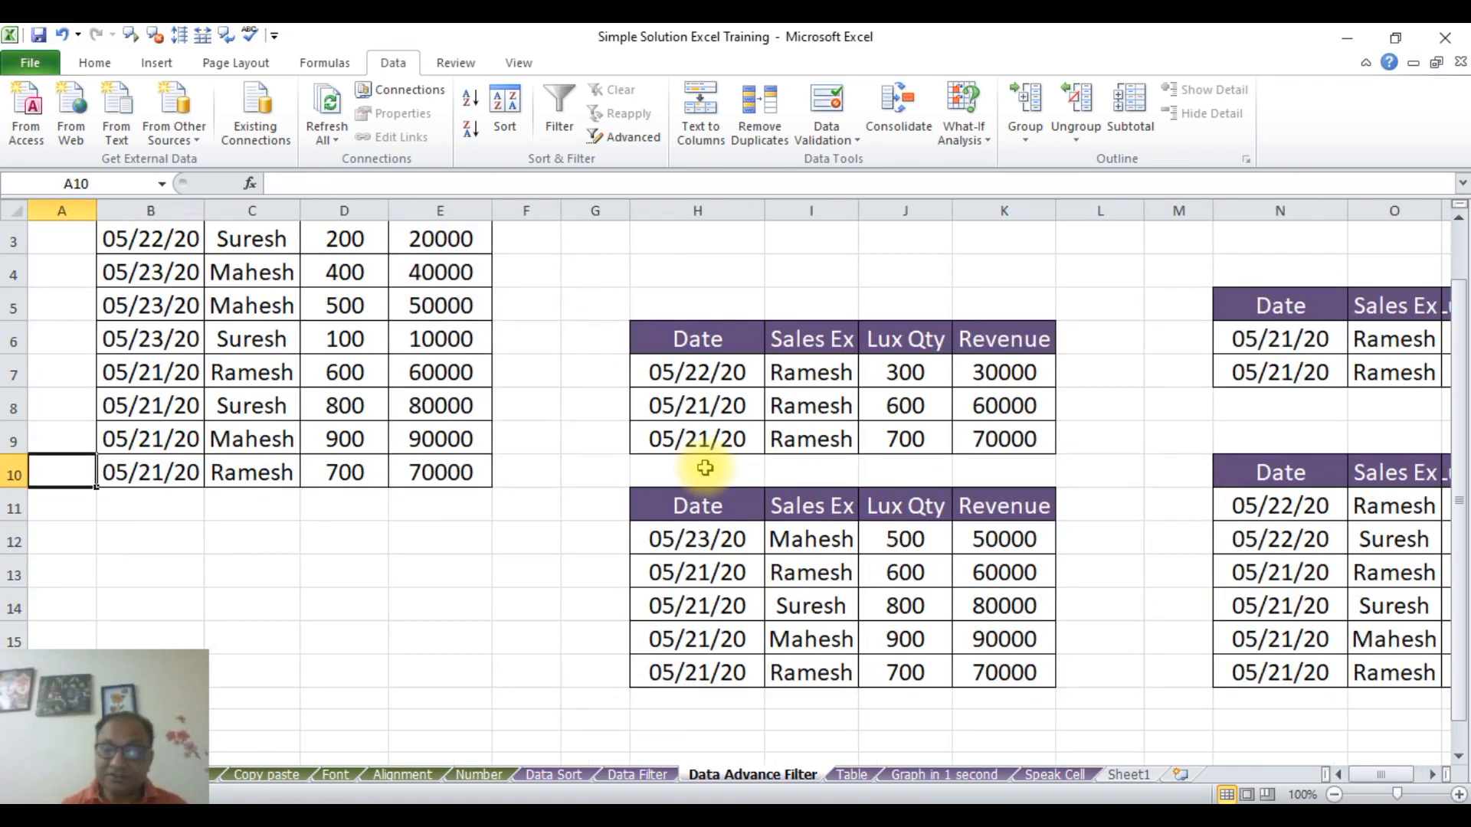
{"action": "key", "text": "Right"}
{"action": "key", "text": "Up"}
{"action": "key", "text": "Up"}
{"action": "key", "text": "Up"}
{"action": "key", "text": "Up"}
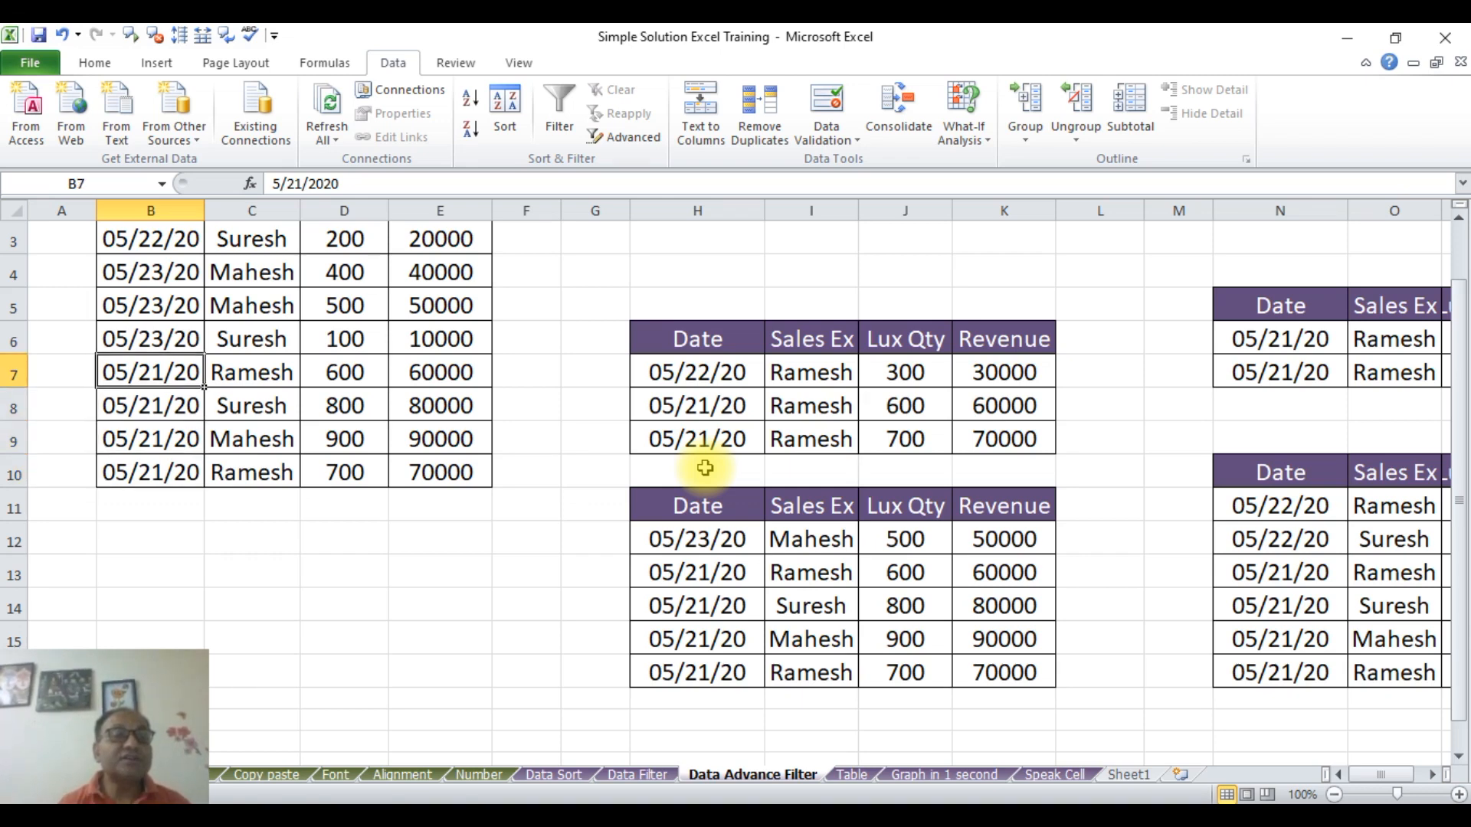
{"action": "key", "text": "Up"}
{"action": "key", "text": "Up"}
{"action": "key", "text": "Up"}
{"action": "key", "text": "Down"}
{"action": "key", "text": "Down"}
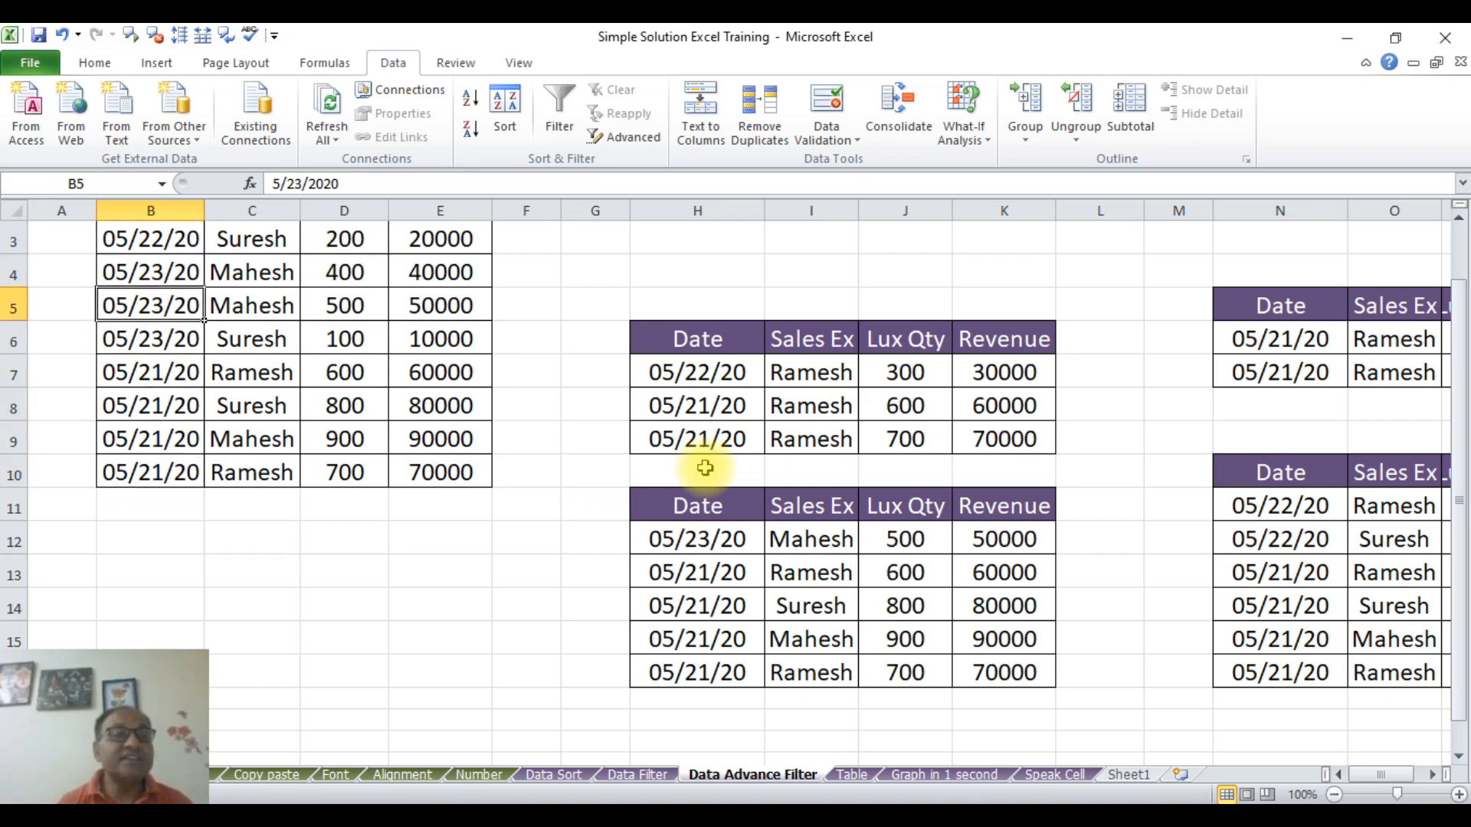
{"action": "key", "text": "Down"}
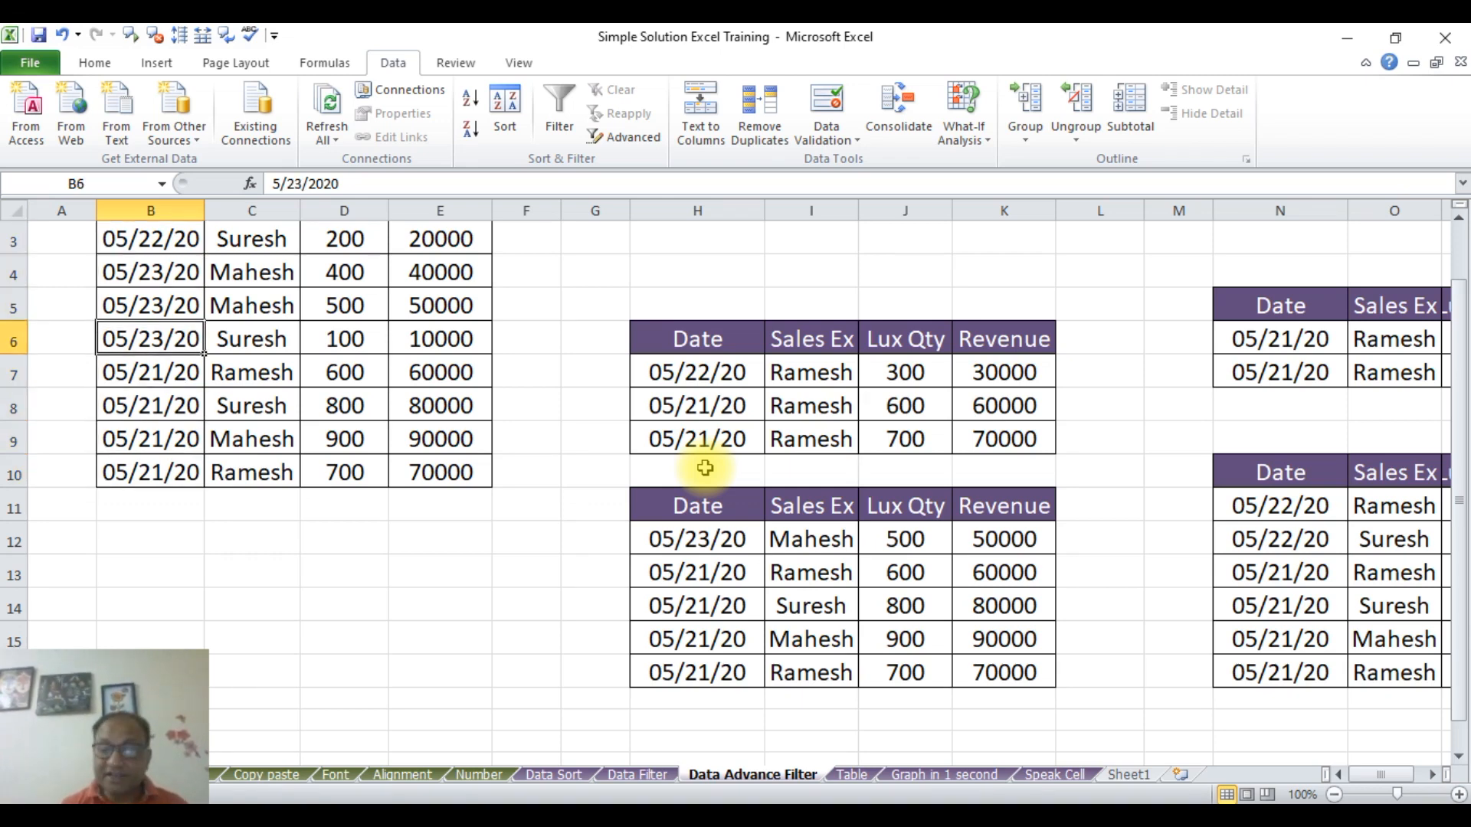
Go back to the extracted table and check its dates from N16 up to N11 against the Date criteria.
{"action": "key", "text": "Right"}
{"action": "key", "text": "Right"}
{"action": "key", "text": "Right"}
{"action": "key", "text": "Right"}
{"action": "key", "text": "Right"}
{"action": "key", "text": "Right"}
{"action": "key", "text": "Right"}
{"action": "key", "text": "Right"}
{"action": "key", "text": "Right"}
{"action": "key", "text": "Right"}
{"action": "key", "text": "Right"}
{"action": "key", "text": "Right"}
{"action": "key", "text": "Right"}
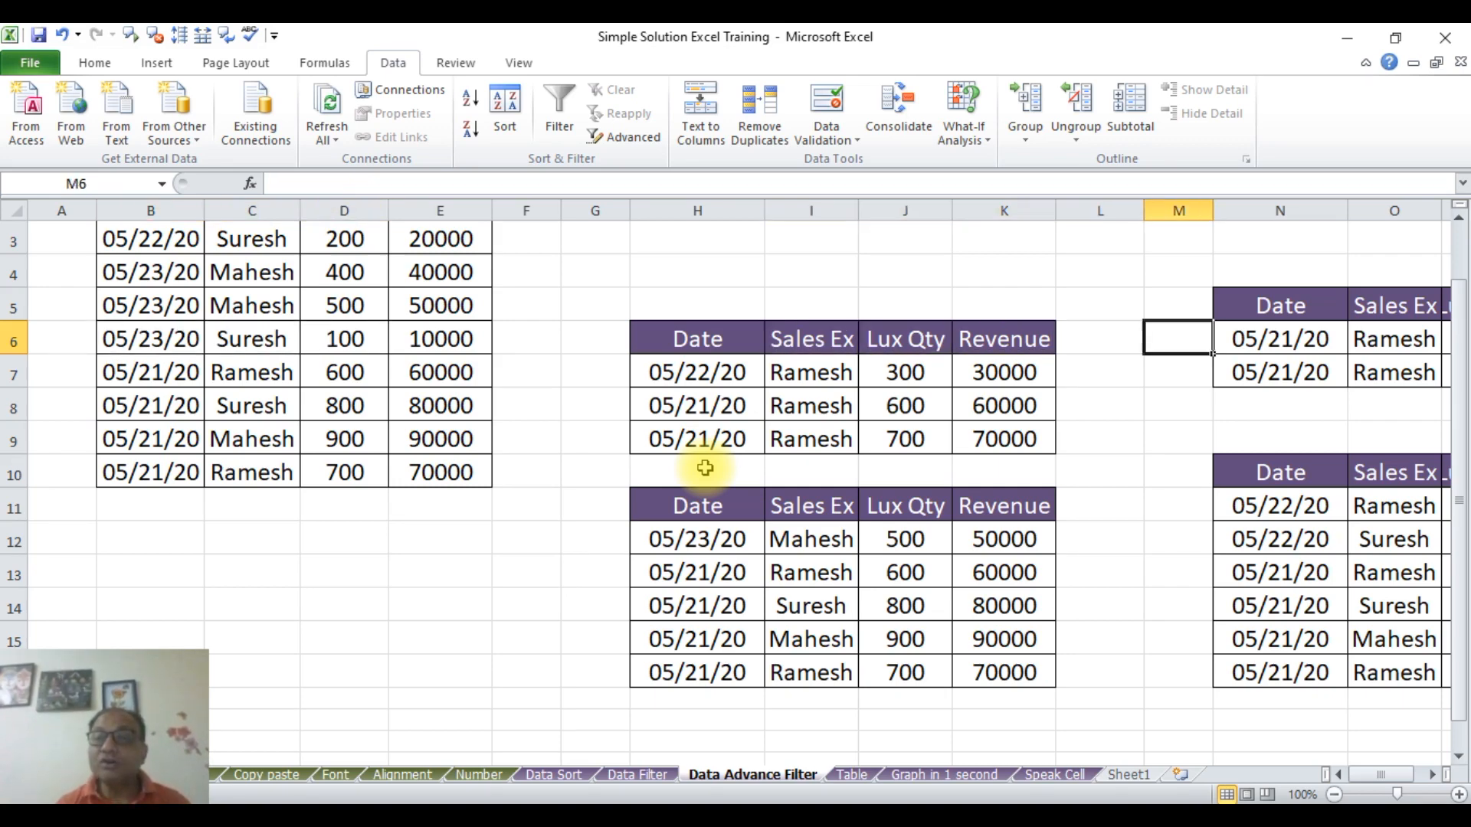
{"action": "key", "text": "Right"}
{"action": "key", "text": "Right"}
{"action": "key", "text": "Right"}
{"action": "key", "text": "Down"}
{"action": "key", "text": "Down"}
{"action": "key", "text": "Down"}
{"action": "key", "text": "Down"}
{"action": "key", "text": "Down"}
{"action": "key", "text": "Down"}
{"action": "key", "text": "Down"}
{"action": "key", "text": "Down"}
{"action": "key", "text": "Down"}
{"action": "key", "text": "Down"}
{"action": "key", "text": "Down"}
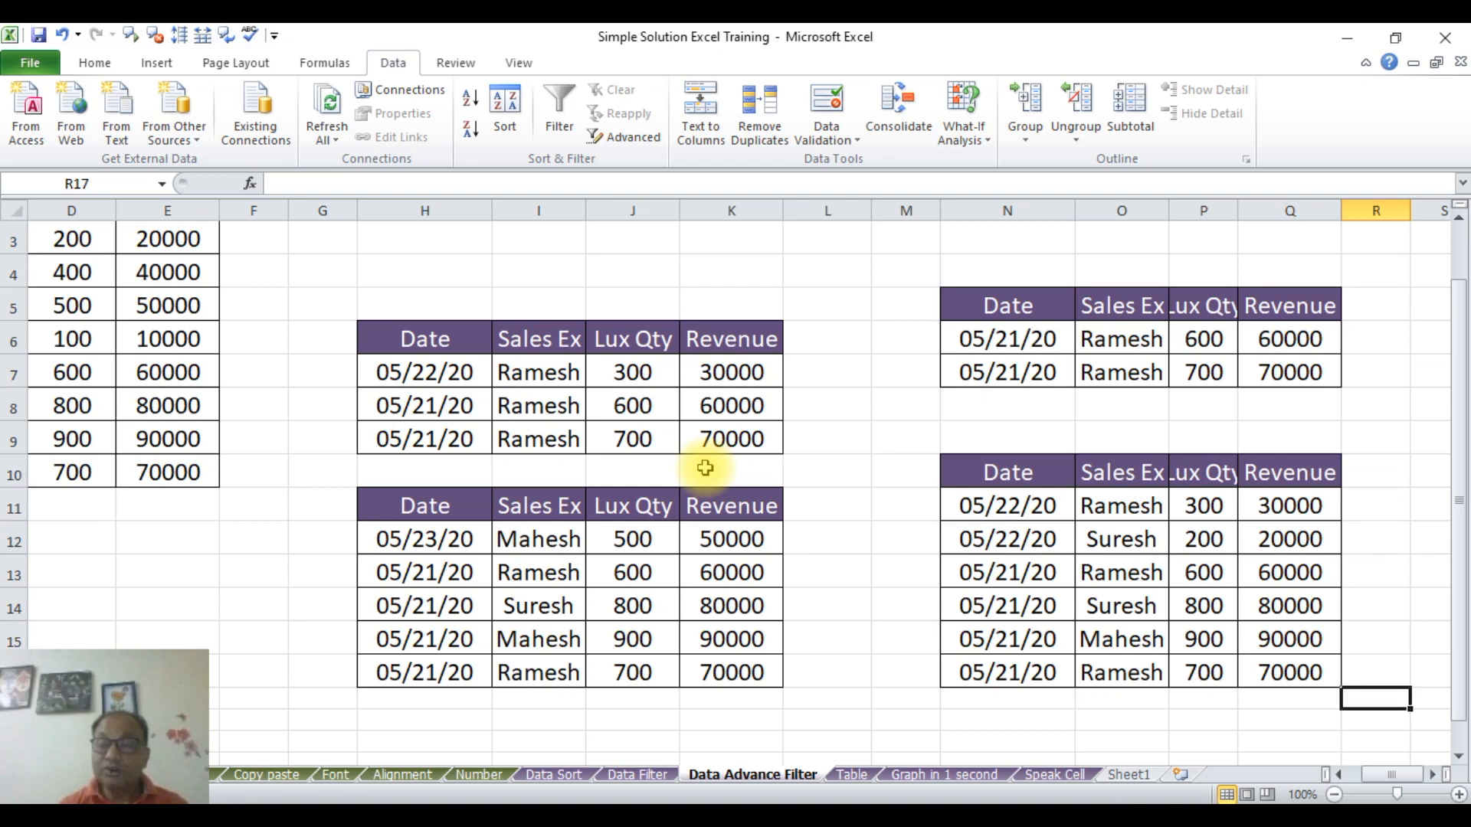
{"action": "key", "text": "Up"}
{"action": "key", "text": "Left"}
{"action": "key", "text": "Left"}
{"action": "key", "text": "Left"}
{"action": "key", "text": "Left"}
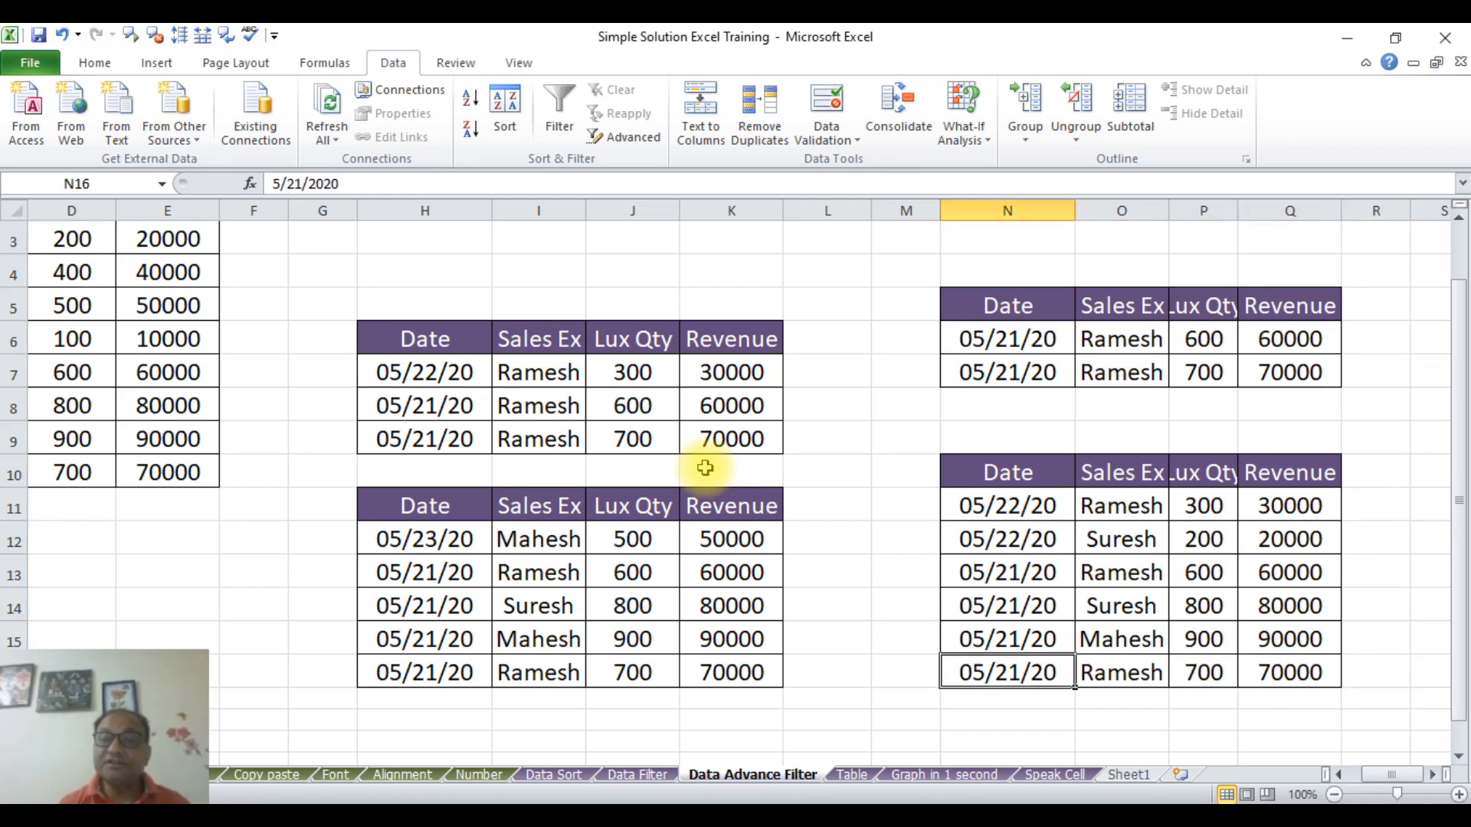
{"action": "key", "text": "Up"}
{"action": "key", "text": "Up"}
{"action": "key", "text": "Up"}
{"action": "key", "text": "Up"}
{"action": "key", "text": "Up"}
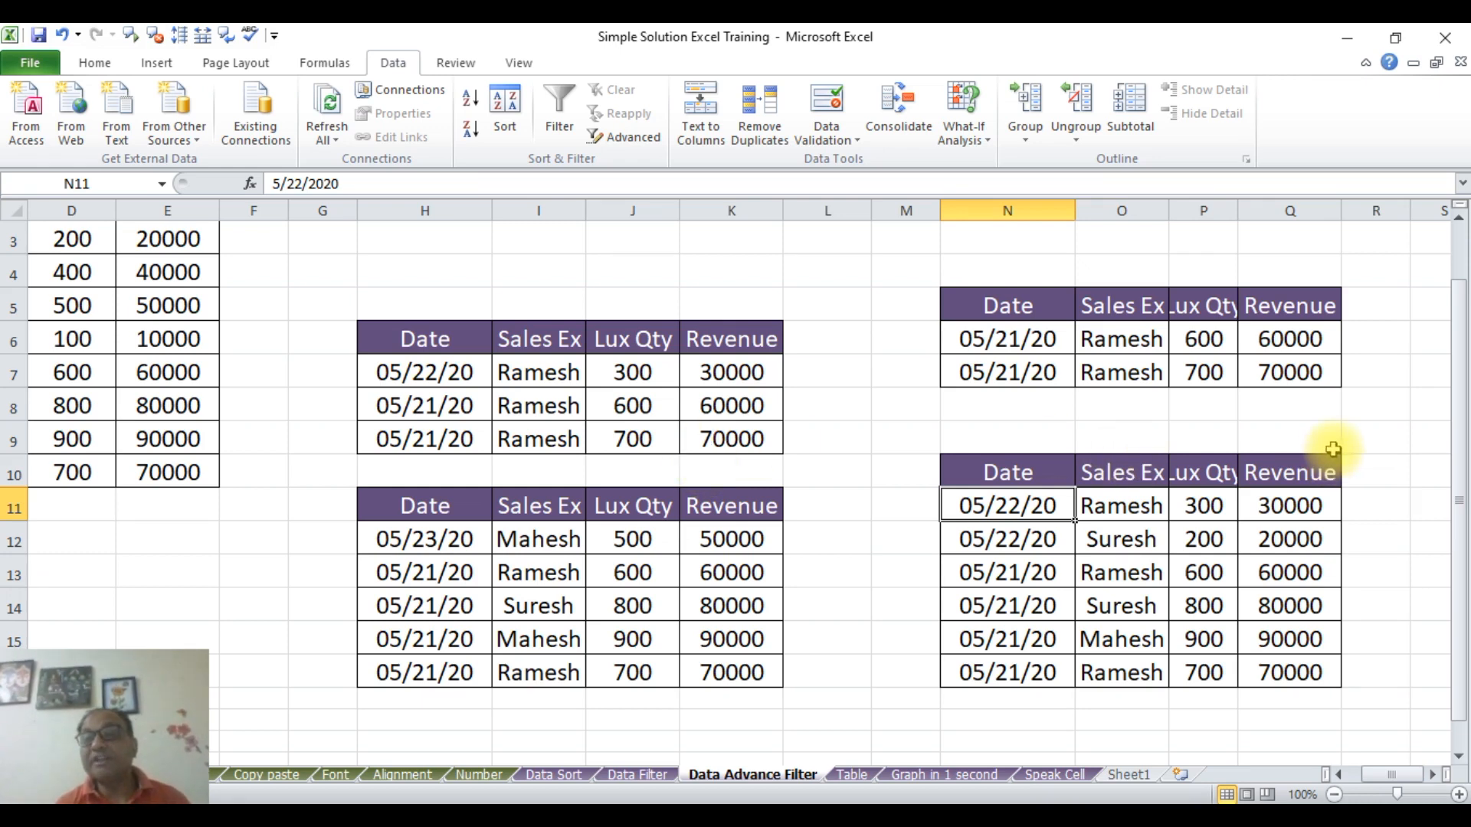
{"action": "left_click_drag", "start_coordinate": [1459, 376], "coordinate": [1460, 322]}
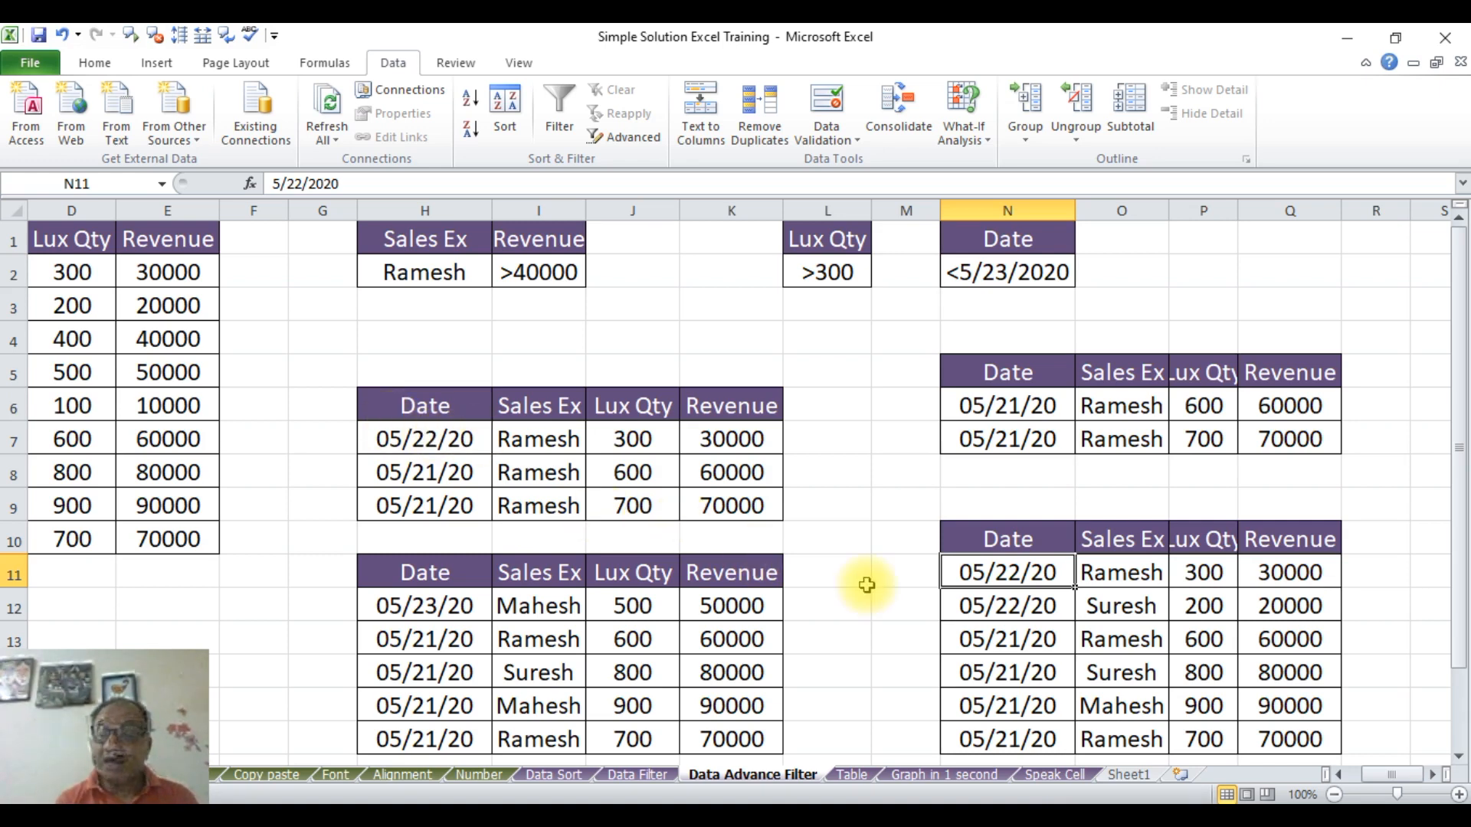
Start an Advanced Filter from cell C5 of Sheet1 with B1:E10 of the Data Advance Filter sheet as list range.
{"action": "left_click", "coordinate": [1130, 775]}
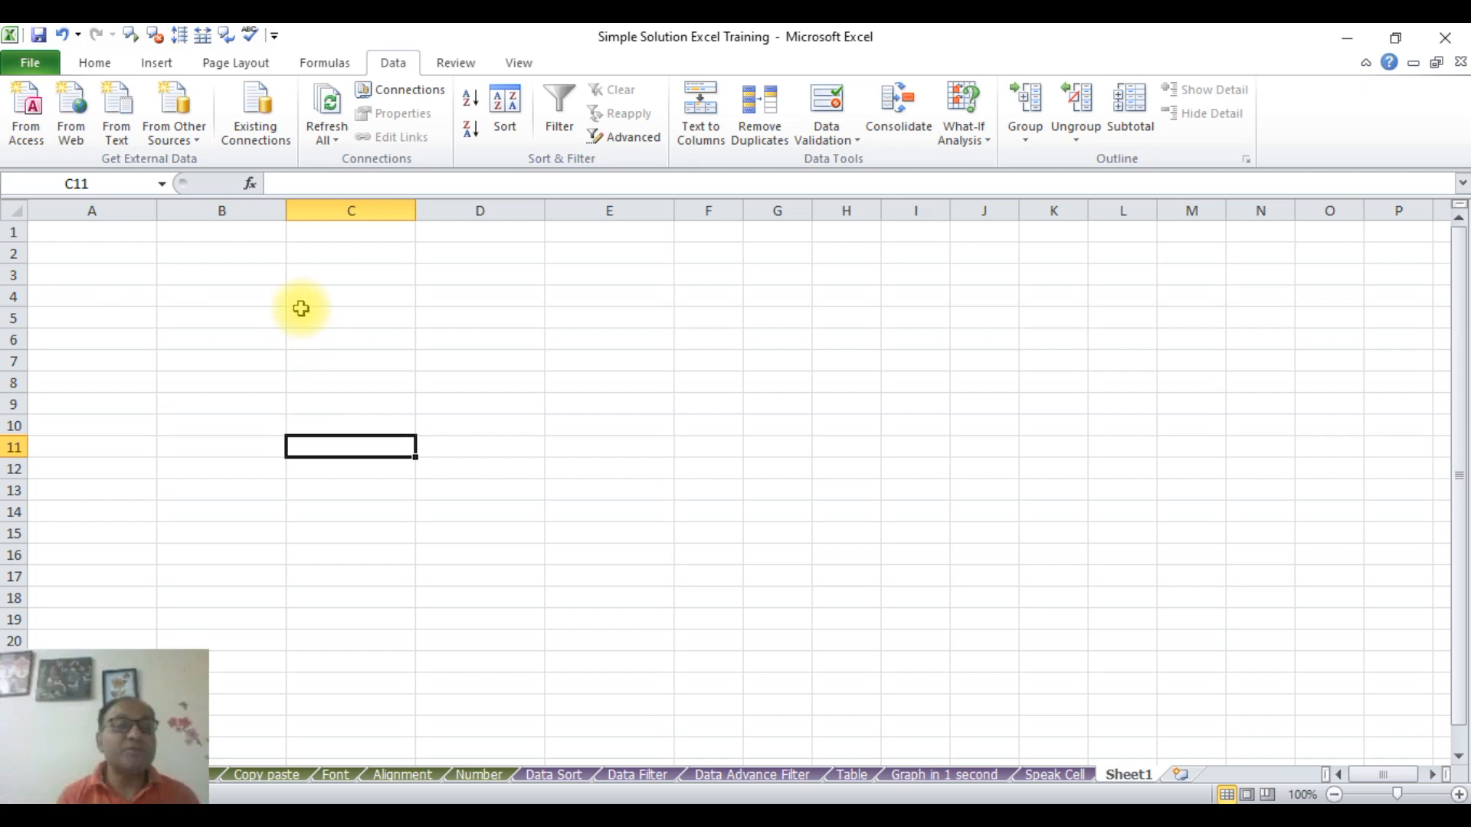
{"action": "left_click", "coordinate": [328, 320]}
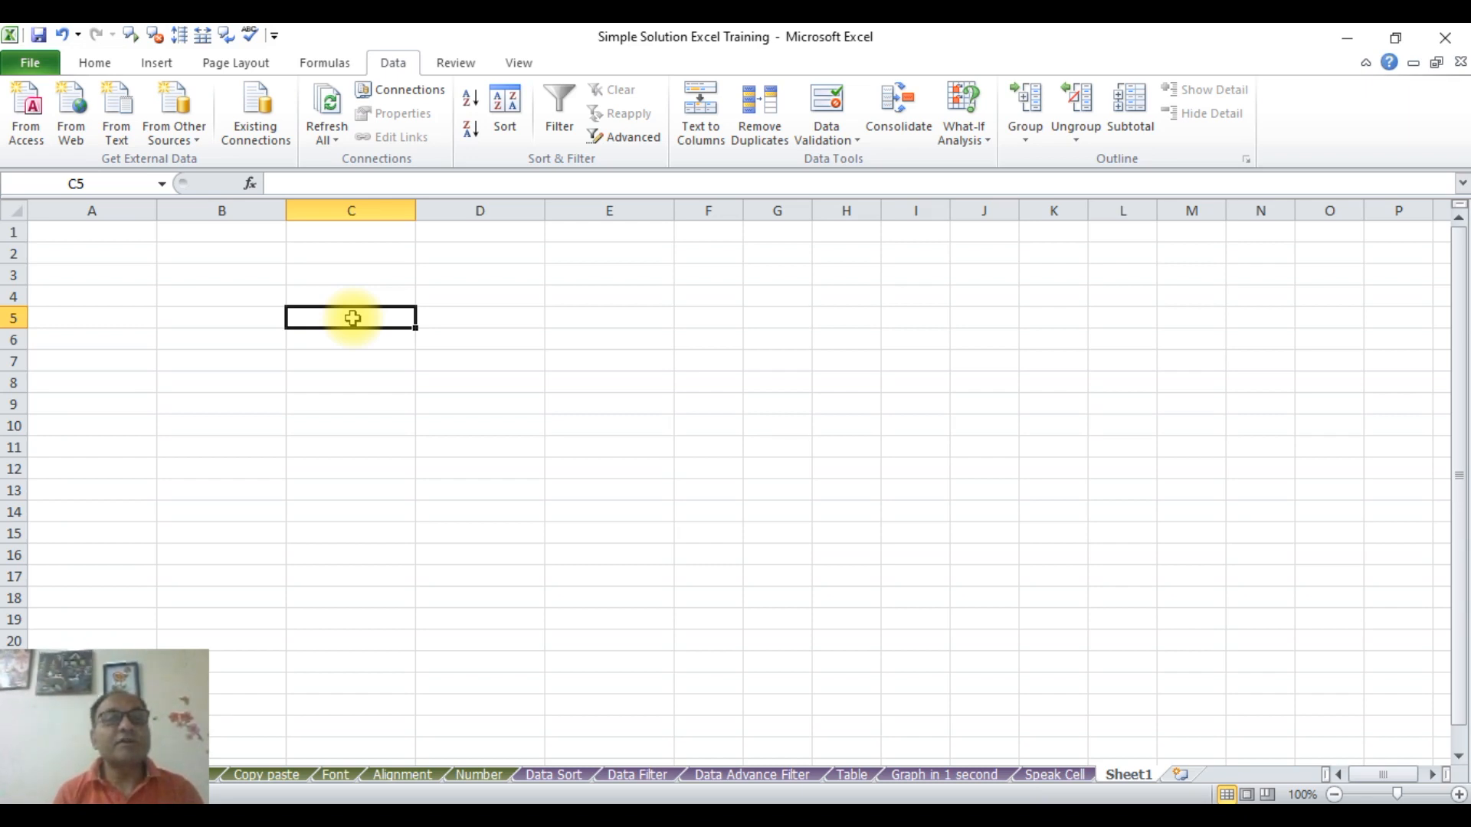
{"action": "left_click", "coordinate": [625, 137]}
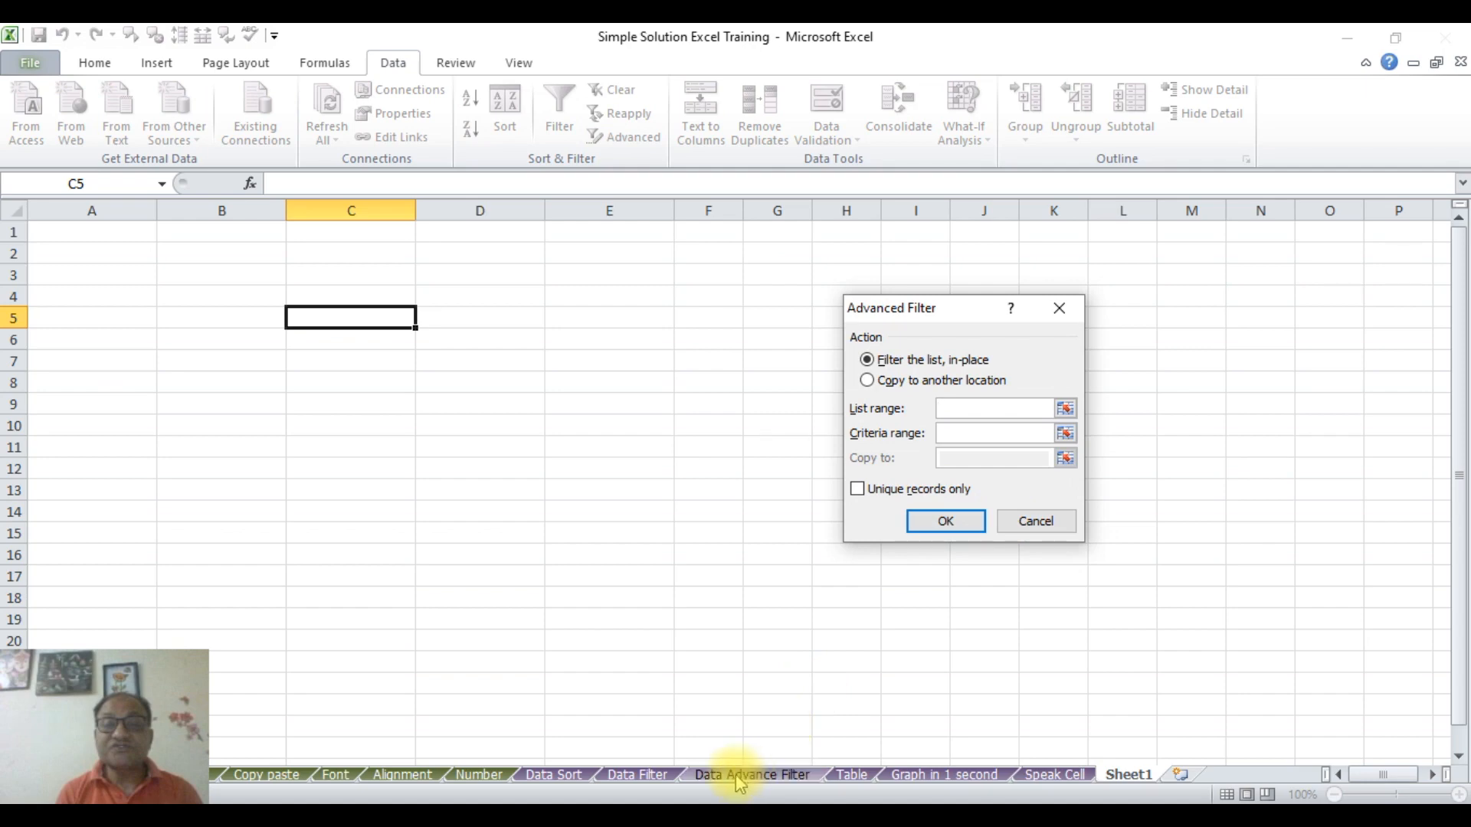
{"action": "left_click", "coordinate": [738, 775]}
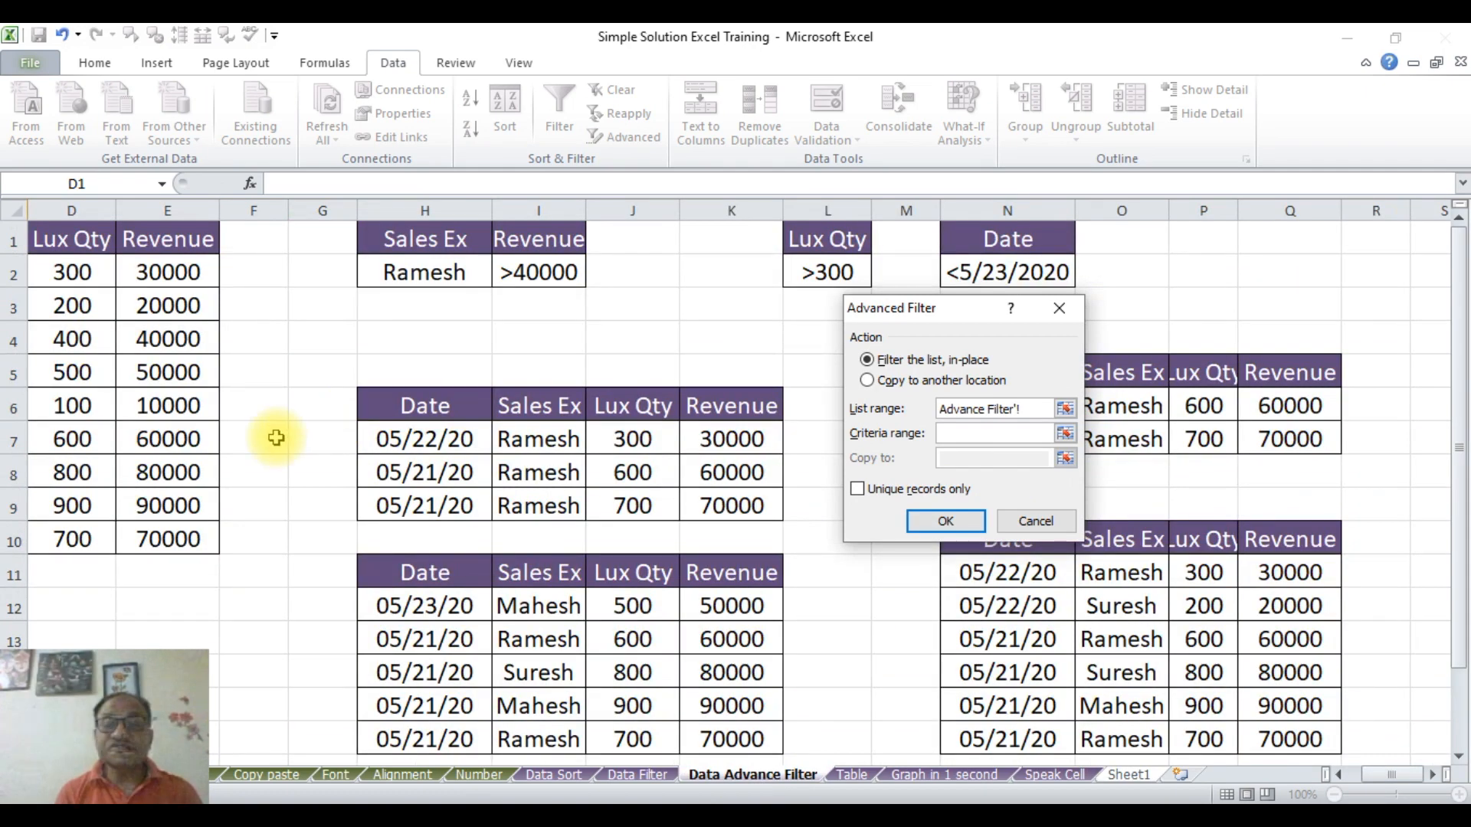
{"action": "left_click", "coordinate": [84, 340]}
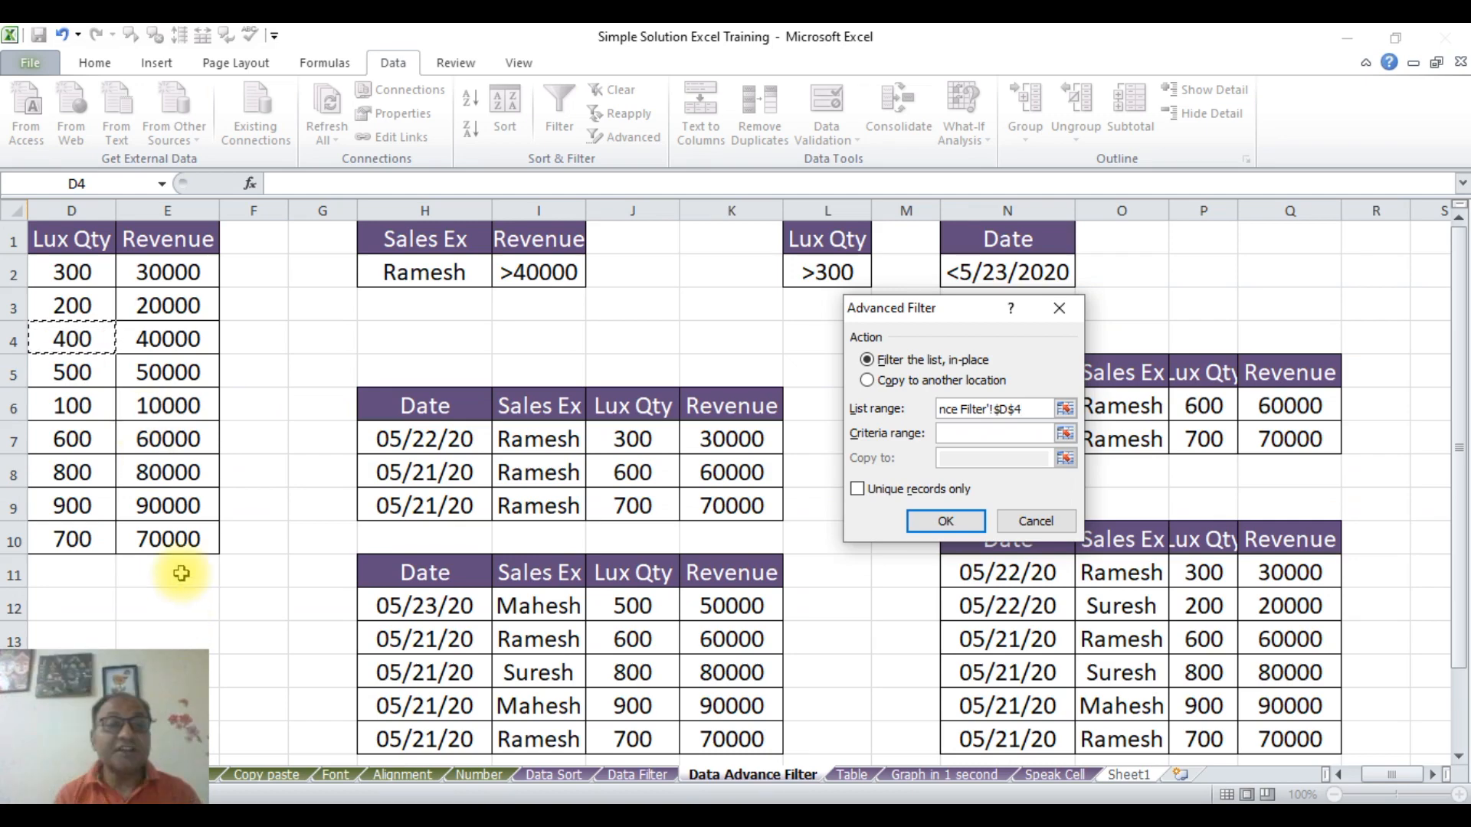
{"action": "left_click_drag", "start_coordinate": [170, 540], "coordinate": [131, 229]}
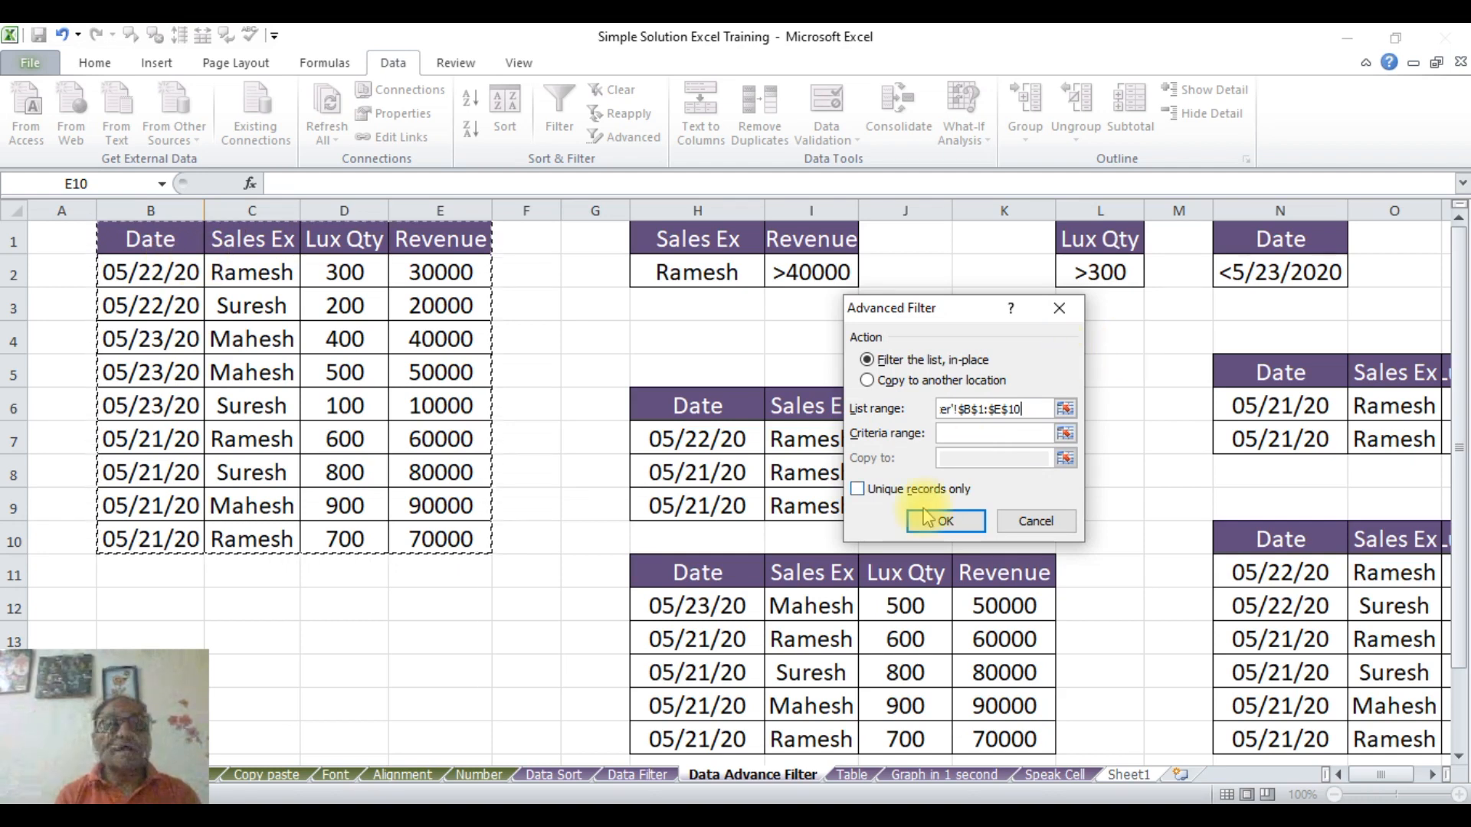
Set the criteria range to the combined Sales Ex and Revenue criteria H1:I2 on the Data Advance Filter sheet.
{"action": "left_click", "coordinate": [973, 435]}
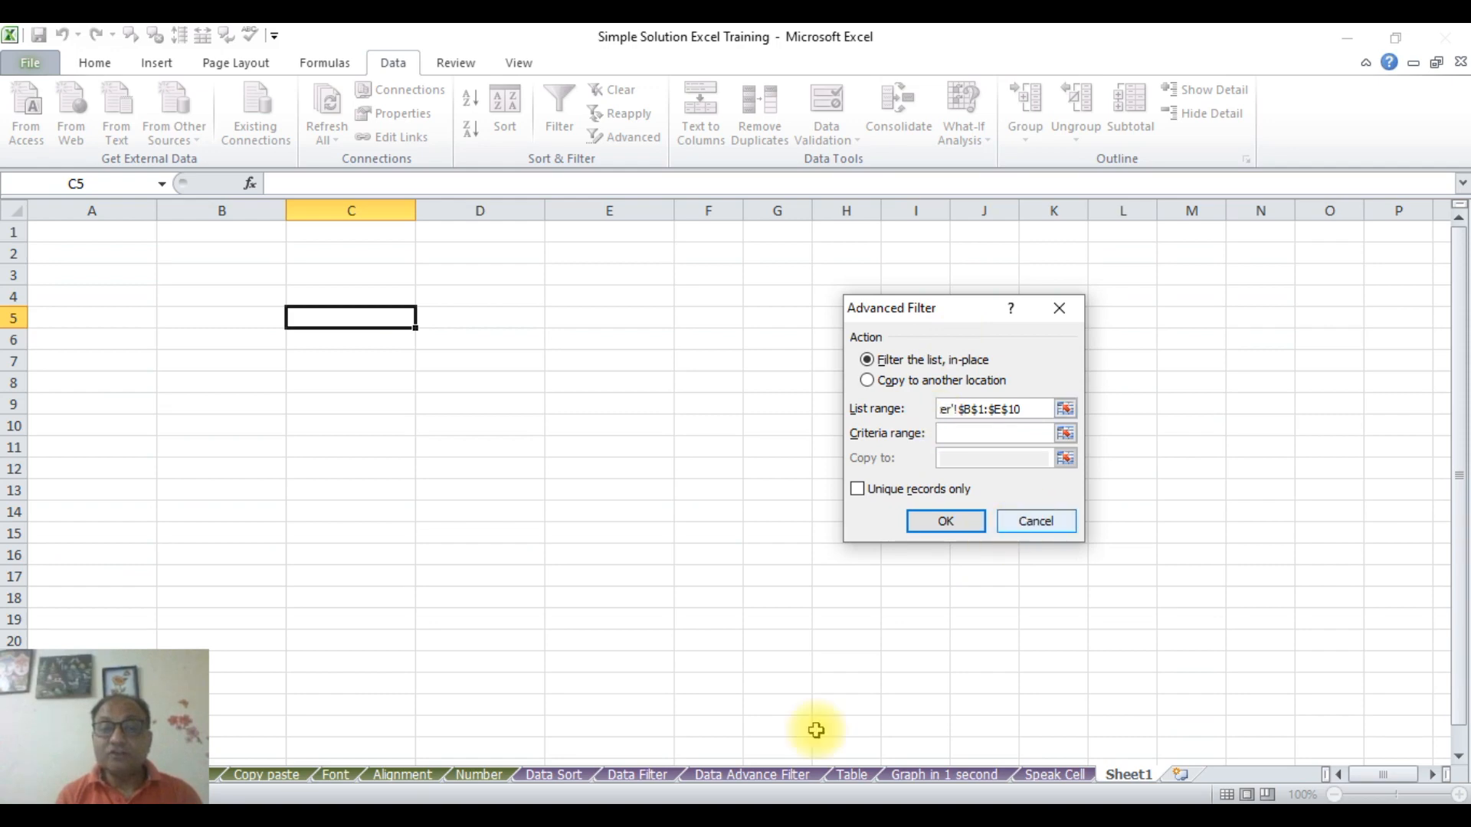
{"action": "left_click", "coordinate": [724, 777]}
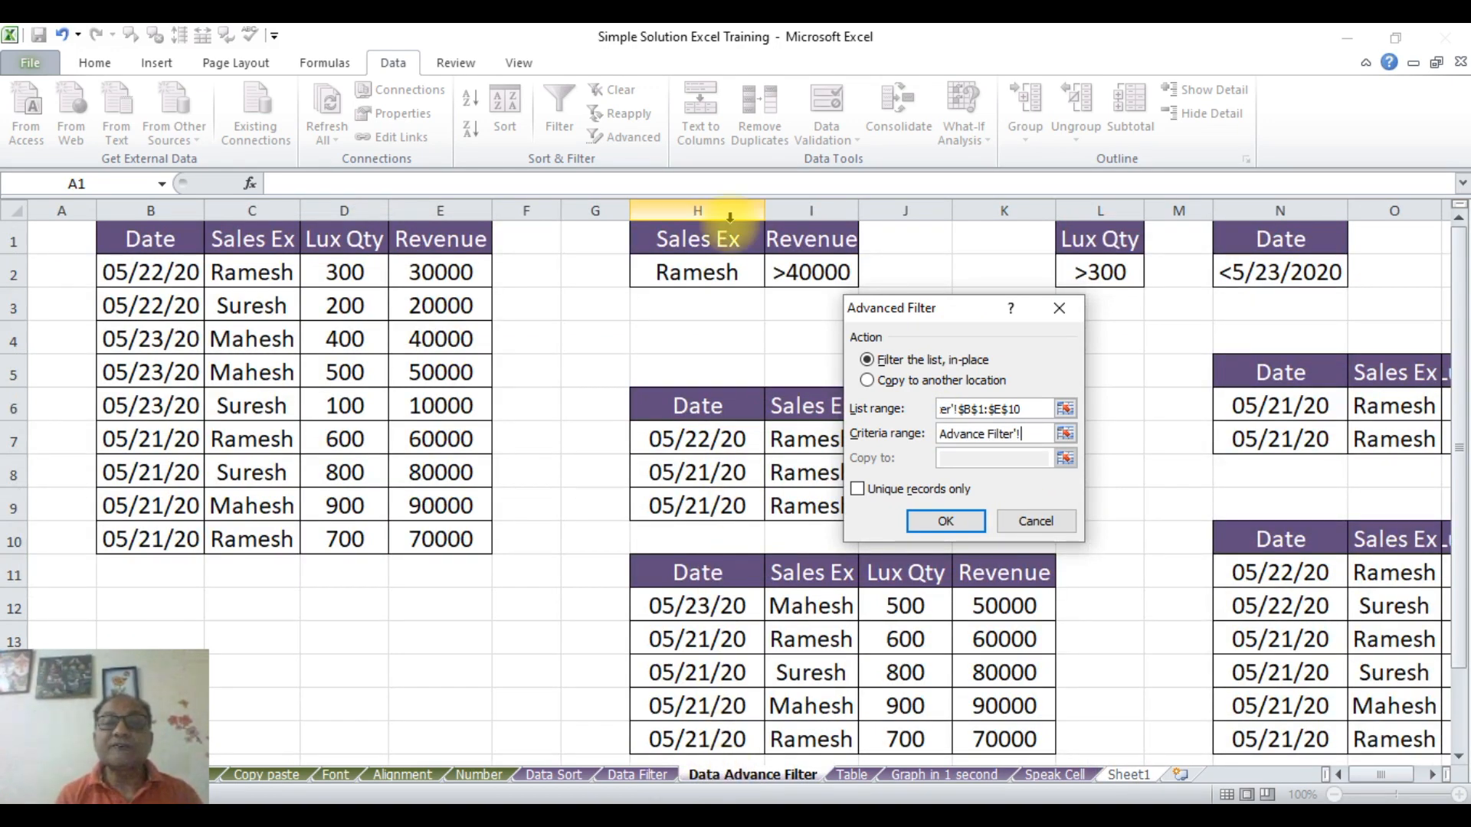
{"action": "left_click_drag", "start_coordinate": [721, 234], "coordinate": [805, 272]}
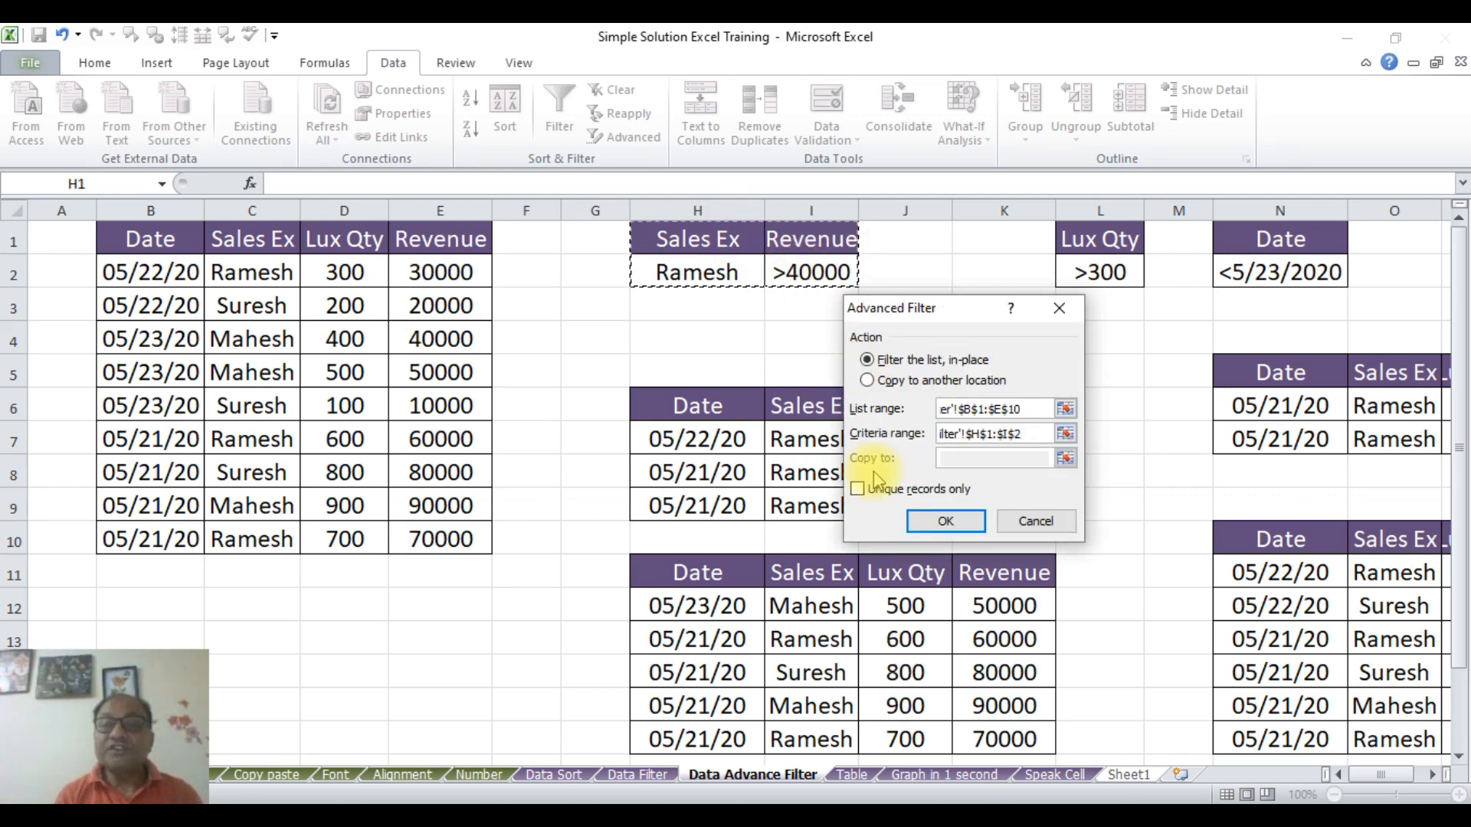
Copy the matching records to another location starting at cell A1 of Sheet1.
{"action": "left_click", "coordinate": [949, 465]}
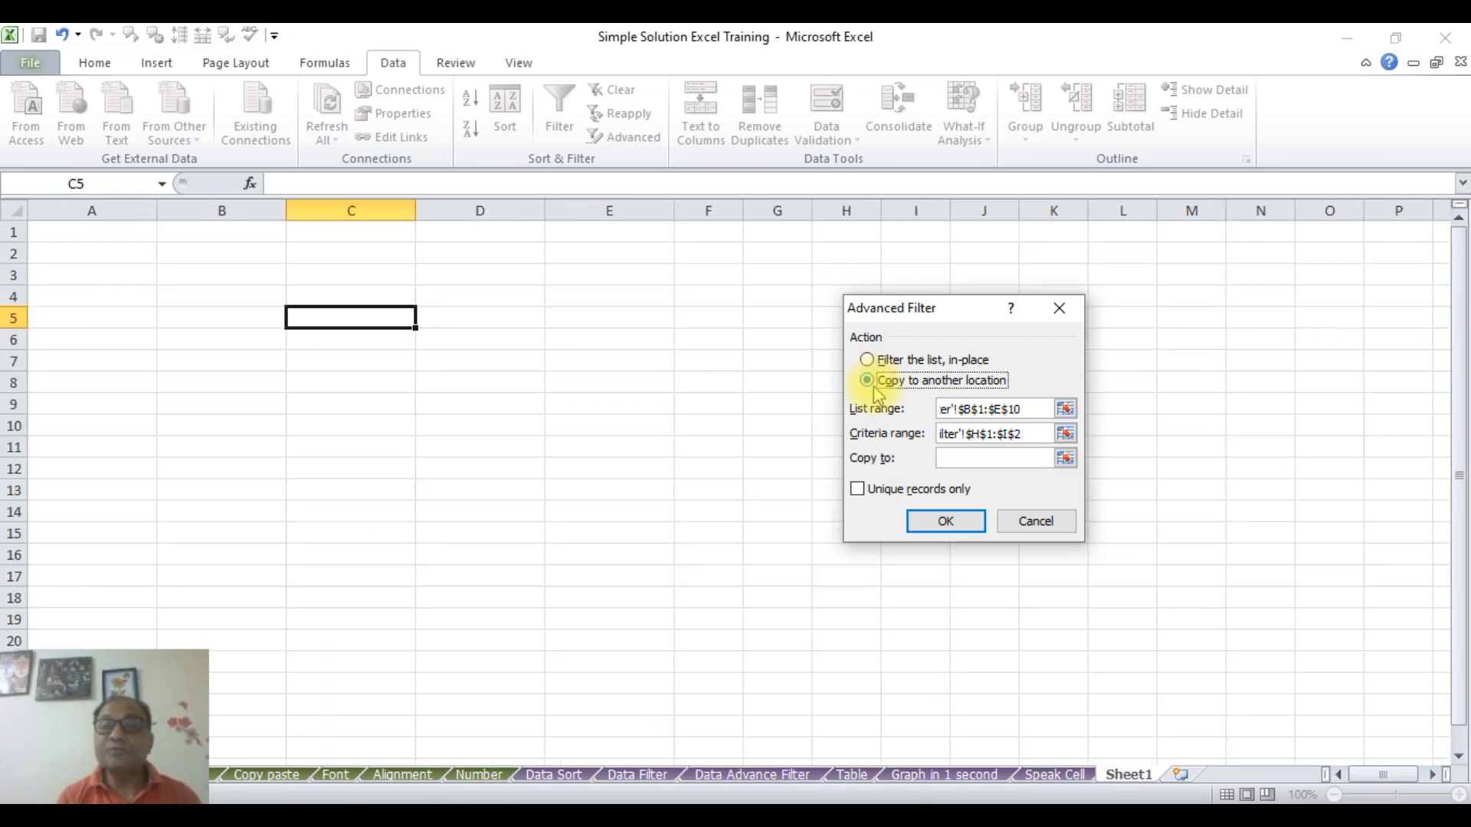
{"action": "left_click", "coordinate": [867, 381]}
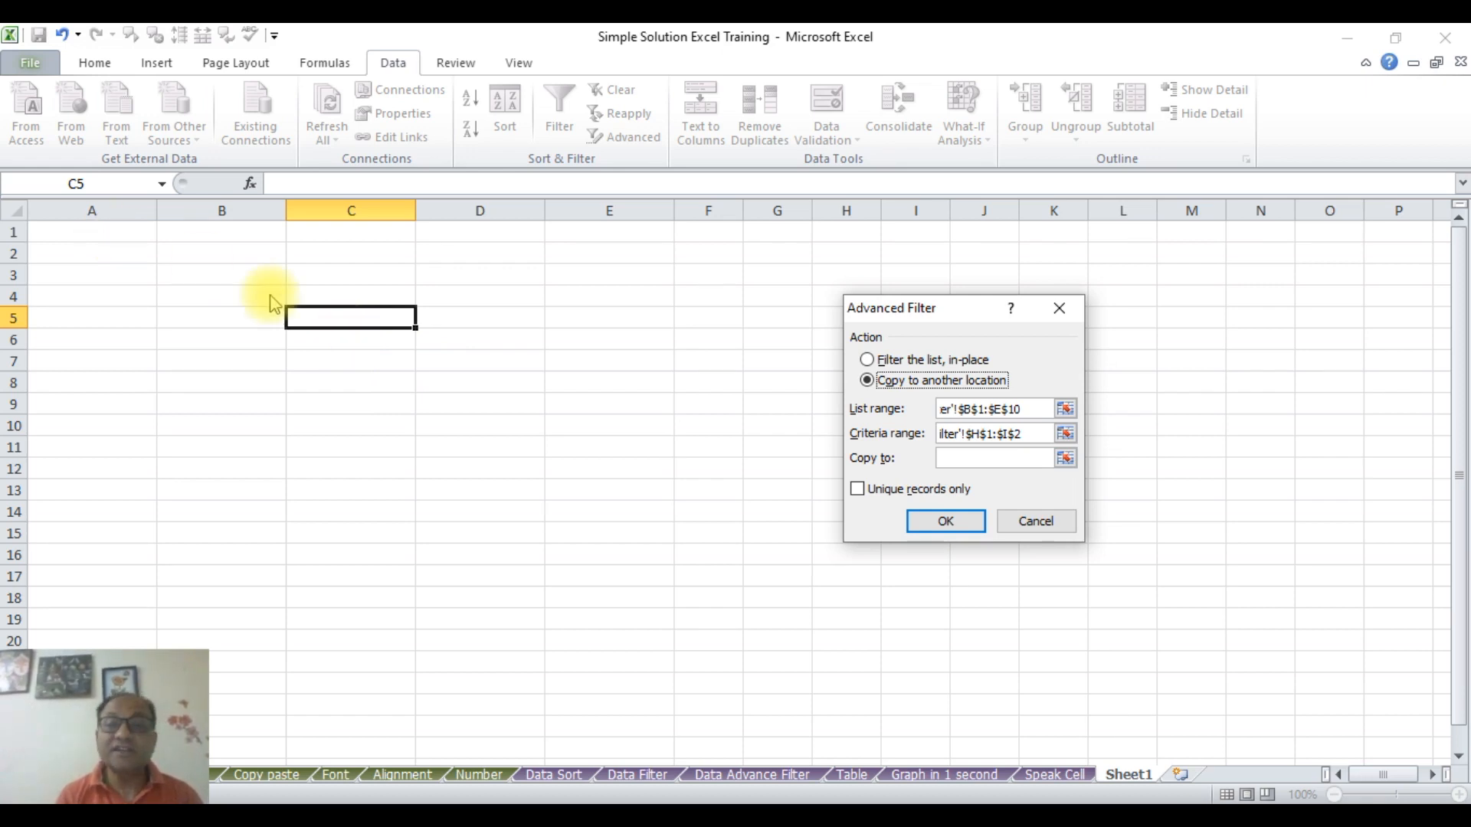
{"action": "left_click", "coordinate": [945, 458]}
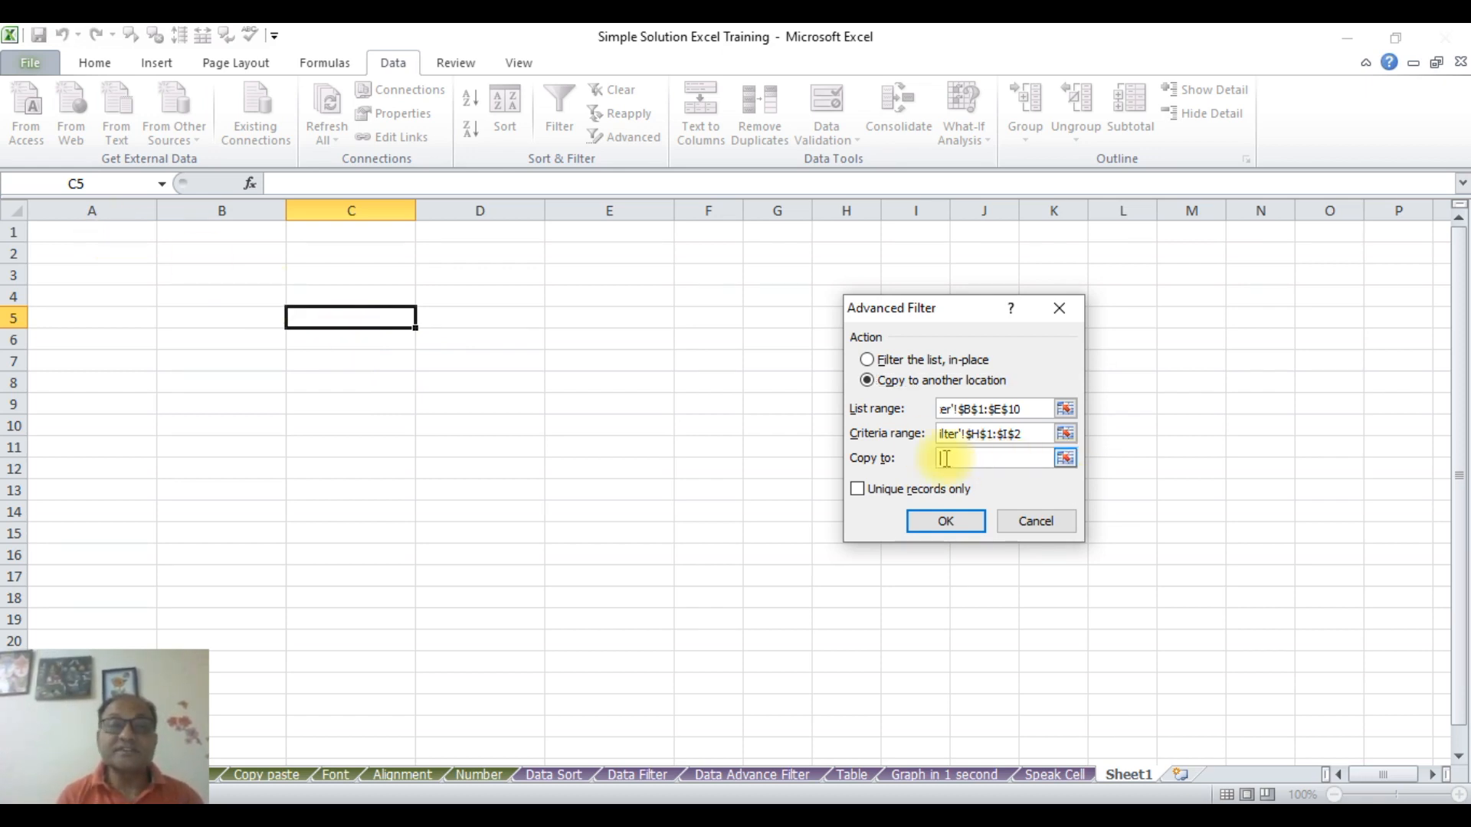
{"action": "left_click", "coordinate": [115, 234]}
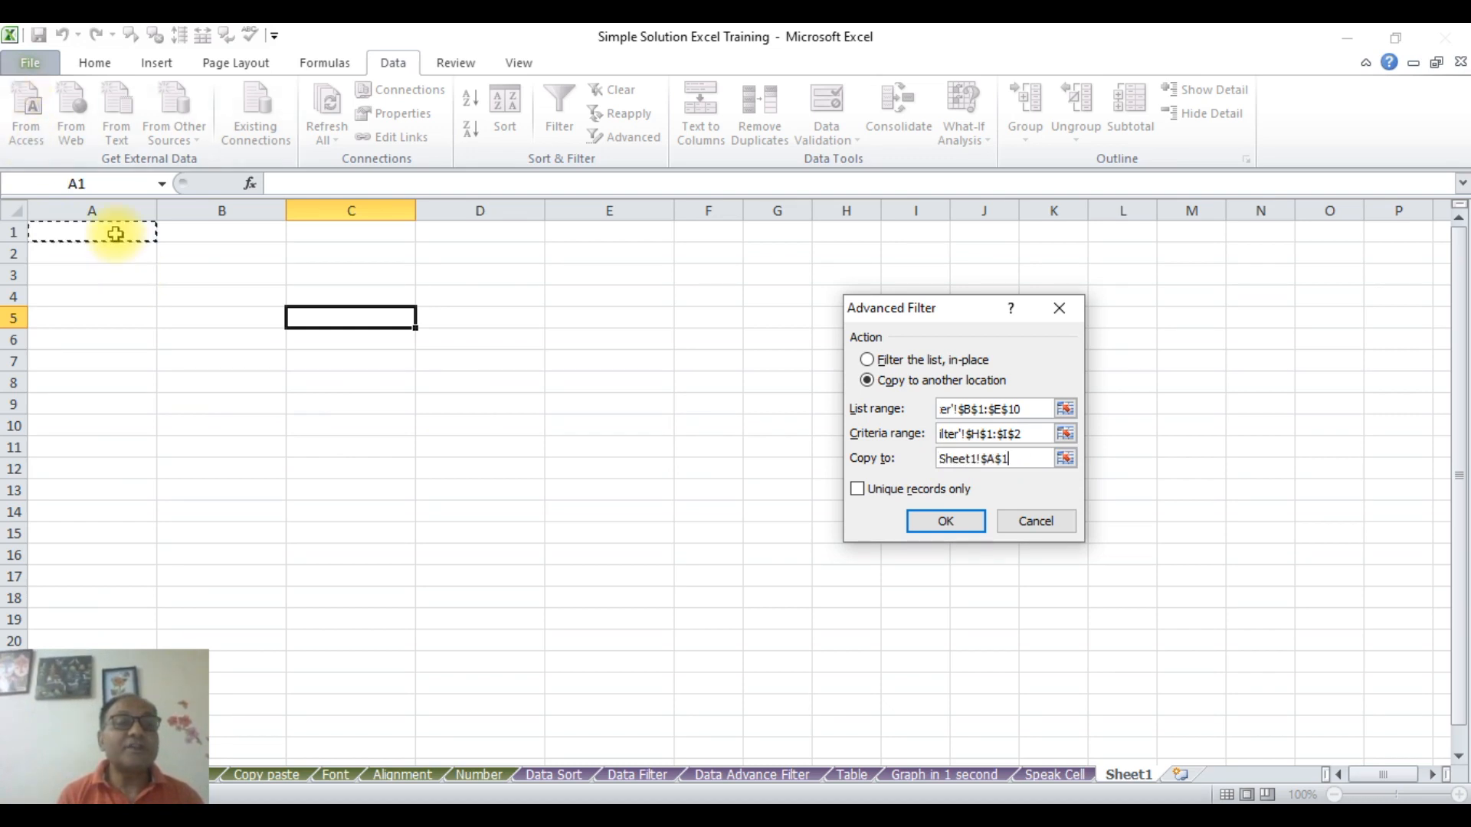
{"action": "left_click", "coordinate": [933, 521]}
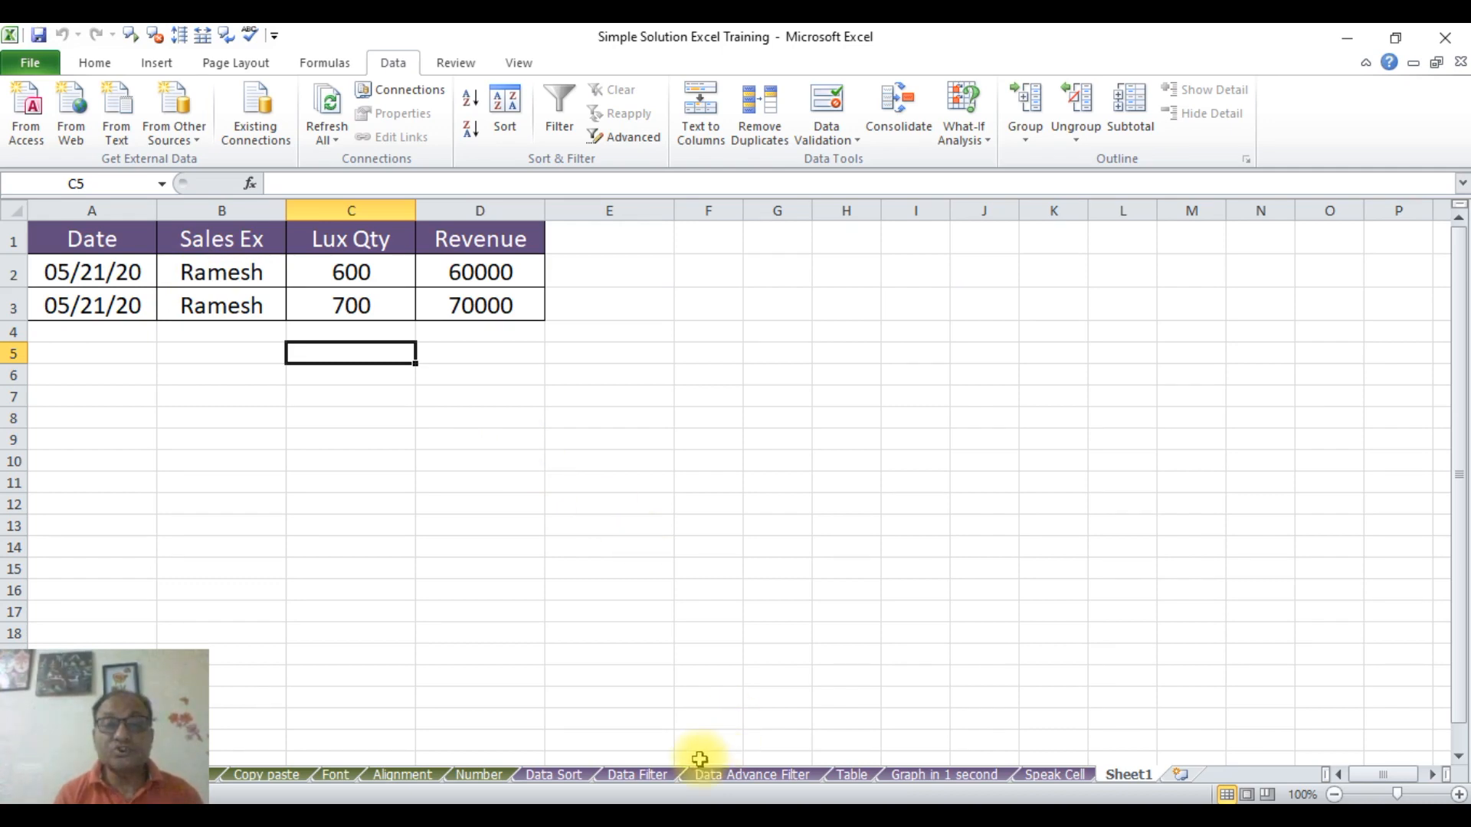
Compare the records extracted to Sheet1 with the source data and criteria on the Data Advance Filter sheet.
{"action": "left_click", "coordinate": [722, 774]}
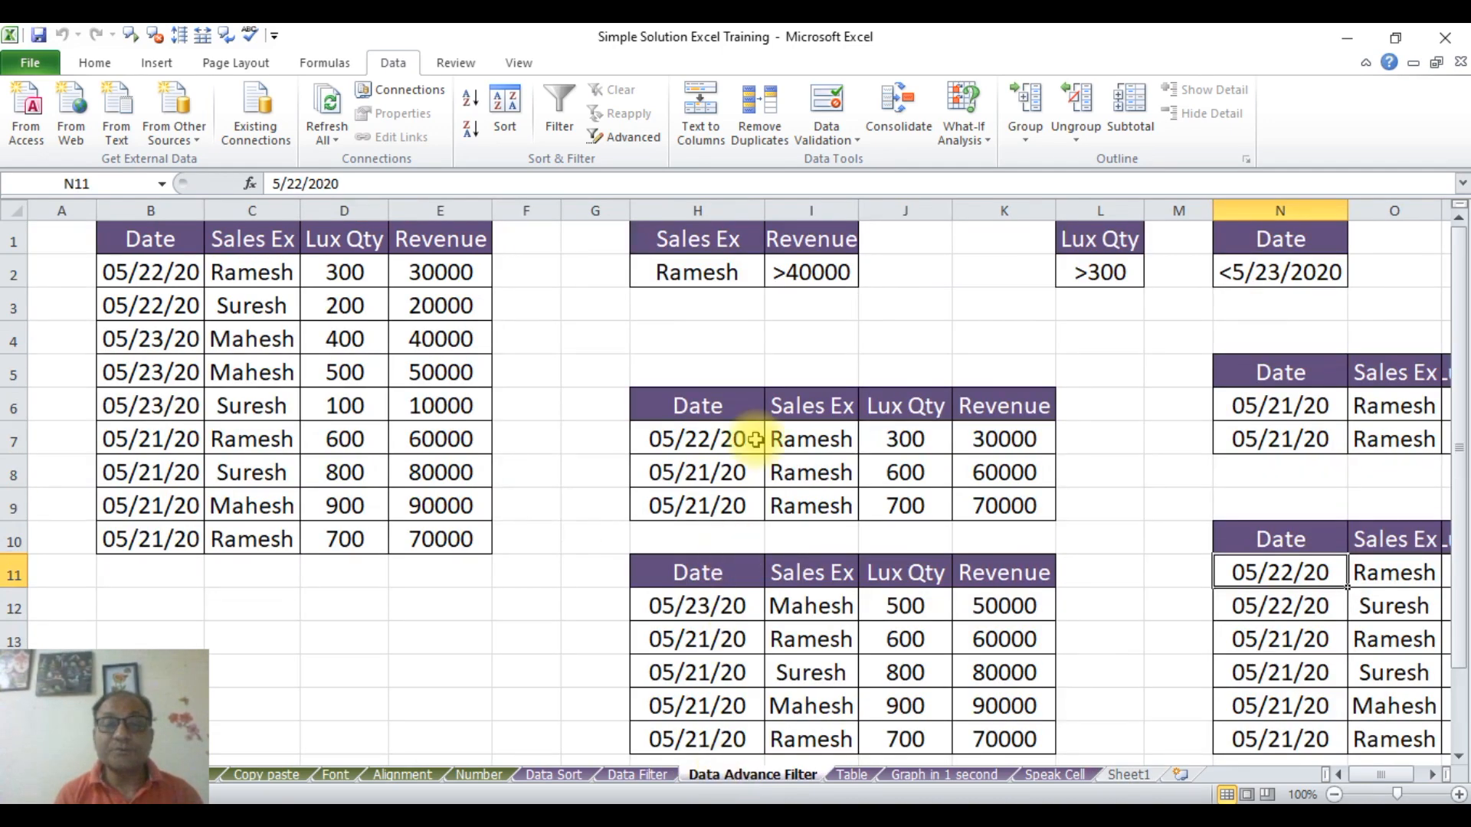
{"action": "left_click", "coordinate": [1126, 775]}
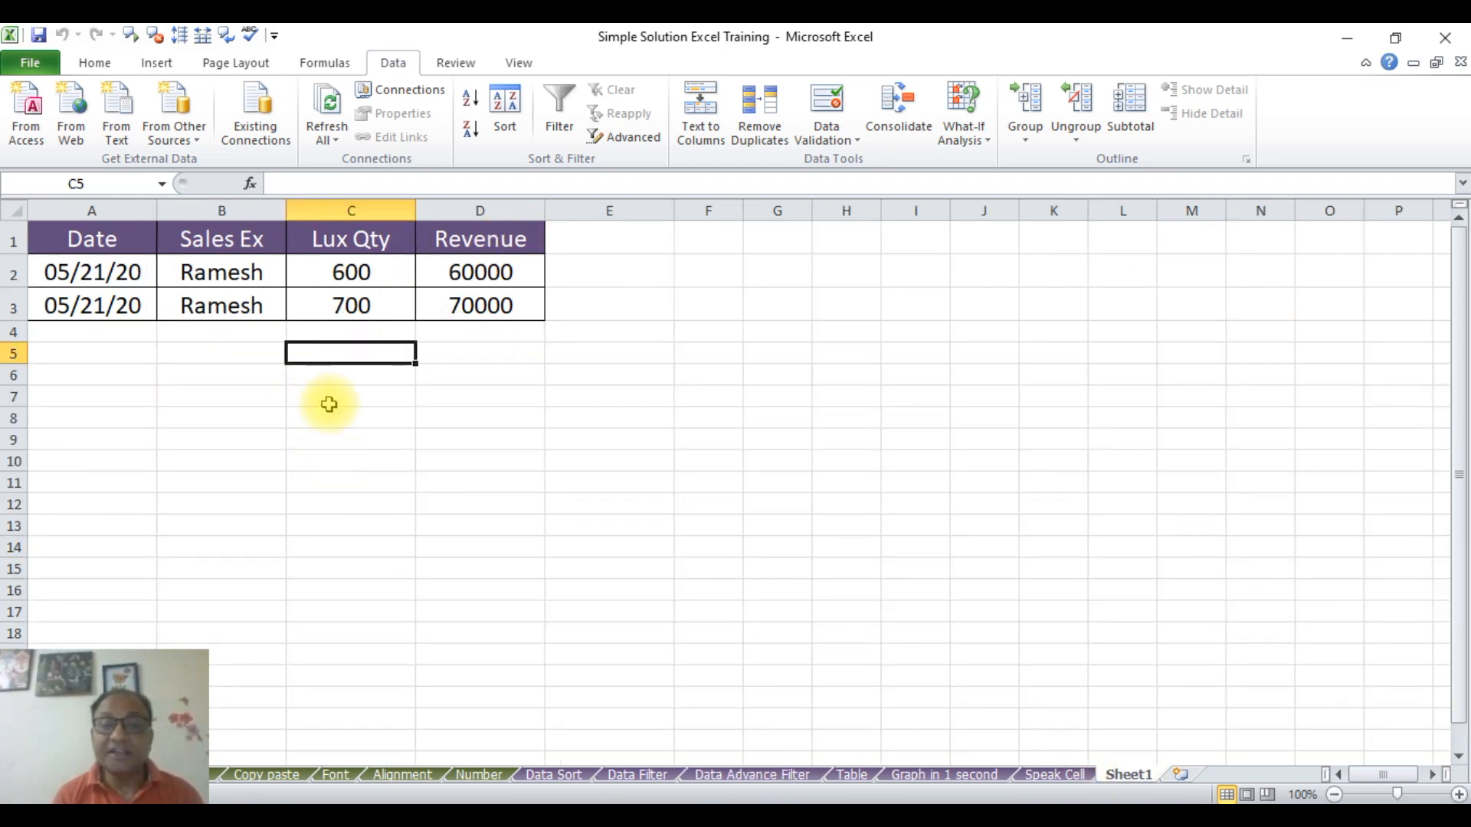
{"action": "left_click", "coordinate": [772, 776]}
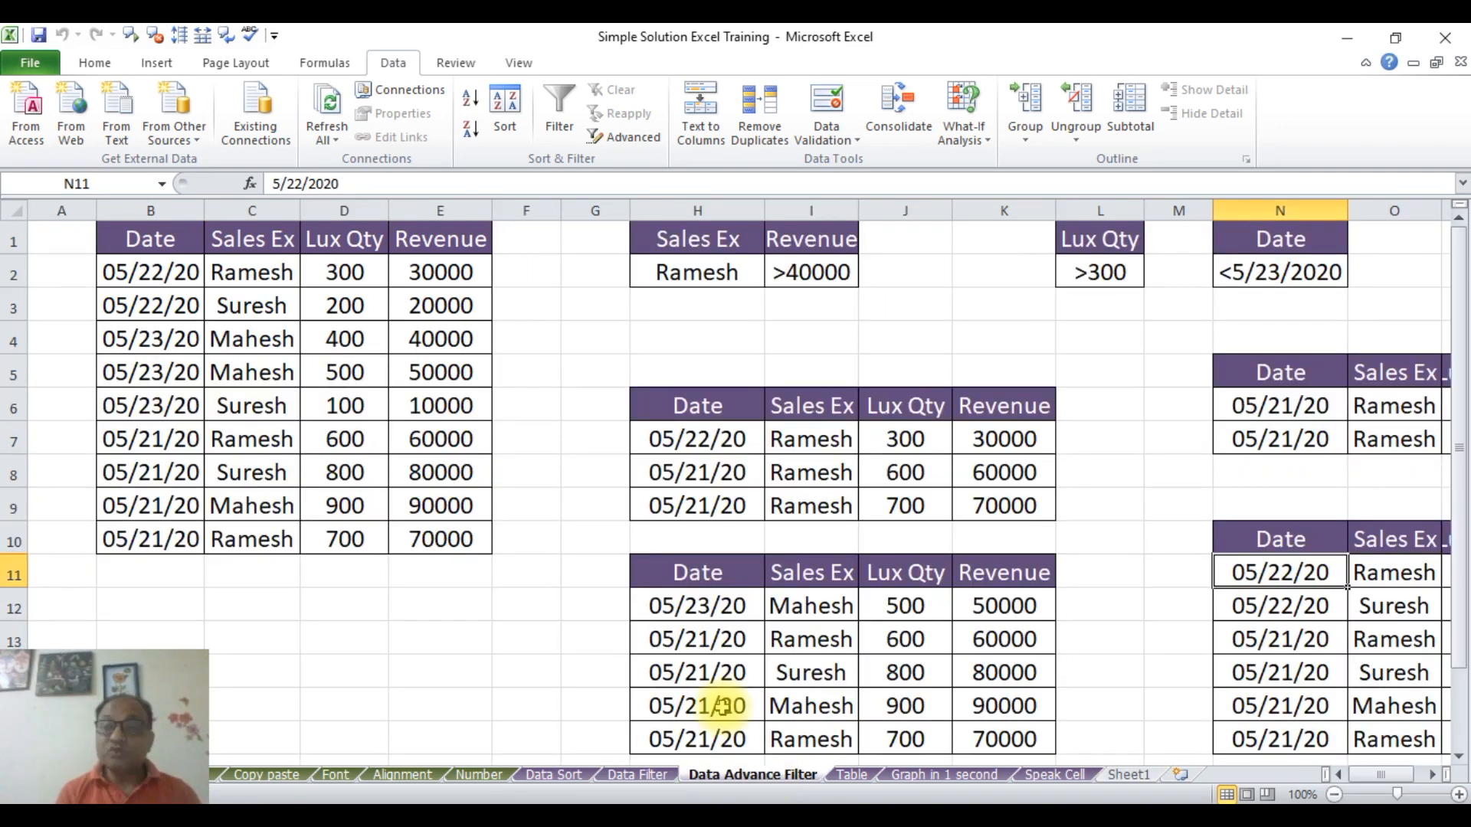
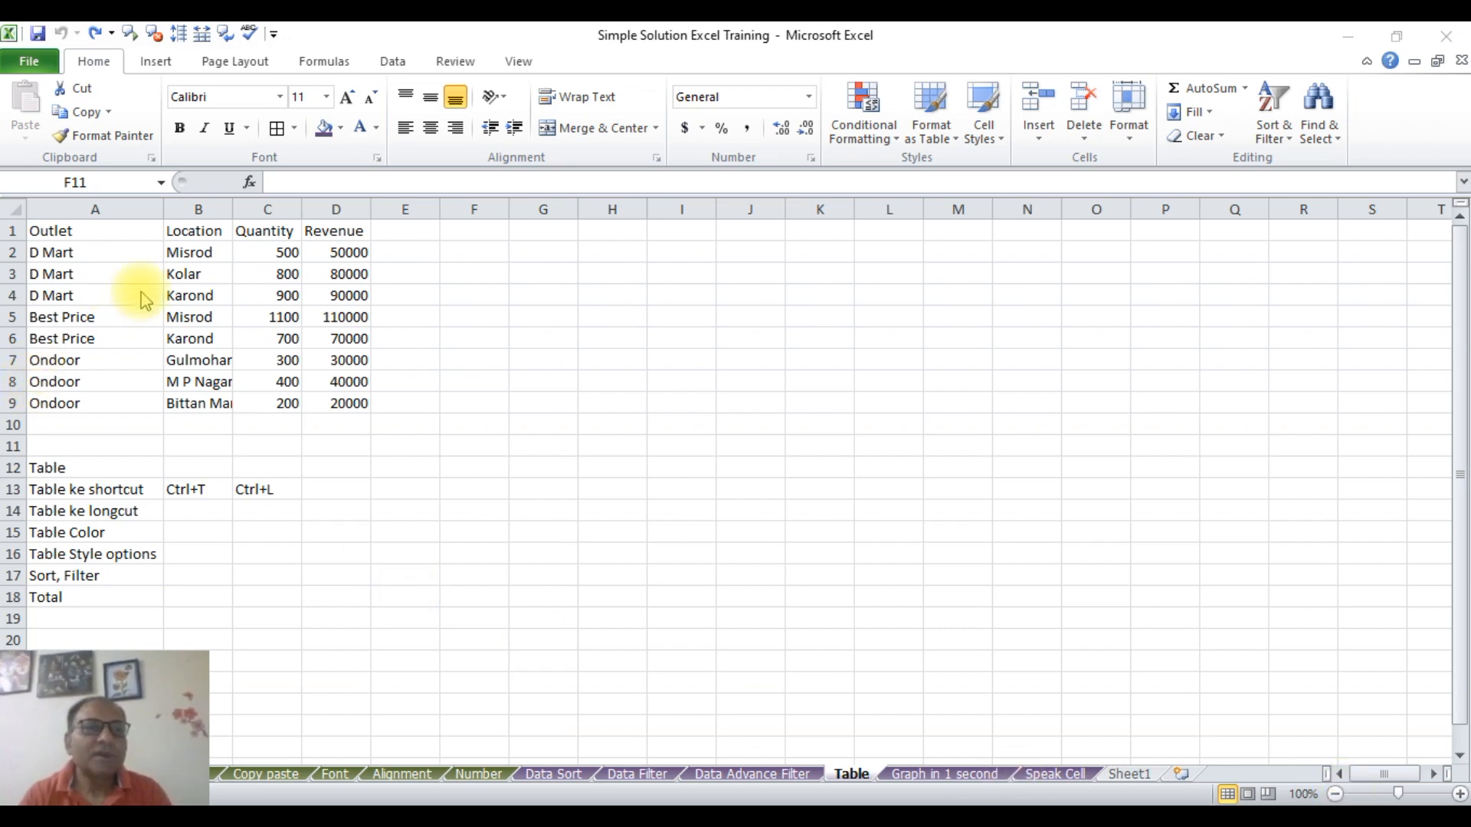
Autofit the Location column of the outlet data A1:D9 on the Table sheet.
{"action": "left_click", "coordinate": [108, 228]}
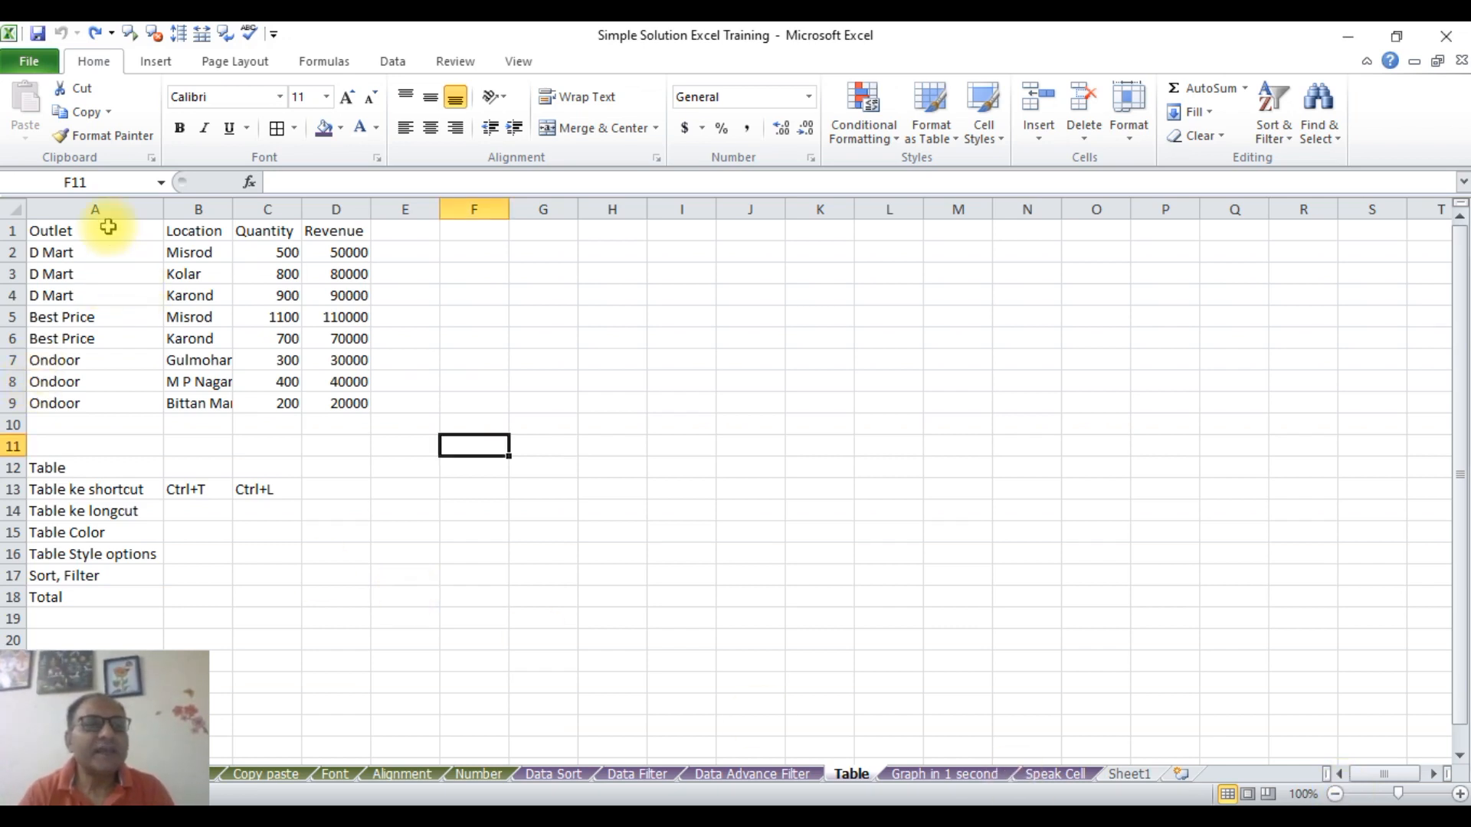
{"action": "left_click_drag", "start_coordinate": [108, 229], "coordinate": [307, 400]}
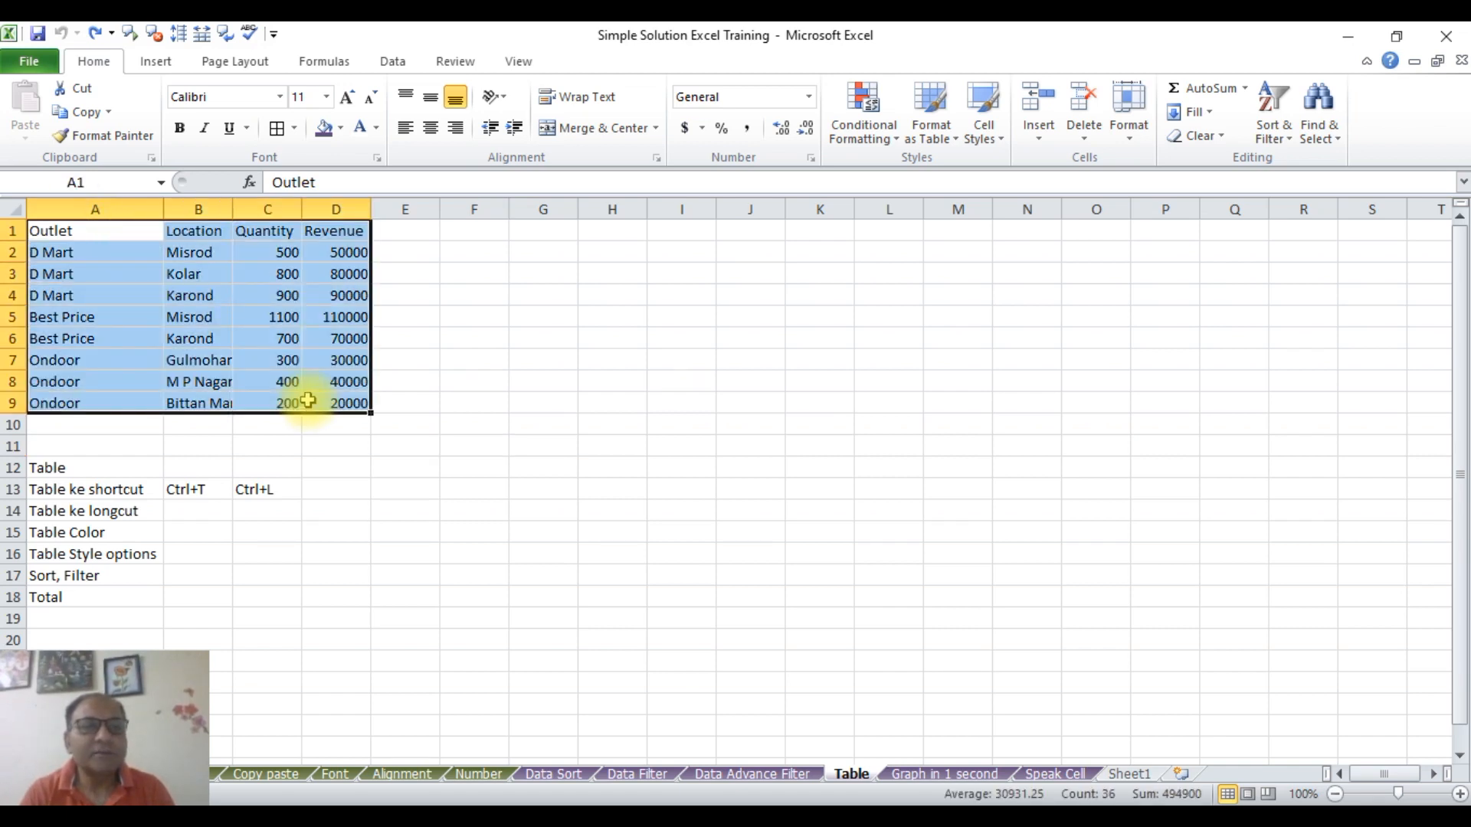
{"action": "left_click", "coordinate": [536, 334]}
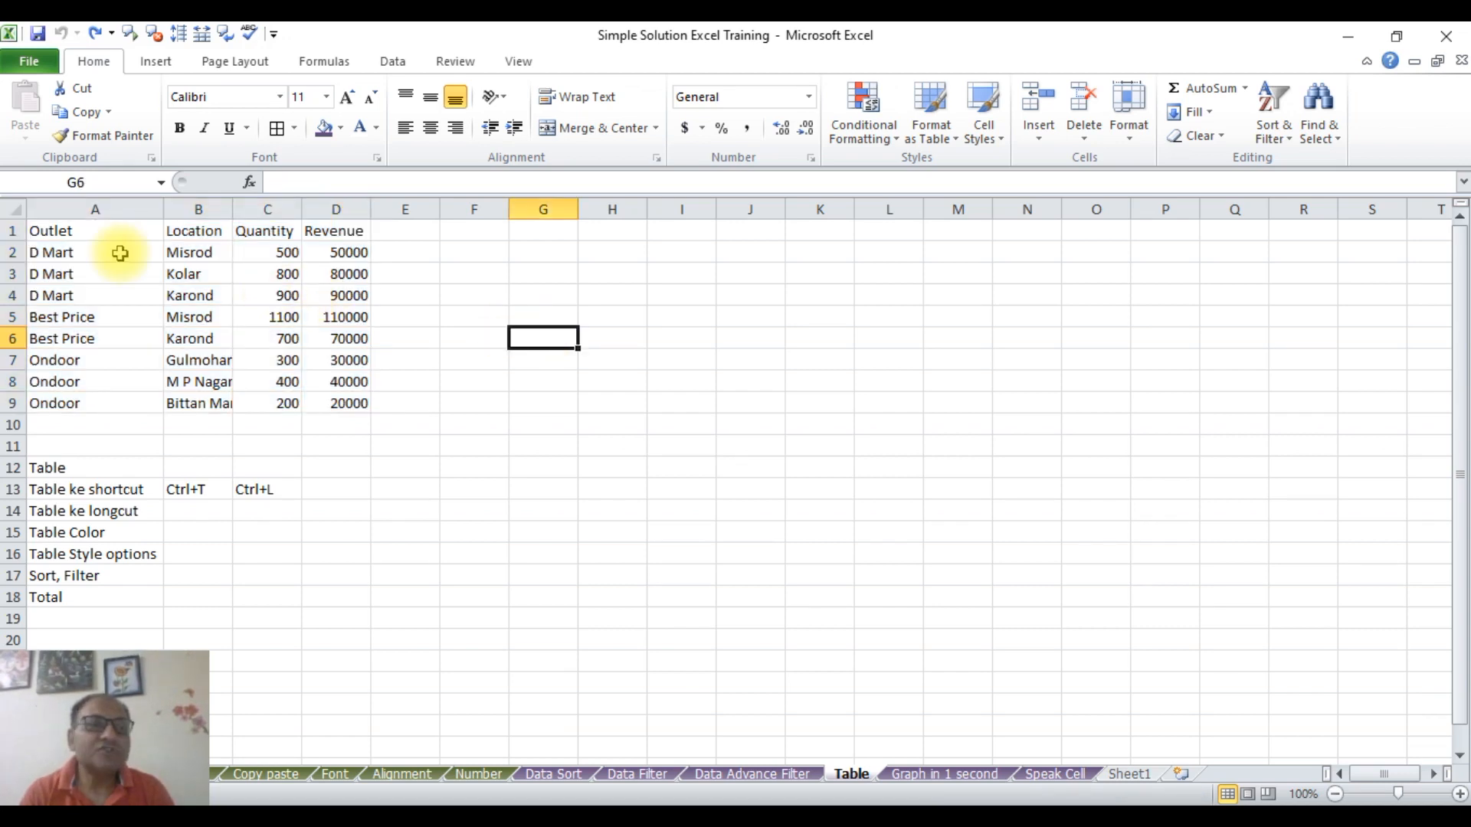
{"action": "left_click_drag", "start_coordinate": [99, 230], "coordinate": [342, 402]}
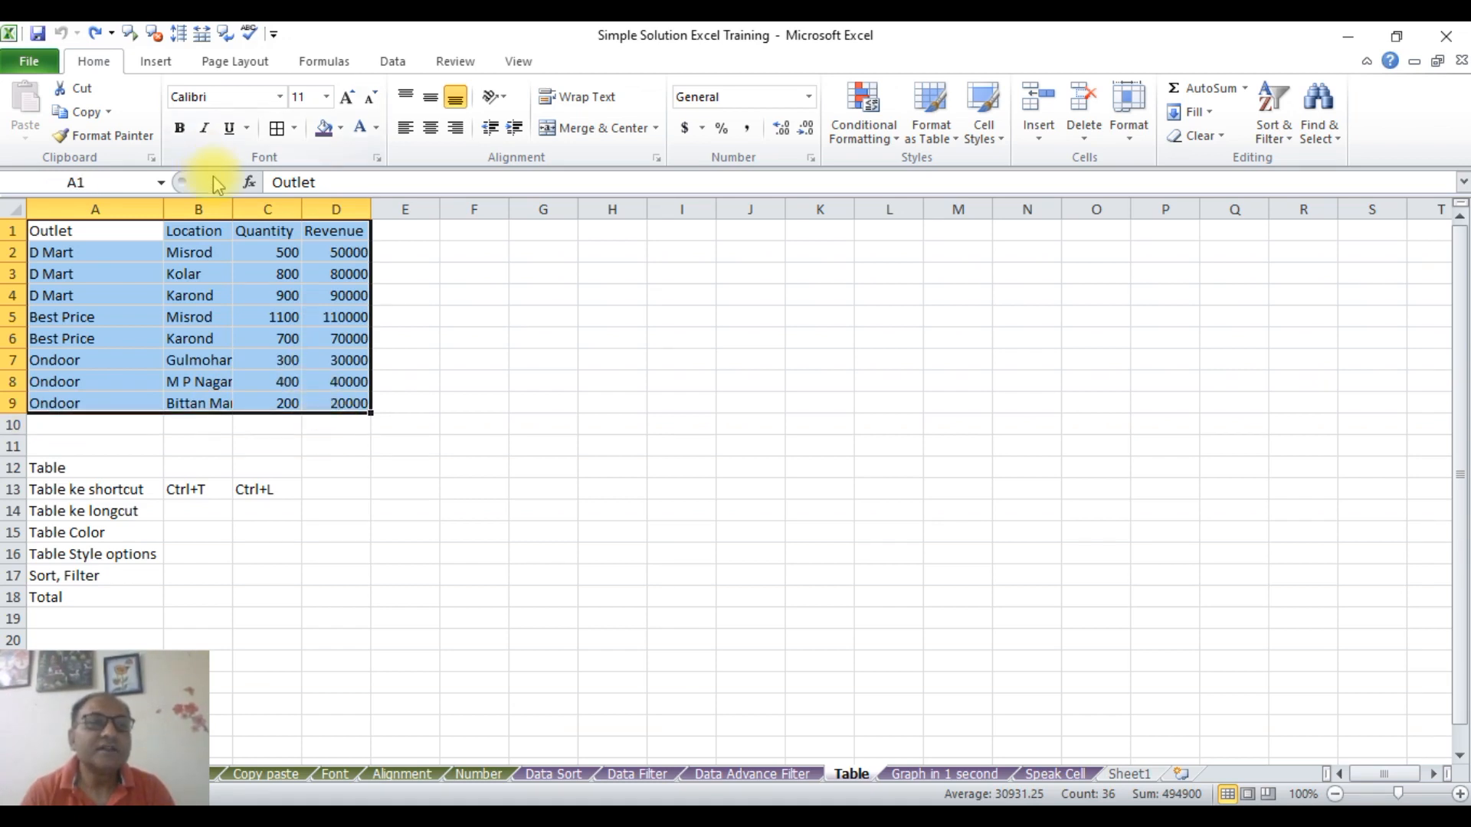
{"action": "double_click", "coordinate": [233, 200]}
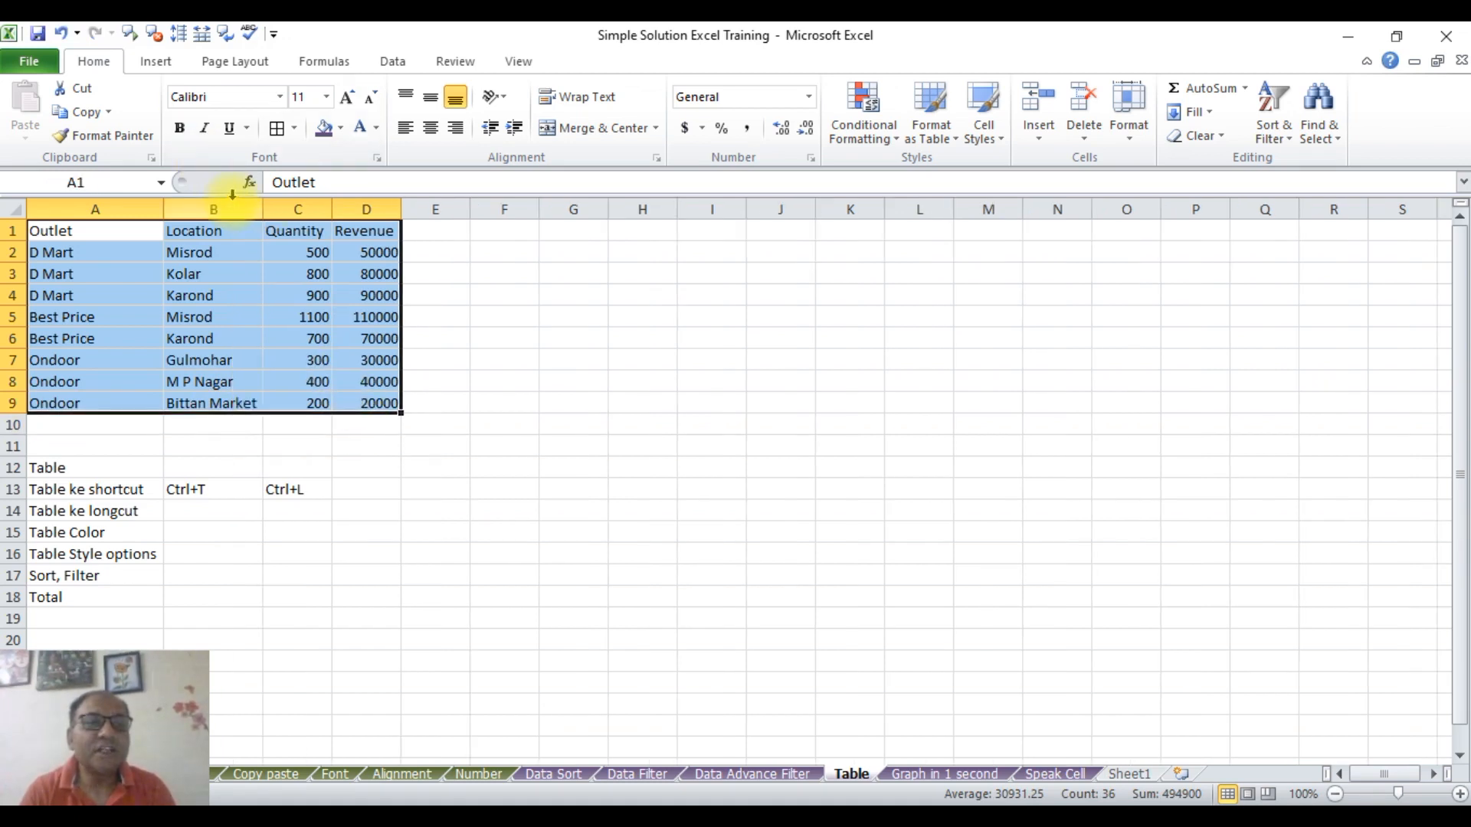
{"action": "left_click", "coordinate": [418, 352]}
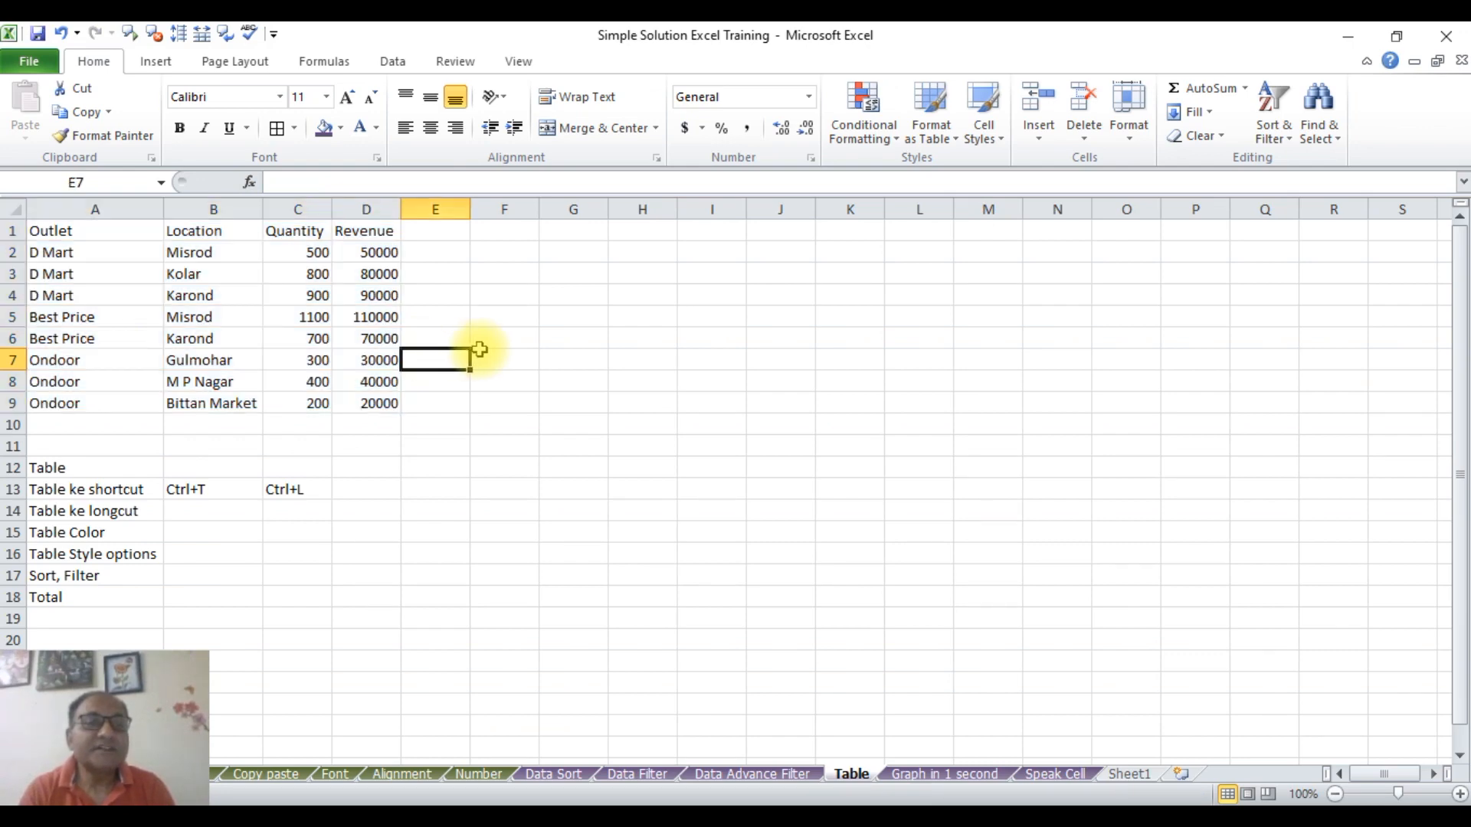
Convert the outlet data A1:D9 into a table with headers, starting from cell B4, and undo the conversion.
{"action": "left_click", "coordinate": [237, 297]}
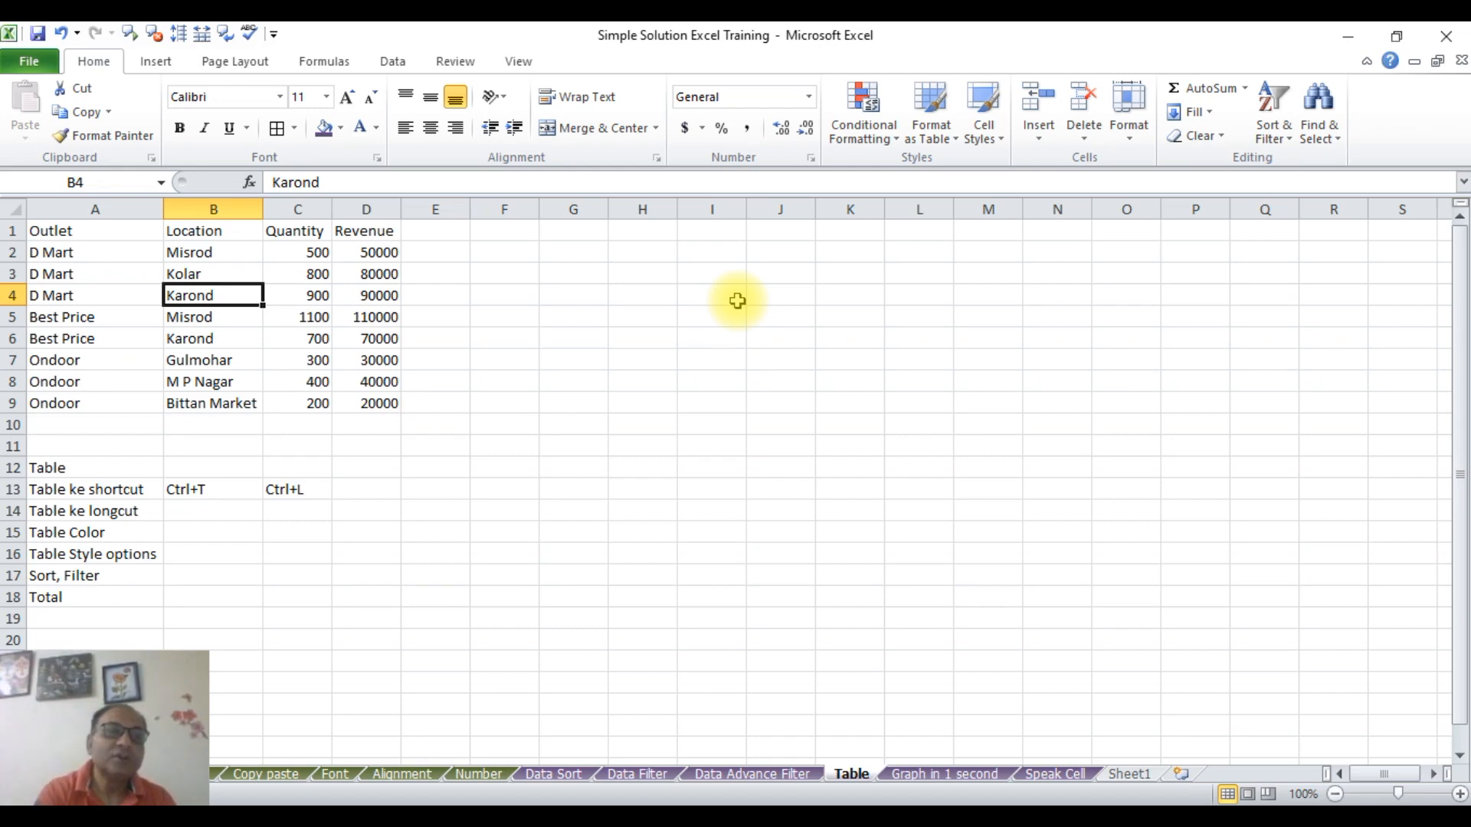
{"action": "key", "text": "ctrl+t"}
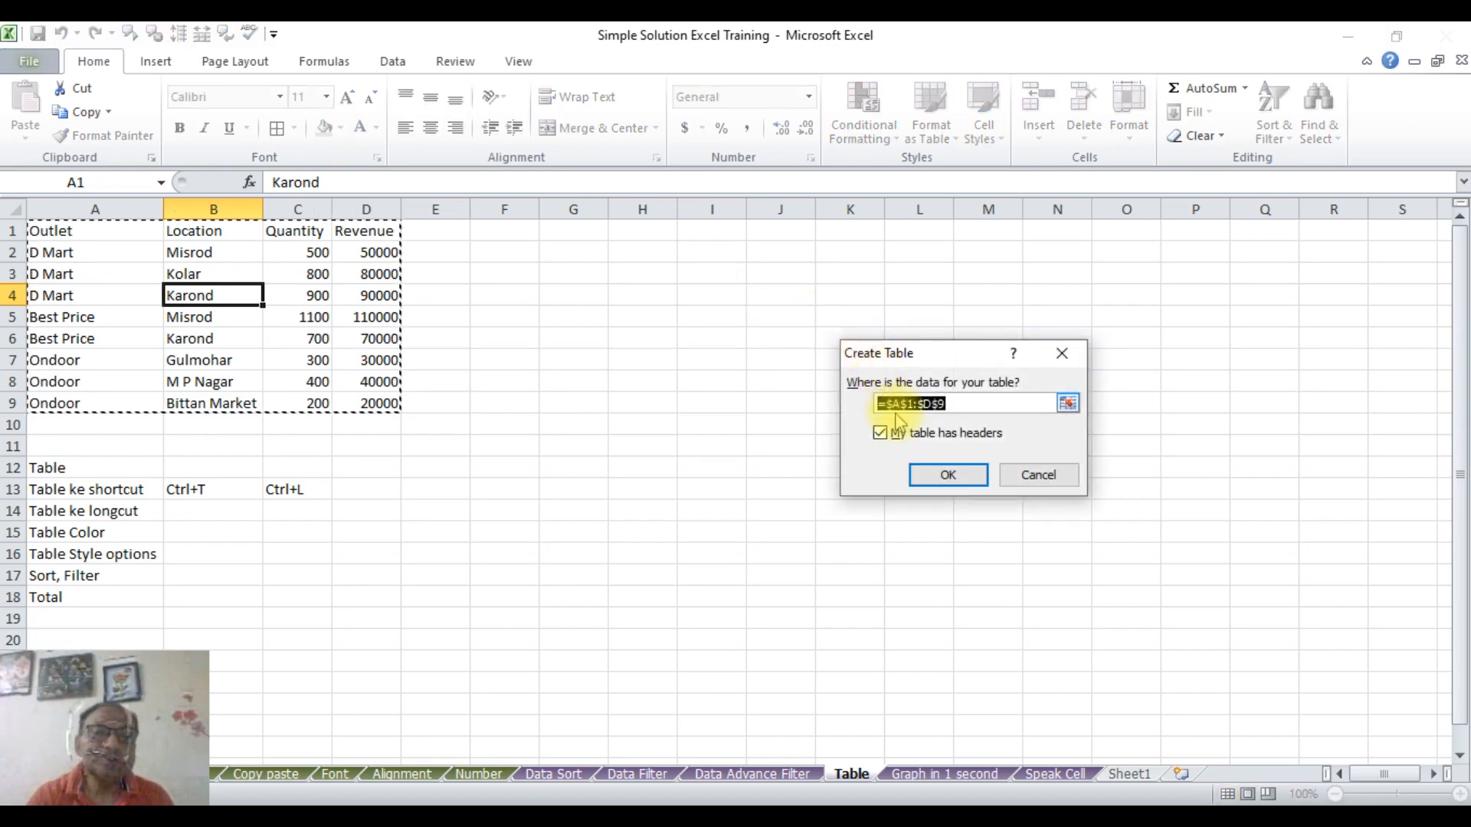
{"action": "left_click", "coordinate": [950, 475]}
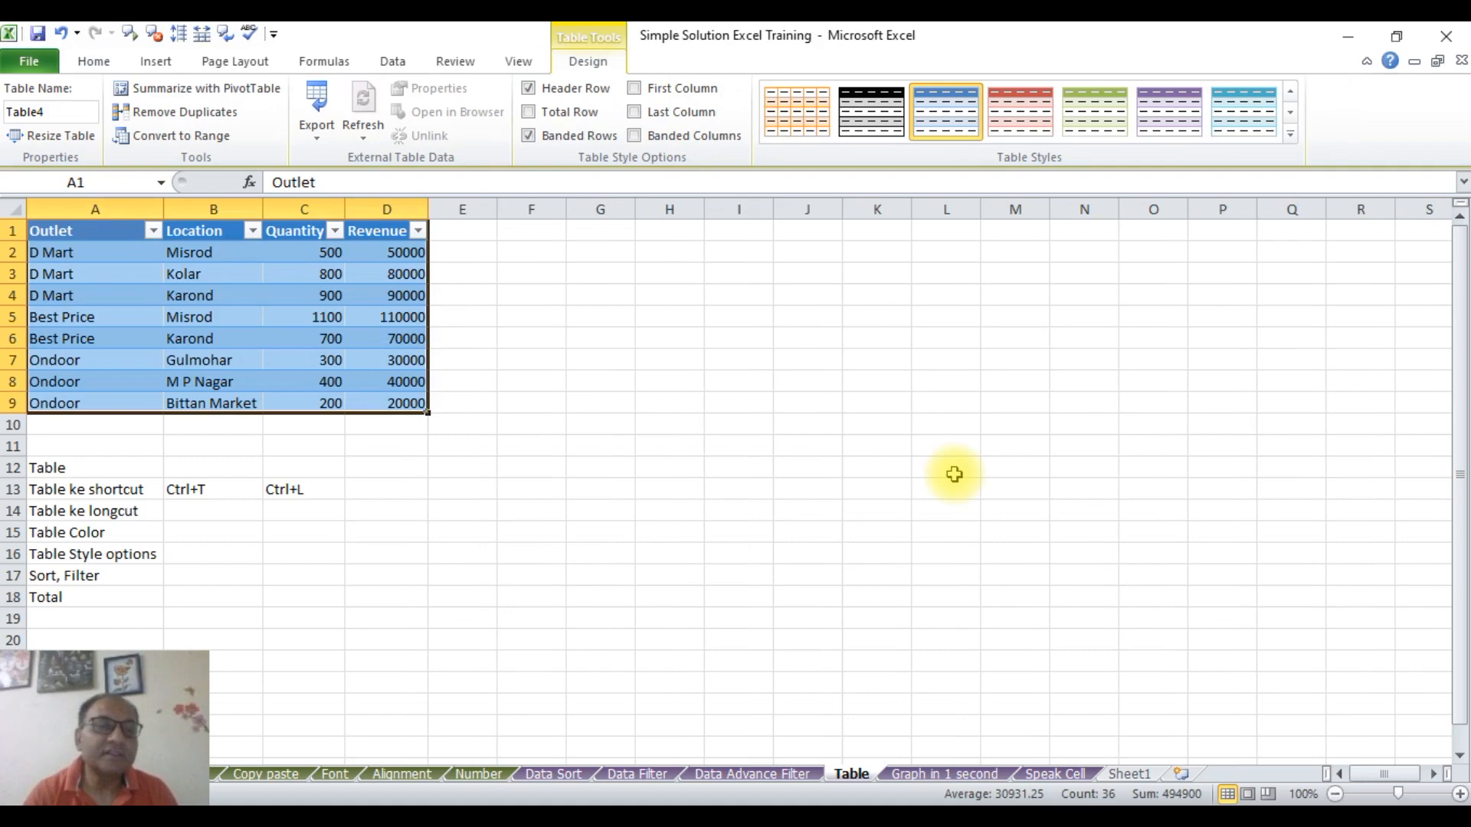
{"action": "left_click", "coordinate": [561, 358]}
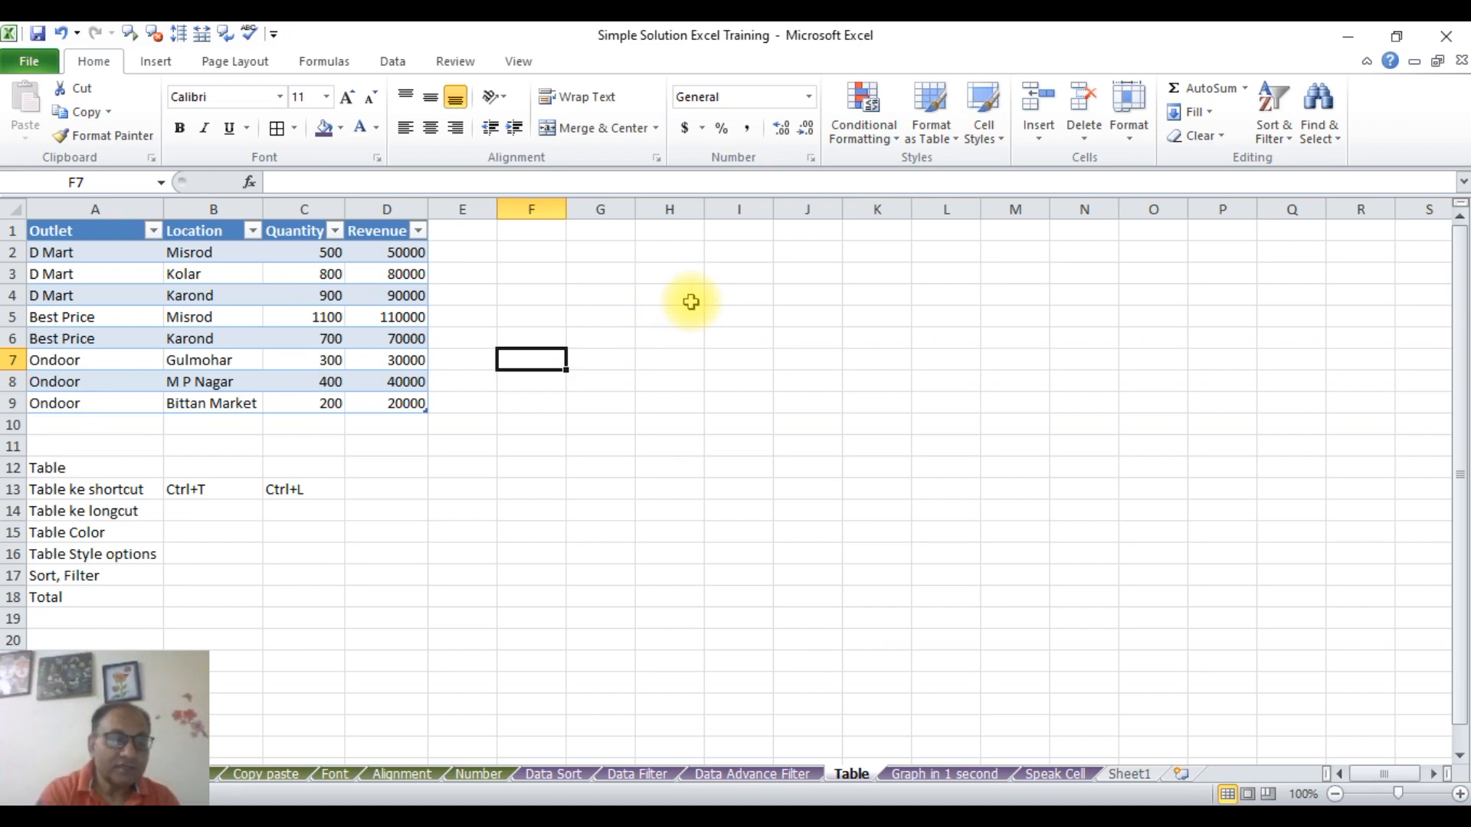
{"action": "key", "text": "ctrl+z"}
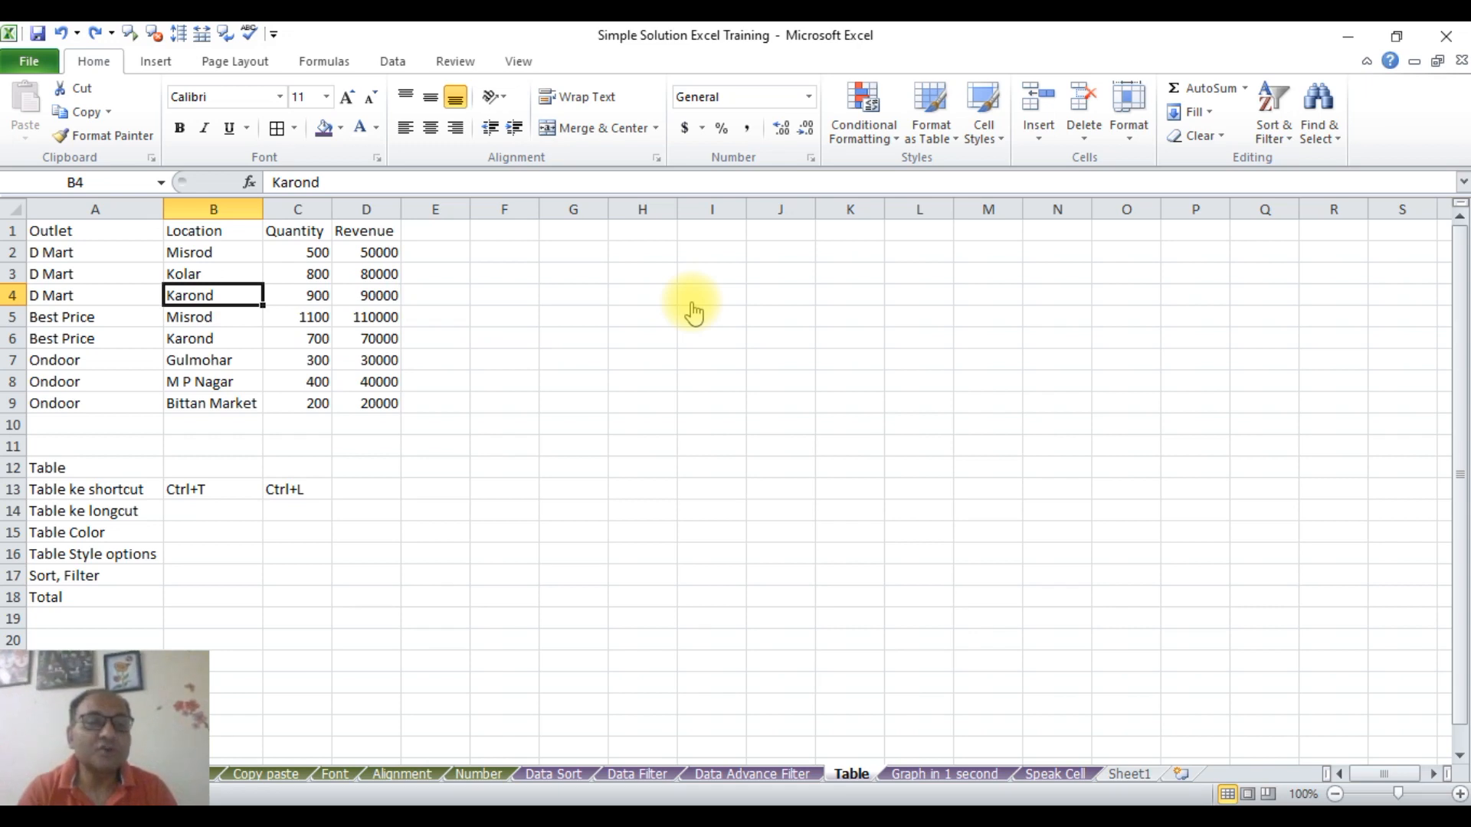
Repeat the table creation for A1:D9 with headers from cell B3 and undo it again.
{"action": "left_click", "coordinate": [574, 338]}
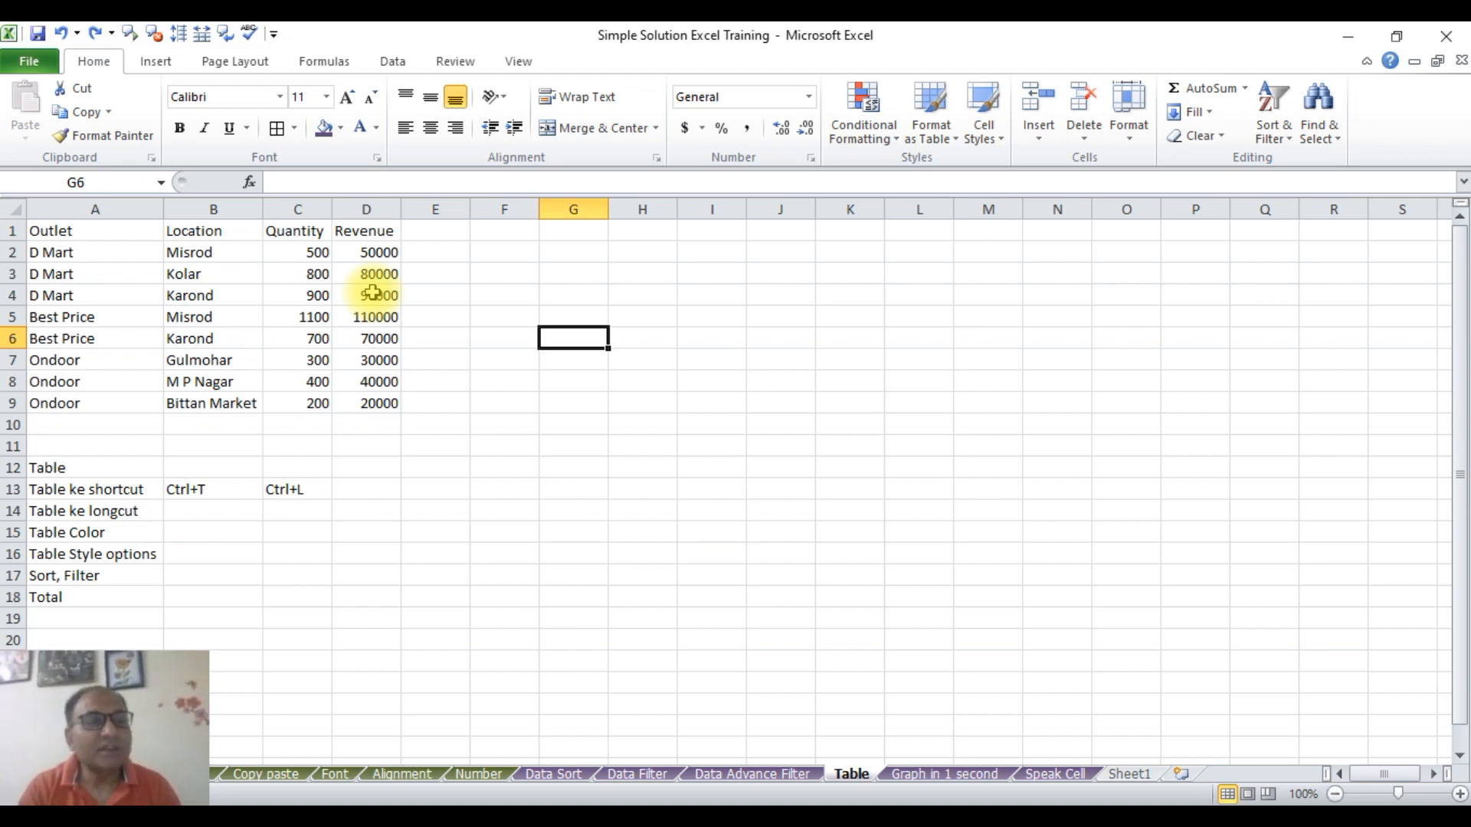
{"action": "left_click", "coordinate": [191, 274]}
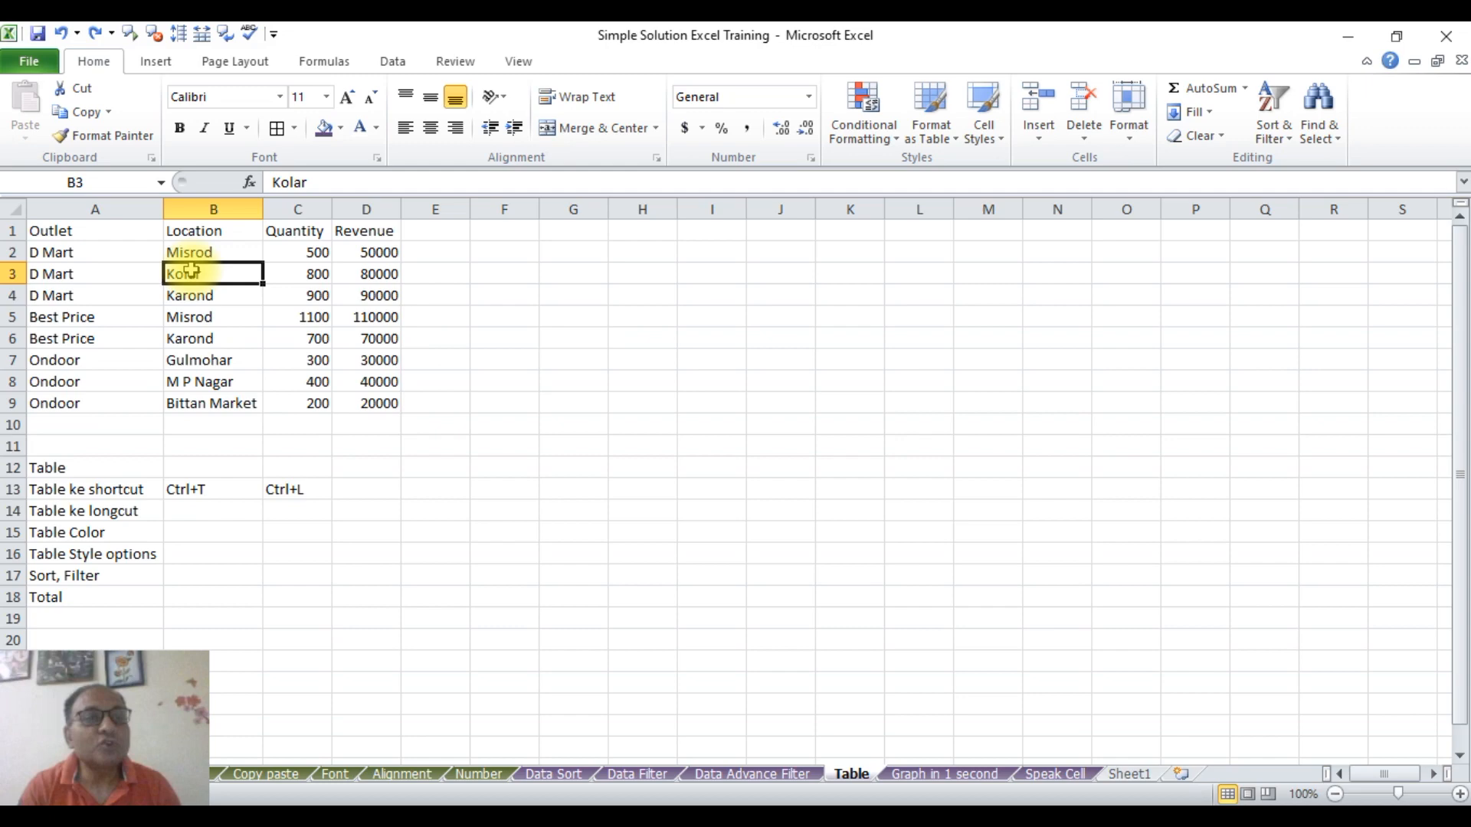
{"action": "key", "text": "ctrl+t"}
{"action": "left_click", "coordinate": [936, 476]}
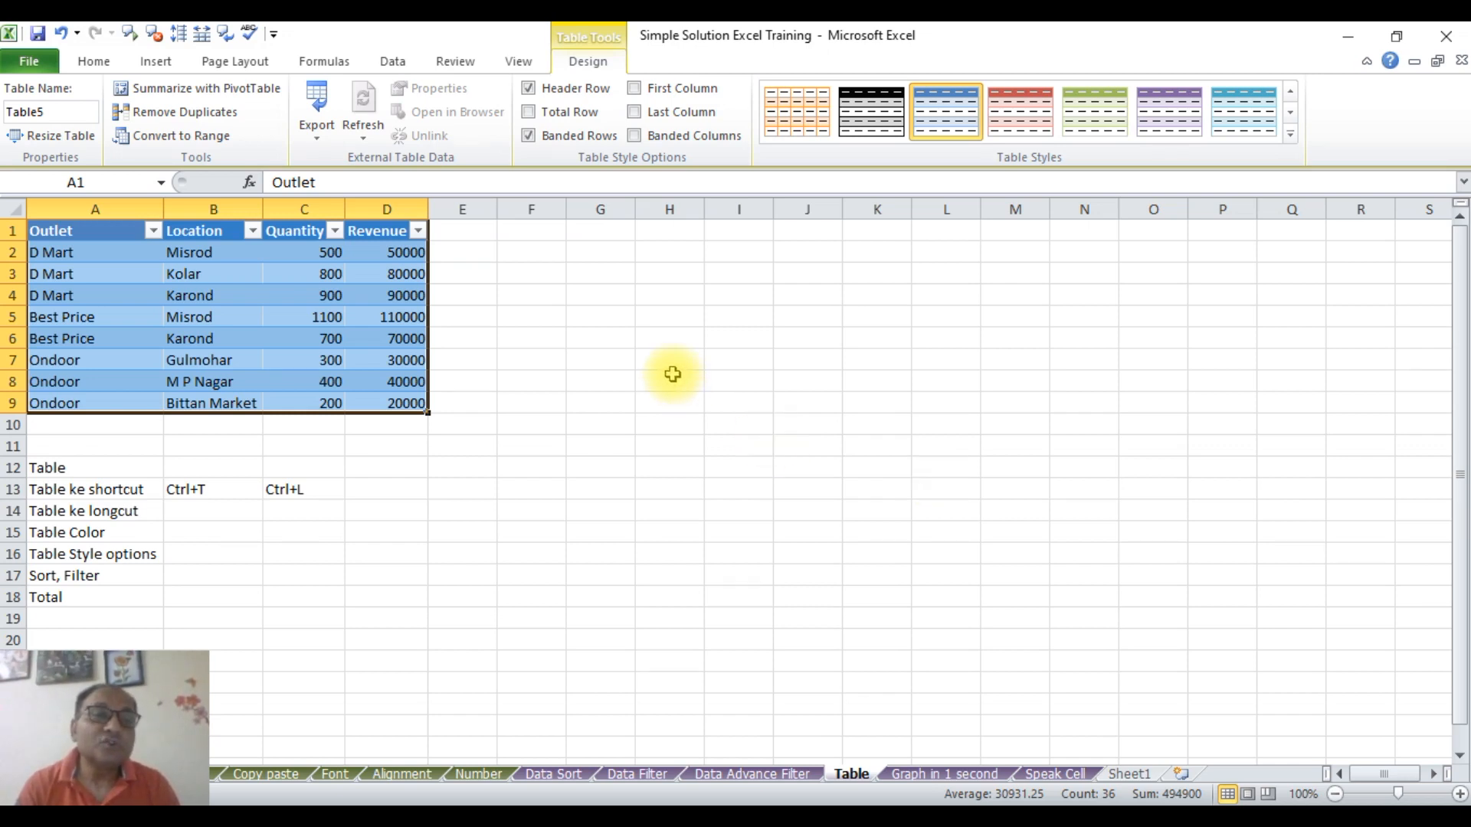
{"action": "key", "text": "ctrl+z"}
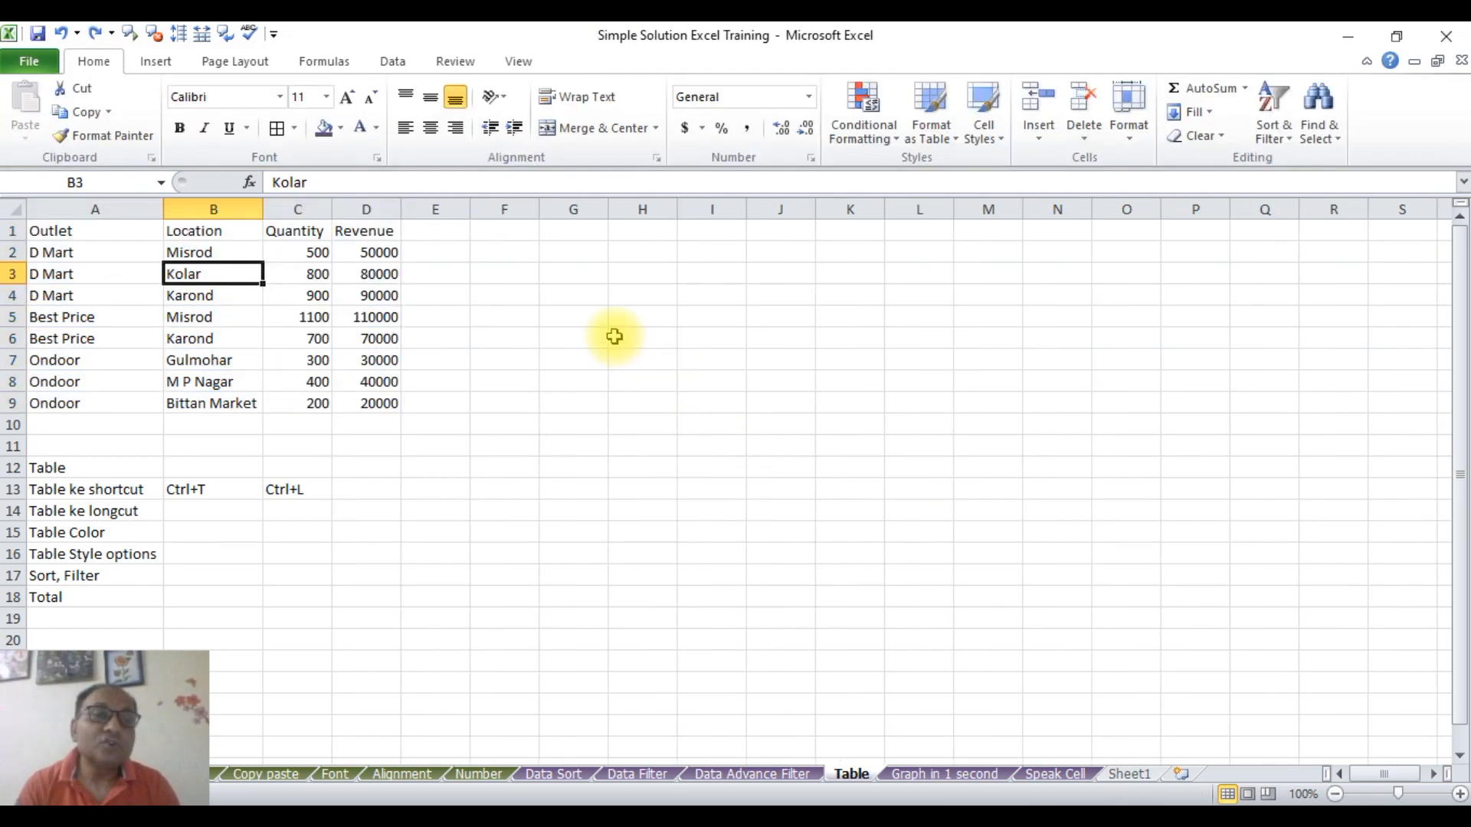
Insert a table with headers over the outlet data A1:D9.
{"action": "left_click", "coordinate": [615, 334]}
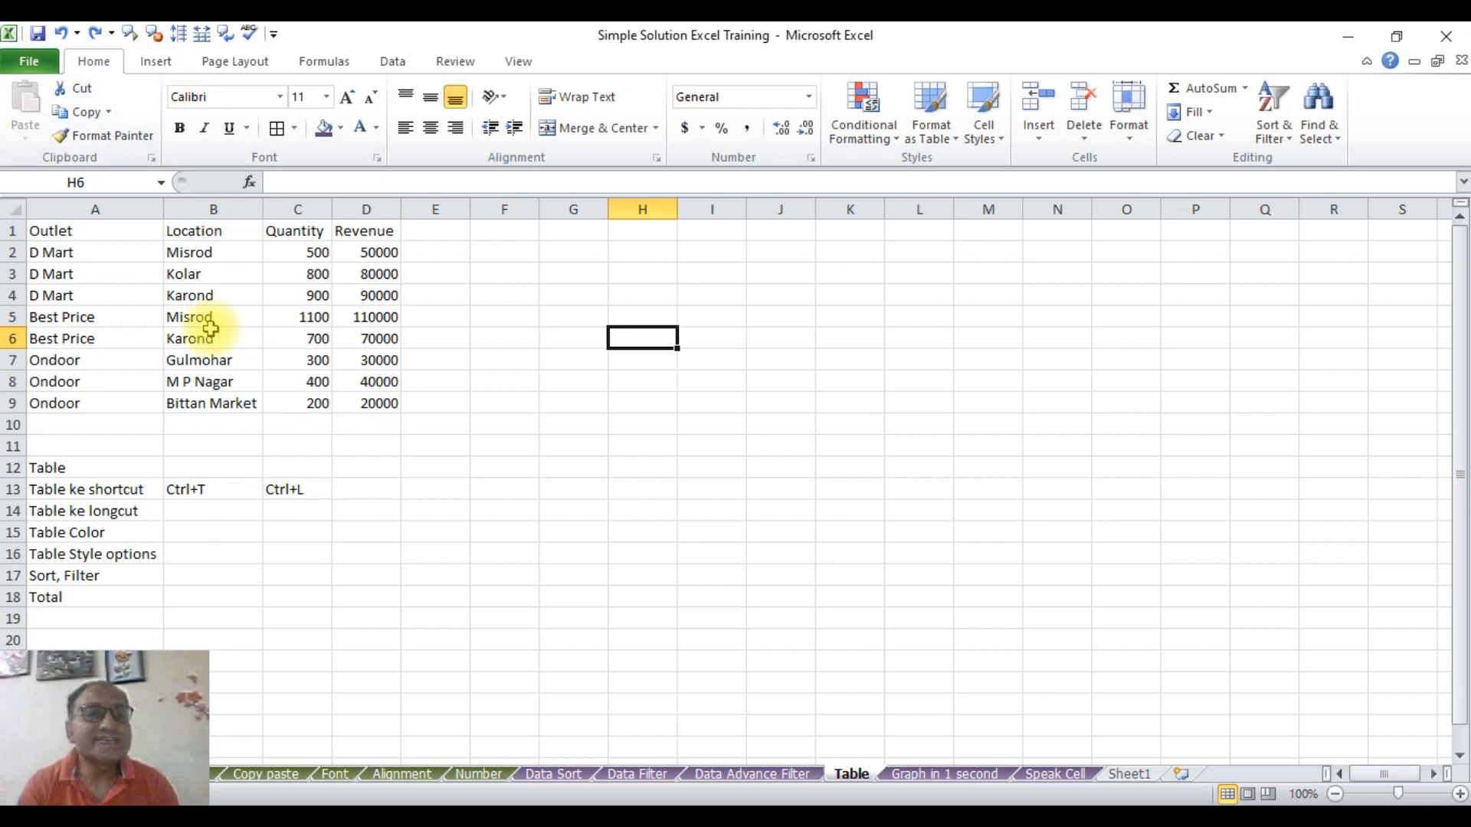
{"action": "left_click", "coordinate": [190, 298]}
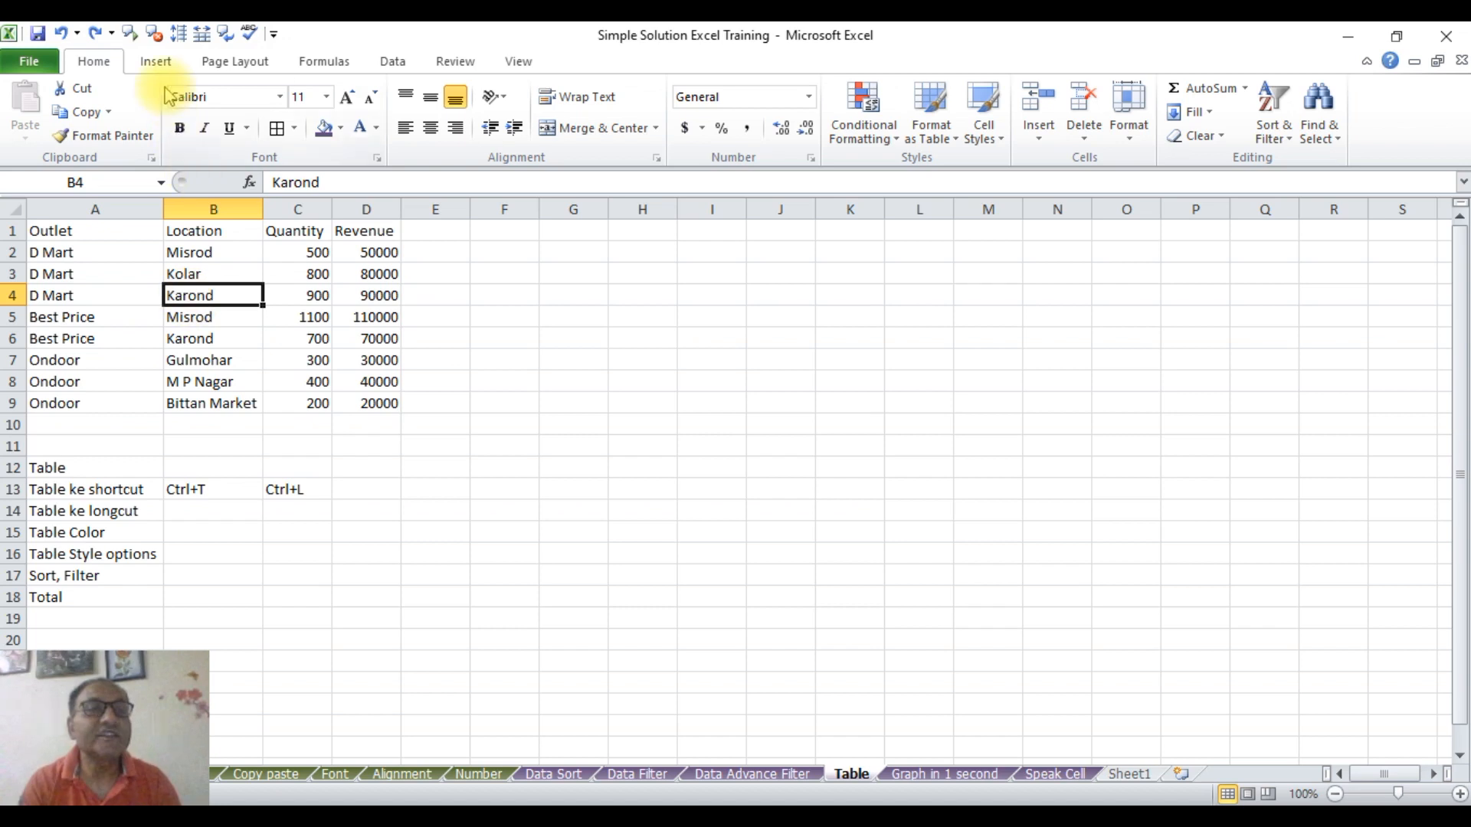
{"action": "left_click", "coordinate": [156, 63]}
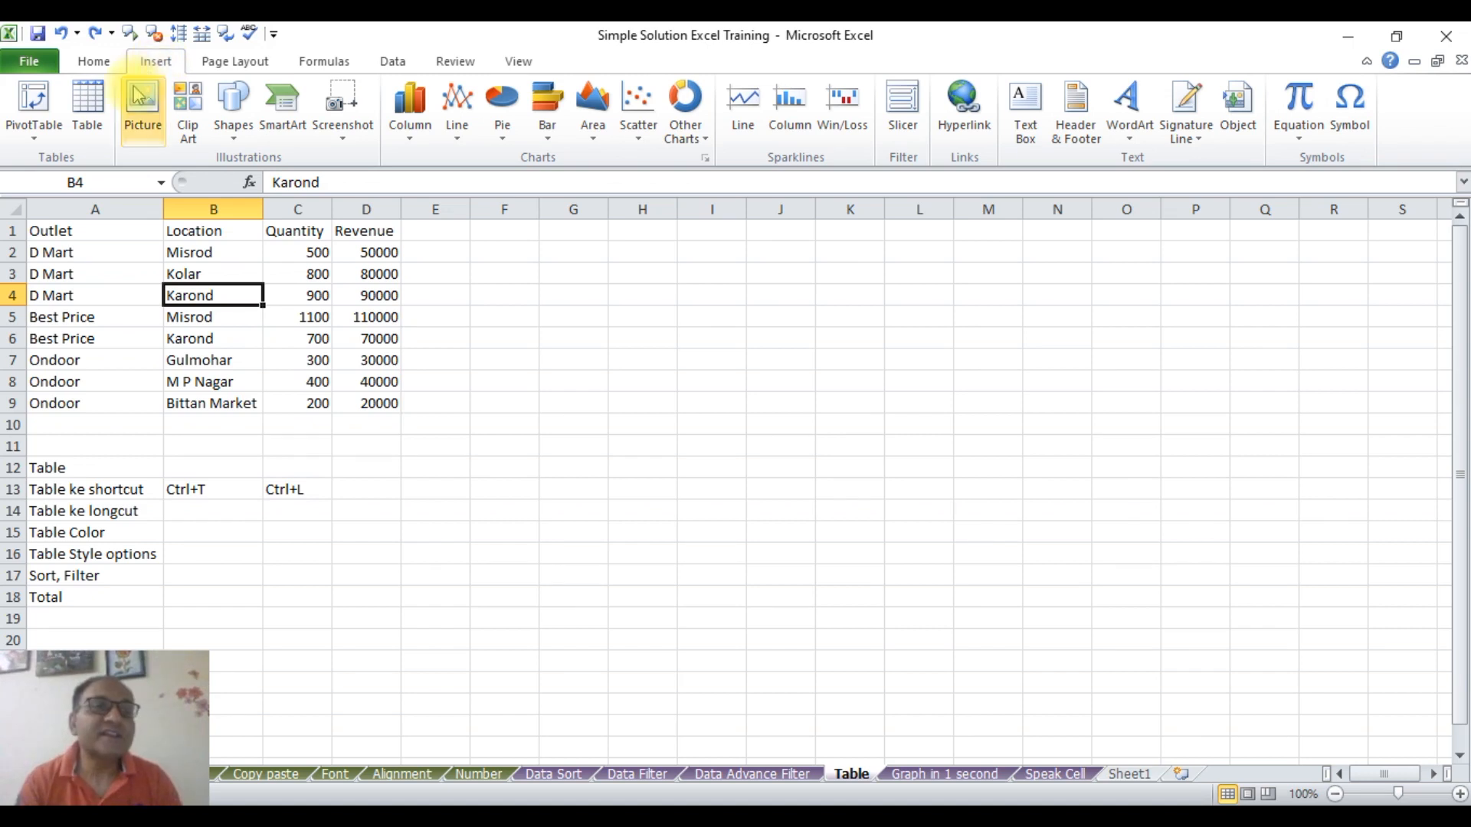
{"action": "left_click", "coordinate": [89, 131]}
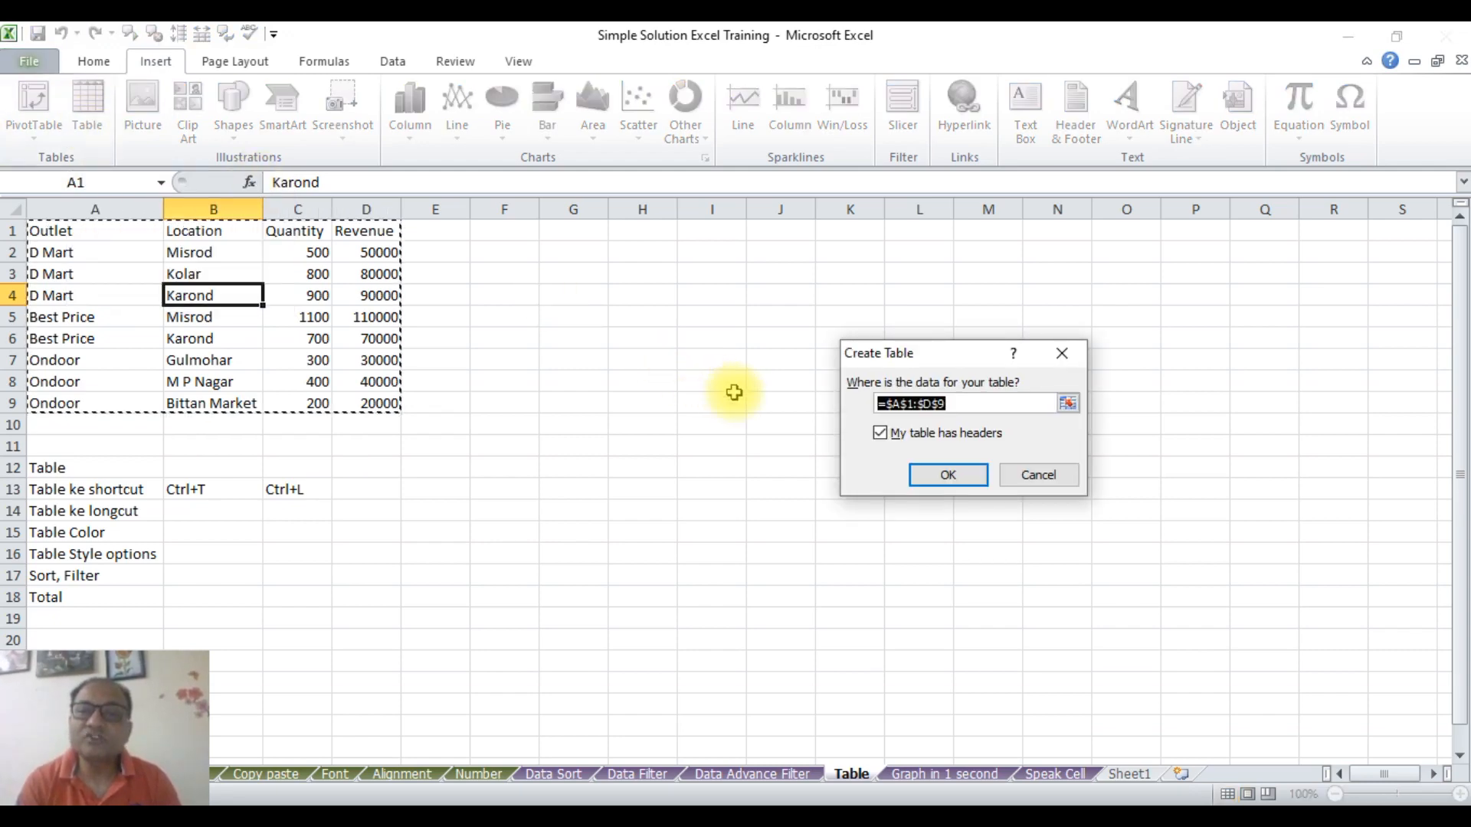
{"action": "left_click", "coordinate": [972, 478]}
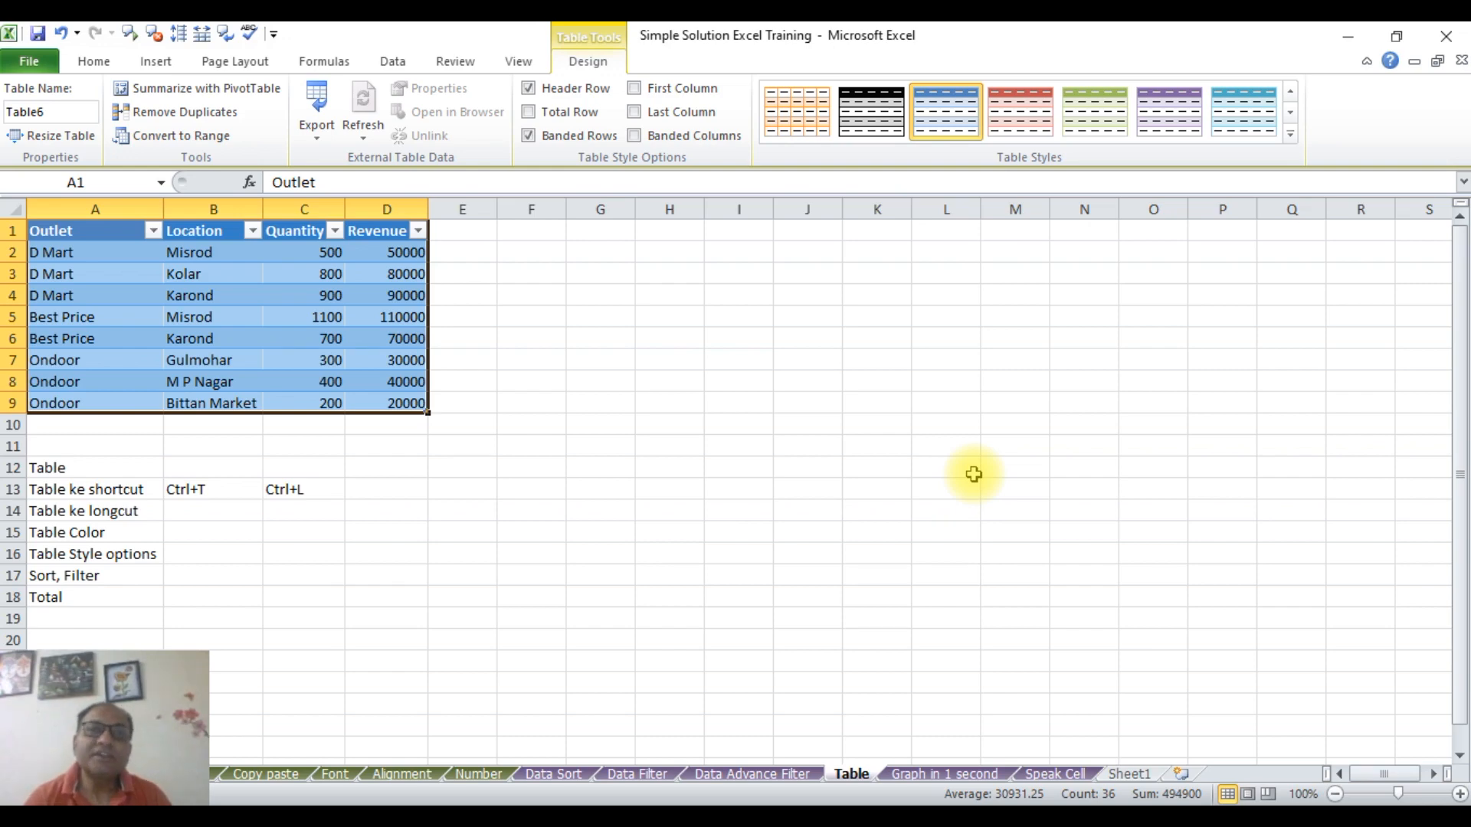
{"action": "left_click", "coordinate": [597, 370]}
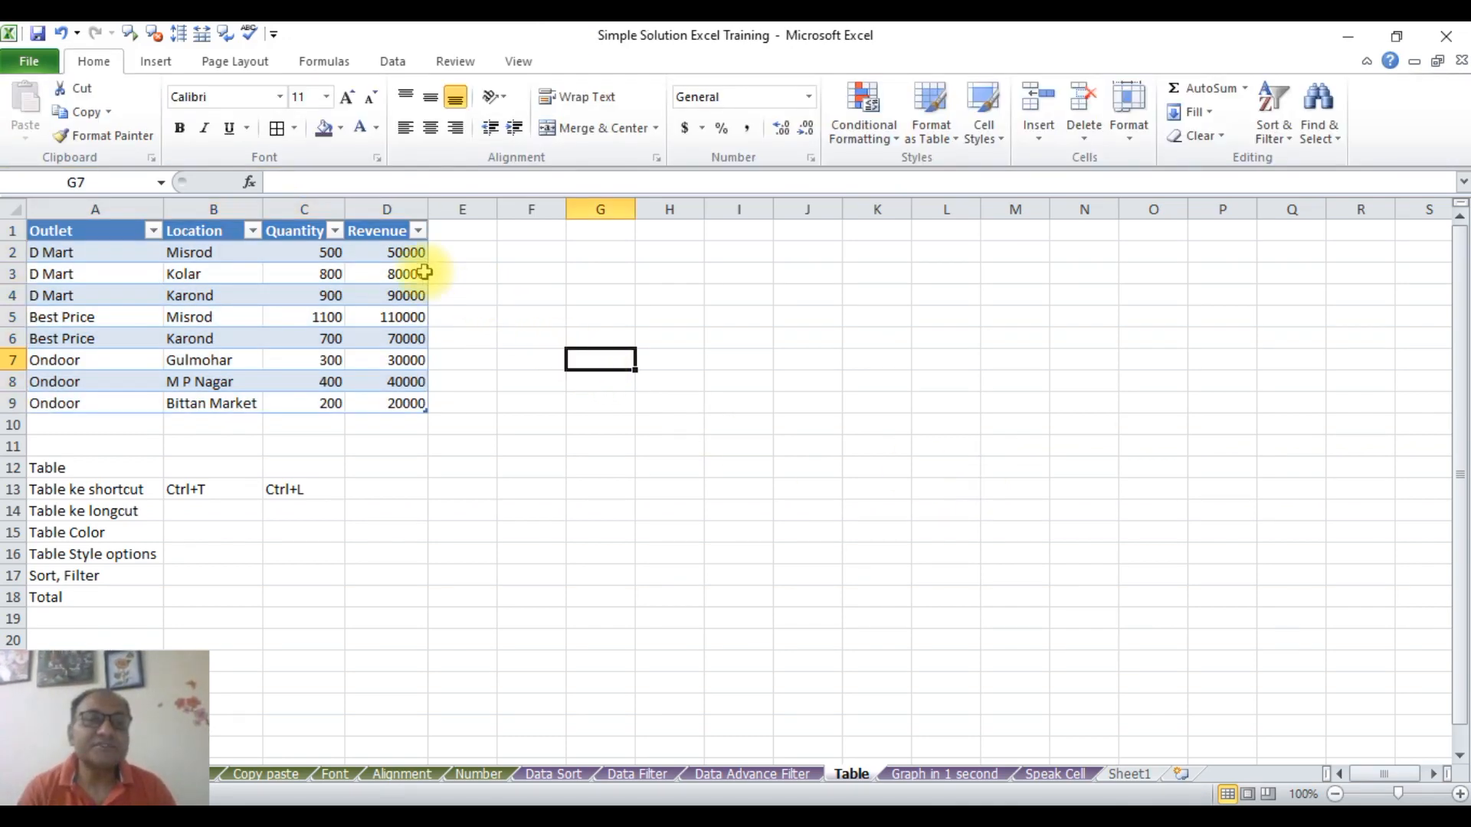
Compare the tools offered with a cell outside the table selected against those with a table cell selected.
{"action": "left_click", "coordinate": [568, 299]}
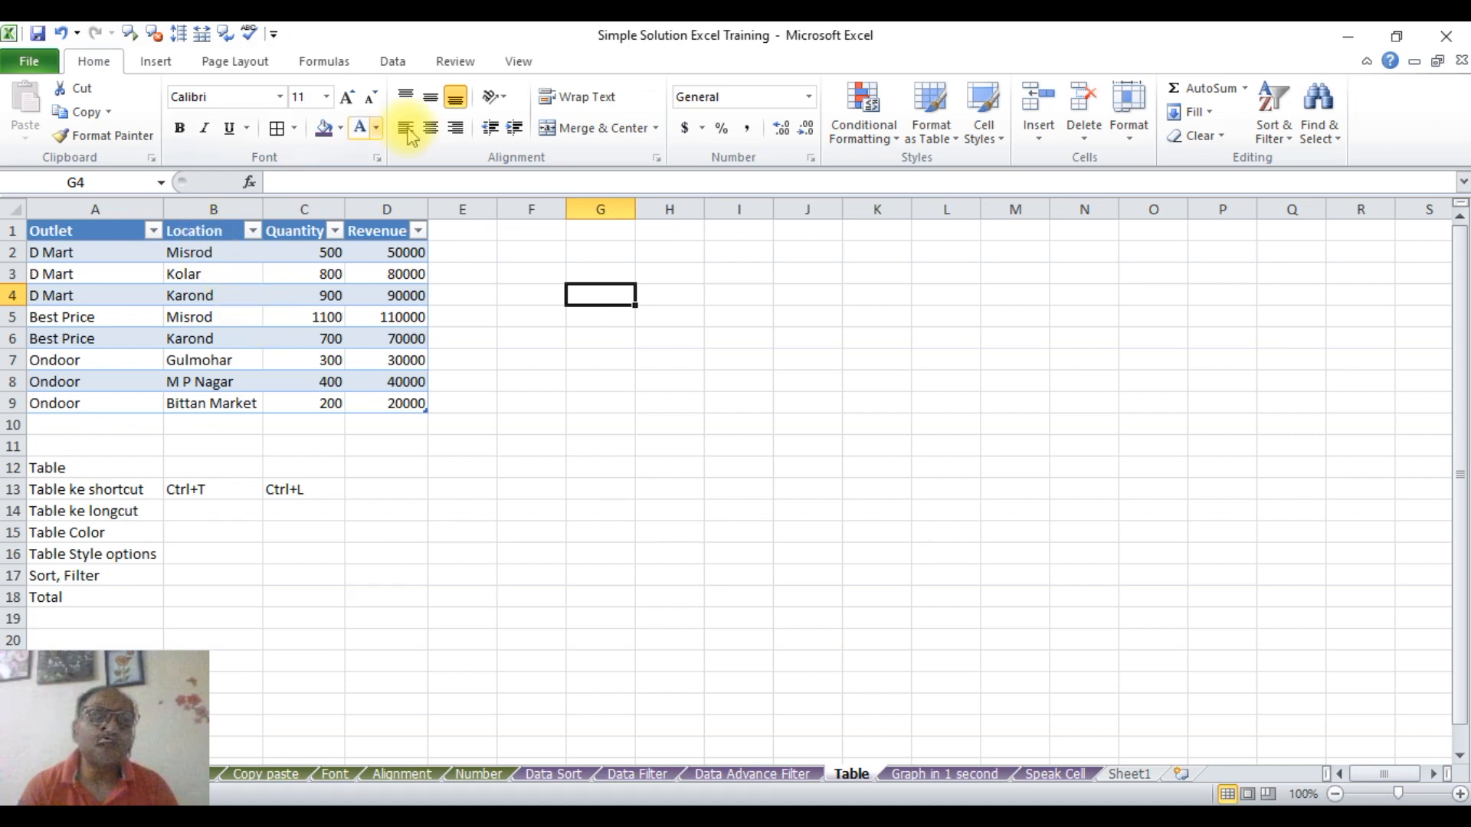
{"action": "left_click", "coordinate": [201, 319]}
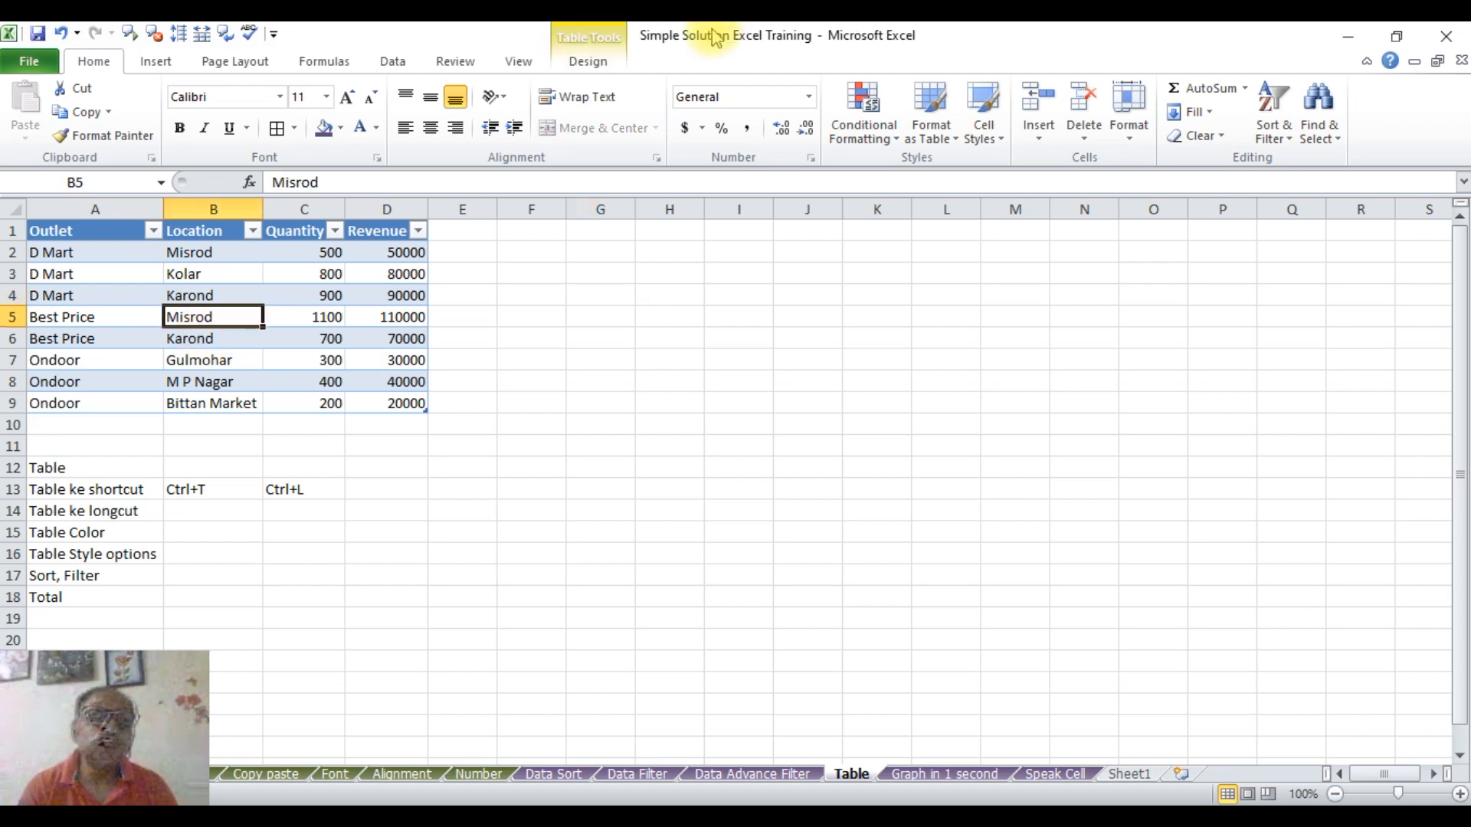
{"action": "left_click", "coordinate": [538, 330]}
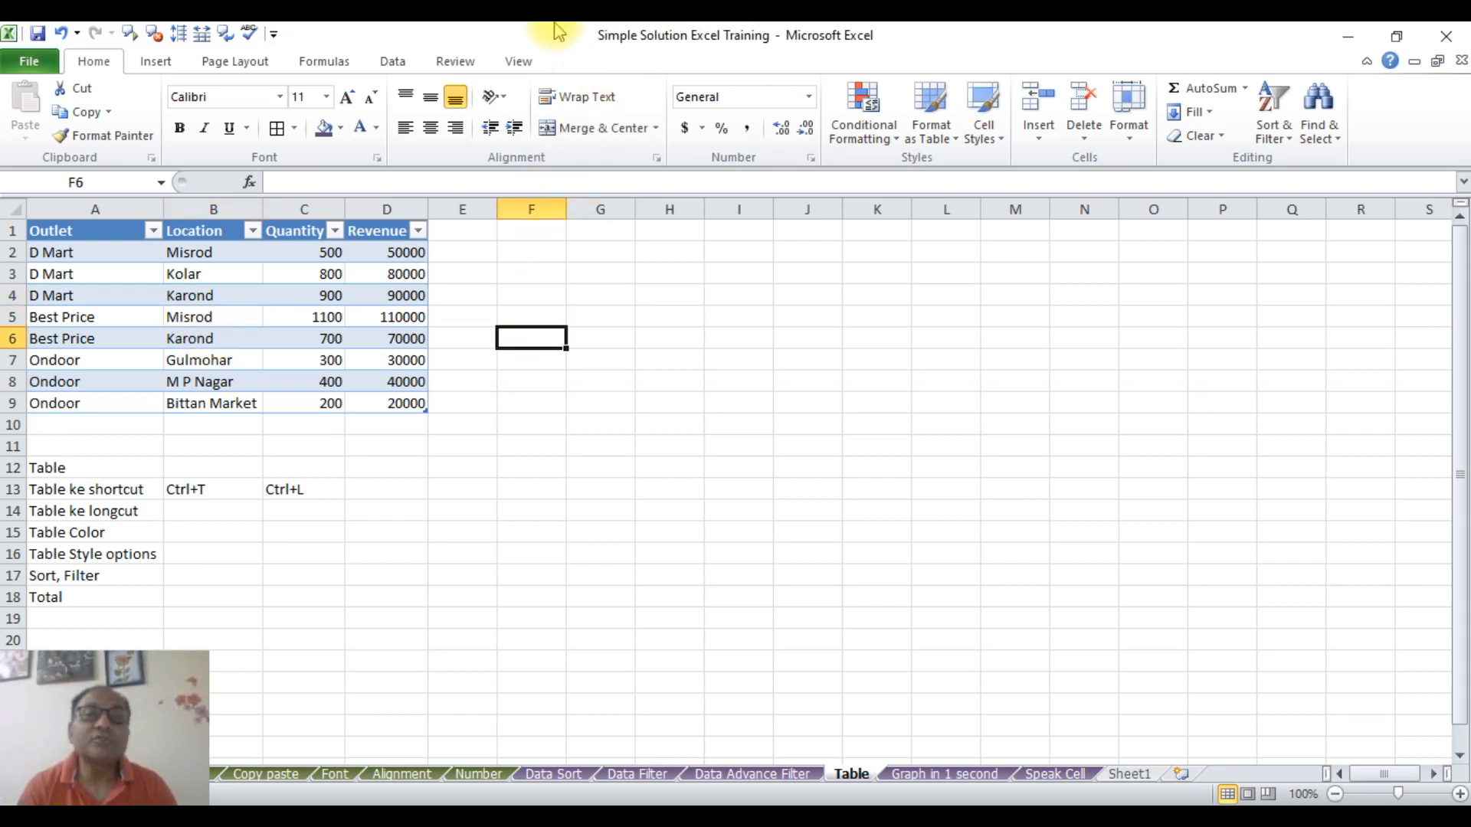
{"action": "left_click", "coordinate": [392, 315]}
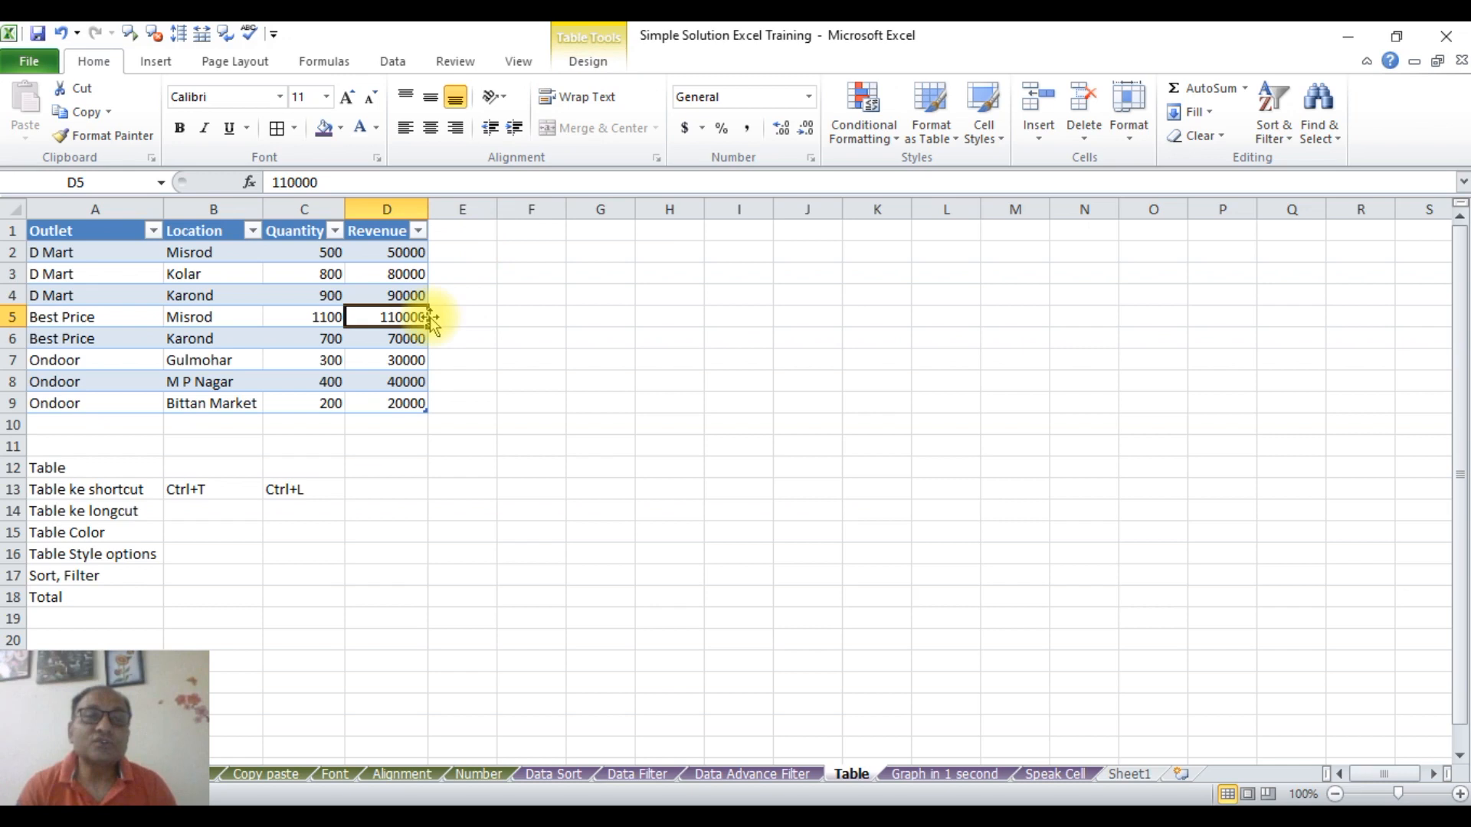
{"action": "left_click", "coordinate": [279, 337]}
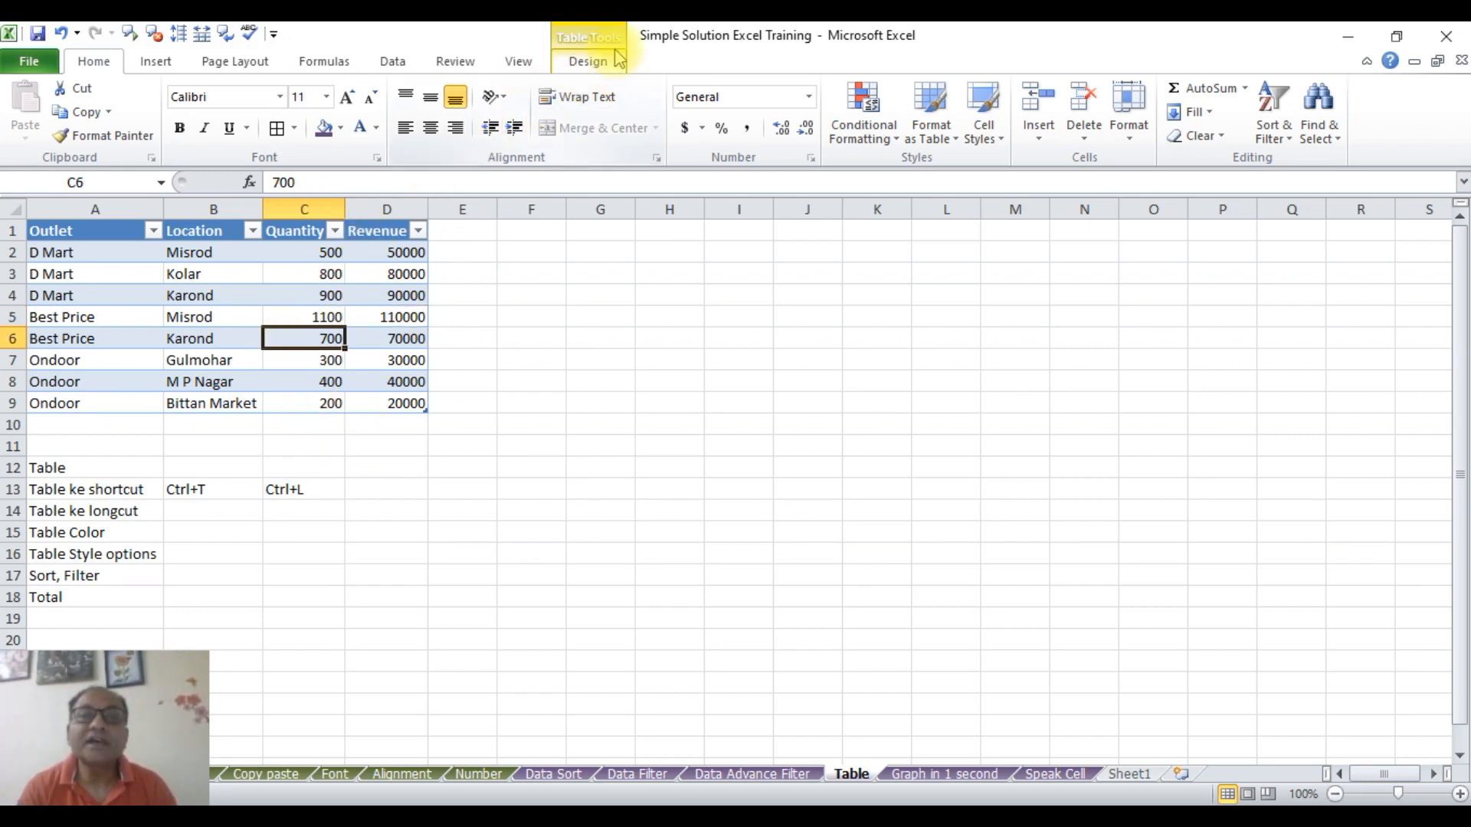
Turn the table's Header Row option off and back on, and do the same with Banded Rows.
{"action": "left_click", "coordinate": [602, 69]}
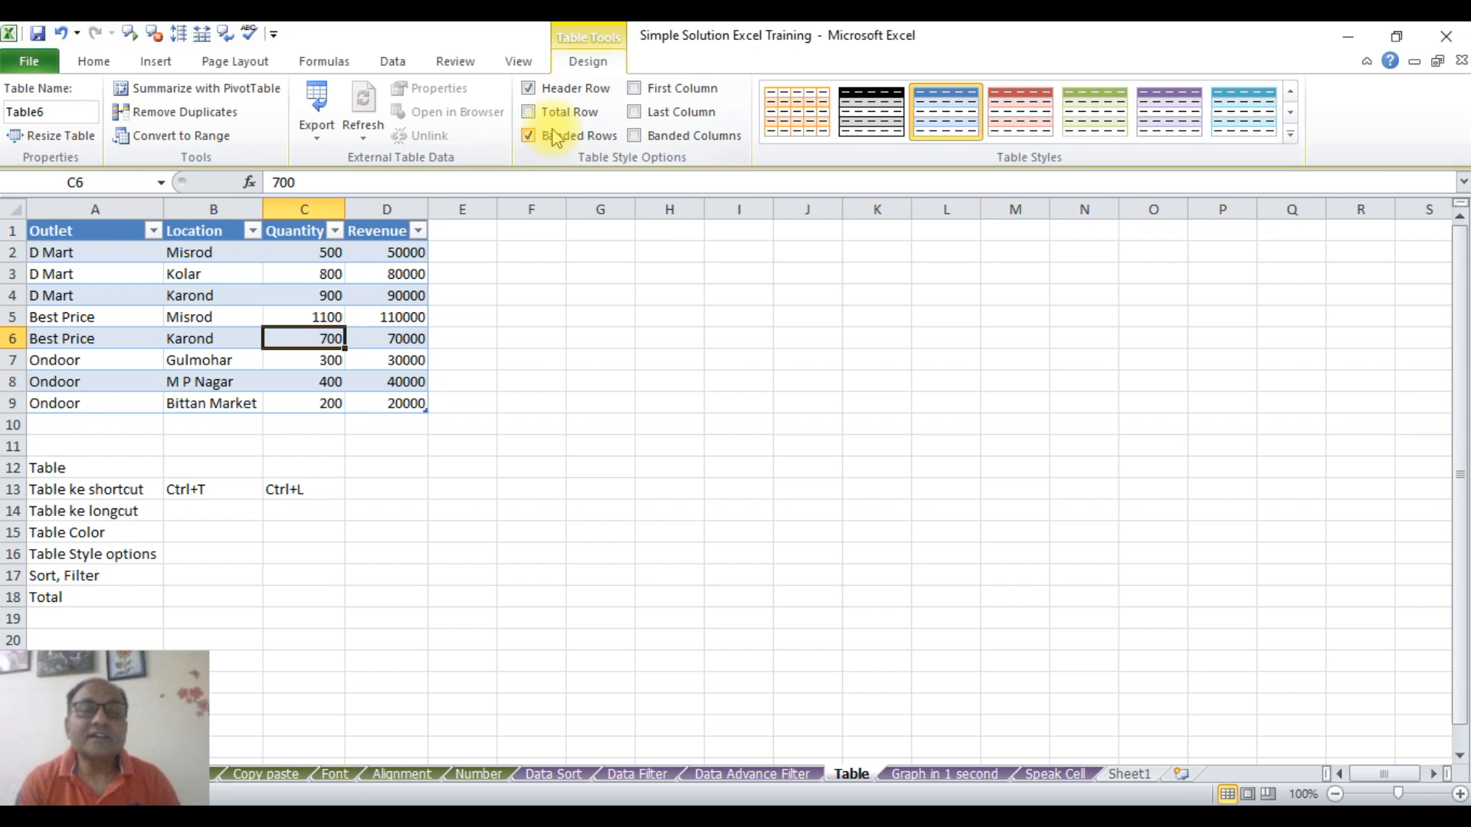
{"action": "left_click", "coordinate": [529, 89]}
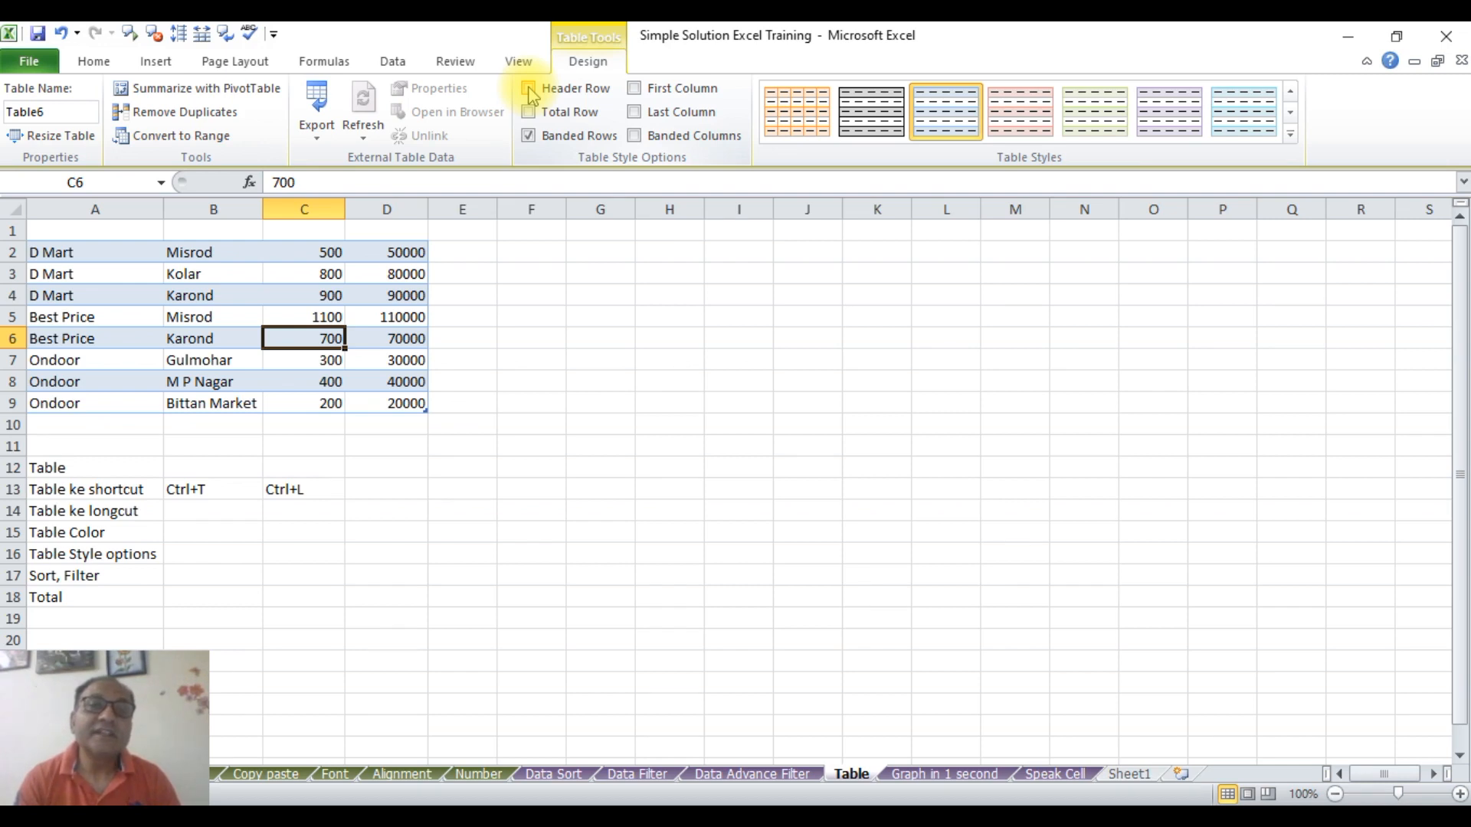
{"action": "left_click", "coordinate": [529, 89]}
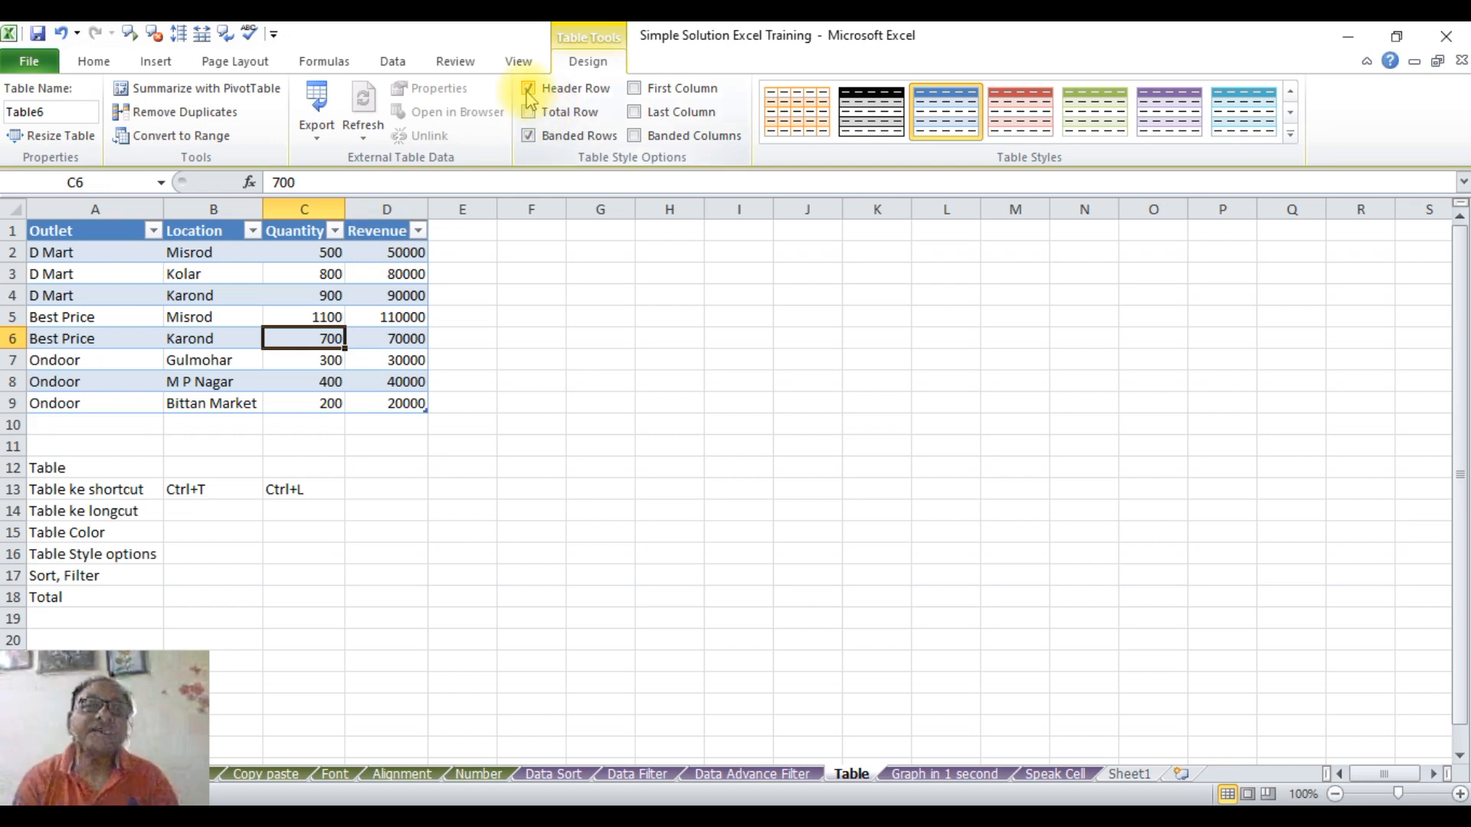
{"action": "left_click", "coordinate": [530, 137]}
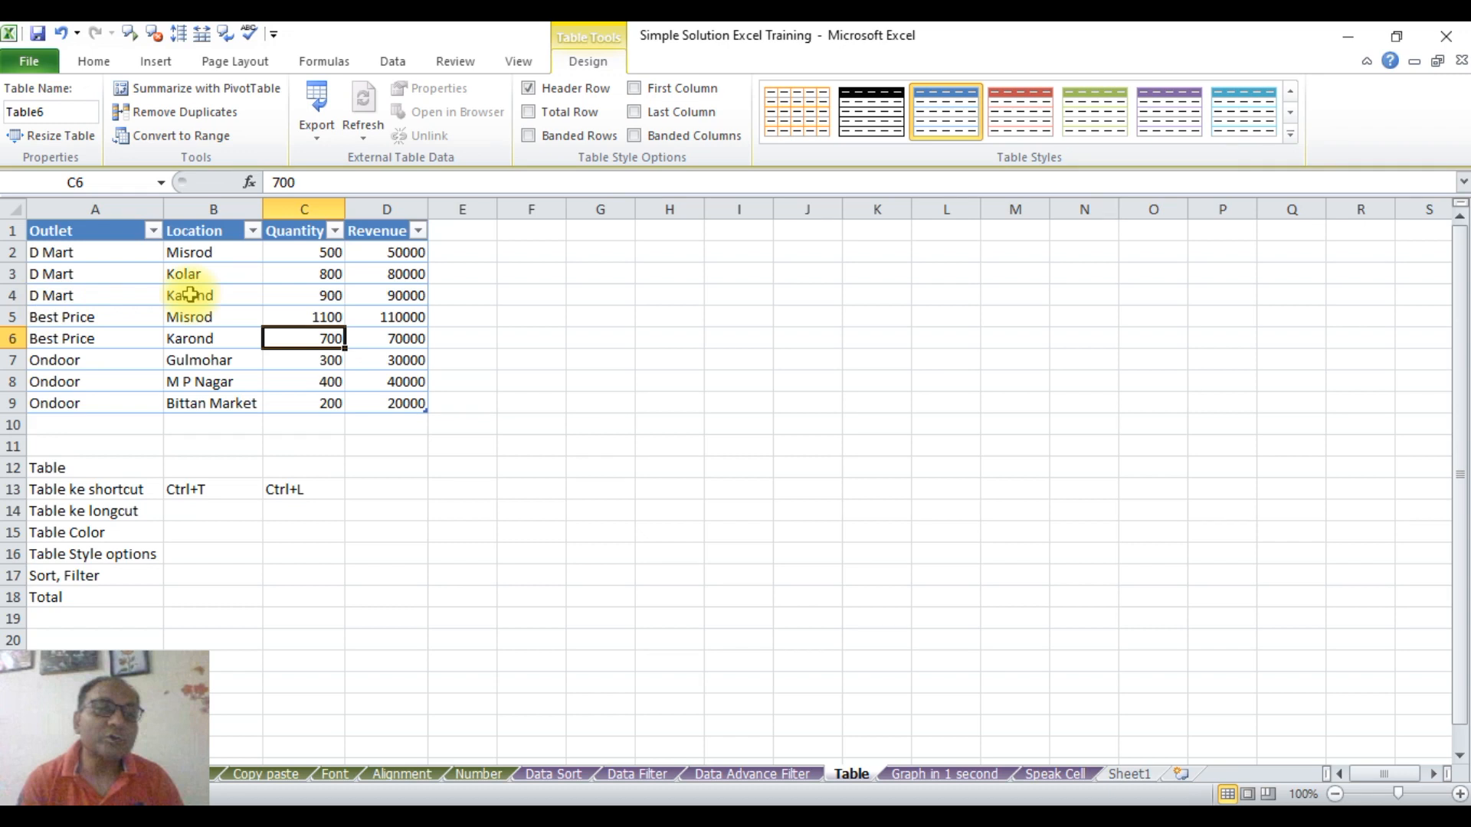
{"action": "left_click", "coordinate": [530, 137]}
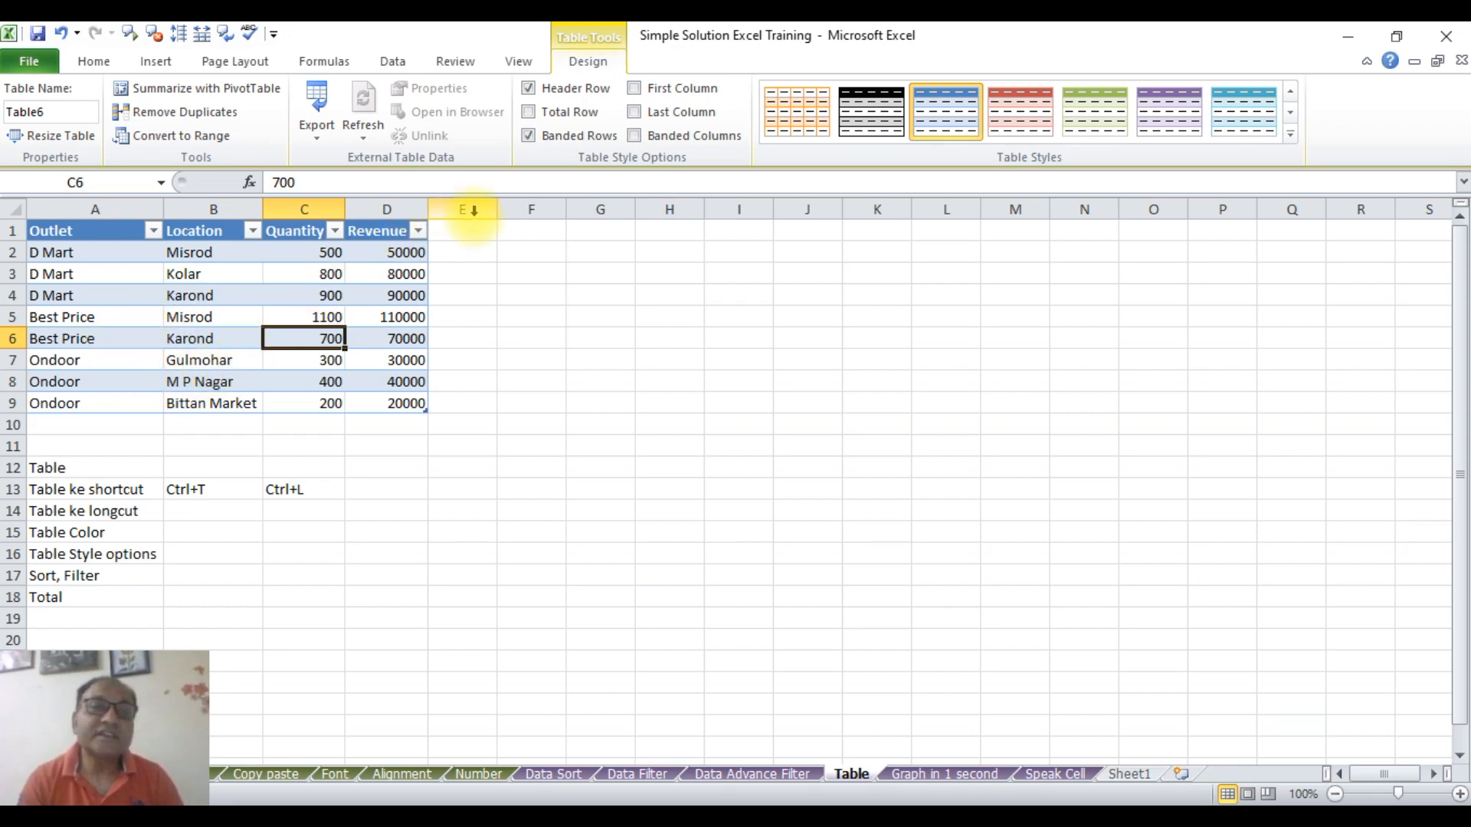
Turn the table's First Column, Last Column and Banded Columns options on and back off, one at a time.
{"action": "left_click", "coordinate": [635, 92]}
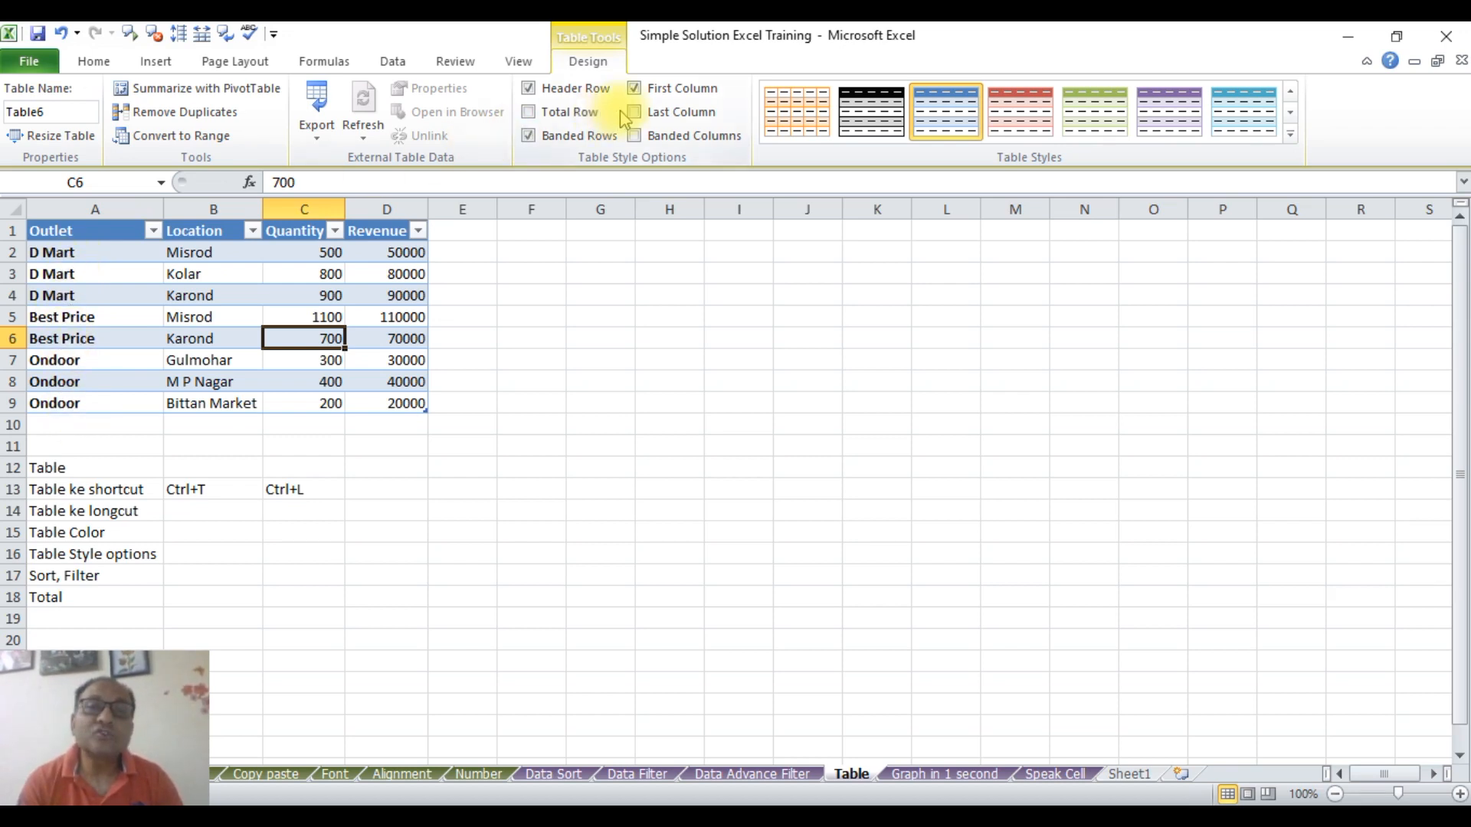
{"action": "left_click", "coordinate": [635, 89]}
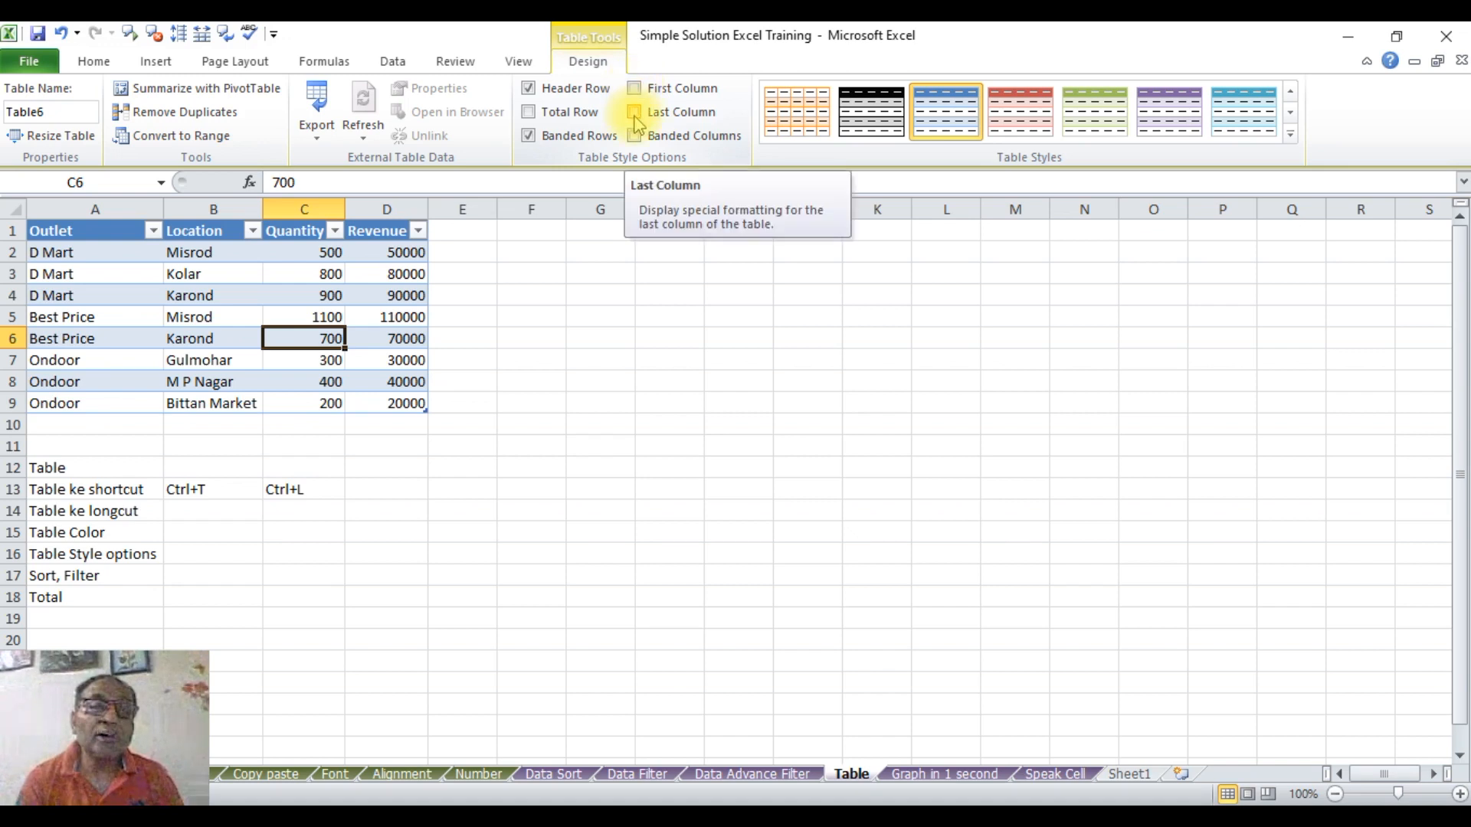
{"action": "left_click", "coordinate": [634, 113]}
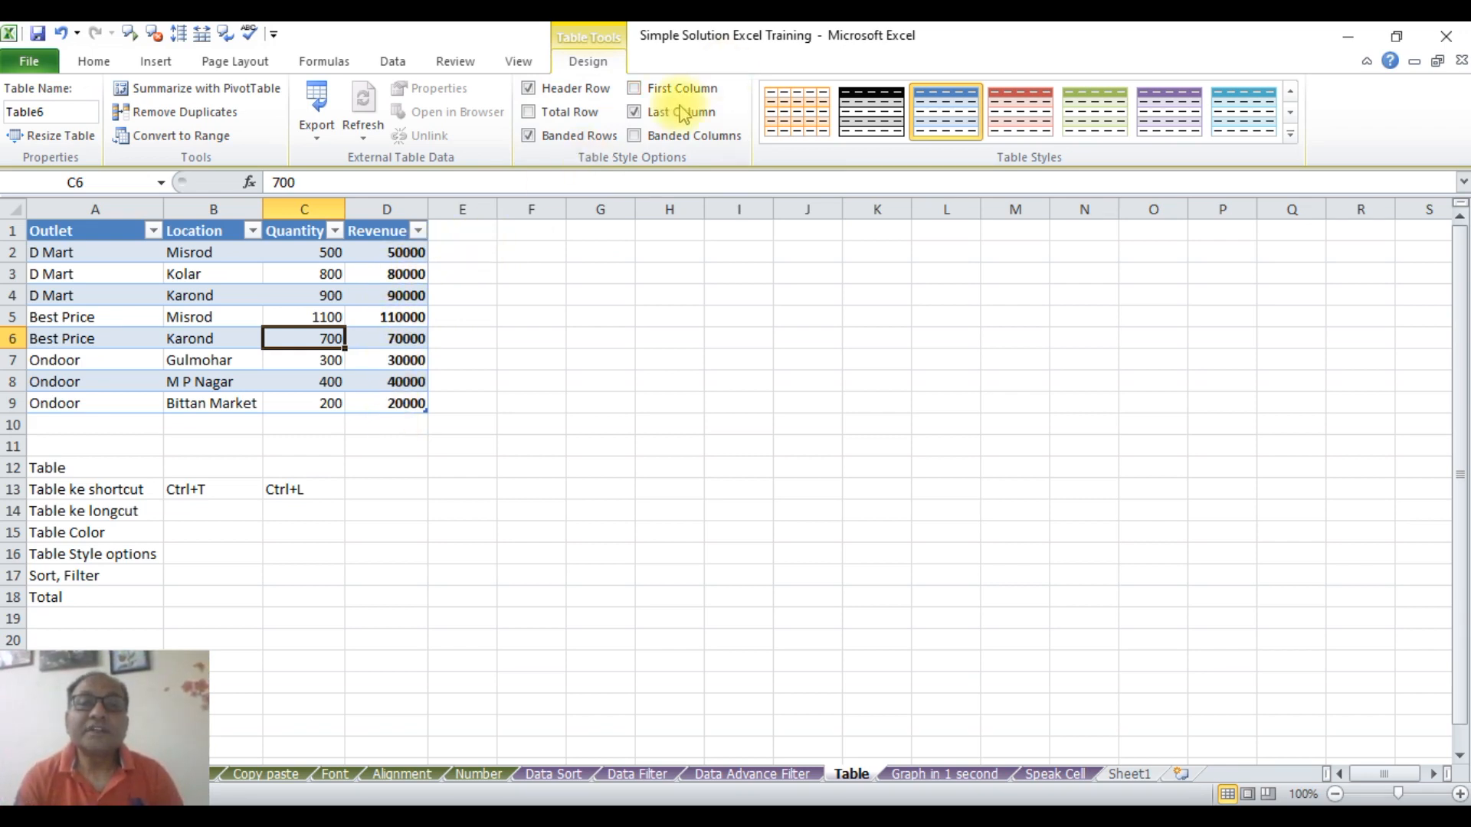
{"action": "left_click", "coordinate": [634, 112]}
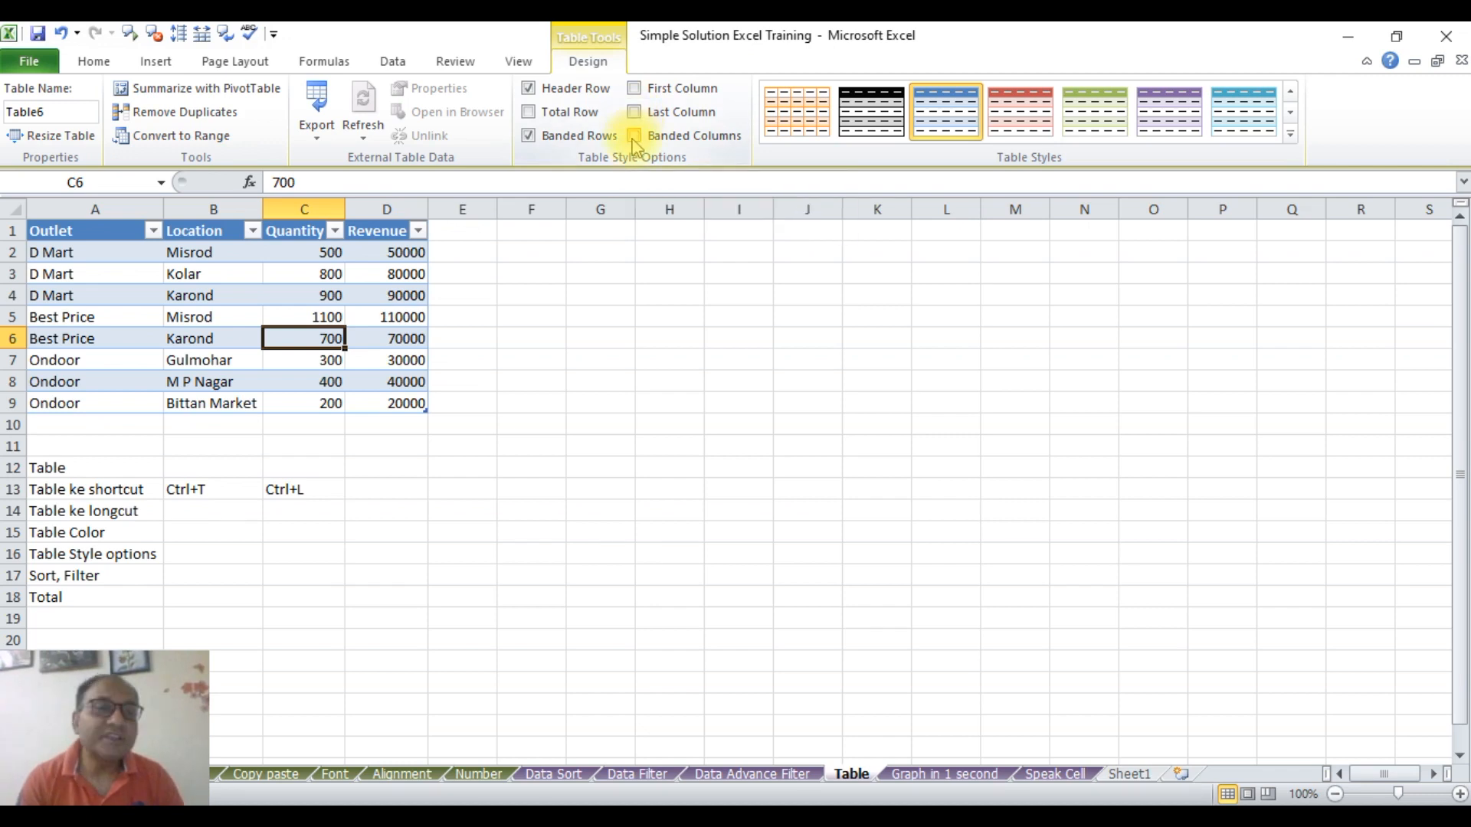
{"action": "left_click", "coordinate": [634, 137]}
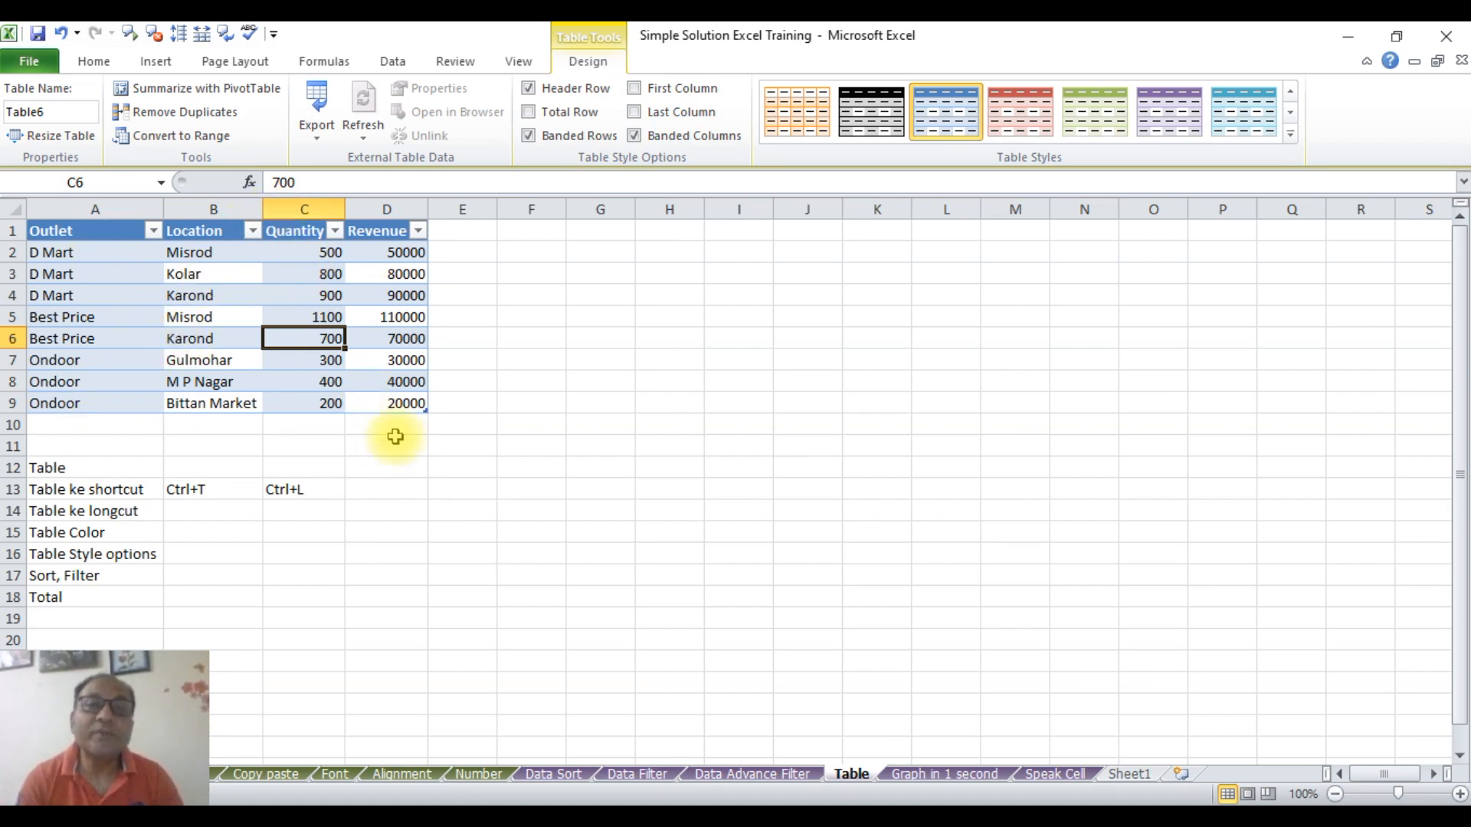
{"action": "left_click", "coordinate": [635, 136]}
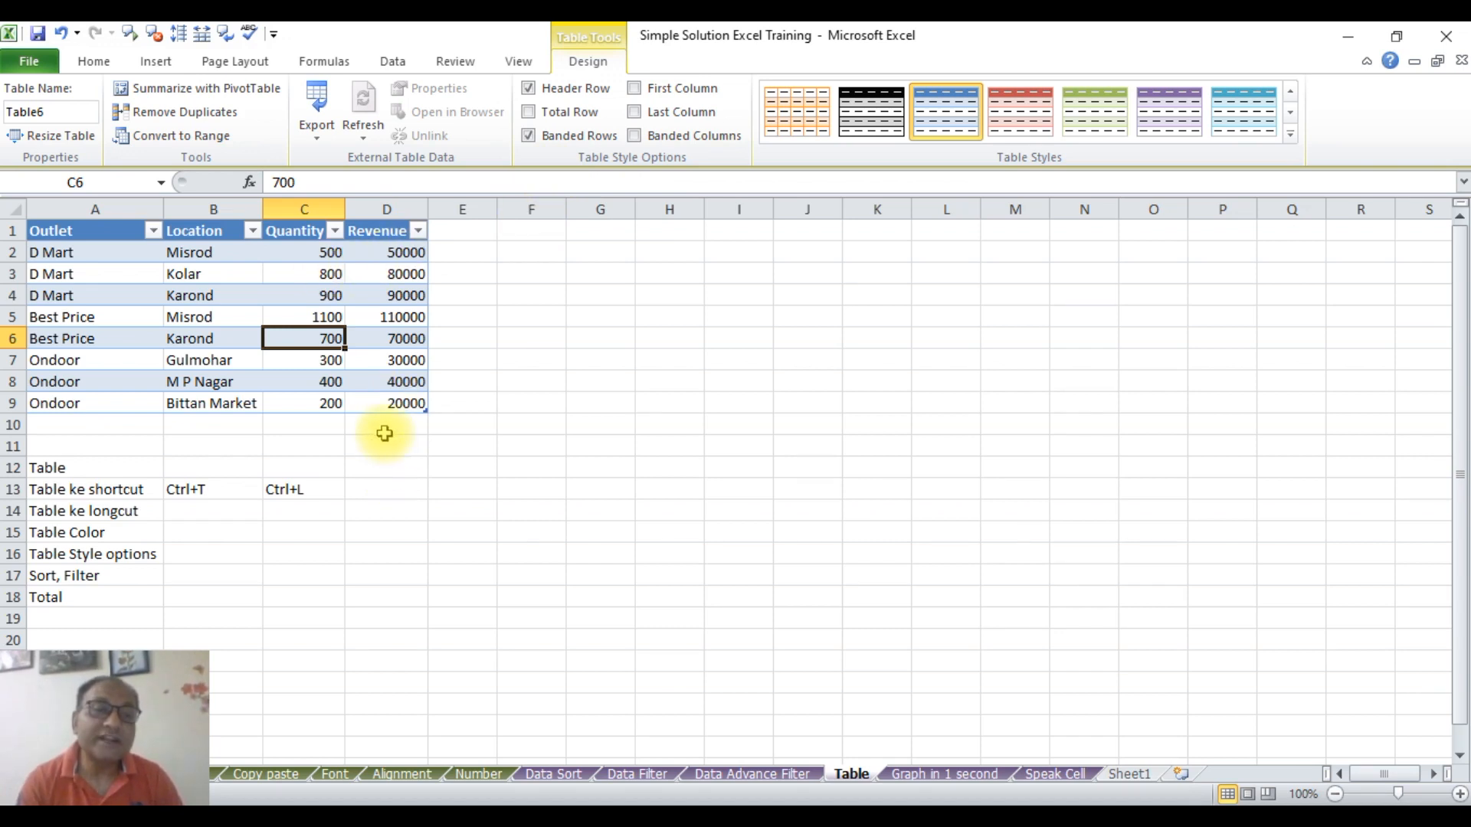
Add a Total Row to the table and check its Revenue total against the status bar sum for D2:D9.
{"action": "left_click", "coordinate": [530, 115]}
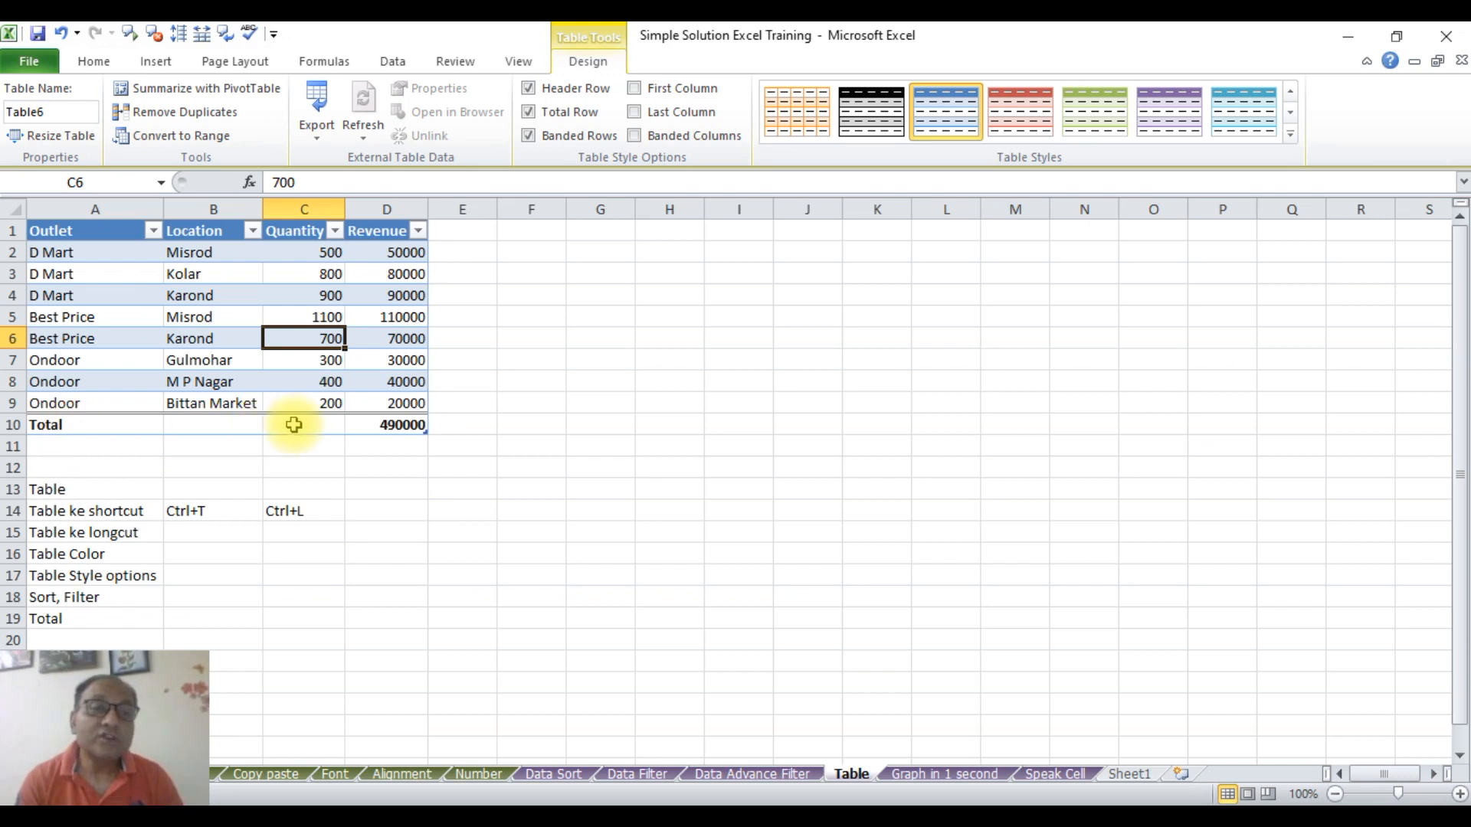
{"action": "left_click", "coordinate": [417, 420]}
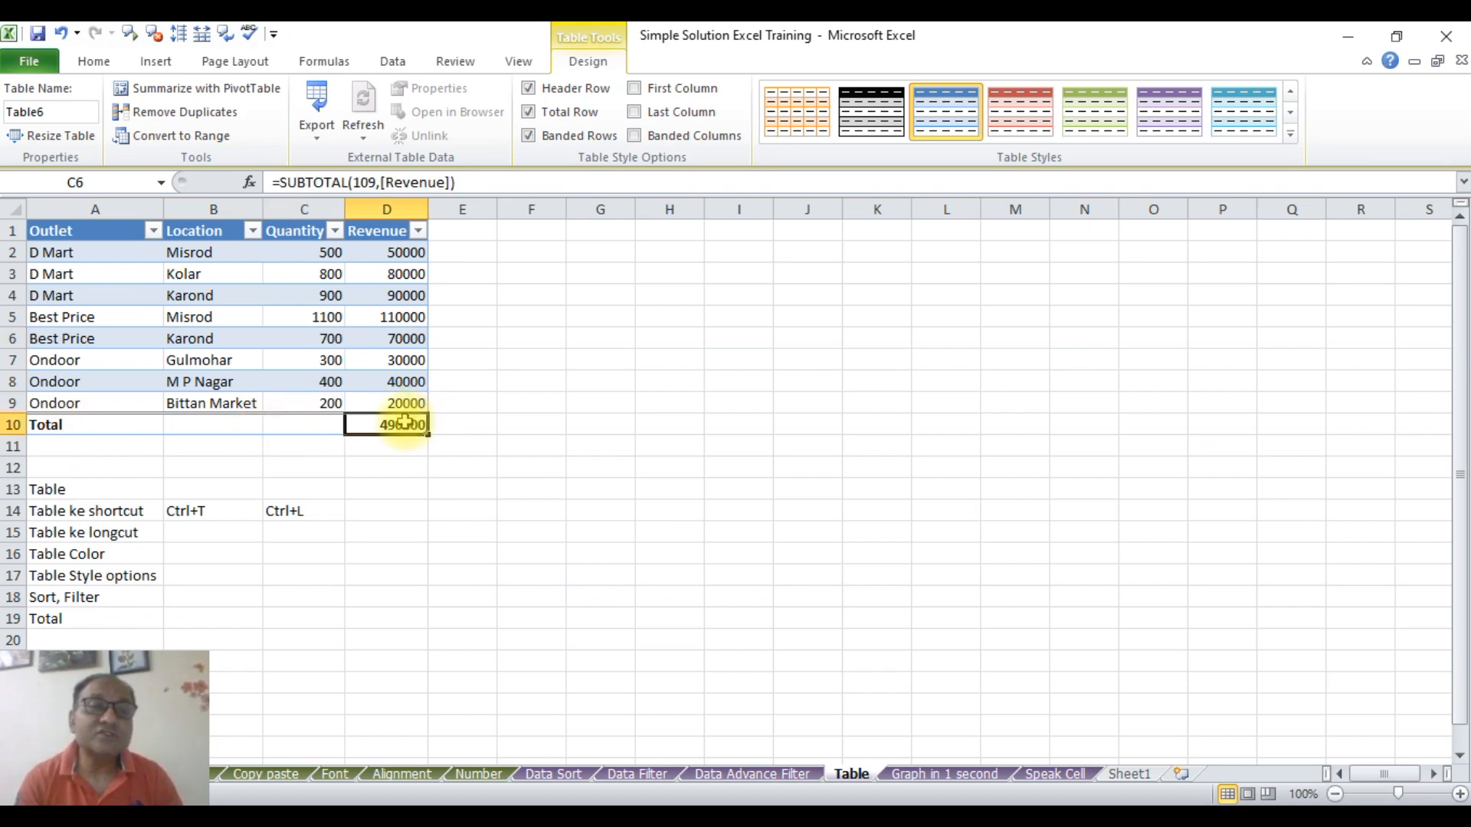
{"action": "left_click_drag", "start_coordinate": [381, 255], "coordinate": [433, 400]}
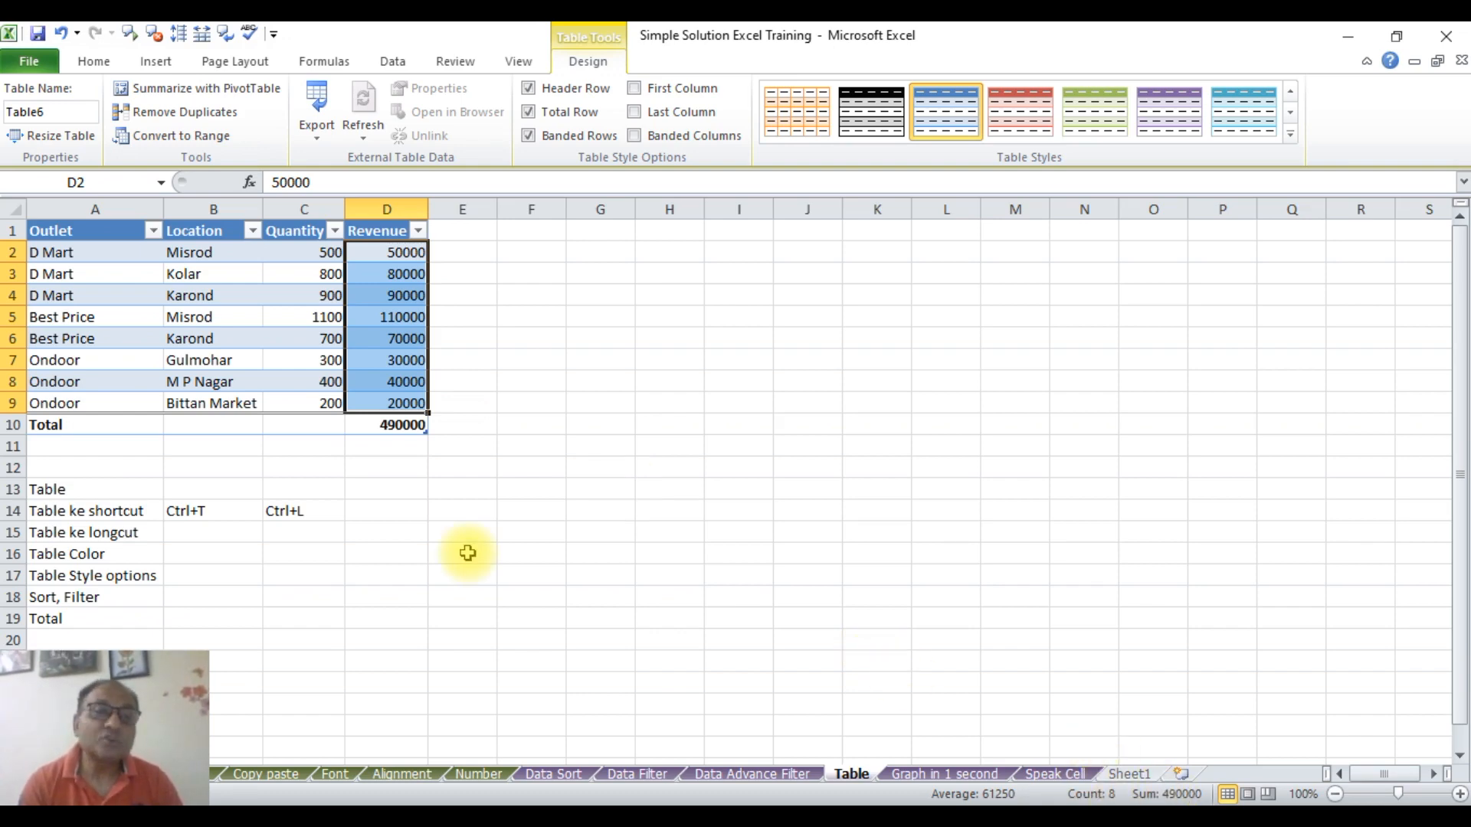
{"action": "key", "text": "Return"}
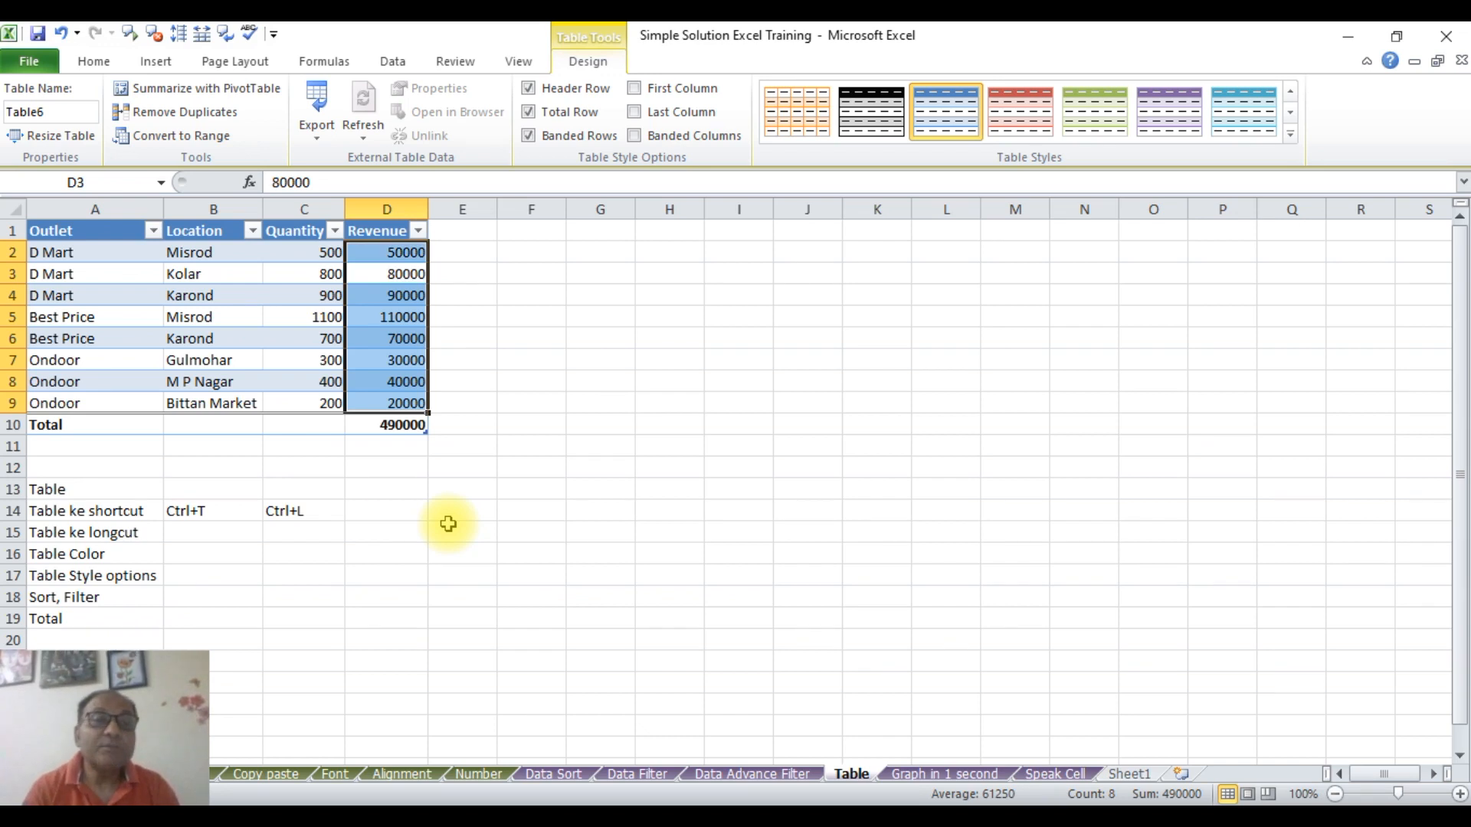
{"action": "left_click", "coordinate": [472, 449]}
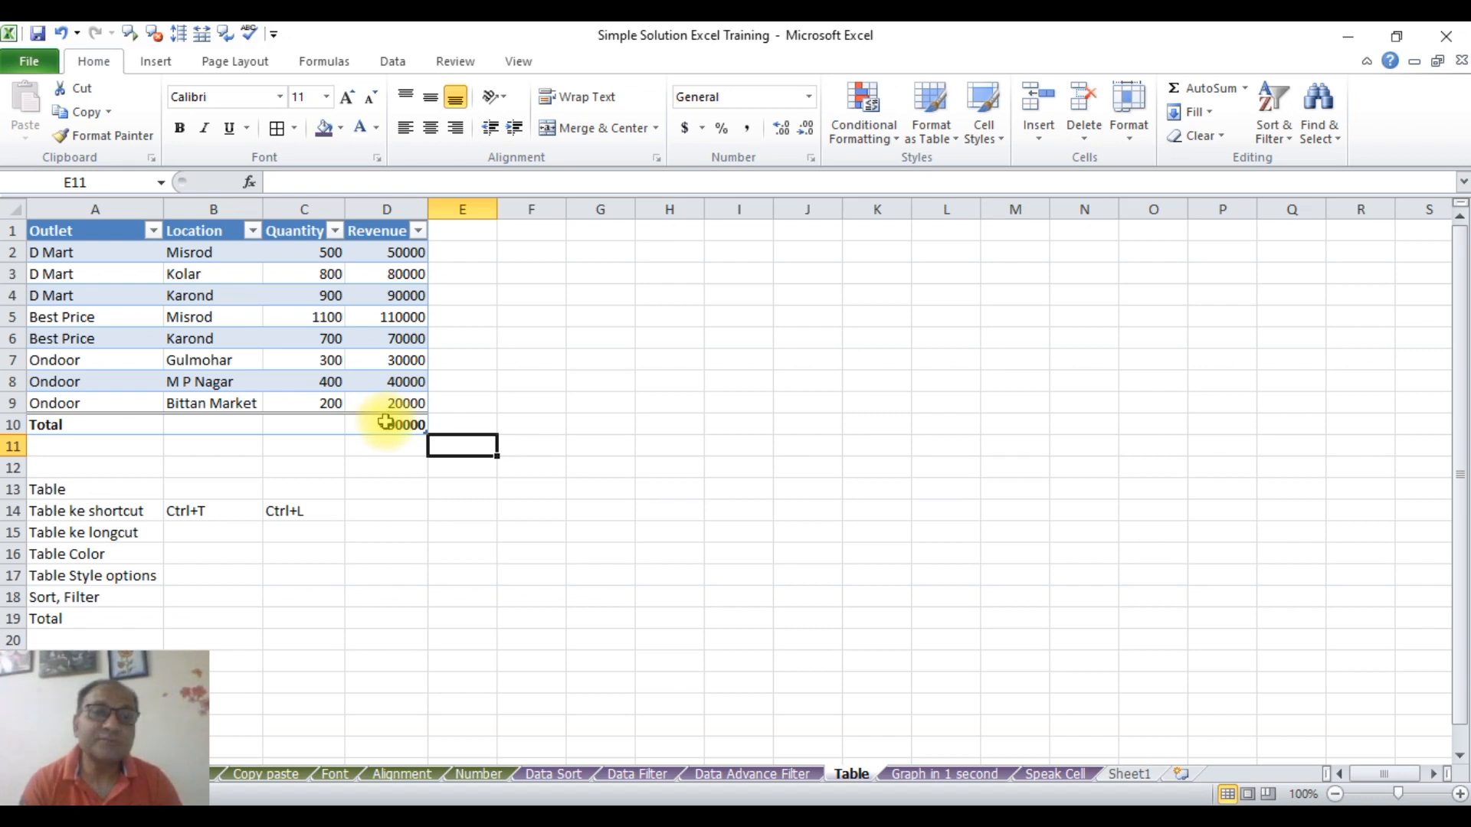
Switch the Revenue total in D10 to Count and check it against the status bar count for D2:D9.
{"action": "left_click", "coordinate": [385, 422]}
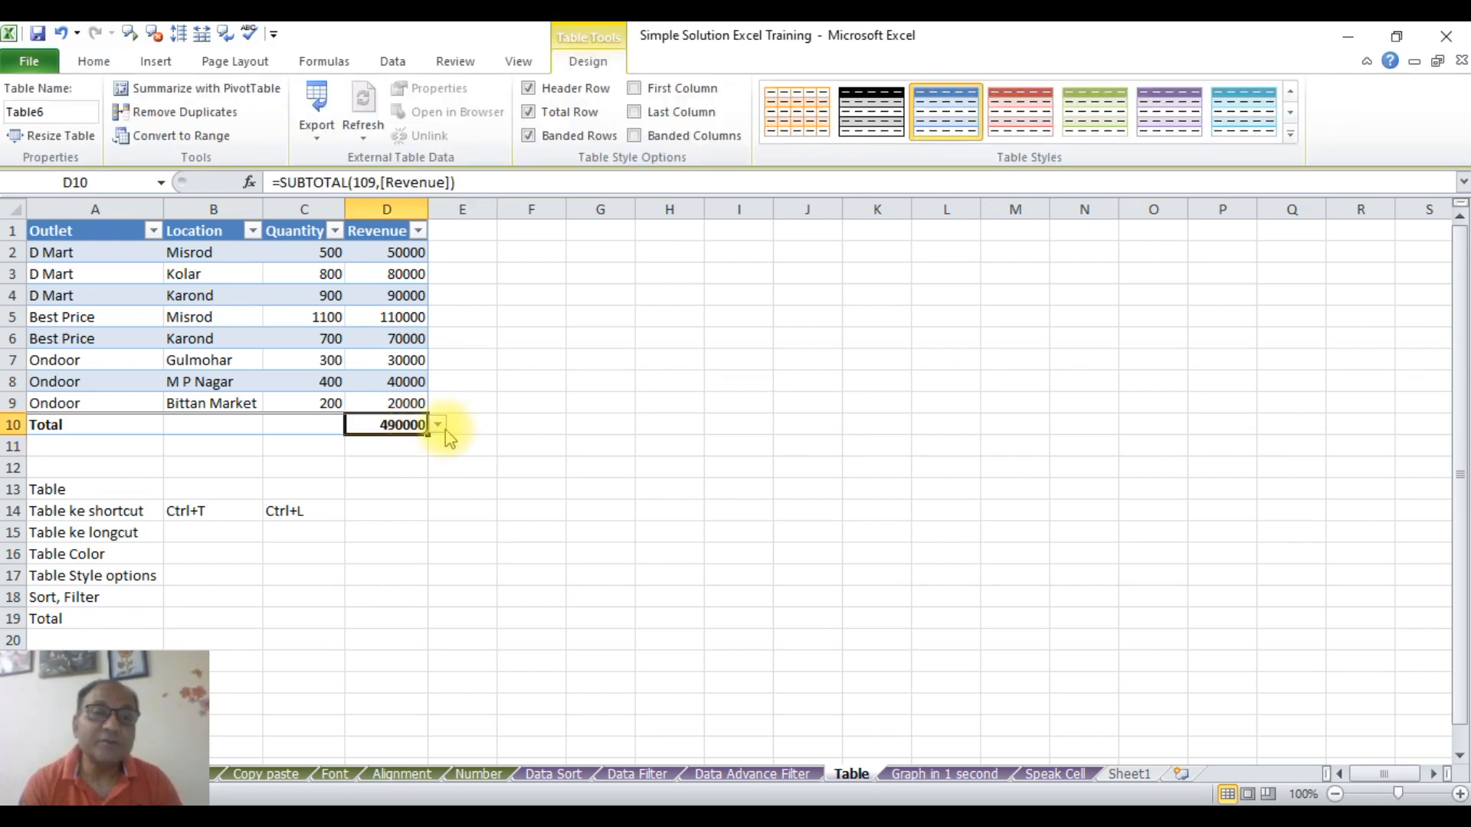
{"action": "left_click", "coordinate": [440, 425]}
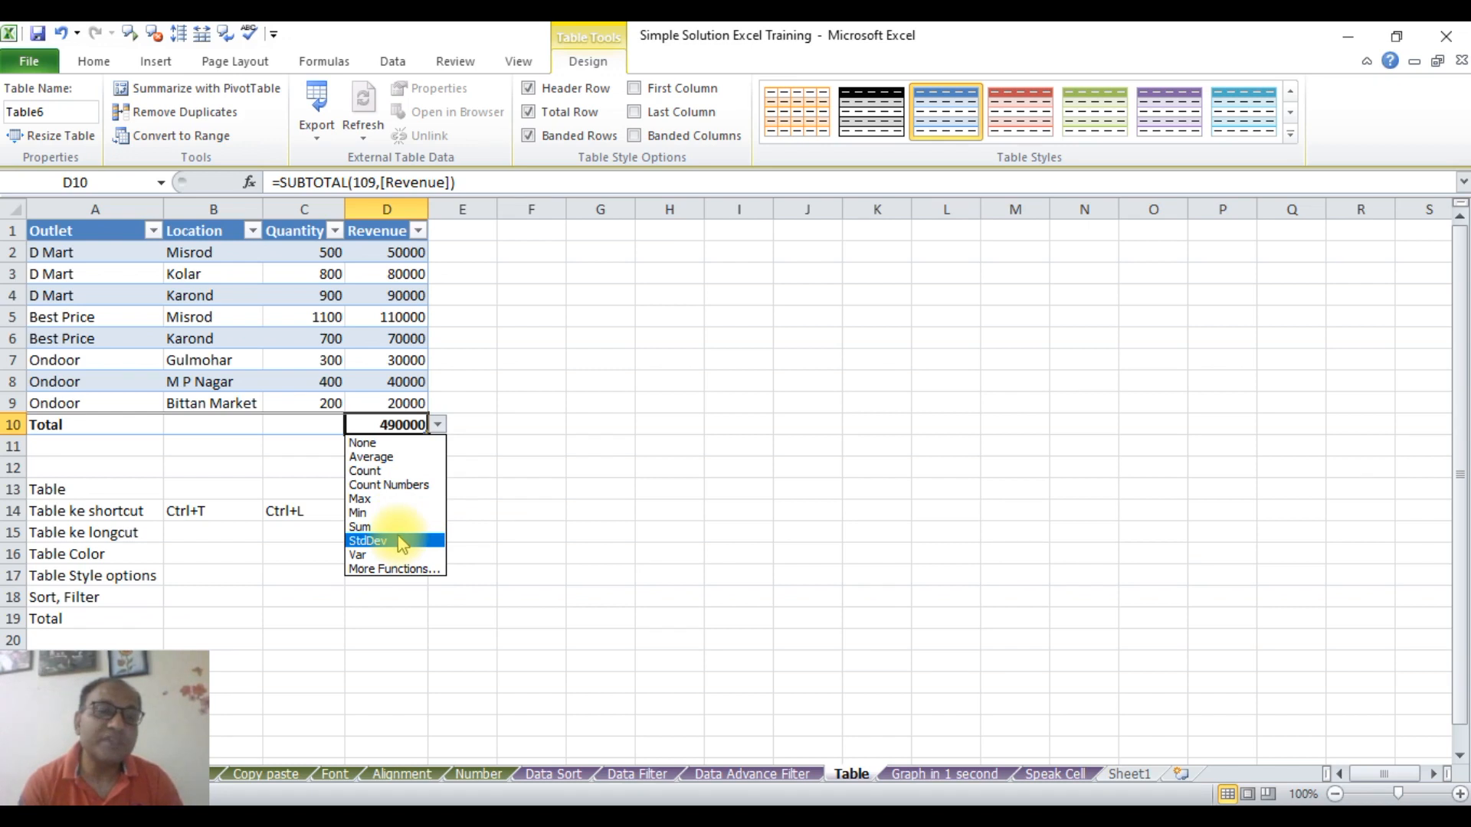
{"action": "left_click", "coordinate": [390, 475]}
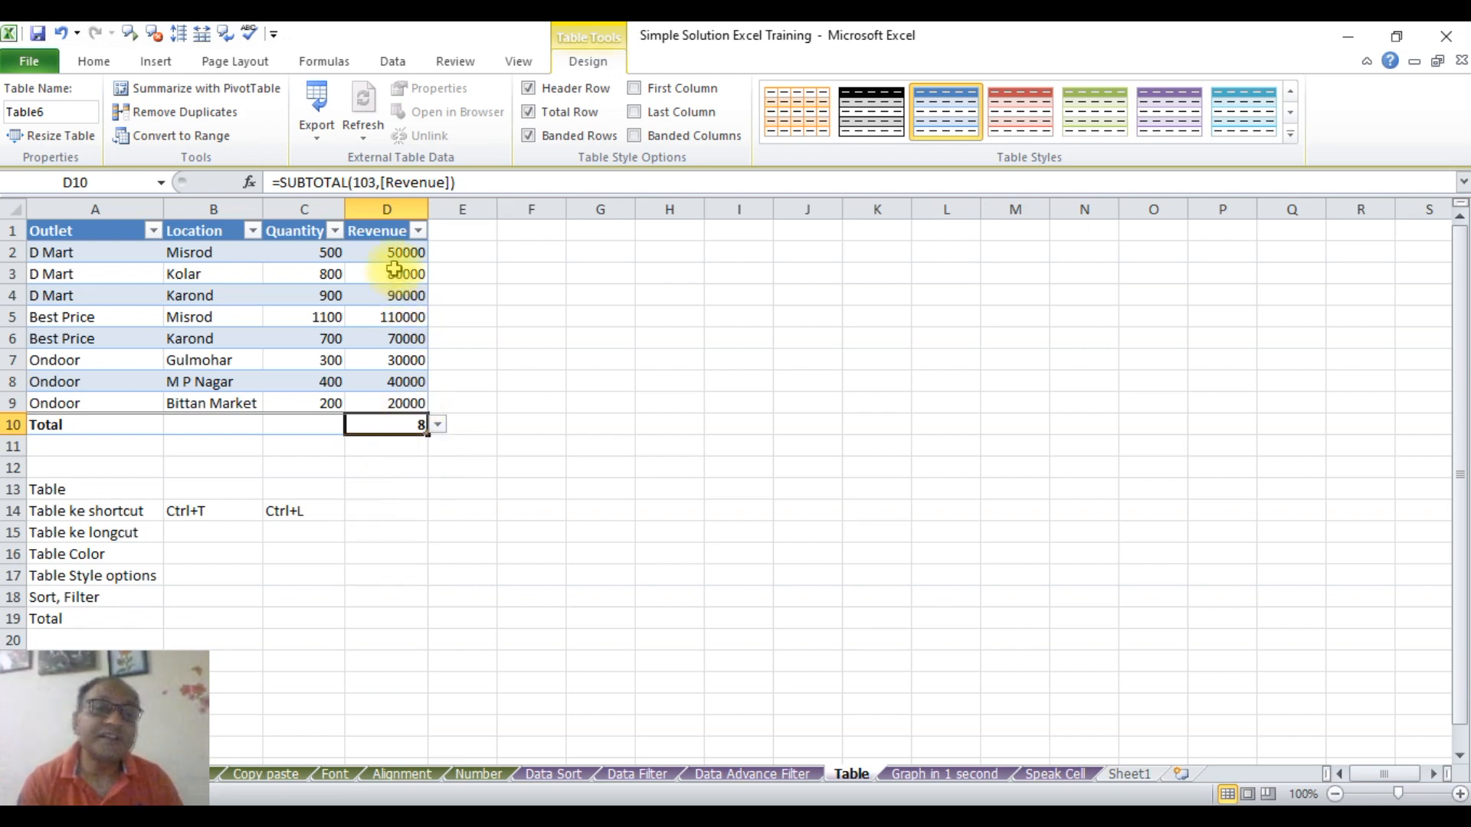
{"action": "left_click_drag", "start_coordinate": [391, 255], "coordinate": [410, 405]}
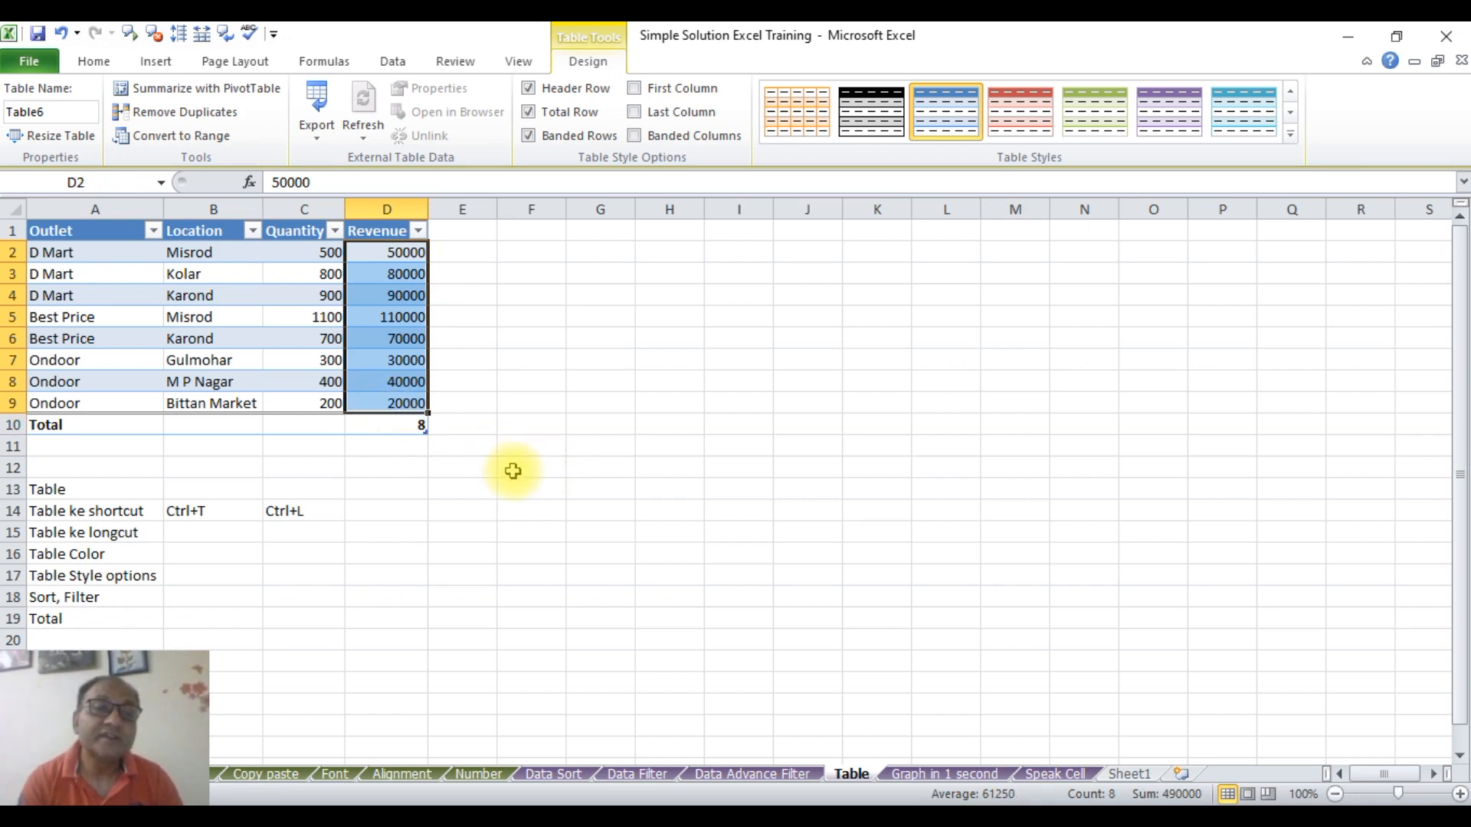
Try the Max and Min functions for the Revenue total in D10.
{"action": "left_click", "coordinate": [374, 425]}
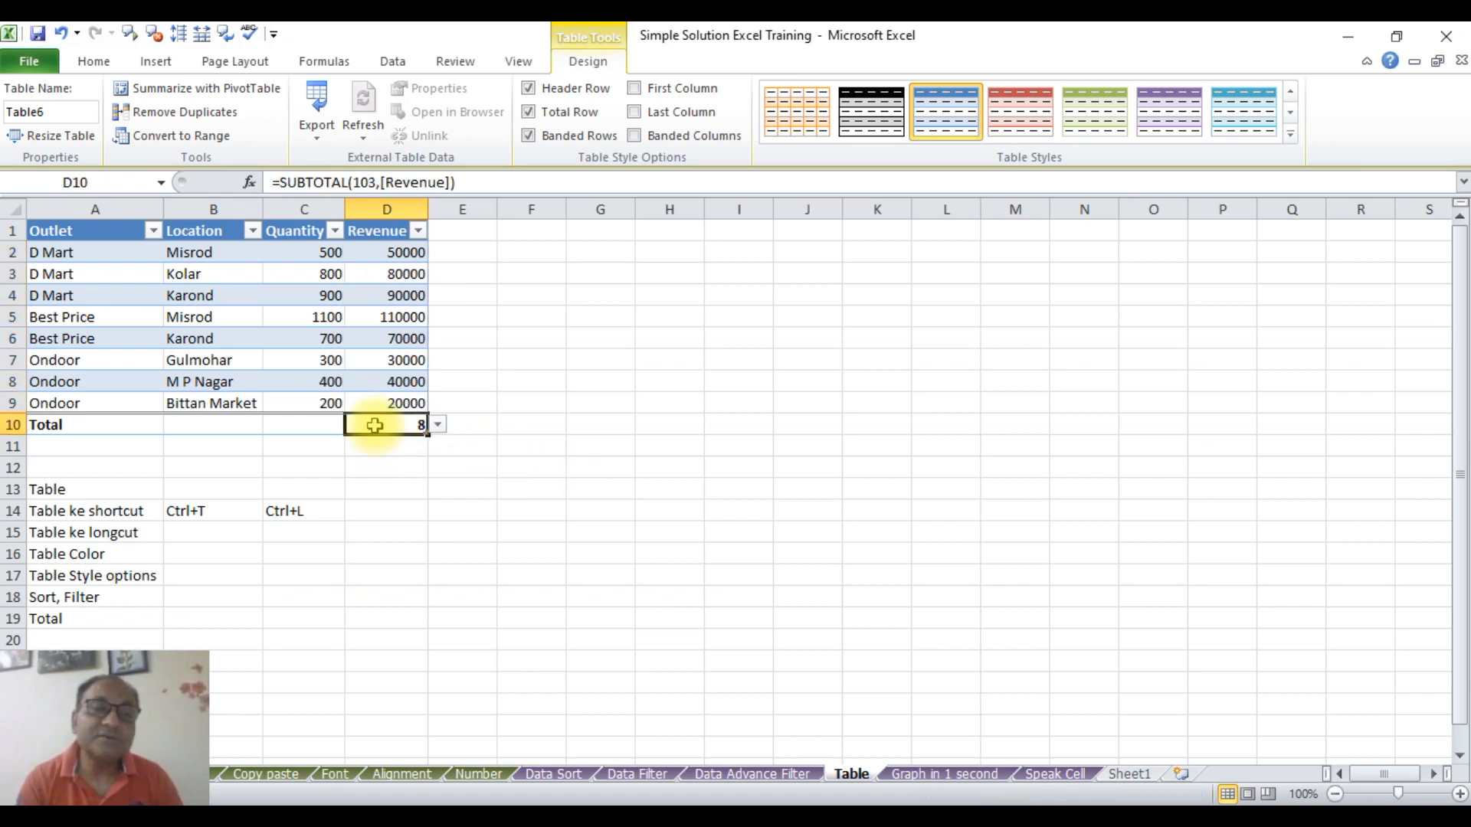
{"action": "left_click", "coordinate": [438, 427]}
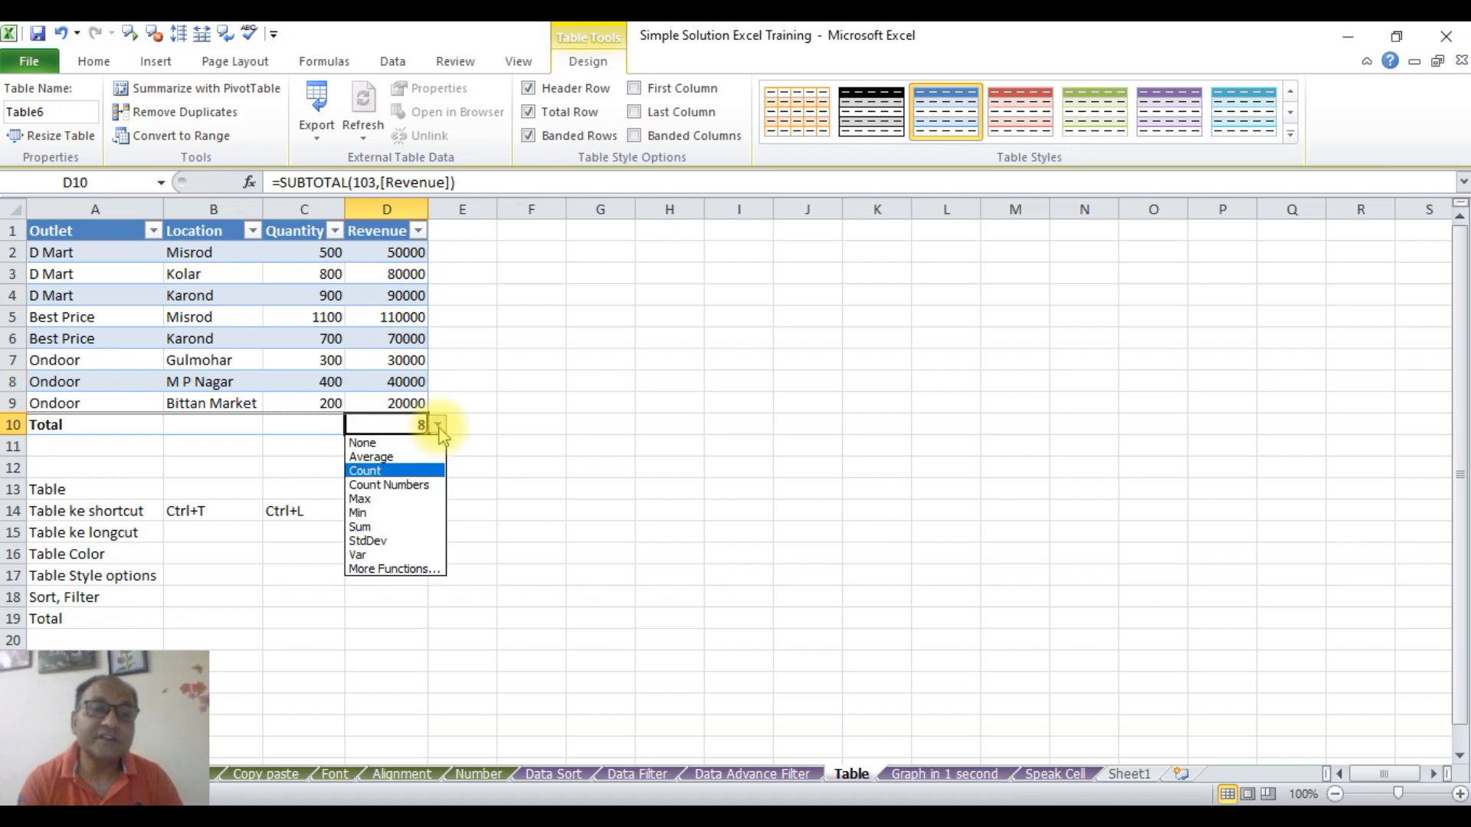
{"action": "left_click", "coordinate": [414, 502]}
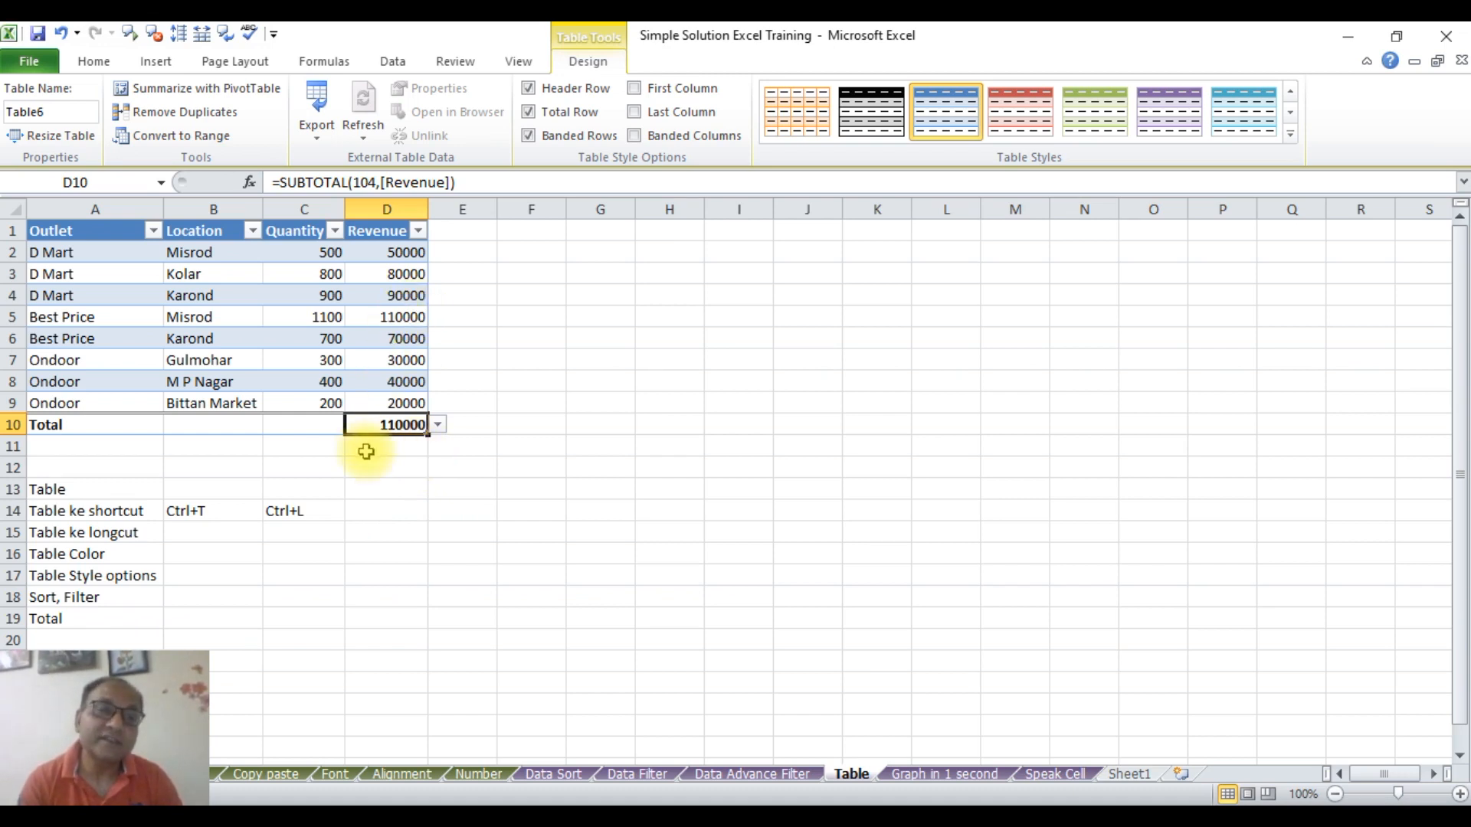
{"action": "left_click", "coordinate": [436, 425]}
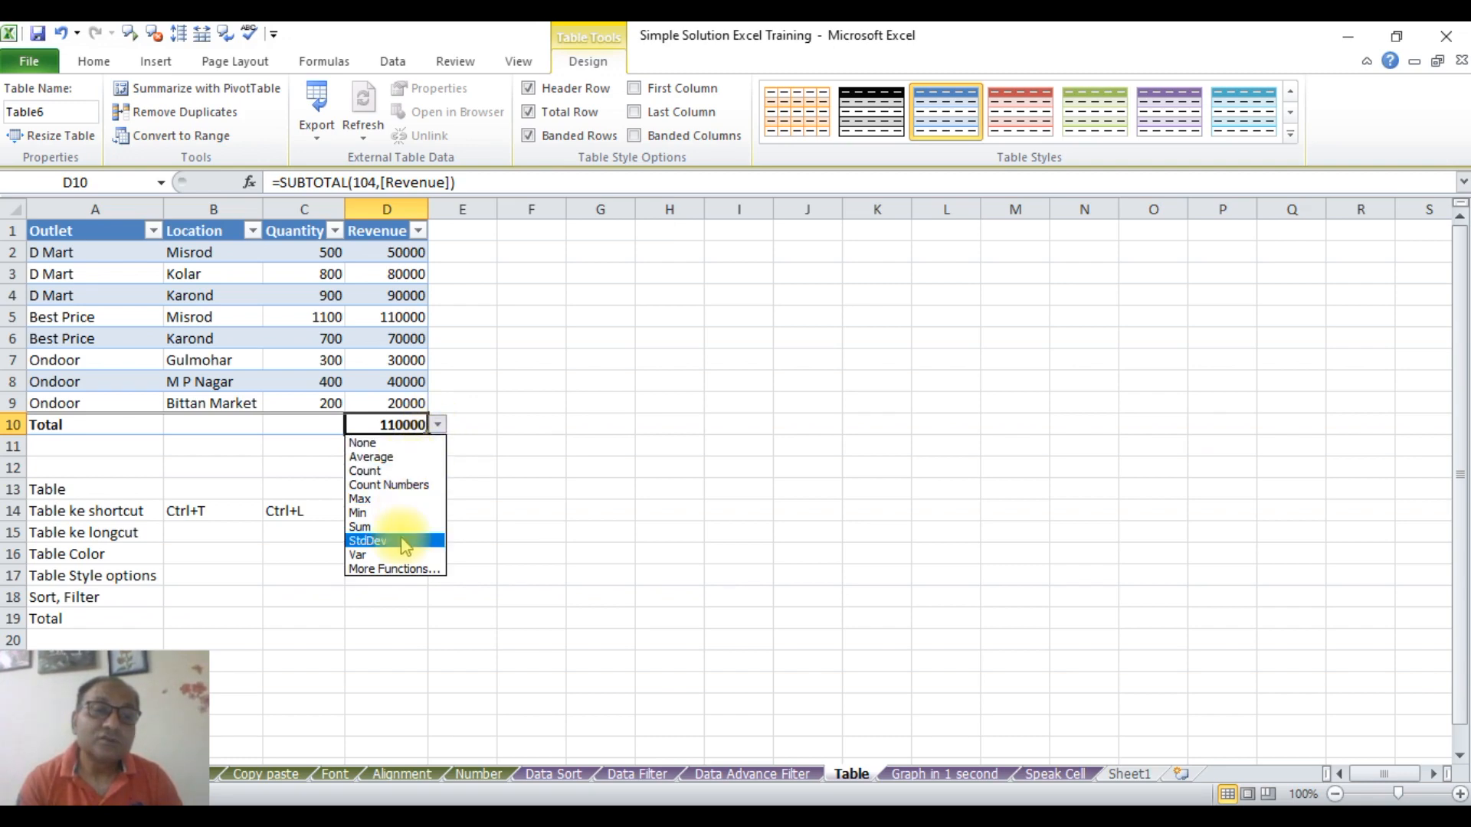
{"action": "left_click", "coordinate": [390, 513]}
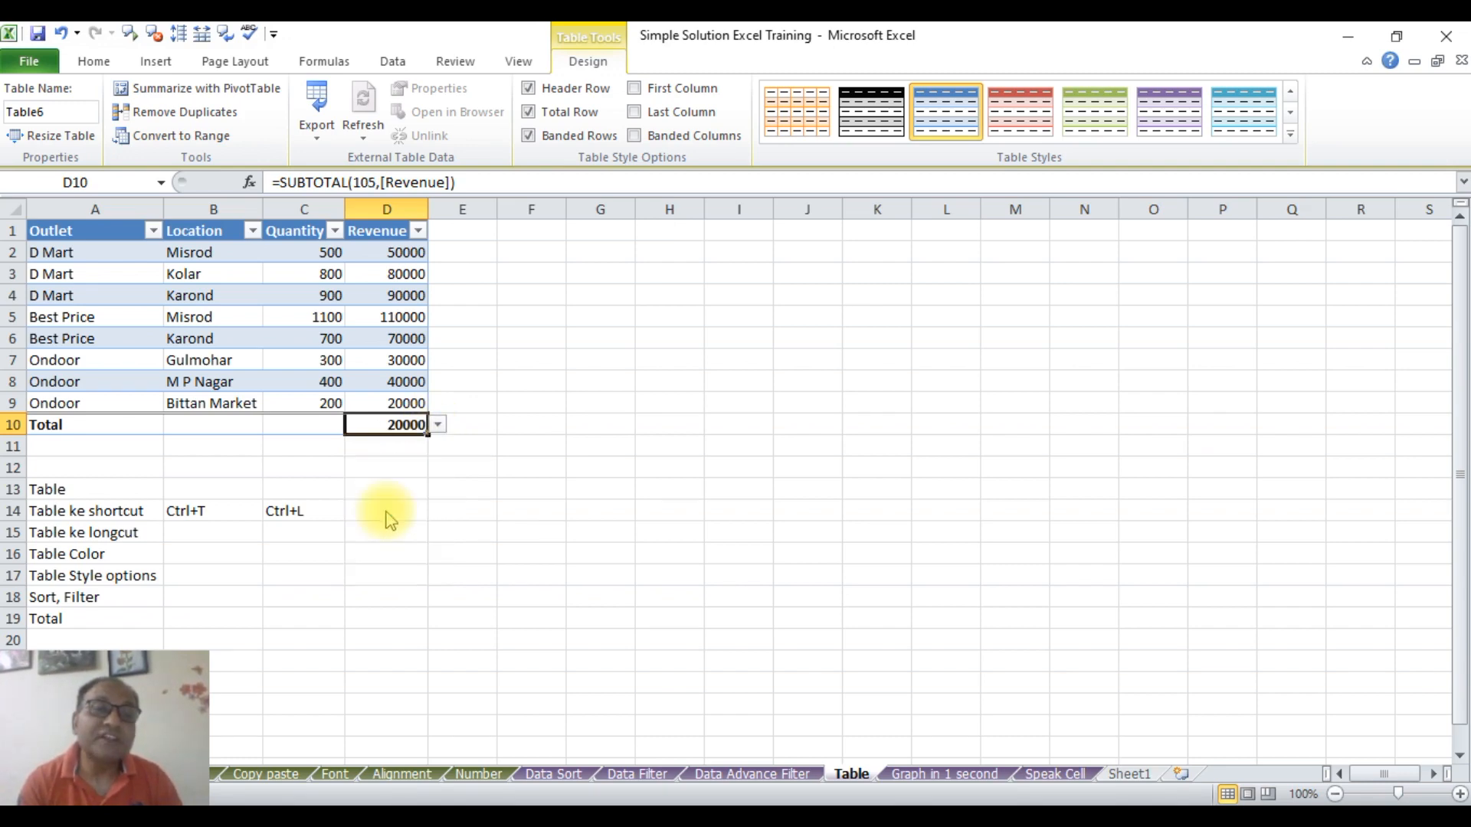
Set the Revenue total in D10 to Average.
{"action": "left_click", "coordinate": [440, 426]}
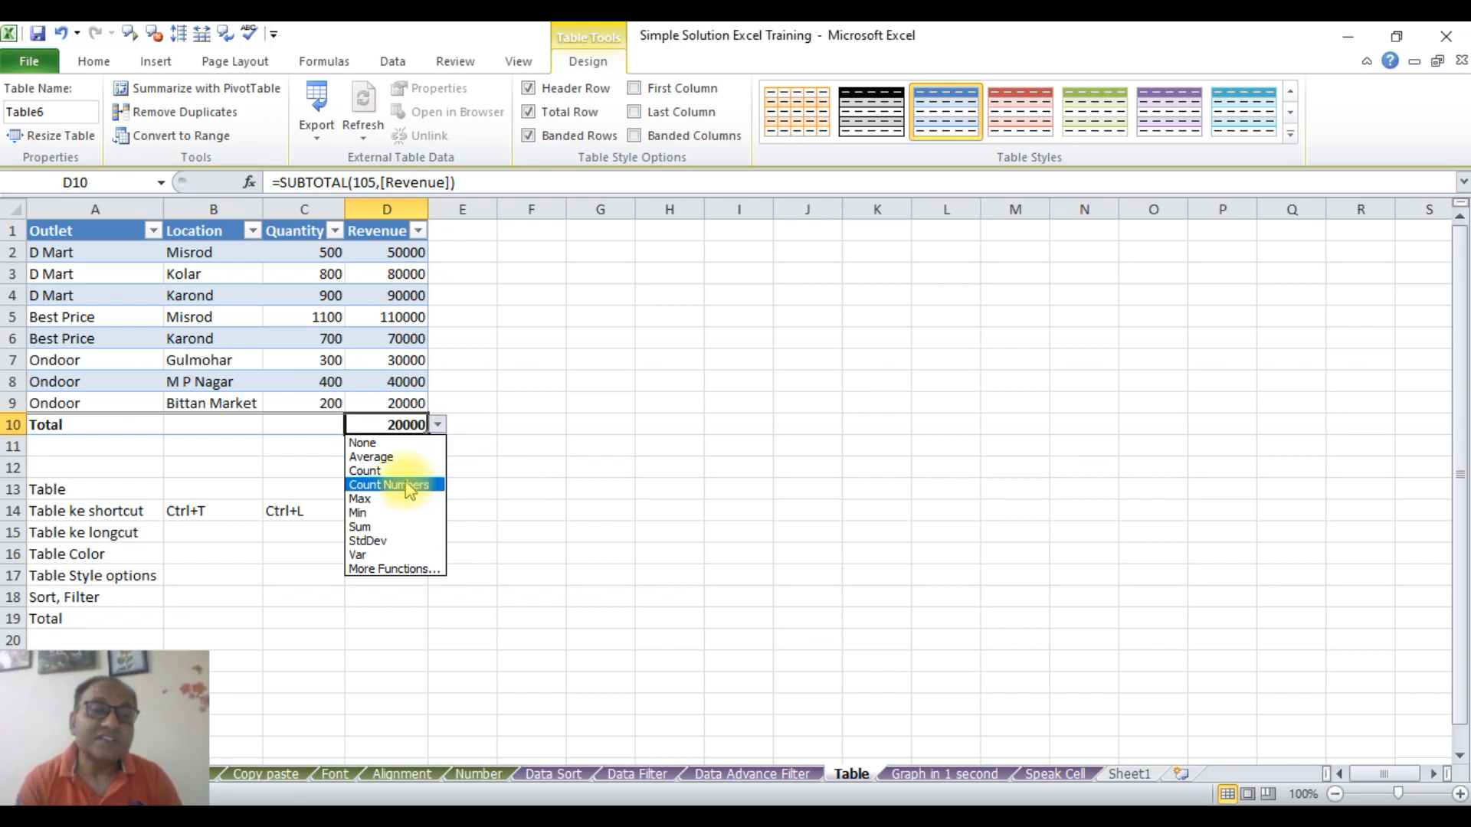
{"action": "left_click", "coordinate": [397, 459]}
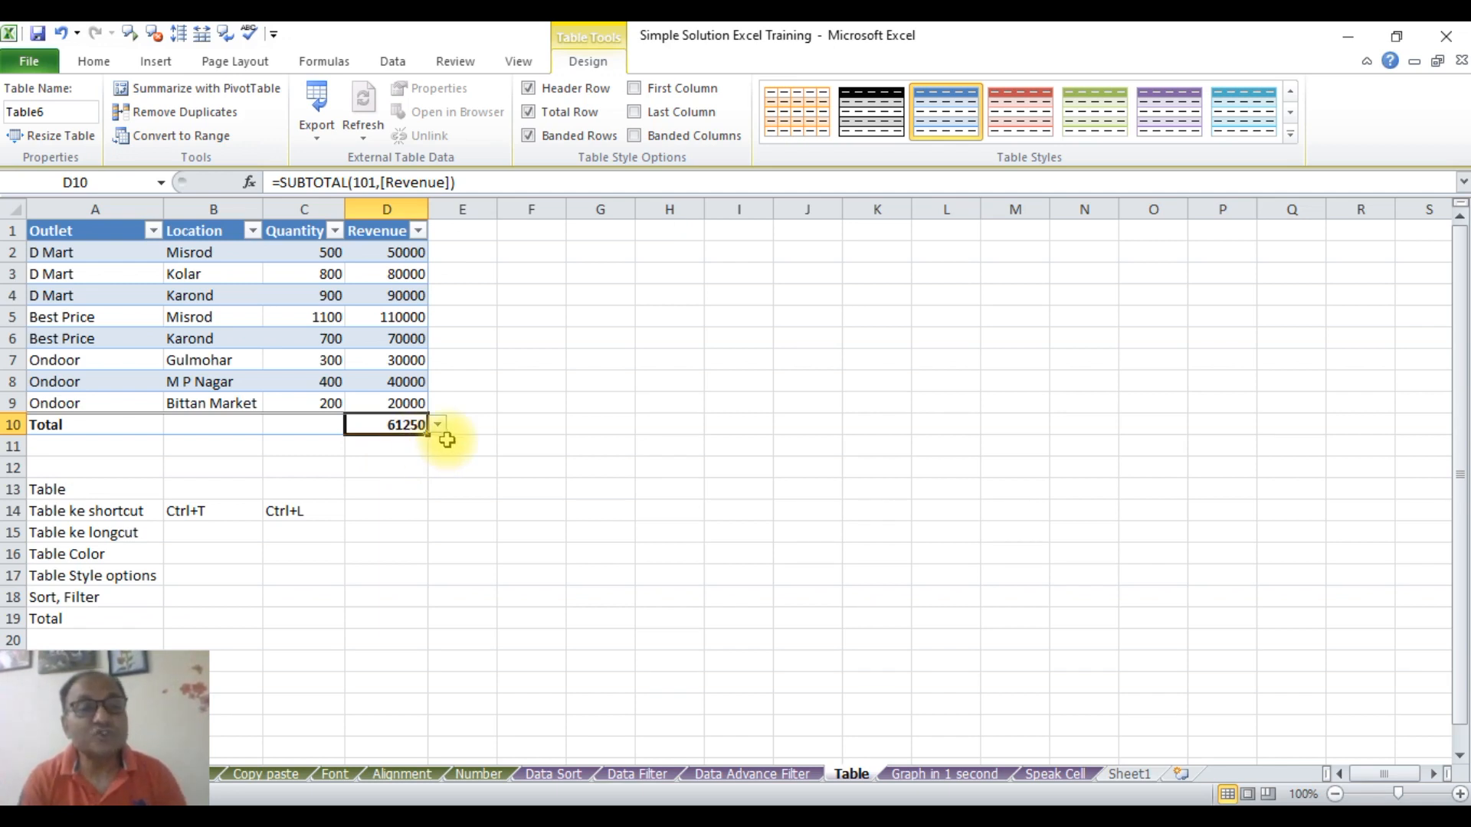
{"action": "left_click", "coordinate": [422, 465]}
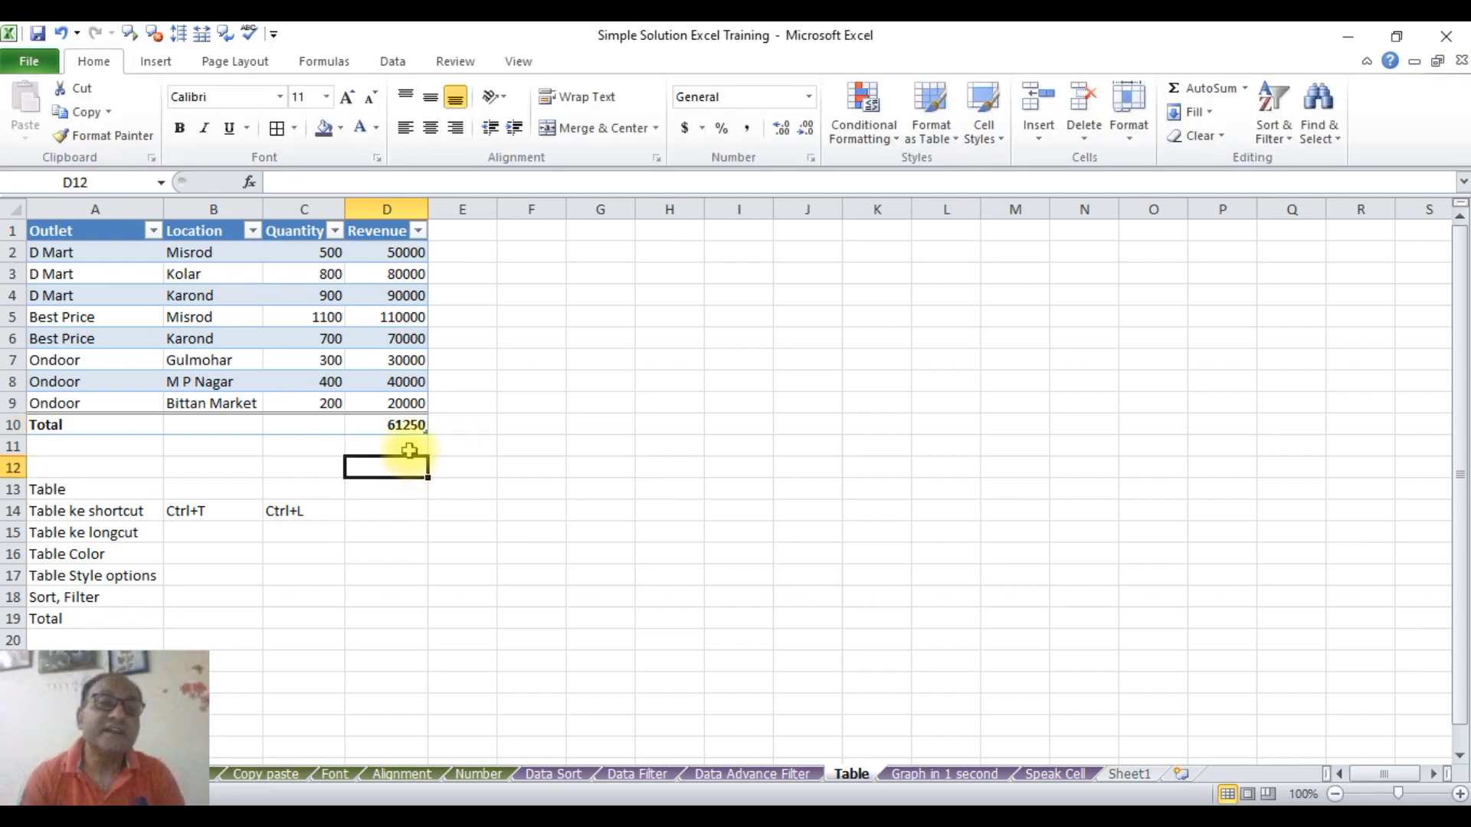
{"action": "left_click", "coordinate": [395, 405]}
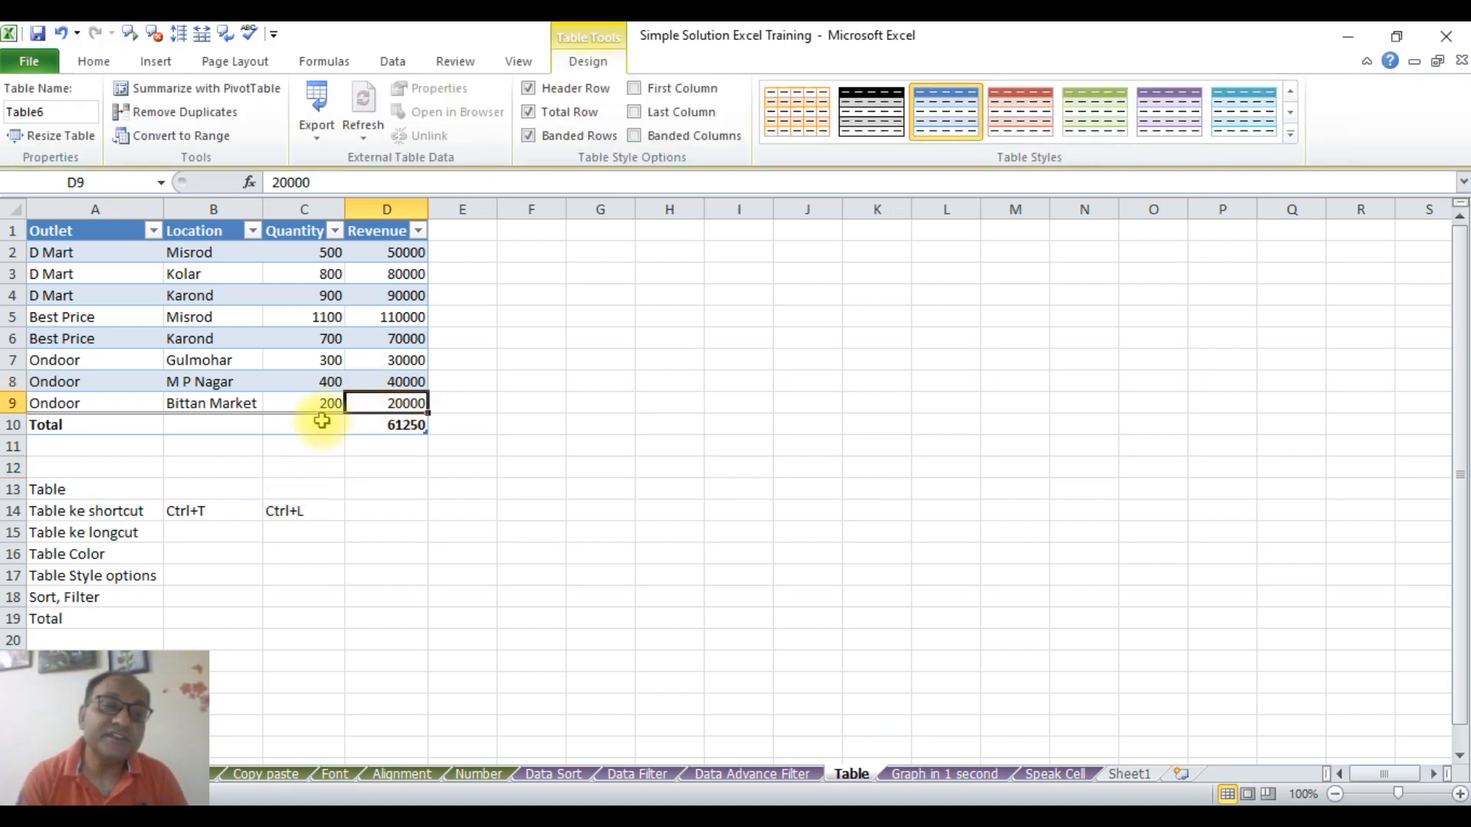
Try Average for the Quantity total in C10 and settle on Count.
{"action": "left_click", "coordinate": [324, 420]}
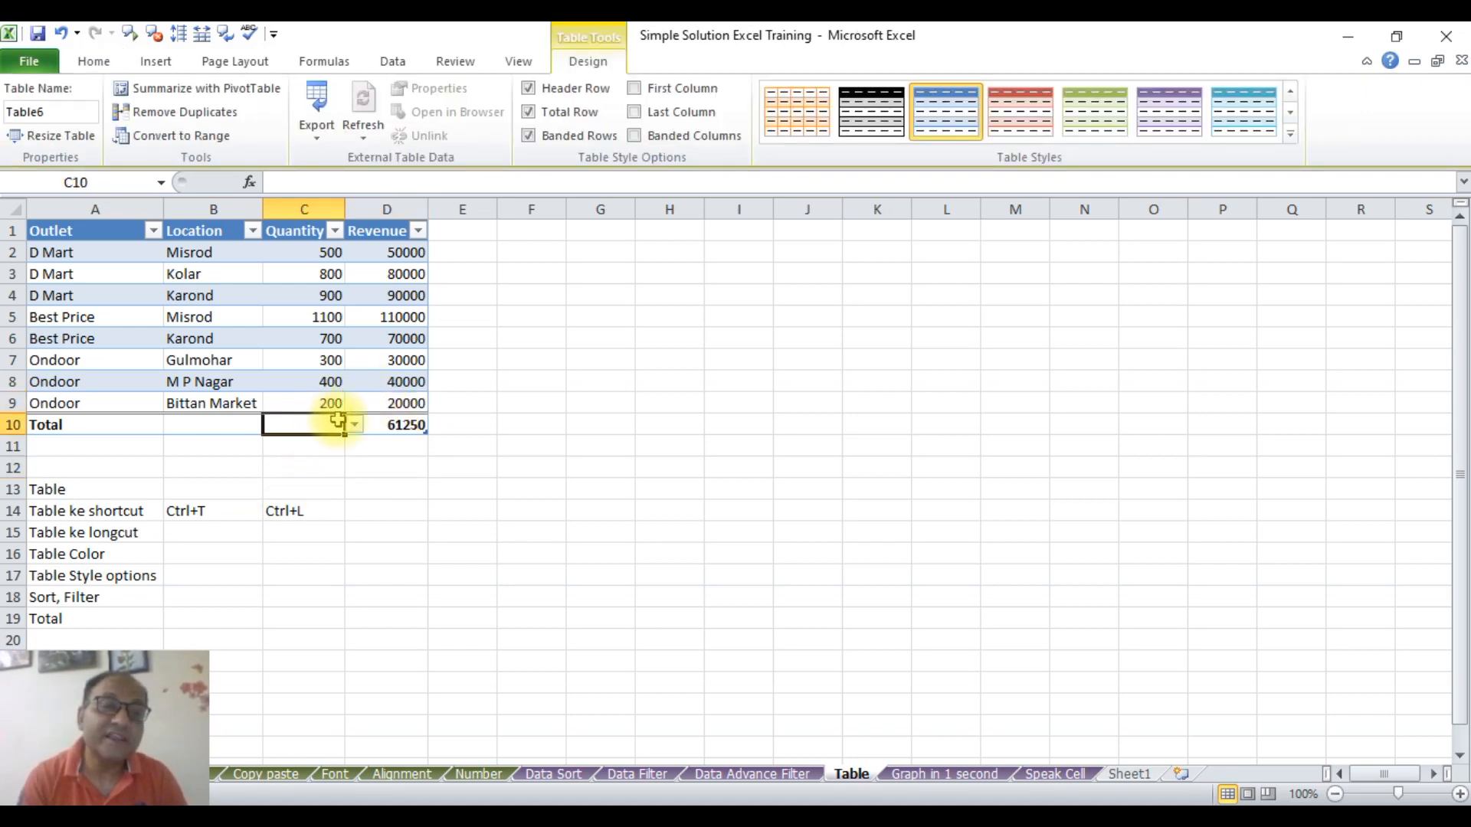
{"action": "left_click", "coordinate": [353, 426]}
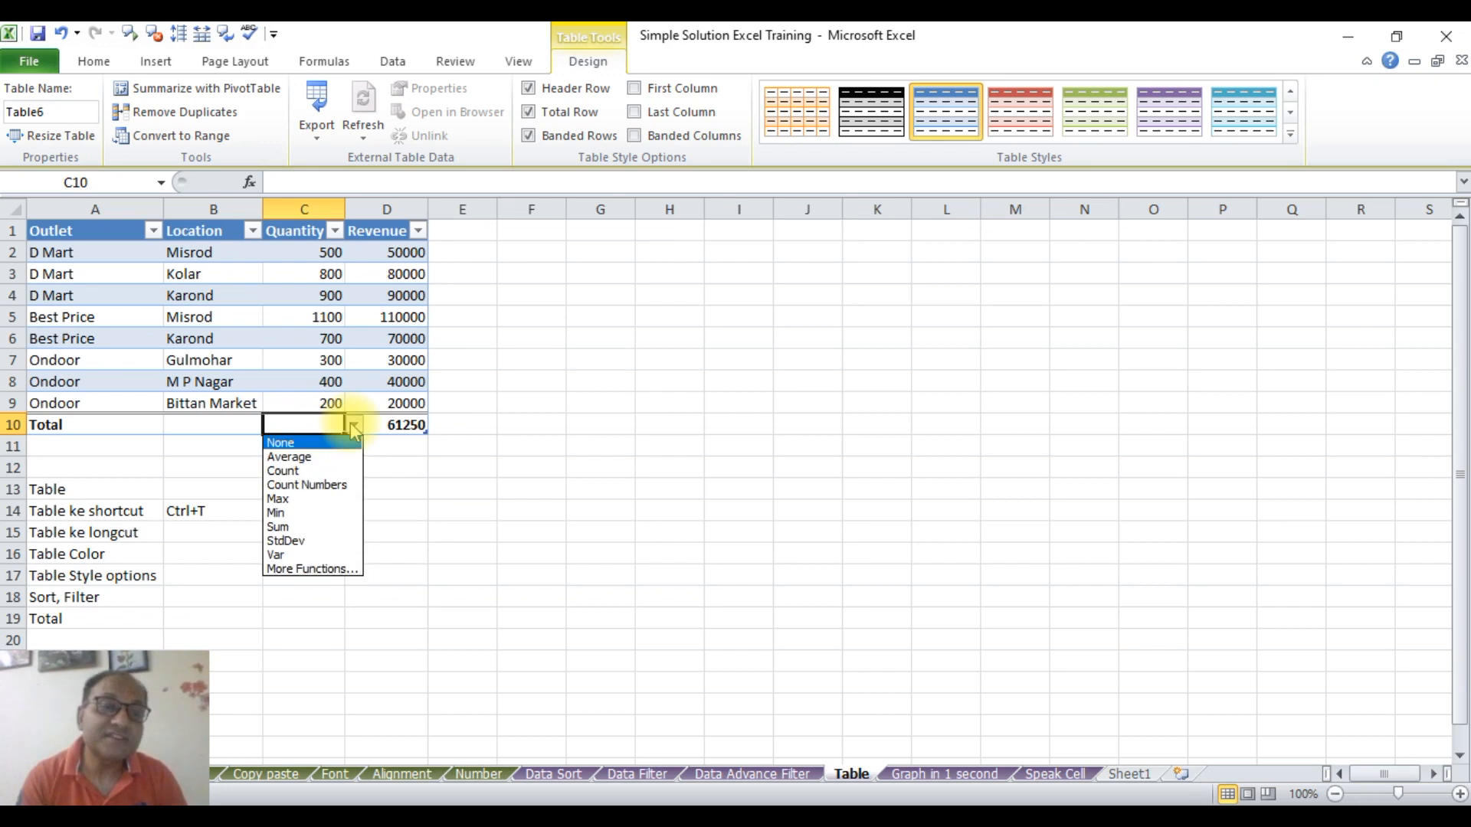
{"action": "left_click", "coordinate": [321, 457]}
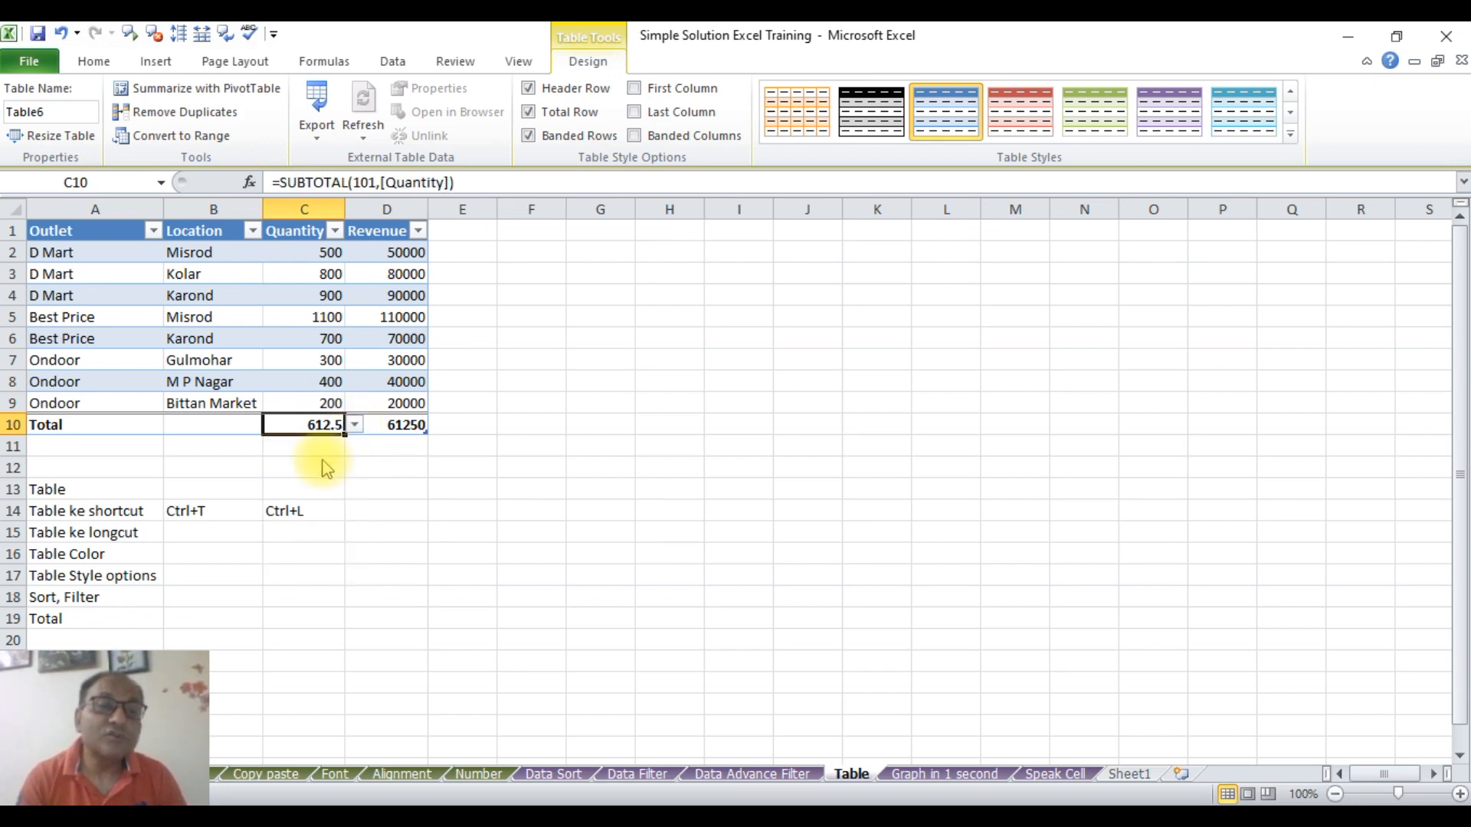
{"action": "left_click", "coordinate": [355, 426]}
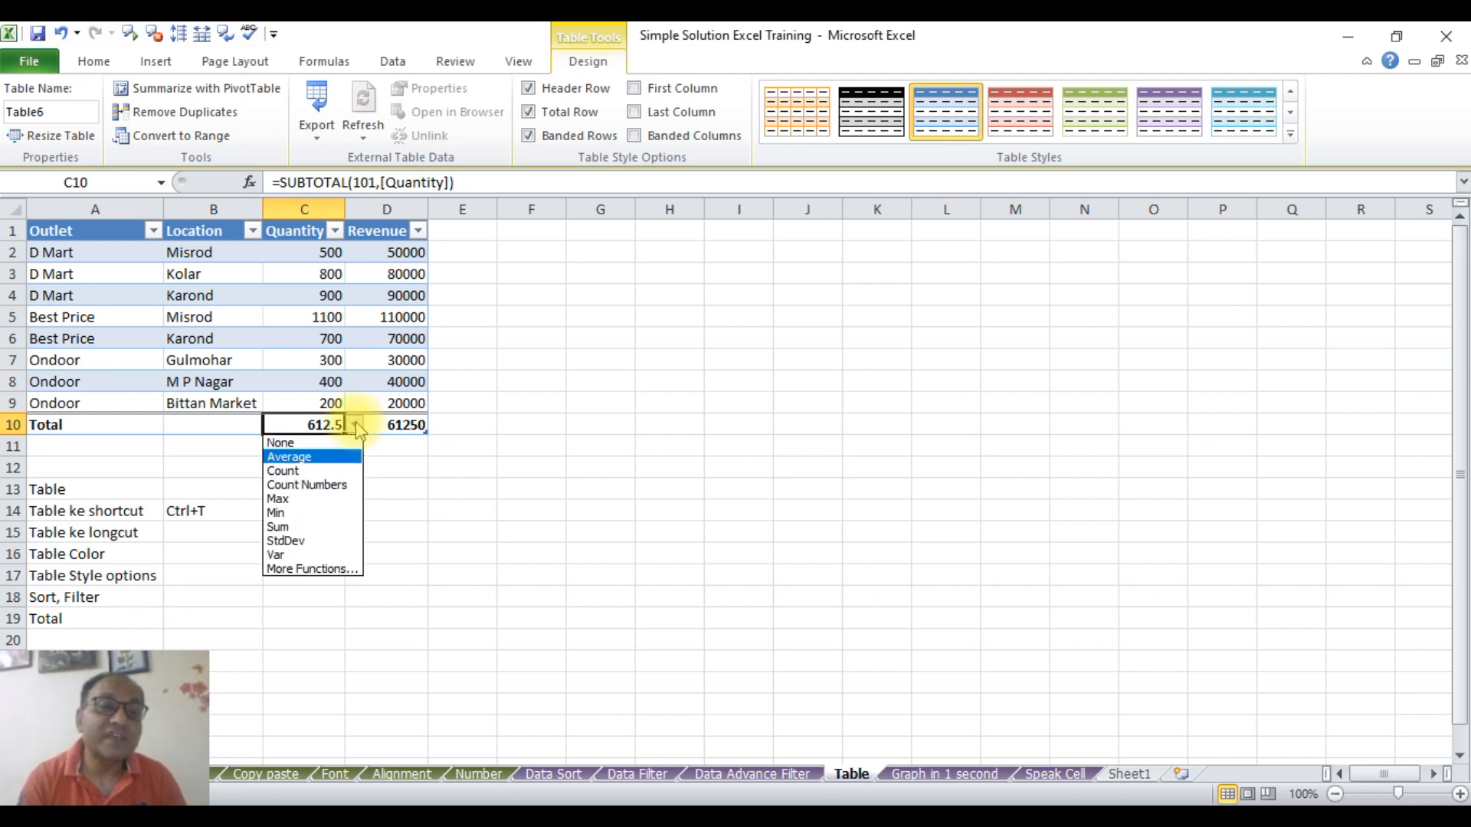
{"action": "key", "text": "Up"}
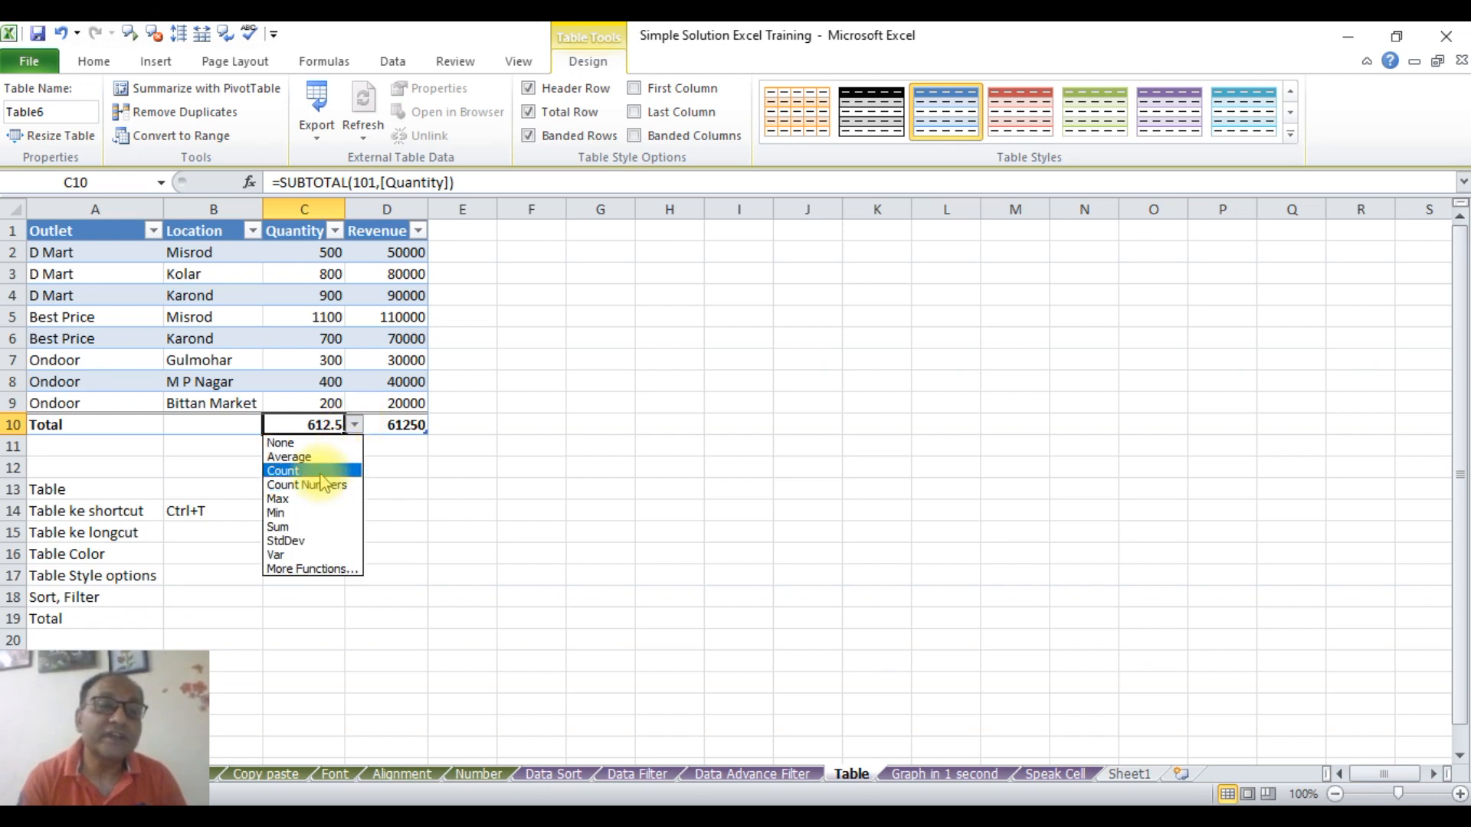
{"action": "left_click", "coordinate": [322, 470]}
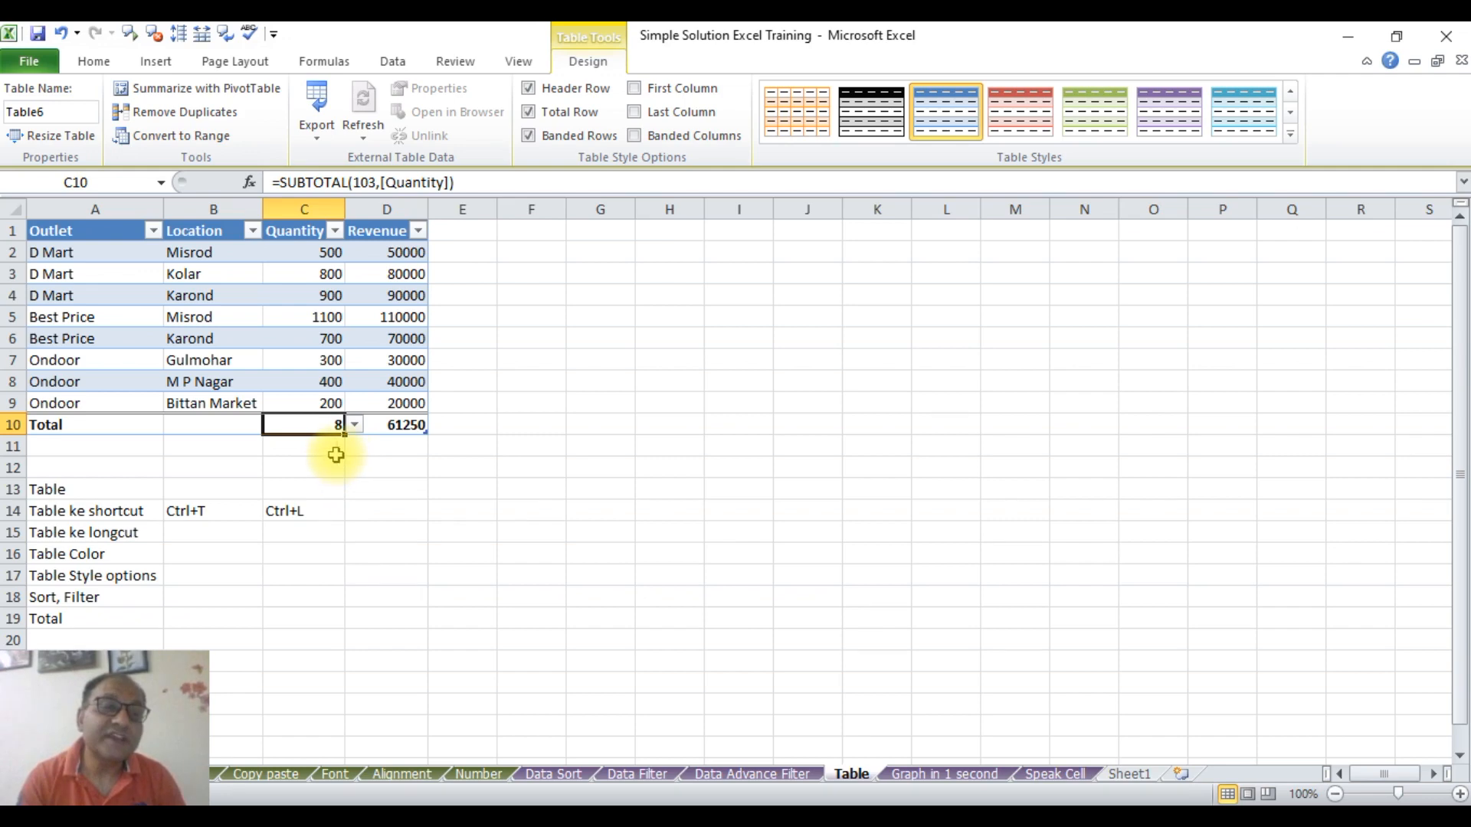
Set the Location column's total in B10 to Count.
{"action": "left_click", "coordinate": [191, 423]}
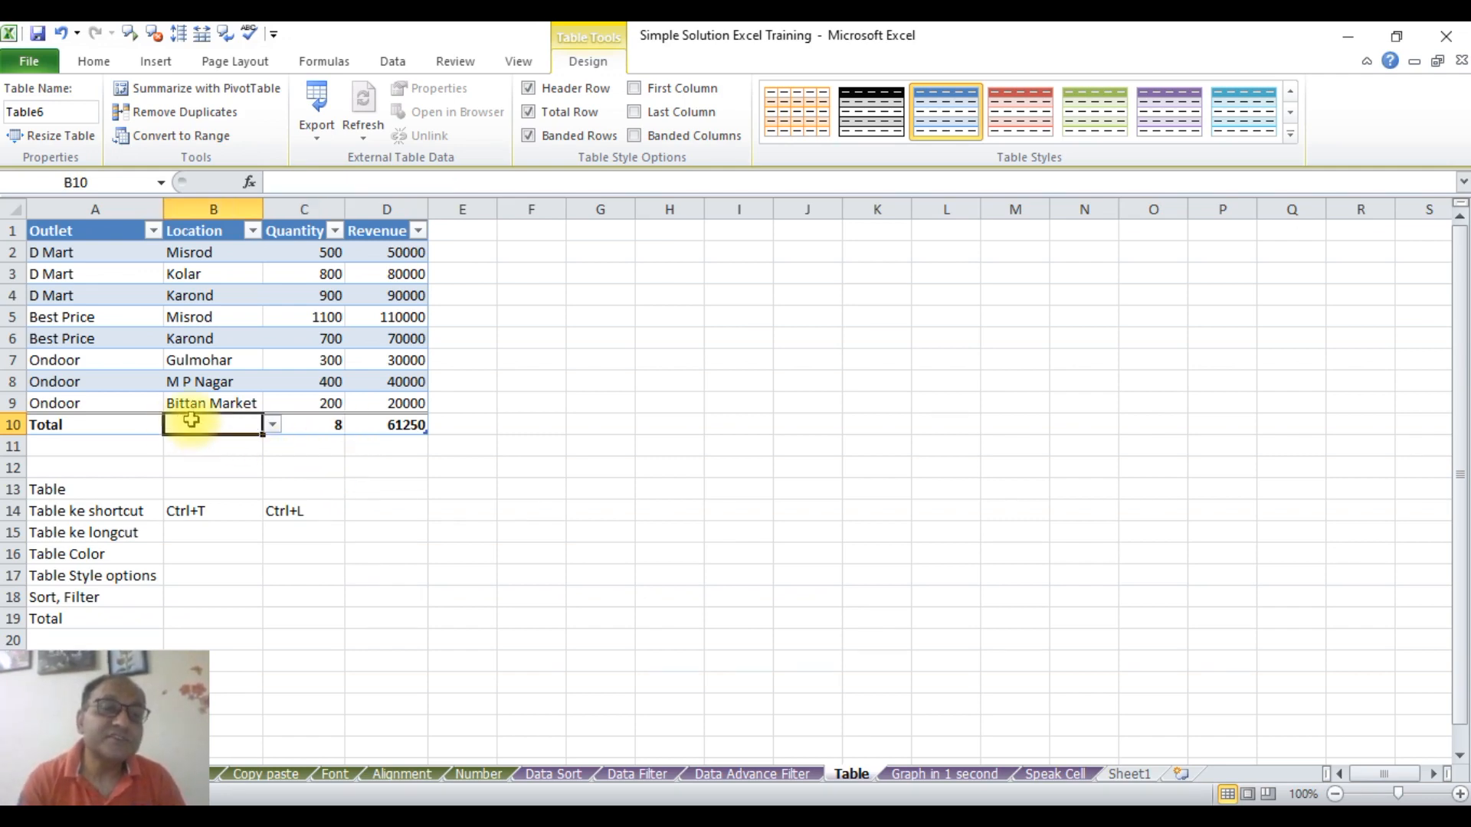
{"action": "left_click", "coordinate": [272, 426]}
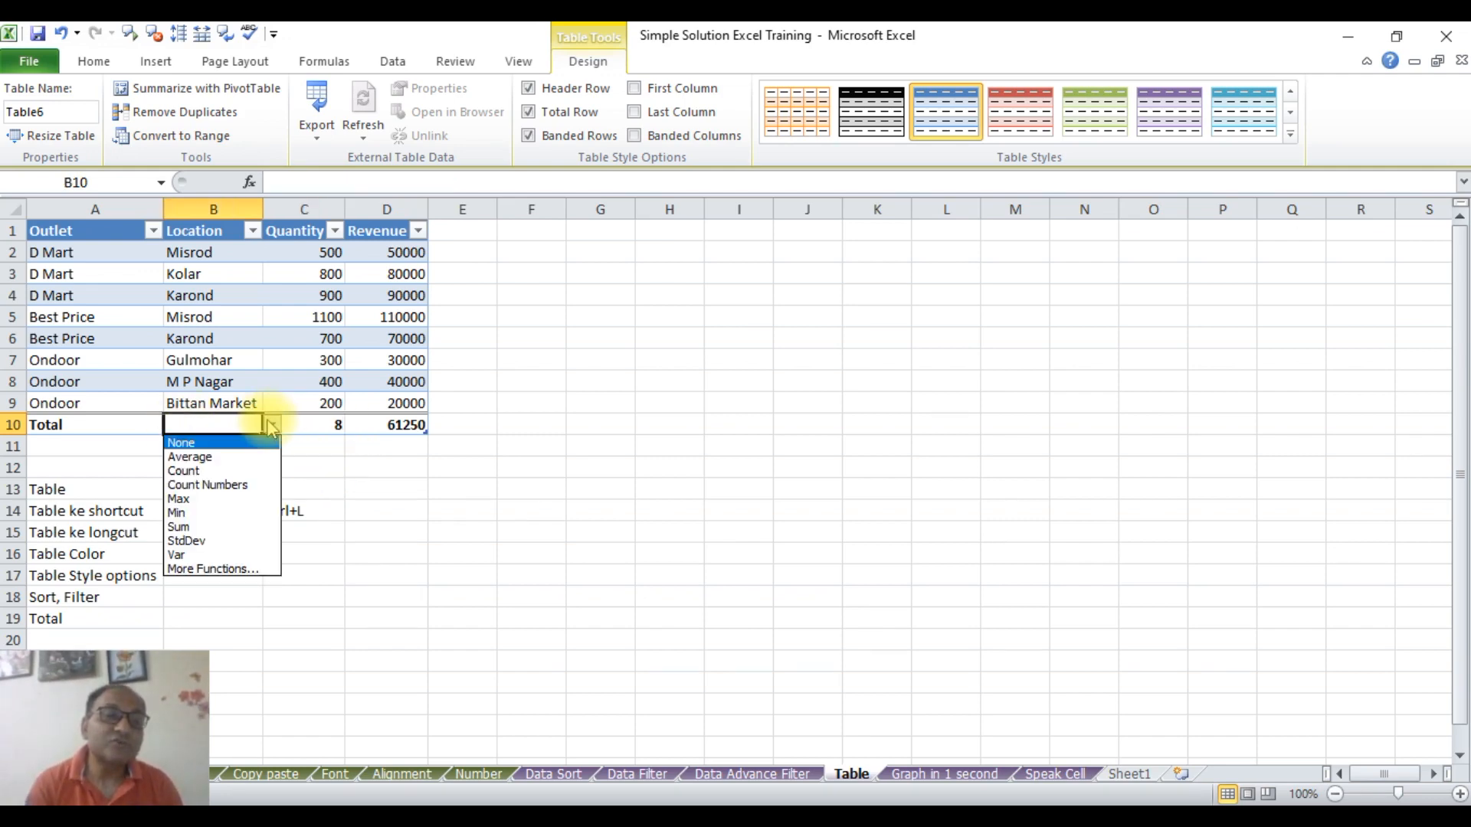
{"action": "left_click", "coordinate": [243, 469]}
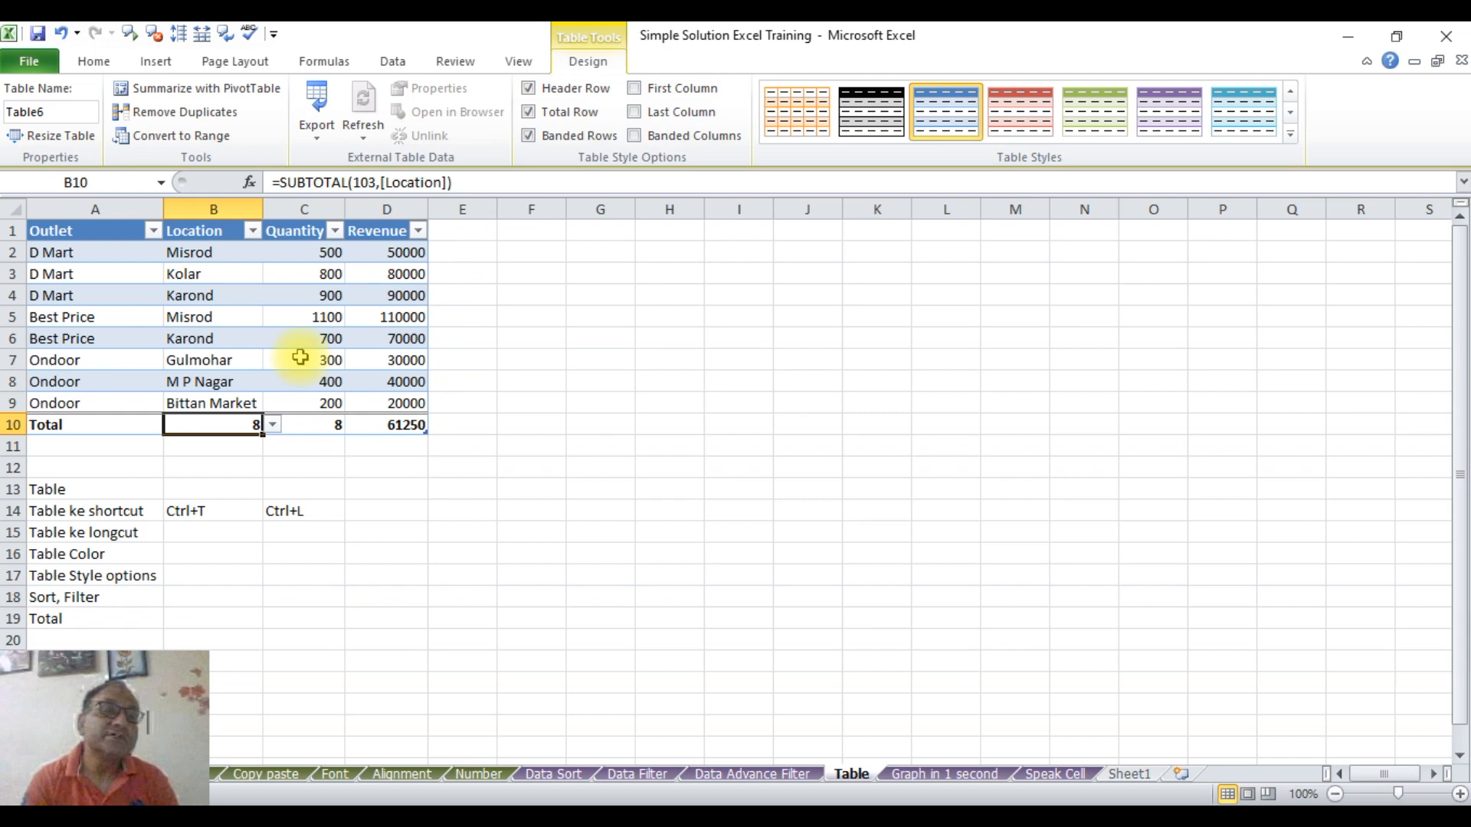
Look through the sort and filter options of the table's Outlet column without applying any.
{"action": "left_click", "coordinate": [153, 252]}
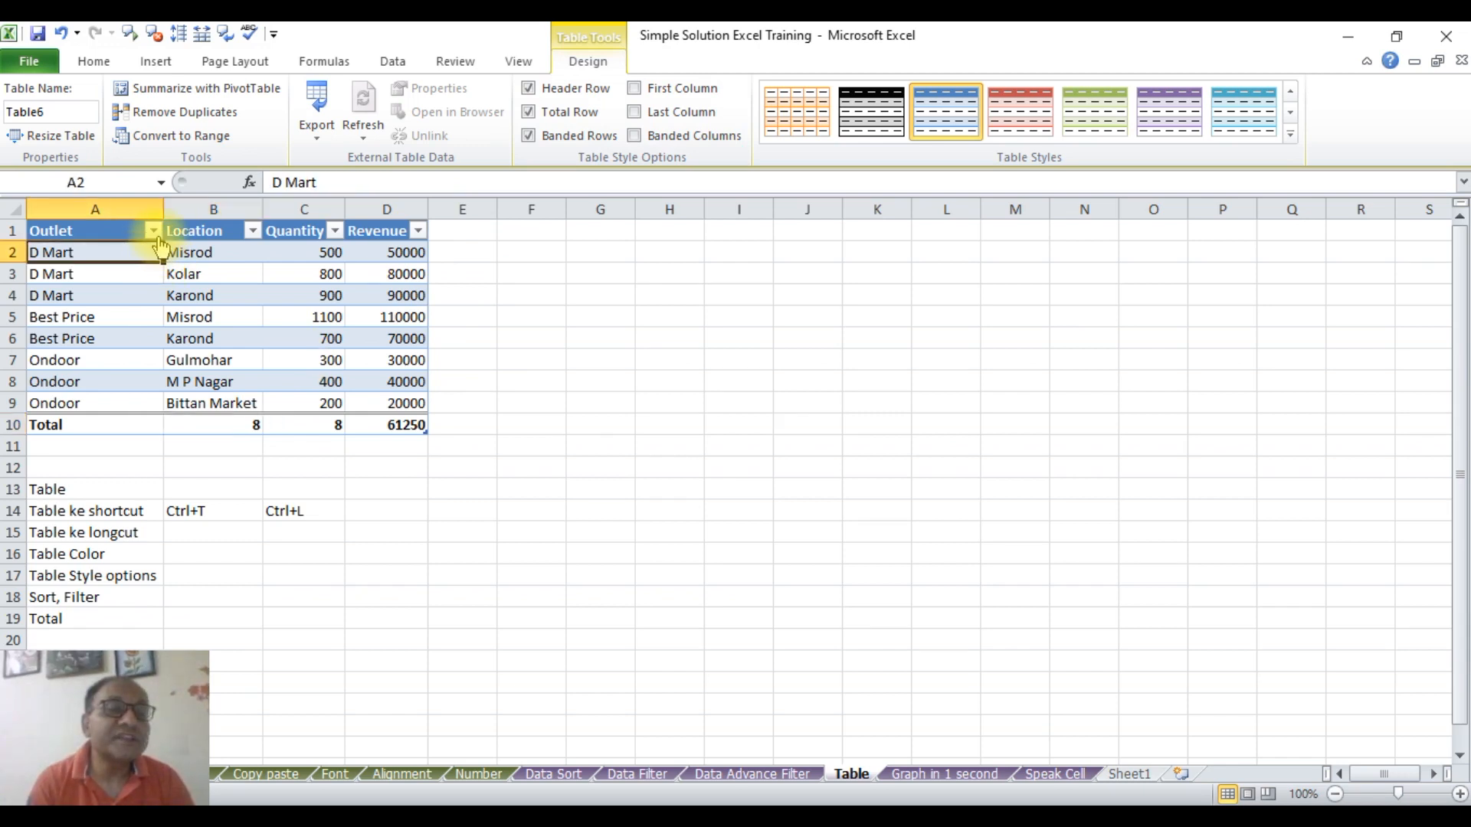
{"action": "left_click", "coordinate": [154, 231]}
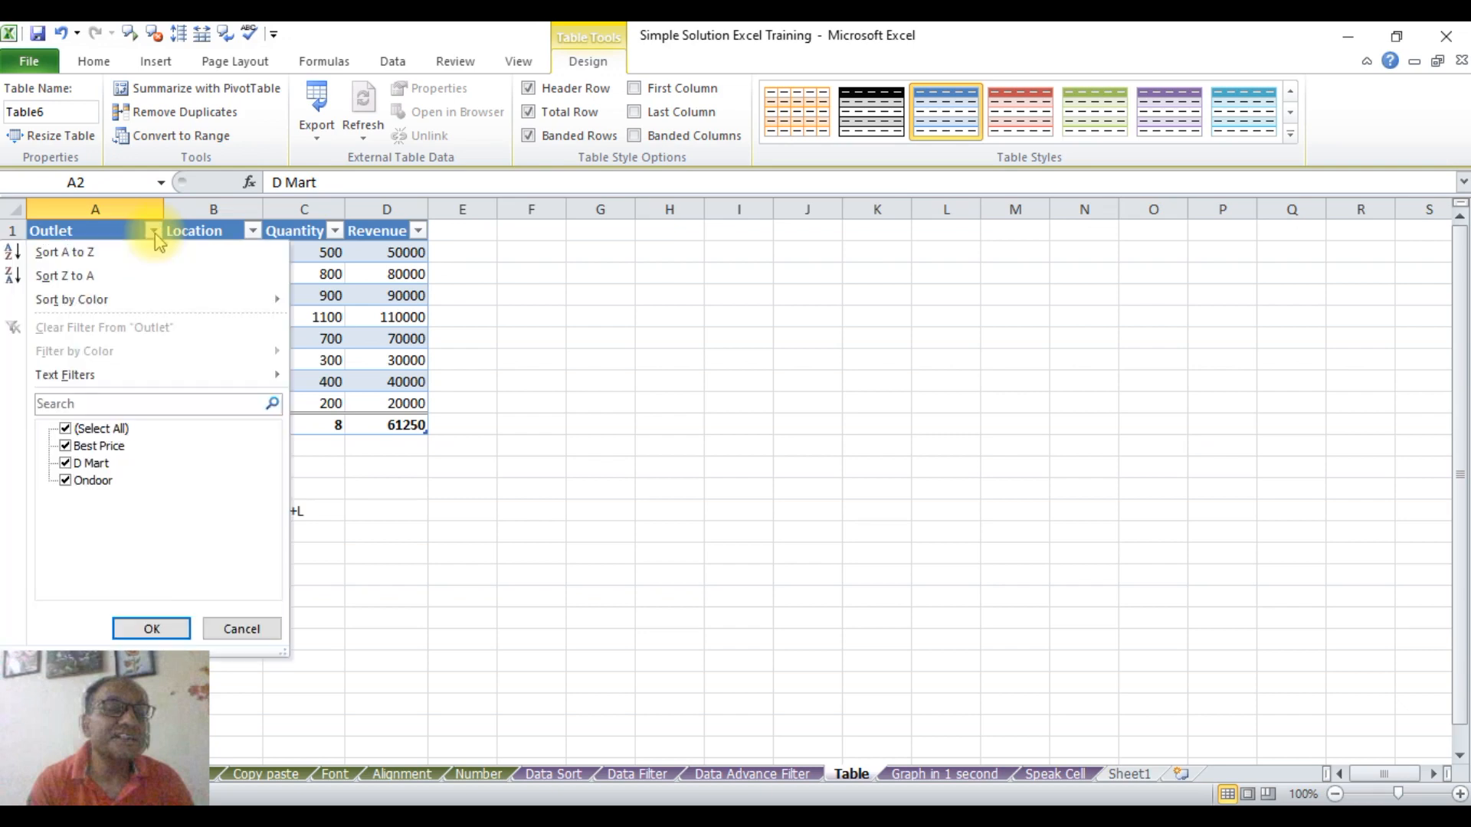
{"action": "mouse_move", "coordinate": [155, 301]}
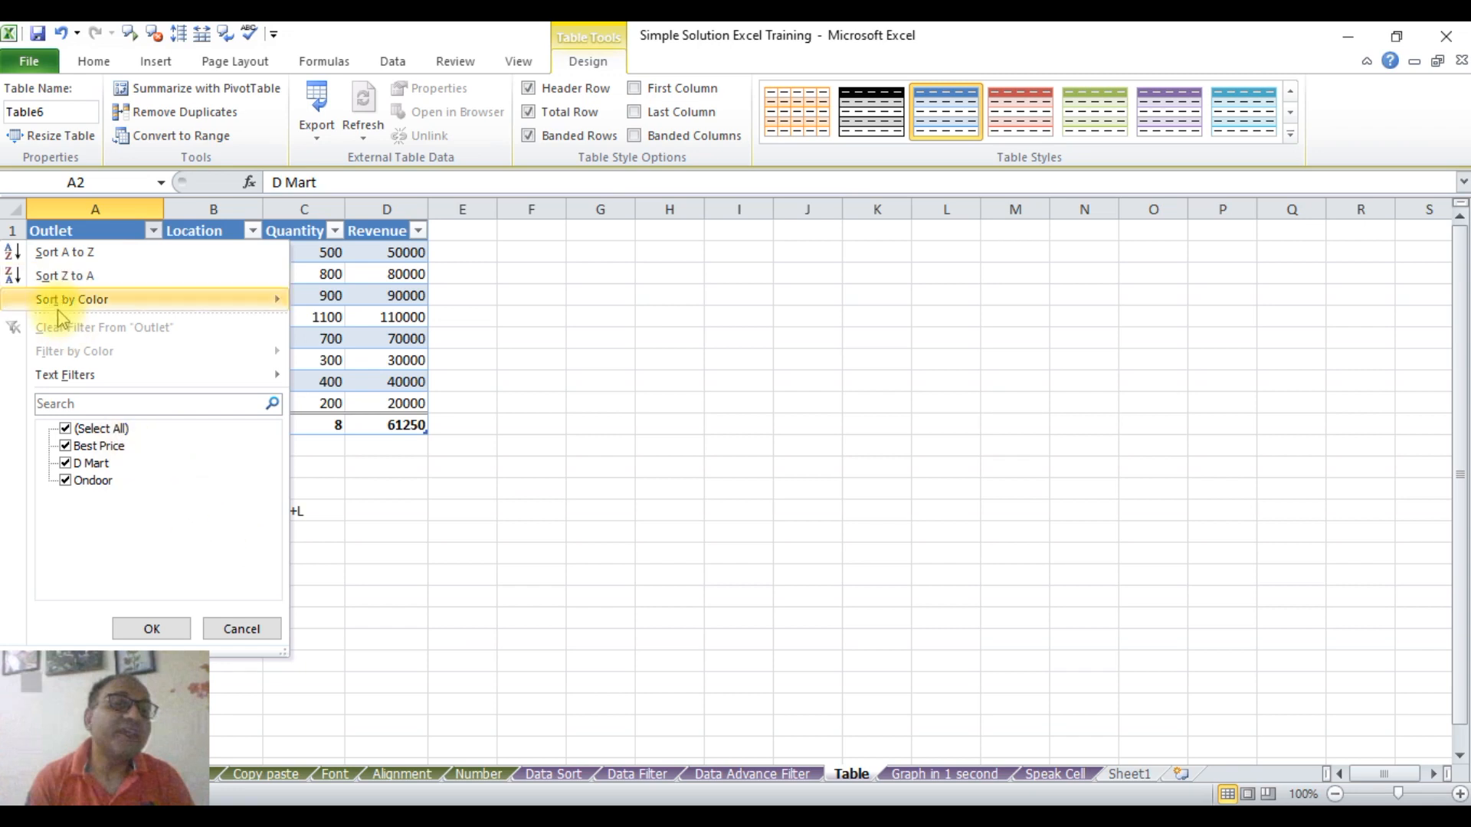
{"action": "key", "text": "Escape"}
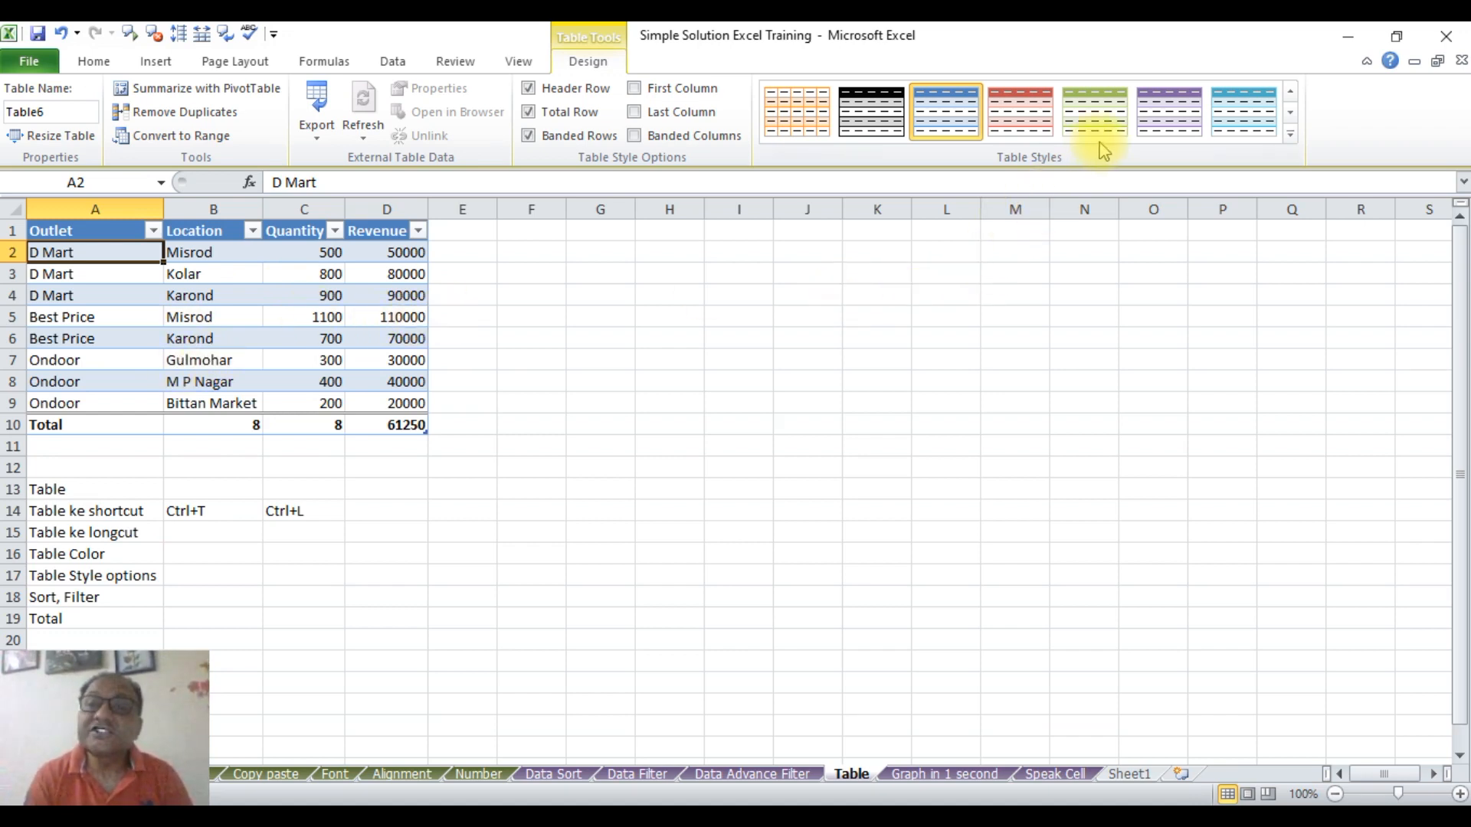
Apply the purple table style from the second row of the Medium group to the outlet table.
{"action": "left_click", "coordinate": [1293, 138]}
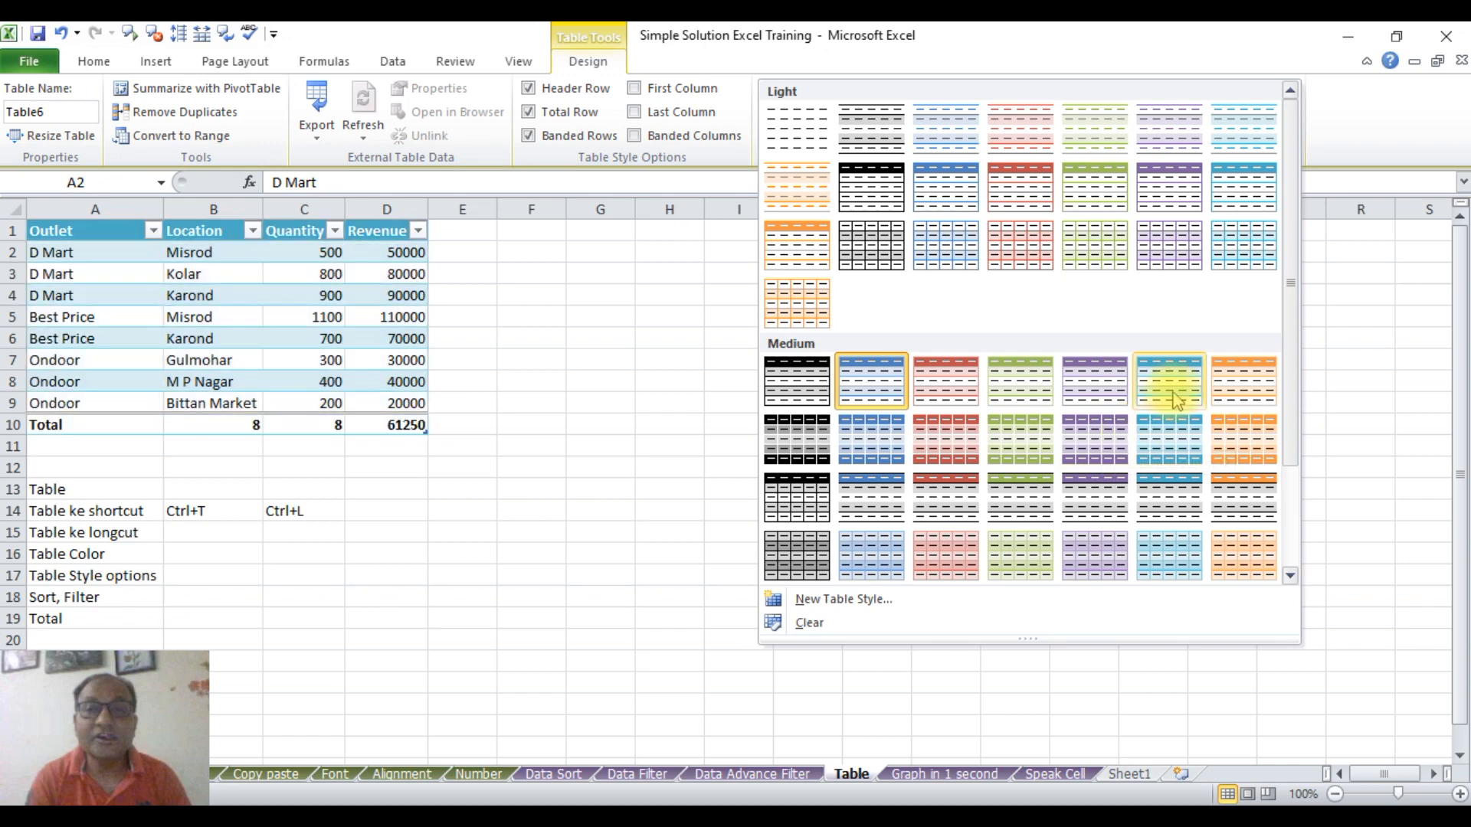
{"action": "left_click", "coordinate": [1113, 448]}
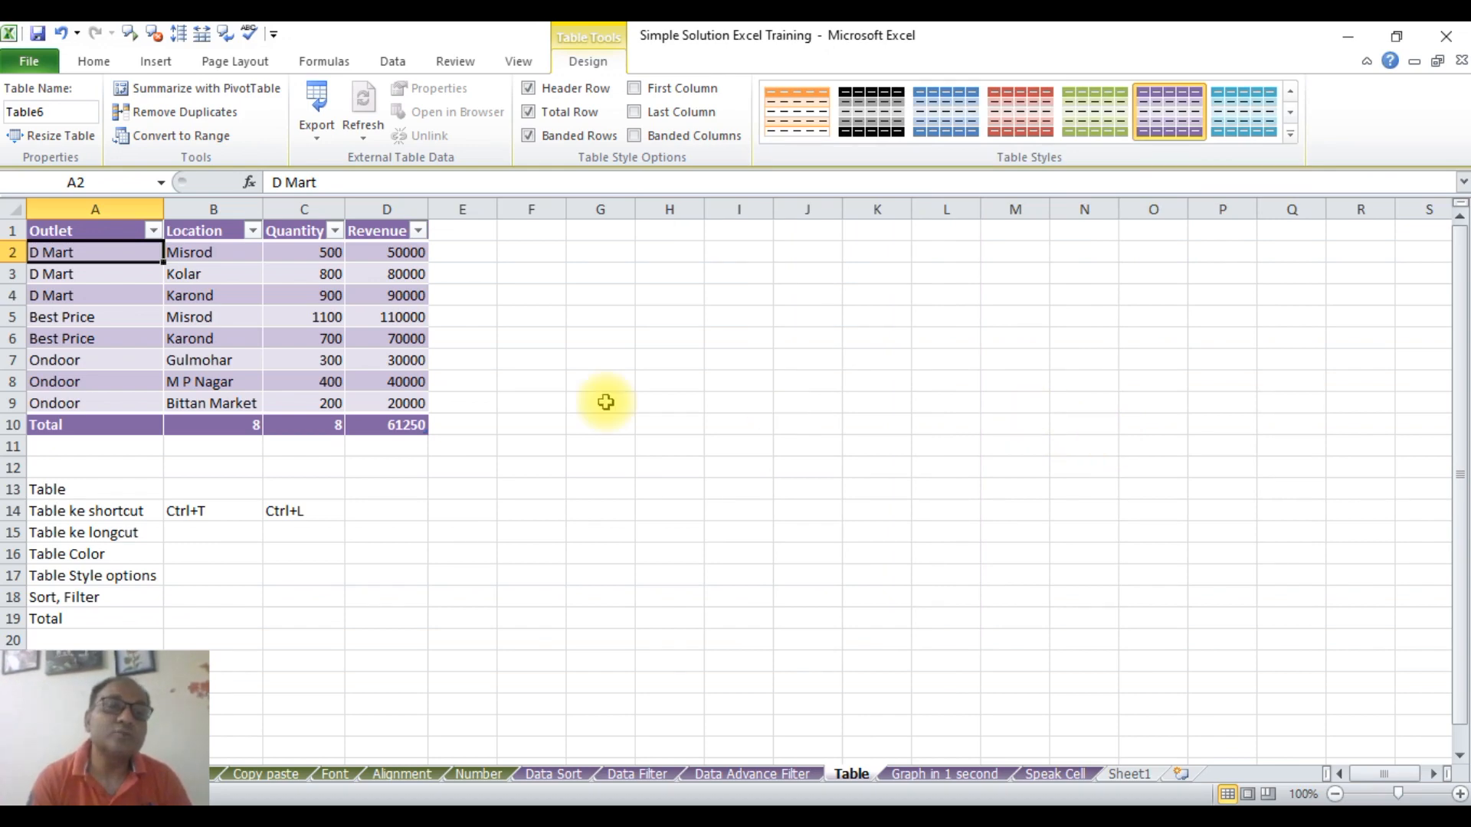
{"action": "left_click", "coordinate": [583, 396]}
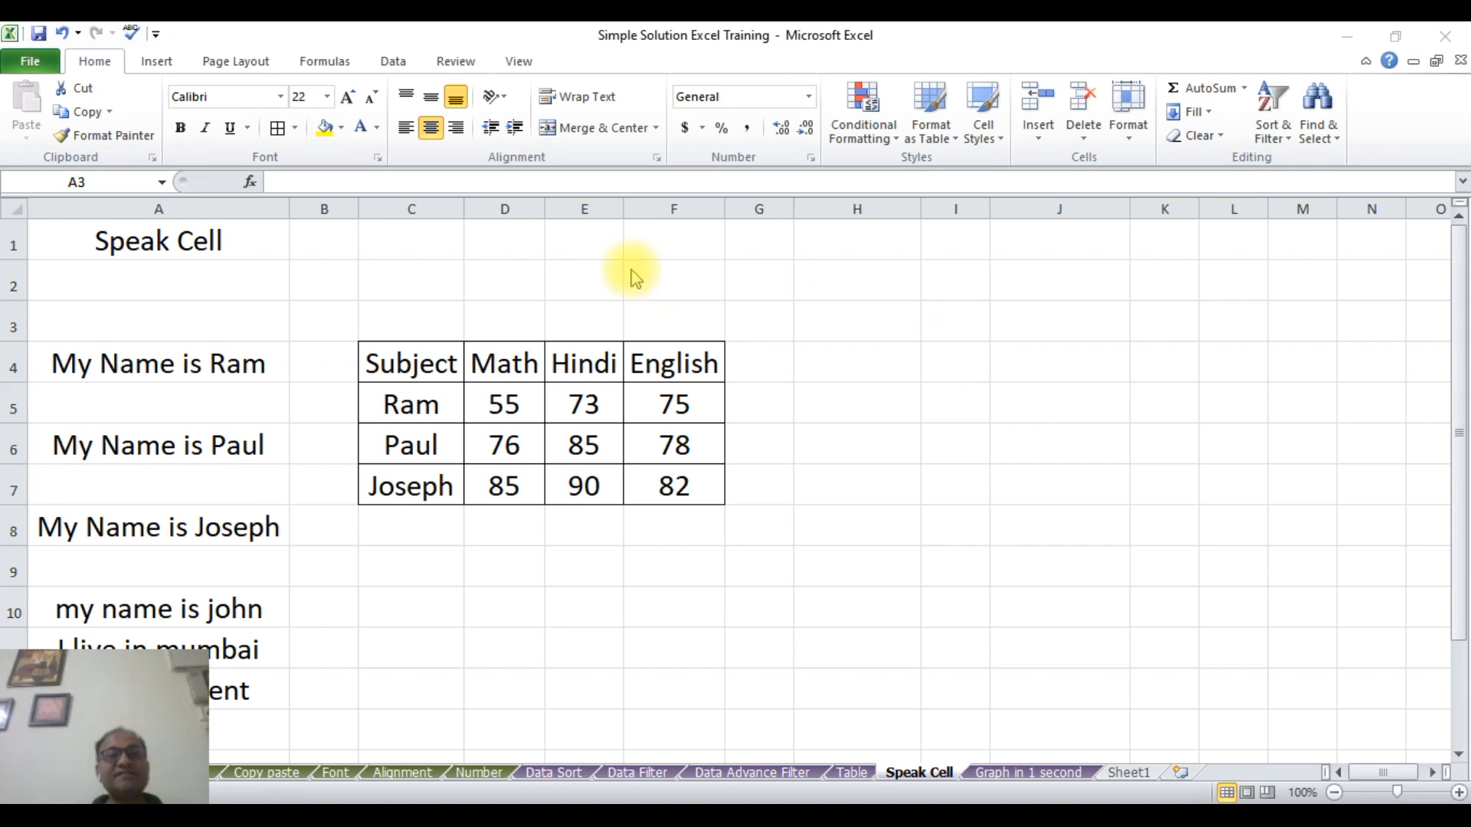
{"action": "left_click", "coordinate": [571, 261]}
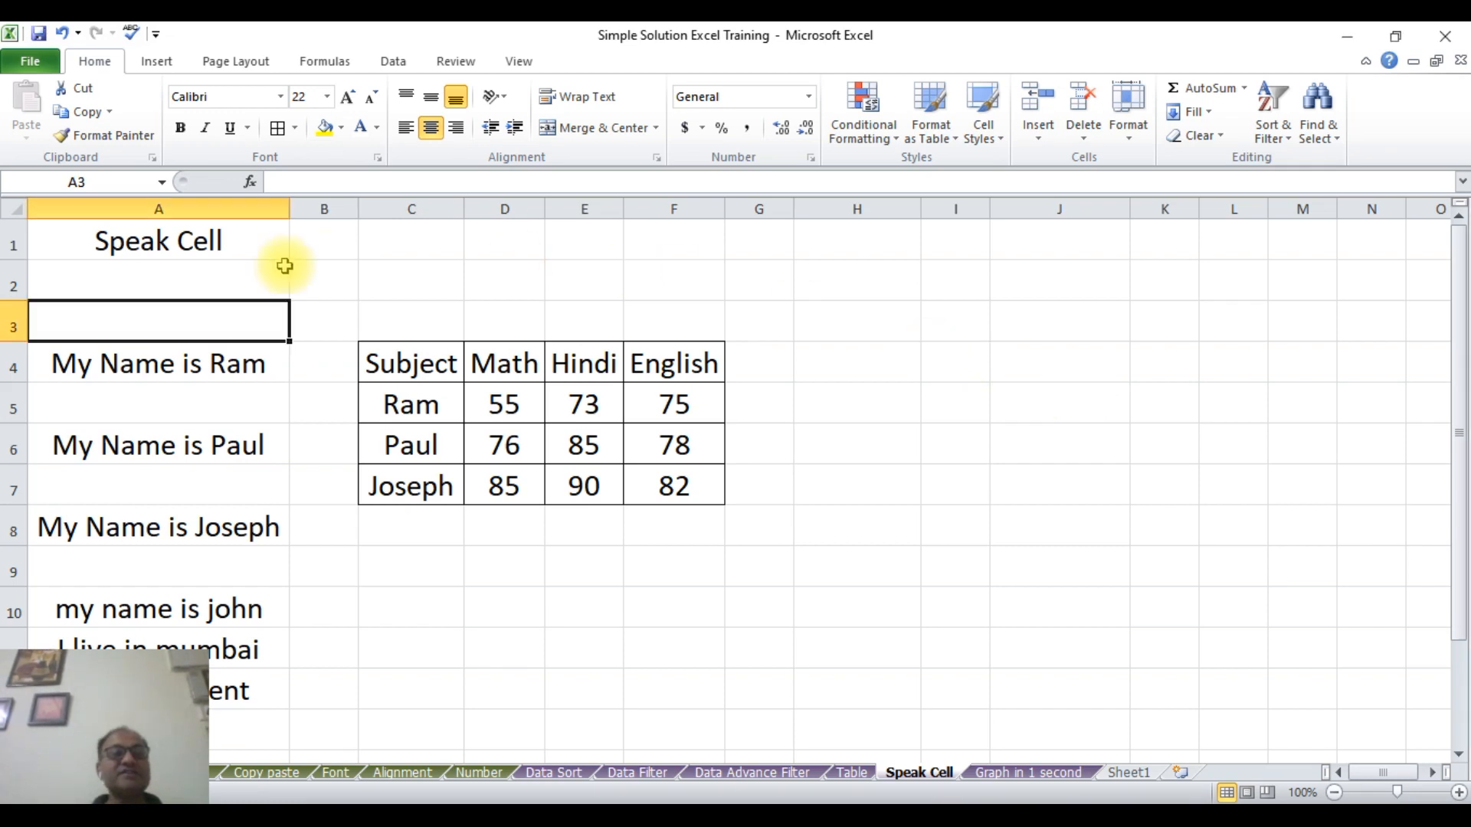
{"action": "left_click", "coordinate": [229, 244]}
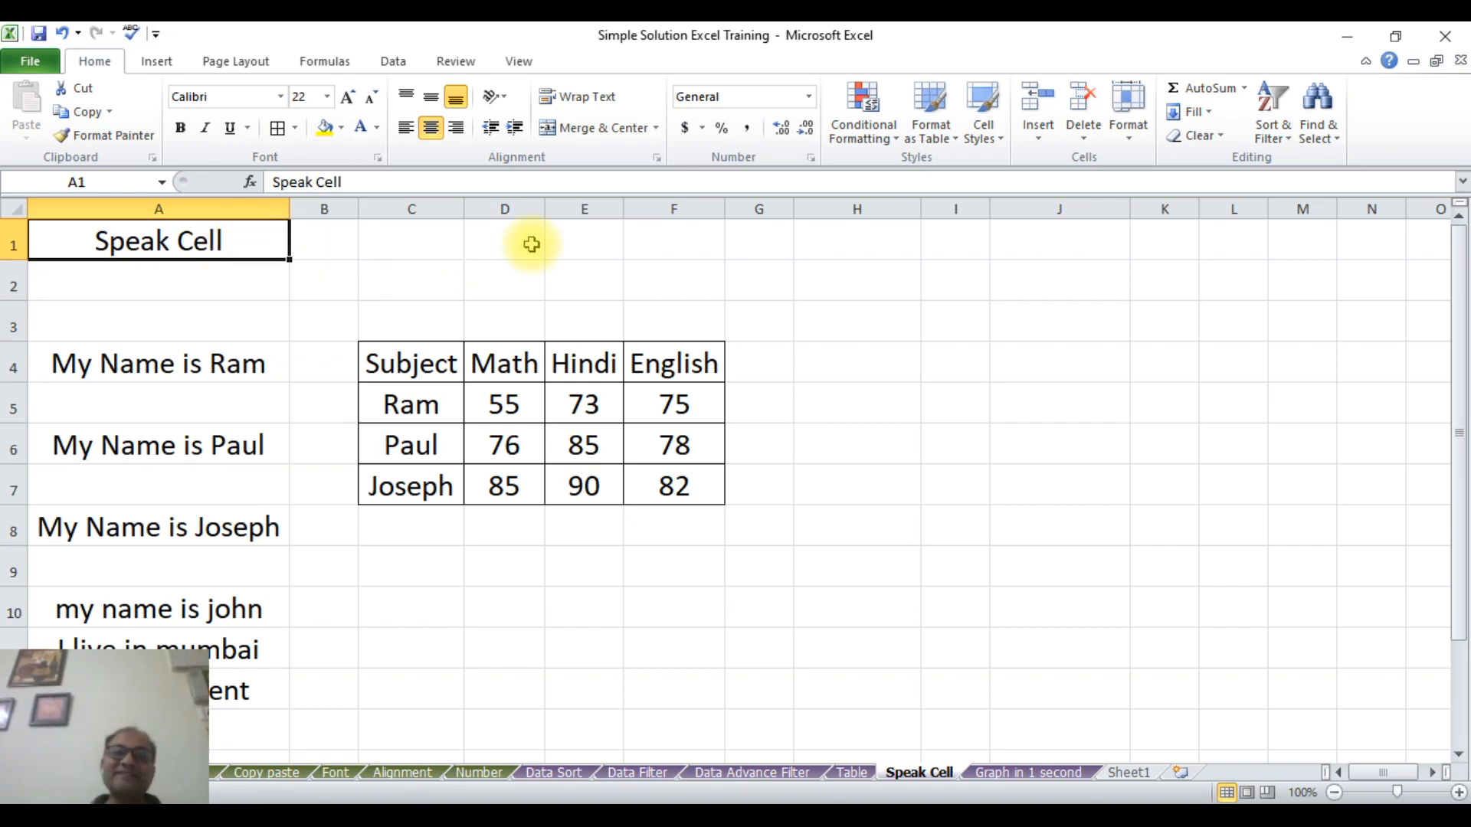
{"action": "left_click", "coordinate": [532, 244]}
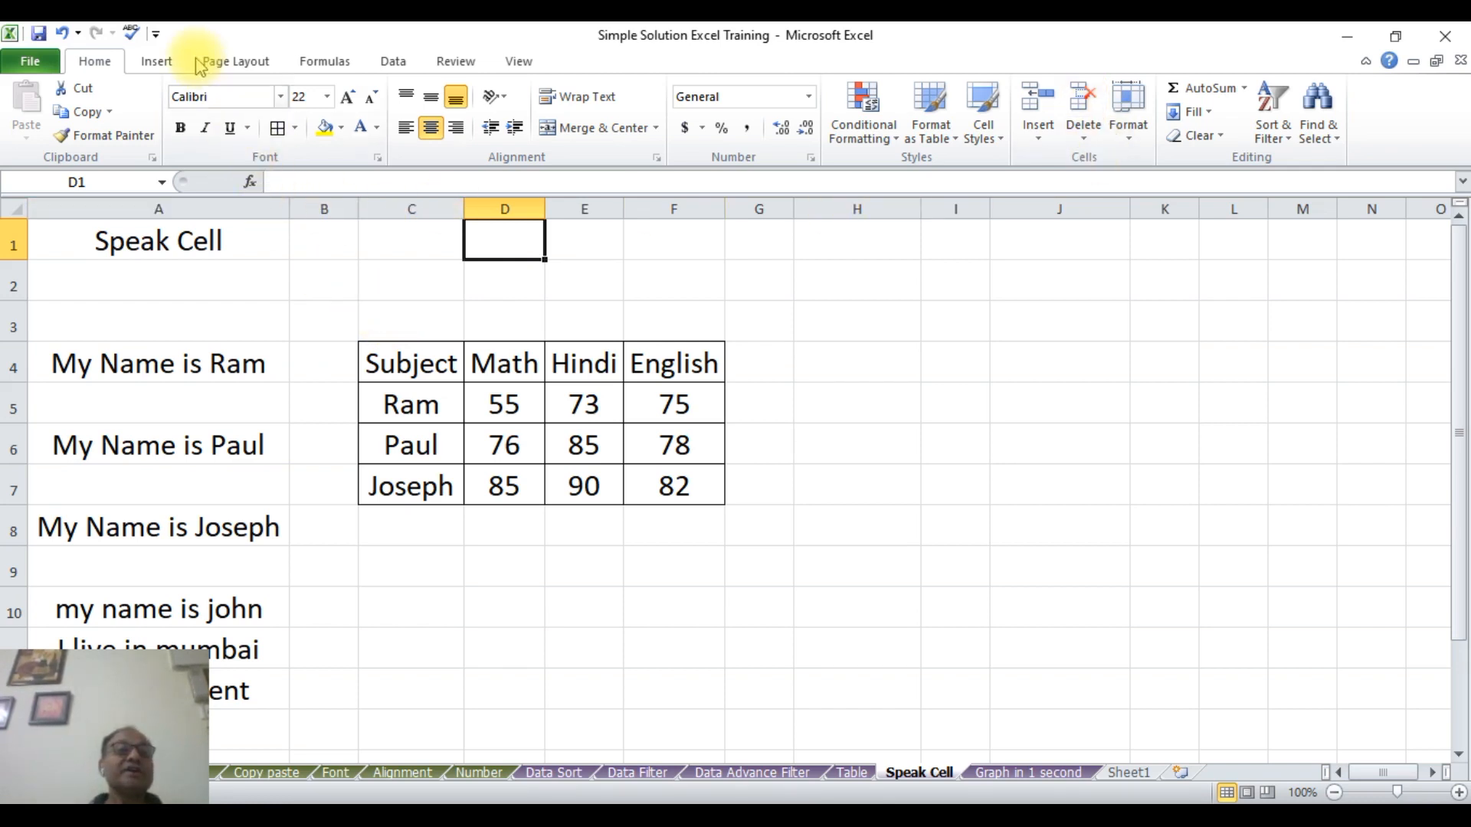
{"action": "left_click", "coordinate": [156, 65]}
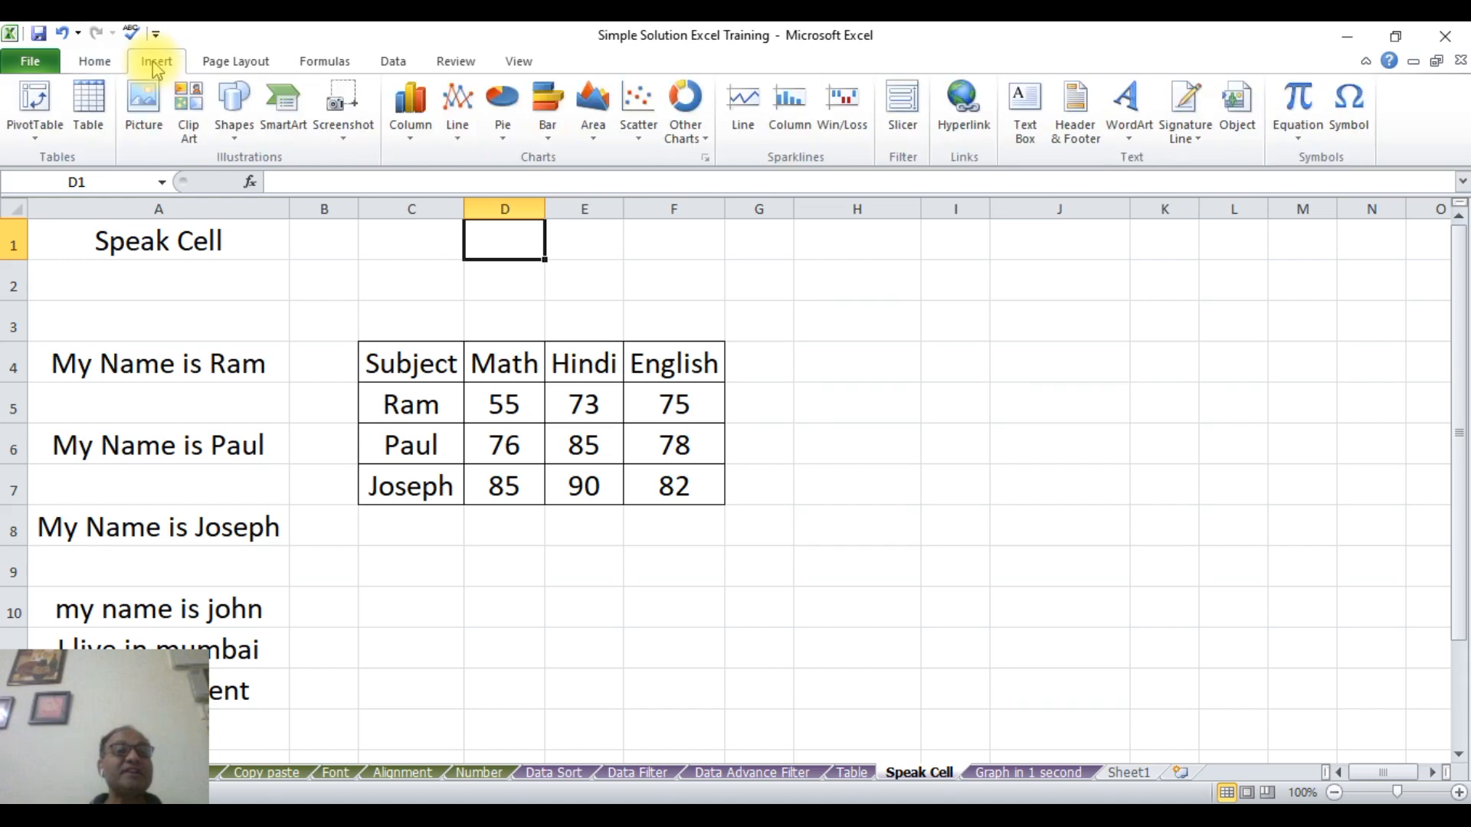
{"action": "left_click", "coordinate": [235, 63]}
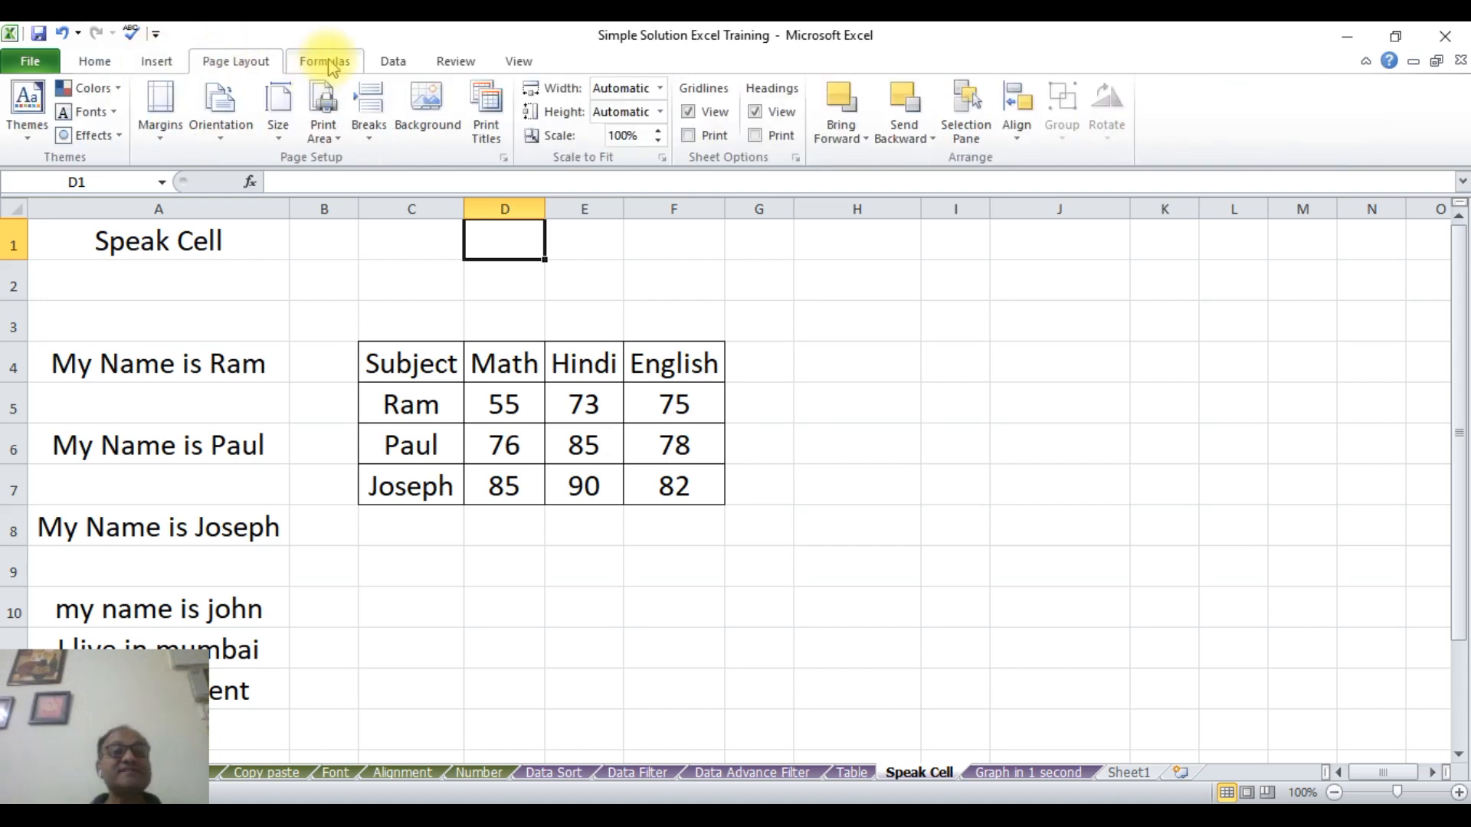
{"action": "left_click", "coordinate": [329, 65]}
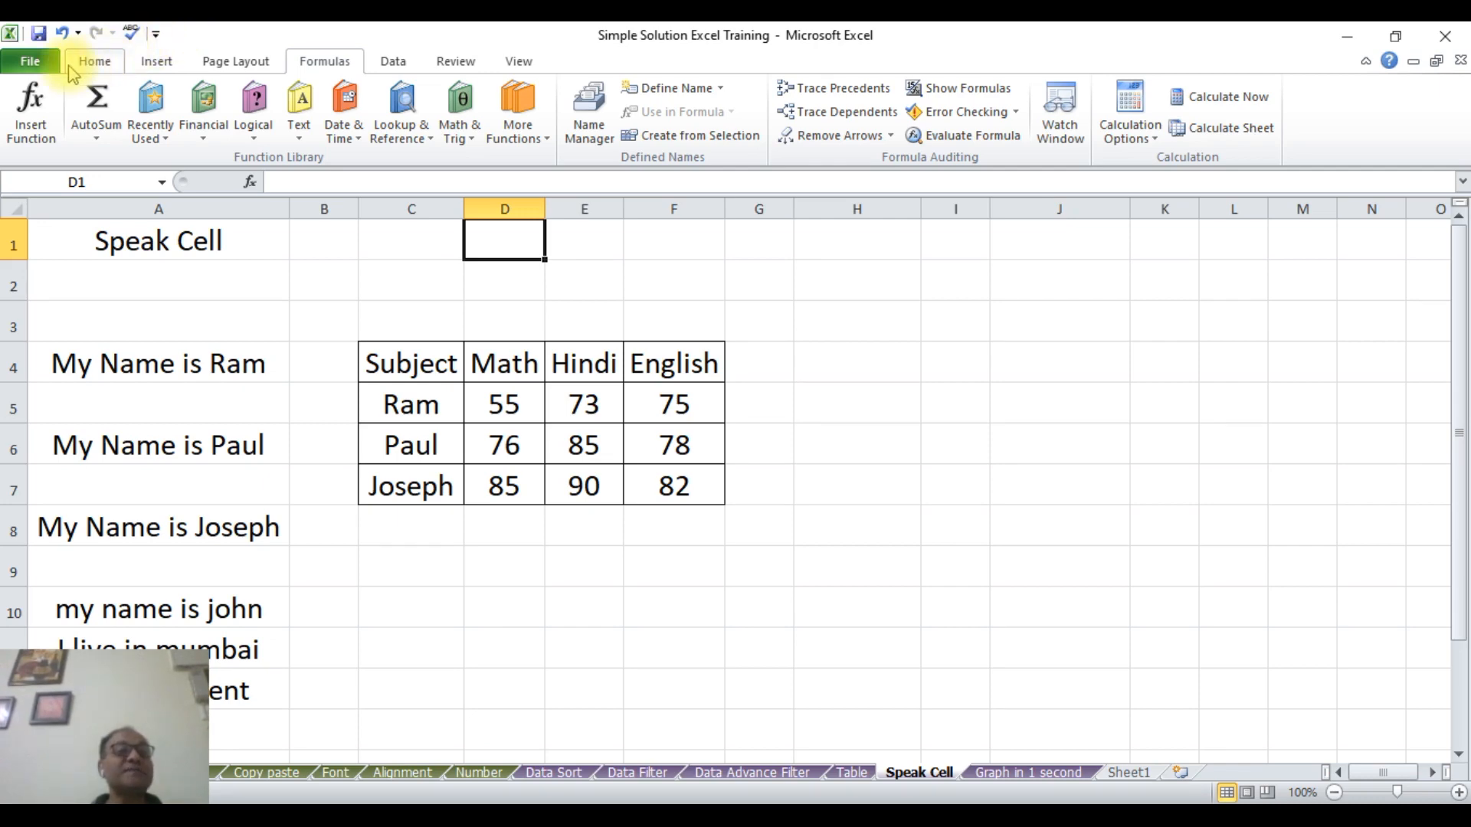
Open the Quick Access Toolbar customization in Excel Options and list All Commands.
{"action": "left_click", "coordinate": [38, 69]}
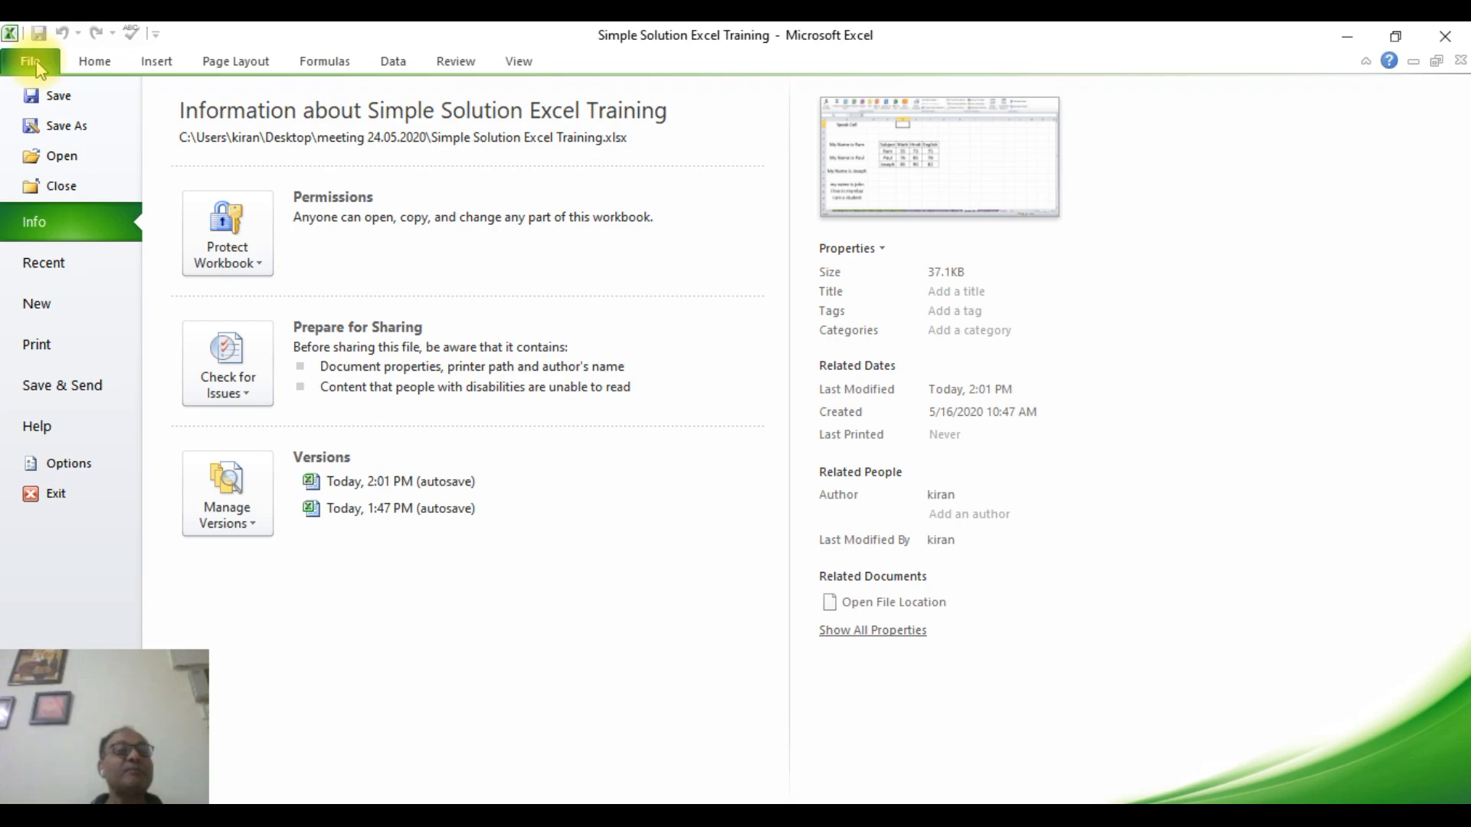
{"action": "left_click", "coordinate": [69, 464]}
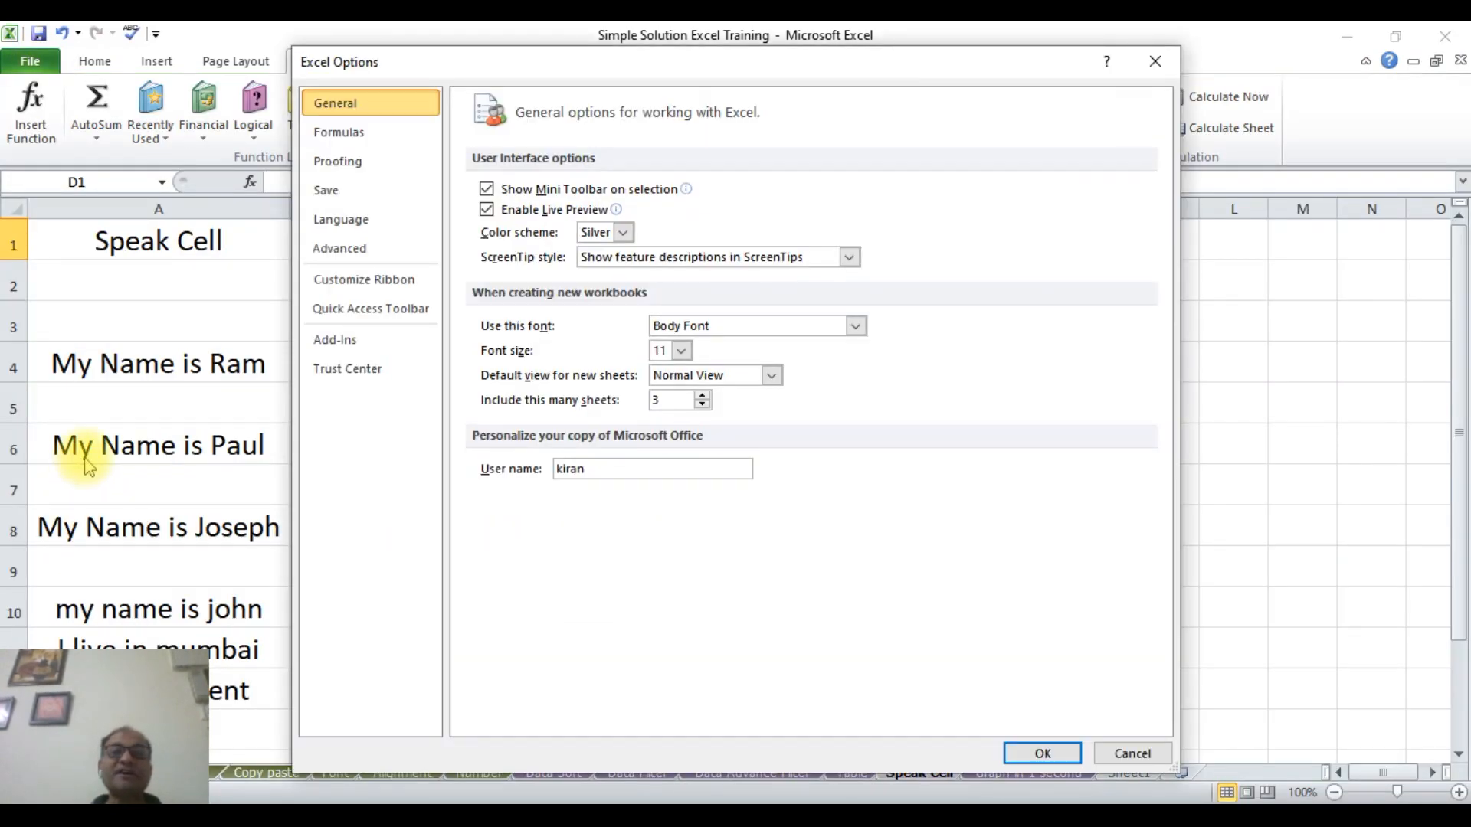
{"action": "left_click", "coordinate": [373, 314]}
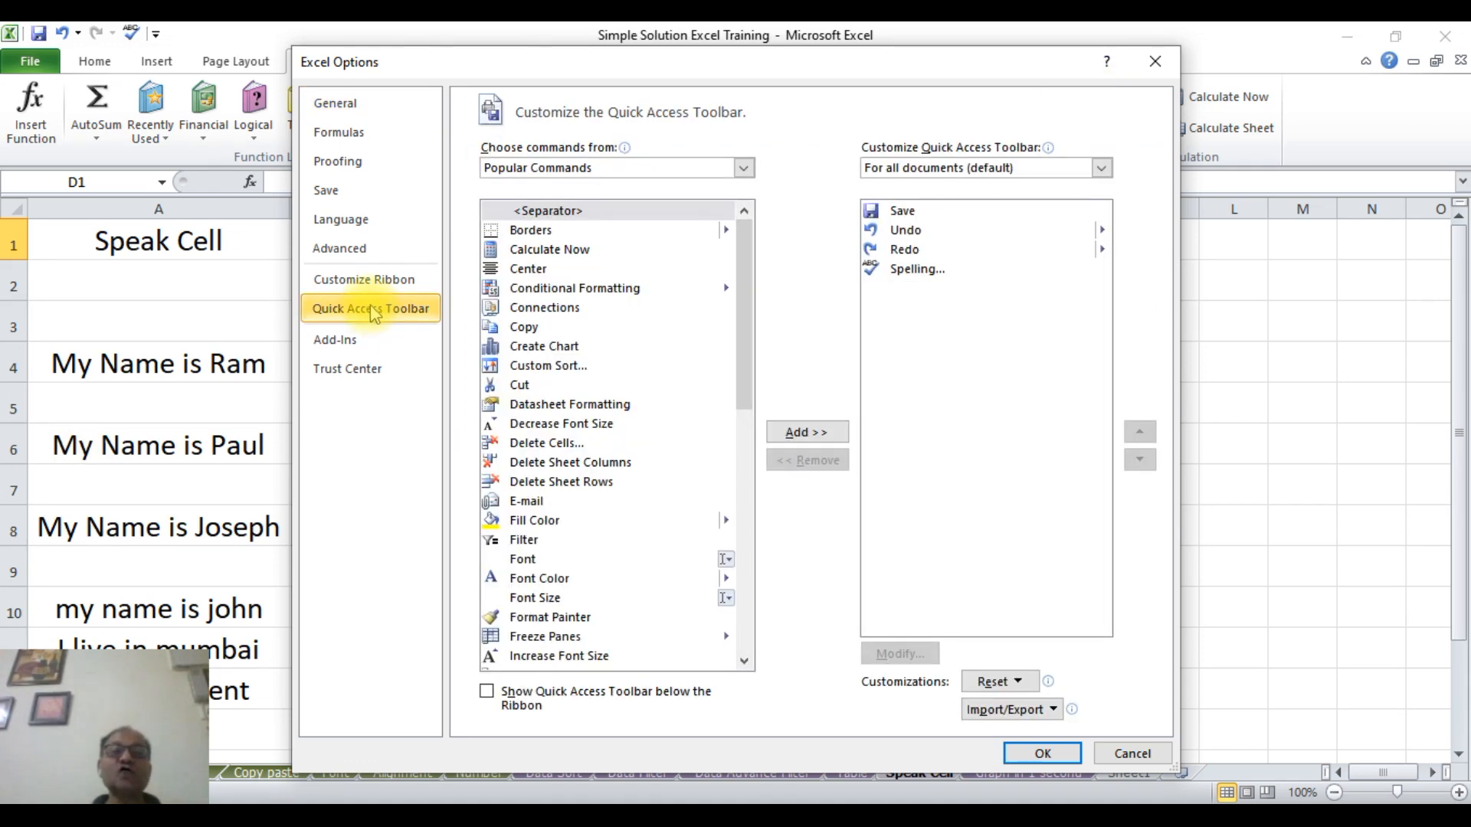
{"action": "left_click", "coordinate": [747, 169]}
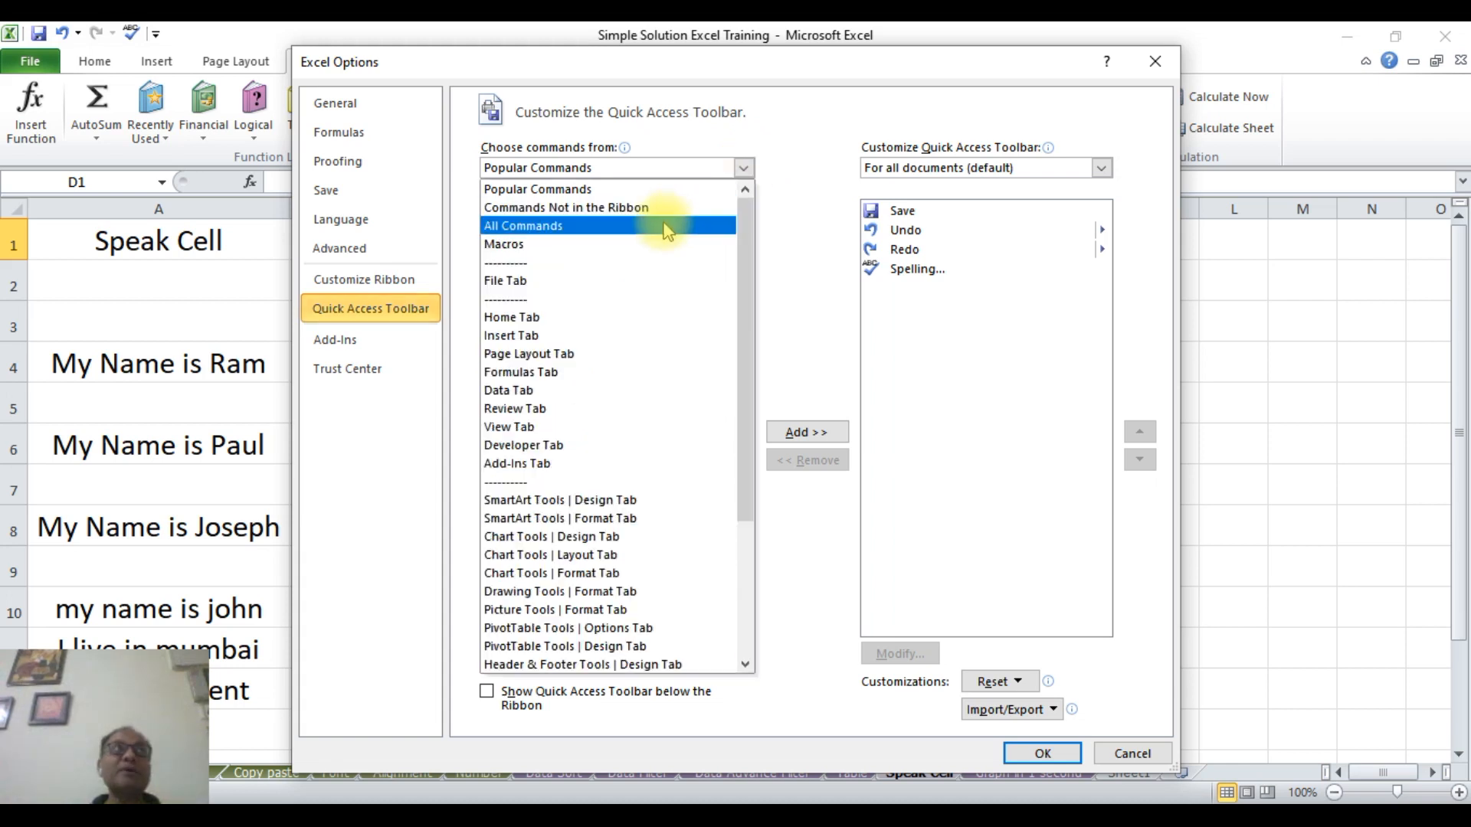
{"action": "key", "text": "Escape"}
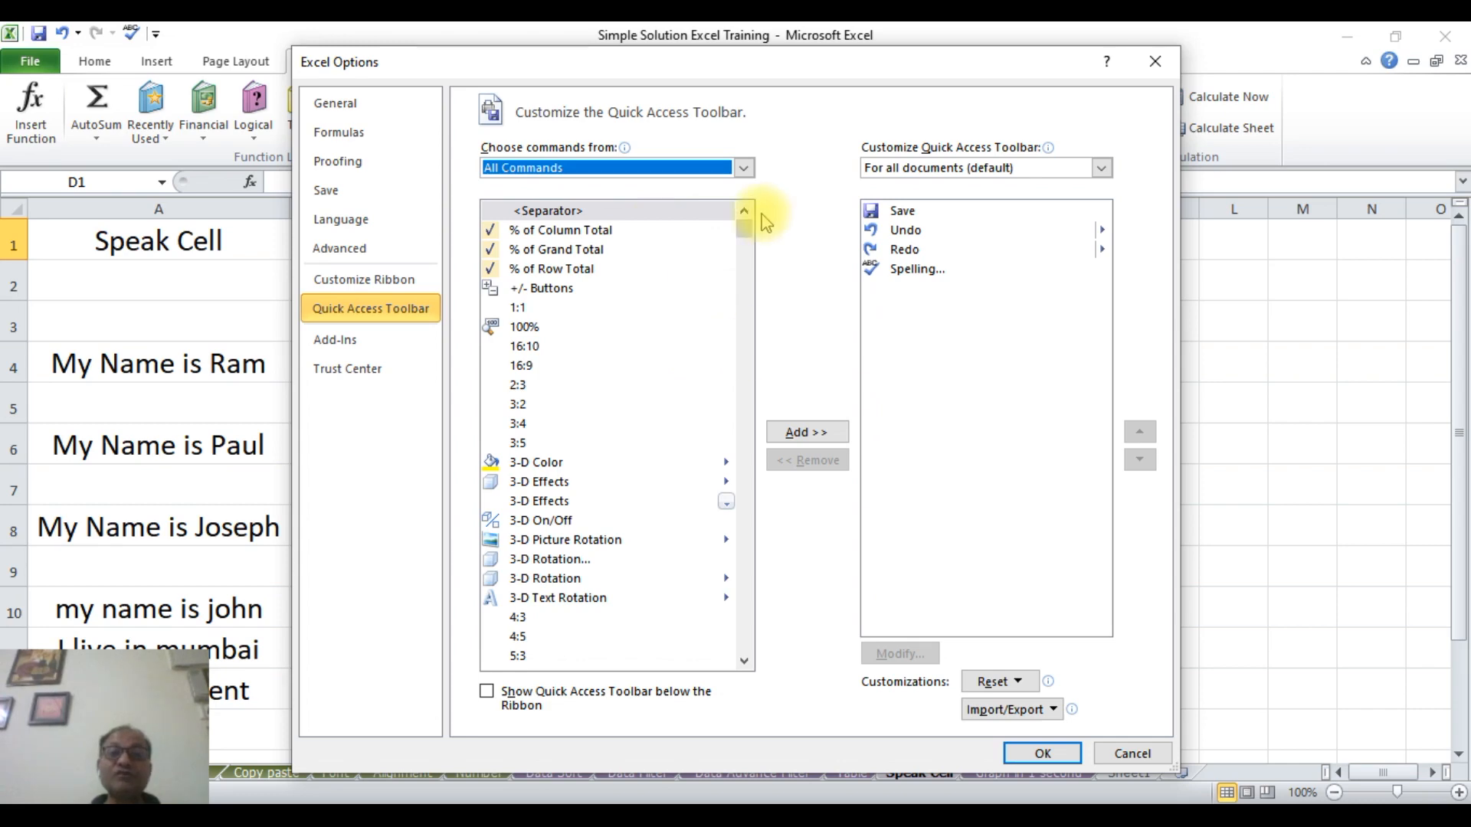
Add Speak Cells, Stop Speaking Cells, Speak Cells by Columns, Speak Cells by Rows and Speak Cells on Enter to the Quick Access Toolbar.
{"action": "left_click_drag", "start_coordinate": [743, 239], "coordinate": [763, 599]}
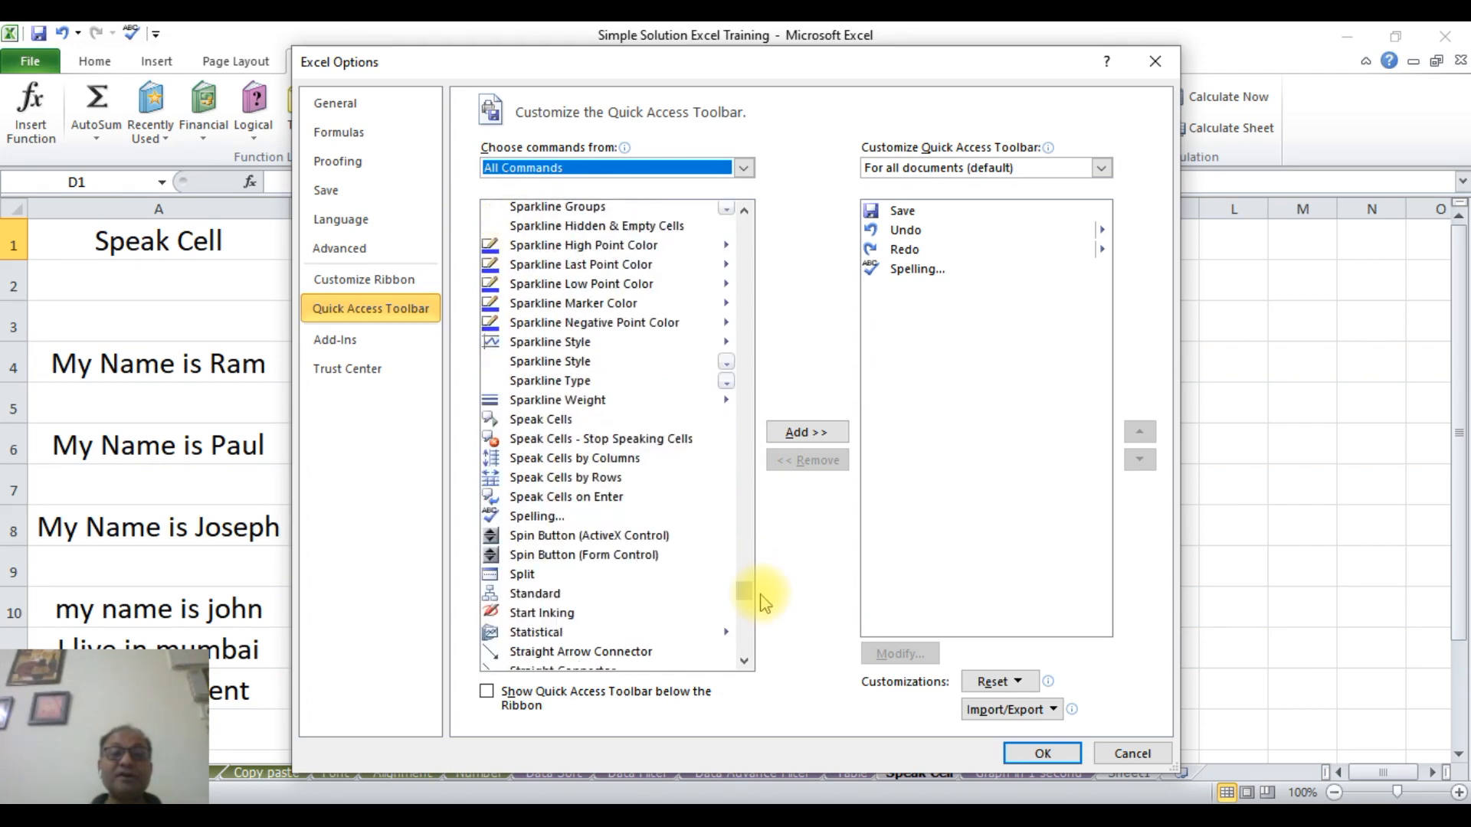
{"action": "left_click", "coordinate": [558, 421]}
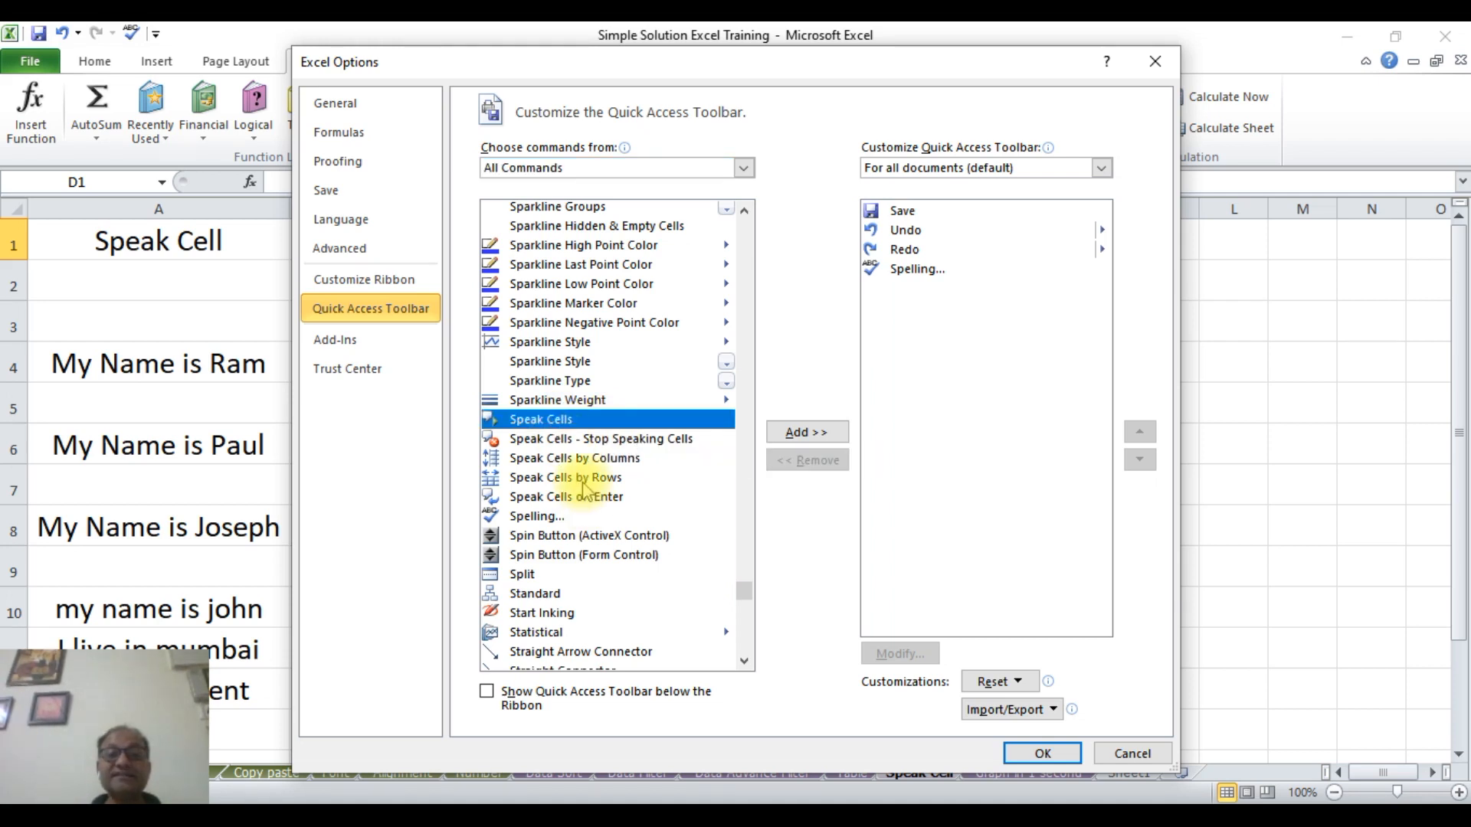
{"action": "left_click", "coordinate": [797, 434]}
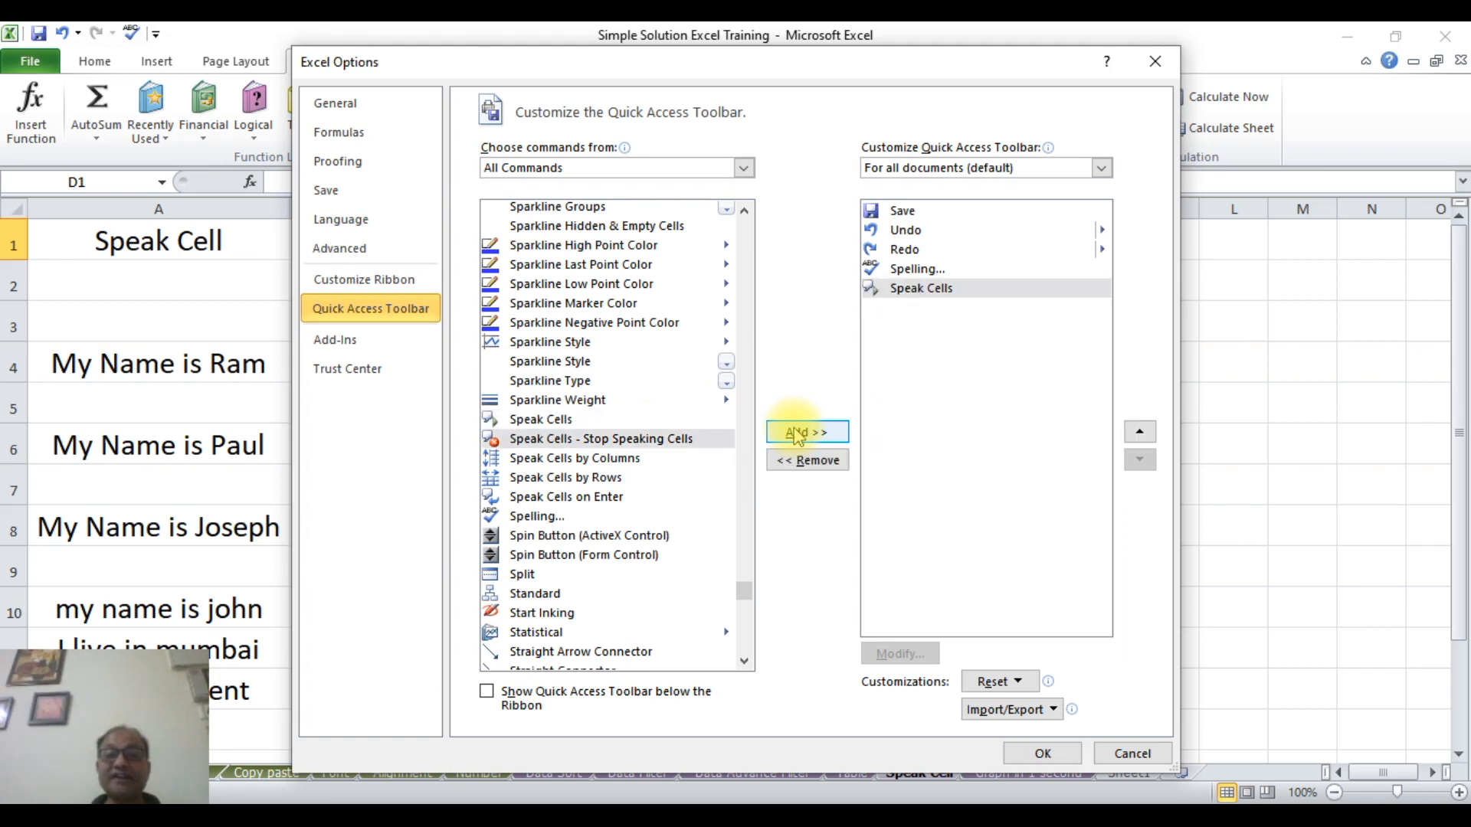
{"action": "left_click", "coordinate": [797, 433]}
{"action": "left_click", "coordinate": [797, 433]}
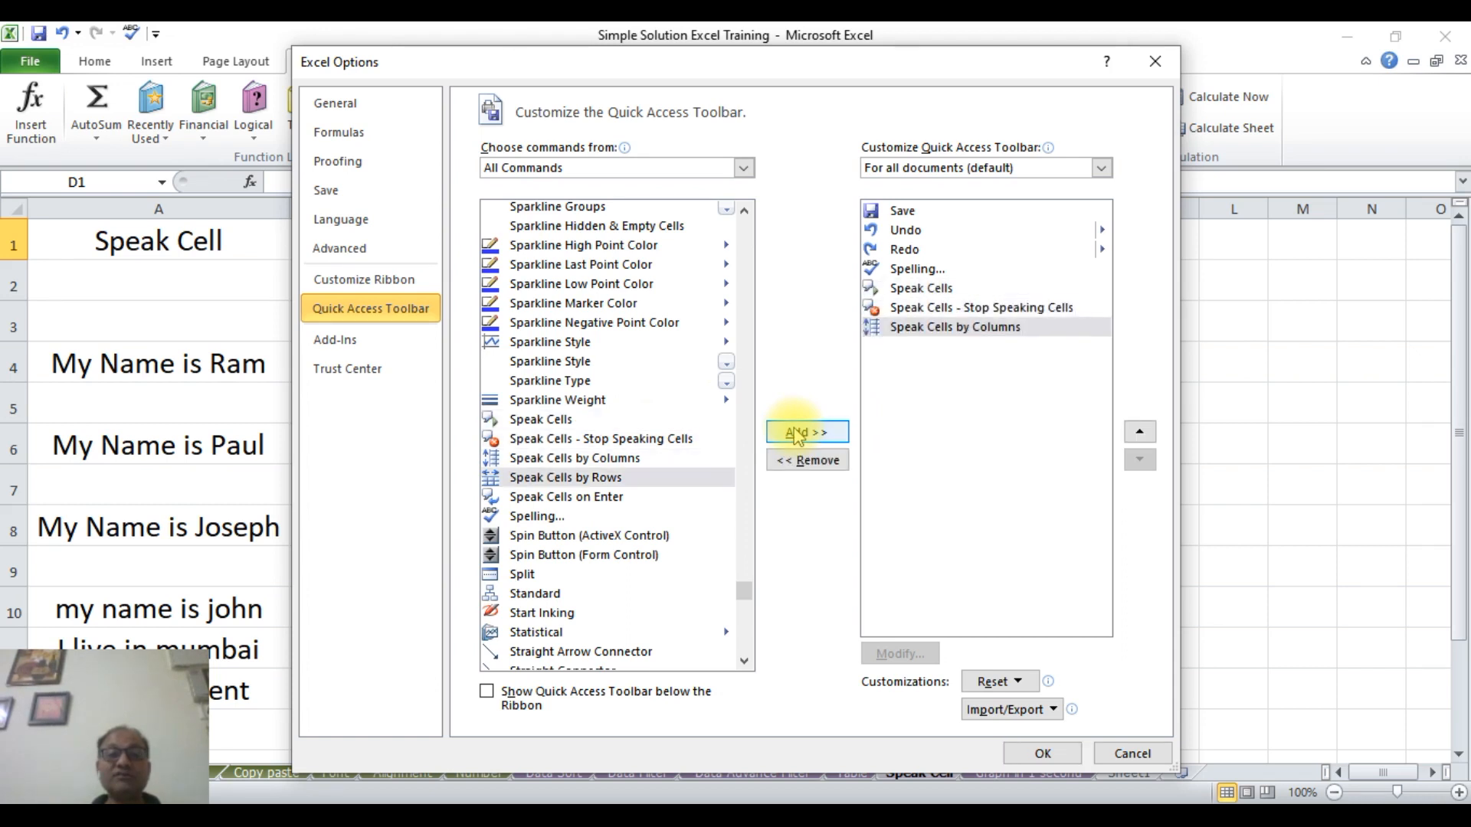
{"action": "left_click", "coordinate": [797, 434]}
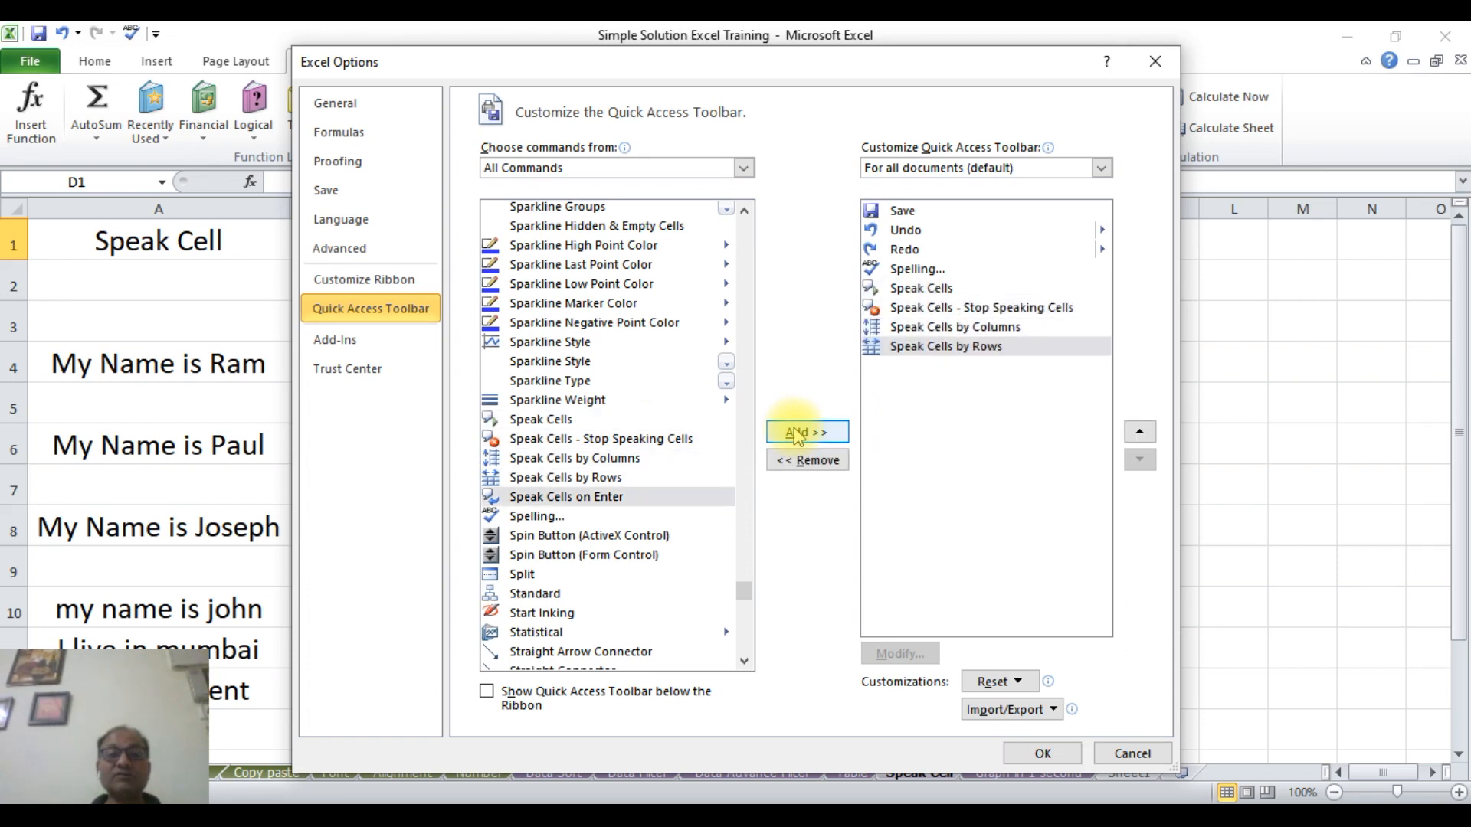
{"action": "left_click", "coordinate": [797, 434]}
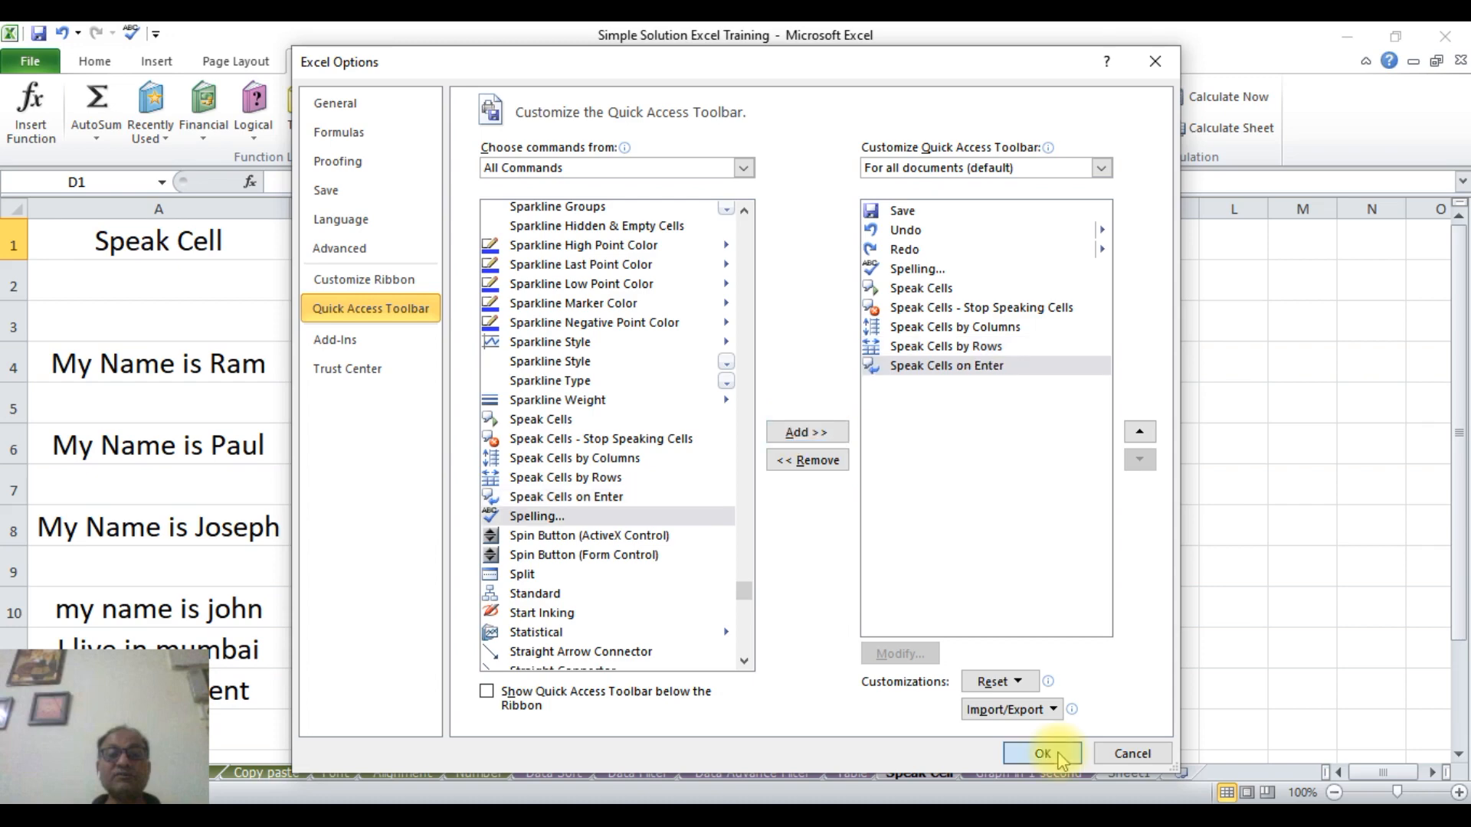
{"action": "left_click", "coordinate": [1043, 754]}
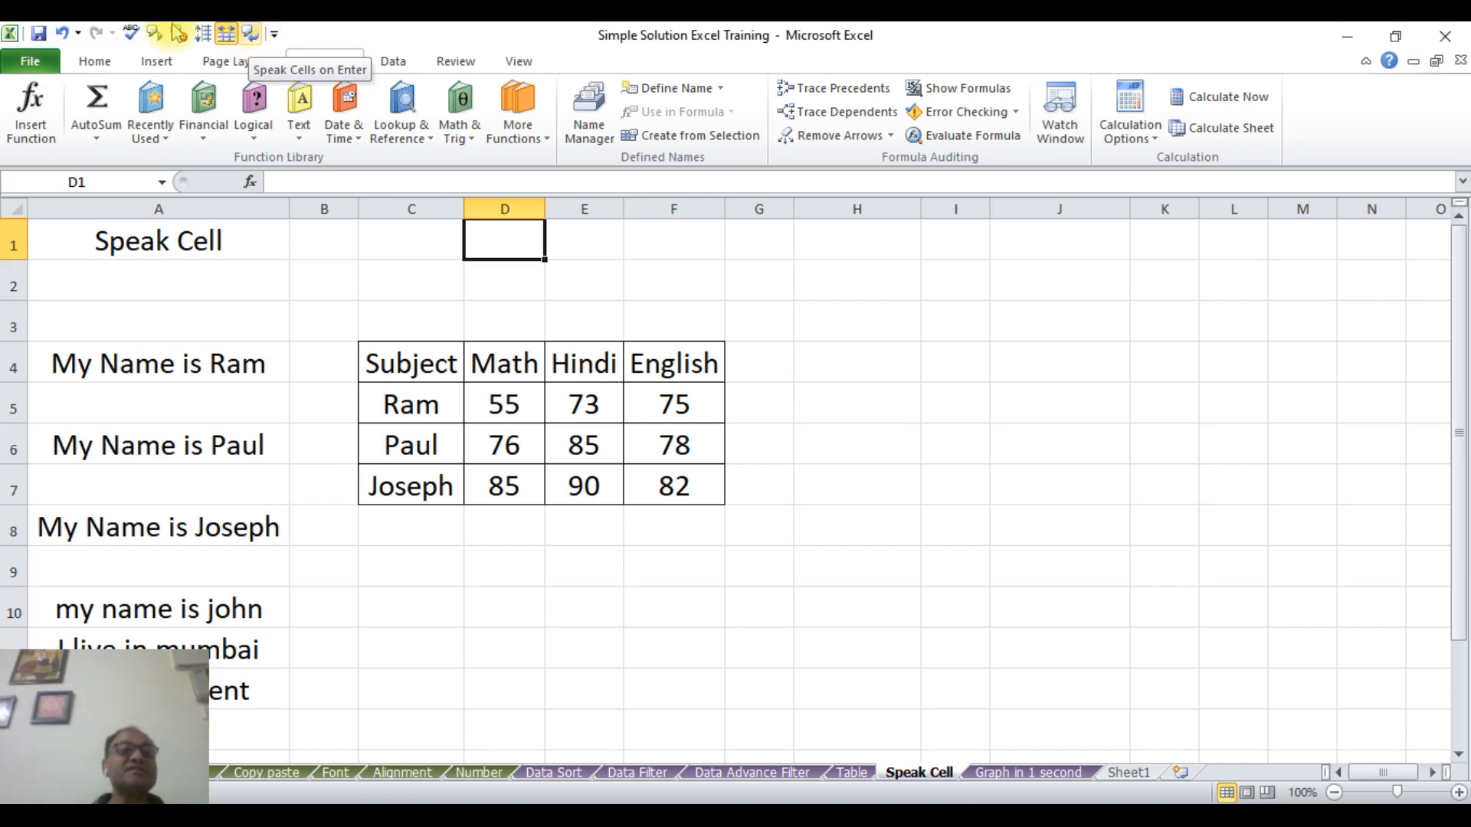
Have the sentences in A4, A6 and A8 read aloud one at a time with Speak Cells.
{"action": "left_click", "coordinate": [563, 306]}
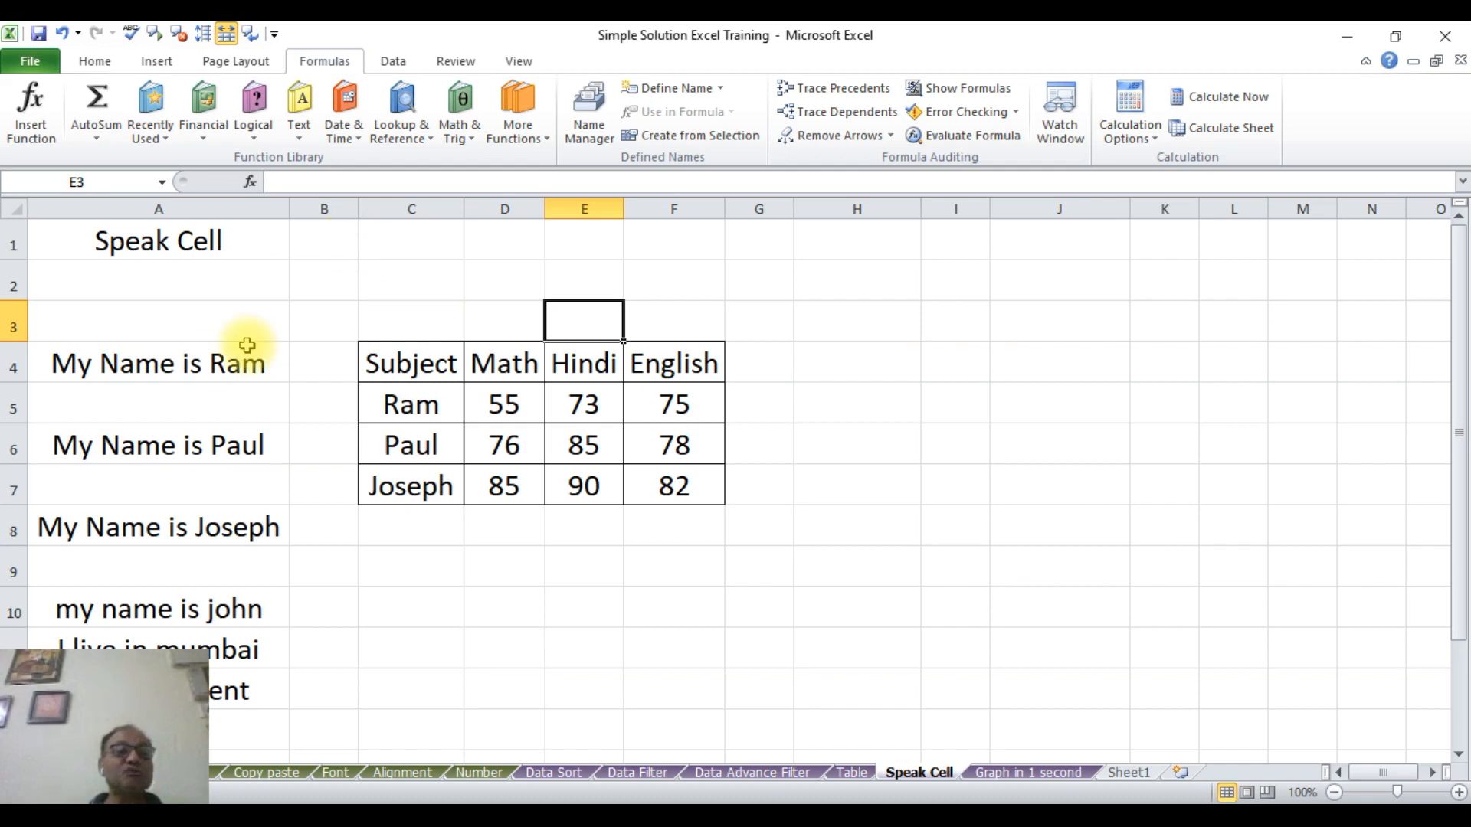
{"action": "left_click", "coordinate": [191, 366]}
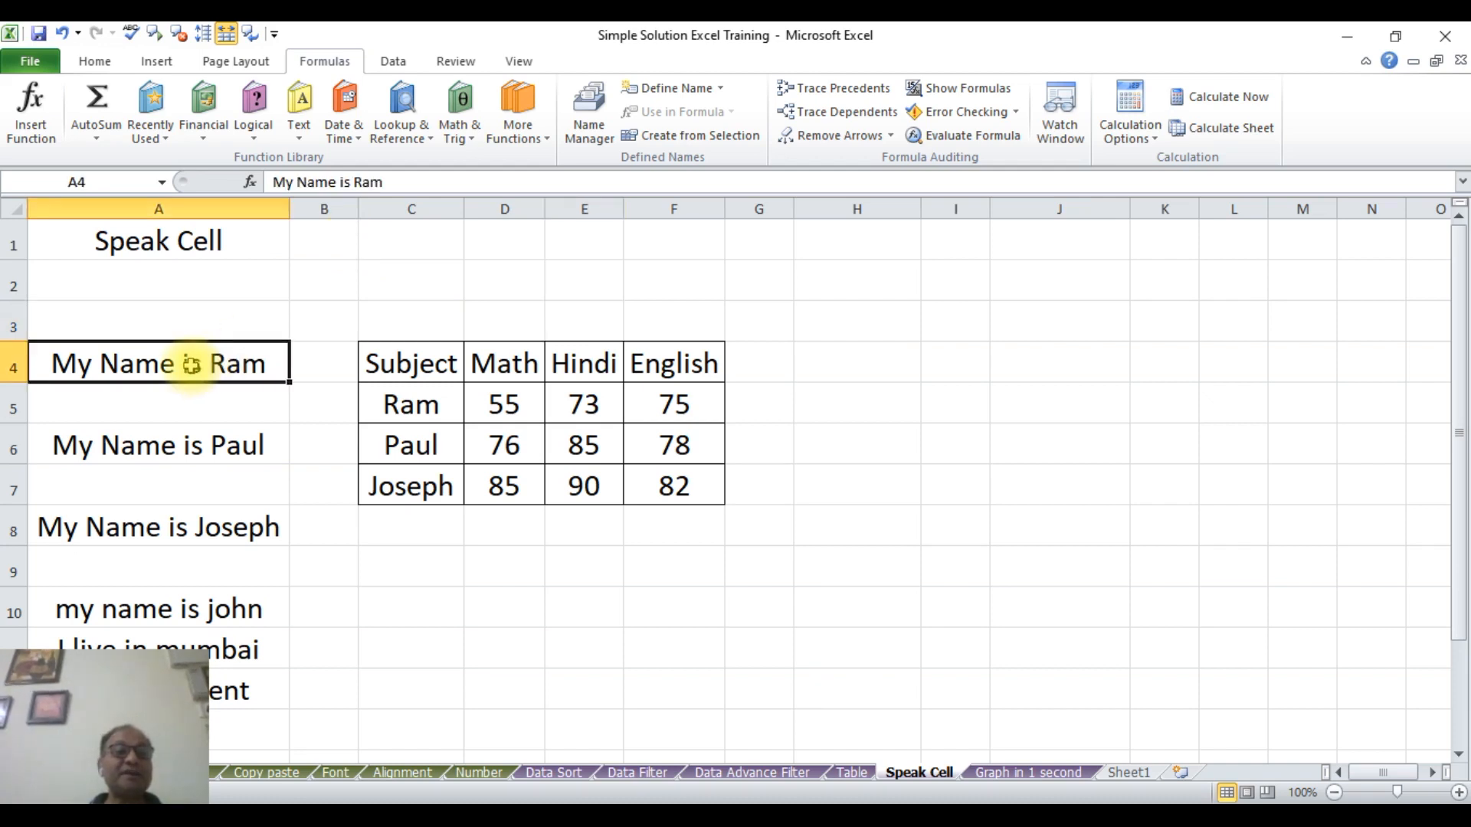
{"action": "left_click", "coordinate": [155, 35]}
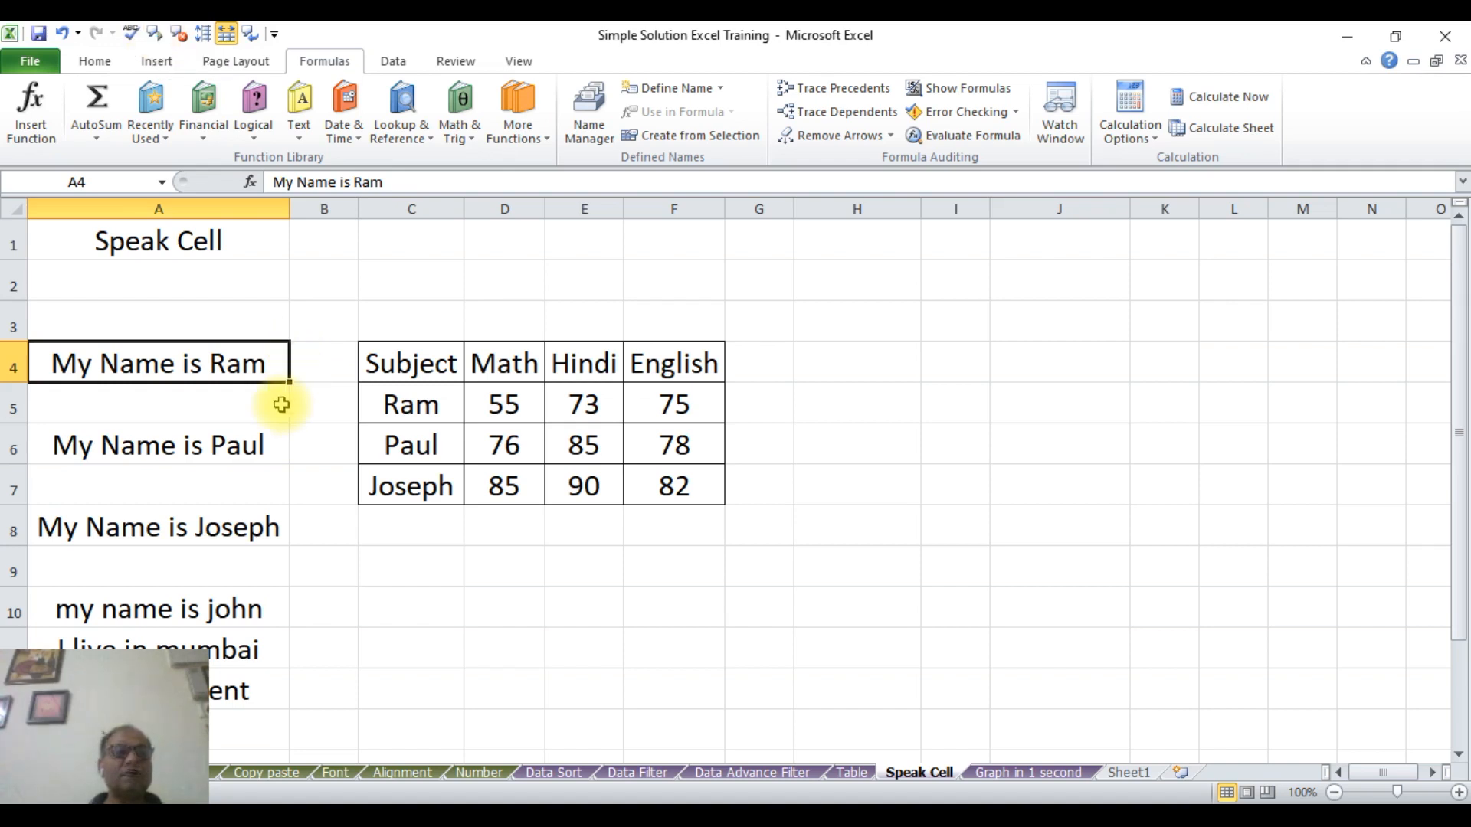
{"action": "left_click", "coordinate": [214, 441]}
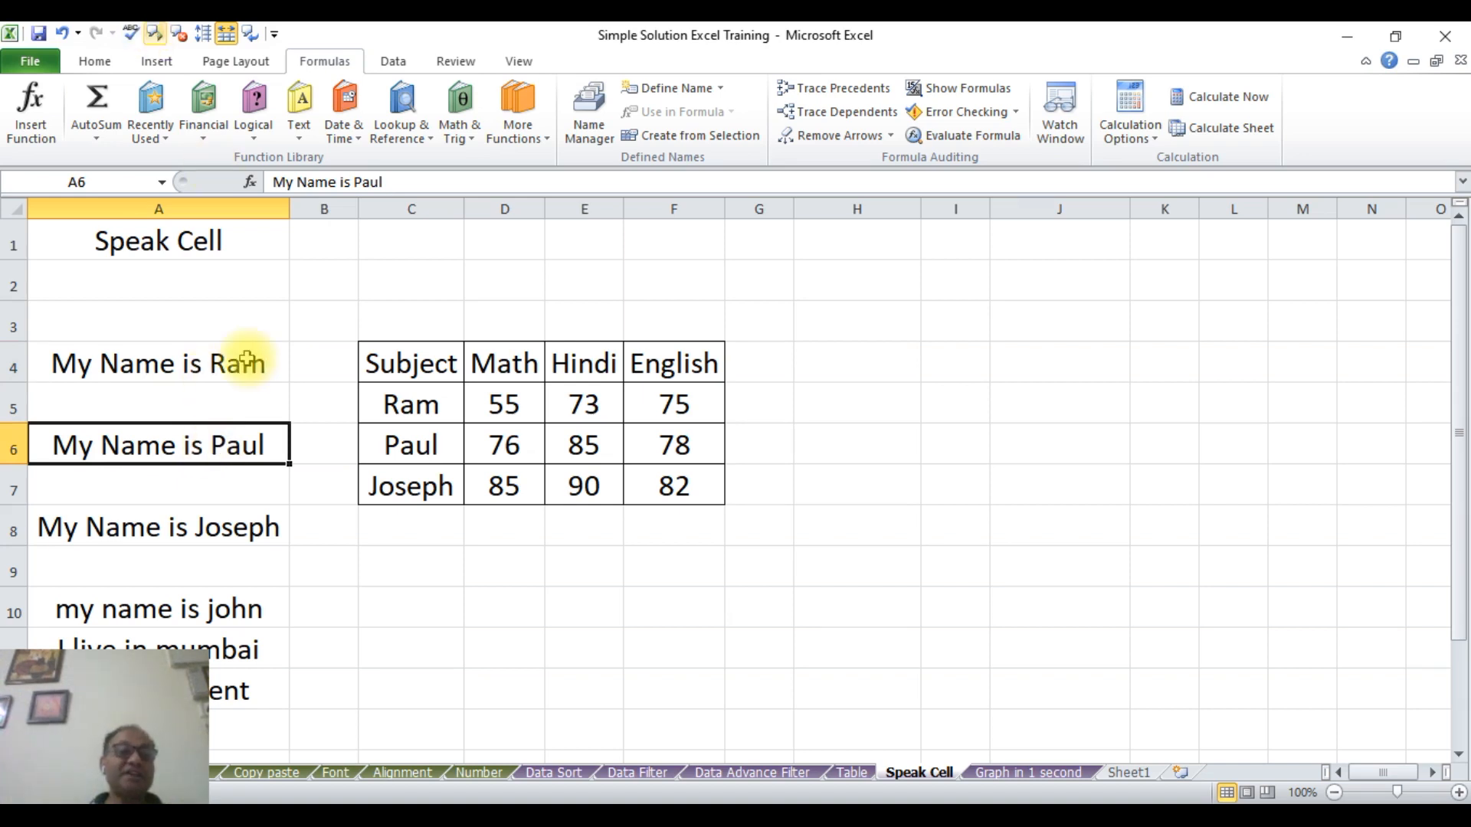
{"action": "left_click", "coordinate": [215, 527]}
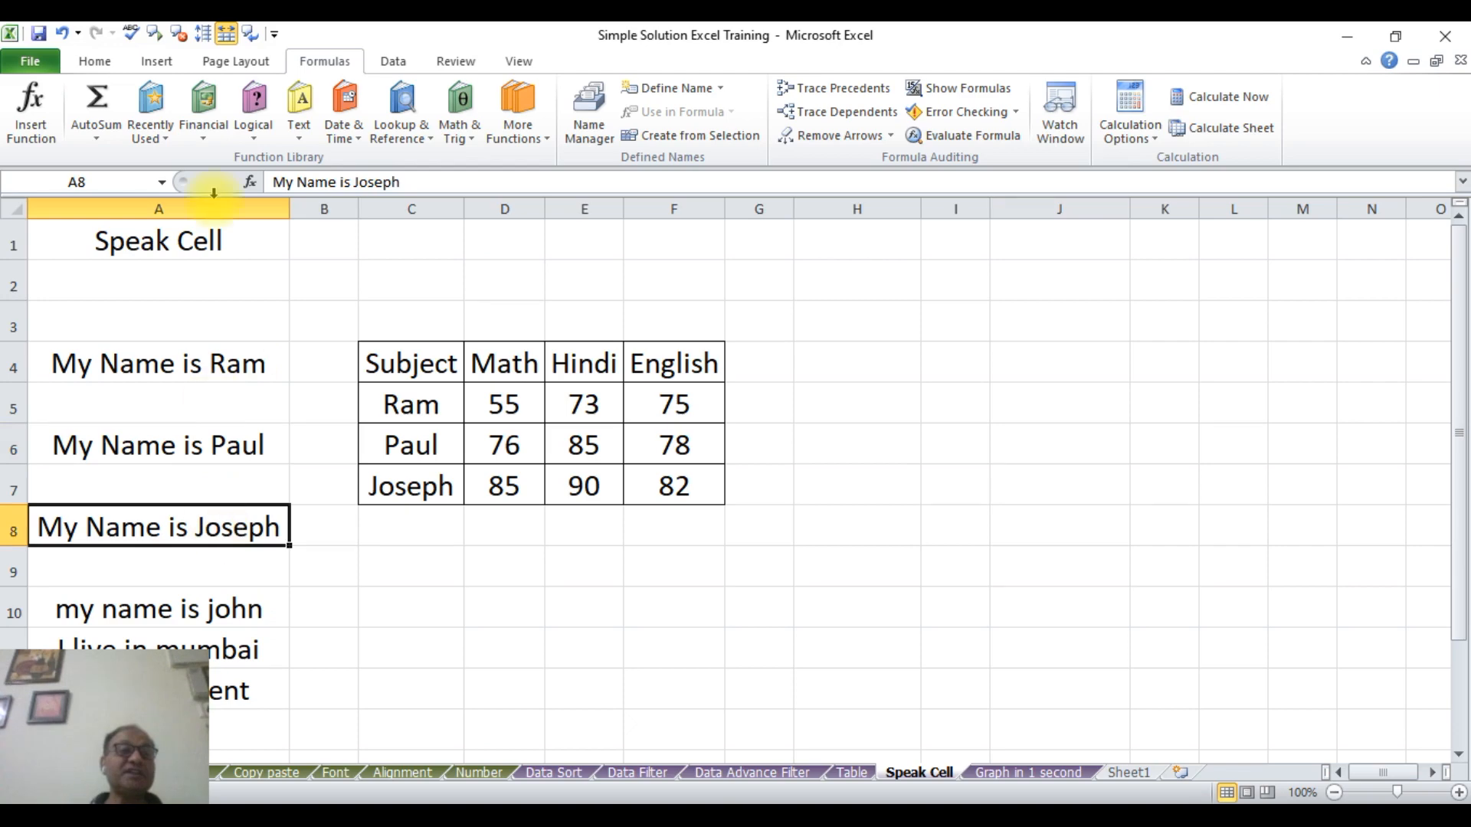
{"action": "left_click", "coordinate": [155, 34]}
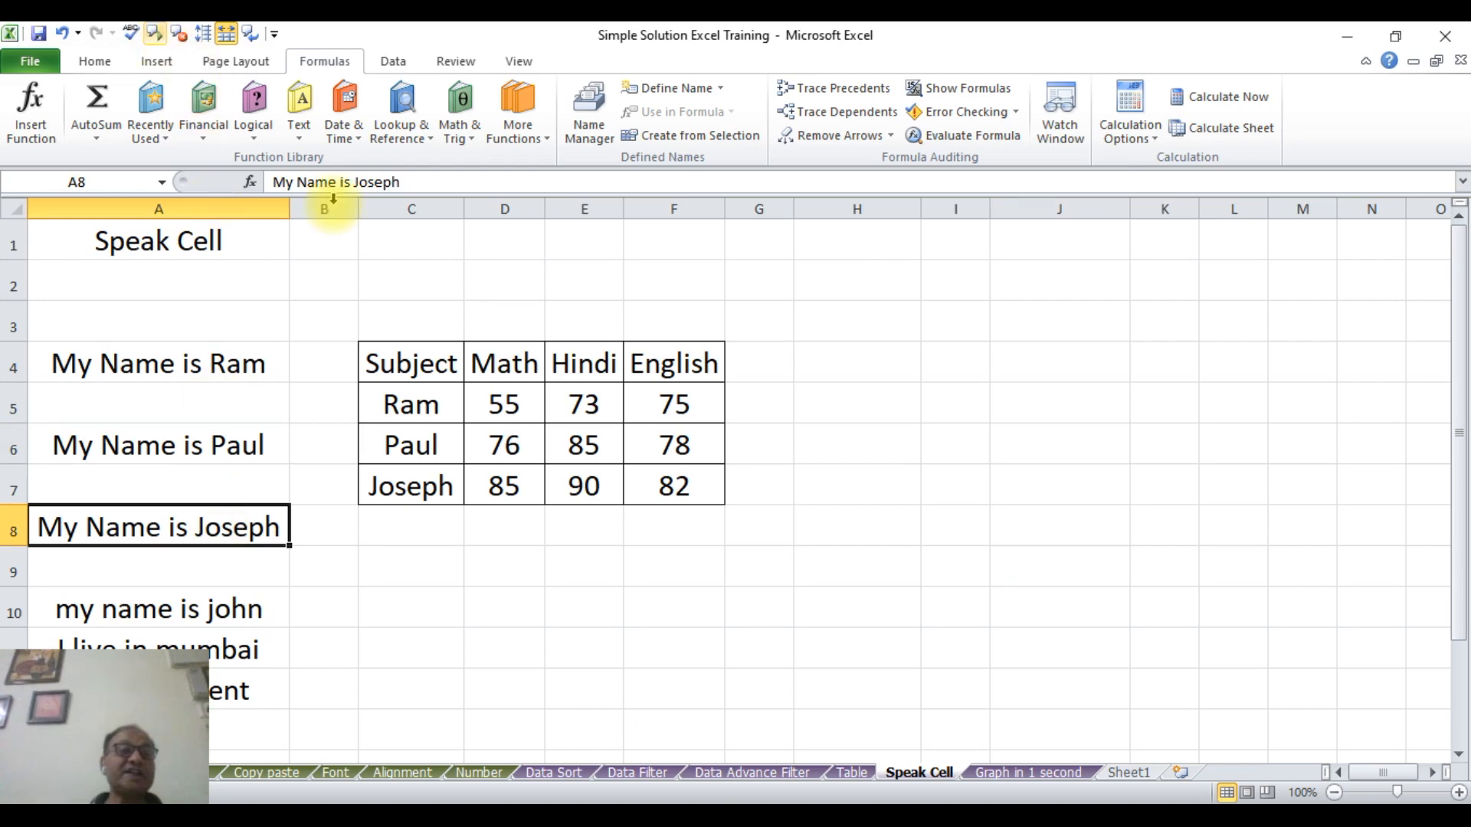
{"action": "left_click", "coordinate": [1004, 444]}
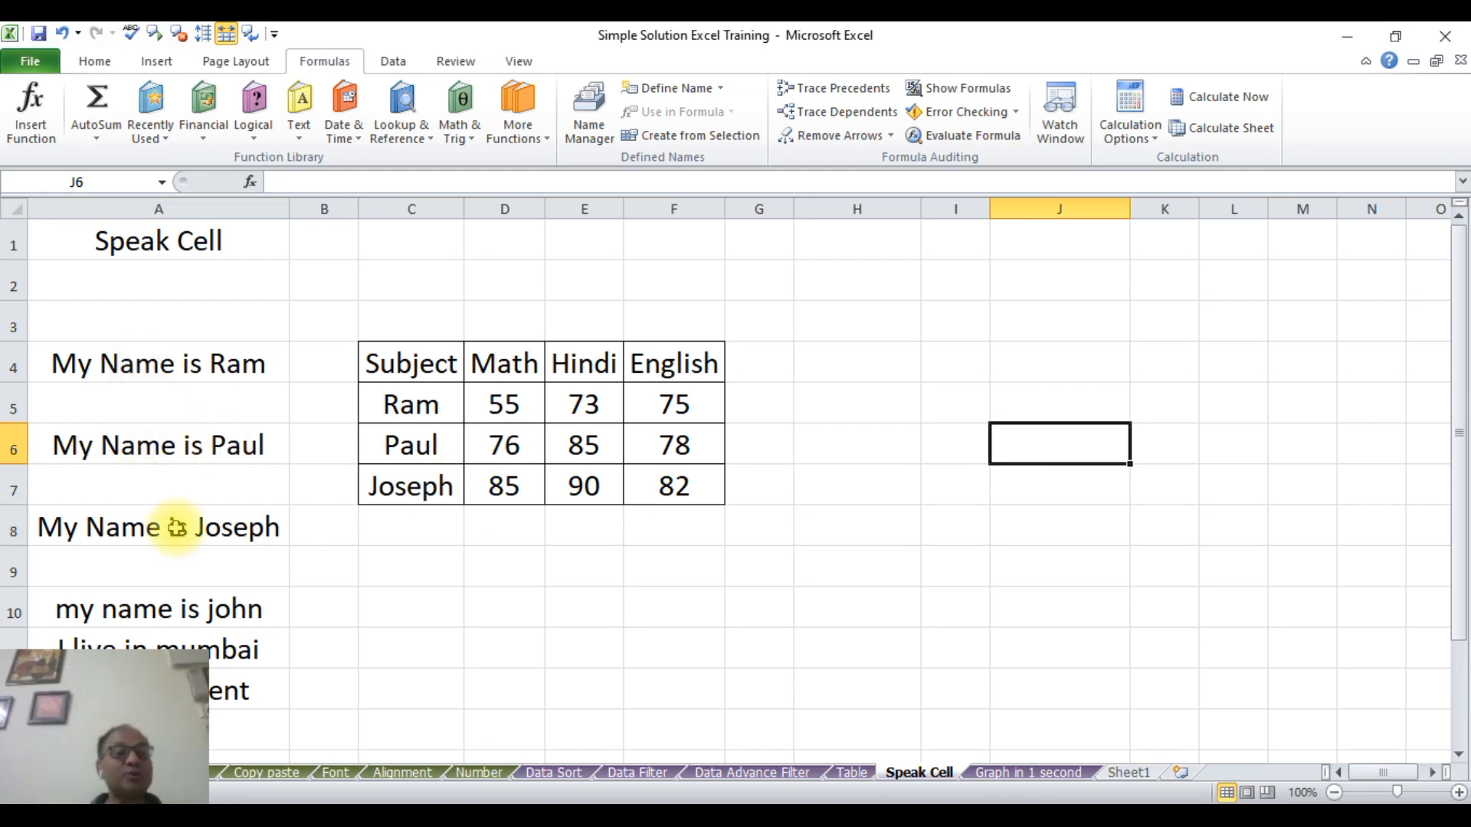
{"action": "left_click", "coordinate": [277, 328]}
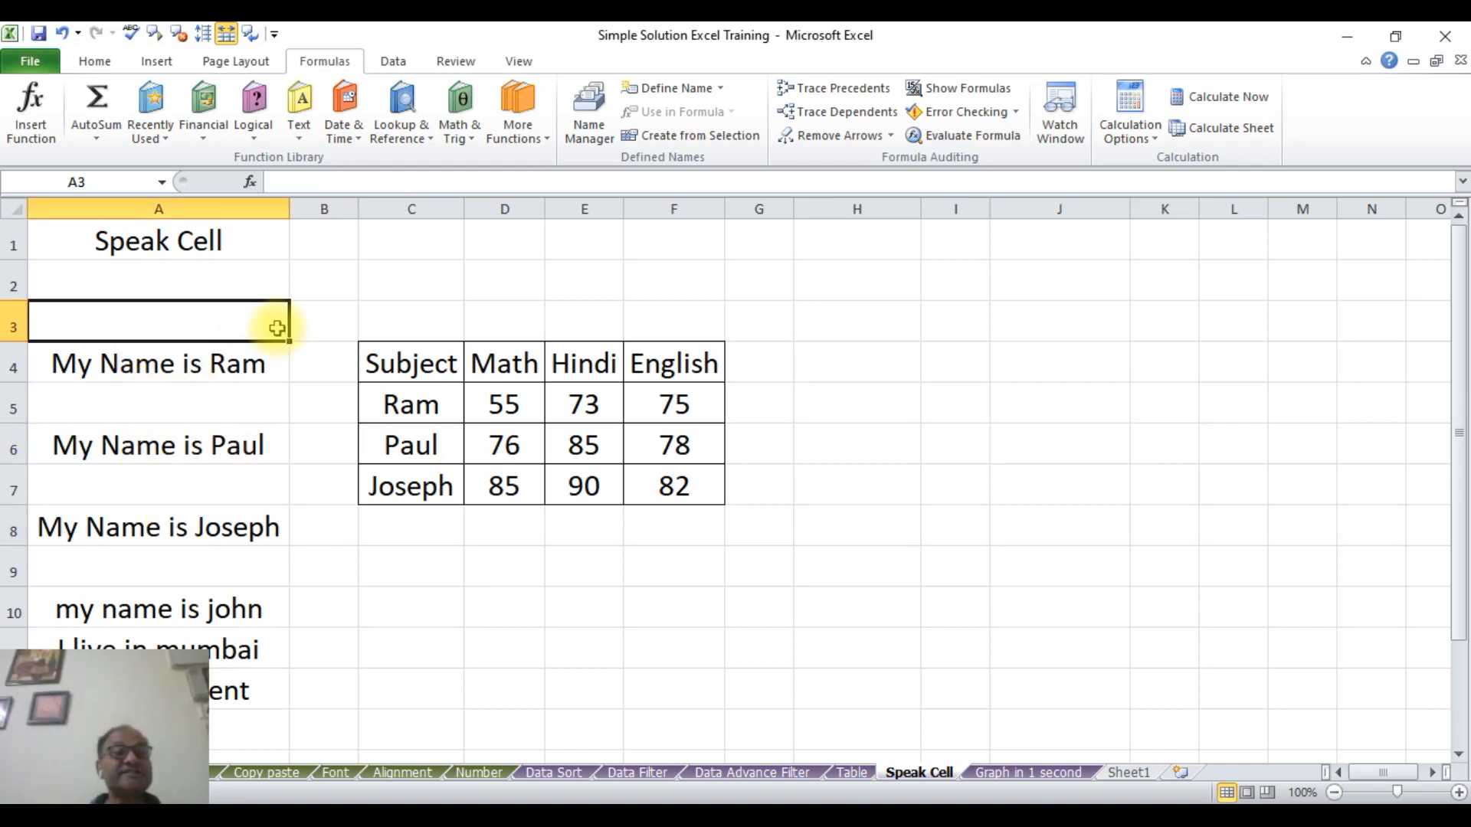
{"action": "left_click", "coordinate": [305, 324]}
{"action": "left_click", "coordinate": [305, 369]}
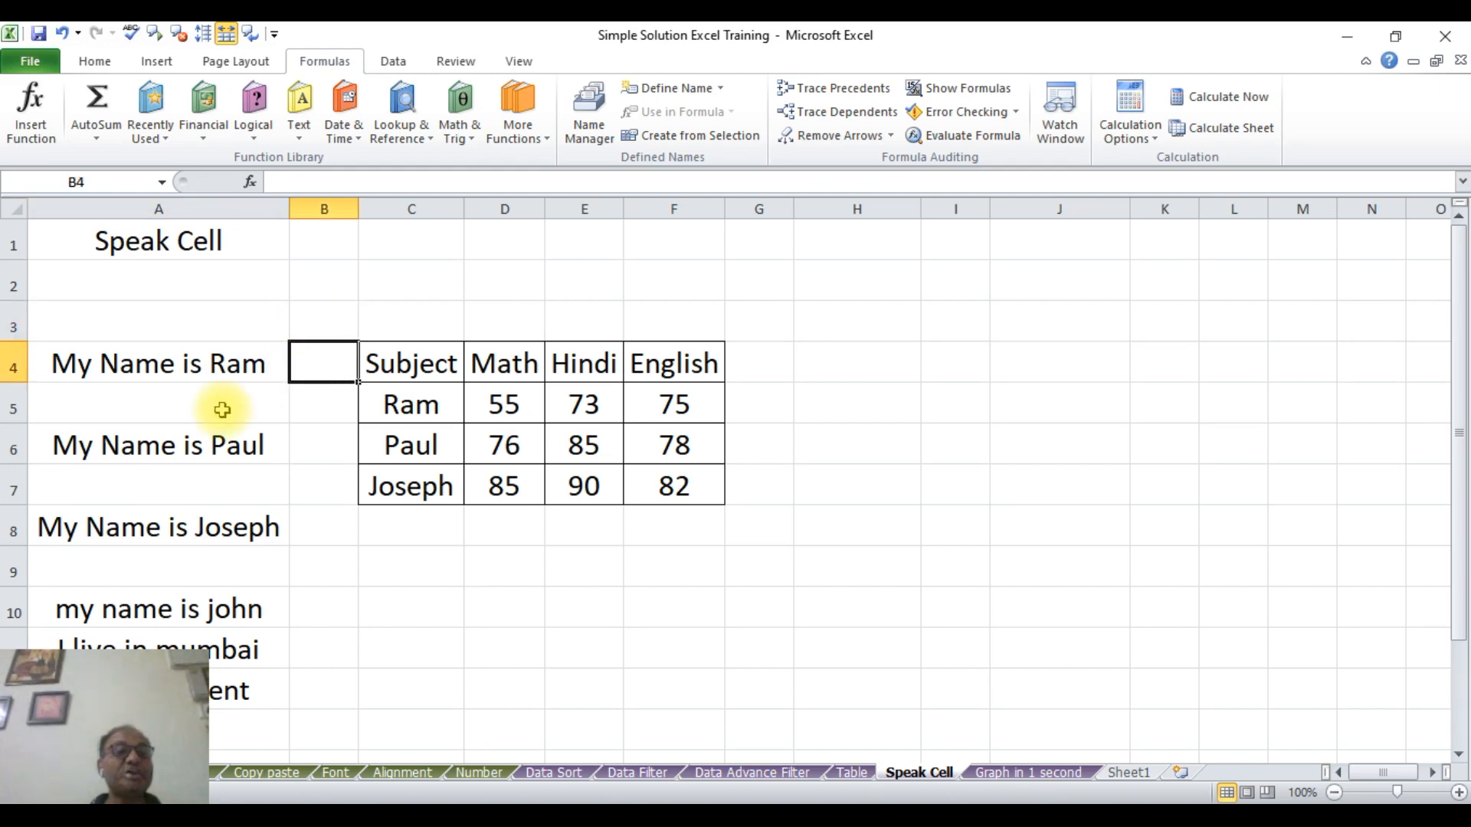
{"action": "left_click", "coordinate": [157, 393]}
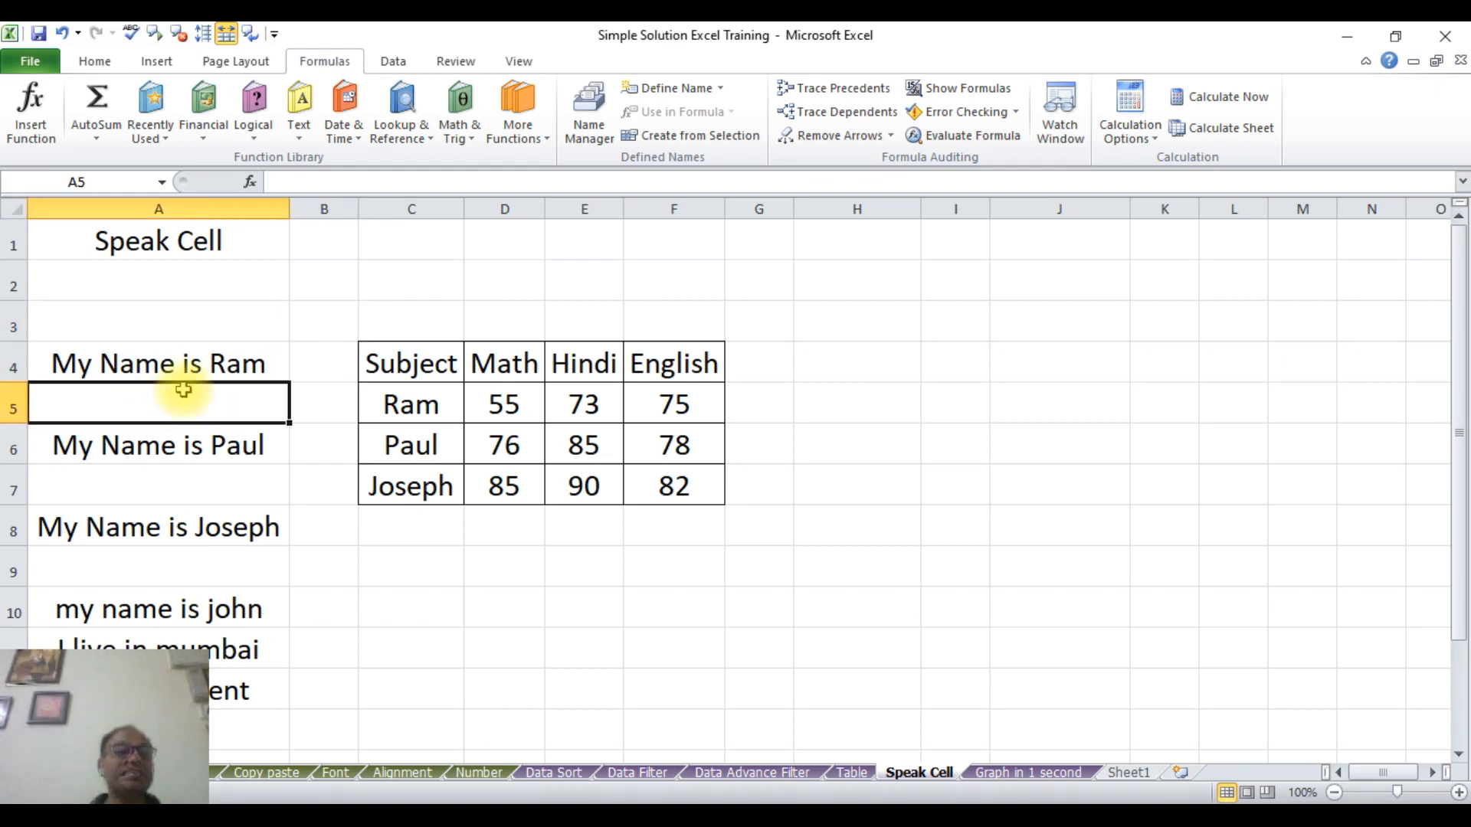
Have the marks table in C4:F7 read aloud row by row with Speak Cells.
{"action": "left_click_drag", "start_coordinate": [421, 363], "coordinate": [659, 483]}
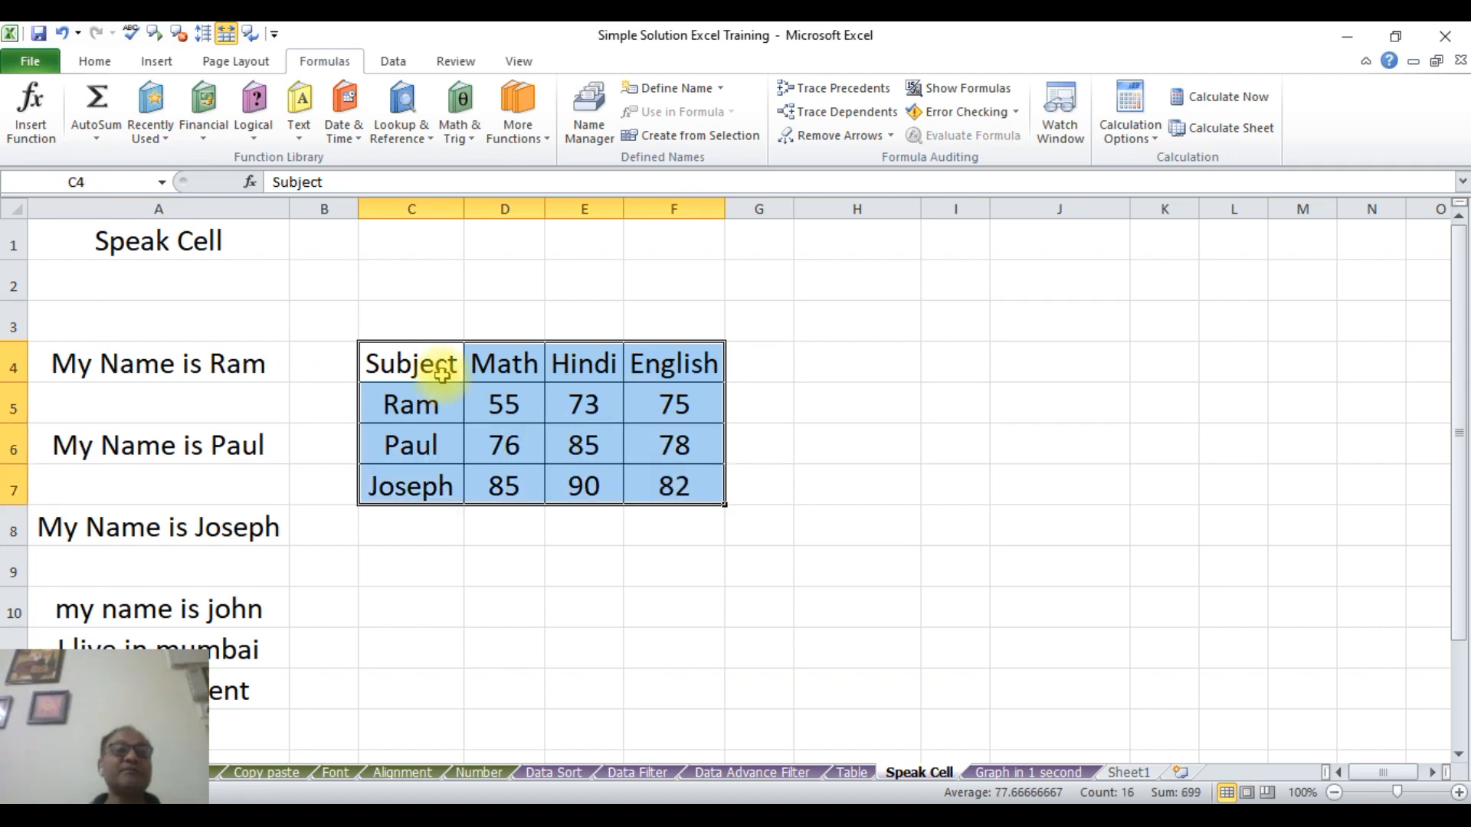
{"action": "left_click", "coordinate": [155, 35]}
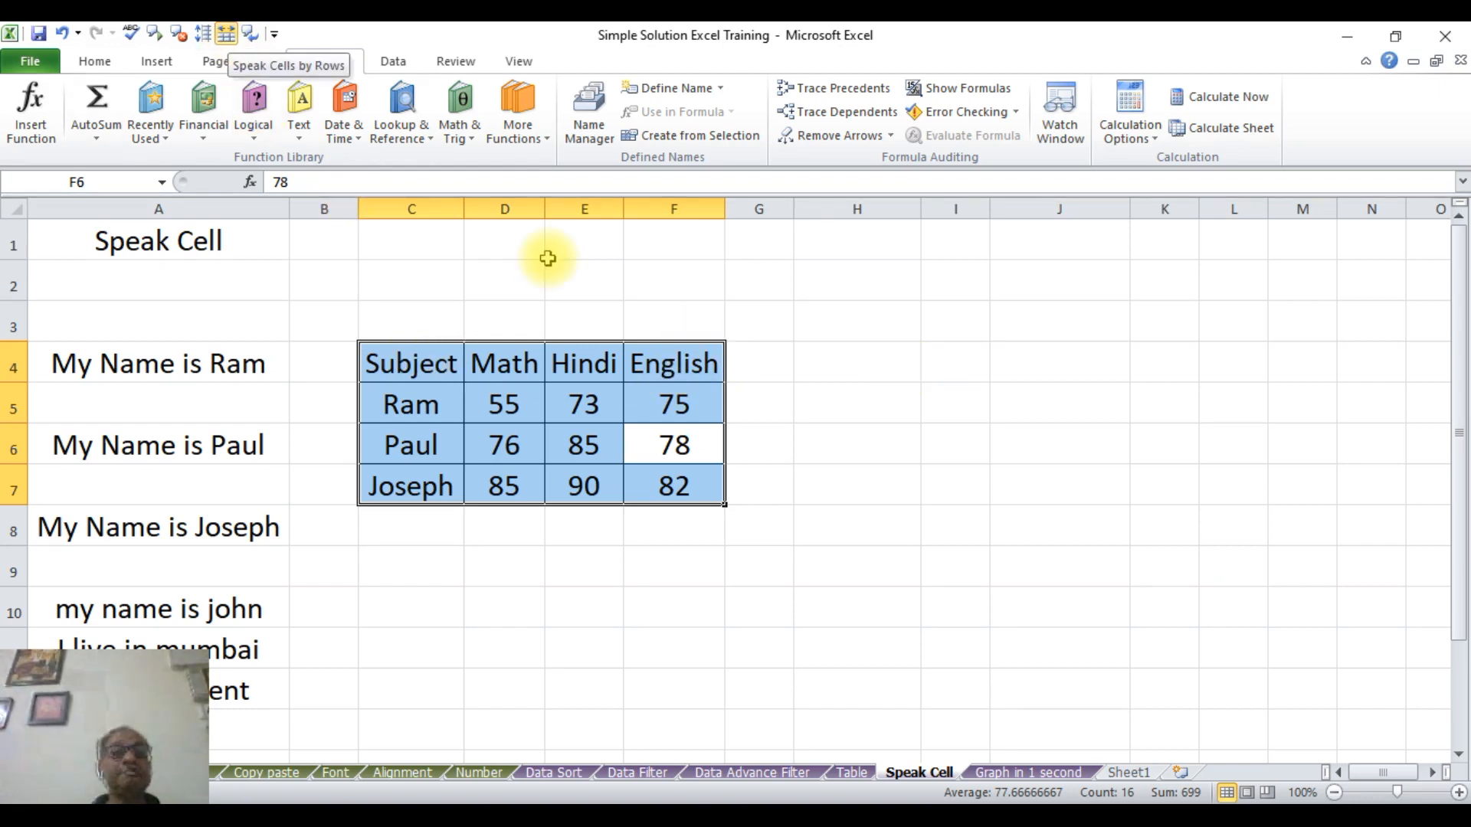
{"action": "left_click", "coordinate": [1006, 479]}
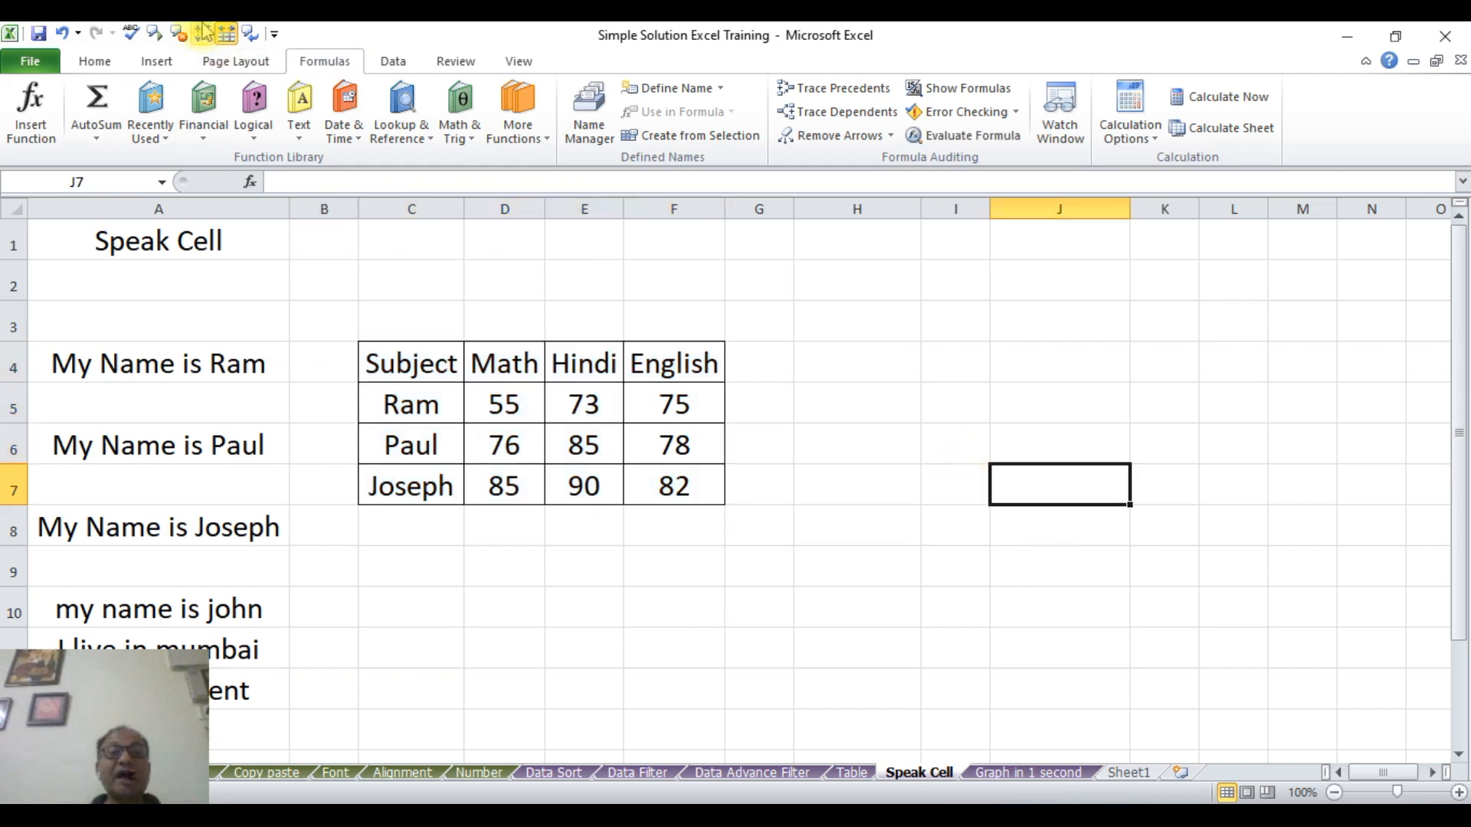
Switch to Speak Cells by Columns, have the marks table in C4:F7 read aloud, and stop the speech partway through.
{"action": "left_click", "coordinate": [204, 36]}
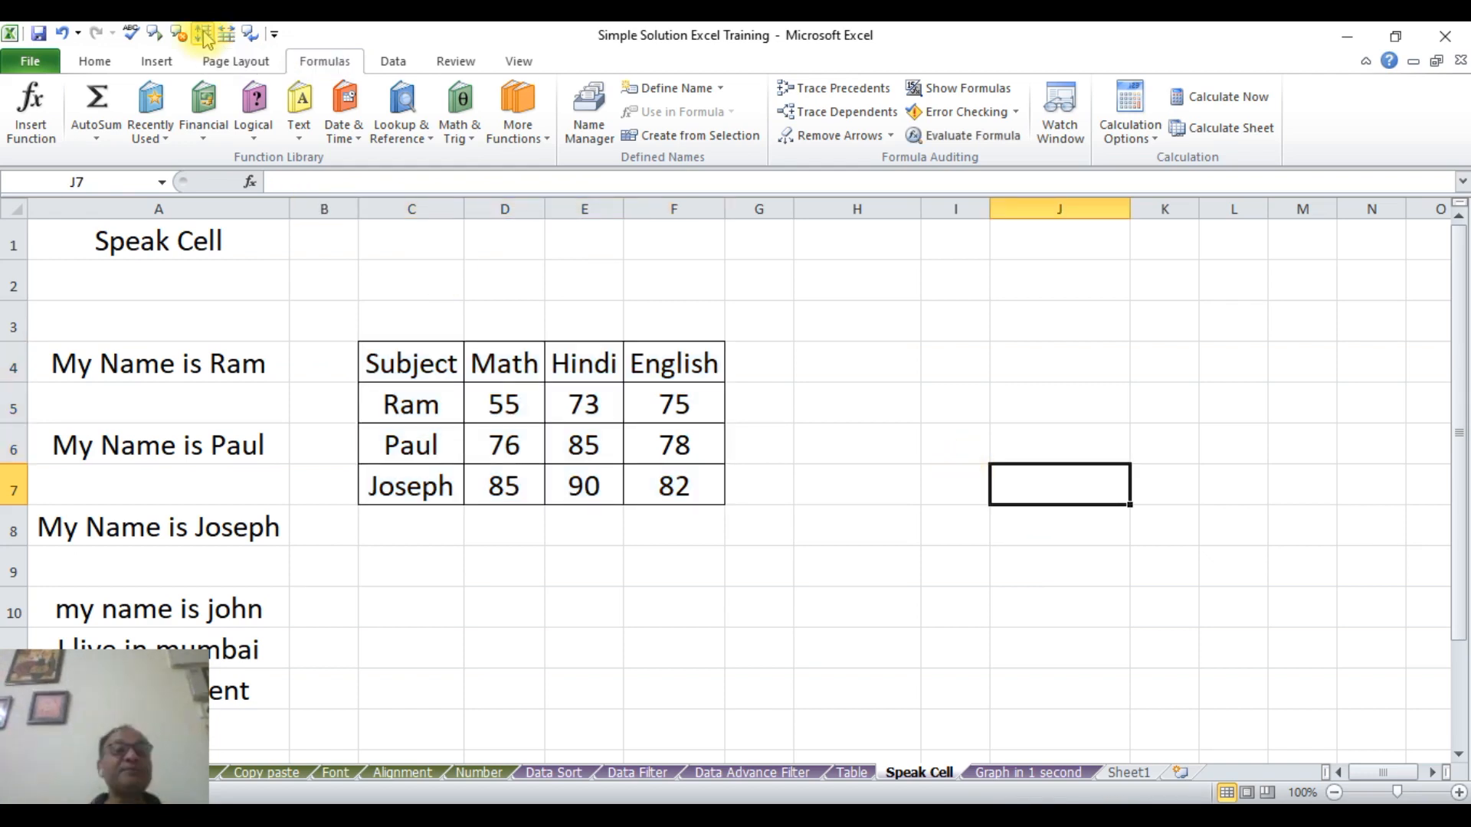
{"action": "left_click", "coordinate": [433, 362]}
{"action": "left_click_drag", "start_coordinate": [433, 362], "coordinate": [663, 486]}
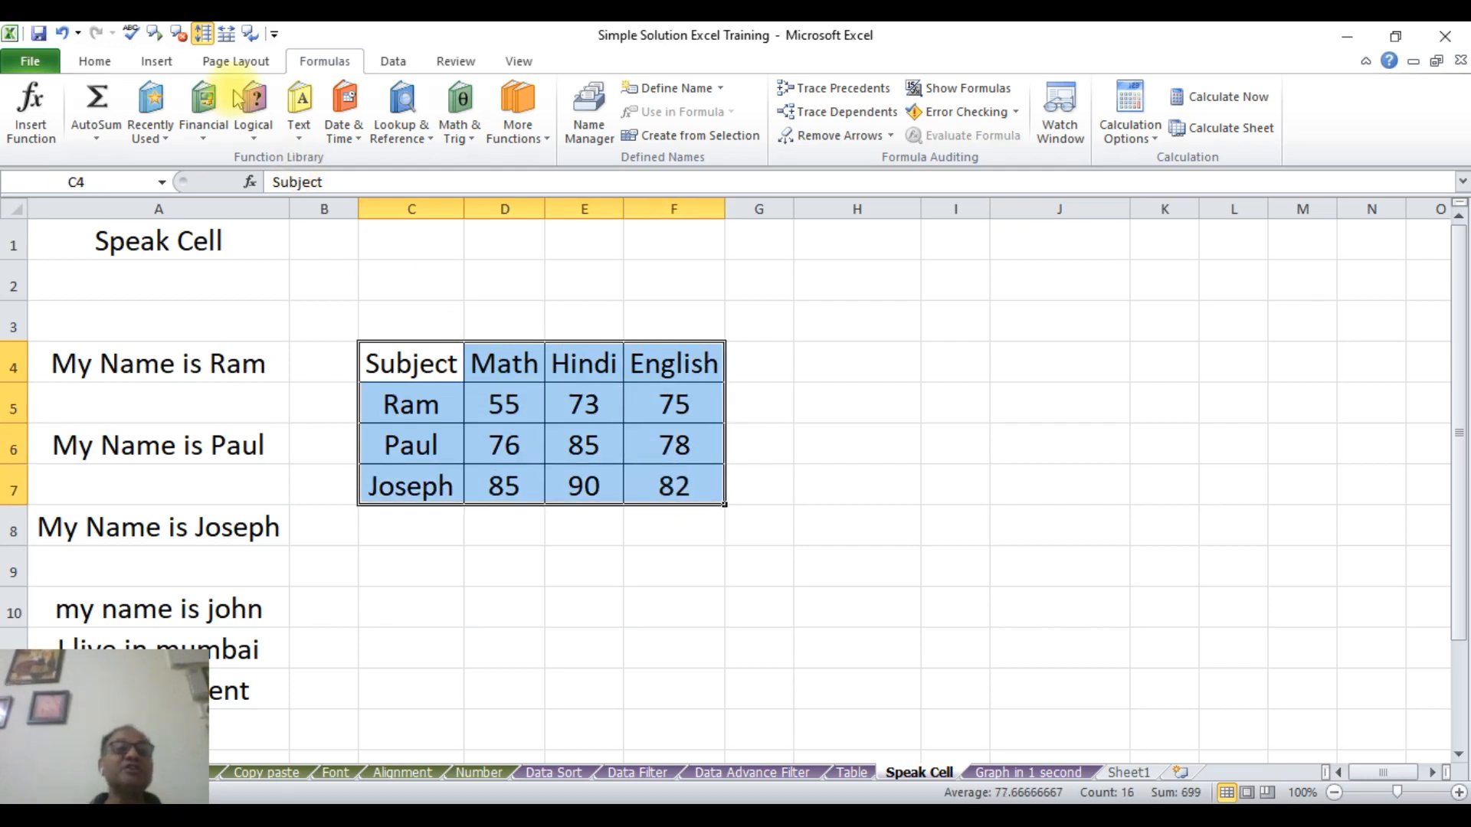
{"action": "left_click", "coordinate": [155, 37]}
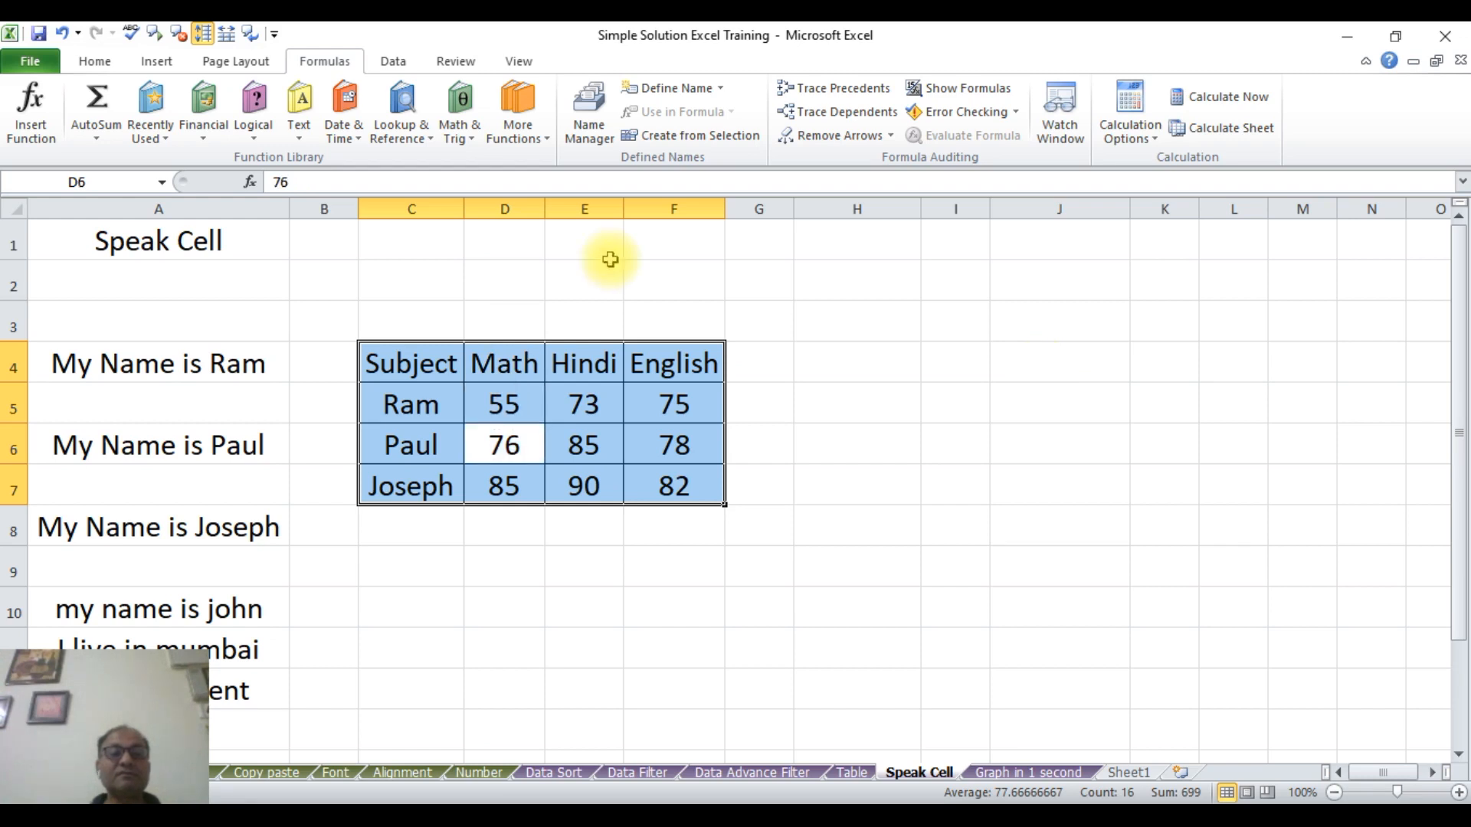
{"action": "left_click", "coordinate": [177, 35]}
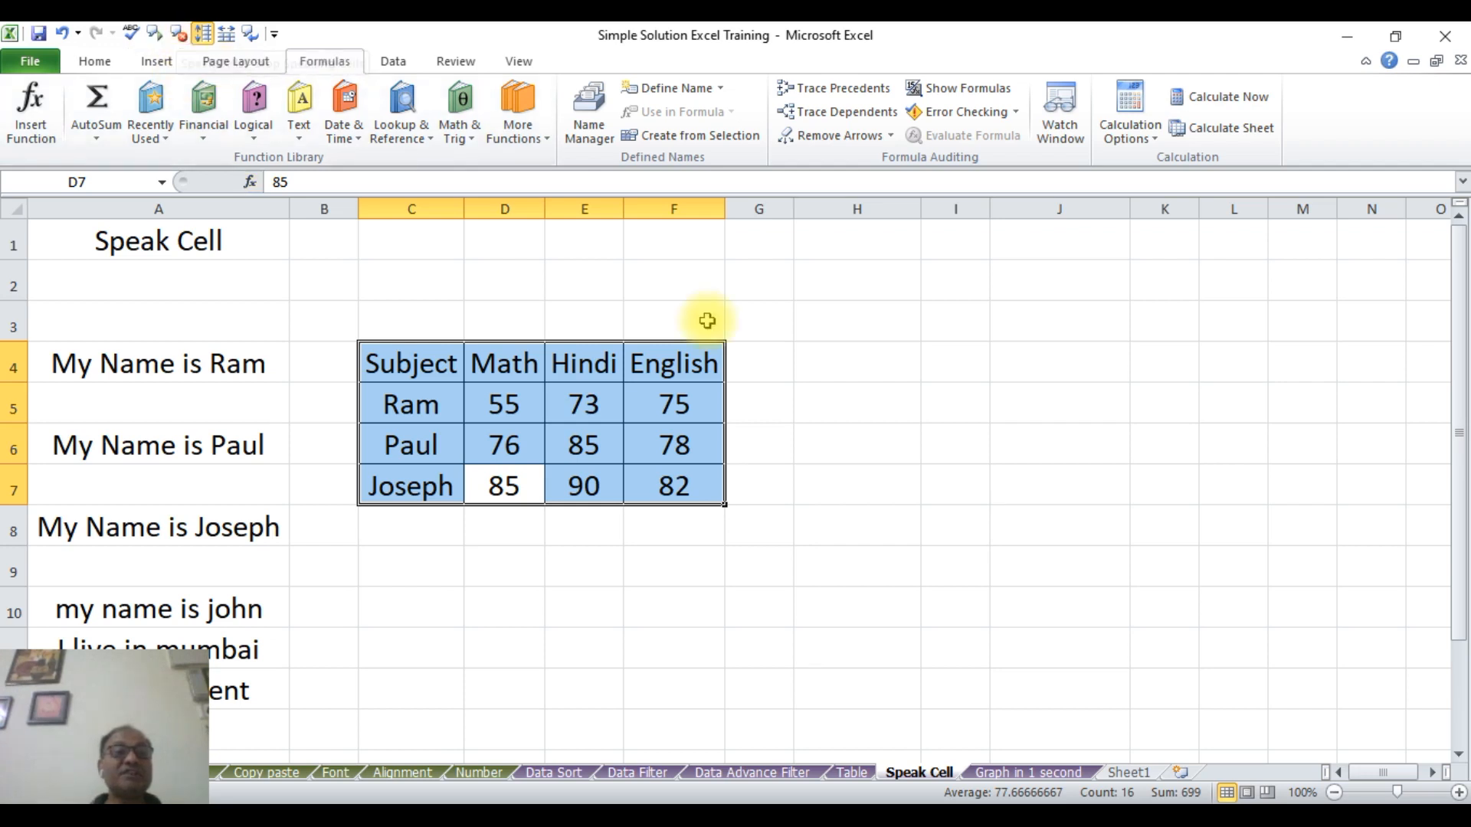
{"action": "left_click", "coordinate": [969, 467]}
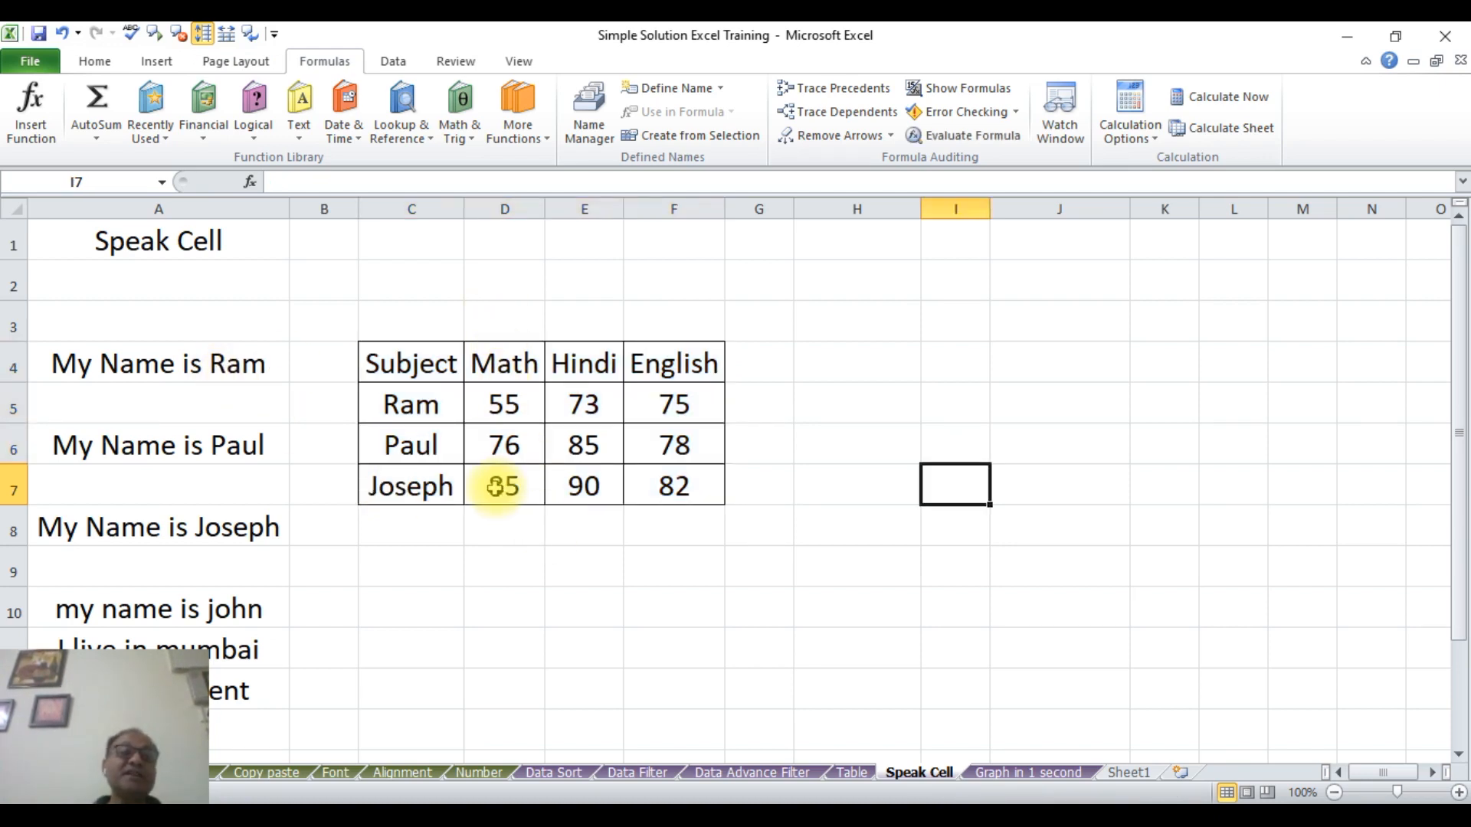
Select the name sentence in A10 and turn on Speak Cells on Enter.
{"action": "left_click", "coordinate": [210, 363]}
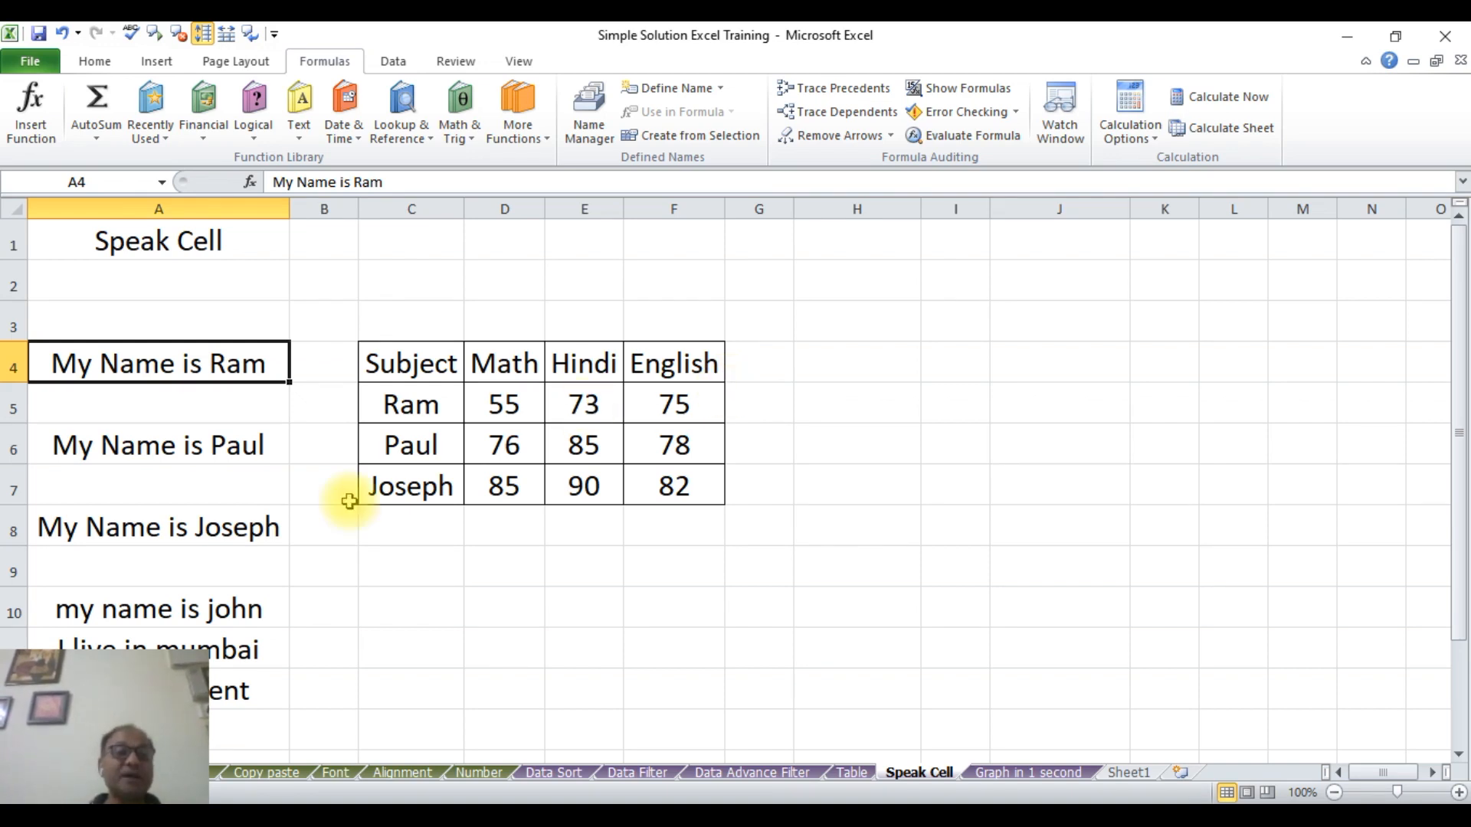
{"action": "left_click", "coordinate": [221, 611]}
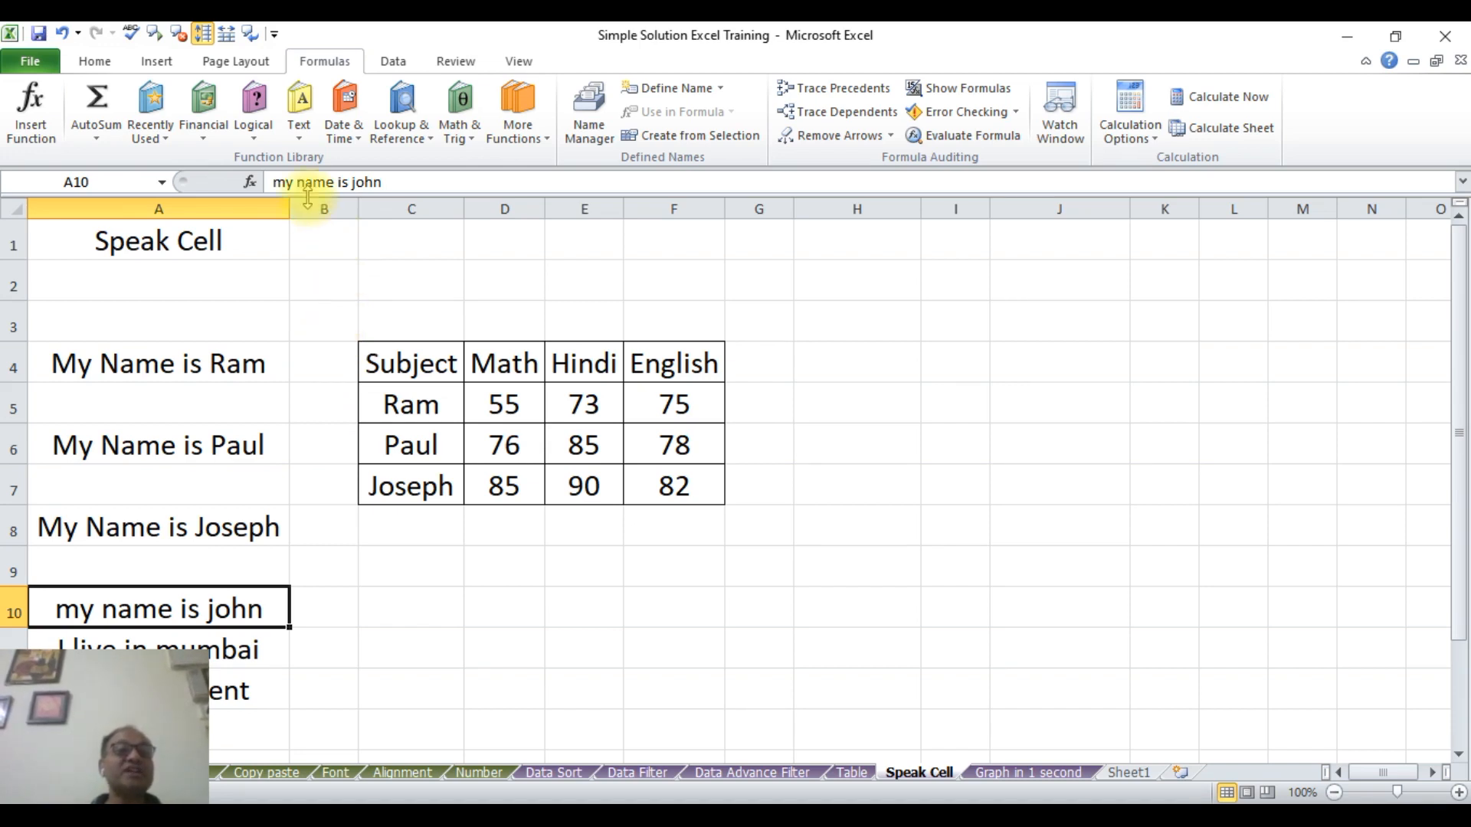
{"action": "left_click", "coordinate": [253, 37]}
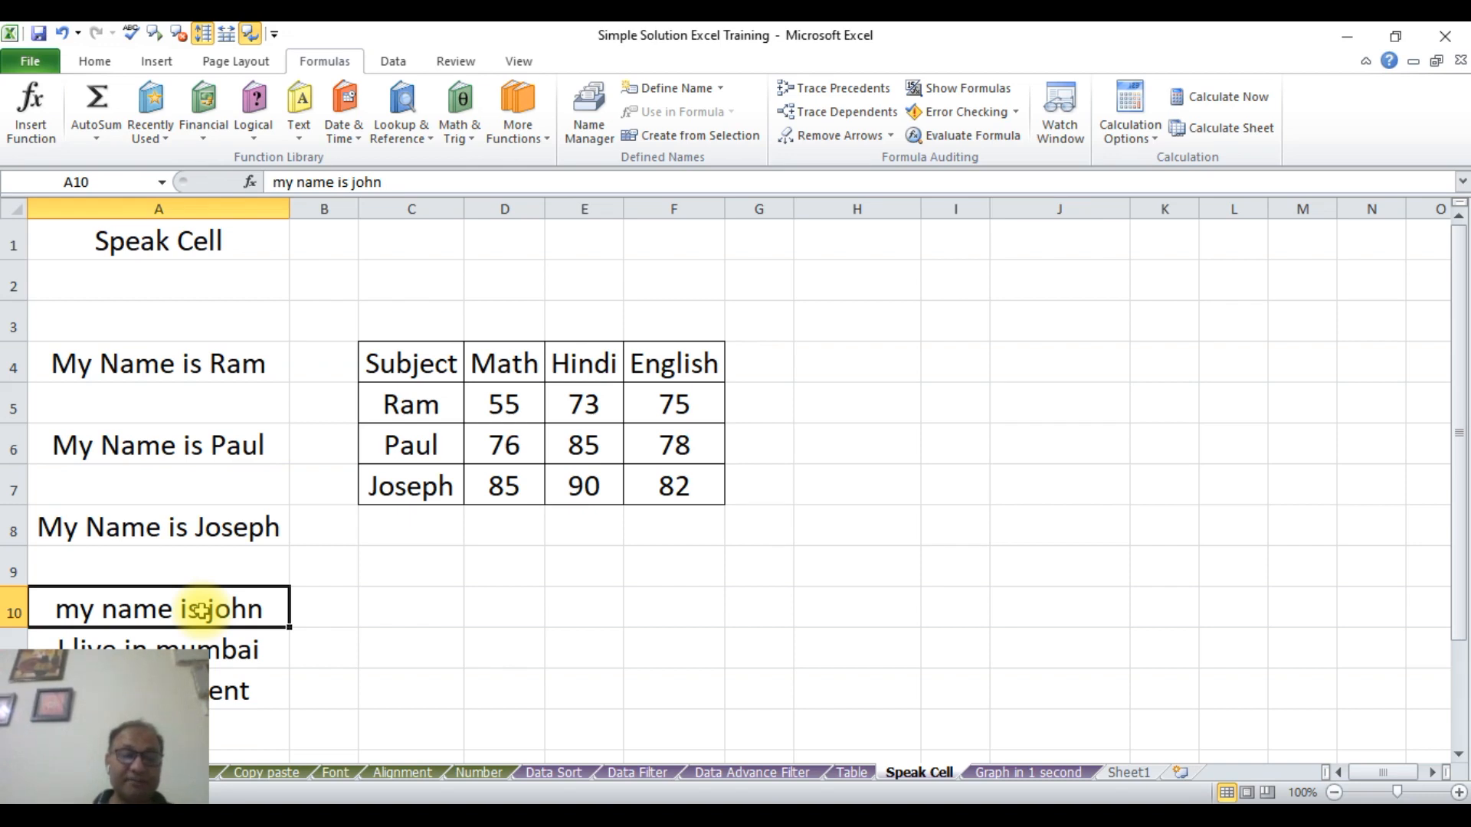
Re-enter the same name sentence in A10 and advance from A11 through A12 to A13 to test speaking on Enter.
{"action": "type", "text": "my"}
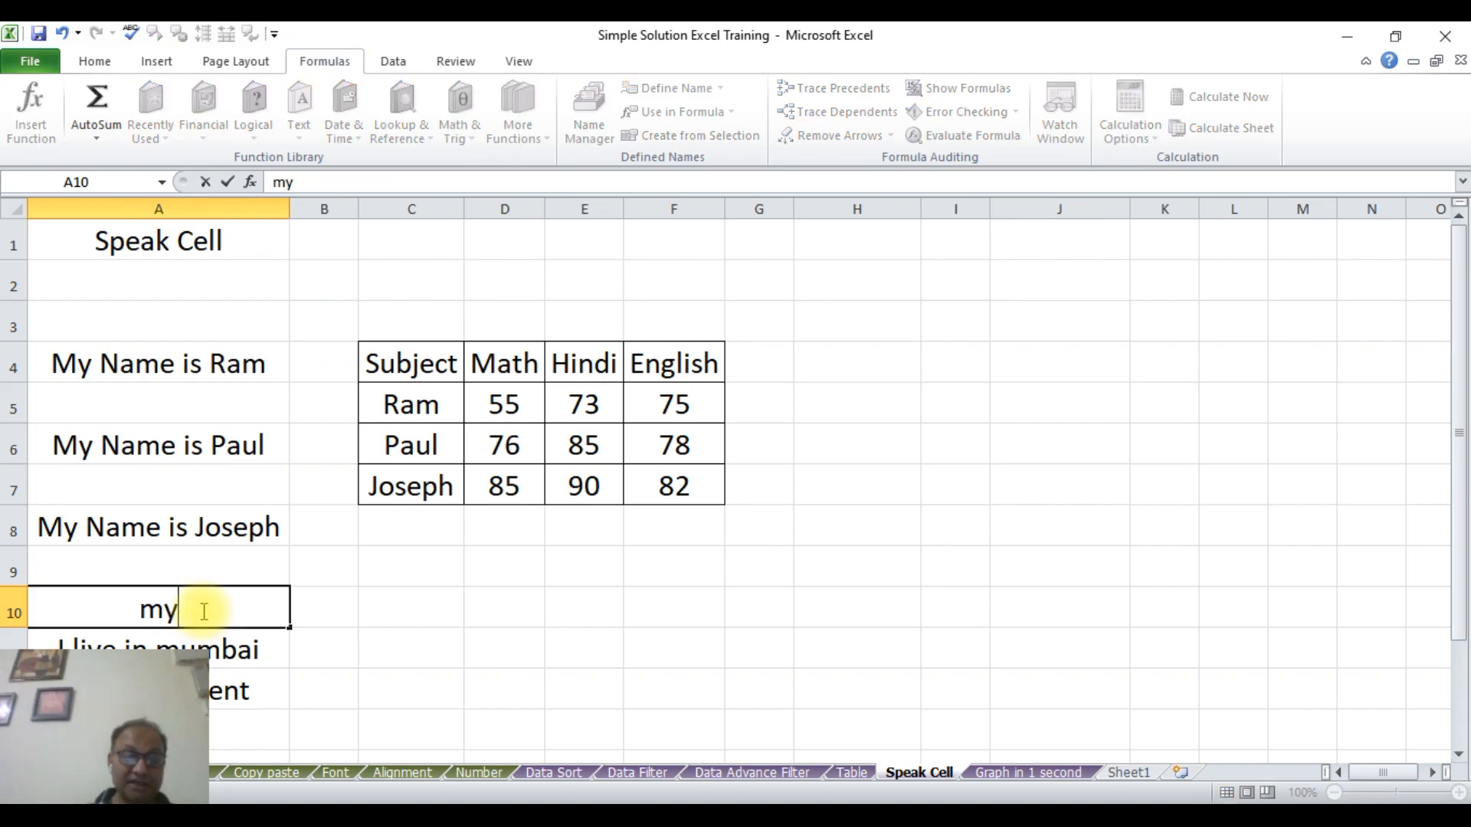
{"action": "type", "text": " name is"}
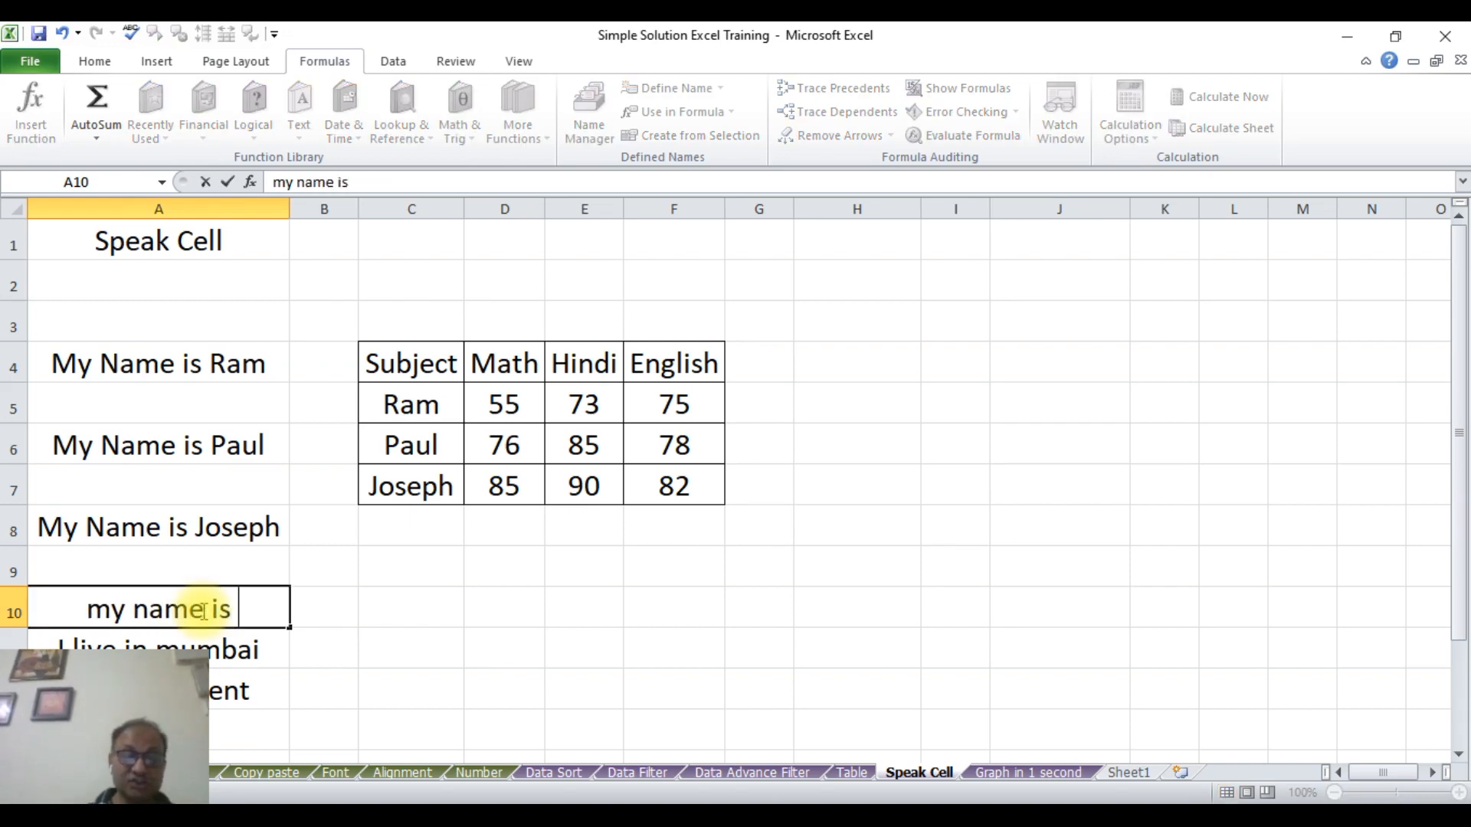
{"action": "type", "text": " john"}
{"action": "key", "text": "Return"}
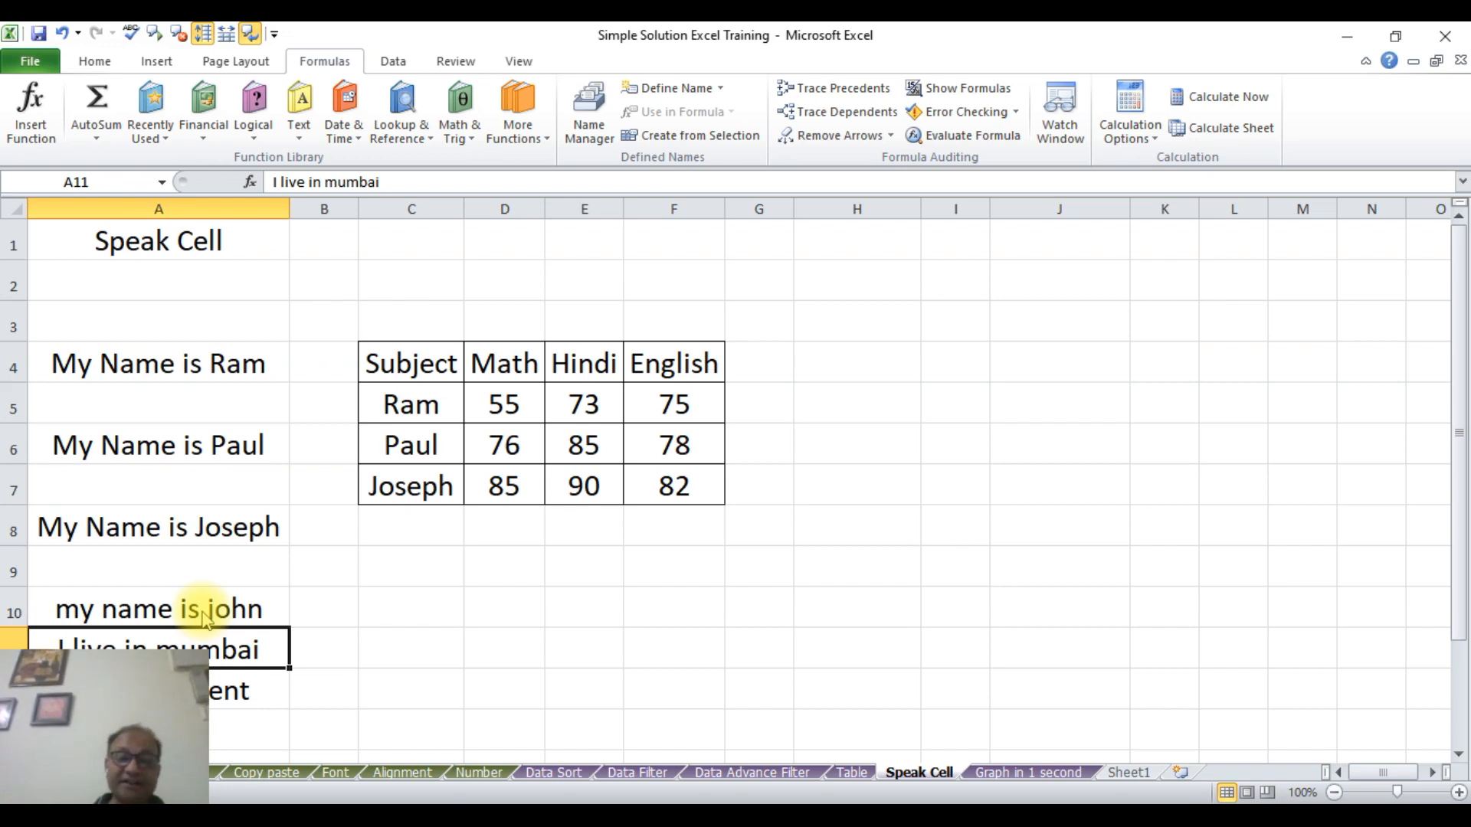
{"action": "key", "text": "Return"}
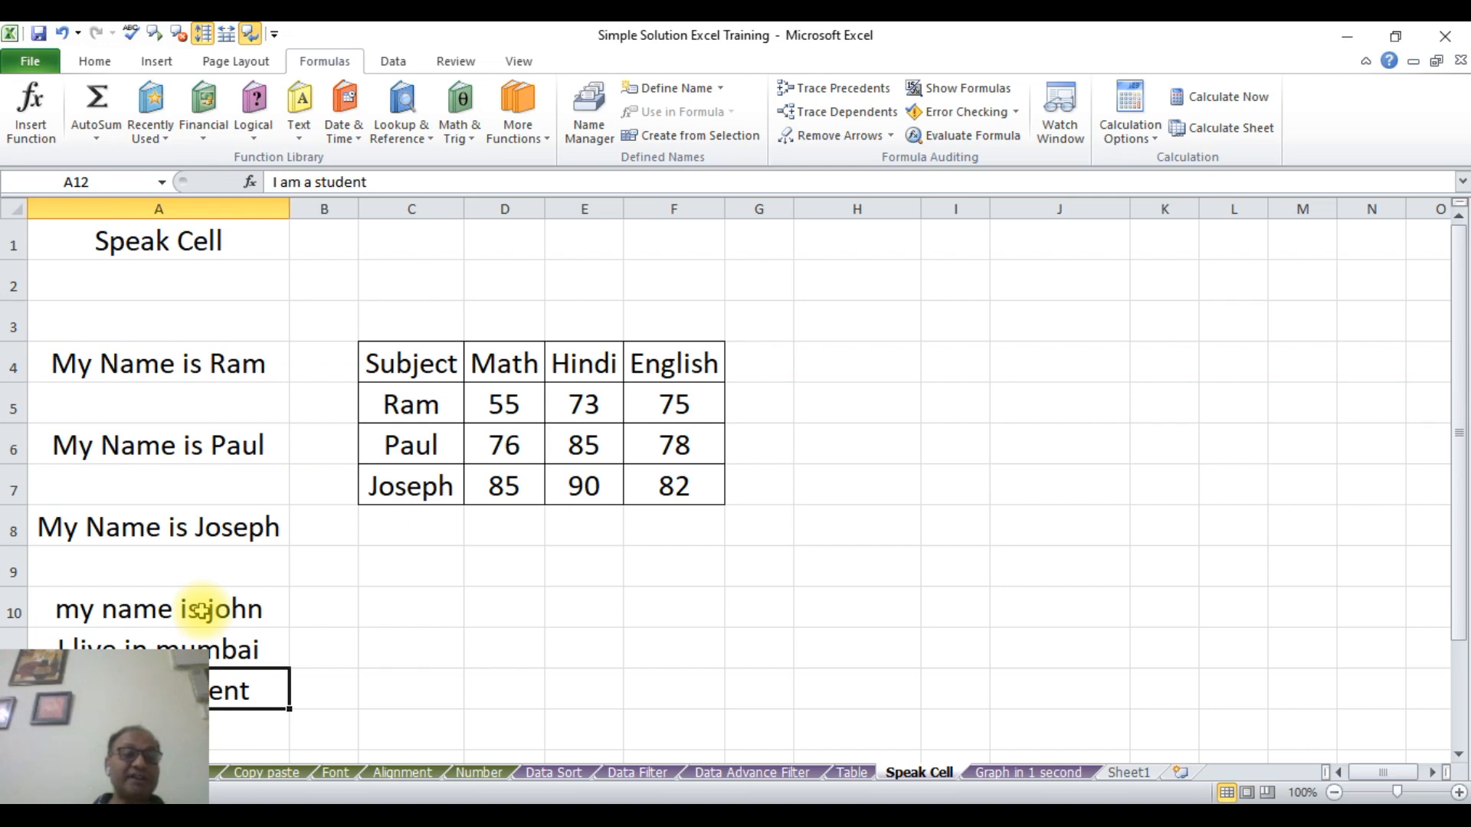
{"action": "key", "text": "Return"}
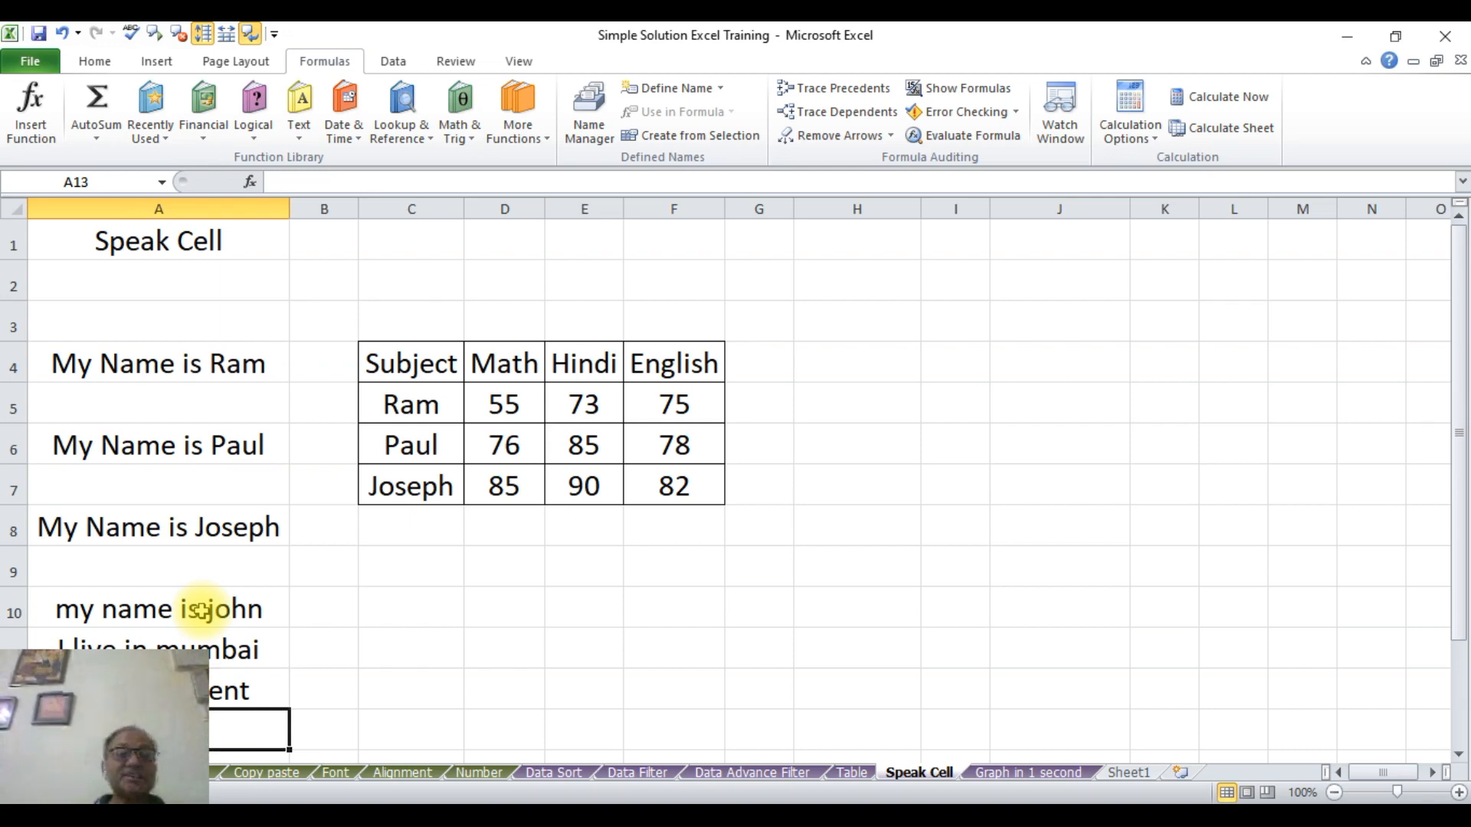